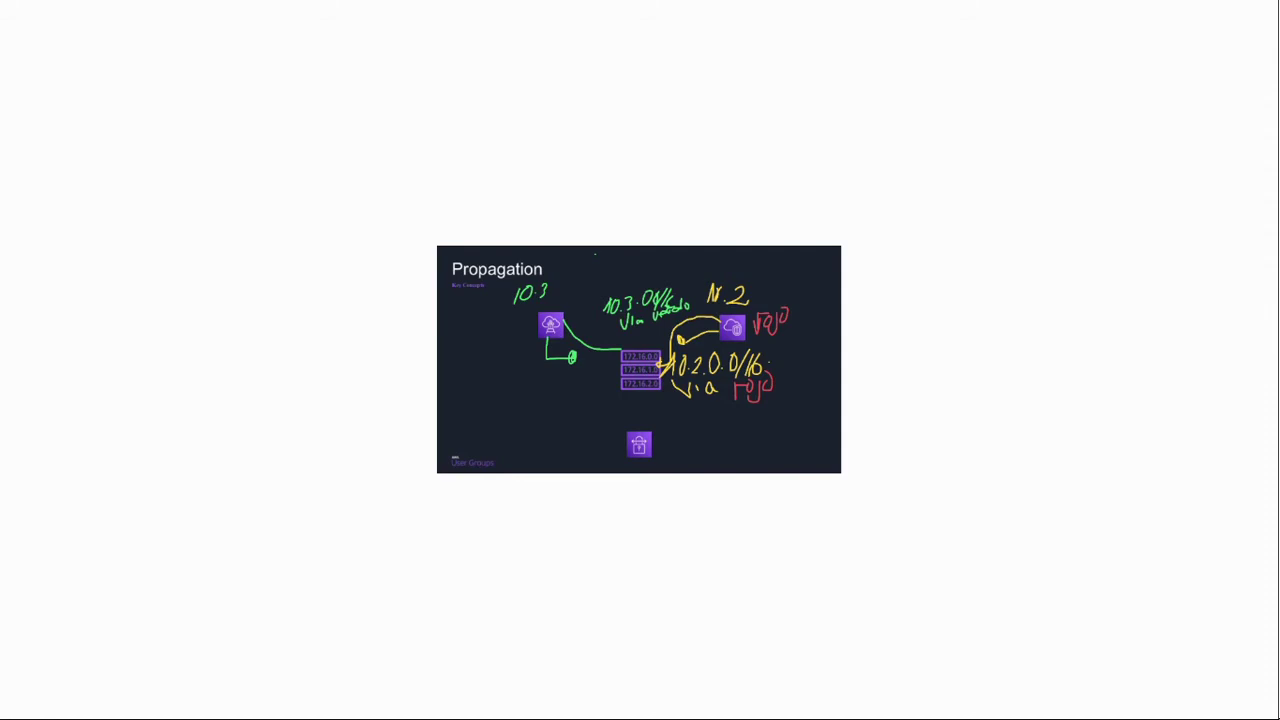
pyautogui.press('Right')
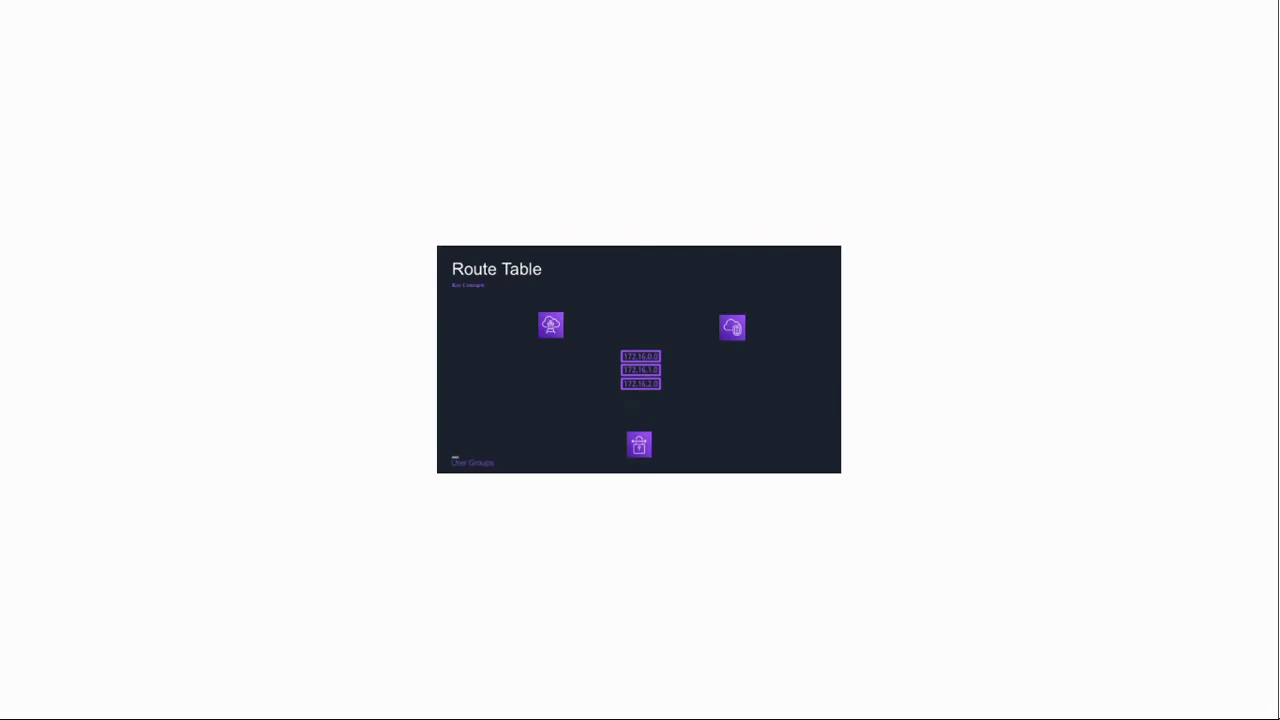
pyautogui.press('Right')
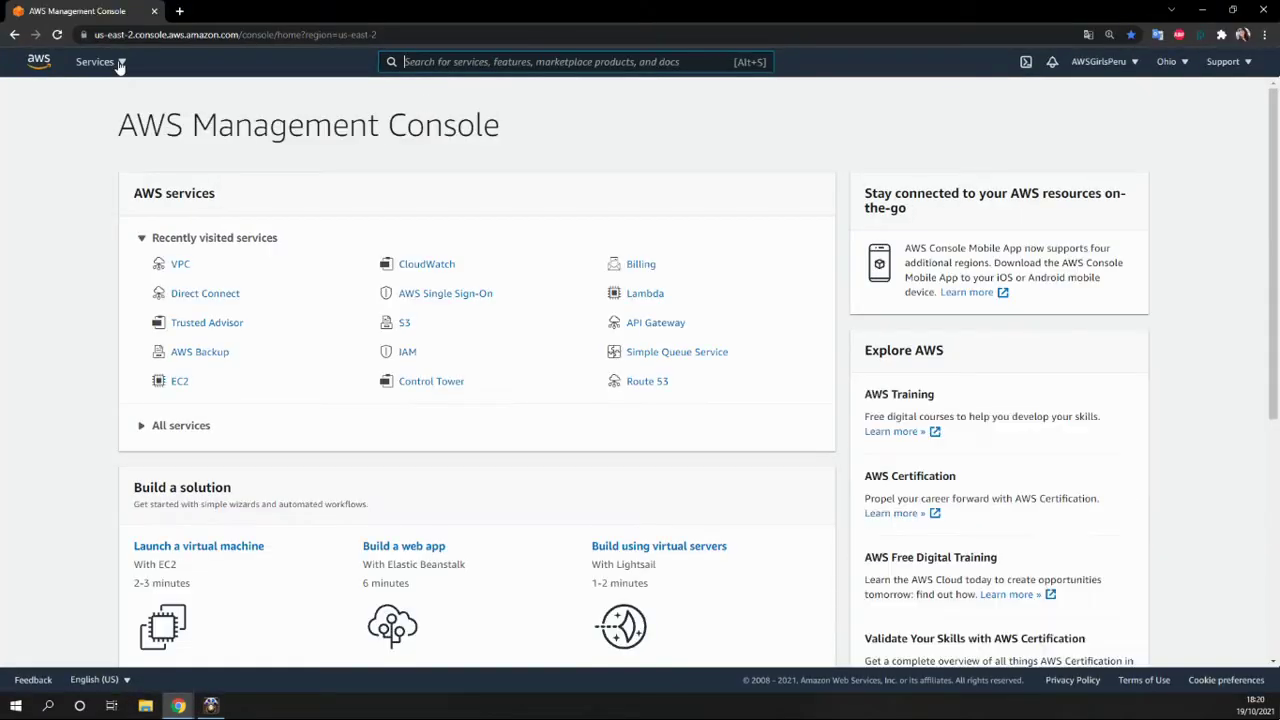
# Step: Open the VPC service and display its list of transit gateways
pyautogui.click(119, 63)
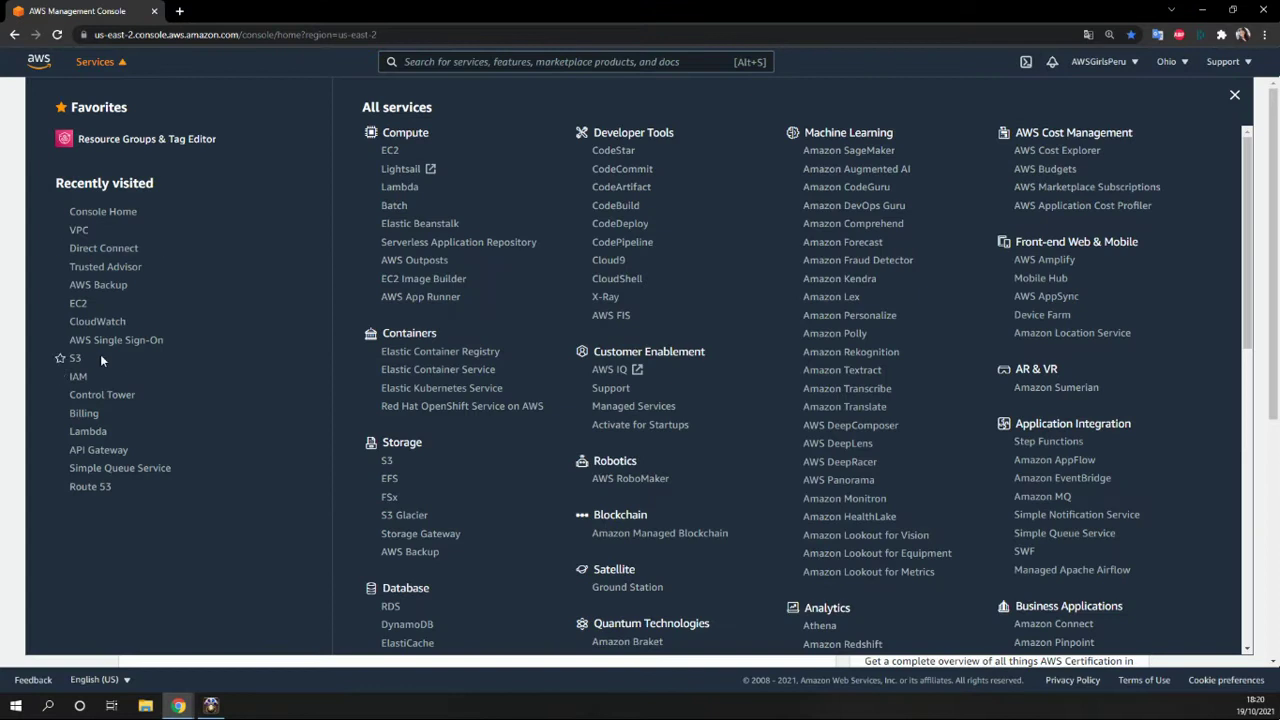
pyautogui.click(78, 308)
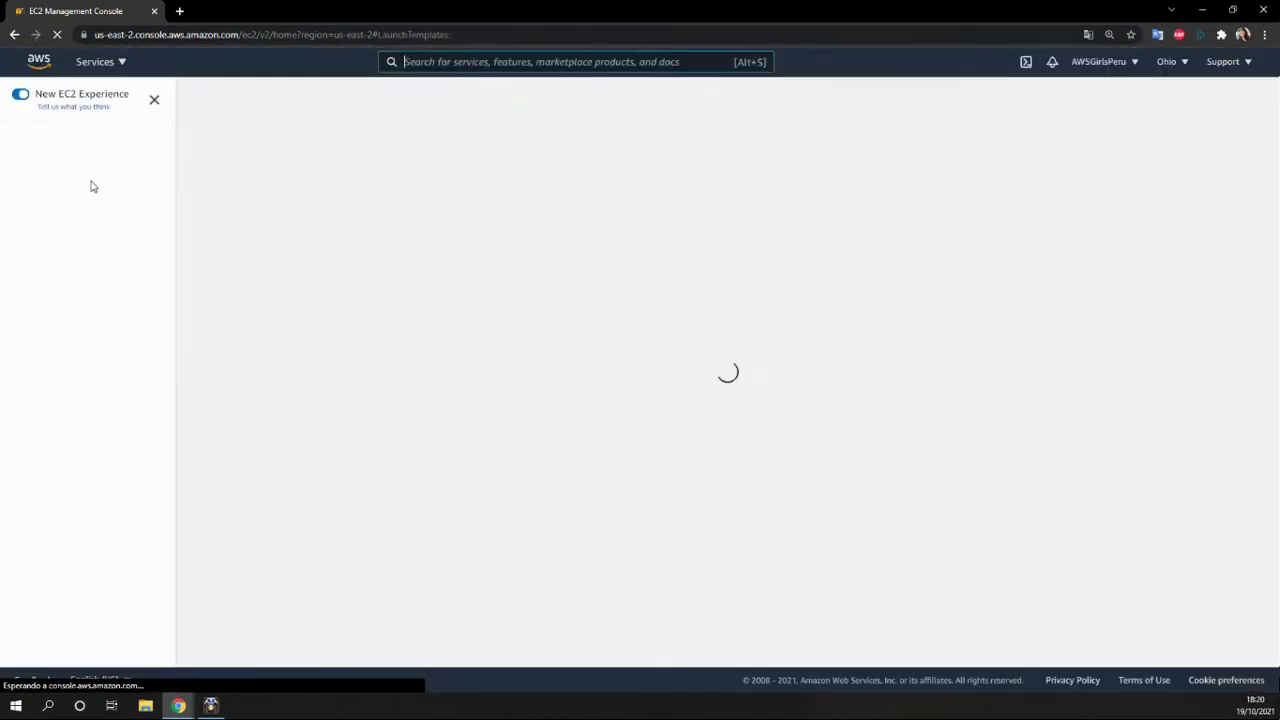
pyautogui.click(112, 61)
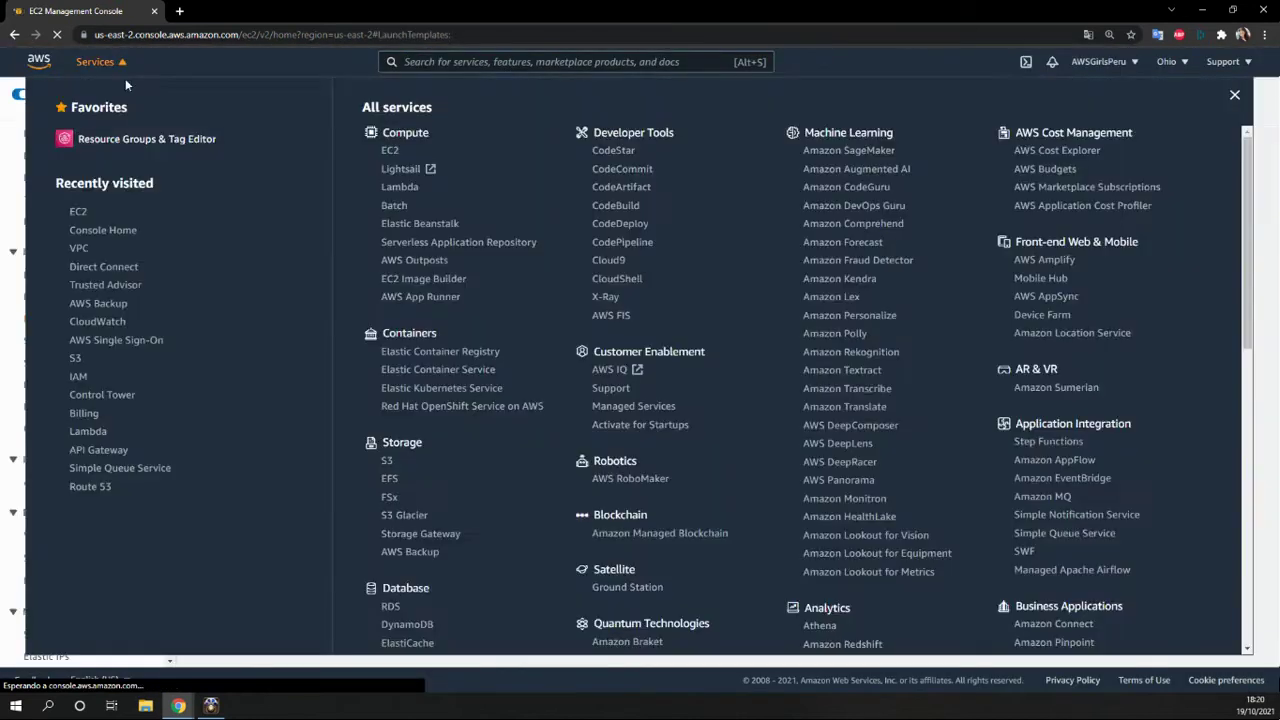
pyautogui.click(88, 257)
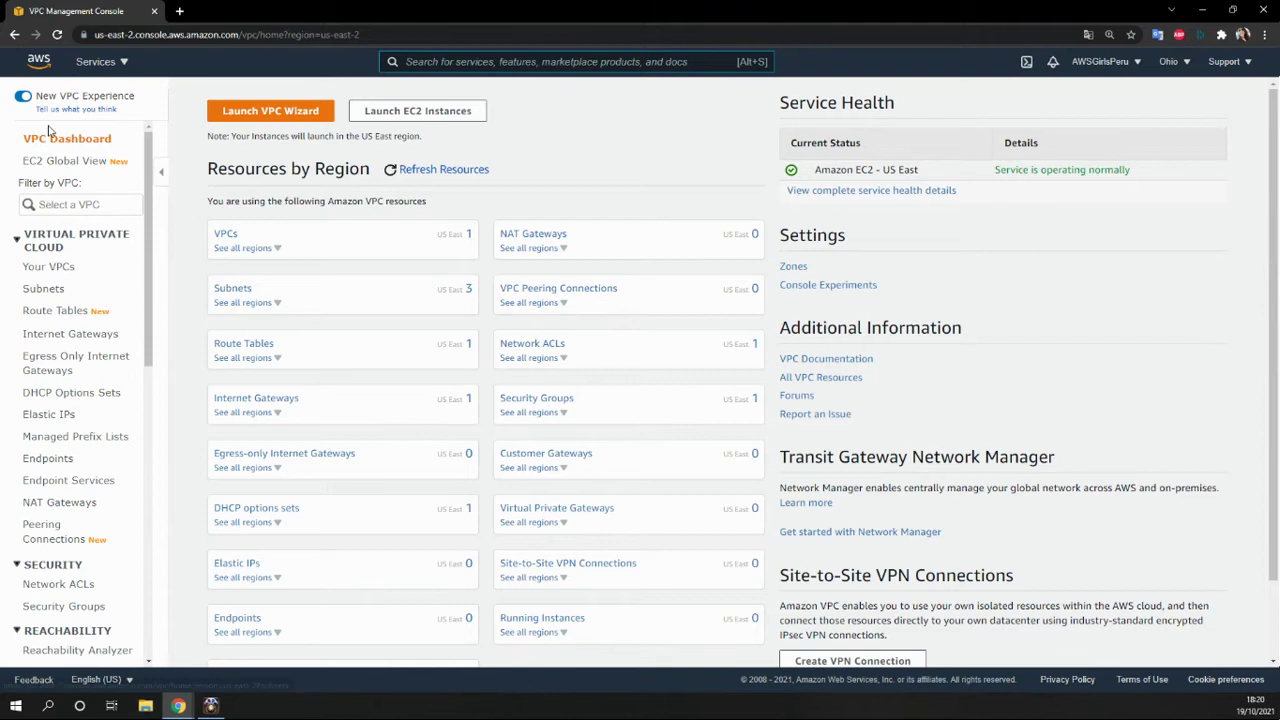
pyautogui.scroll(-3, 143, 527)
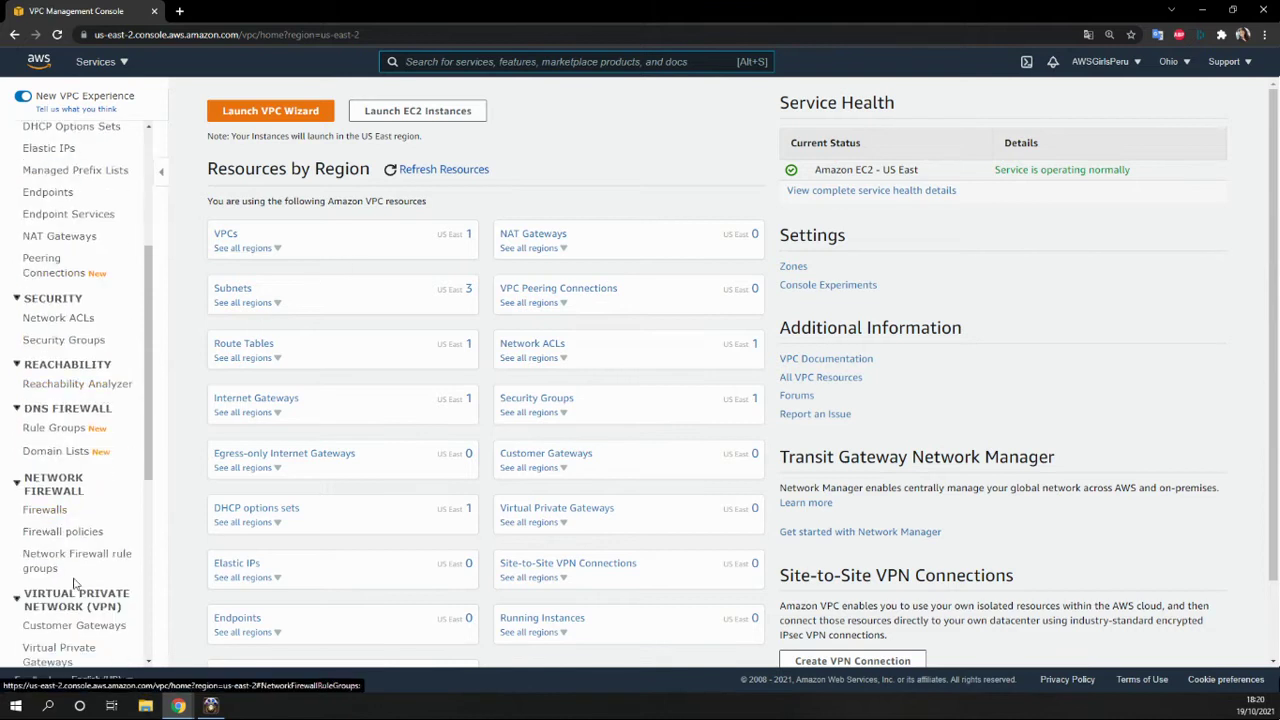
pyautogui.scroll(-3, 50, 530)
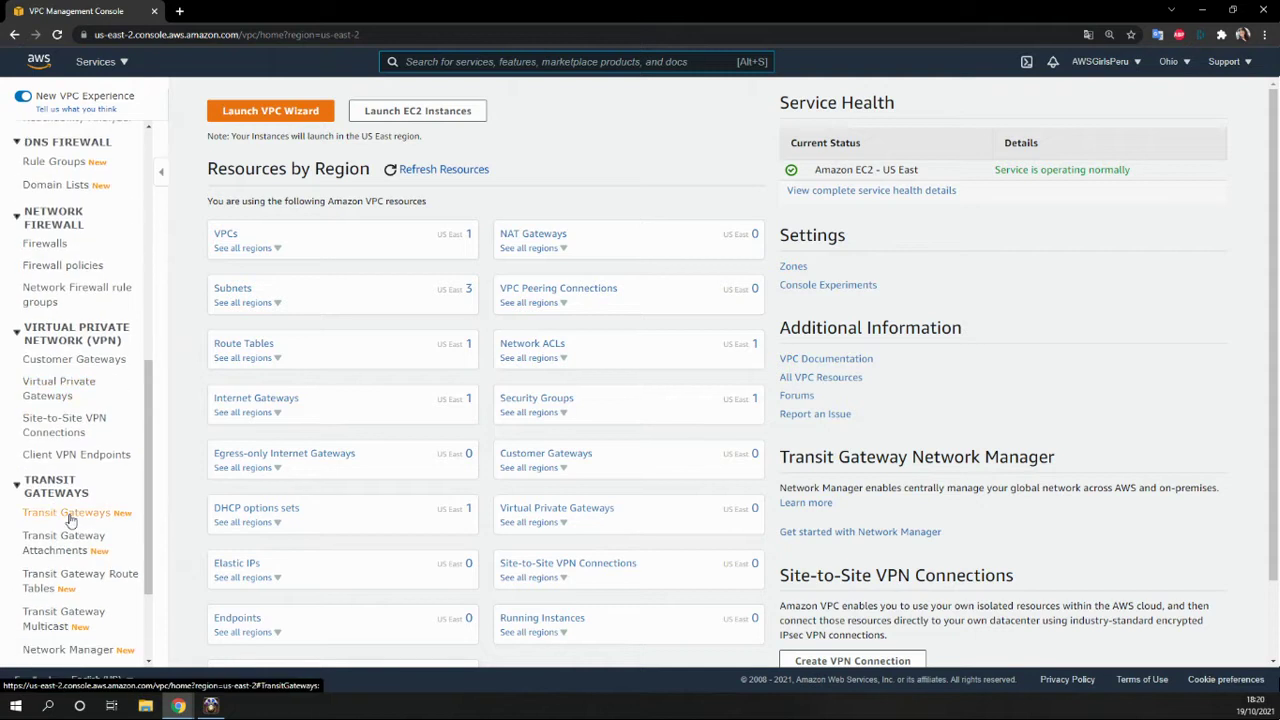
pyautogui.click(58, 519)
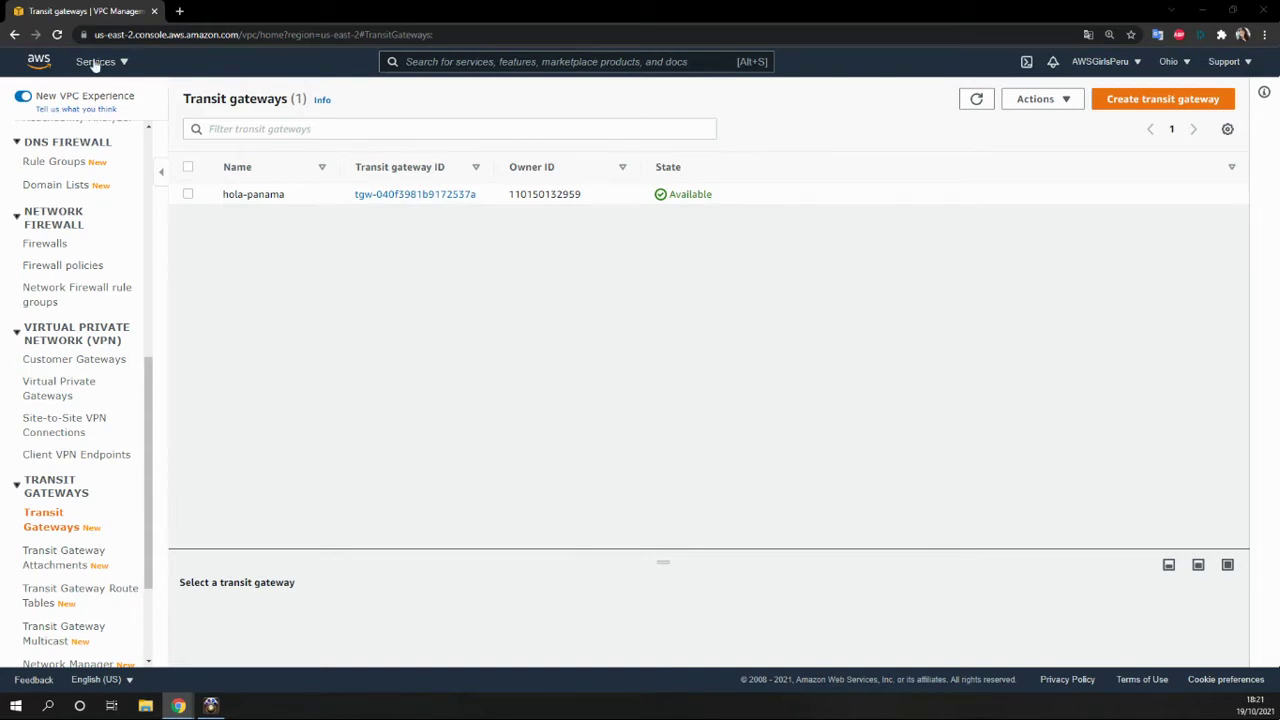
# Step: Duplicate the transit gateways page in another browser tab
pyautogui.click(180, 11)
pyautogui.click(125, 11)
pyautogui.rightClick(122, 12)
pyautogui.click(161, 107)
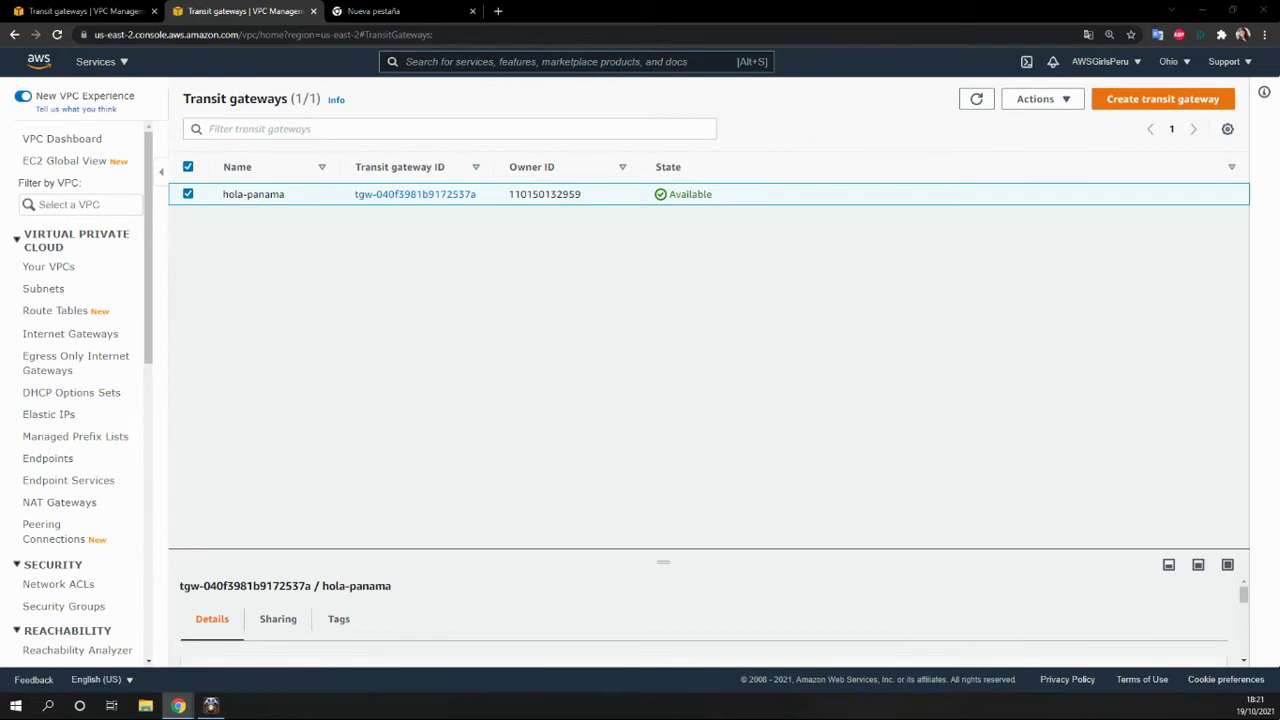
# Step: Search the AWS services for "cloudfor" and open CloudFormation
pyautogui.click(99, 70)
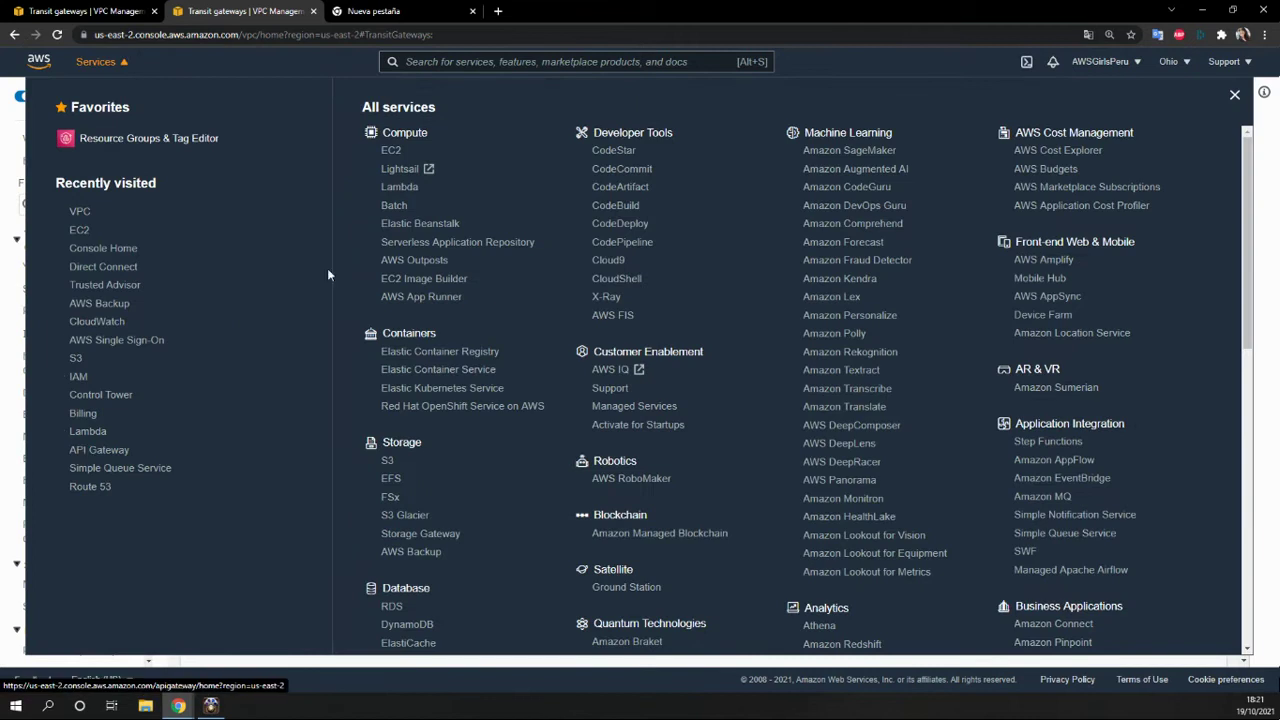
pyautogui.click(472, 66)
pyautogui.write('cl')
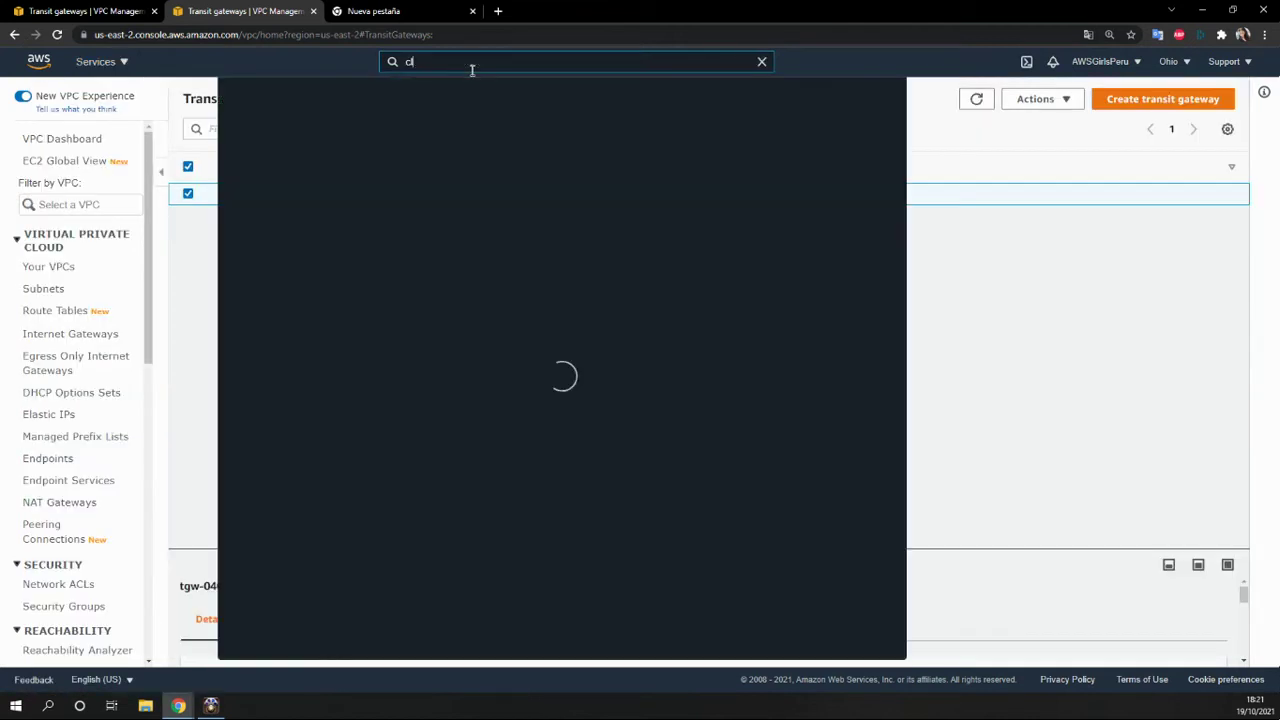
pyautogui.write('oudfor')
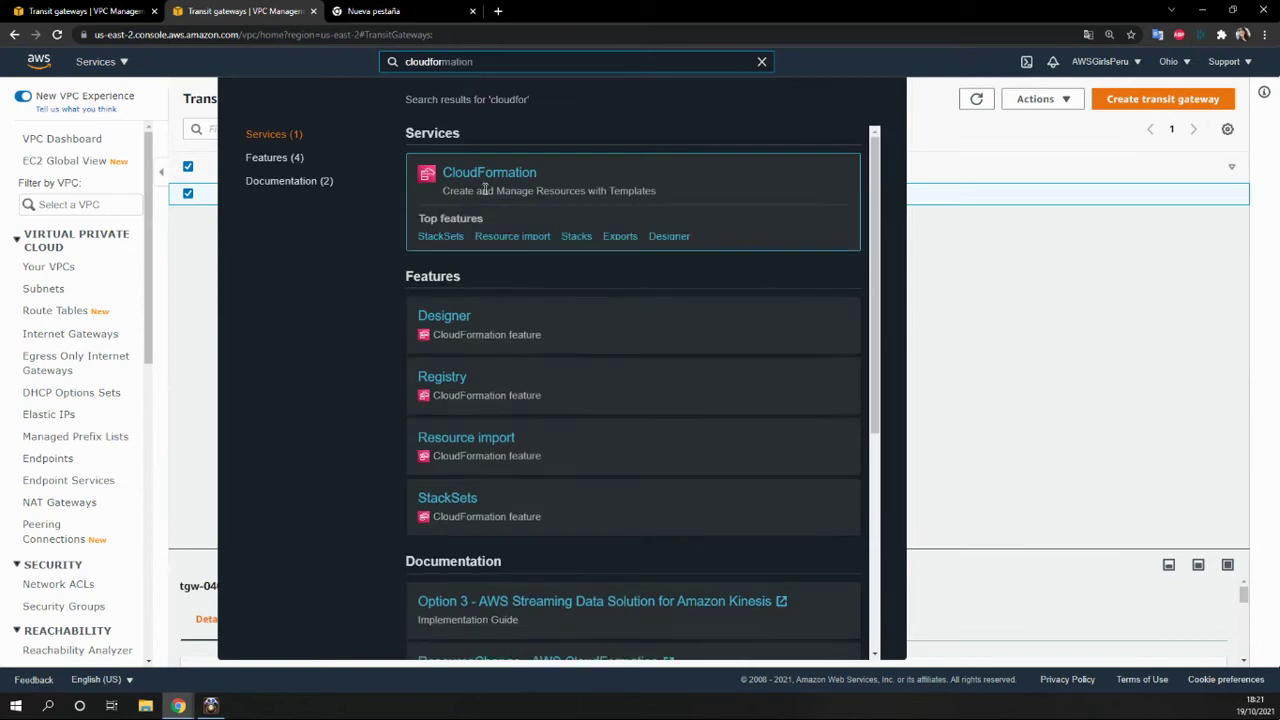
pyautogui.click(462, 176)
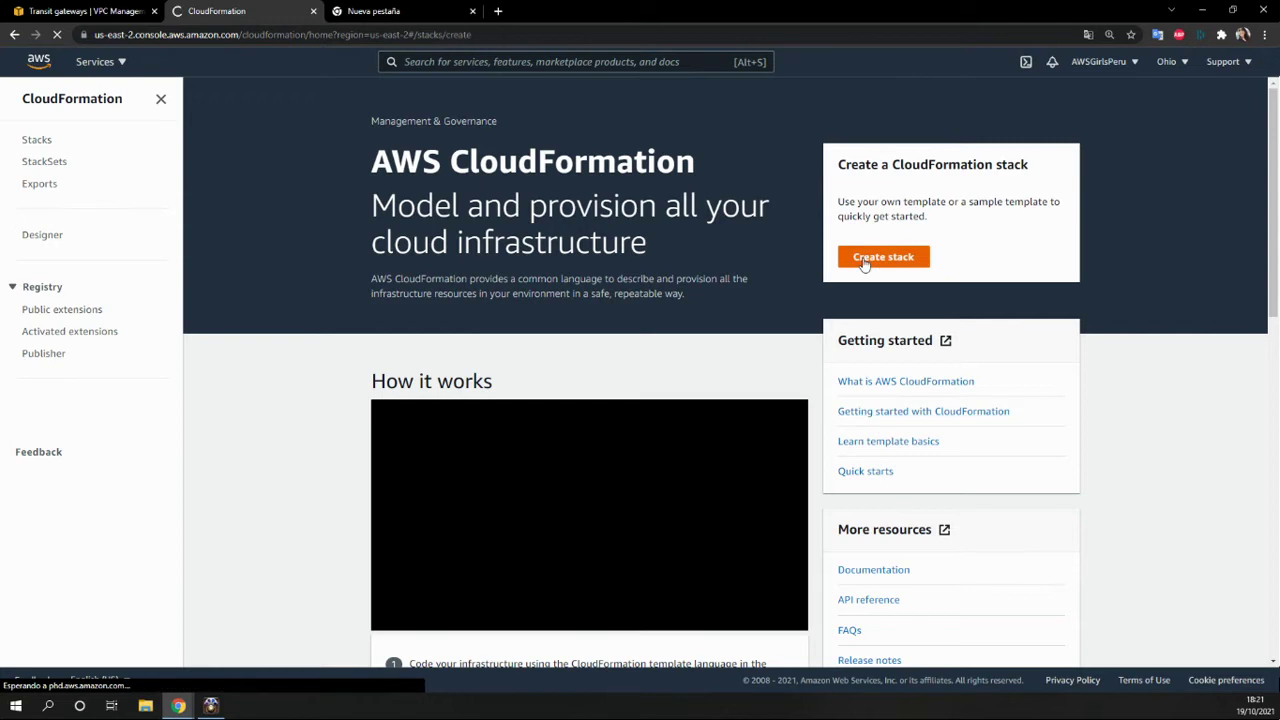
# Step: Start creating a CloudFormation stack and switch the region to US East (N. Virginia)
pyautogui.click(865, 262)
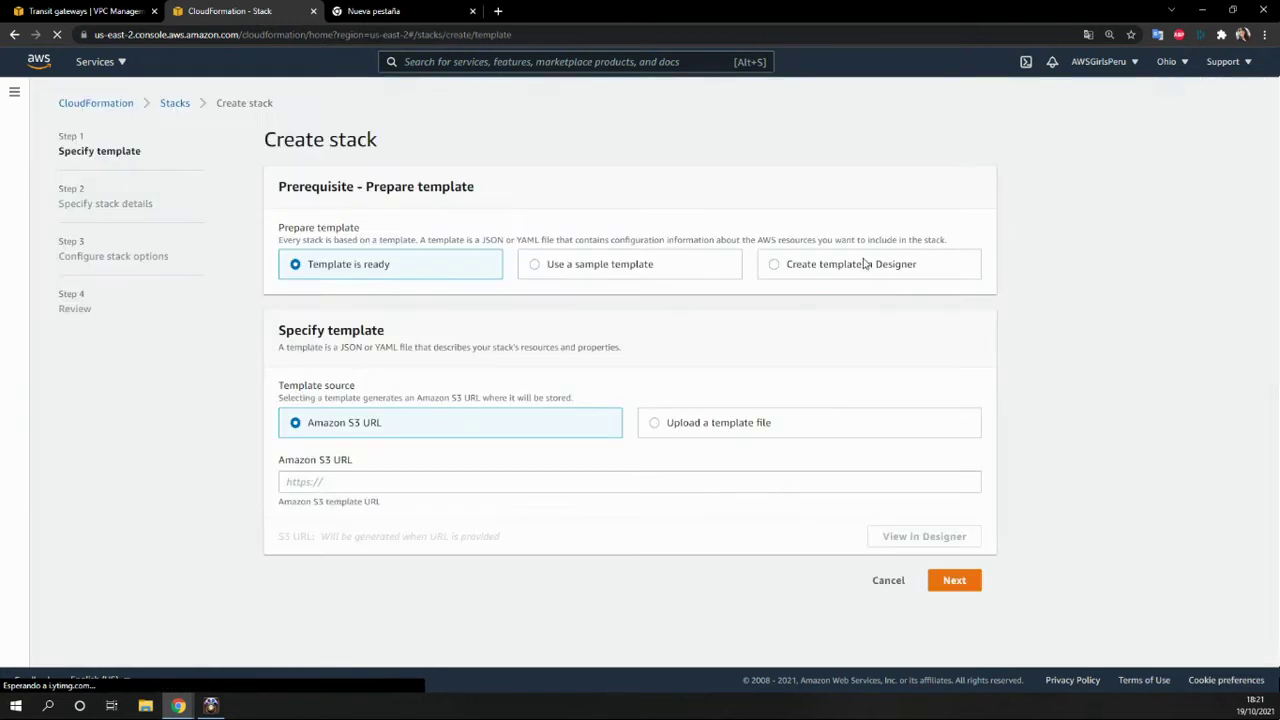
pyautogui.click(1167, 66)
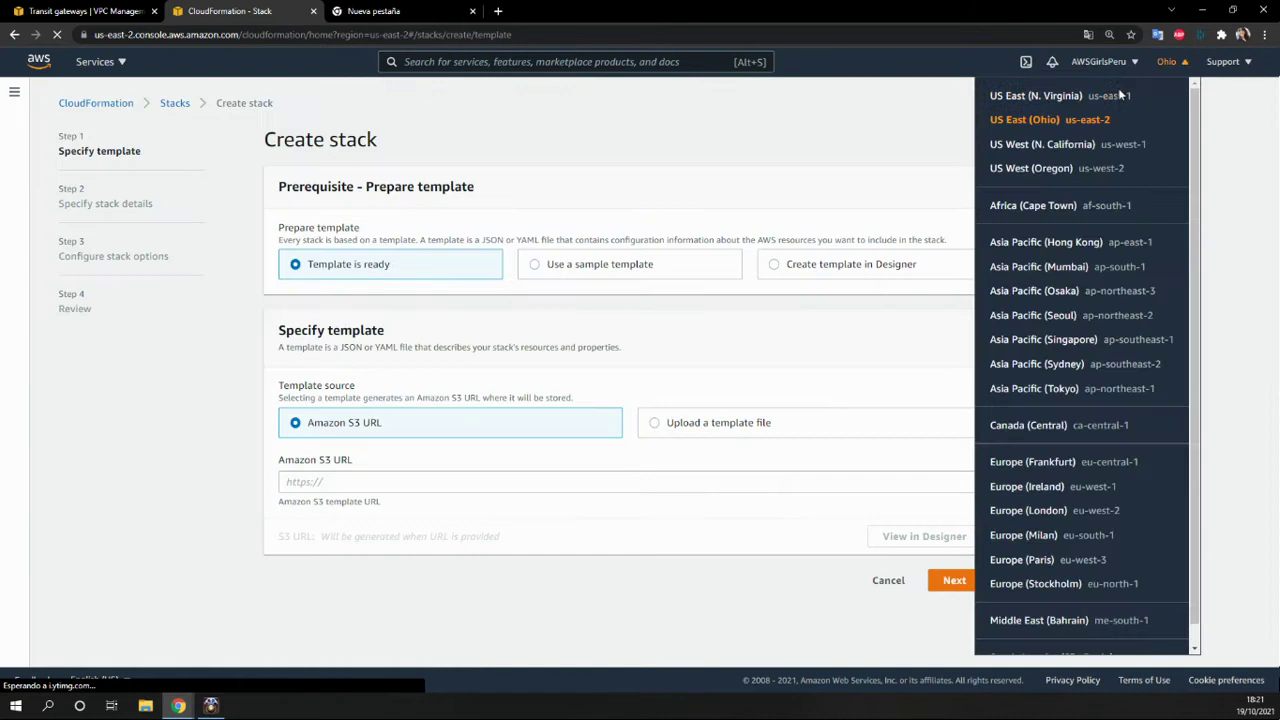
pyautogui.click(1070, 96)
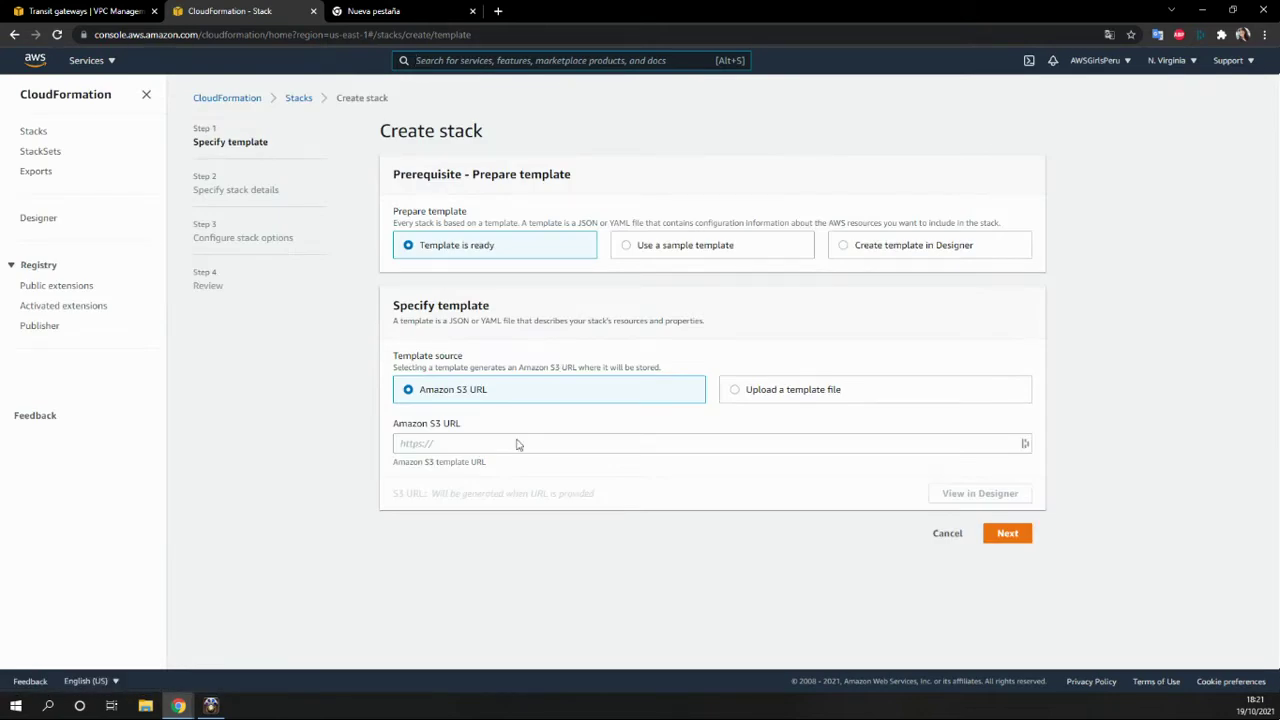
# Step: Choose to create the stack's template in Designer and set the template language to YAML
pyautogui.click(849, 258)
pyautogui.click(716, 400)
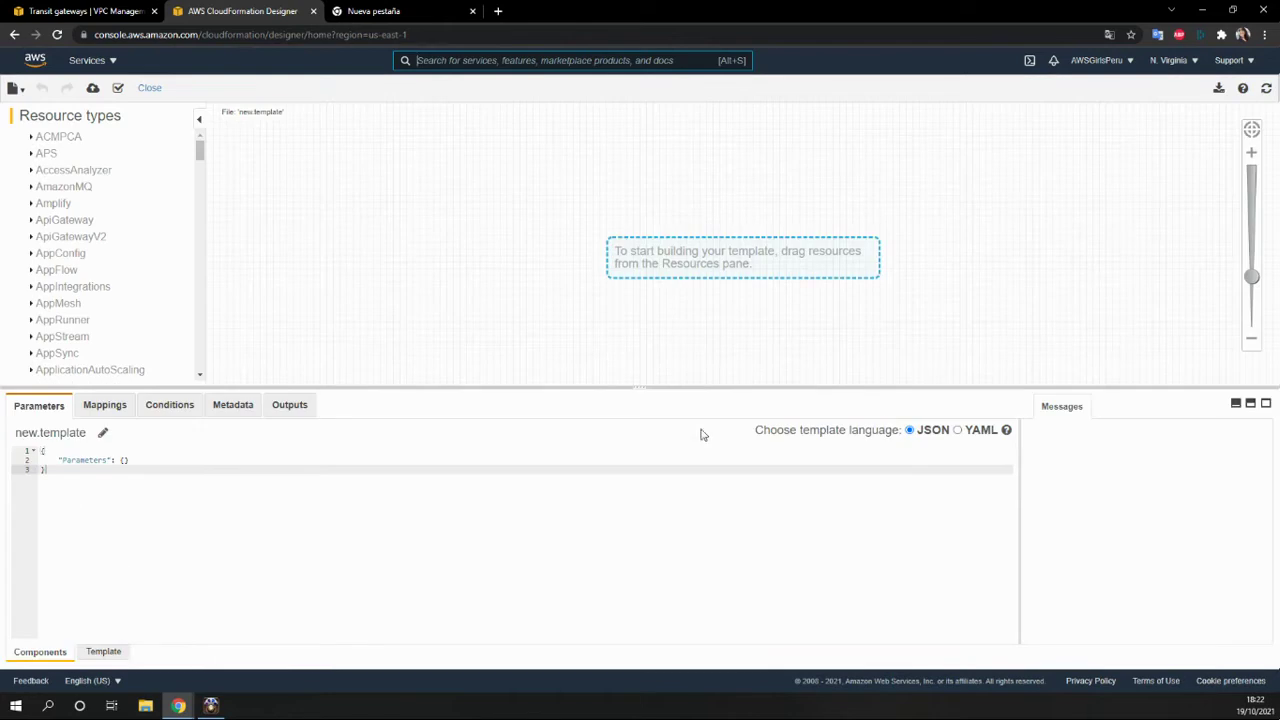
pyautogui.click(960, 431)
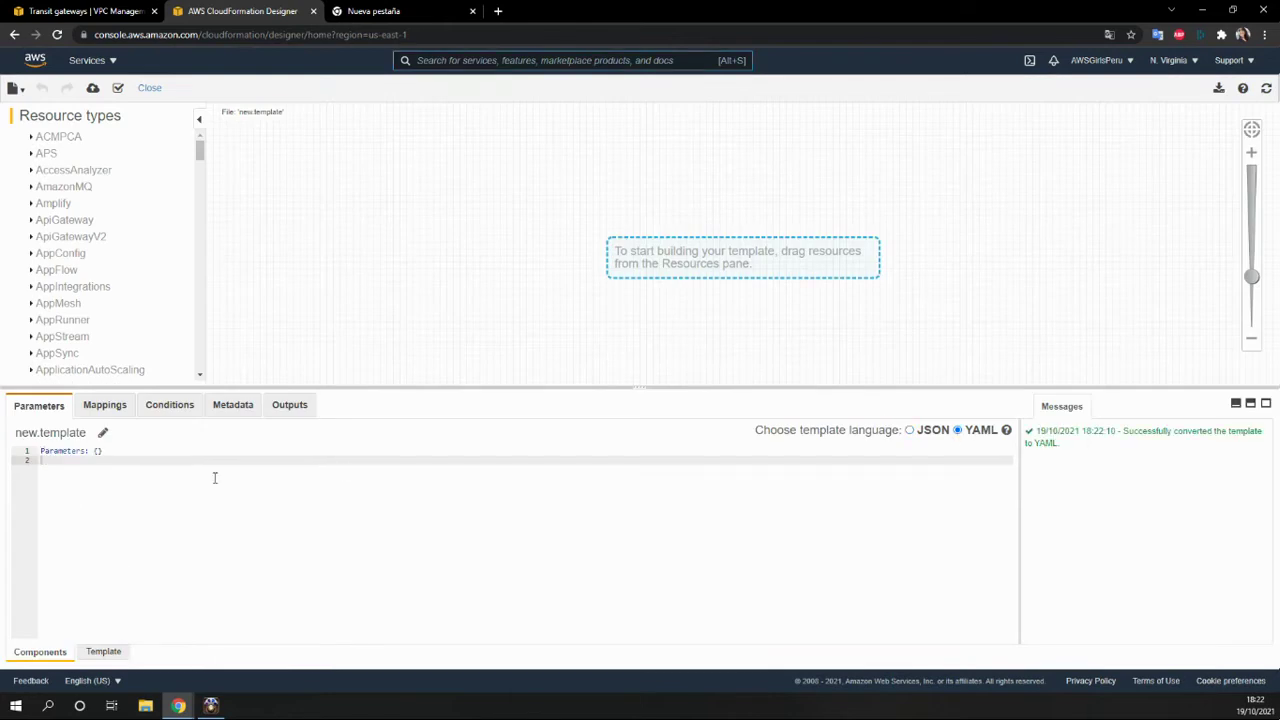
# Step: Replace the whole template code with the copied YAML template defining the VPC, its public and private subnets and security group
pyautogui.click(101, 651)
pyautogui.click(108, 513)
pyautogui.hotkey('ctrl', 'a')
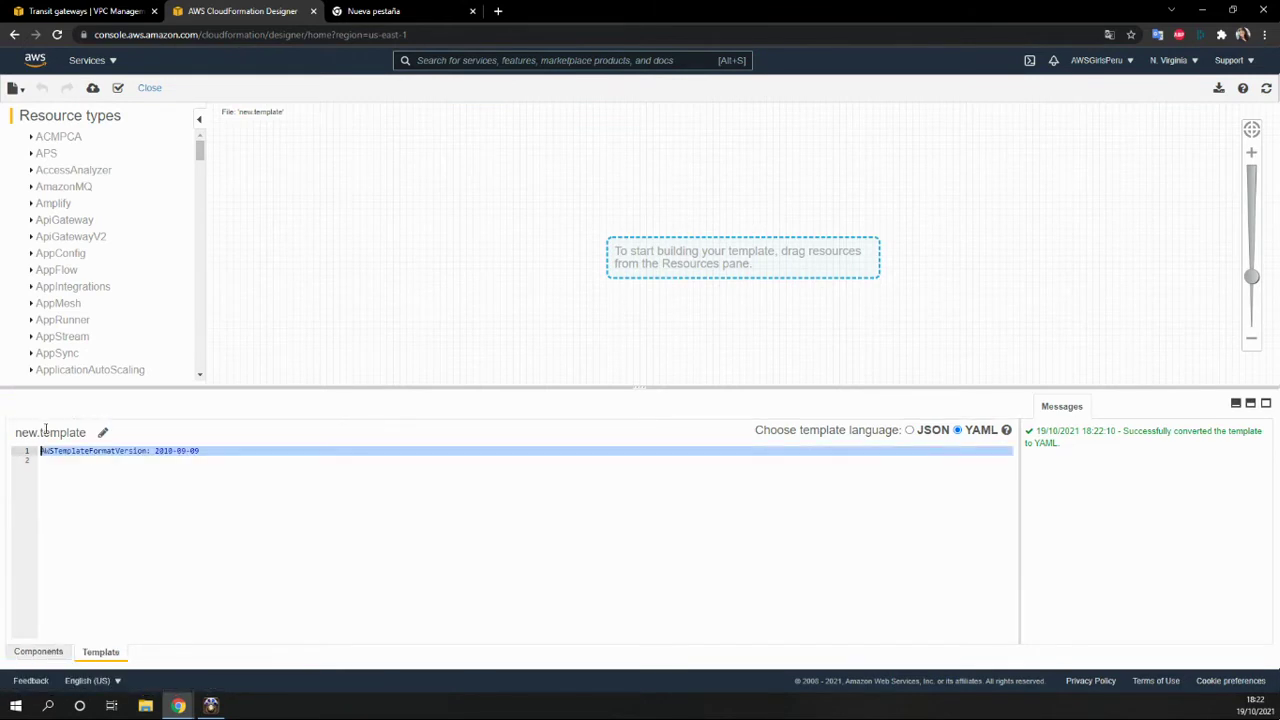
pyautogui.hotkey('ctrl', 'v')
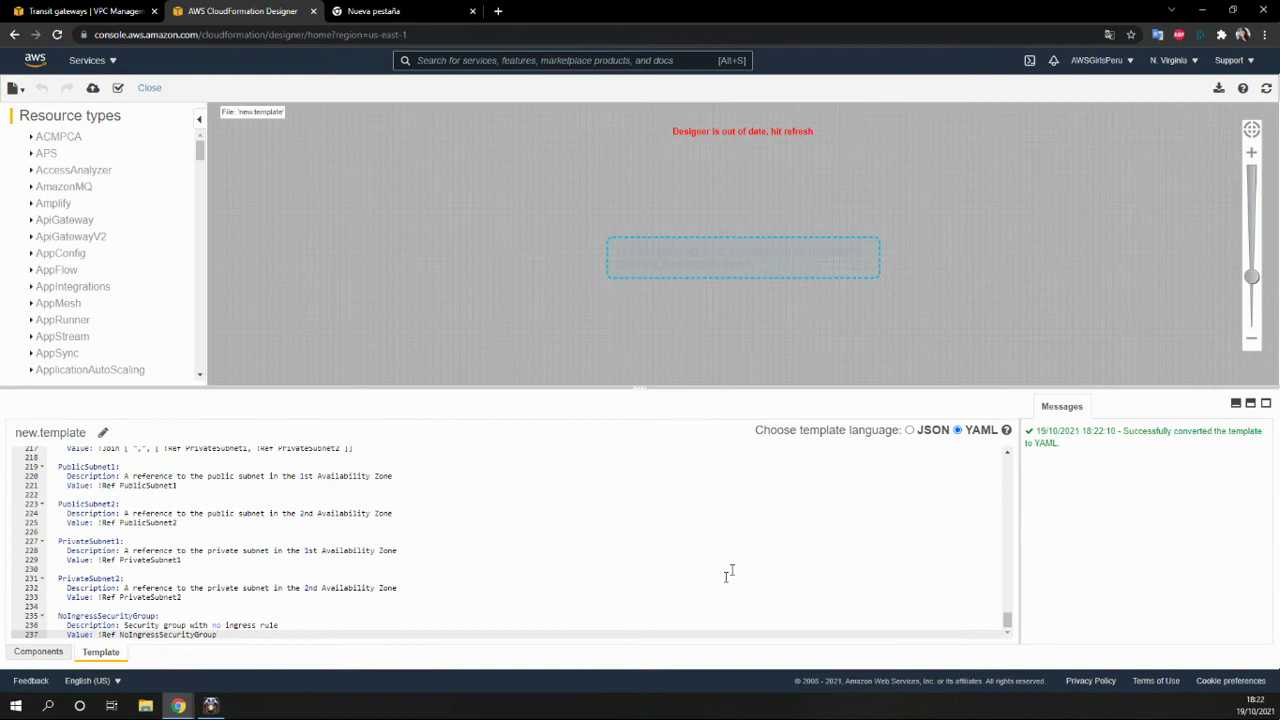
# Step: Validate the pasted template, create a stack from it and proceed to the stack details
pyautogui.scroll(1, 852, 511)
pyautogui.scroll(-1, 852, 511)
pyautogui.click(121, 88)
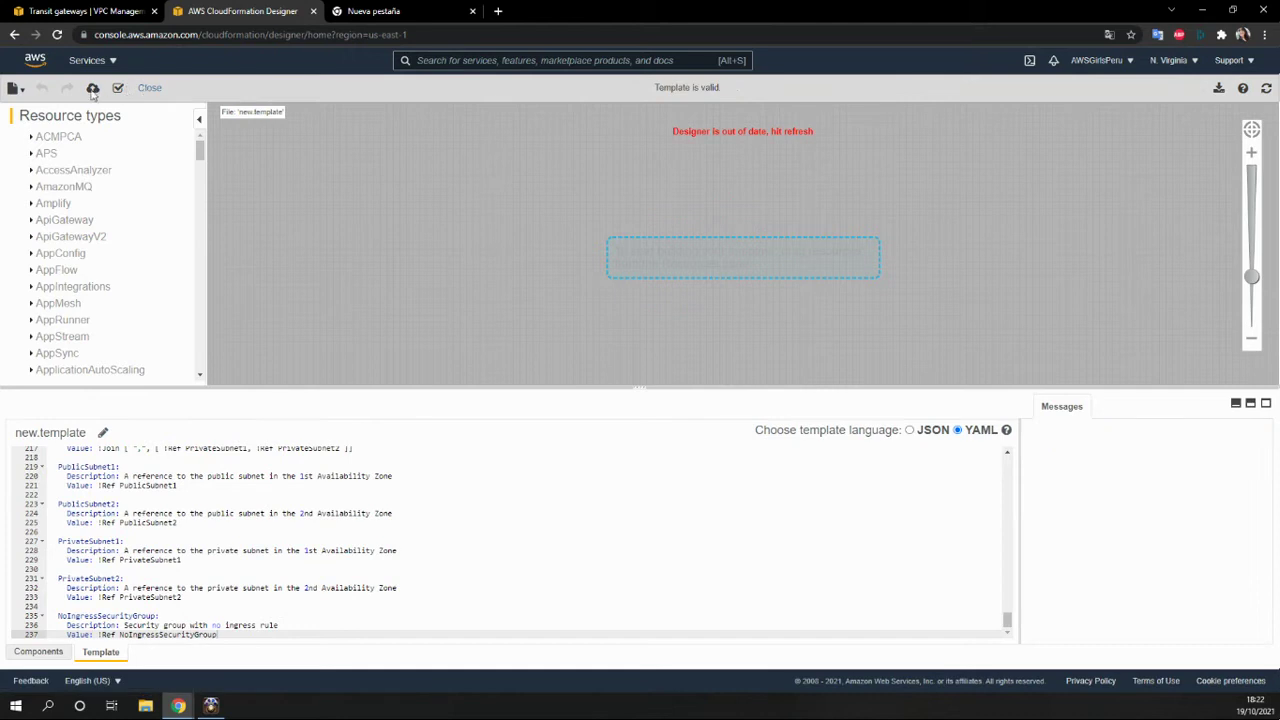
pyautogui.click(92, 89)
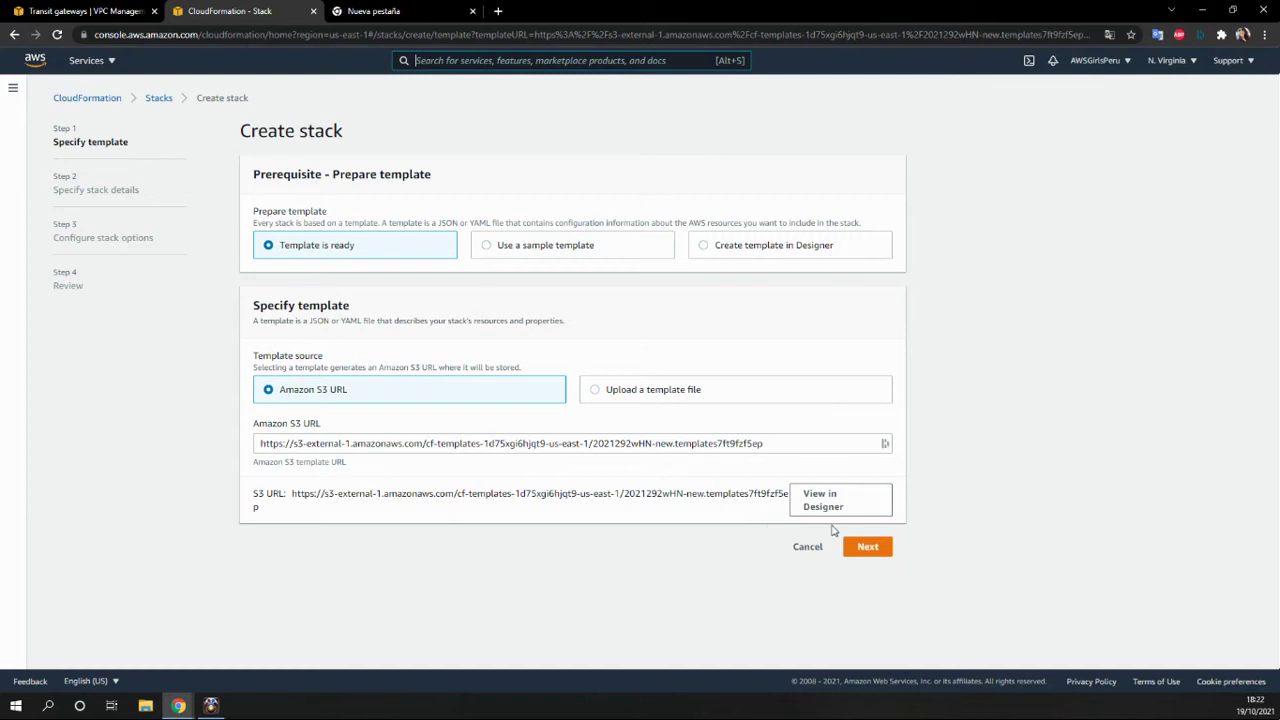
pyautogui.click(868, 546)
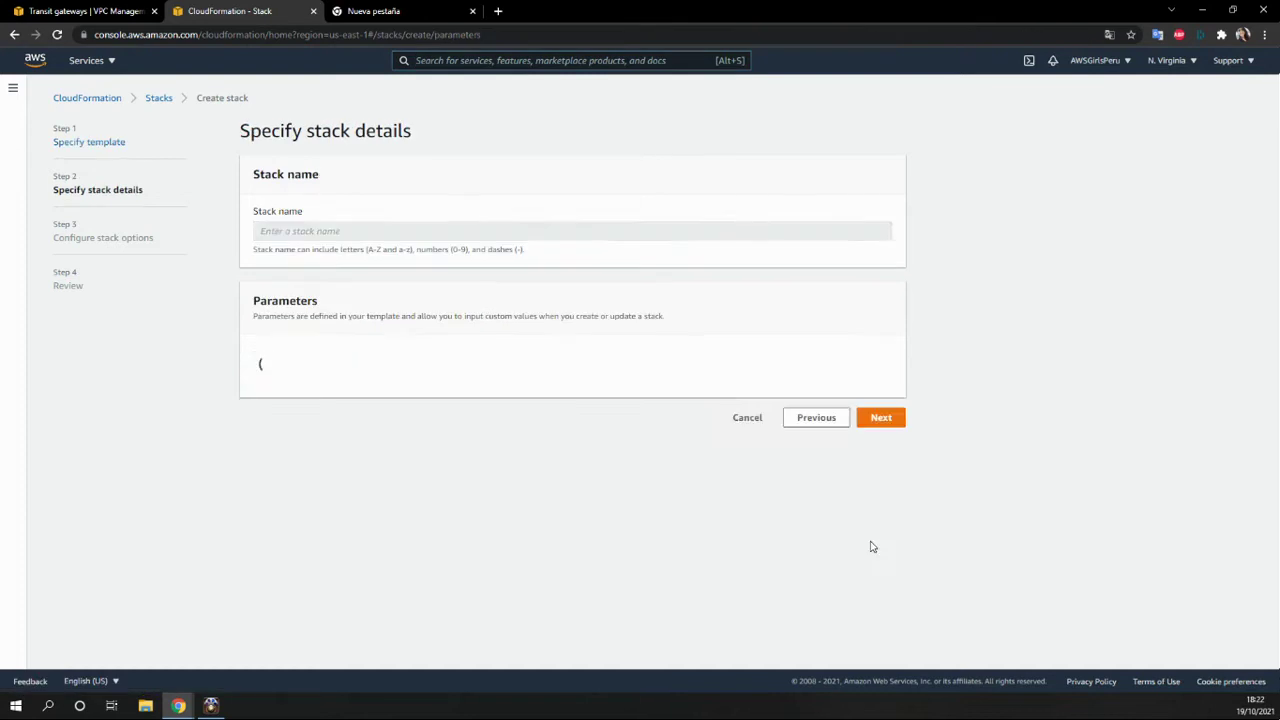
# Step: Name the stack clase-ug-panama and set EnvironmentName to prood
pyautogui.click(282, 232)
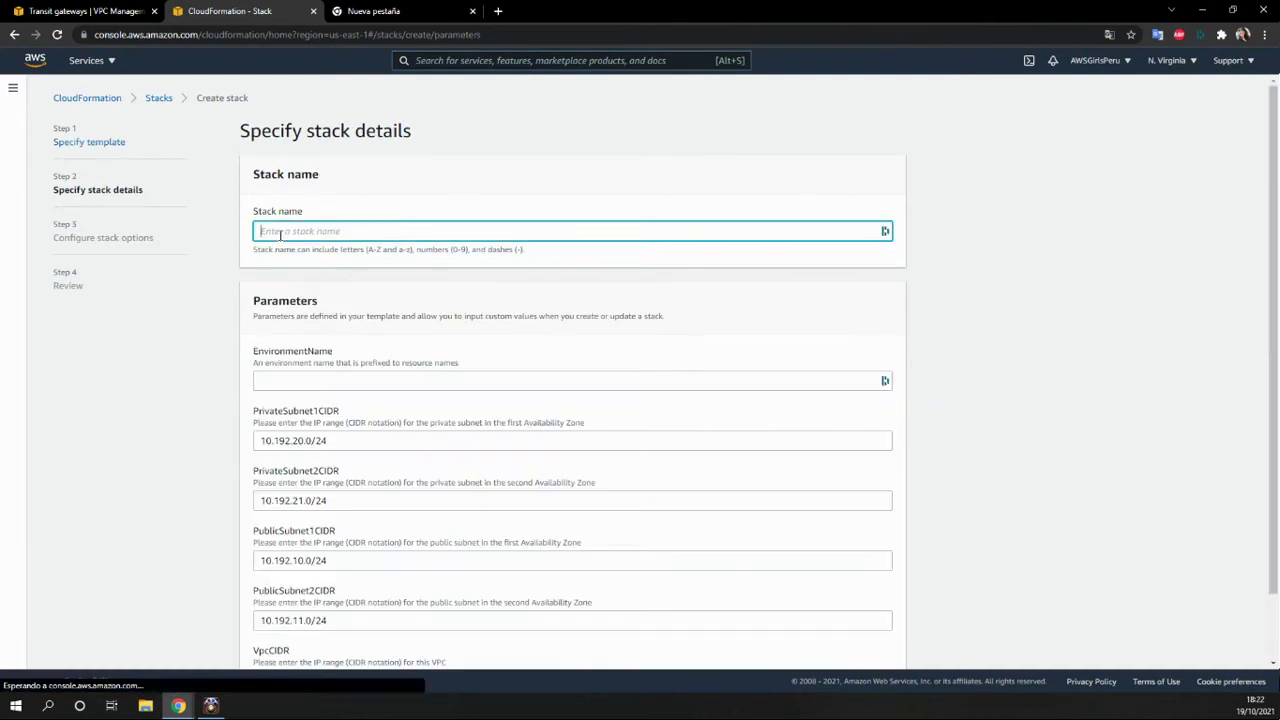
pyautogui.write('clase')
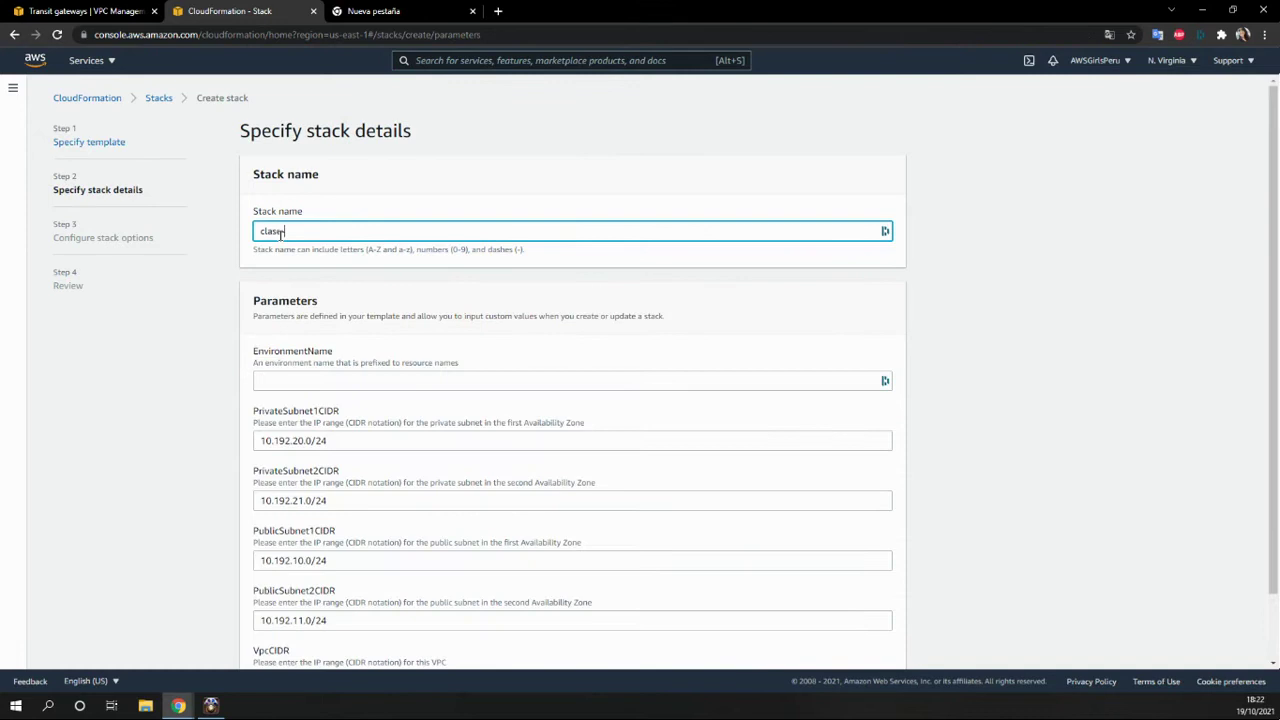
pyautogui.write('-ug-panama')
pyautogui.click(285, 381)
pyautogui.write('prood')
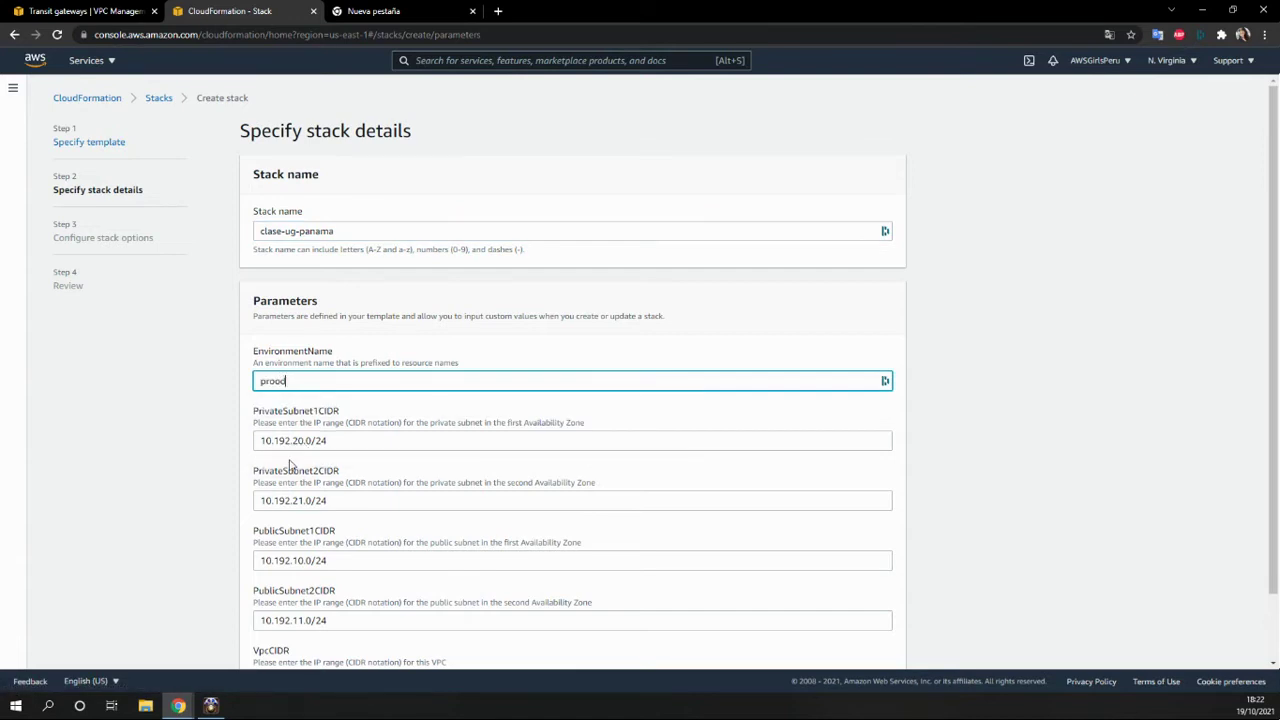
# Step: Set PrivateSubnet1CIDR to 10.2.0.0/24
pyautogui.scroll(-1, 290, 465)
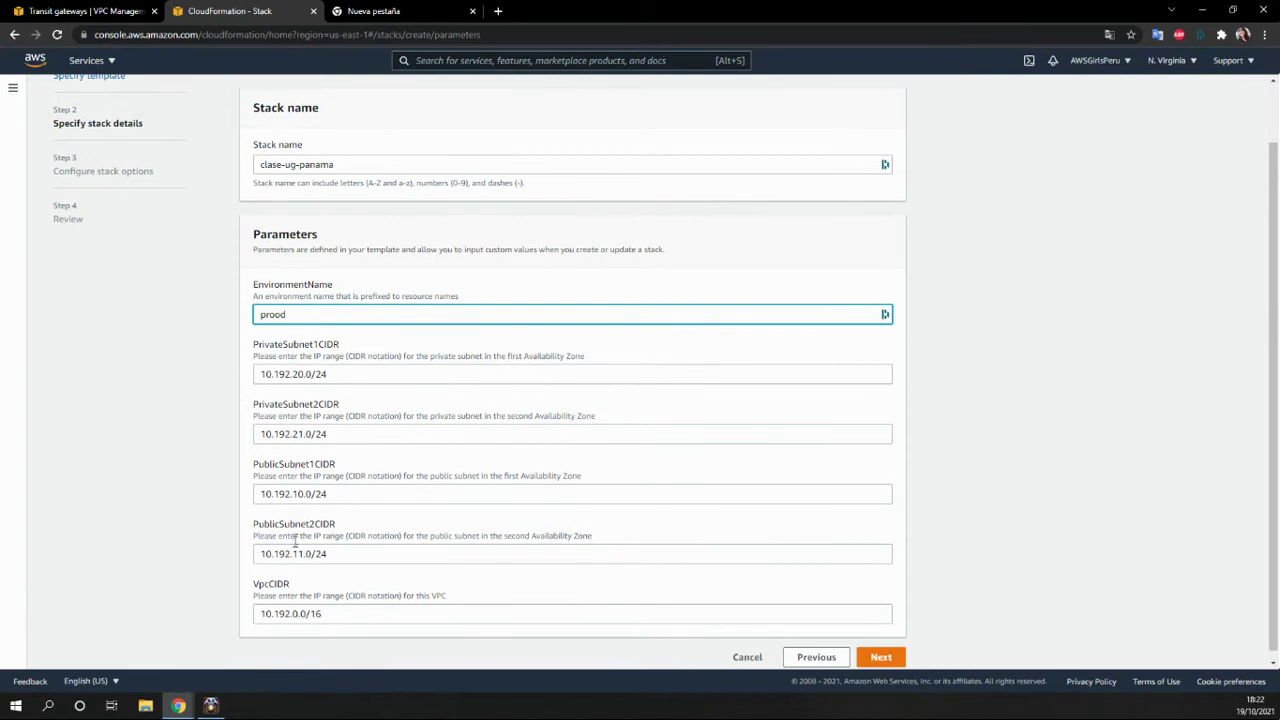
pyautogui.doubleClick(289, 374)
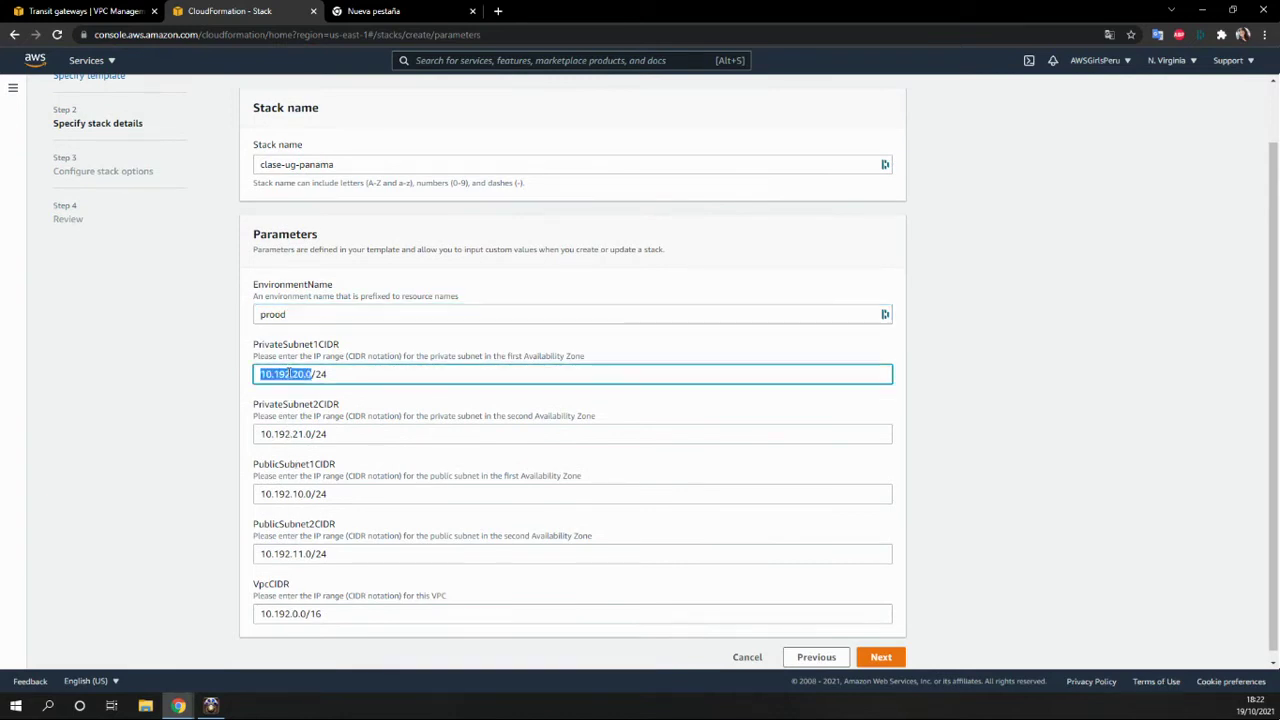
pyautogui.click(281, 374)
pyautogui.doubleClick(285, 375)
pyautogui.click(287, 375)
pyautogui.press('BackSpace')
pyautogui.press('BackSpace')
pyautogui.click(286, 375)
pyautogui.press('BackSpace')
pyautogui.click(280, 434)
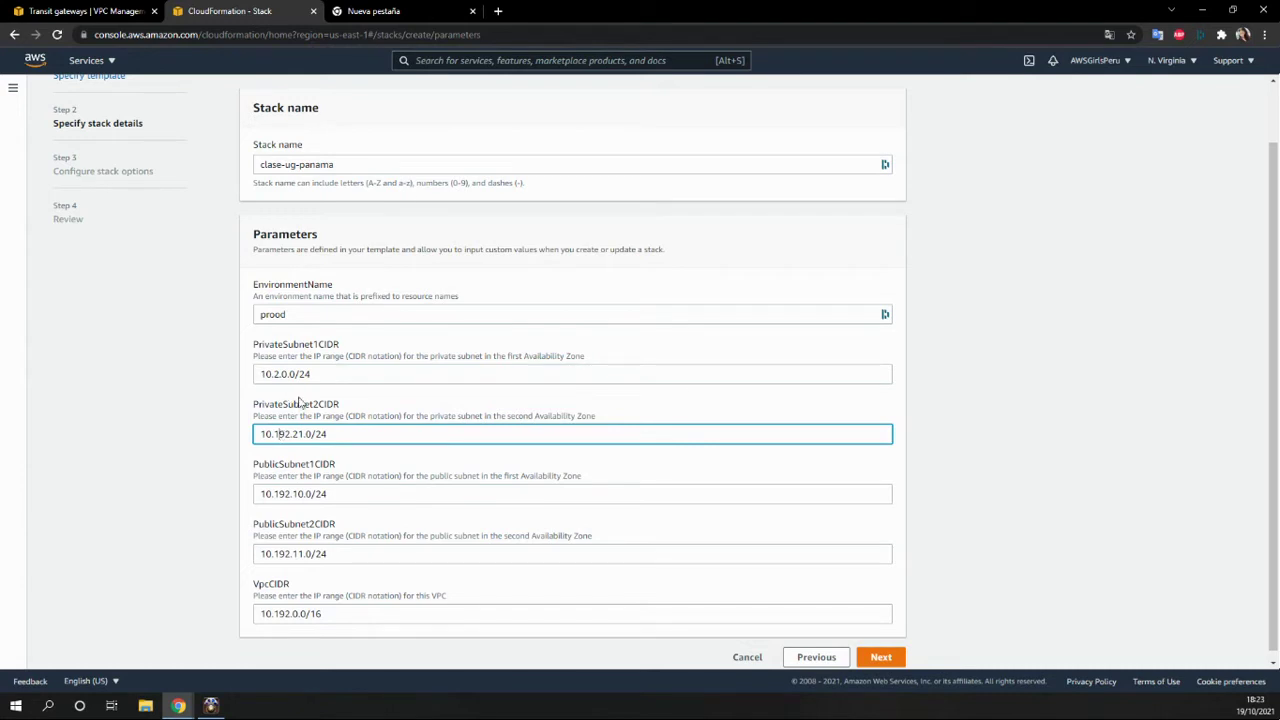
# Step: Set VpcCIDR to 10.2.0.0/16
pyautogui.click(277, 613)
pyautogui.doubleClick(287, 614)
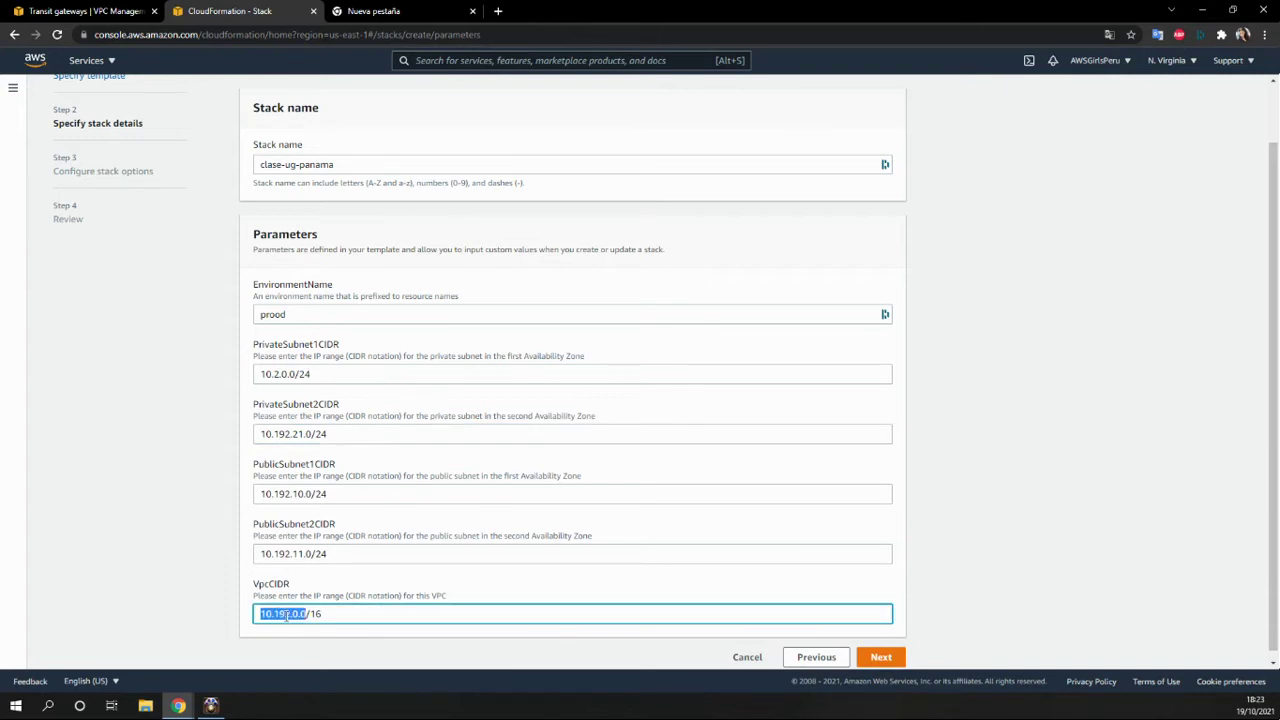
pyautogui.tripleClick(287, 614)
pyautogui.click(287, 614)
pyautogui.press('BackSpace')
pyautogui.press('BackSpace')
pyautogui.press('BackSpace')
pyautogui.write('2')
# Step: Set PrivateSubnet2CIDR to 10.2.1.0/24
pyautogui.moveTo(290, 434); pyautogui.dragTo(275, 436)
pyautogui.write('2')
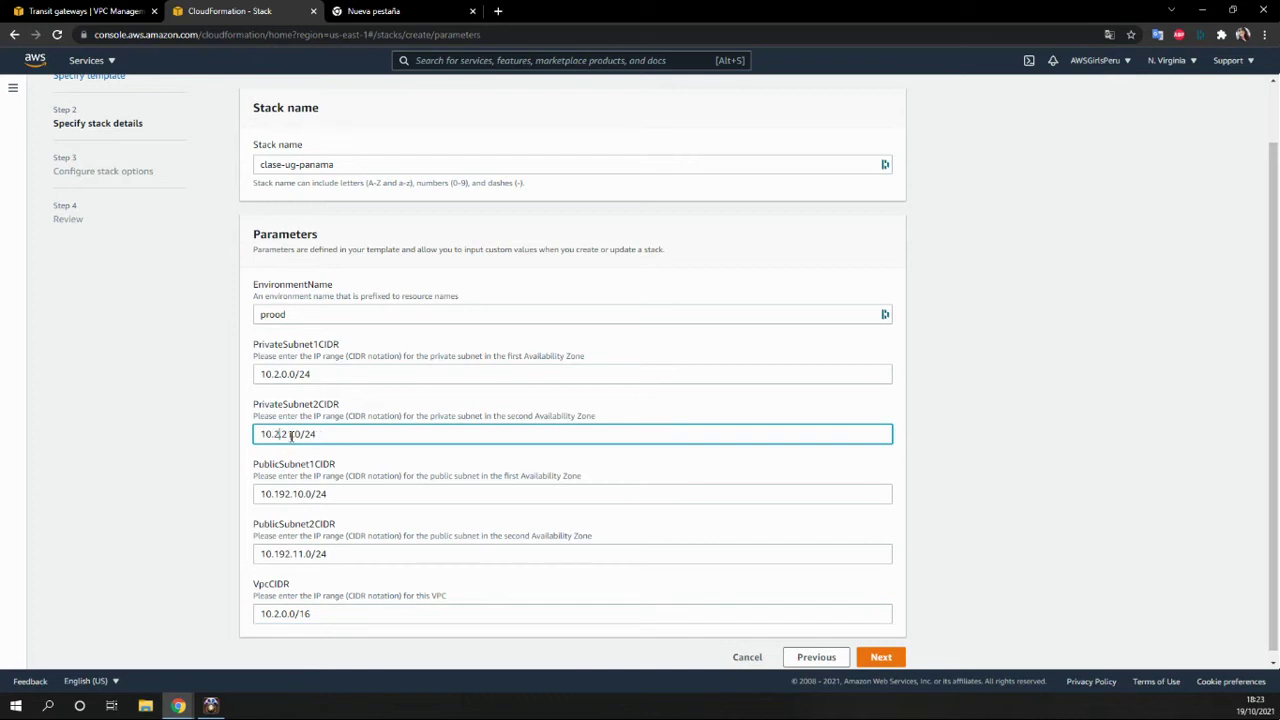
pyautogui.press('Right')
pyautogui.press('Delete')
pyautogui.write('1')
pyautogui.press('BackSpace')
# Step: Set PublicSubnet1CIDR to 10.2.2.0/24
pyautogui.click(296, 494)
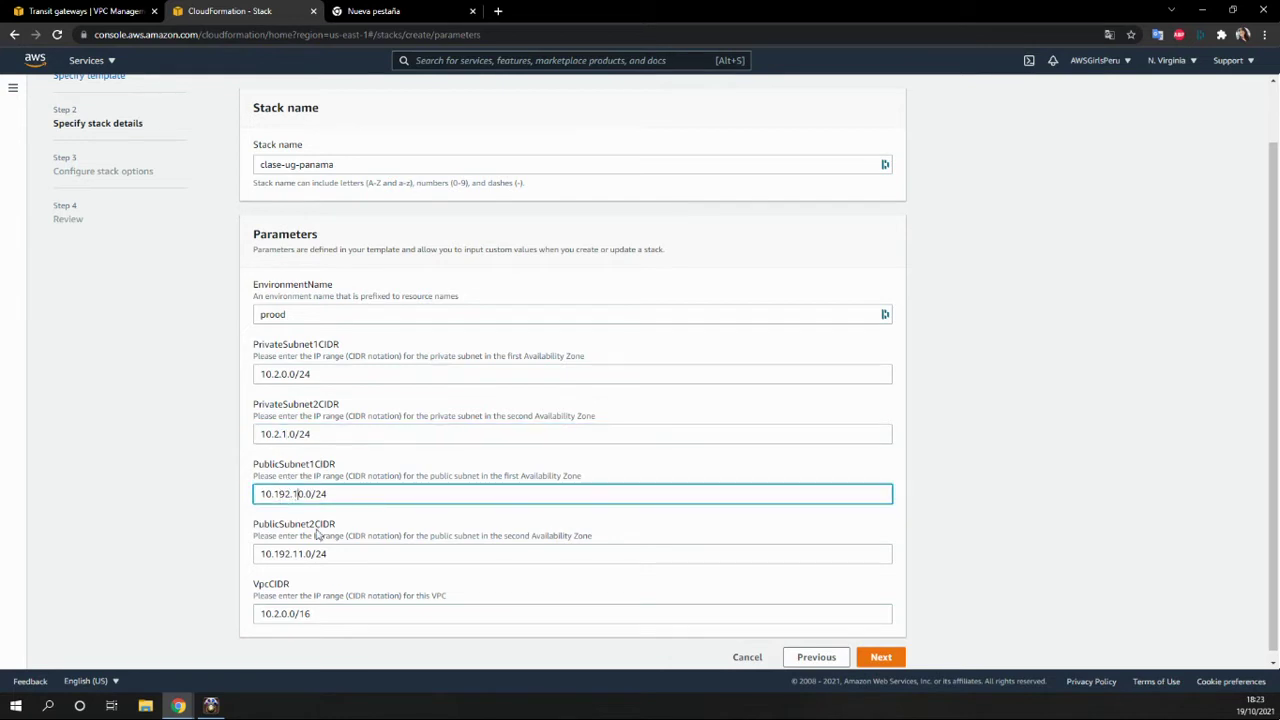
pyautogui.press('Left')
pyautogui.press('Left')
pyautogui.press('BackSpace')
pyautogui.press('BackSpace')
pyautogui.press('BackSpace')
pyautogui.write('2')
pyautogui.press('Right')
pyautogui.press('Right')
pyautogui.press('Right')
pyautogui.press('BackSpace')
pyautogui.press('BackSpace')
pyautogui.write('2')
# Step: Set PublicSubnet2CIDR to 10.2.3.0/24
pyautogui.click(291, 558)
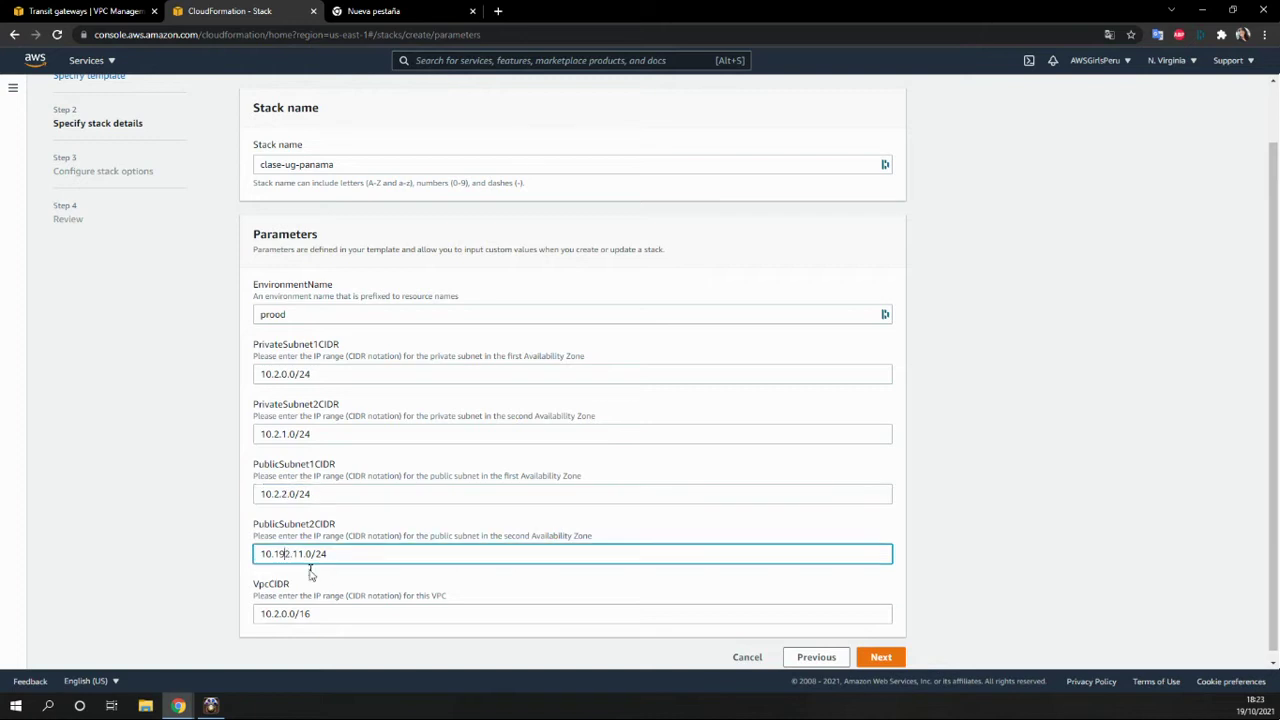
pyautogui.press('BackSpace')
pyautogui.press('BackSpace')
pyautogui.press('BackSpace')
pyautogui.write('2')
pyautogui.press('Right')
pyautogui.press('Right')
pyautogui.press('BackSpace')
pyautogui.press('BackSpace')
pyautogui.press('BackSpace')
pyautogui.write('3.')
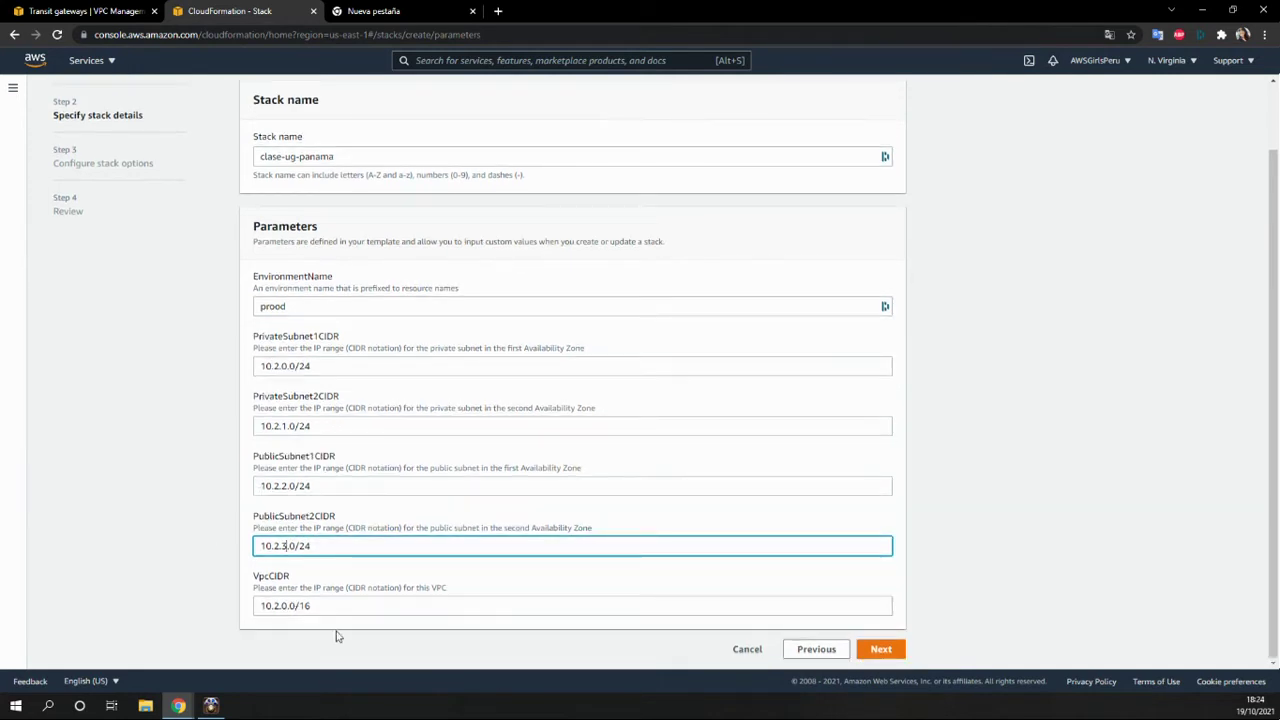
# Step: Keep the default stack options, pass the review and create the clase-ug-panama stack
pyautogui.click(338, 636)
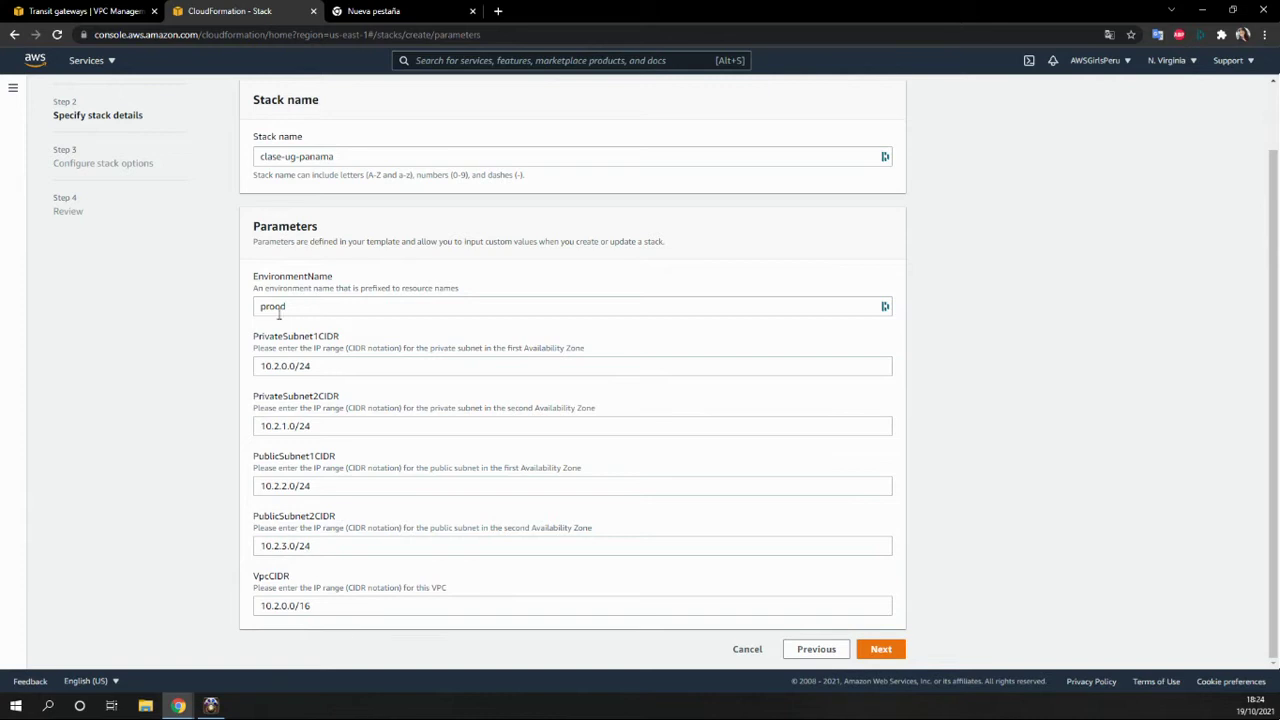
pyautogui.click(881, 660)
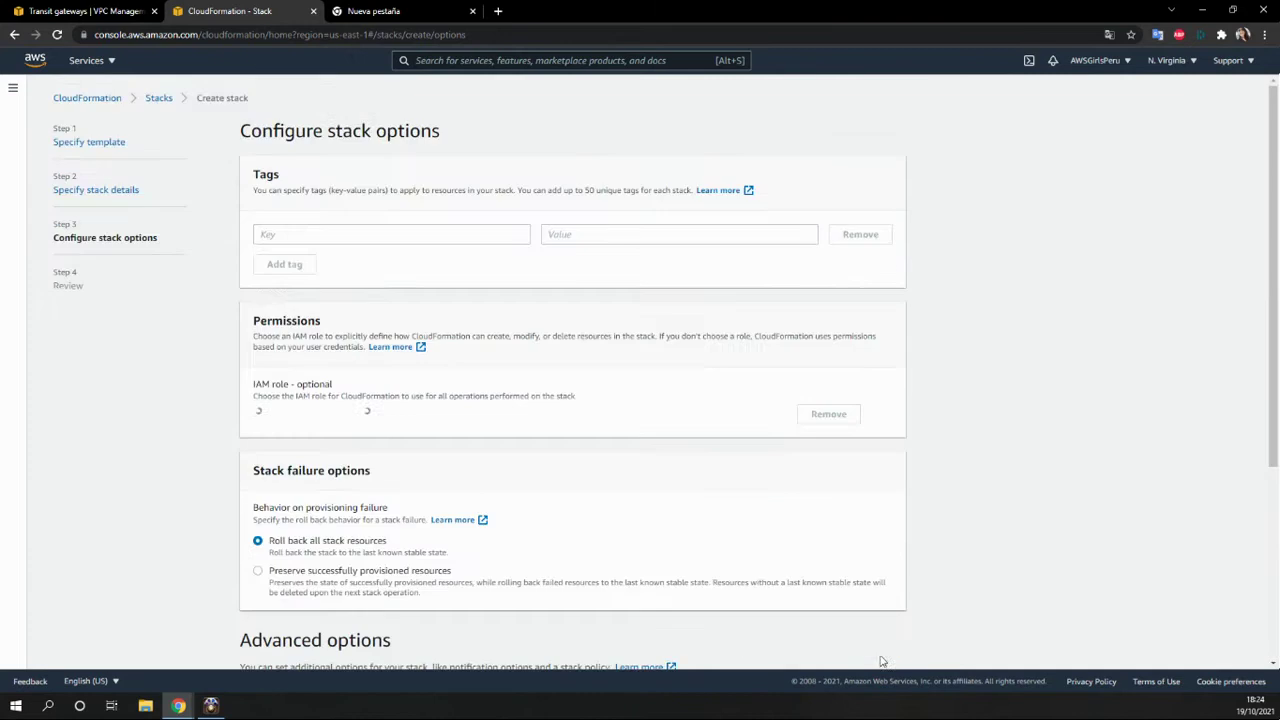
pyautogui.click(319, 236)
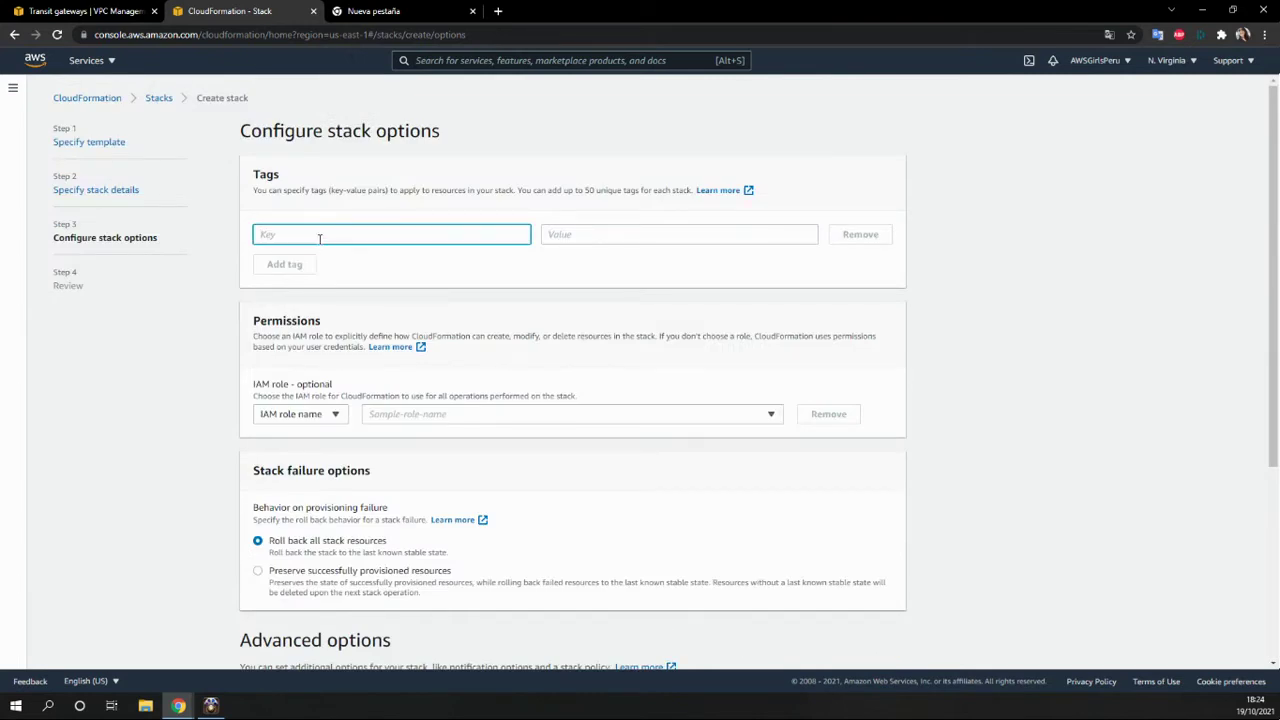
pyautogui.scroll(-3, 557, 603)
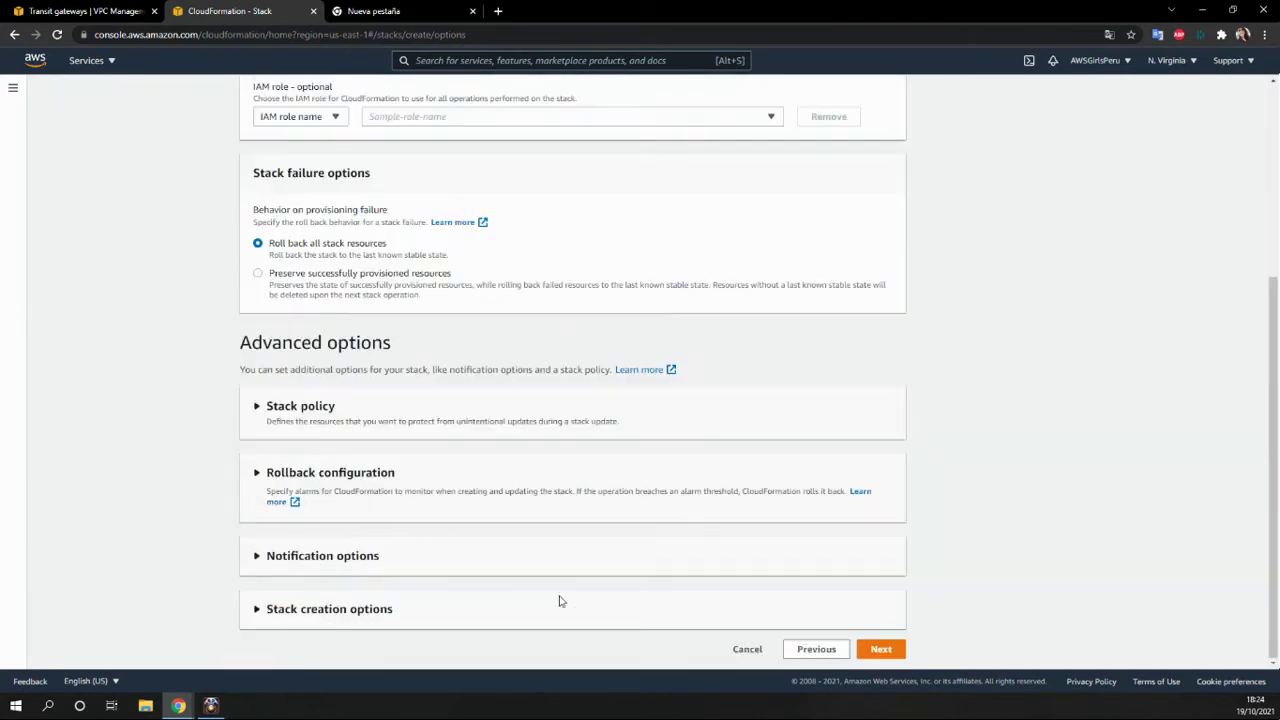
pyautogui.click(881, 652)
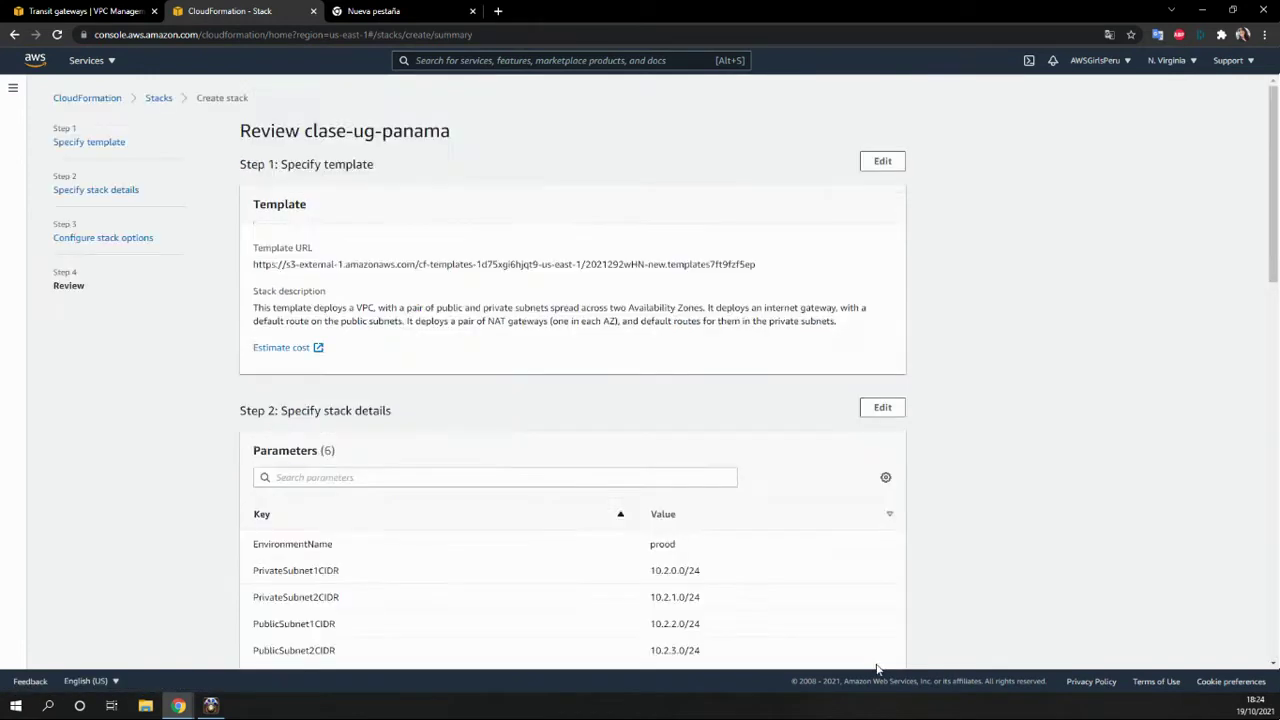
pyautogui.scroll(-3, 800, 617)
pyautogui.scroll(-10, 798, 620)
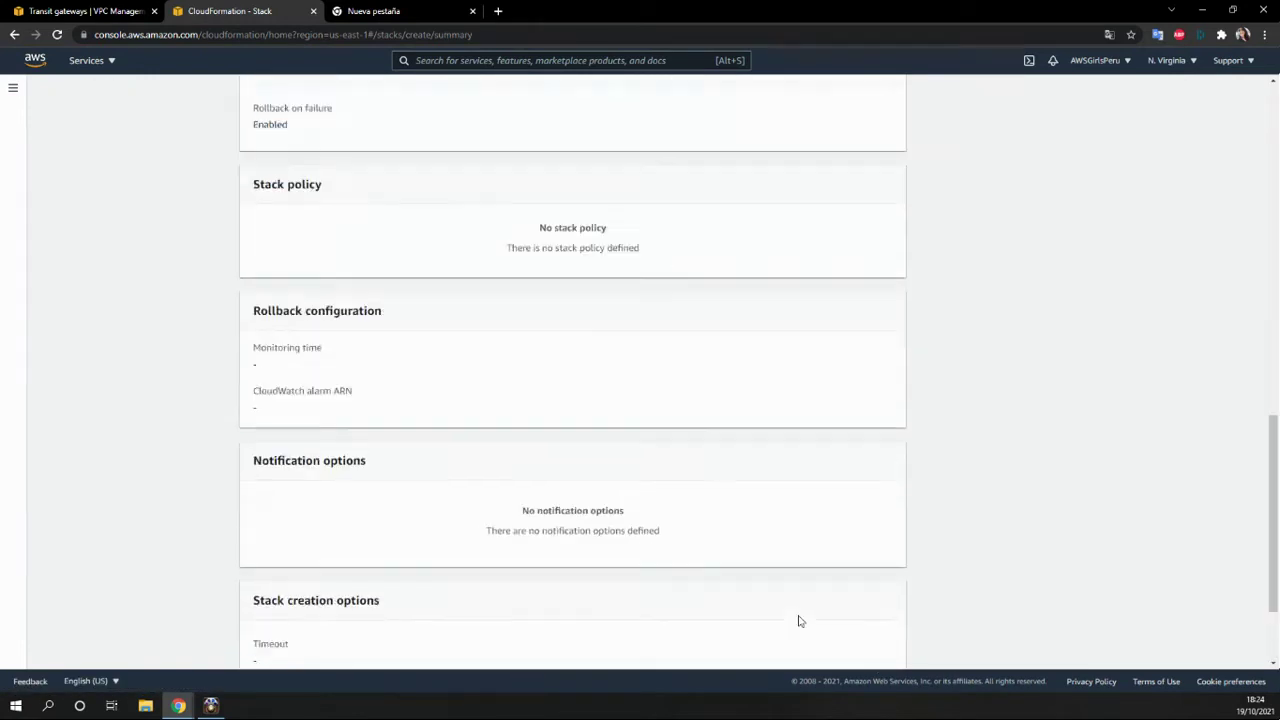
pyautogui.click(848, 649)
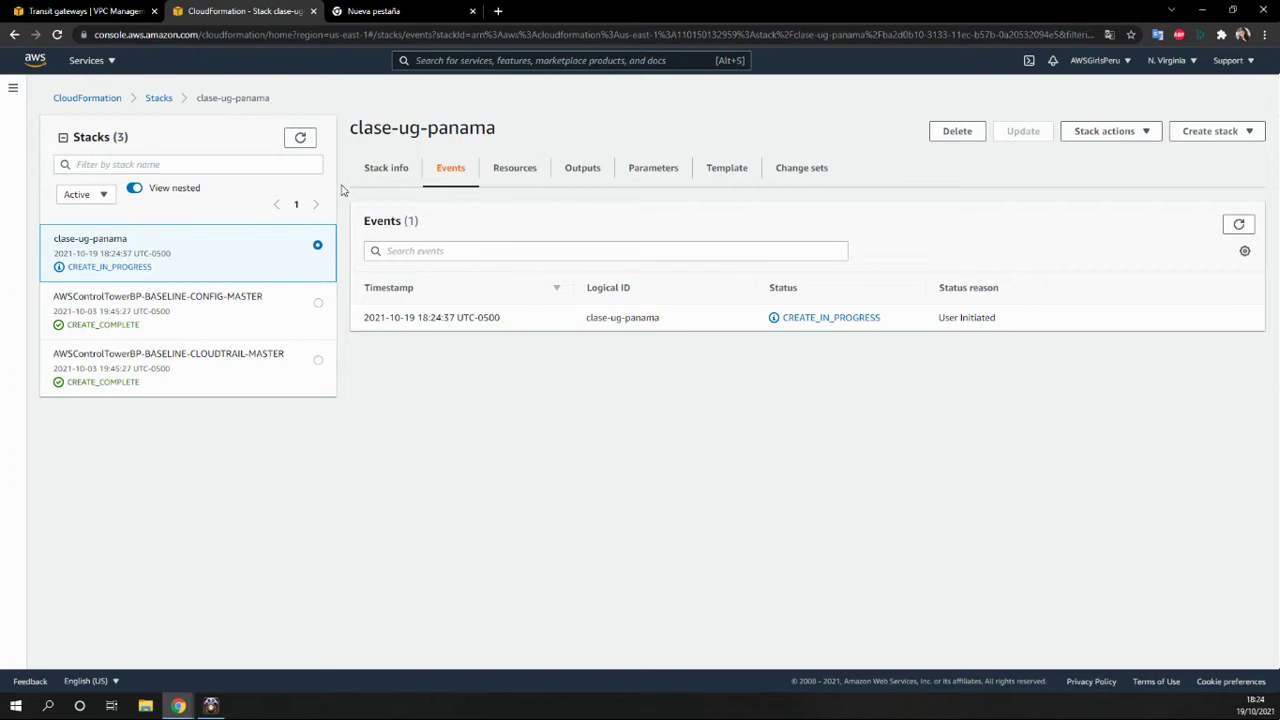
# Step: Start creating another stack with new resources and choose to create its template in Designer
pyautogui.click(1185, 130)
pyautogui.click(1100, 152)
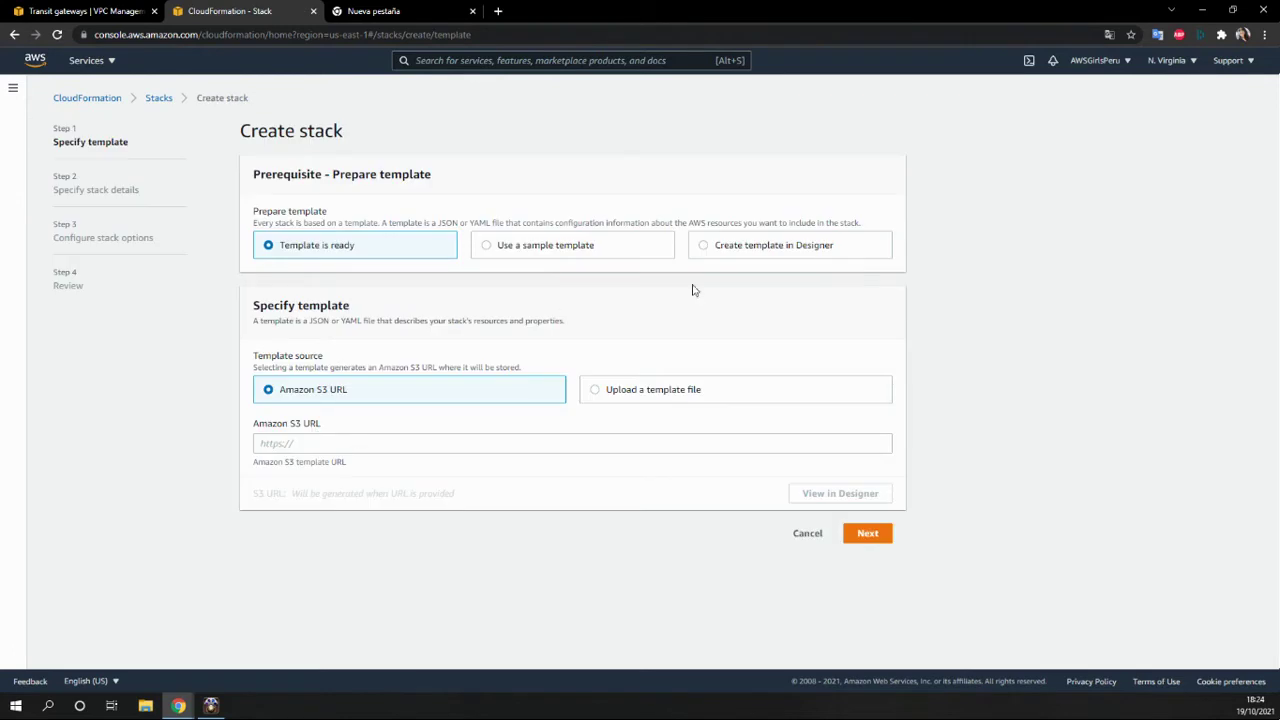
pyautogui.click(704, 252)
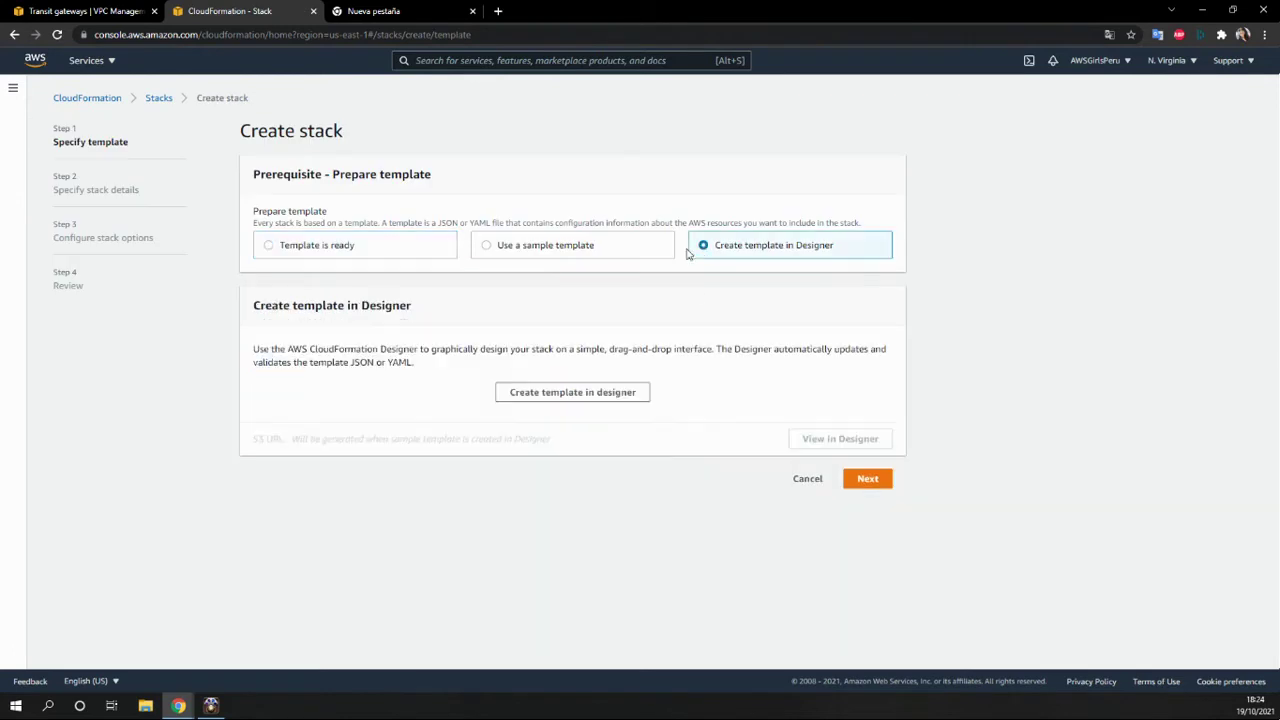
pyautogui.click(586, 403)
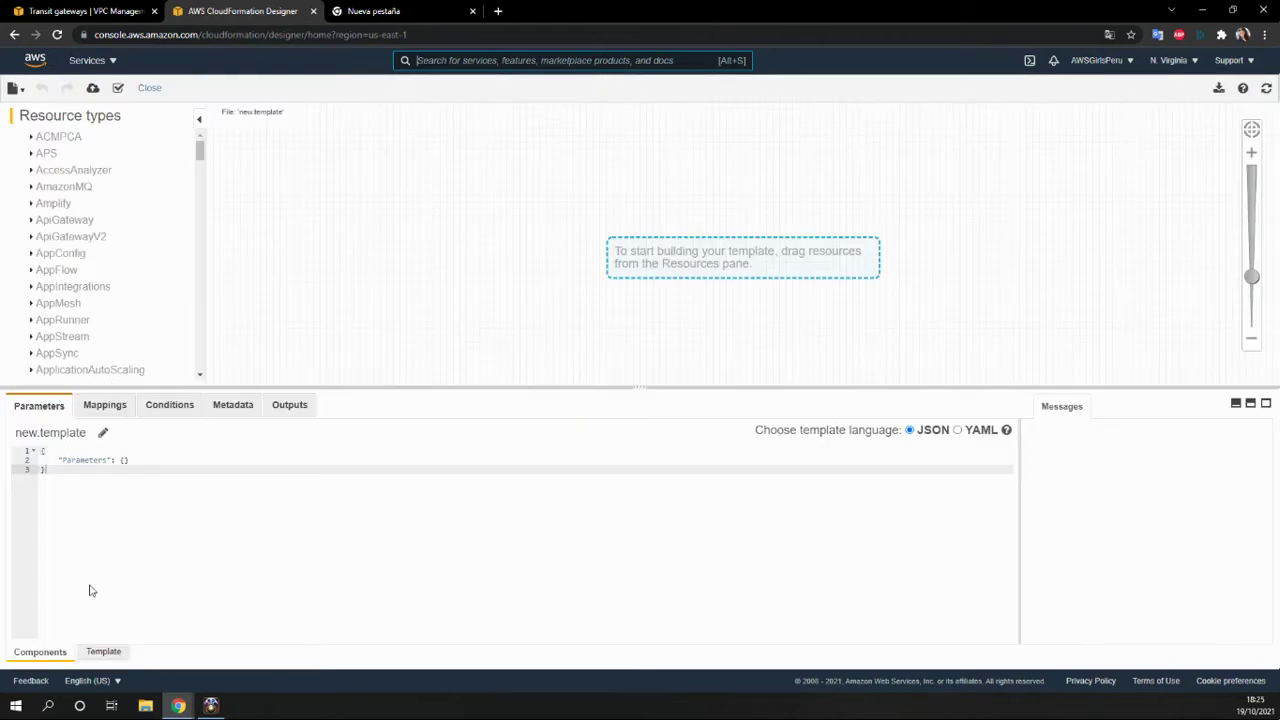
# Step: Switch the new template's code to YAML and replace all of it with the copied VPC template
pyautogui.moveTo(94, 483); pyautogui.dragTo(113, 672)
pyautogui.click(113, 672)
pyautogui.click(103, 651)
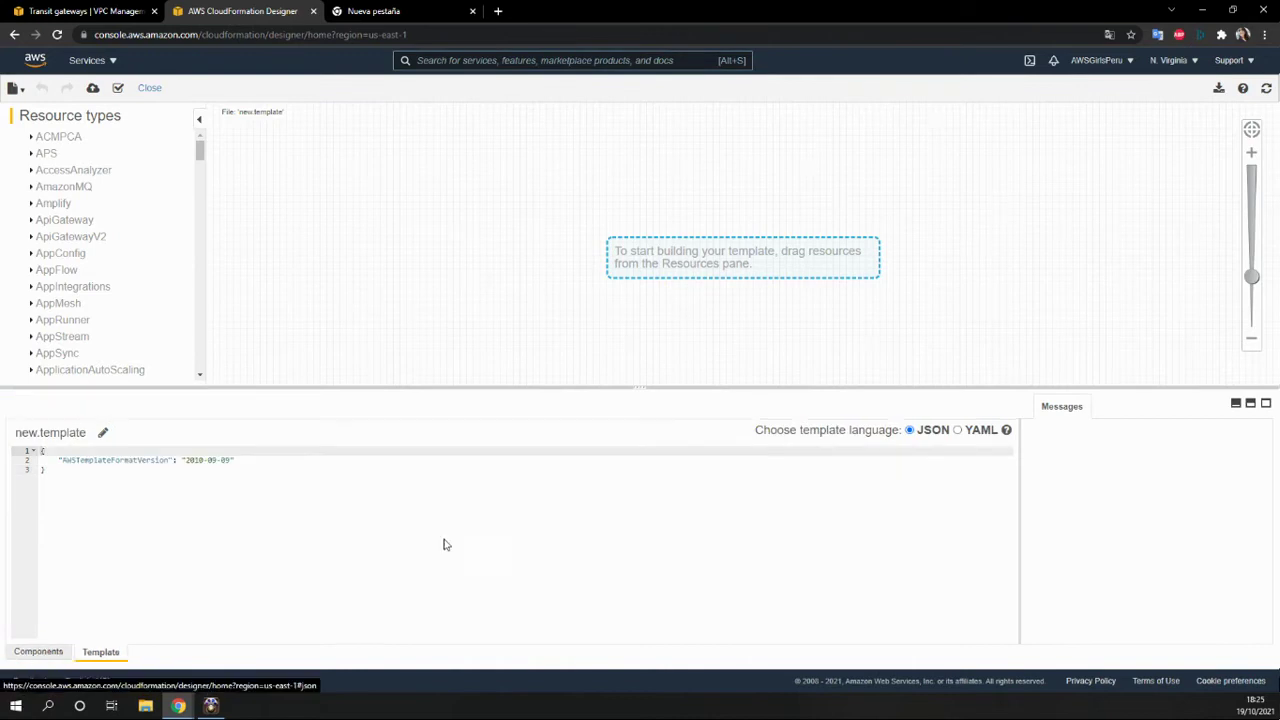
pyautogui.click(957, 430)
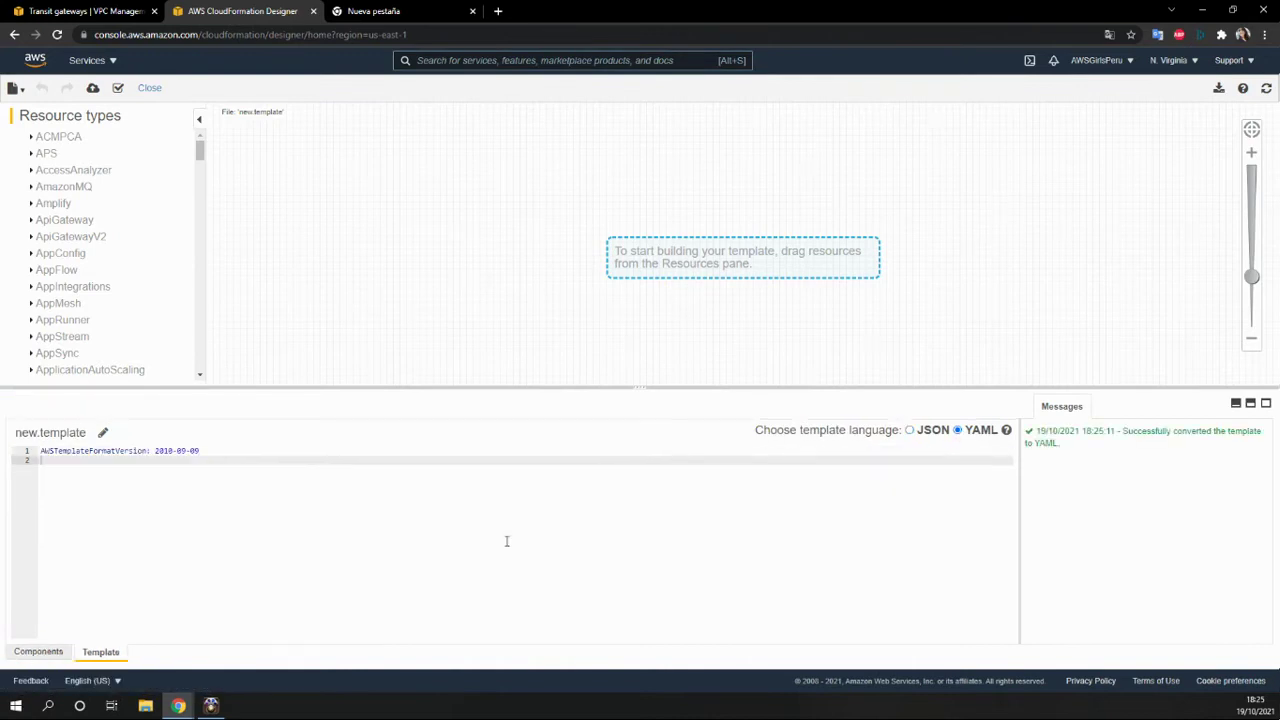
pyautogui.hotkey('ctrl', 'a')
pyautogui.press('Delete')
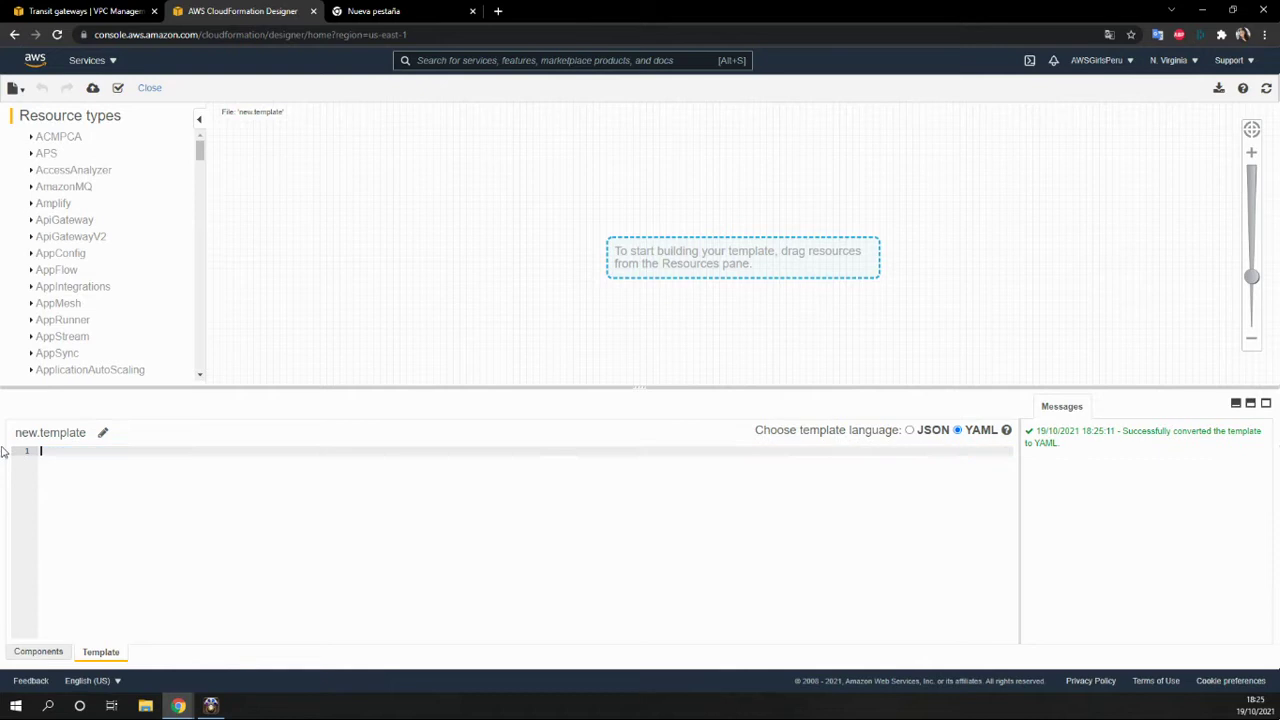
pyautogui.hotkey('ctrl', 'v')
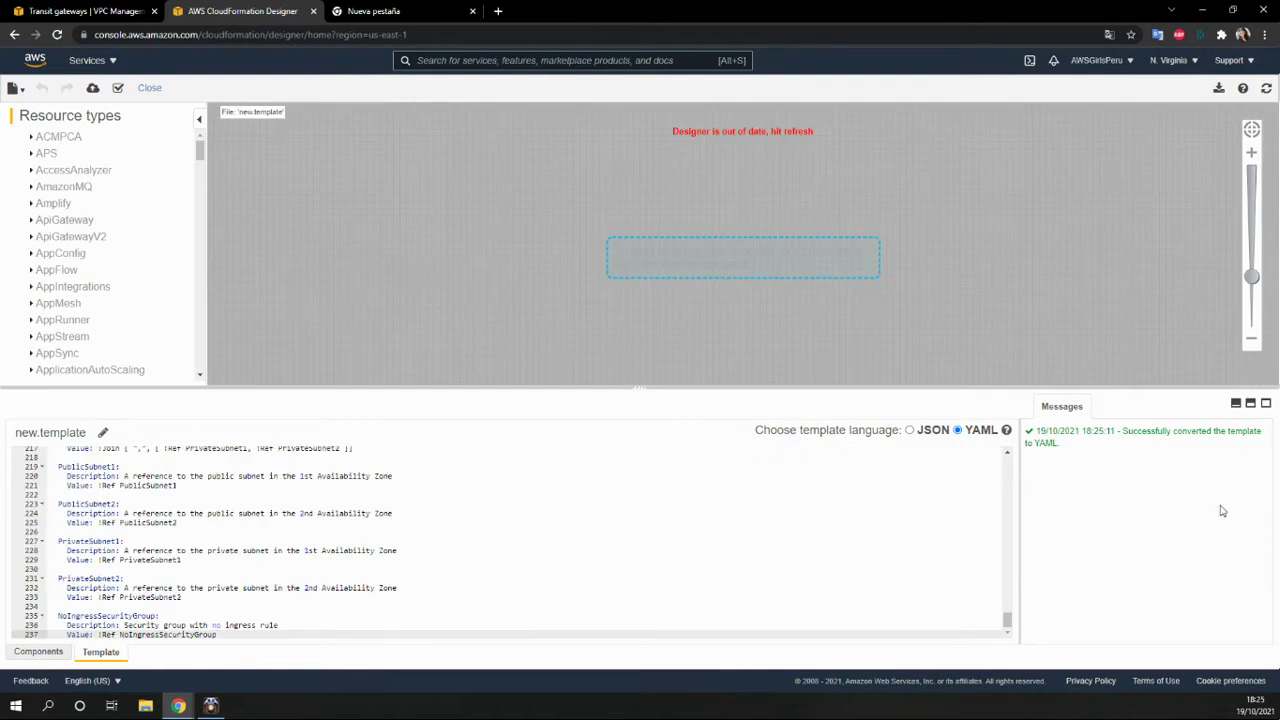
# Step: Validate the pasted template, create a stack from it and continue to the stack details
pyautogui.scroll(2, 830, 629)
pyautogui.scroll(-2, 830, 629)
pyautogui.click(119, 89)
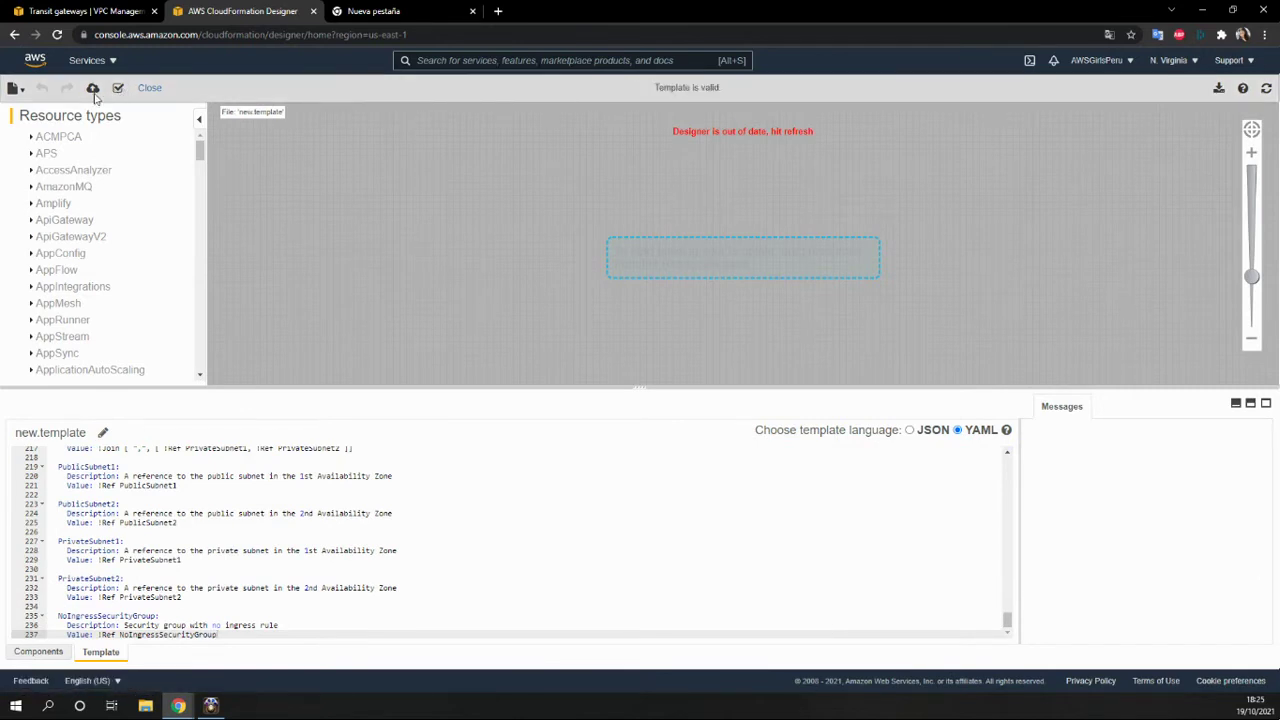
pyautogui.click(93, 89)
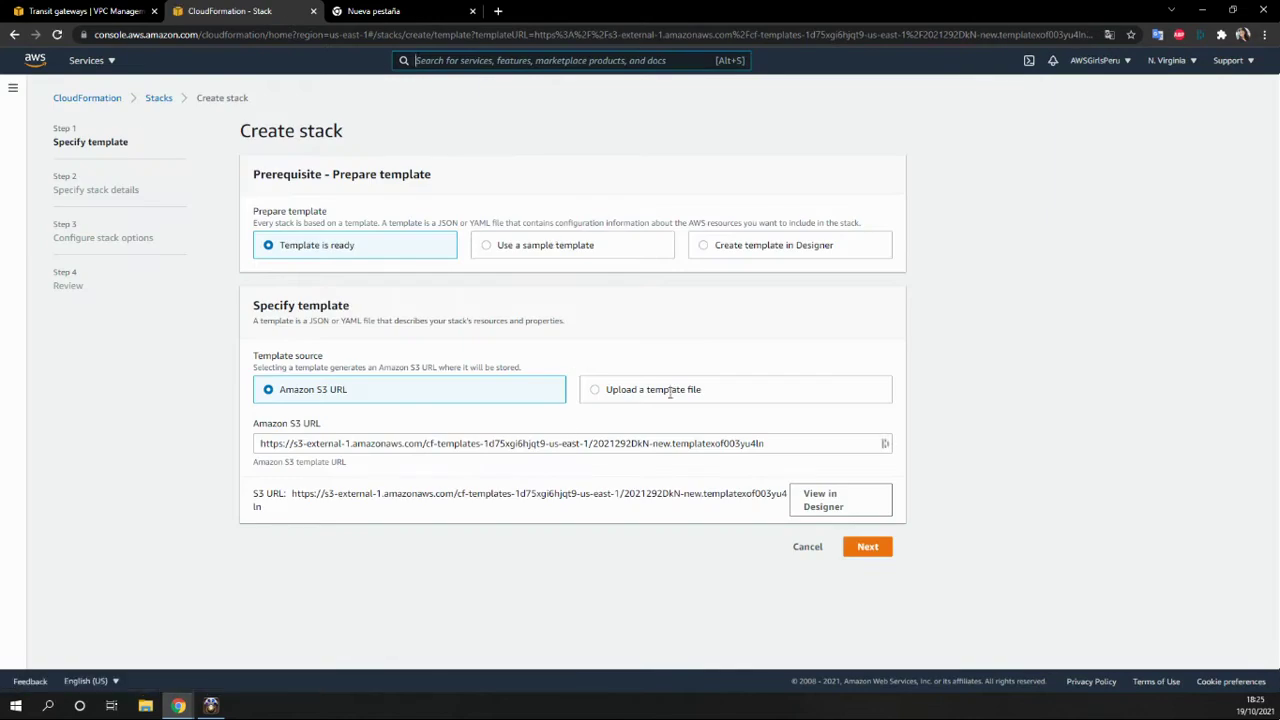
pyautogui.click(872, 548)
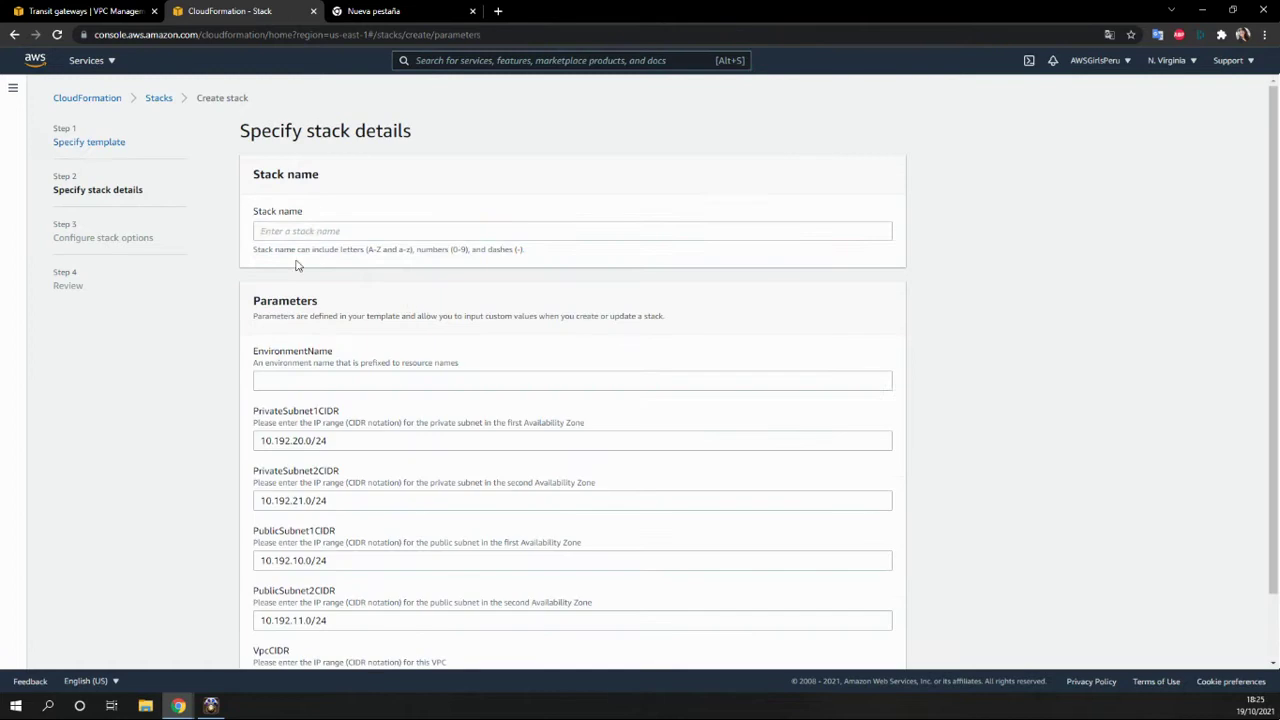
# Step: Name the stack clase-ug-panama2 and set EnvironmentName to dev
pyautogui.click(310, 232)
pyautogui.write('cl')
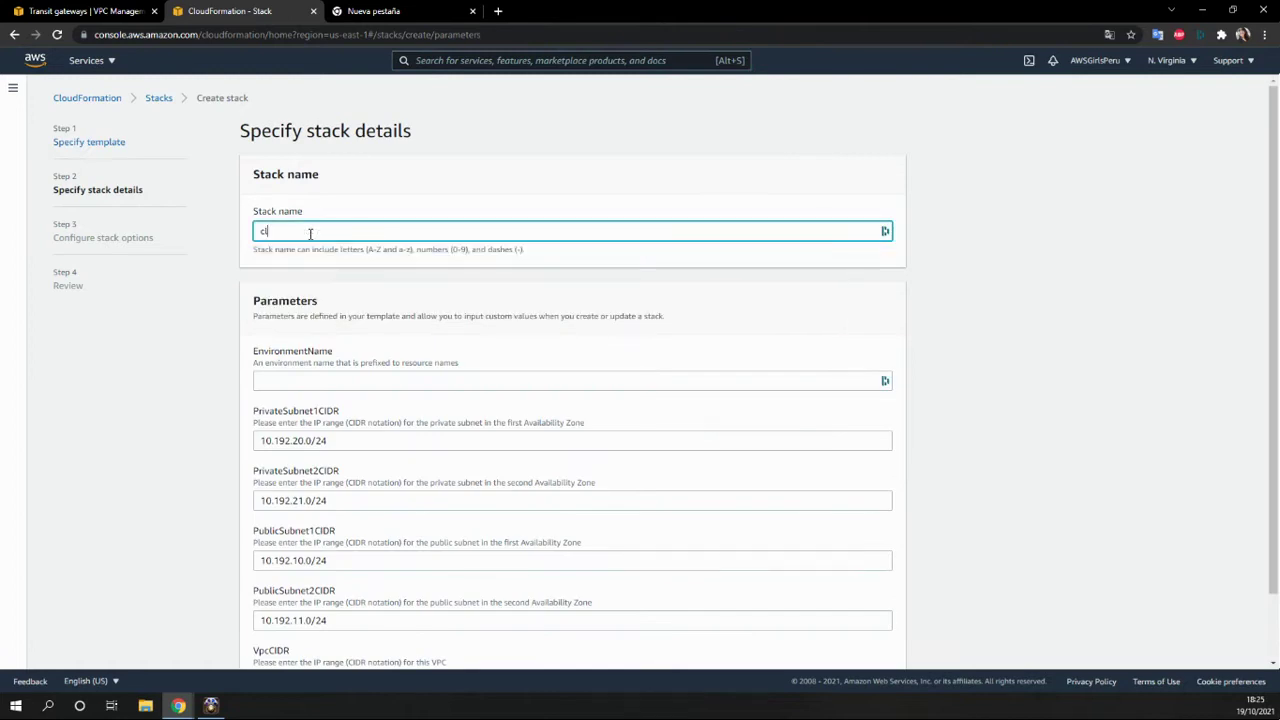
pyautogui.write('ase-ug-panama2')
pyautogui.click(348, 380)
pyautogui.write('dev')
# Step: Set PrivateSubnet1CIDR to 10.3.0.0/24
pyautogui.scroll(-1, 348, 377)
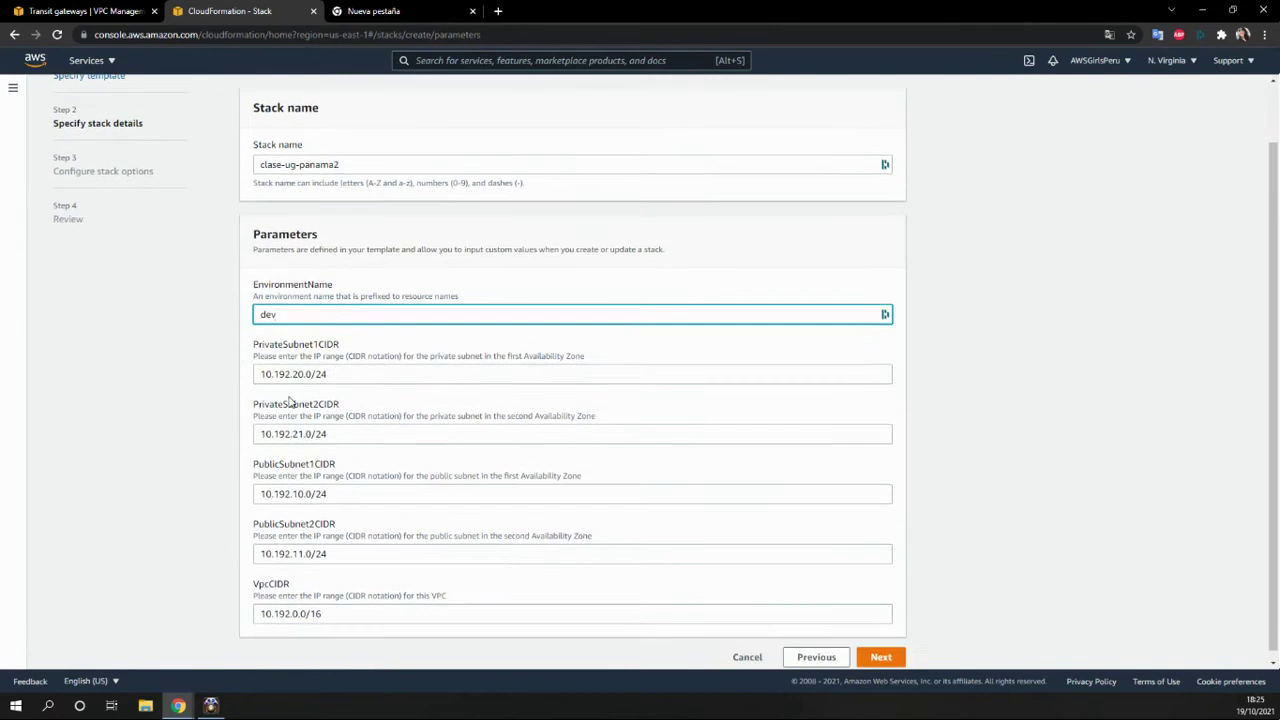
pyautogui.click(284, 374)
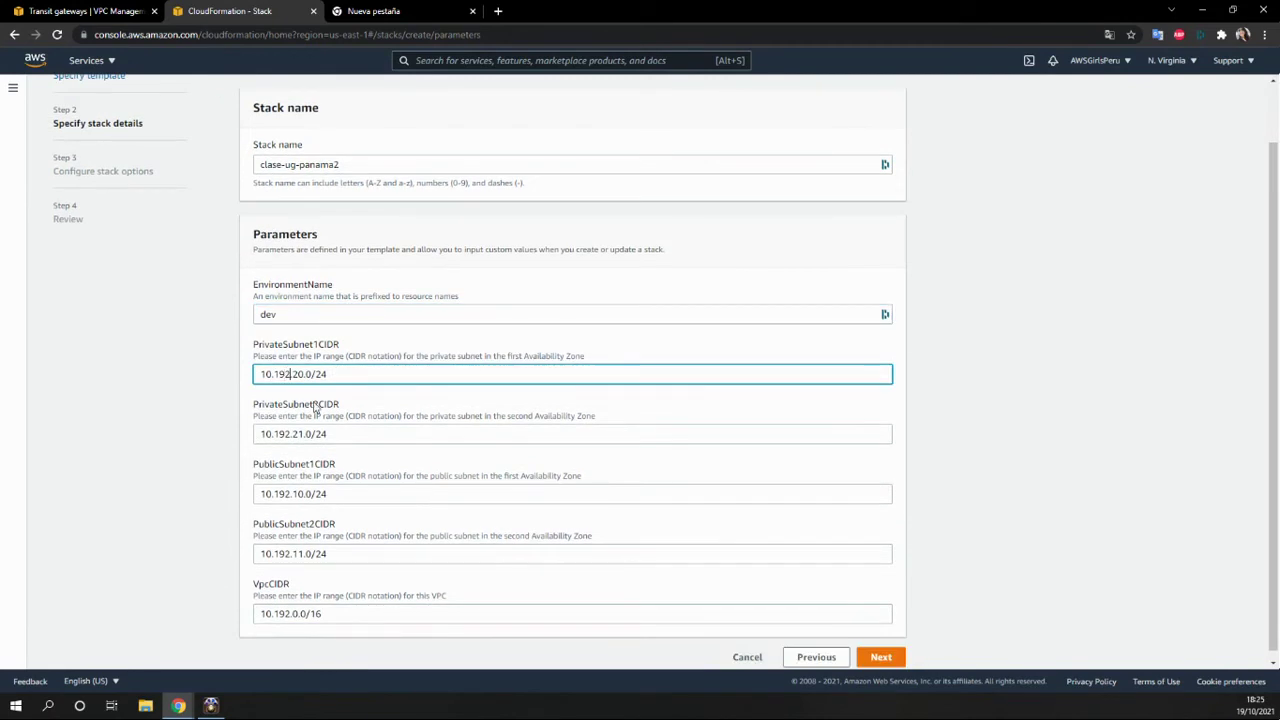
pyautogui.press('BackSpace')
pyautogui.press('BackSpace')
pyautogui.press('BackSpace')
pyautogui.press('BackSpace')
pyautogui.write('.3')
pyautogui.doubleClick(290, 374)
pyautogui.click(287, 374)
pyautogui.press('BackSpace')
# Step: Set PrivateSubnet2CIDR to 10.3.1.0/24
pyautogui.doubleClick(311, 434)
pyautogui.click(291, 434)
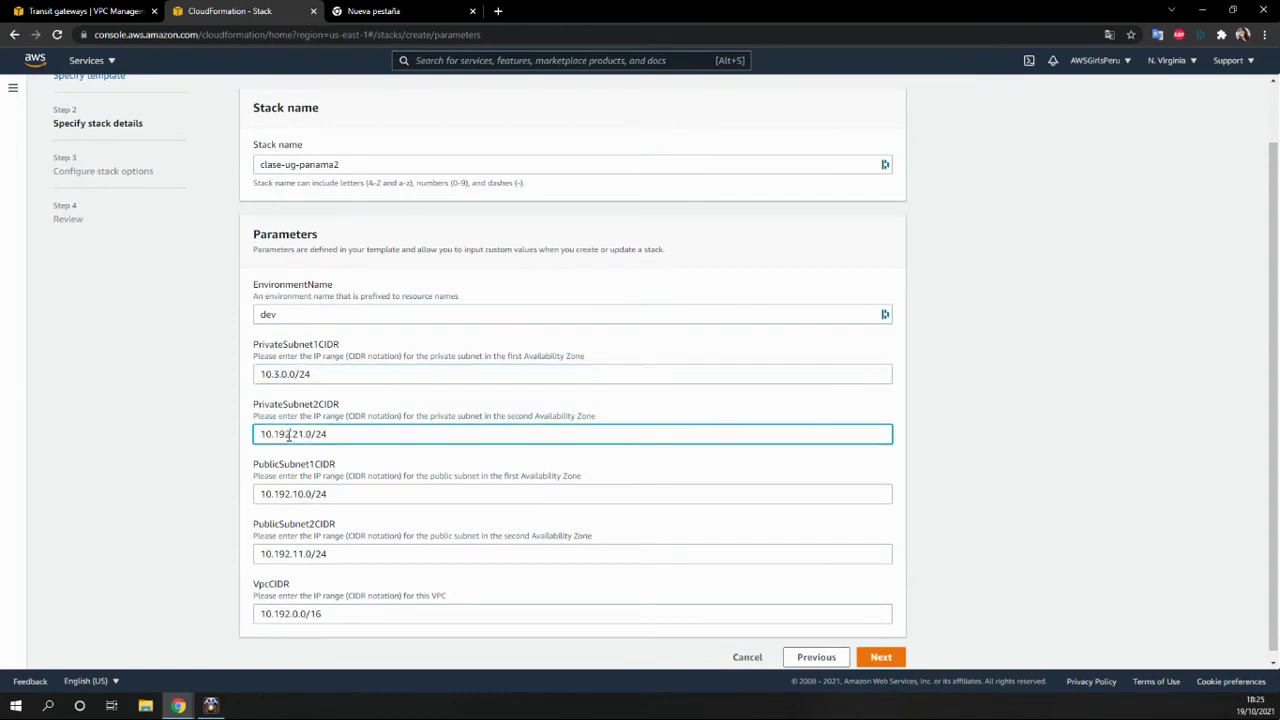
pyautogui.moveTo(291, 434); pyautogui.dragTo(276, 434)
pyautogui.press('BackSpace')
pyautogui.press('BackSpace')
pyautogui.write('3')
pyautogui.click(285, 434)
pyautogui.press('BackSpace')
# Step: Set PublicSubnet1CIDR to 10.3.2.0/24
pyautogui.click(284, 494)
pyautogui.press('Right')
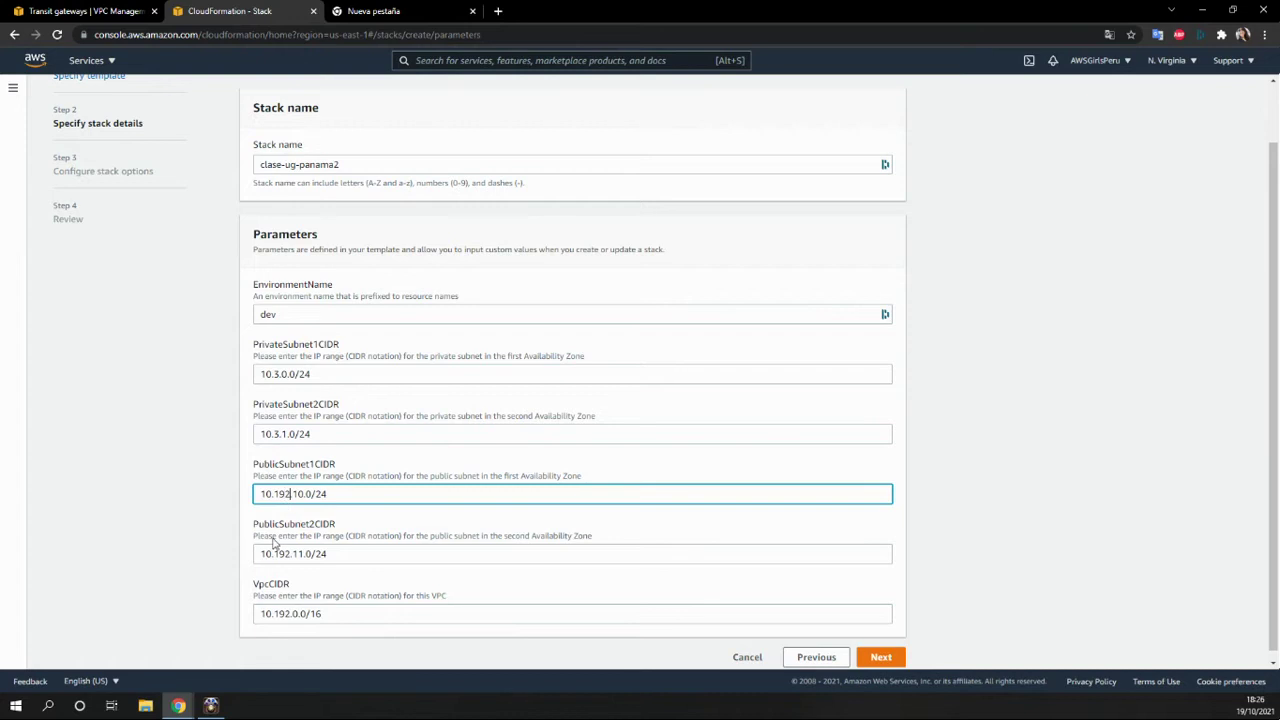
pyautogui.press('BackSpace')
pyautogui.press('BackSpace')
pyautogui.press('BackSpace')
pyautogui.press('BackSpace')
pyautogui.write('.4')
pyautogui.press('BackSpace')
pyautogui.press('BackSpace')
pyautogui.write('3')
pyautogui.moveTo(293, 494); pyautogui.dragTo(282, 494)
pyautogui.write('2')
# Step: Set PublicSubnet2CIDR to 10.3.3.0/24
pyautogui.click(290, 554)
pyautogui.press('BackSpace')
pyautogui.press('BackSpace')
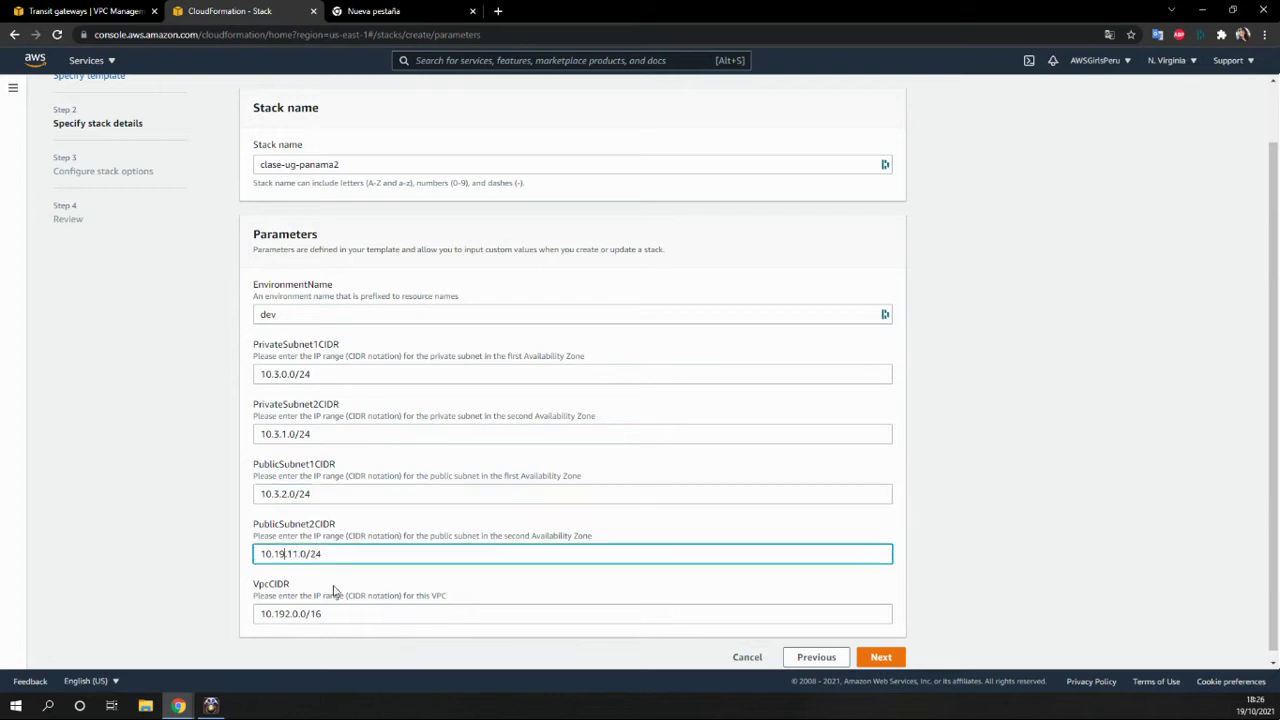
pyautogui.press('BackSpace')
pyautogui.write('3')
pyautogui.press('Right')
pyautogui.press('Delete')
pyautogui.press('Delete')
pyautogui.write('4')
pyautogui.press('BackSpace')
pyautogui.write('3')
# Step: Set VpcCIDR to 10.3.0.0/16
pyautogui.scroll(-1, 360, 597)
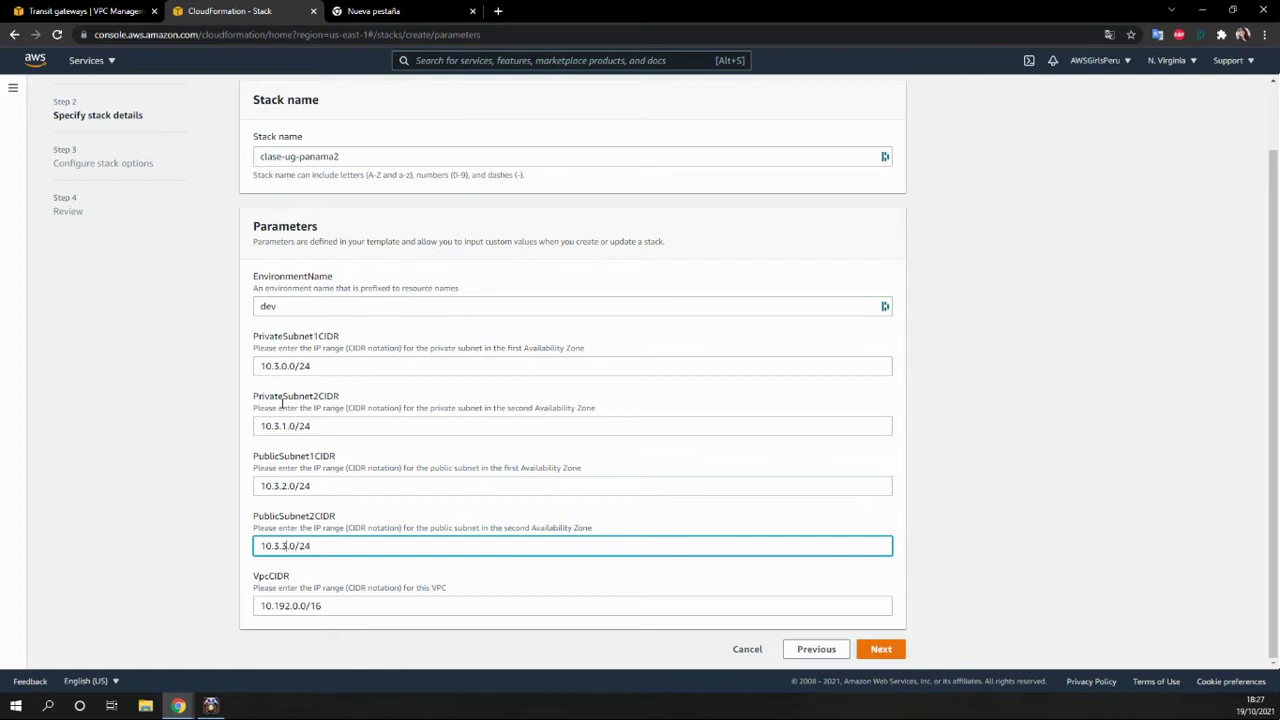
pyautogui.click(290, 606)
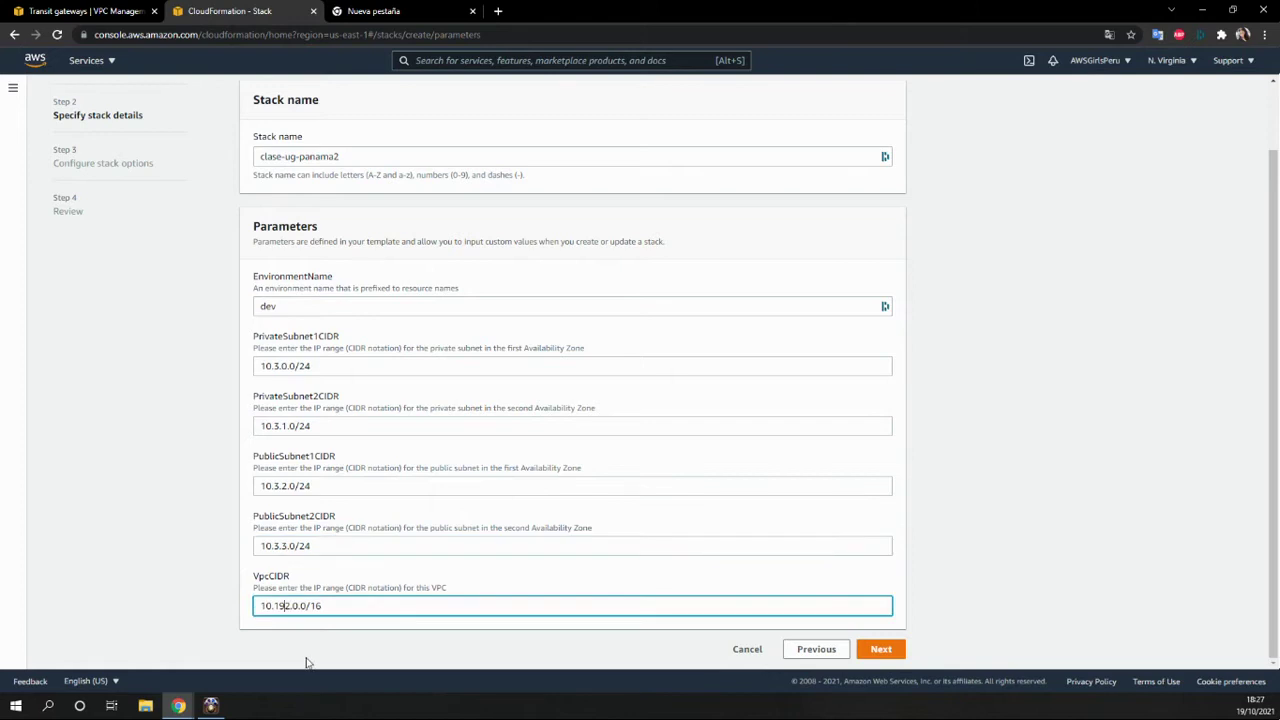
pyautogui.press('BackSpace')
pyautogui.press('BackSpace')
pyautogui.press('BackSpace')
pyautogui.write('3')
pyautogui.press('Right')
pyautogui.press('Delete')
pyautogui.press('Delete')
pyautogui.write('0.')
# Step: Accept the default stack options, go through the review and create the clase-ug-panama2 stack
pyautogui.click(877, 650)
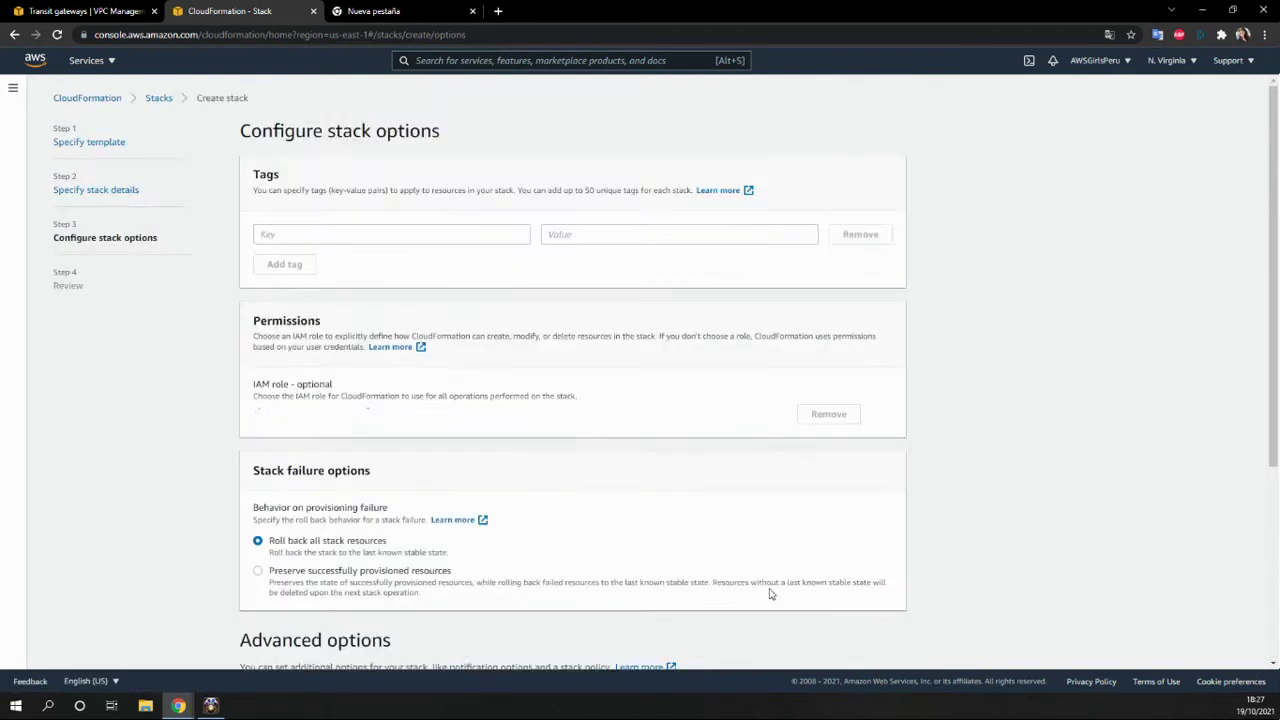
pyautogui.scroll(-5, 767, 593)
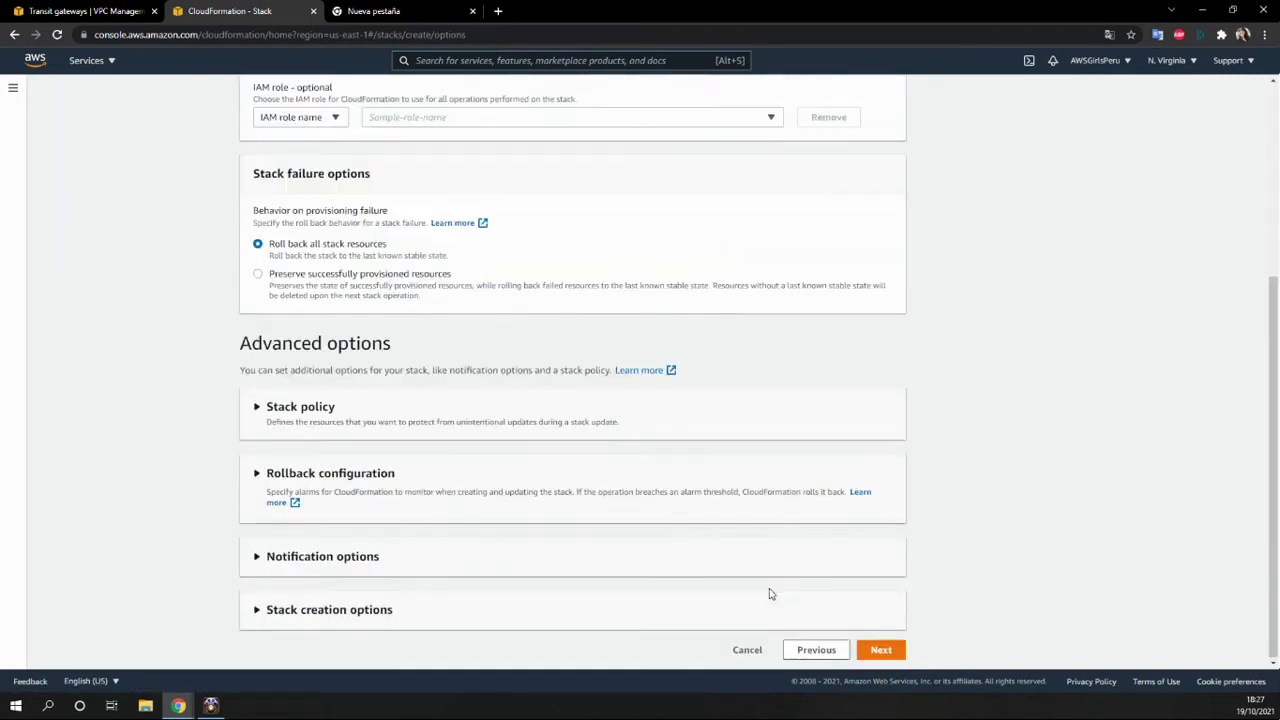
pyautogui.click(899, 651)
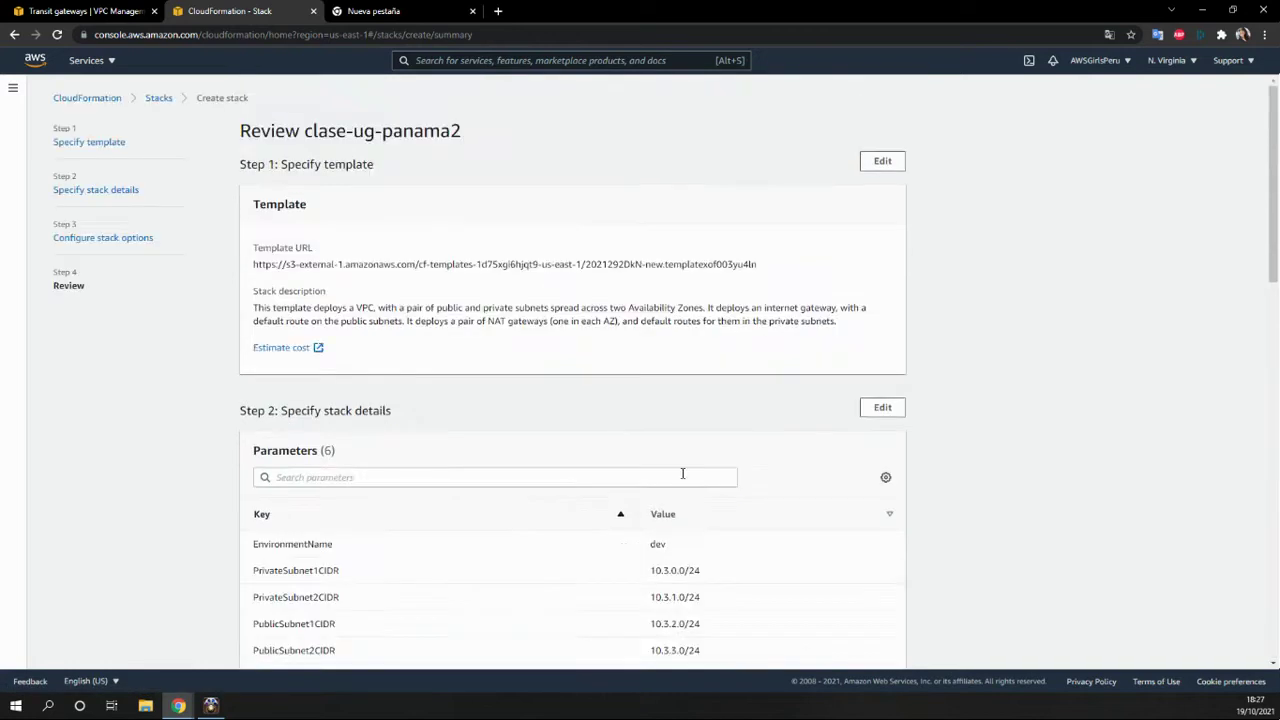
pyautogui.scroll(-3, 678, 476)
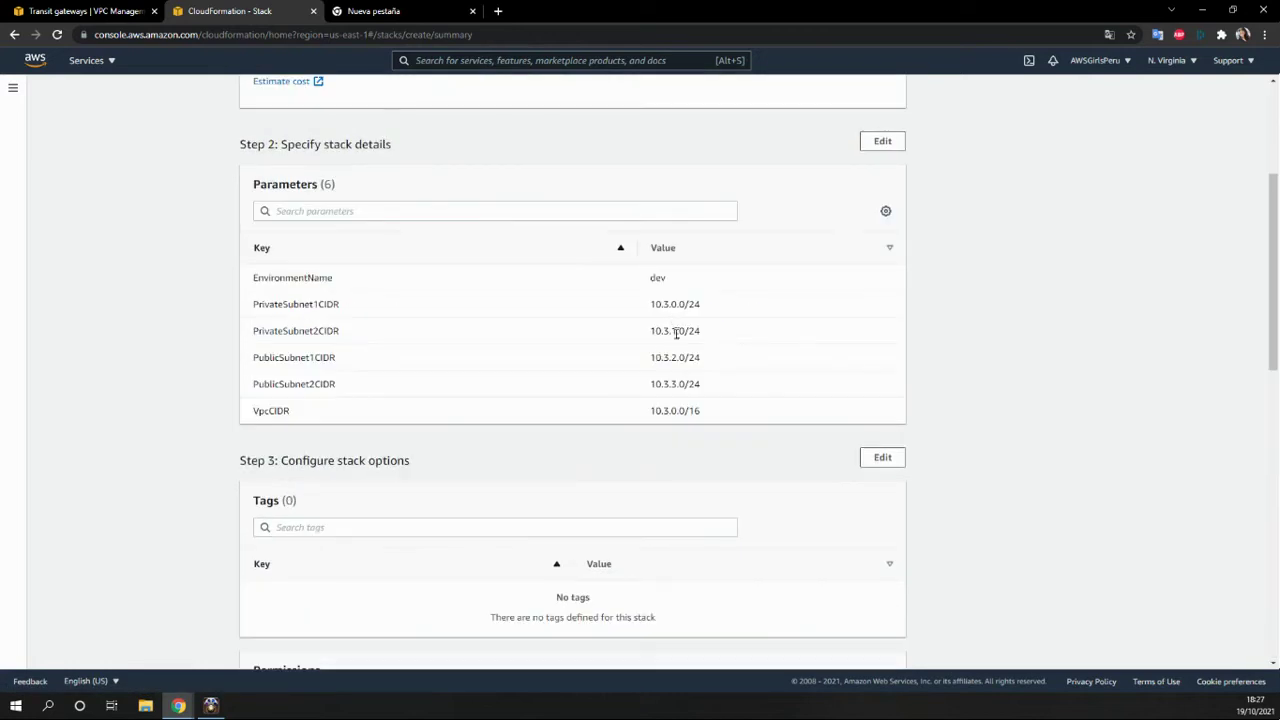
pyautogui.scroll(-10, 681, 460)
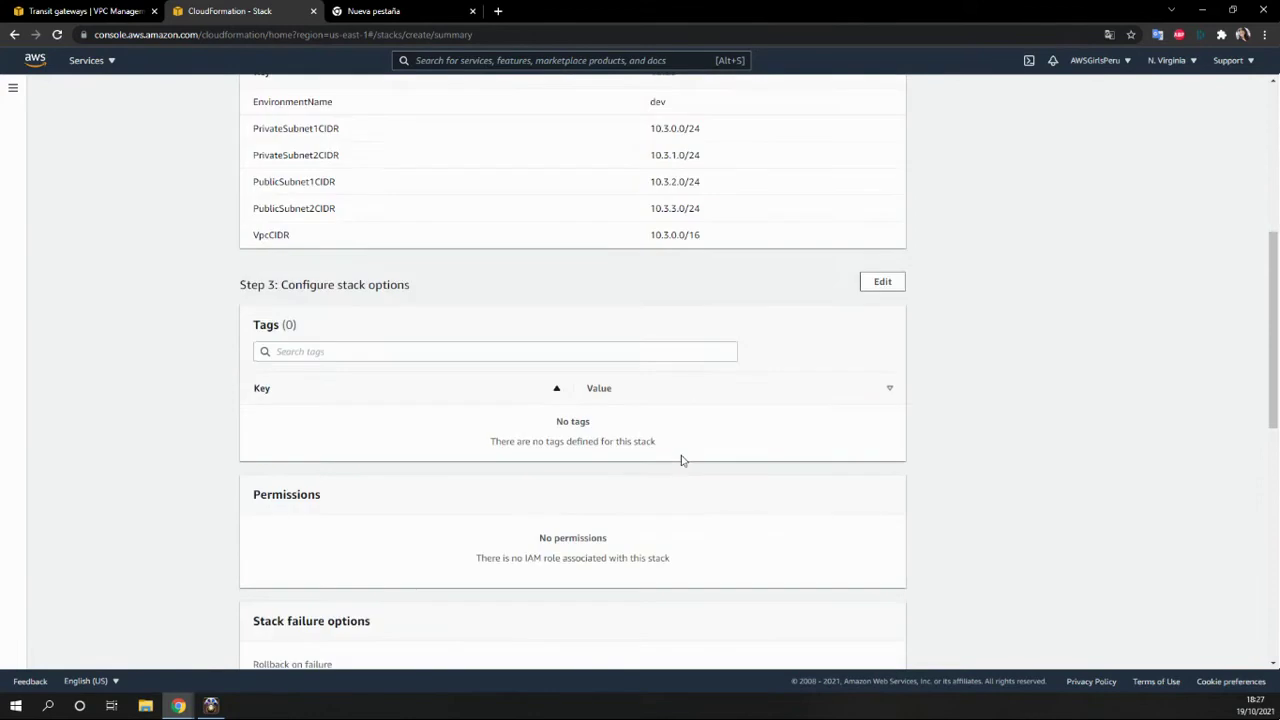
pyautogui.click(849, 649)
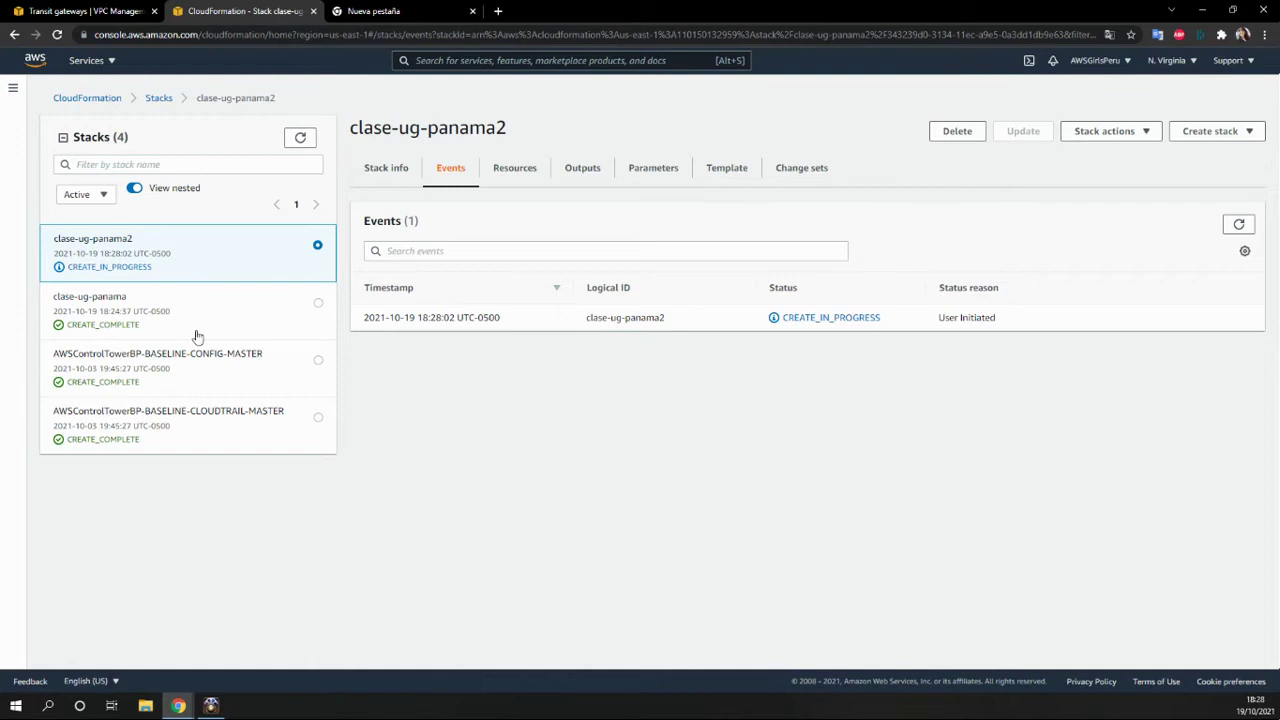
# Step: Open diagrams.net in the empty browser tab and start its online diagram editor
pyautogui.click(428, 11)
pyautogui.click(414, 35)
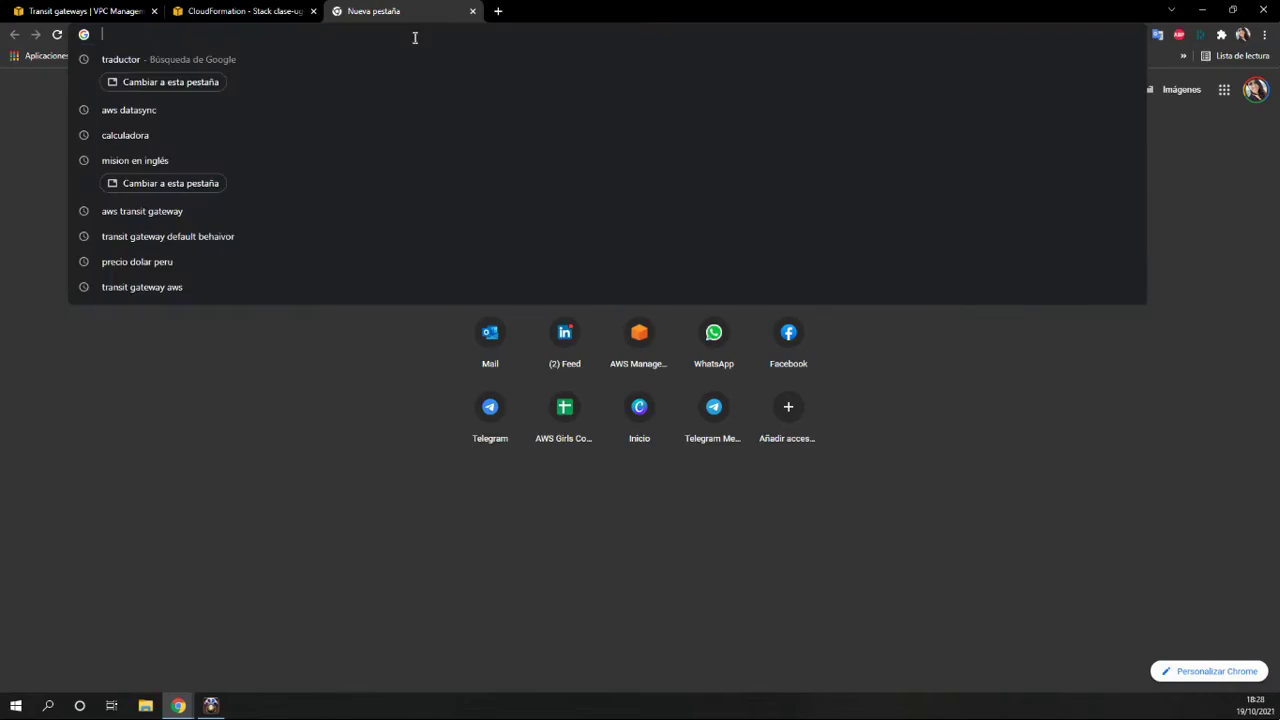
pyautogui.write('diagrams.net')
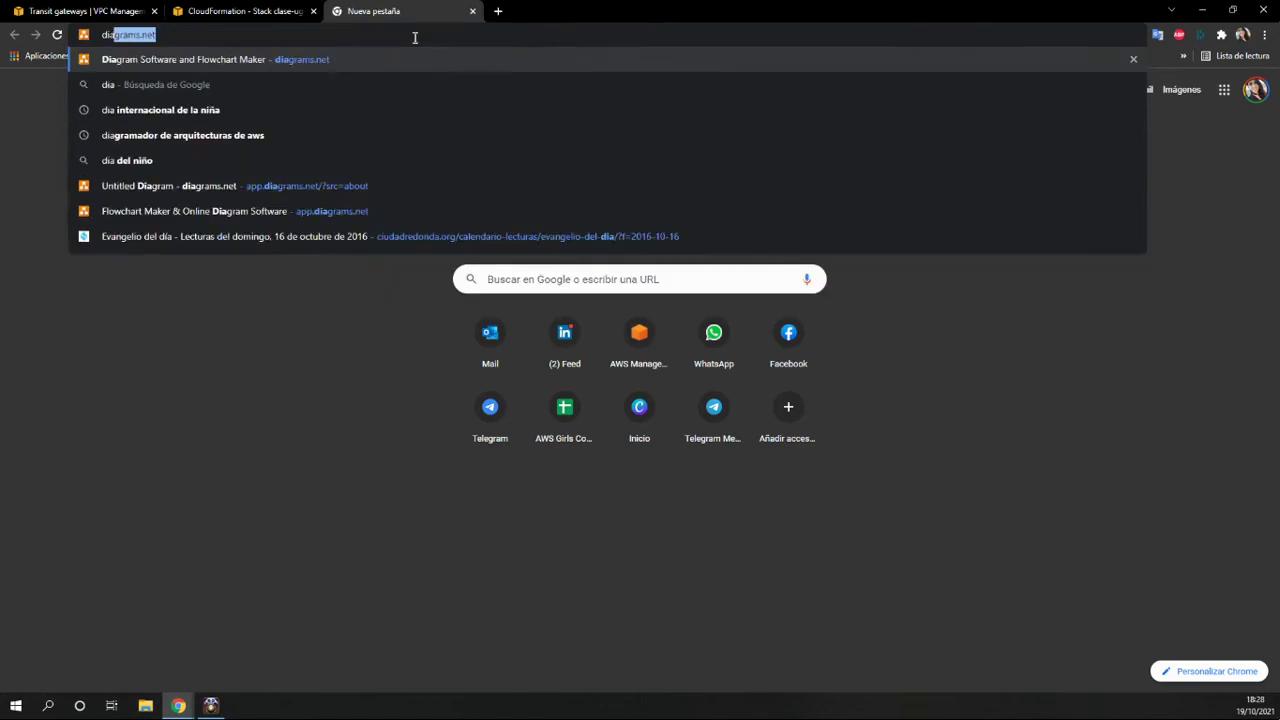
pyautogui.press('Return')
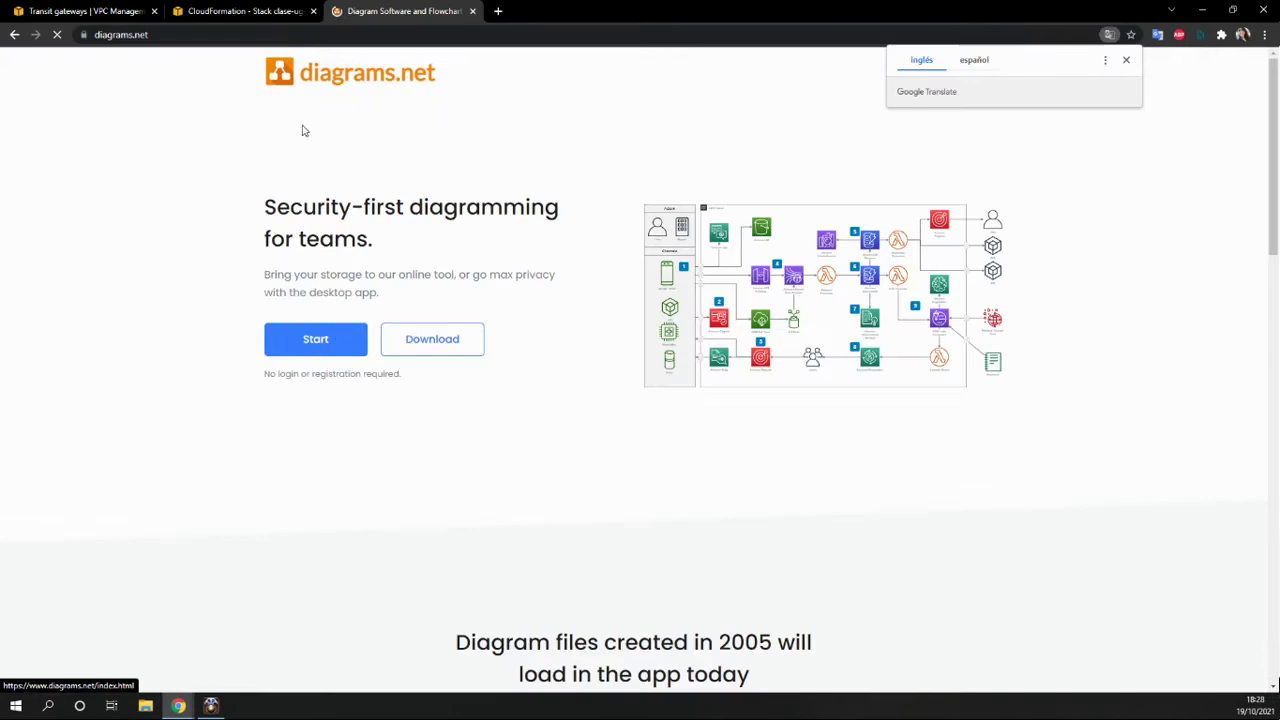
pyautogui.click(340, 336)
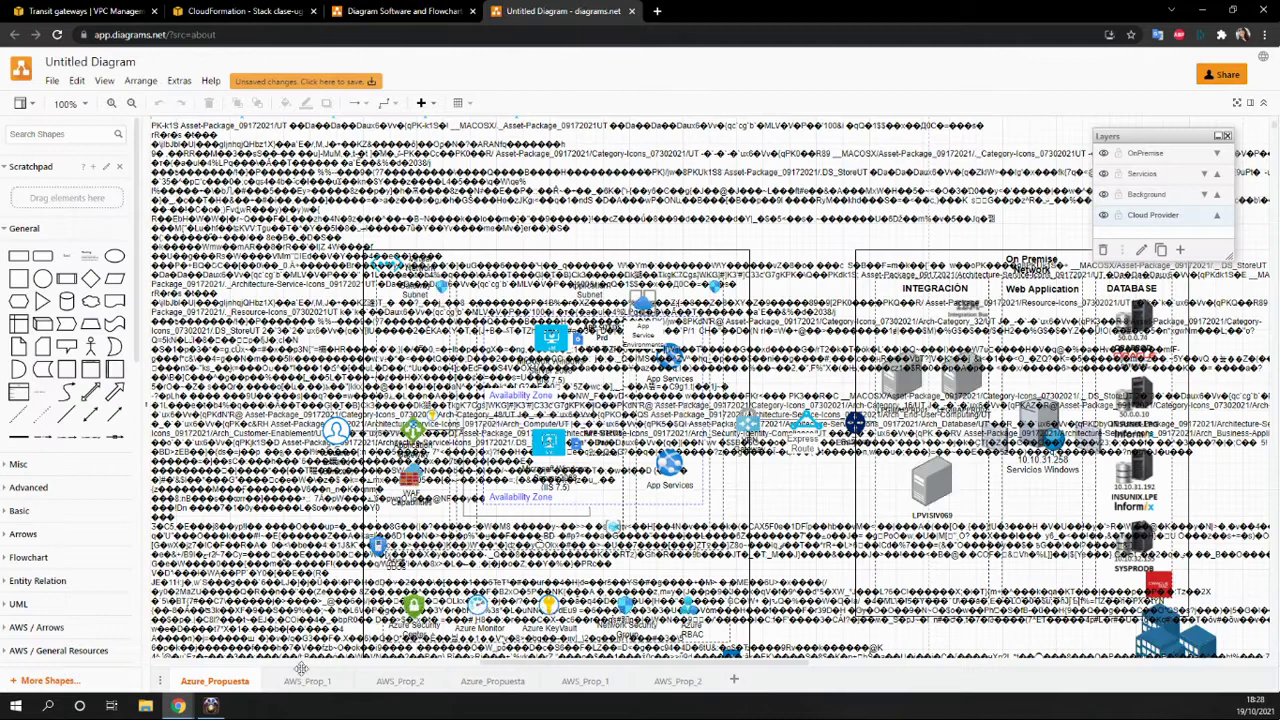
# Step: Add a blank page to the diagram and expand the AWS / General Resources shape library
pyautogui.click(734, 681)
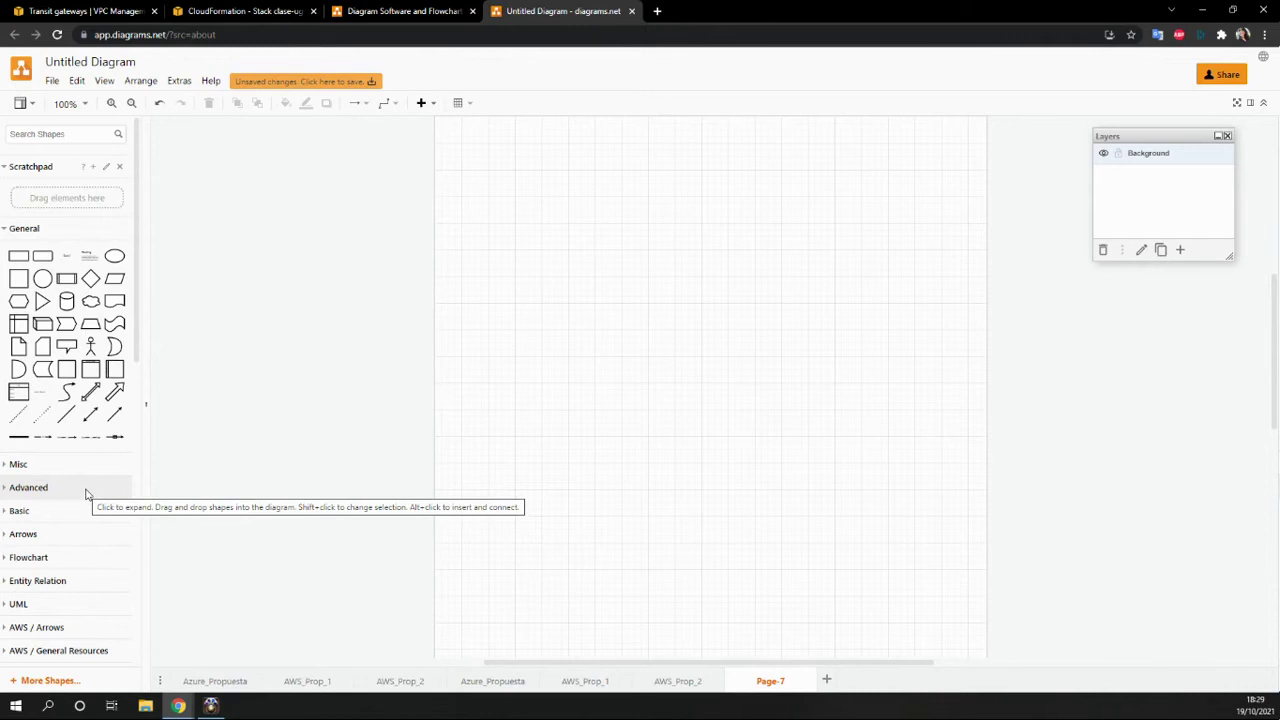
pyautogui.scroll(-4, 86, 560)
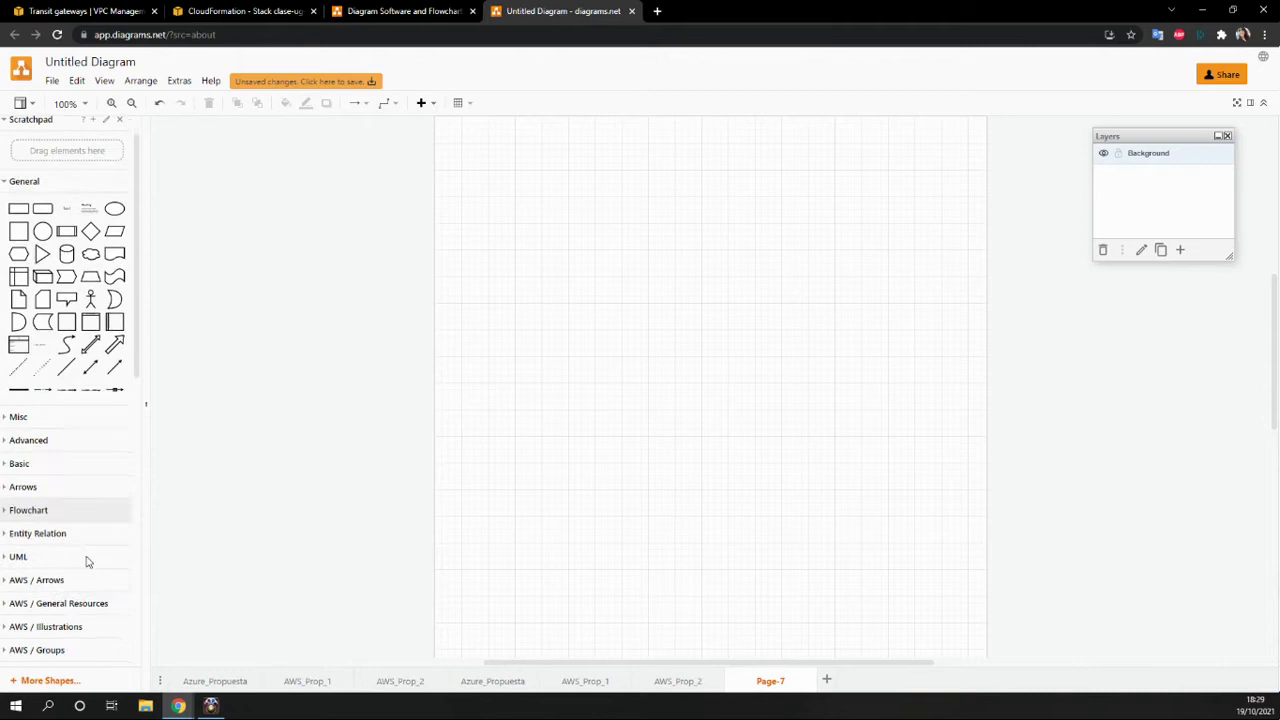
pyautogui.scroll(-3, 113, 577)
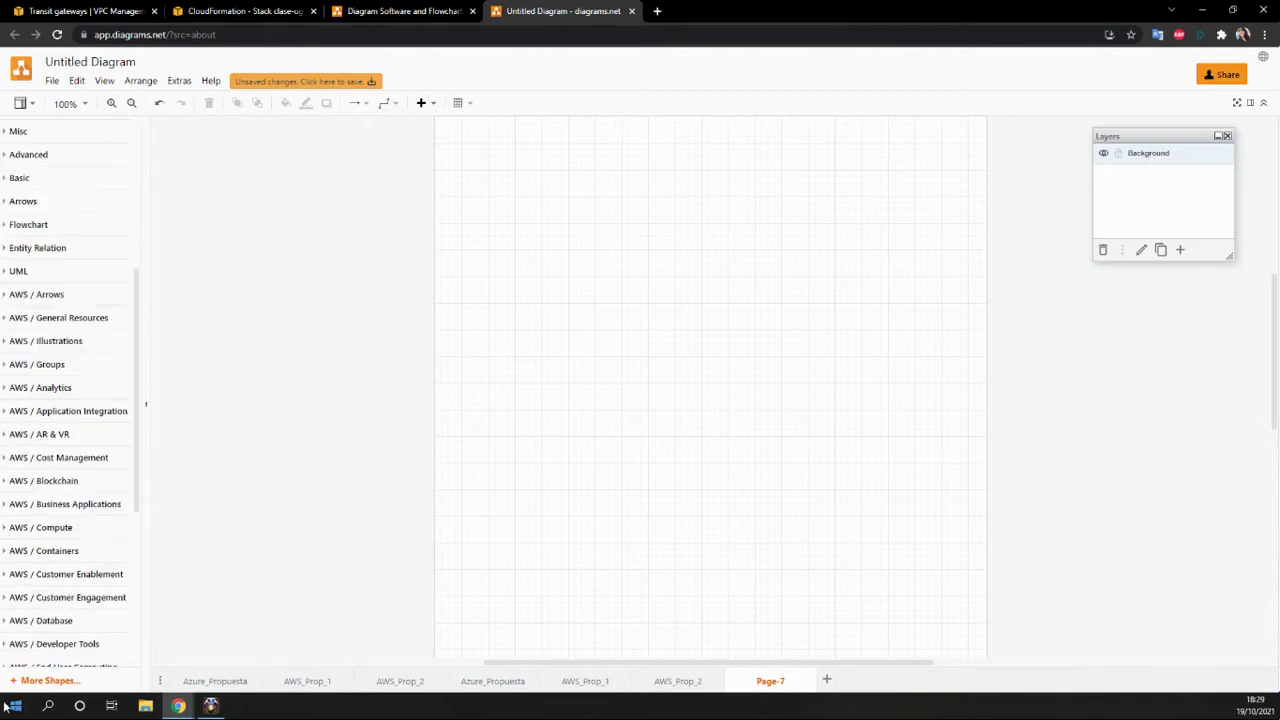
pyautogui.scroll(-3, 103, 577)
pyautogui.scroll(3, 103, 577)
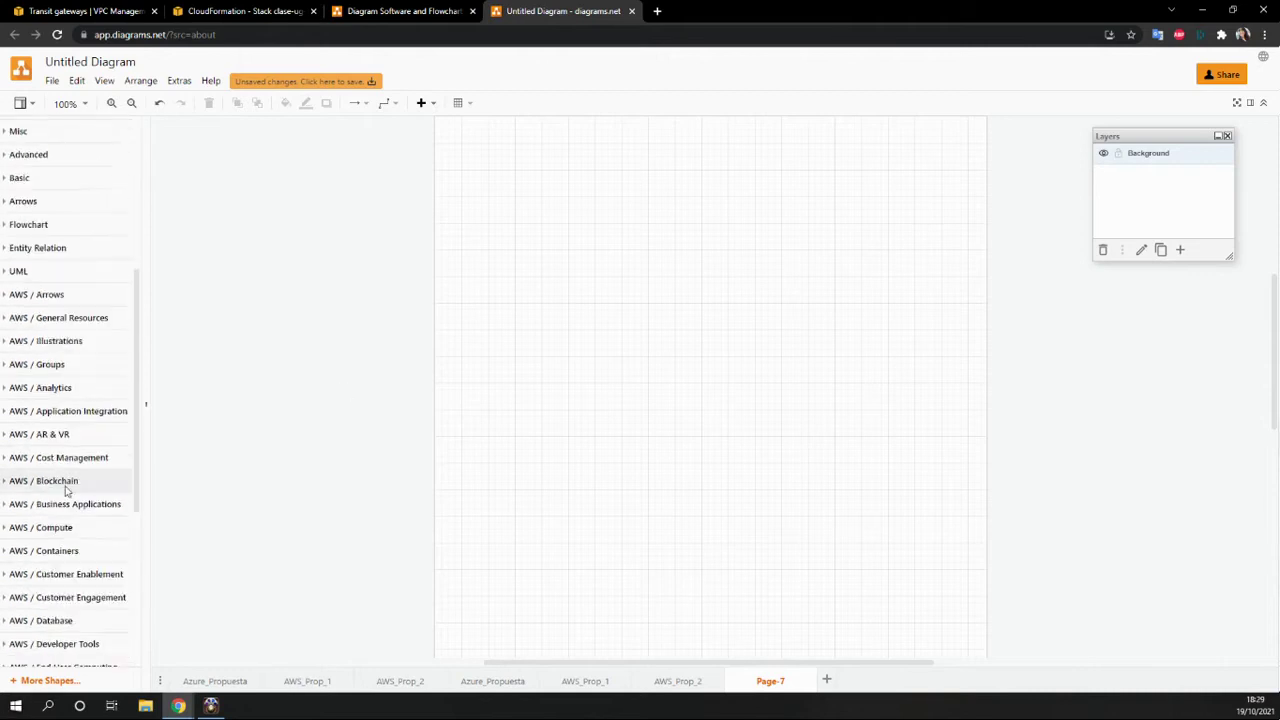
pyautogui.scroll(3, 69, 483)
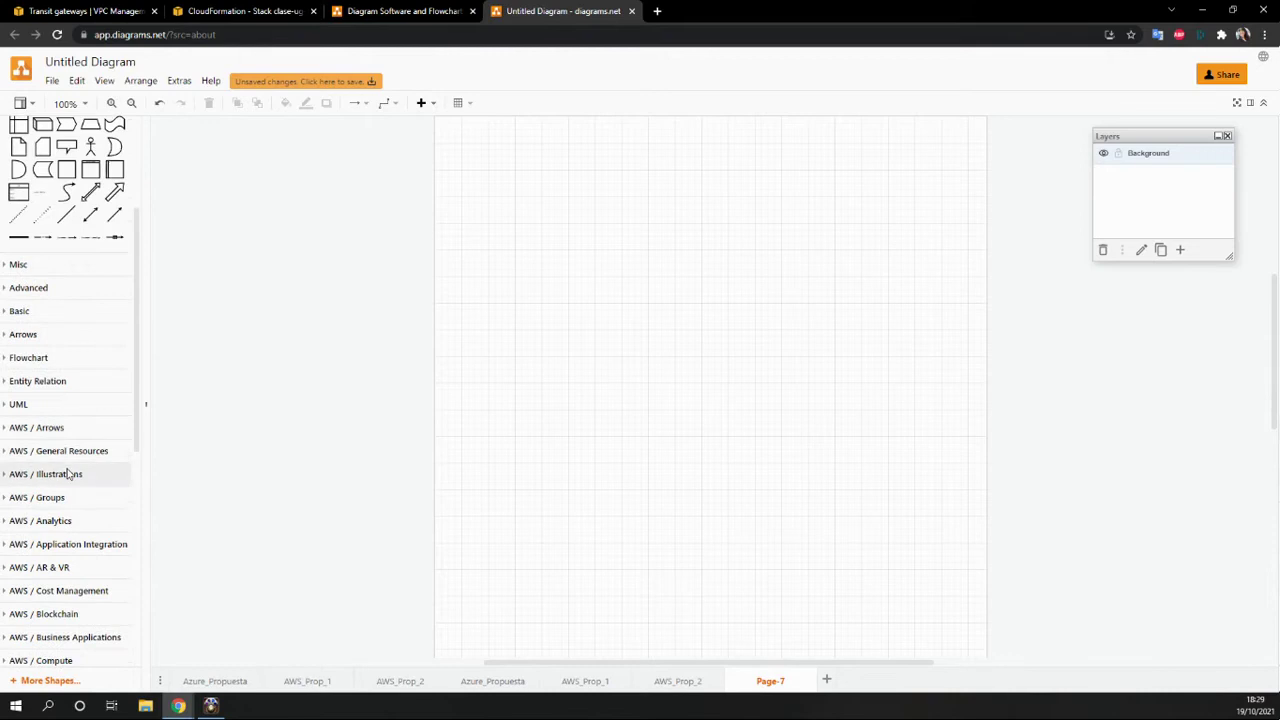
pyautogui.scroll(-1, 68, 520)
pyautogui.scroll(-3, 60, 505)
pyautogui.scroll(3, 63, 497)
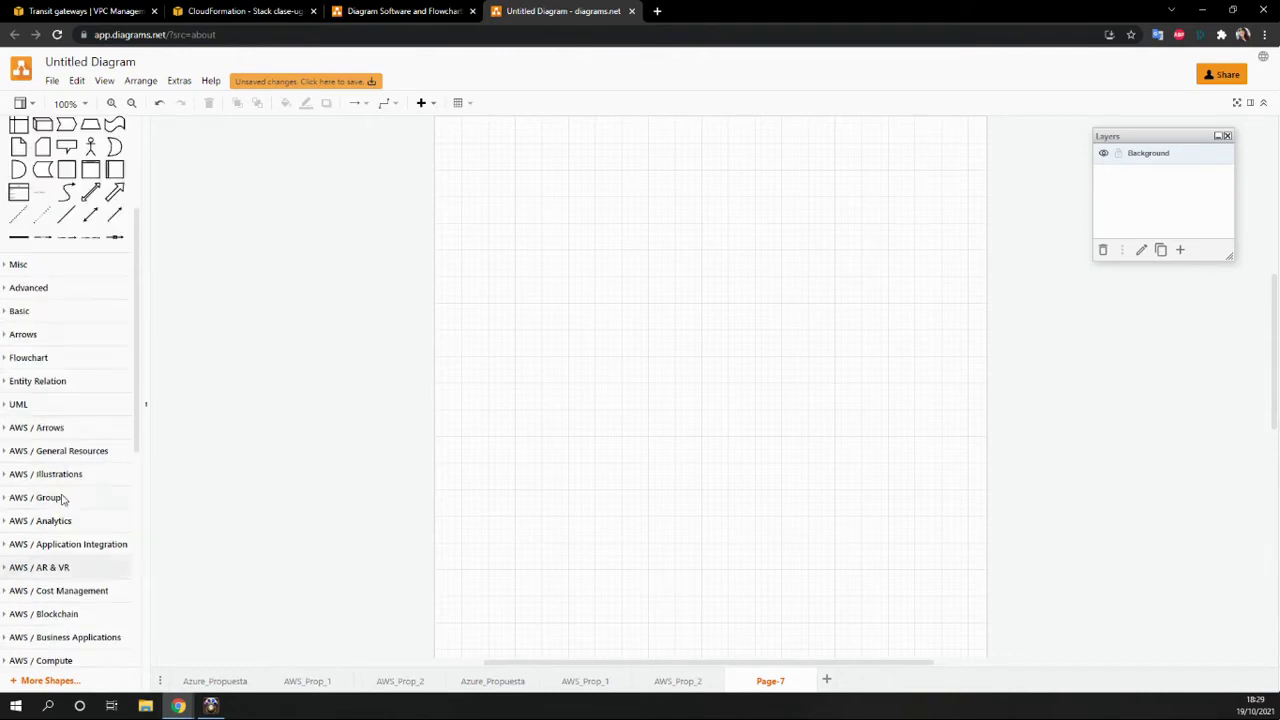
pyautogui.scroll(-3, 62, 535)
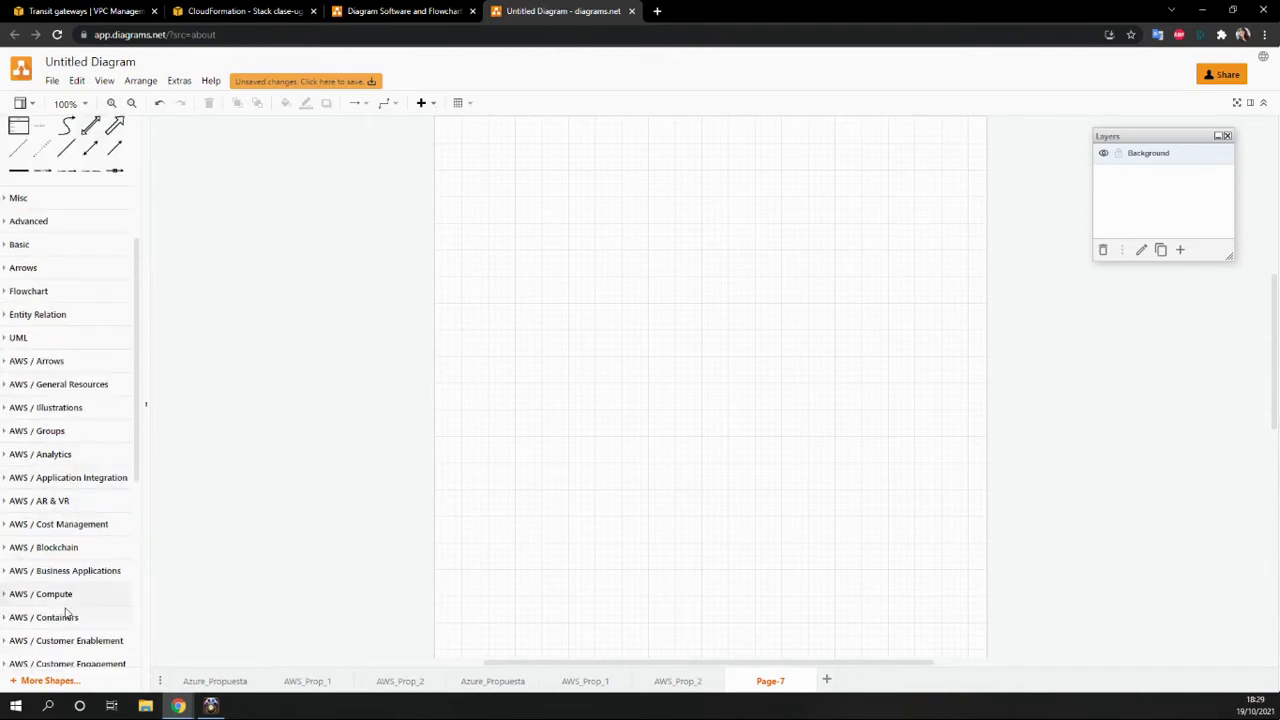
pyautogui.scroll(-3, 62, 595)
pyautogui.click(95, 252)
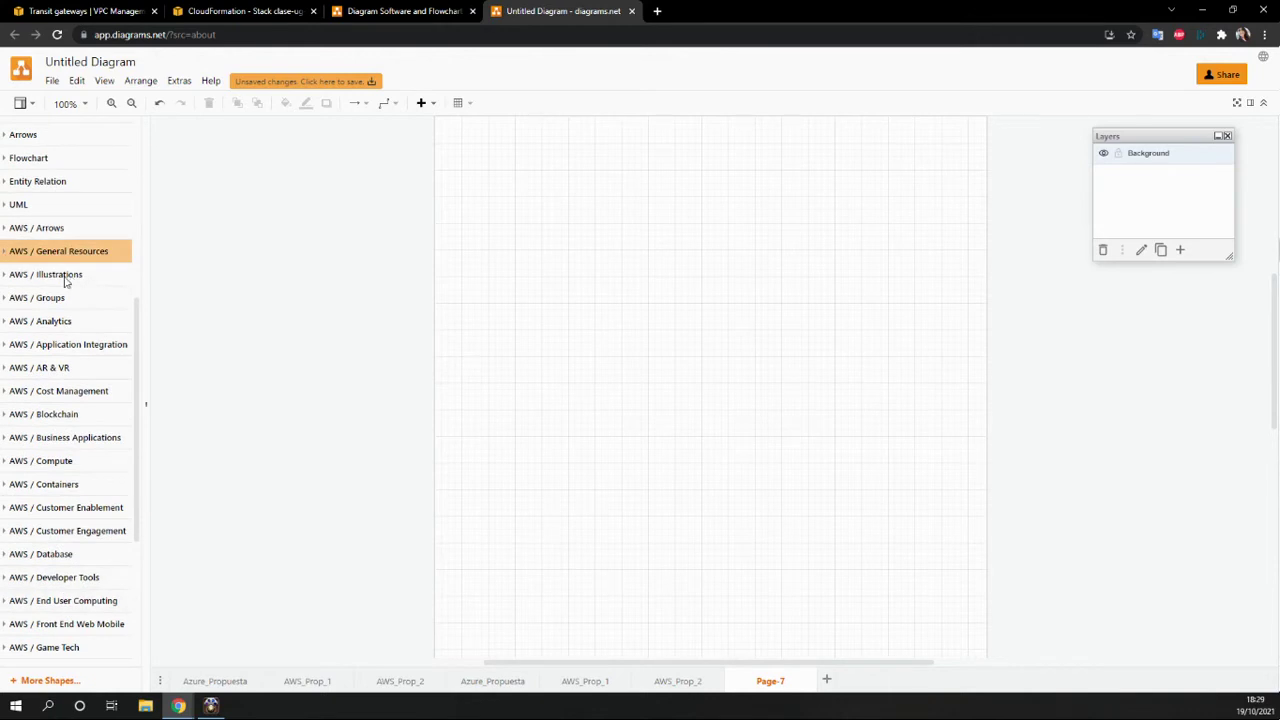
# Step: Insert a VPC group from the AWS / Groups shapes and move it to the upper part of the page
pyautogui.click(65, 280)
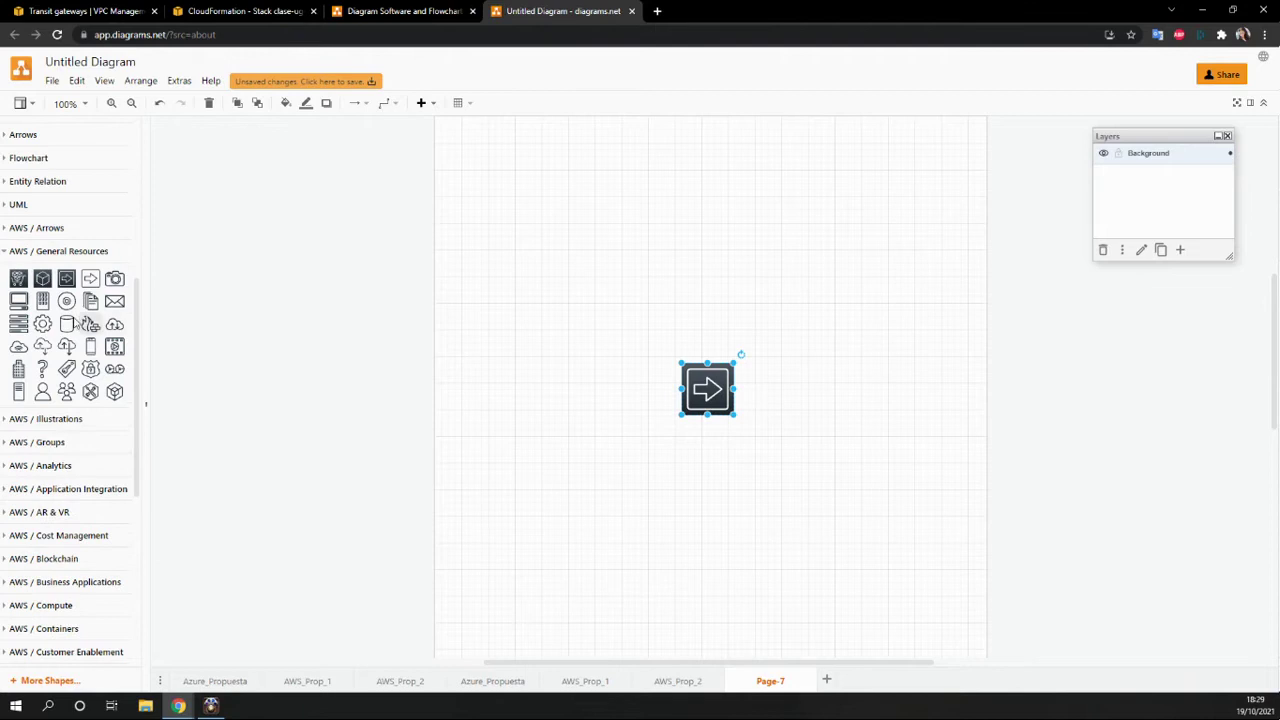
pyautogui.click(40, 442)
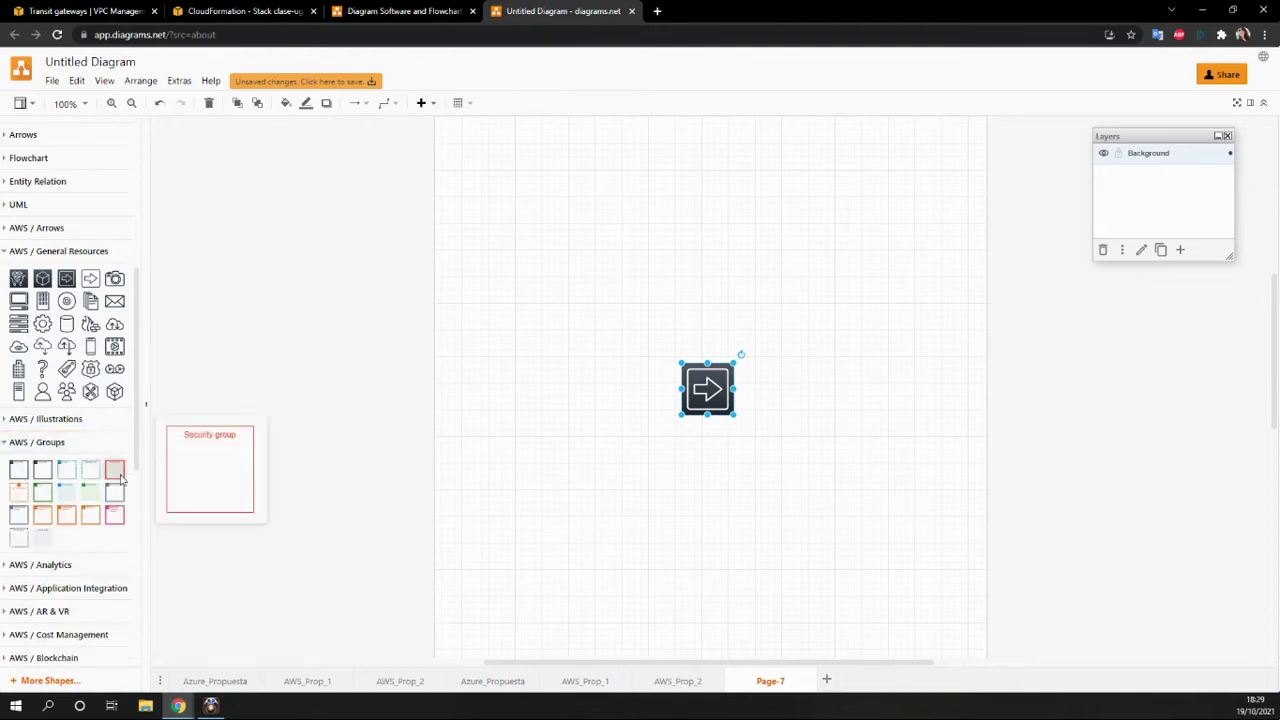
pyautogui.click(42, 492)
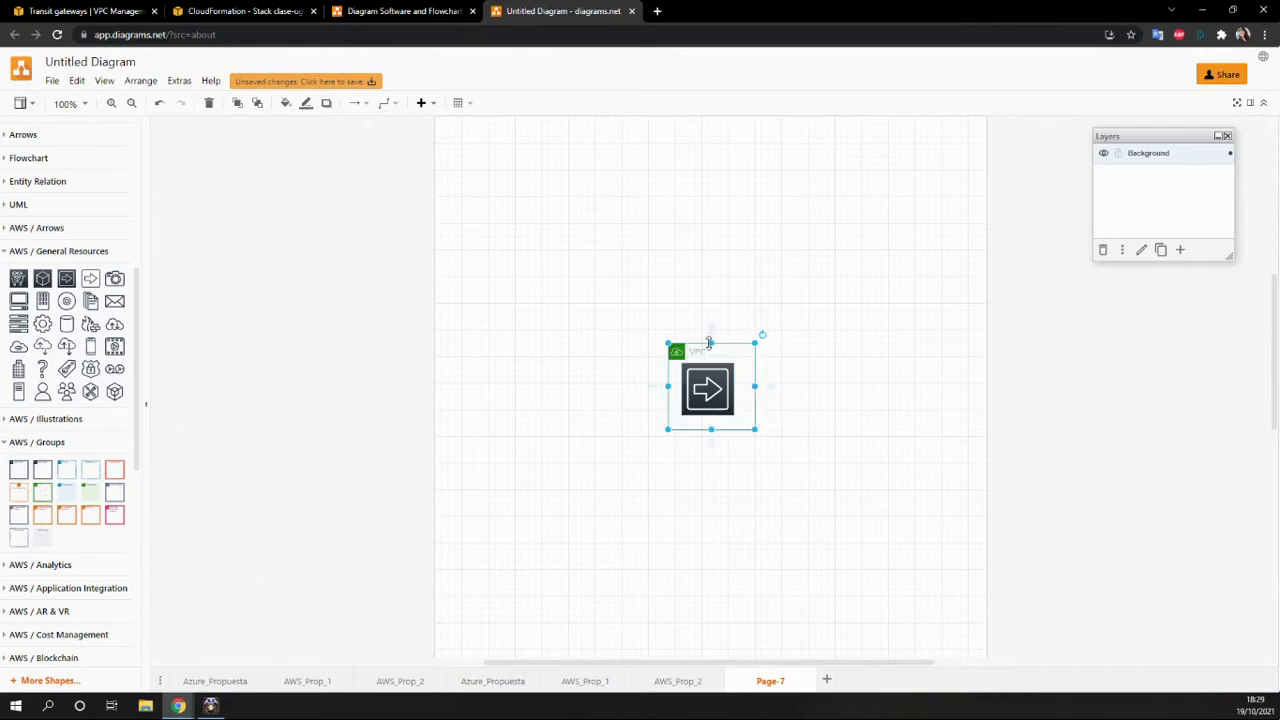
pyautogui.moveTo(696, 344); pyautogui.dragTo(603, 178)
# Step: Delete the stray arrow icon from the middle of the page
pyautogui.click(706, 385)
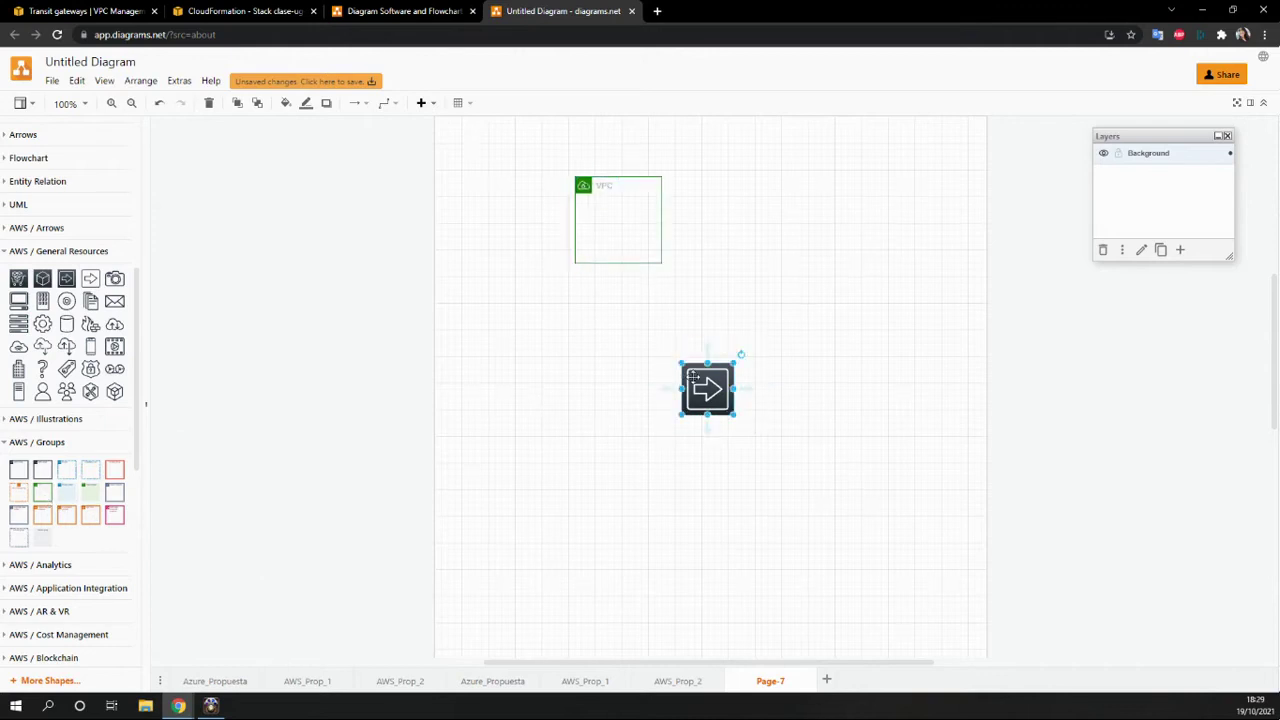
pyautogui.click(718, 391)
pyautogui.press('Delete')
# Step: Duplicate the VPC group and place the copy directly below the original
pyautogui.click(594, 261)
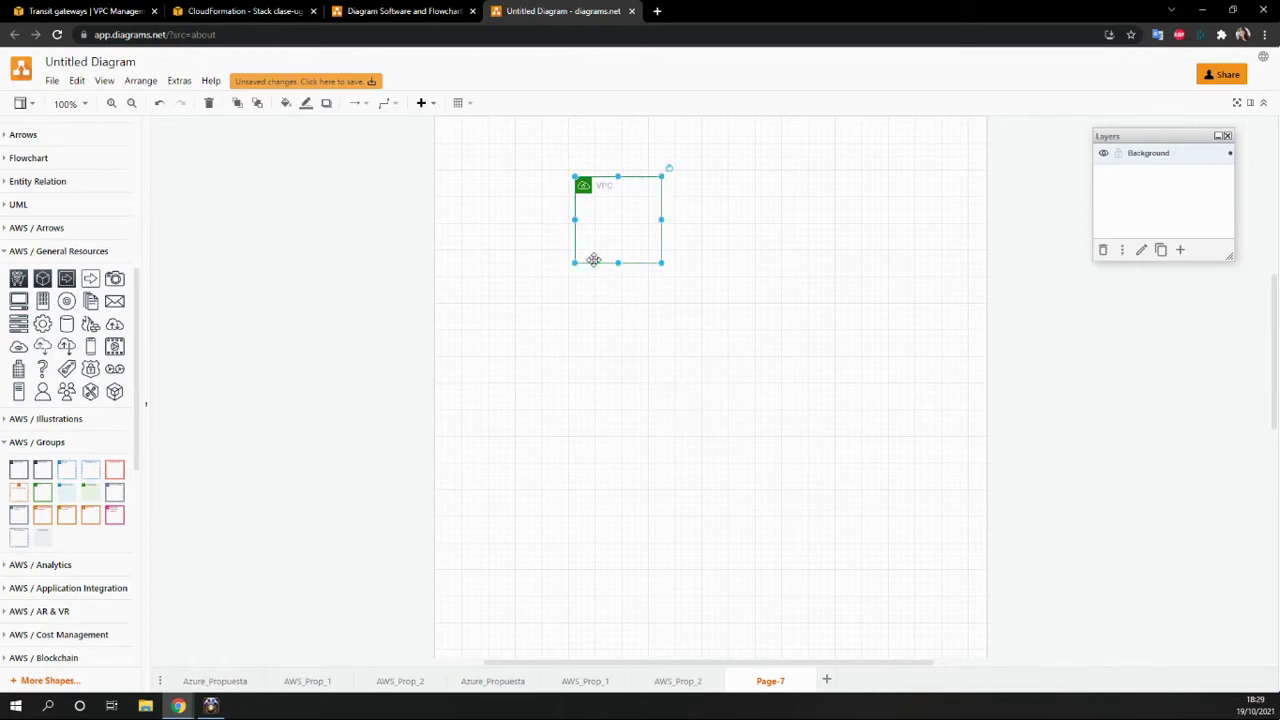
pyautogui.moveTo(594, 261); pyautogui.dragTo(596, 378)
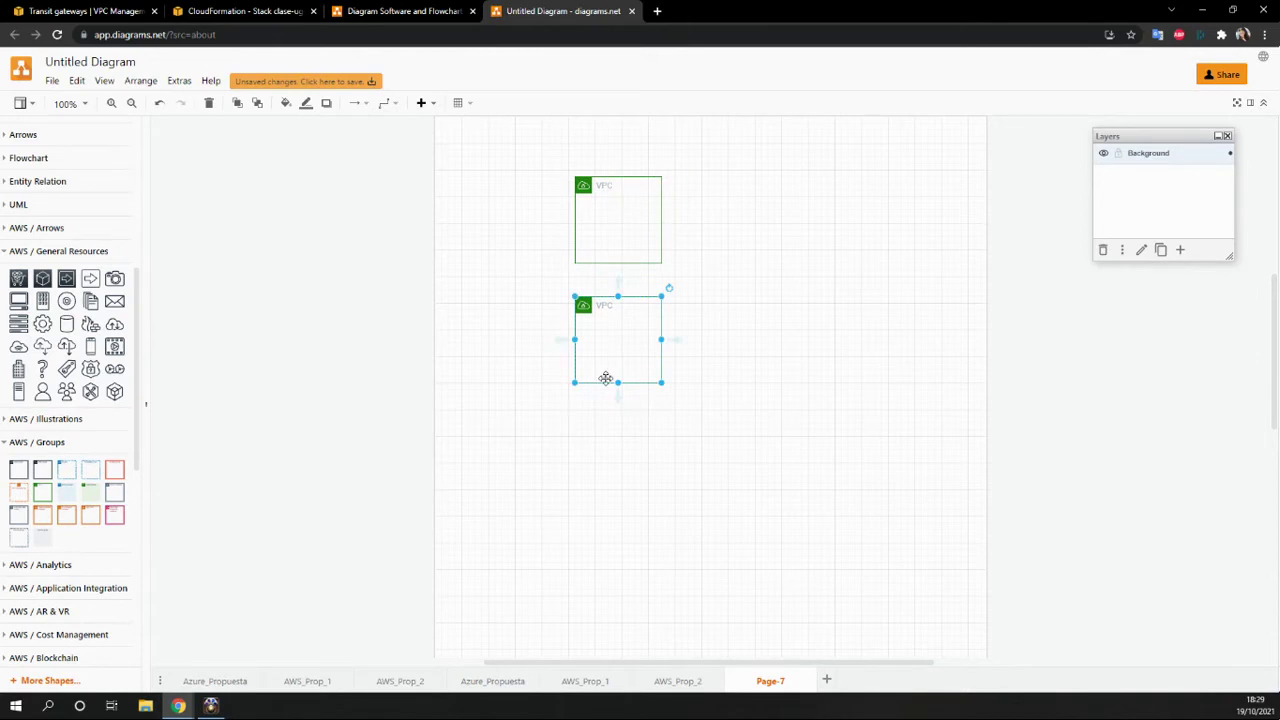
pyautogui.click(706, 418)
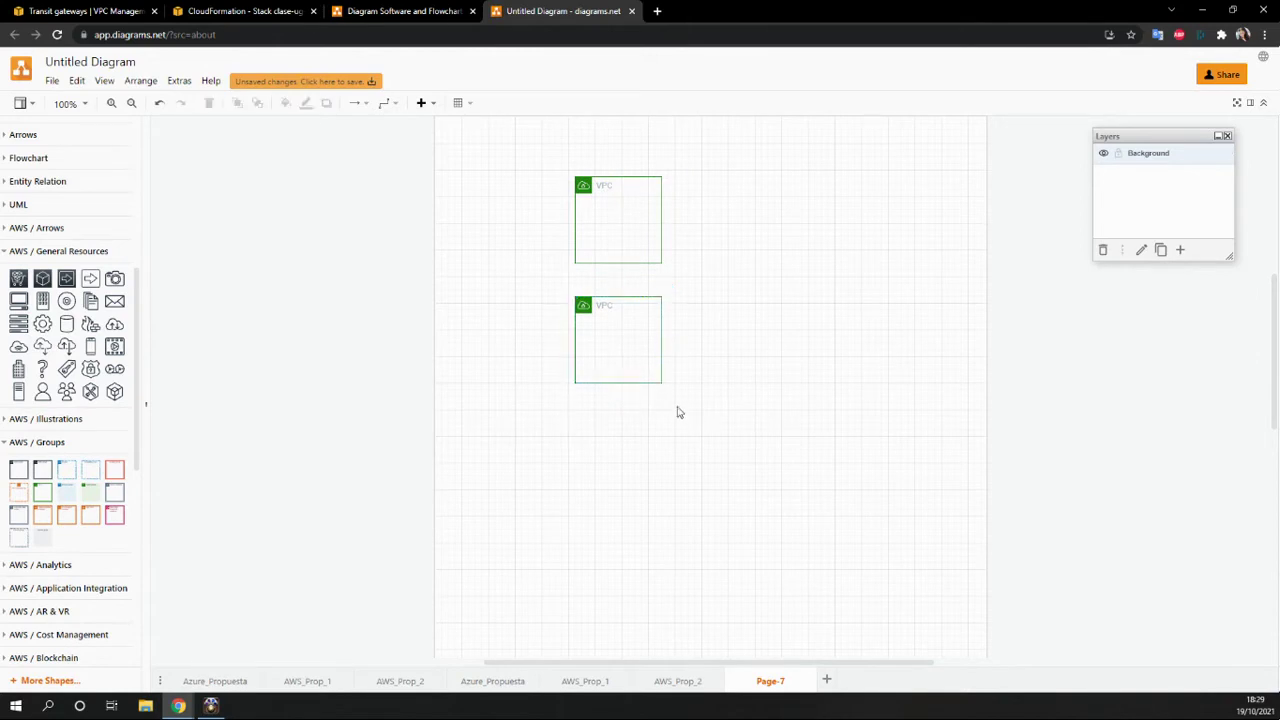
# Step: Add a third VPC group by copying the lower one to its right
pyautogui.click(630, 358)
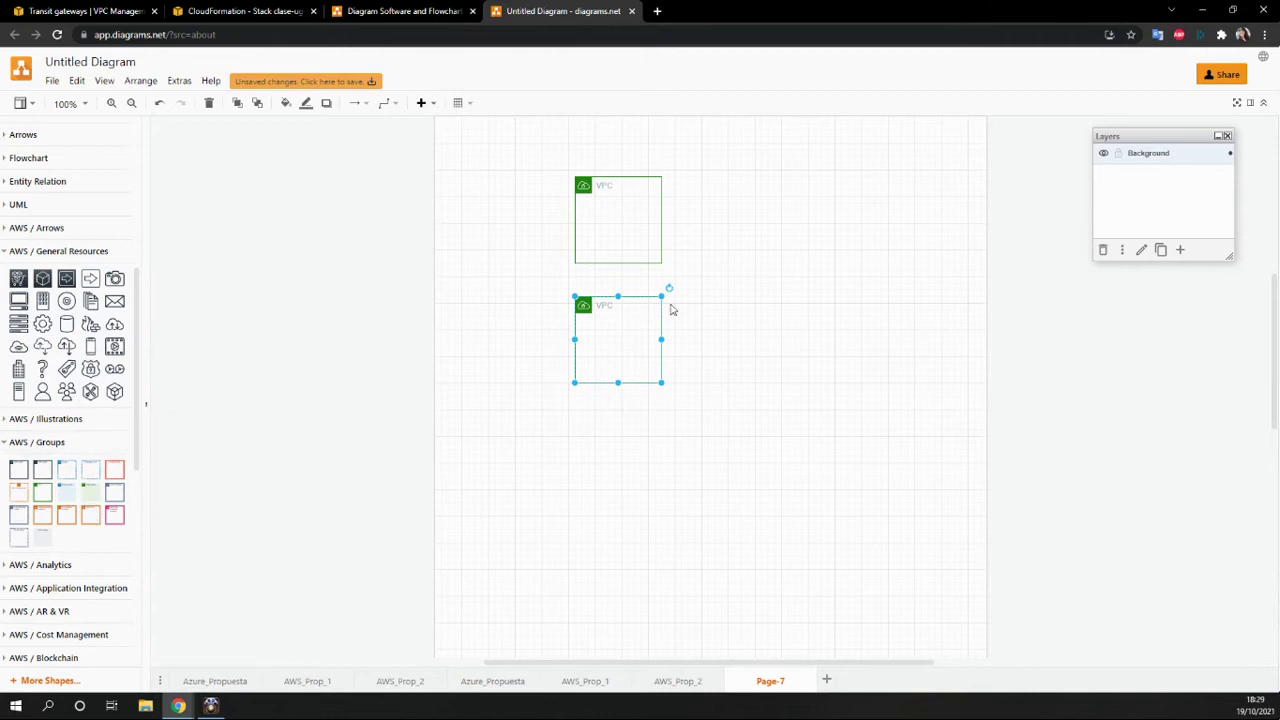
pyautogui.moveTo(623, 351); pyautogui.dragTo(771, 380)
pyautogui.click(631, 229)
pyautogui.click(757, 351)
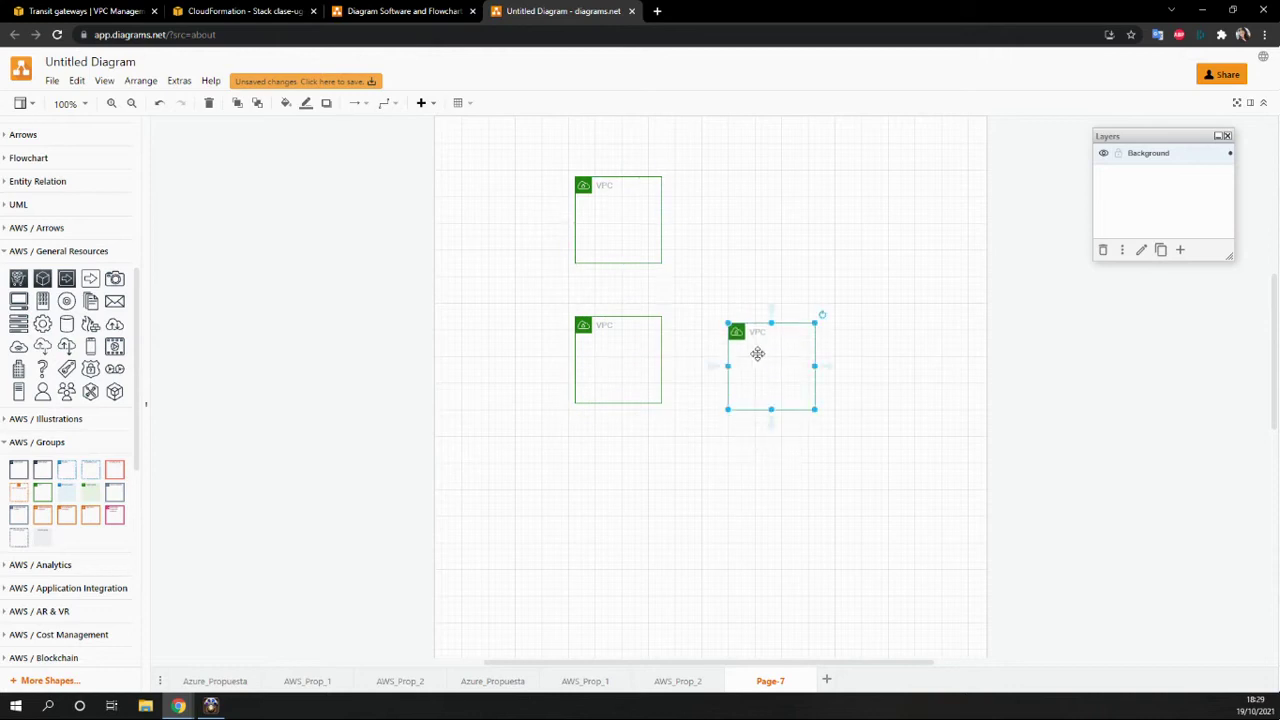
pyautogui.click(624, 344)
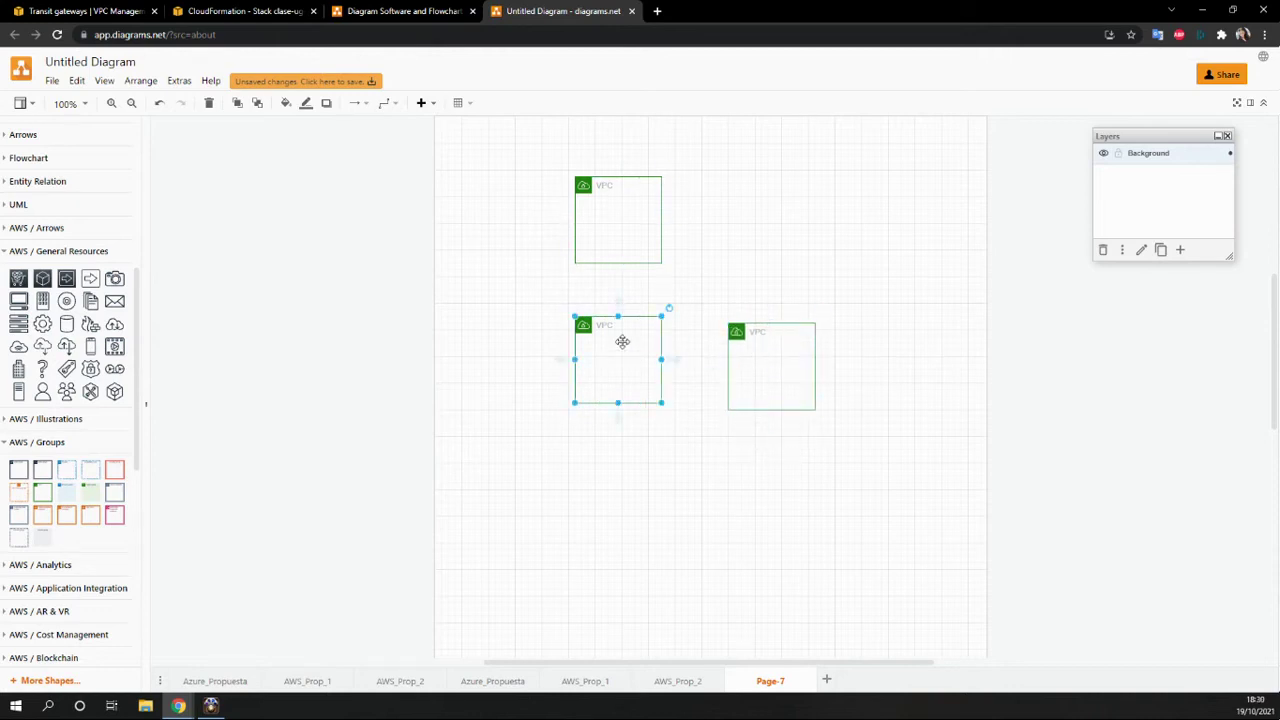
# Step: Shift the two lower VPC groups so that they line up in one row
pyautogui.click(617, 224)
pyautogui.click(614, 337)
pyautogui.click(754, 357)
pyautogui.moveTo(766, 383)
pyautogui.mouseDown()
pyautogui.moveTo(785, 379)
pyautogui.moveTo(781, 392)
pyautogui.mouseUp()
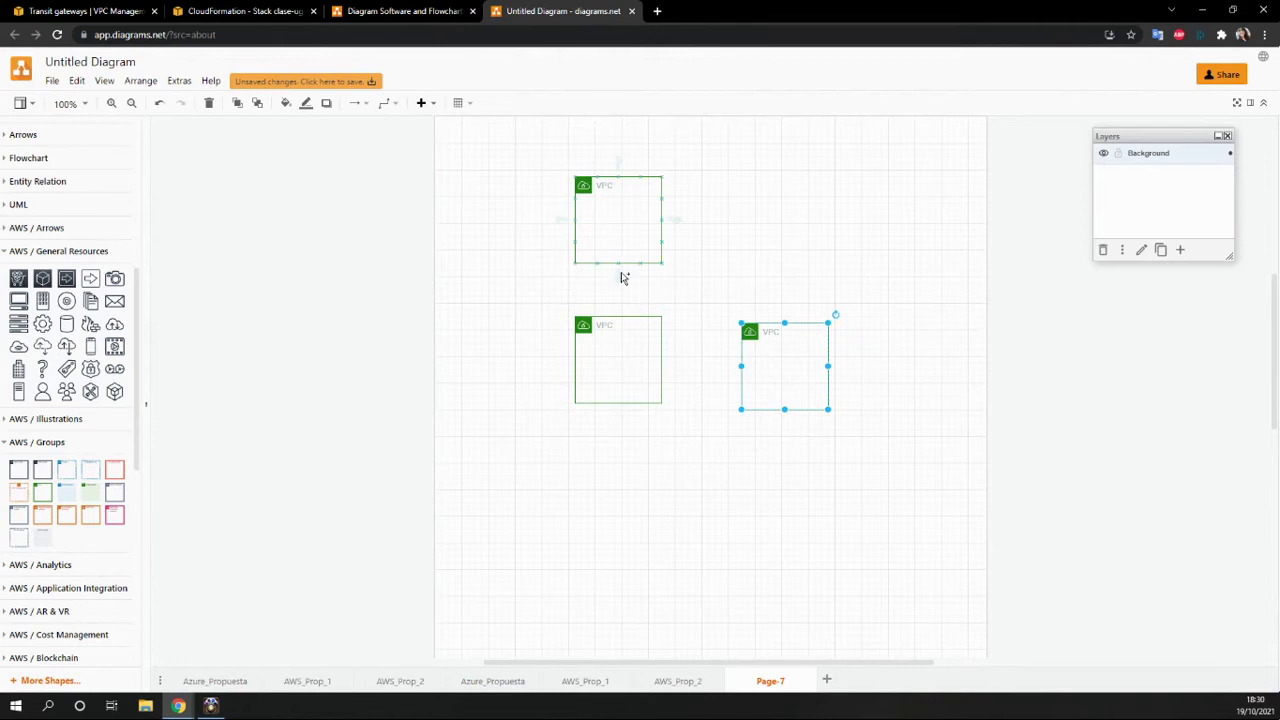
pyautogui.moveTo(626, 371); pyautogui.dragTo(631, 382)
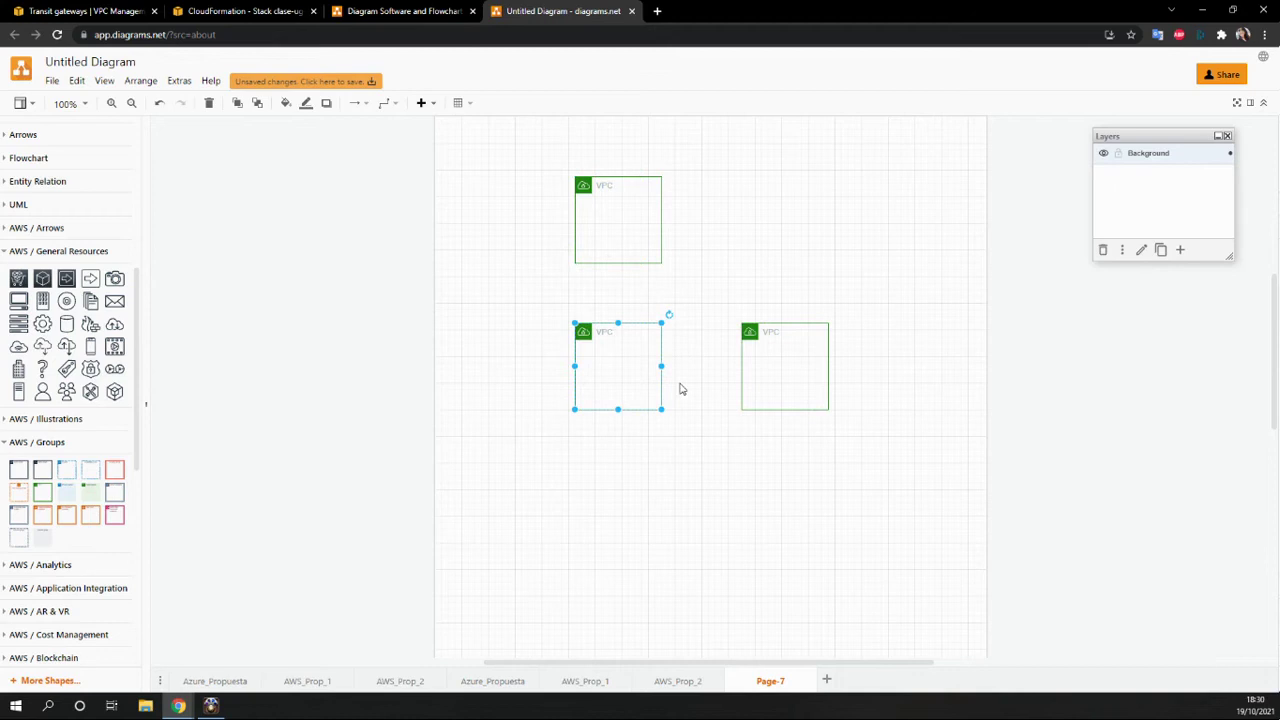
pyautogui.click(770, 254)
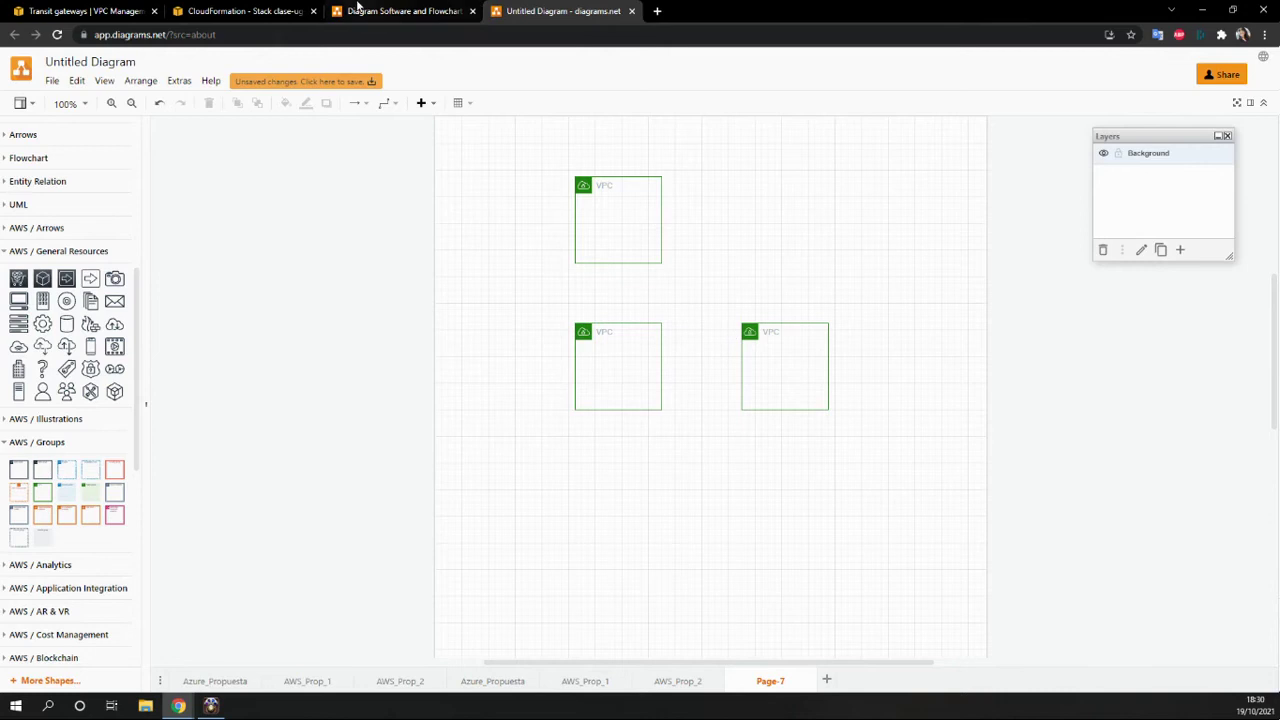
# Step: Delete the lower-right VPC group and place the remaining two side by side near the top of the page
pyautogui.click(234, 10)
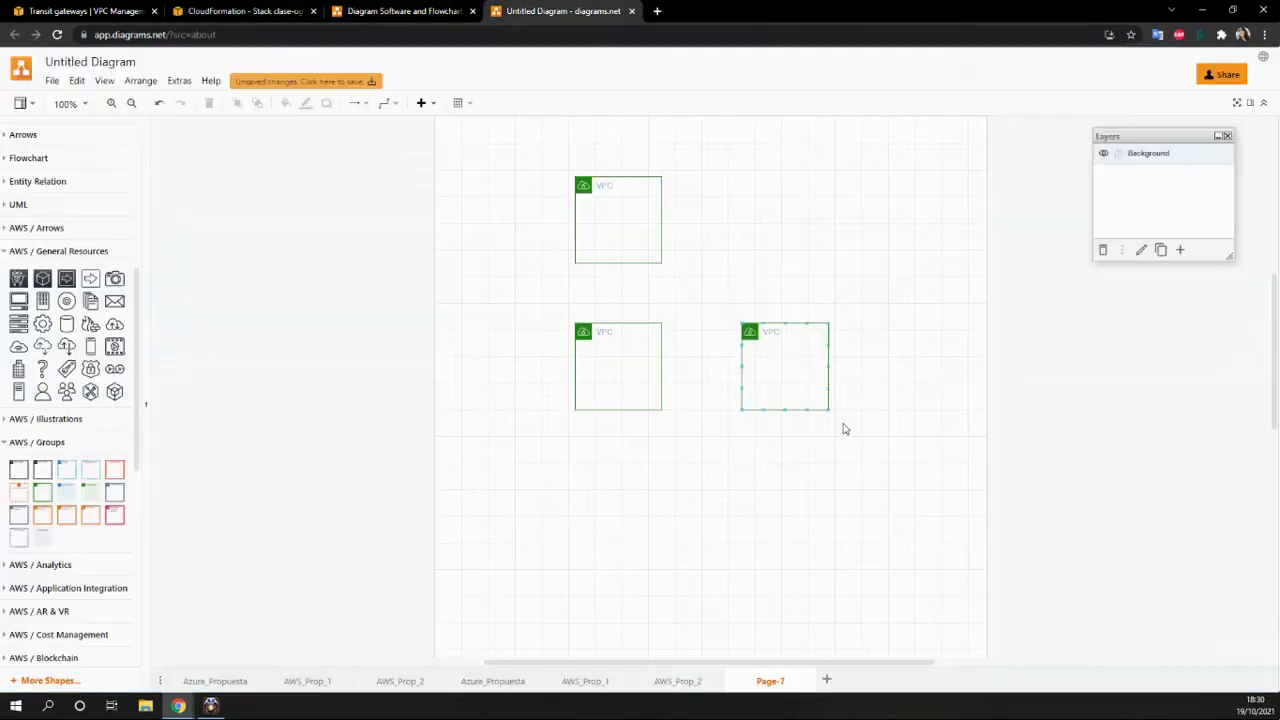
pyautogui.click(803, 400)
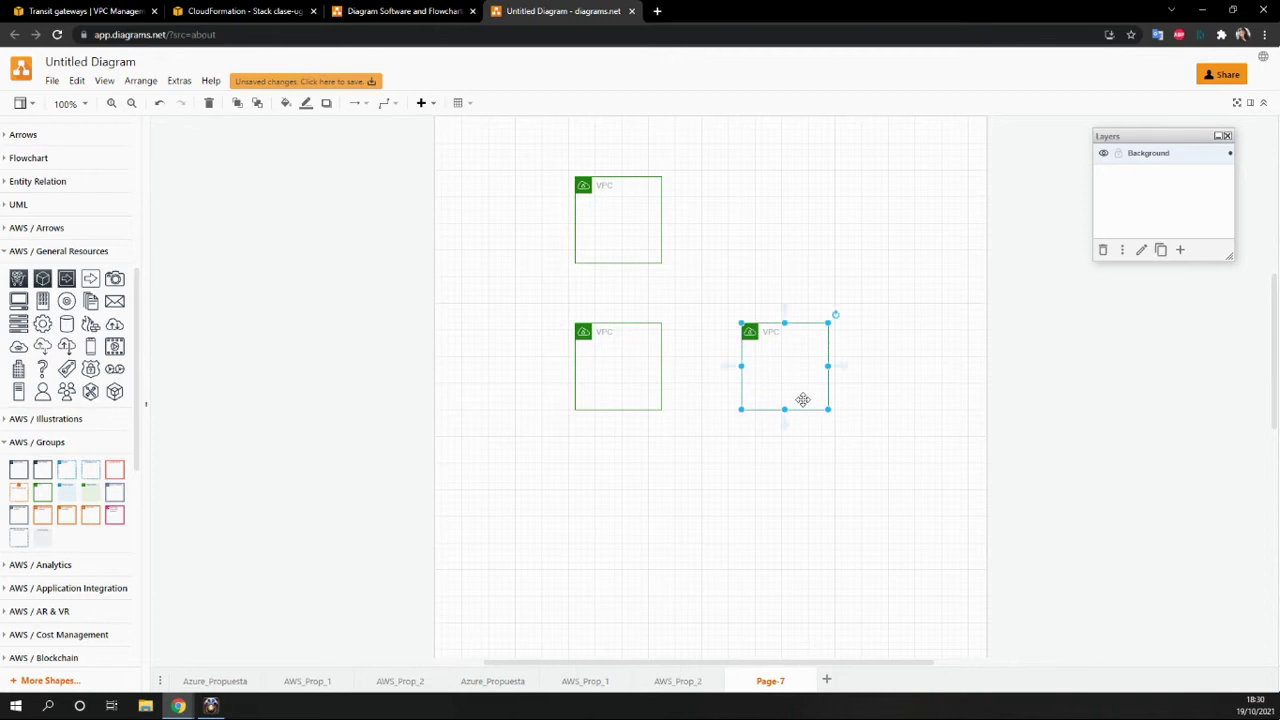
pyautogui.press('Delete')
pyautogui.moveTo(605, 193); pyautogui.dragTo(543, 226)
pyautogui.moveTo(632, 346); pyautogui.dragTo(785, 233)
# Step: Label the left VPC group 10.2.0.0/16
pyautogui.click(583, 240)
pyautogui.doubleClick(582, 240)
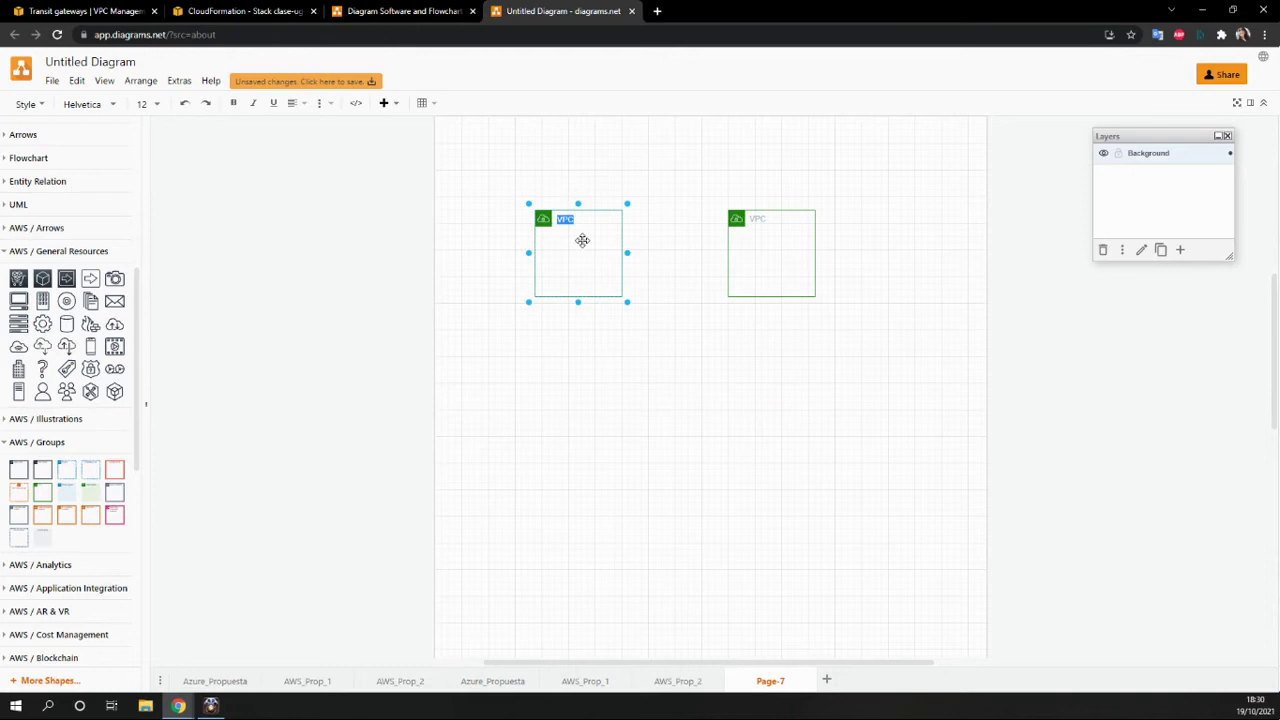
pyautogui.write('10.2.0.0/16')
# Step: Label the right VPC group 10.3.0.0/16 and move it a little farther from the left one
pyautogui.click(760, 251)
pyautogui.doubleClick(760, 251)
pyautogui.write('10.3.0.0')
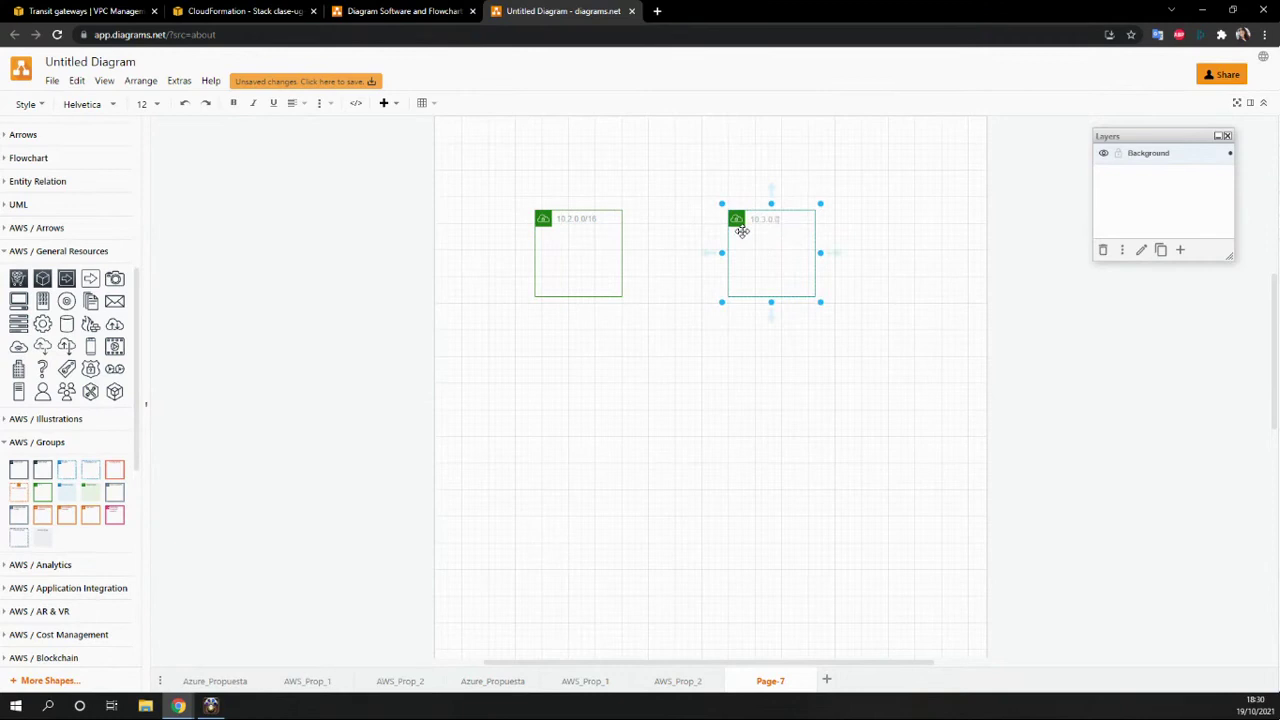
pyautogui.write('/16')
pyautogui.click(789, 313)
pyautogui.moveTo(767, 289); pyautogui.dragTo(801, 289)
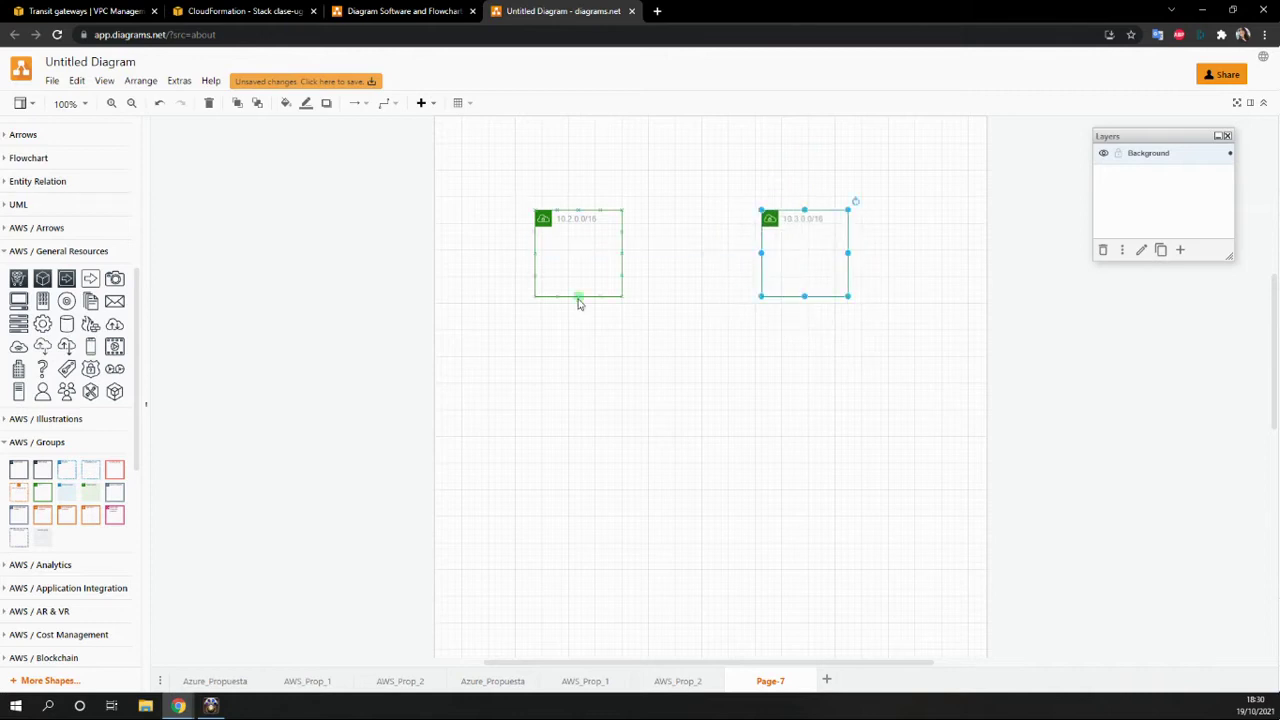
pyautogui.click(578, 303)
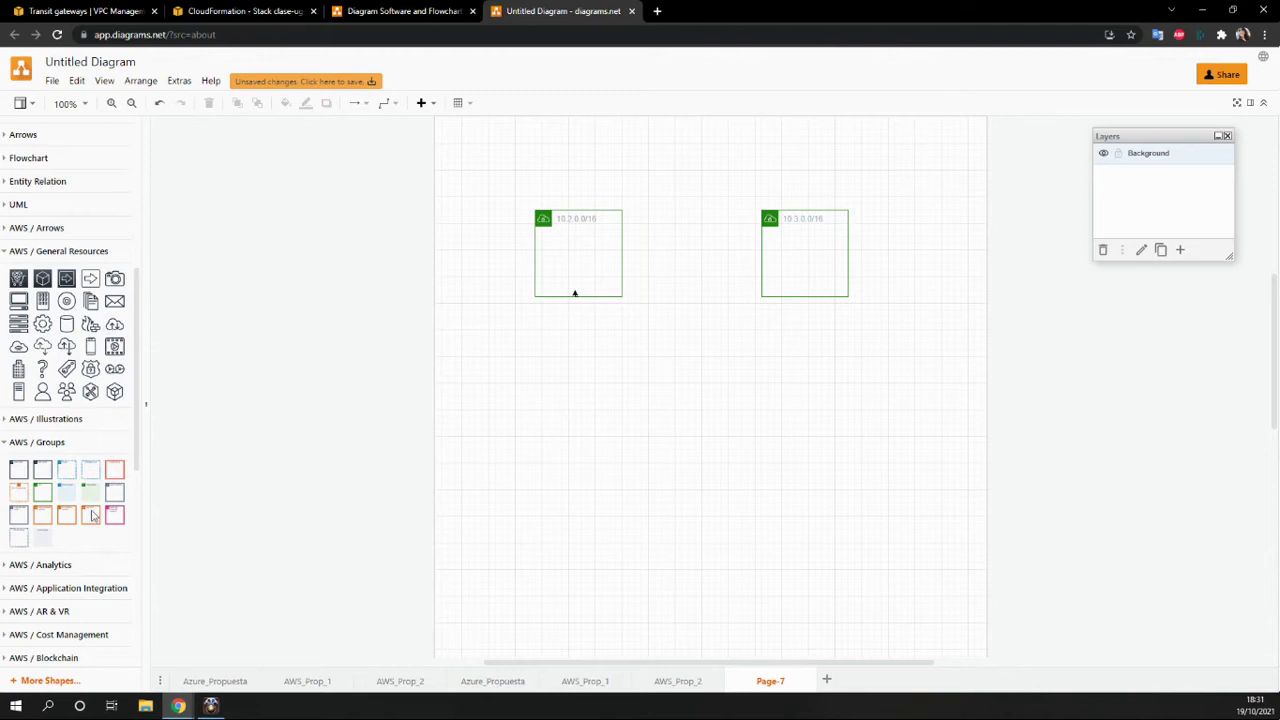
# Step: Insert the Transit Gateway icon from the AWS / Network & Content Delivery shapes and place it centrally below the two VPC groups
pyautogui.scroll(-5, 69, 591)
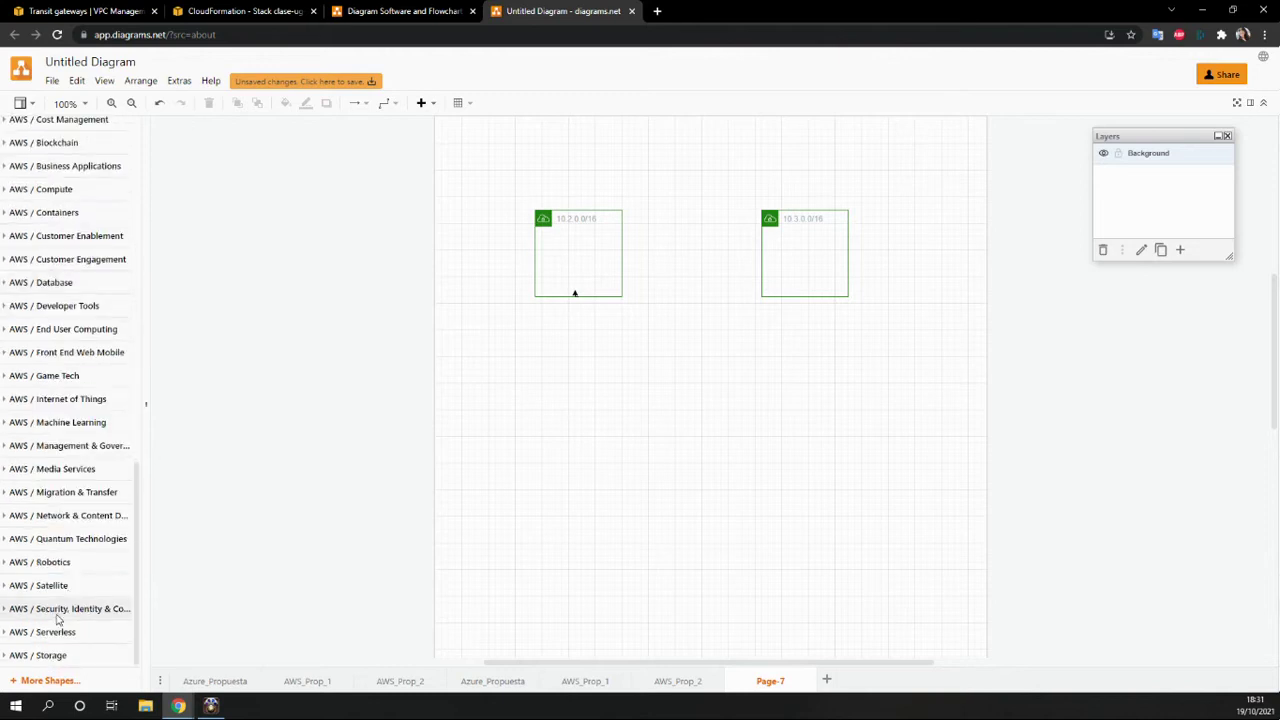
pyautogui.click(80, 516)
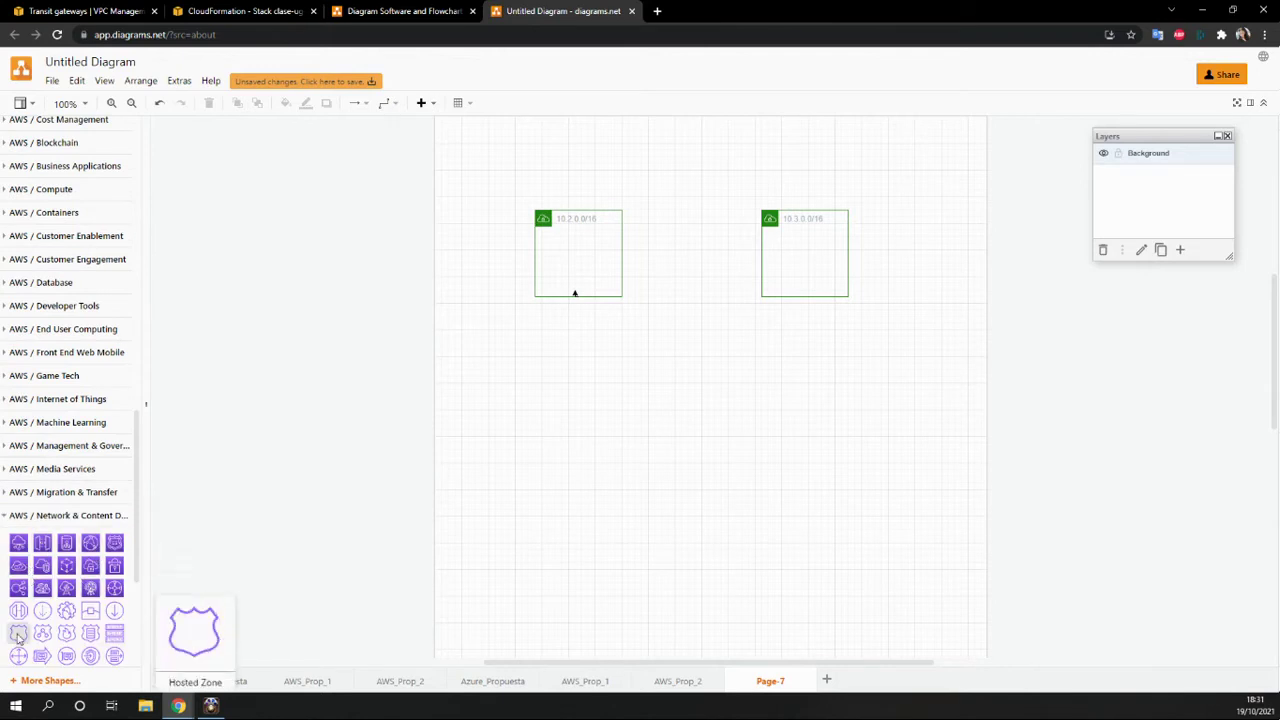
pyautogui.click(114, 588)
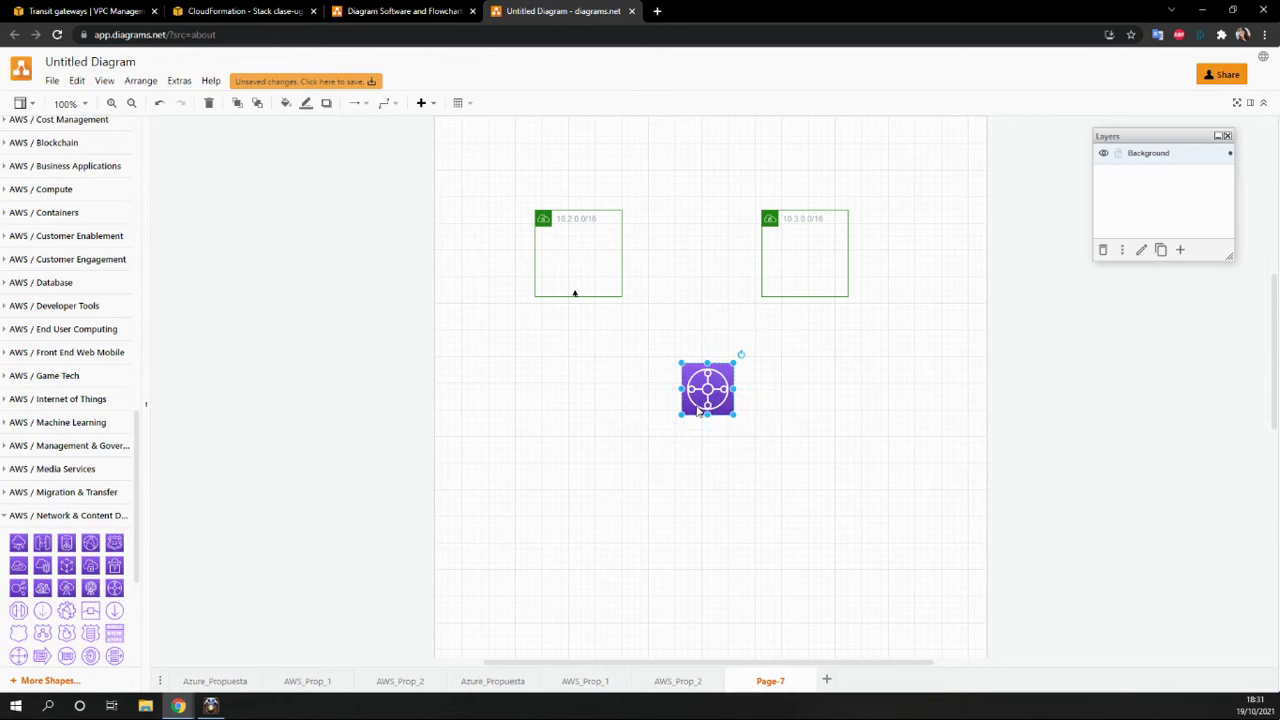
pyautogui.moveTo(698, 411); pyautogui.dragTo(681, 350)
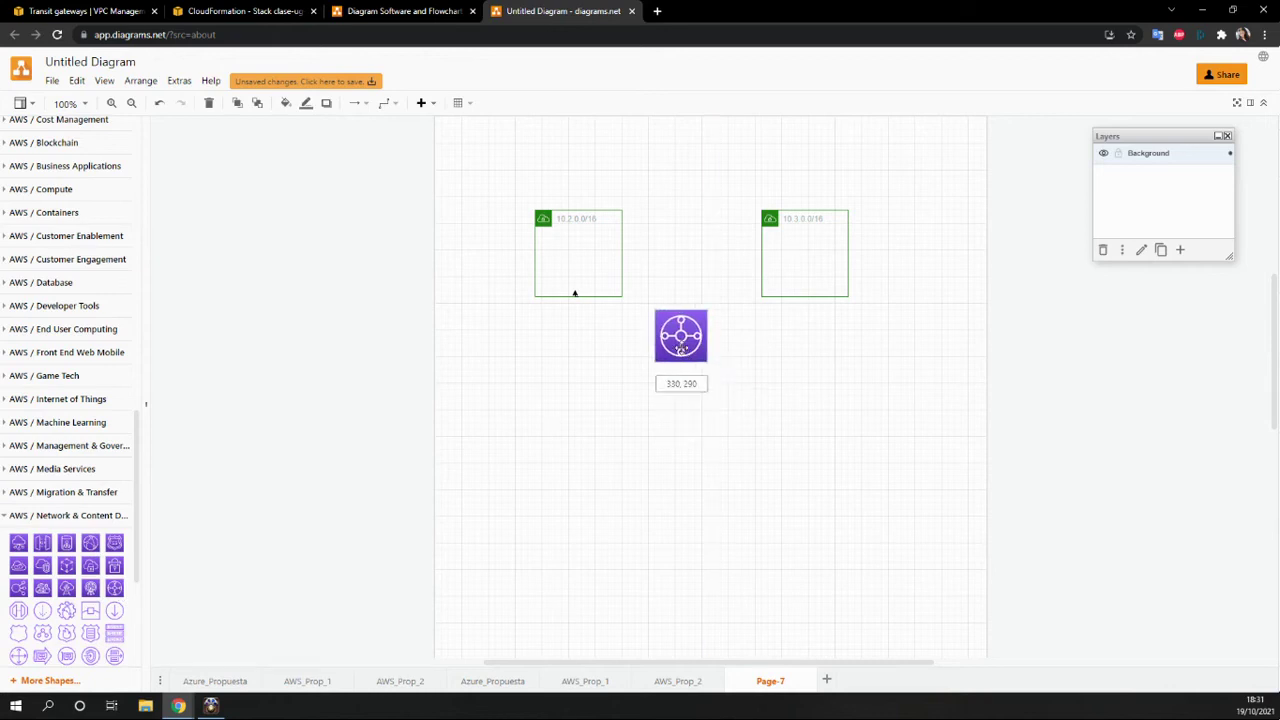
# Step: Connect the 10.2.0.0/16 and 10.3.0.0/16 VPC groups to the Transit Gateway icon with arrows
pyautogui.click(572, 269)
pyautogui.moveTo(634, 257); pyautogui.dragTo(680, 313)
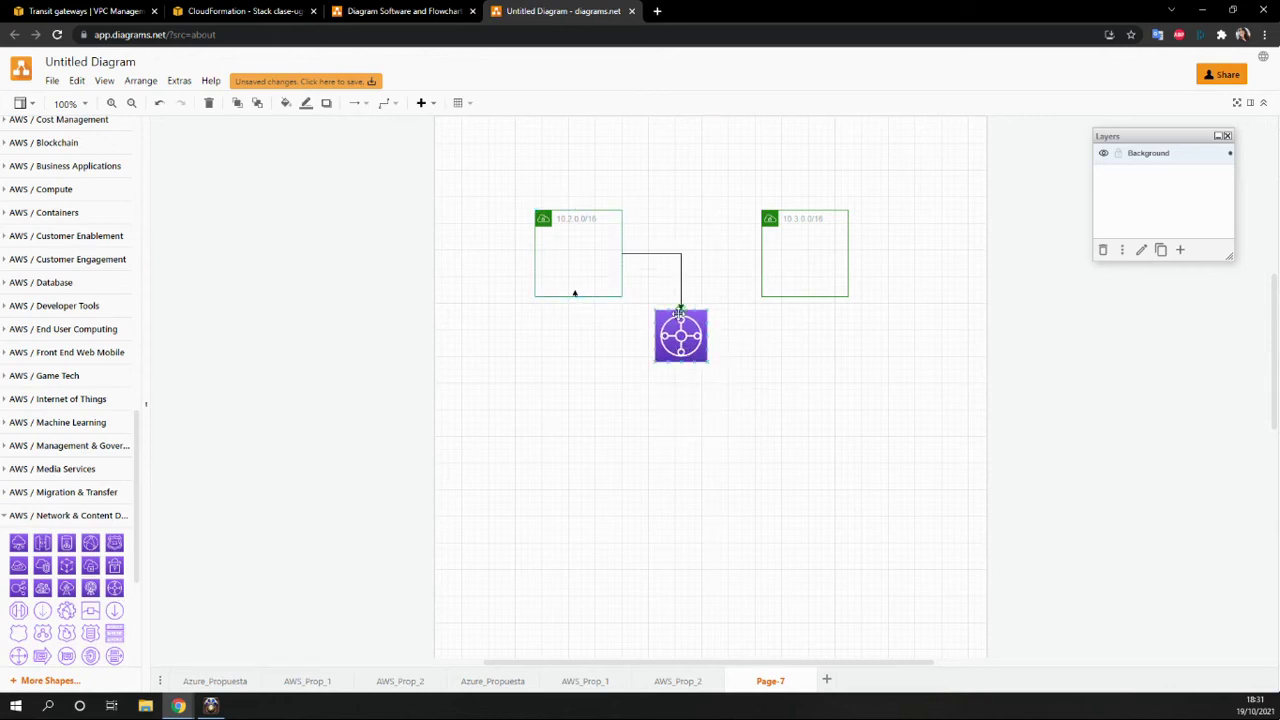
pyautogui.click(765, 262)
pyautogui.moveTo(750, 254); pyautogui.dragTo(693, 314)
# Step: Switch to the VPC console and review the details and resource sharing of the hola-panama transit gateway in Ohio
pyautogui.click(405, 11)
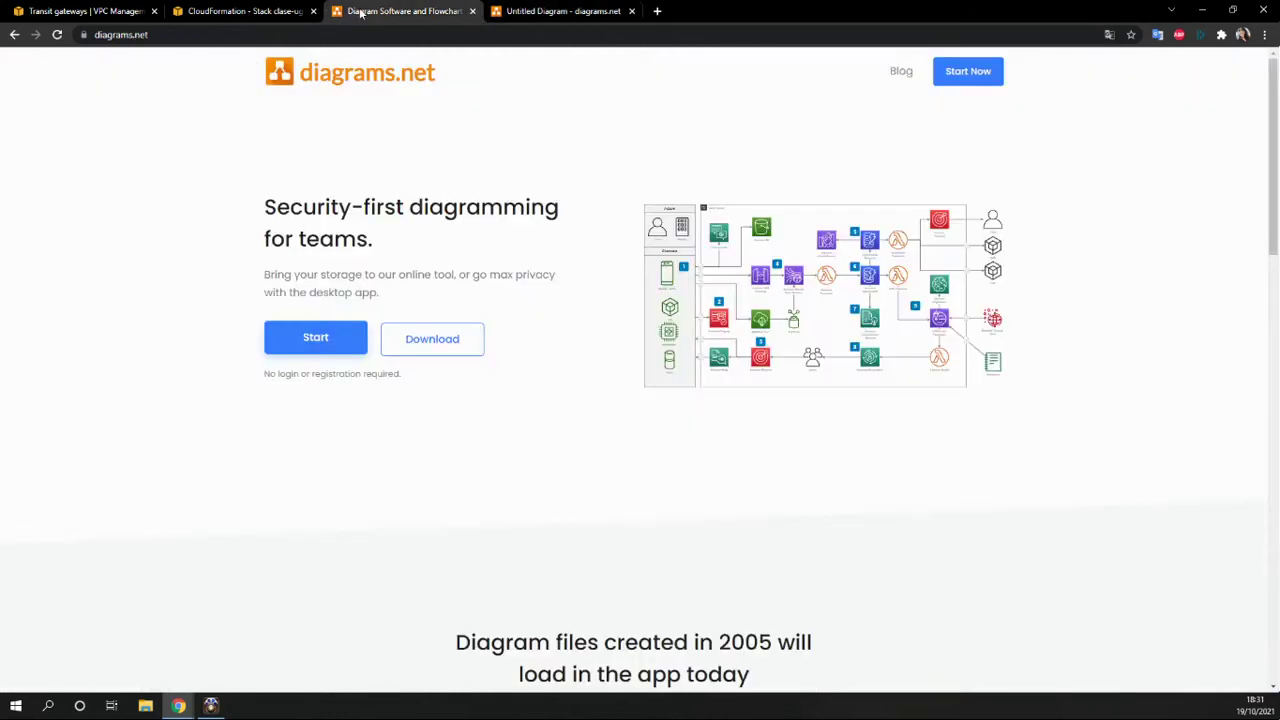
pyautogui.click(235, 11)
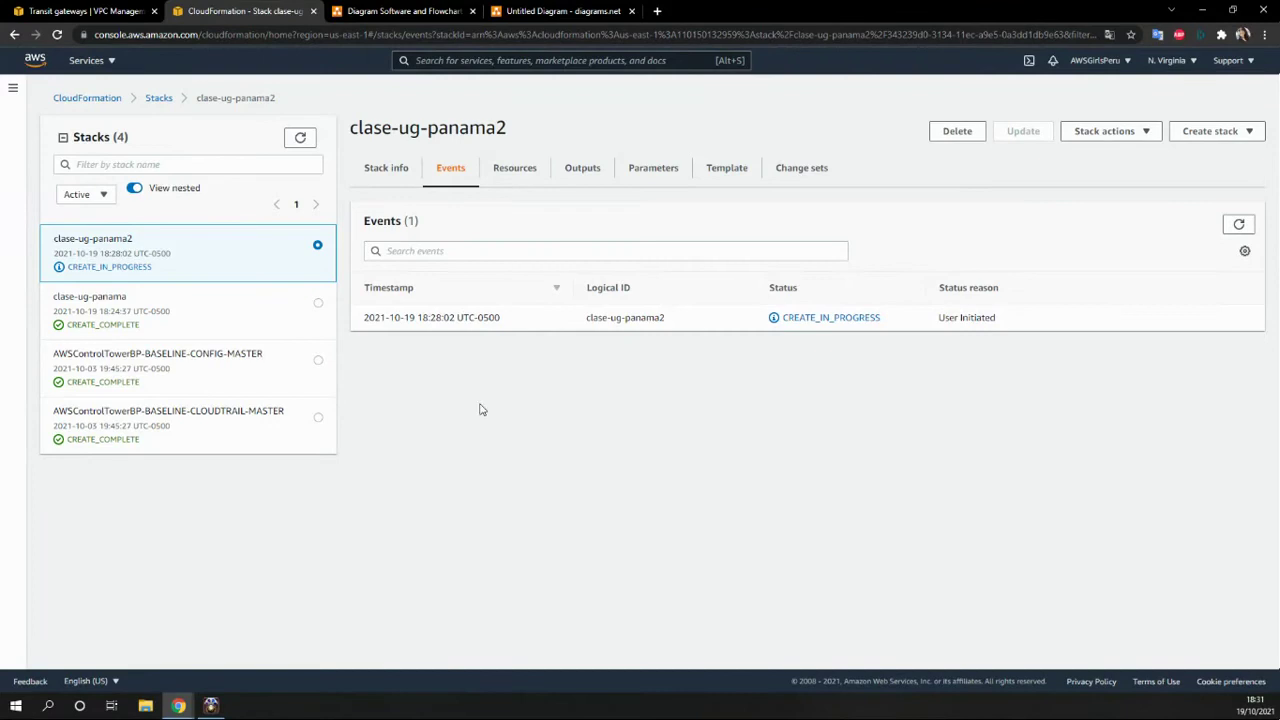
pyautogui.click(88, 62)
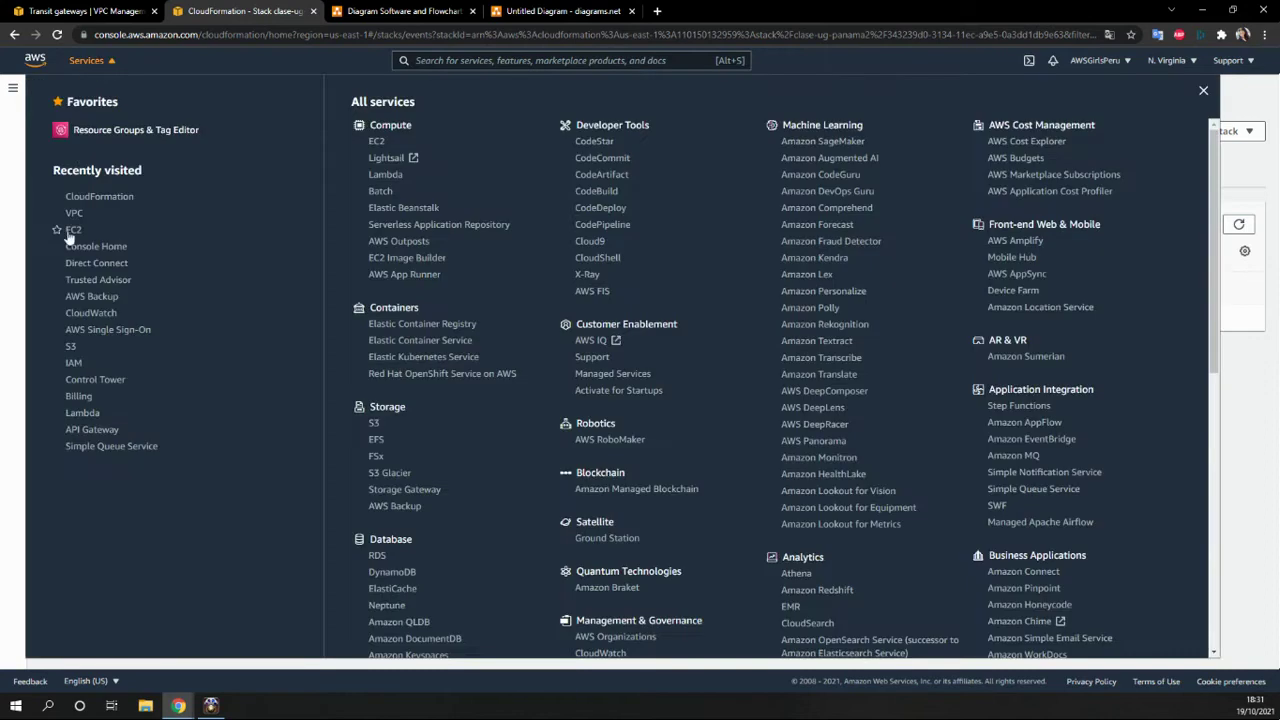
pyautogui.click(82, 10)
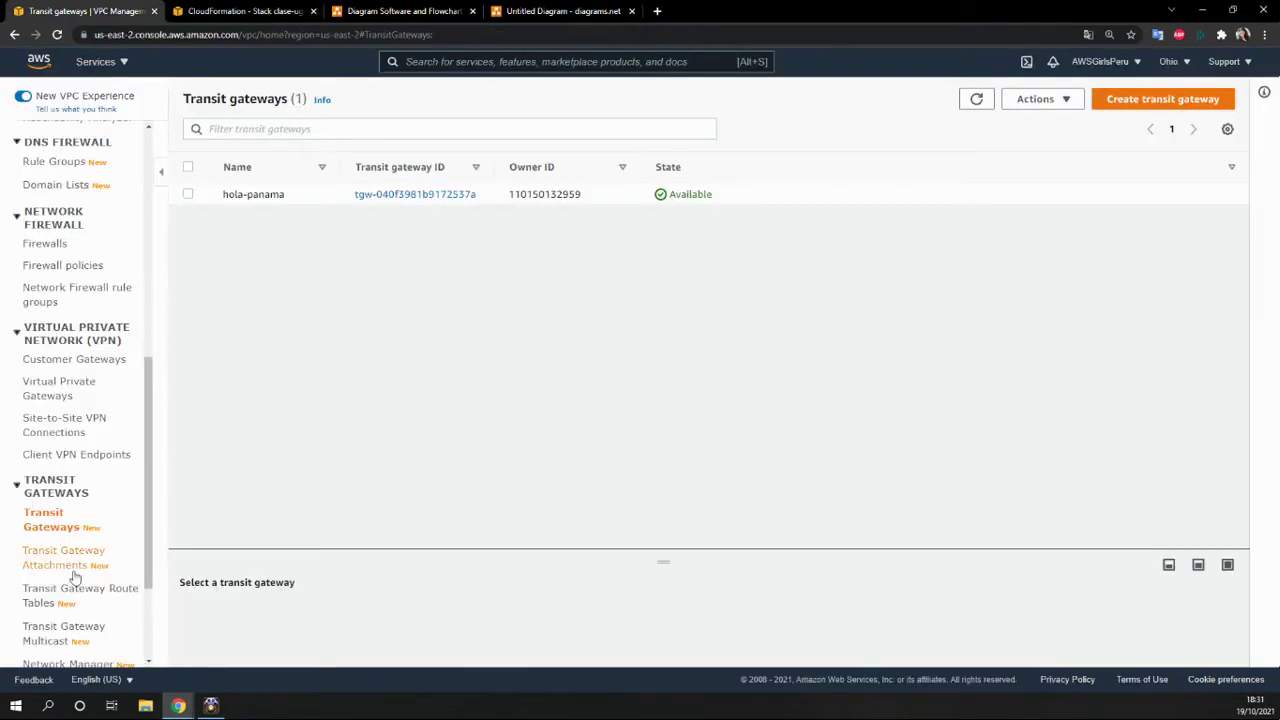
pyautogui.scroll(-1, 80, 520)
pyautogui.scroll(1, 86, 486)
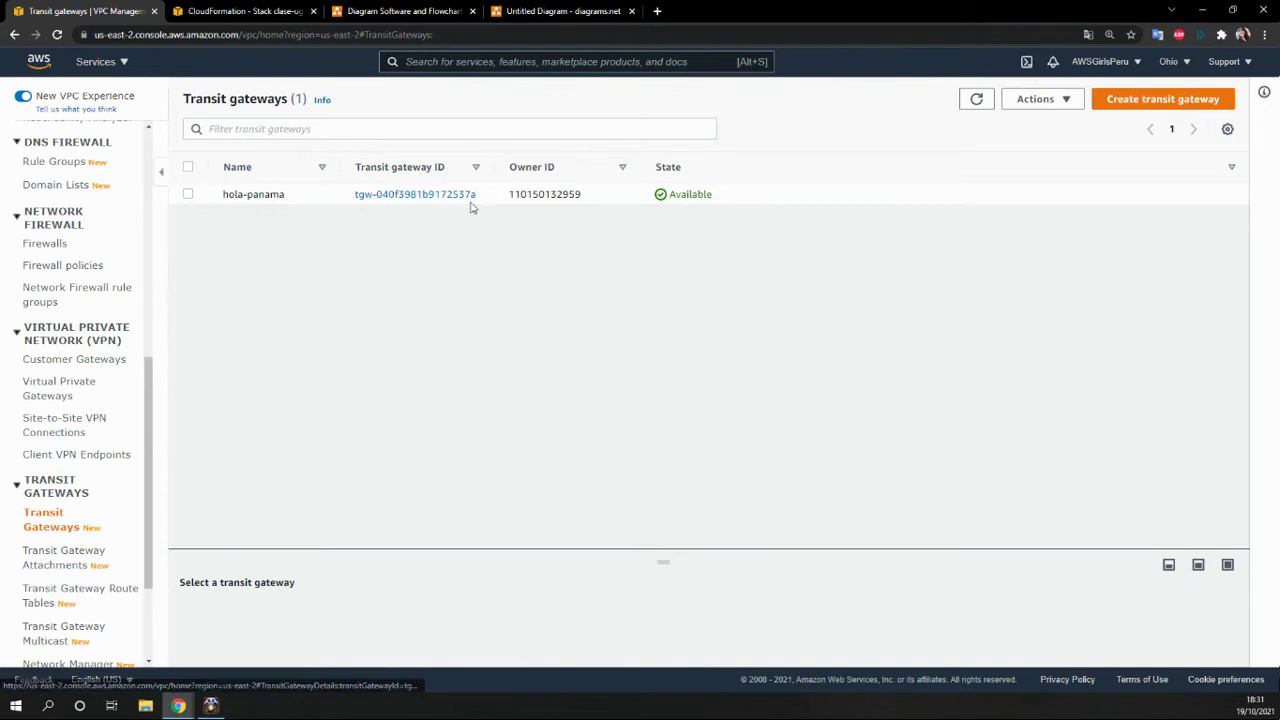
pyautogui.click(406, 196)
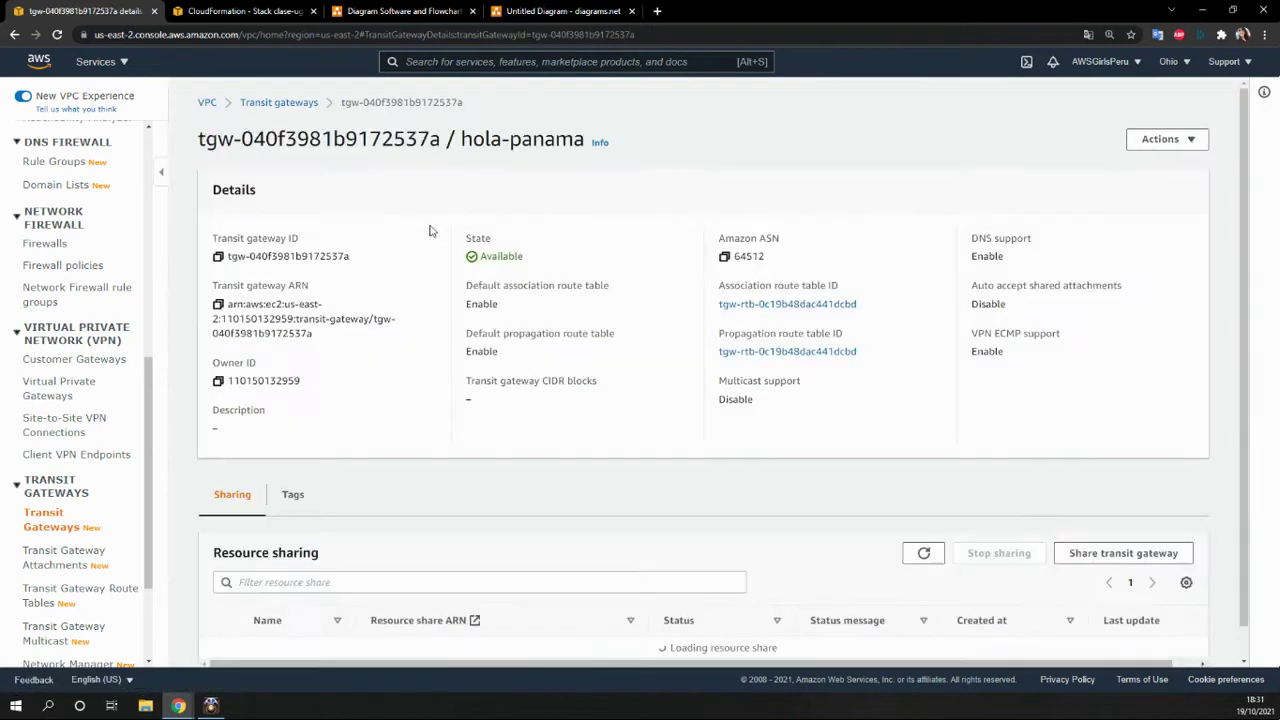
pyautogui.scroll(-1, 380, 449)
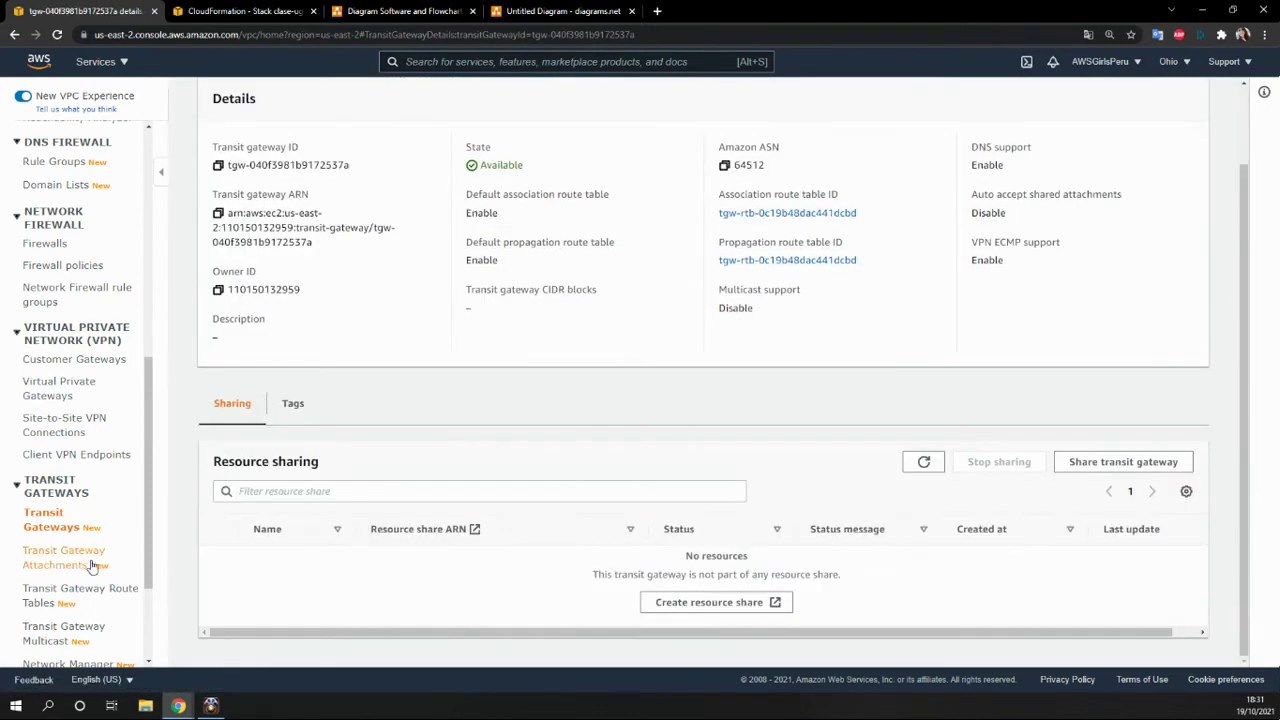
# Step: Open the form for creating a transit gateway attachment in the Ohio region
pyautogui.click(50, 568)
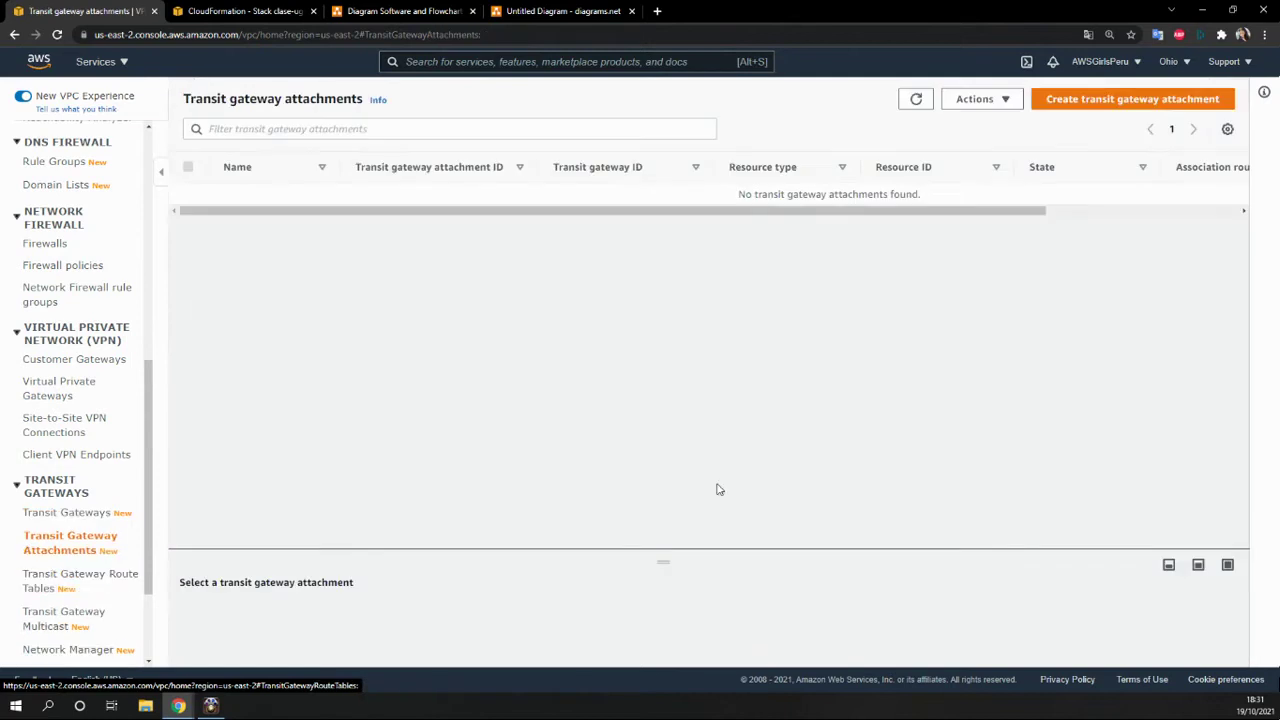
pyautogui.click(1099, 100)
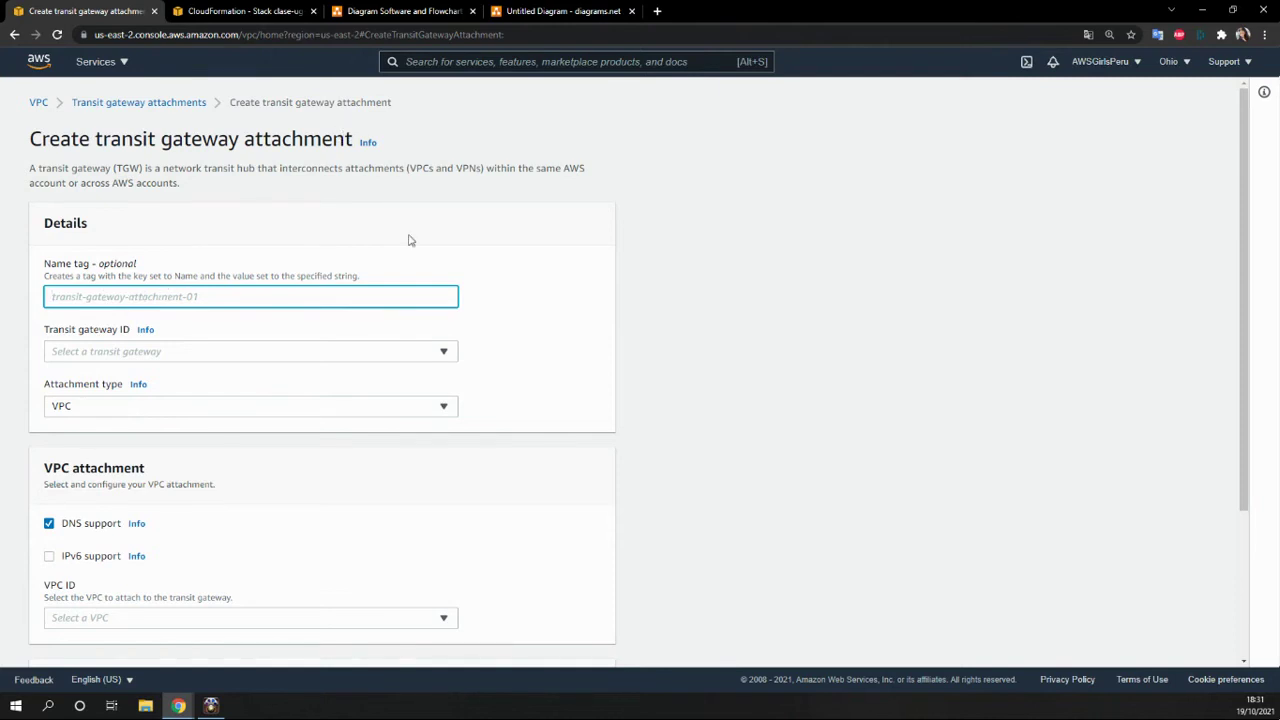
pyautogui.write('prod')
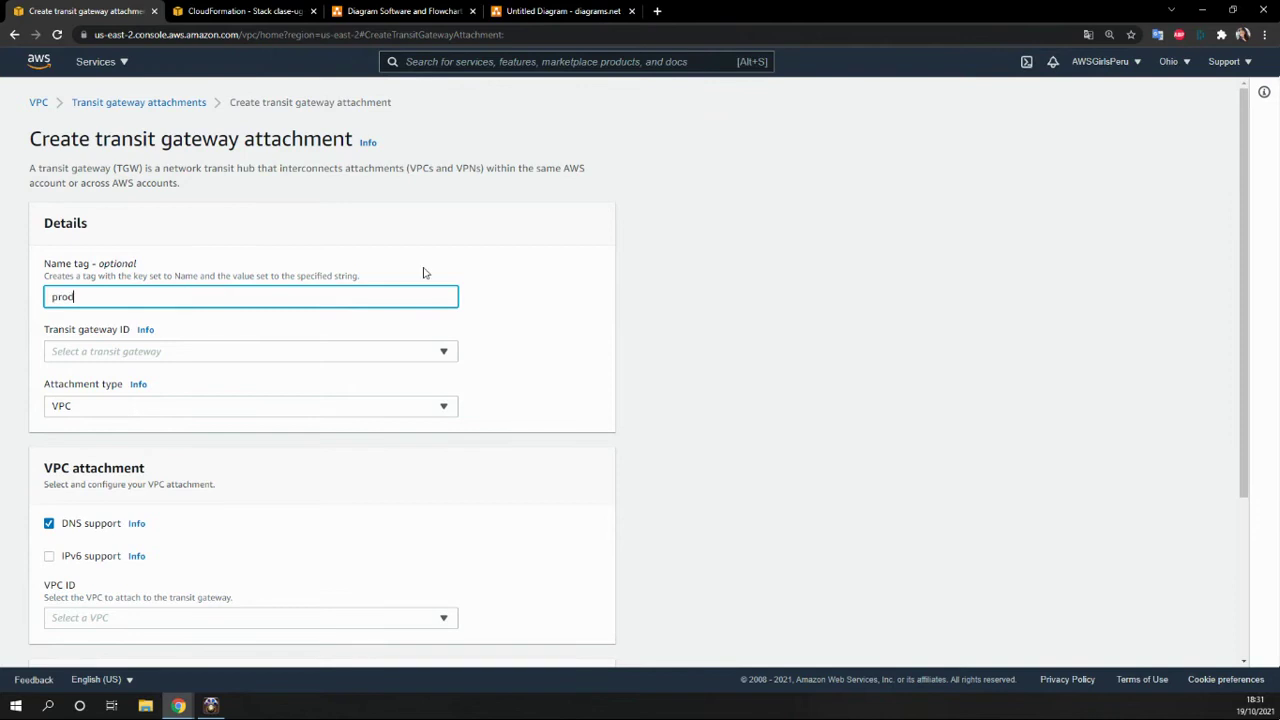
pyautogui.write('-tg-us-es')
pyautogui.press('BackSpace')
pyautogui.press('BackSpace')
pyautogui.press('BackSpace')
pyautogui.press('BackSpace')
pyautogui.press('BackSpace')
pyautogui.press('BackSpace')
pyautogui.press('BackSpace')
pyautogui.press('BackSpace')
pyautogui.press('BackSpace')
pyautogui.press('BackSpace')
pyautogui.press('BackSpace')
pyautogui.press('BackSpace')
pyautogui.press('BackSpace')
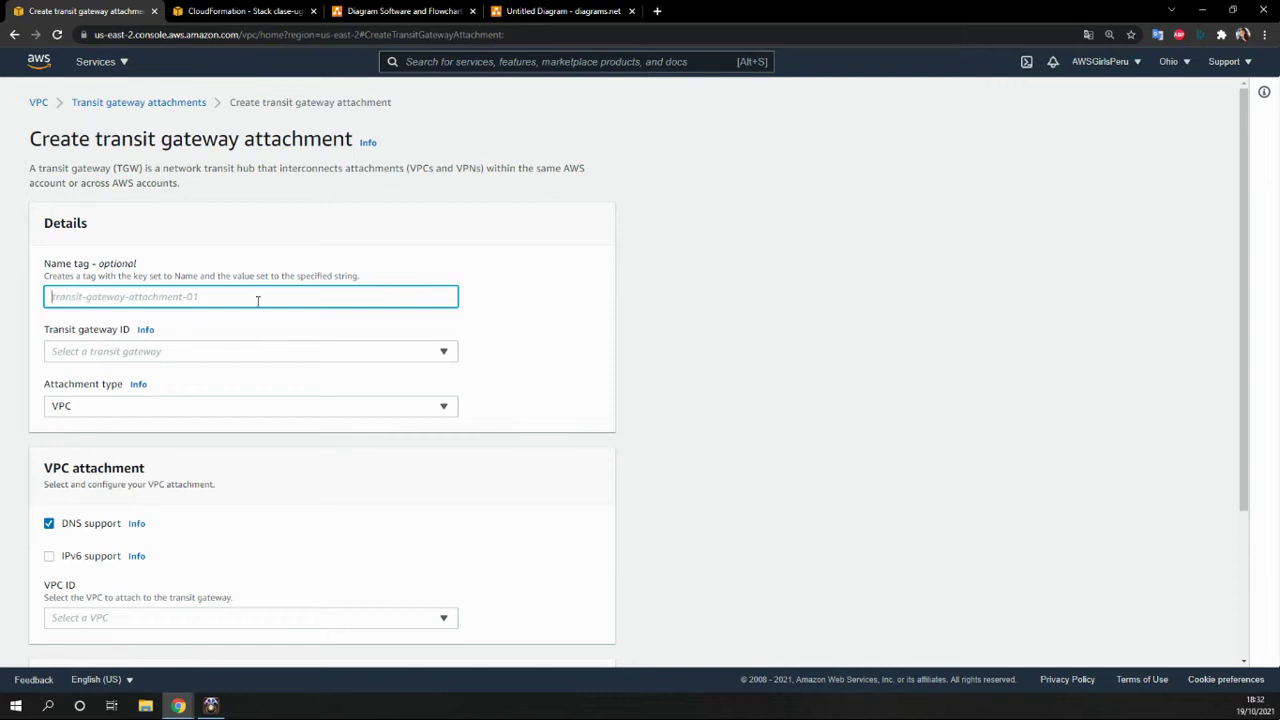
# Step: Check the transit gateways and VPCs selectable for the attachment, and switch the console region to N. Virginia
pyautogui.click(200, 352)
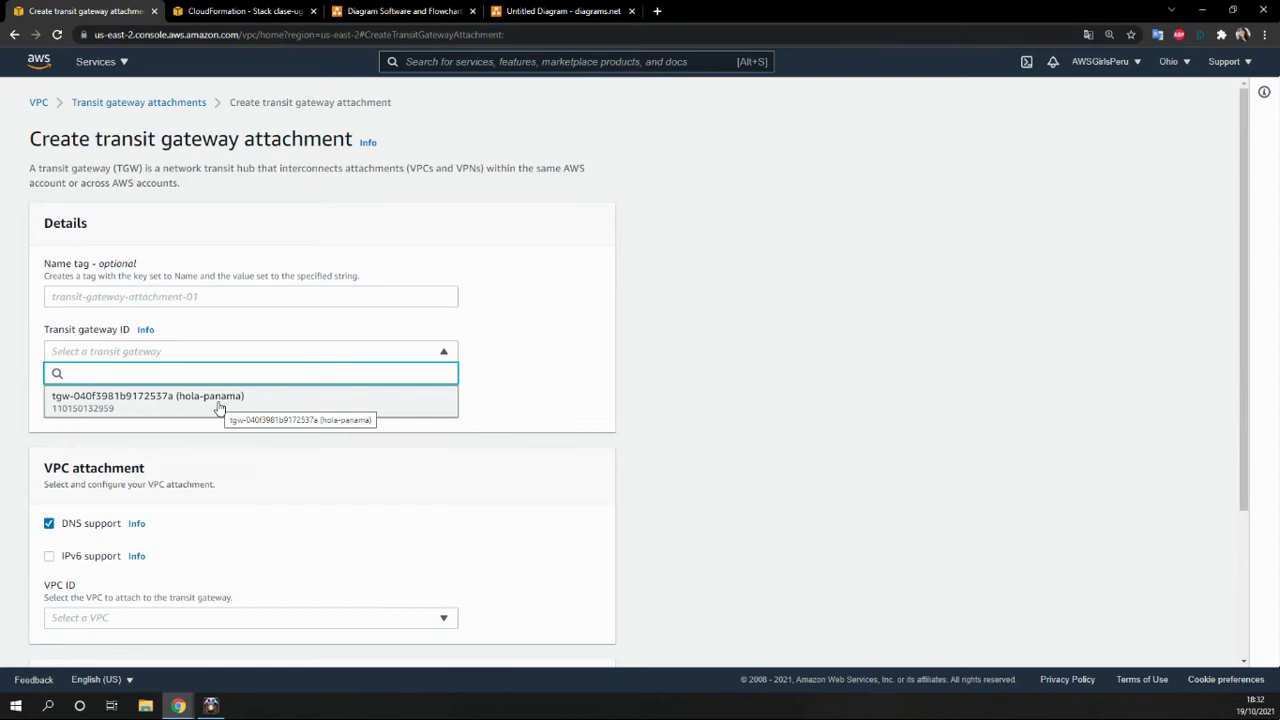
pyautogui.click(528, 397)
pyautogui.scroll(-1, 335, 597)
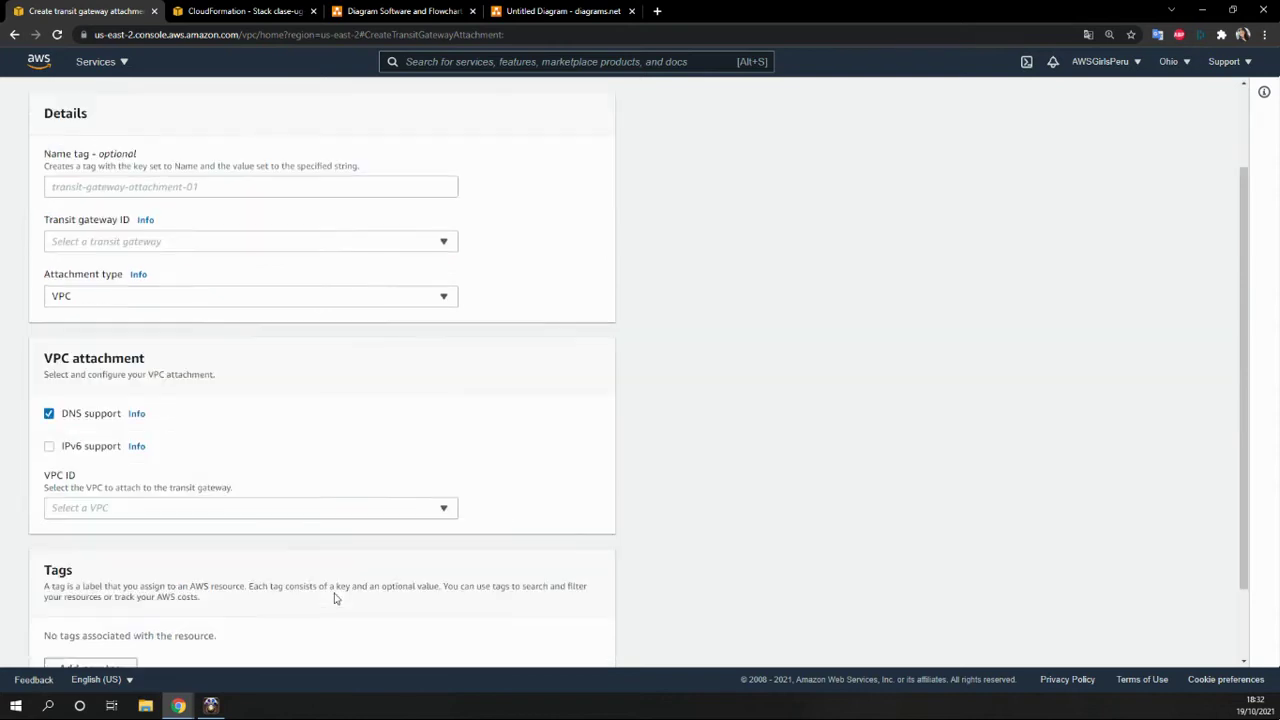
pyautogui.click(57, 484)
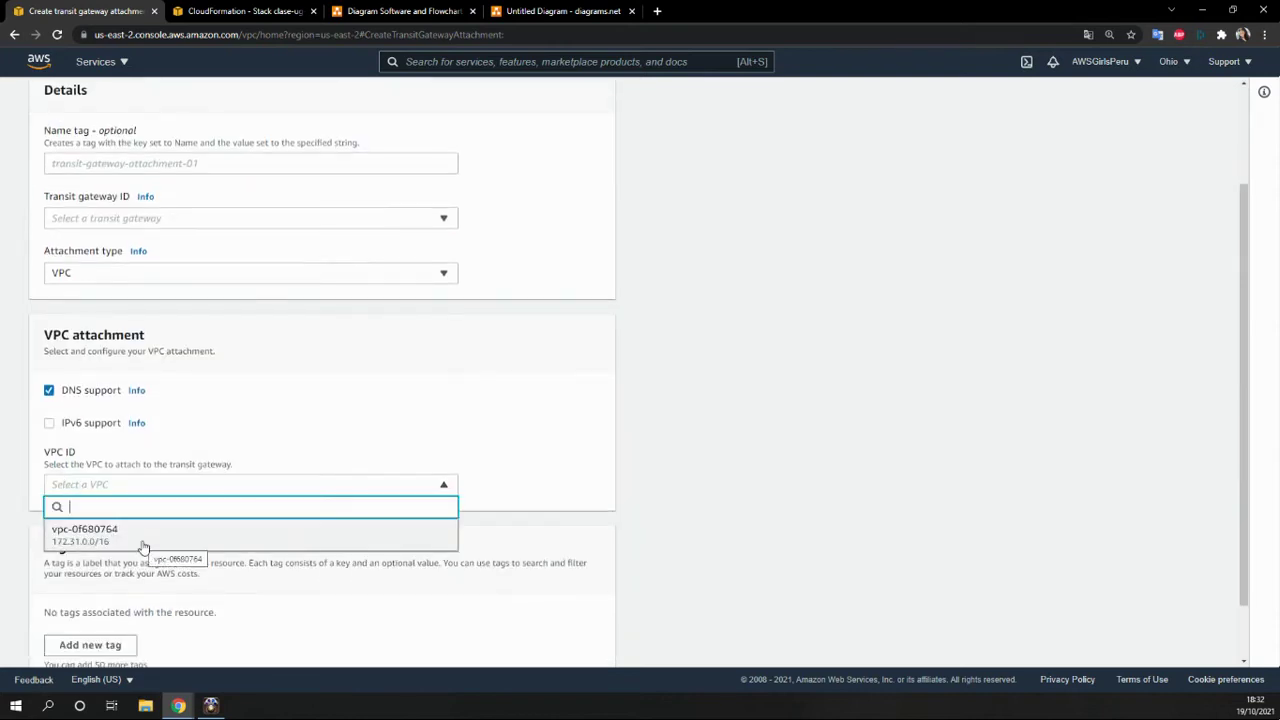
pyautogui.click(670, 430)
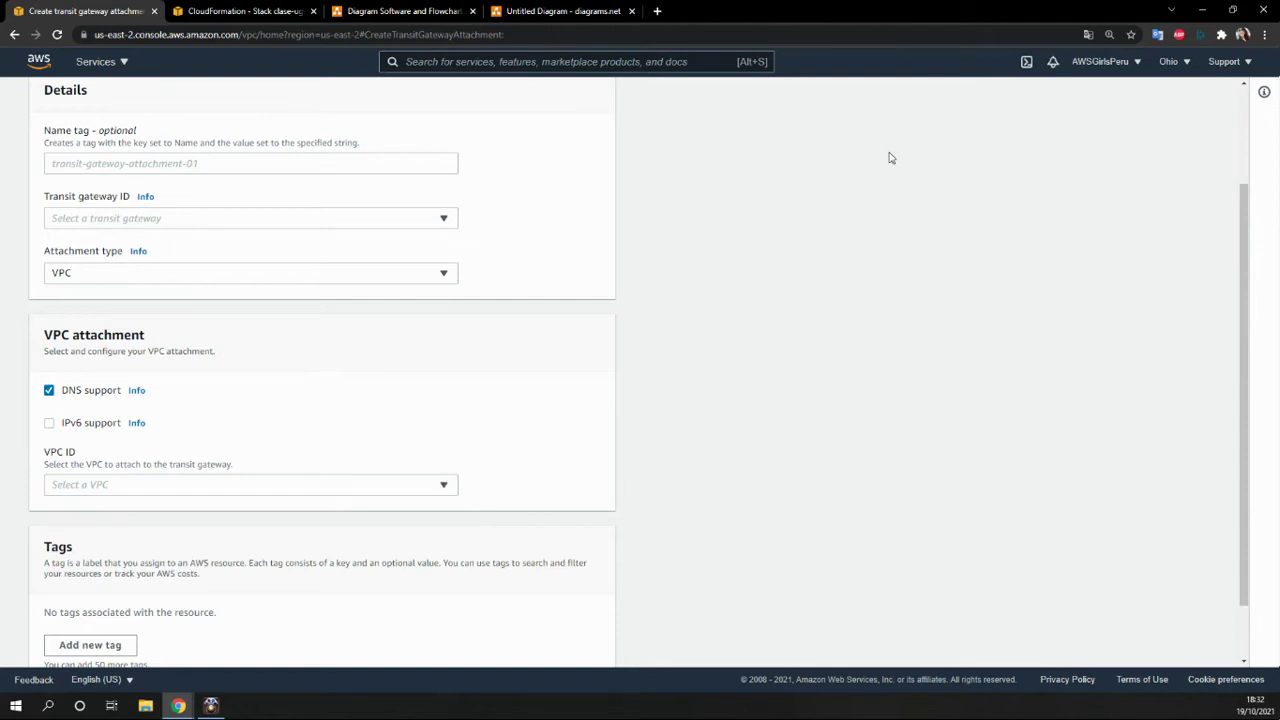
pyautogui.click(1176, 64)
pyautogui.click(1060, 98)
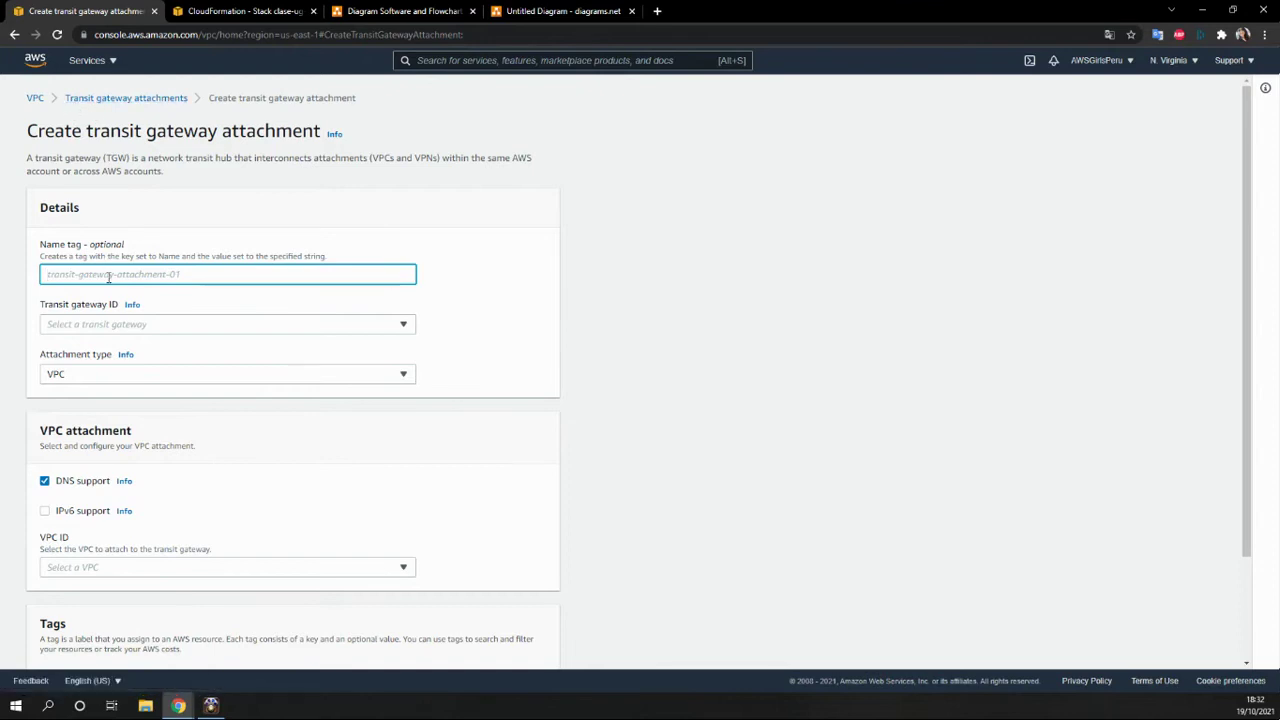
pyautogui.write('hola')
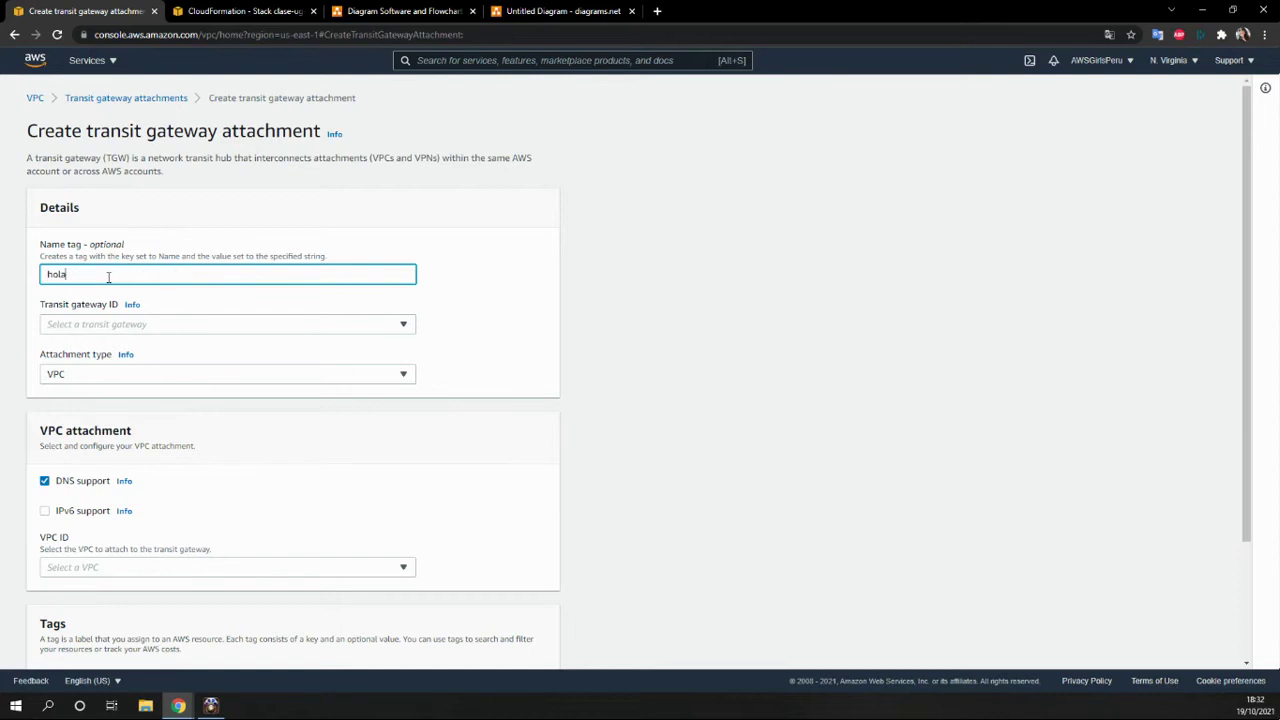
pyautogui.write('-panama-2')
pyautogui.click(127, 326)
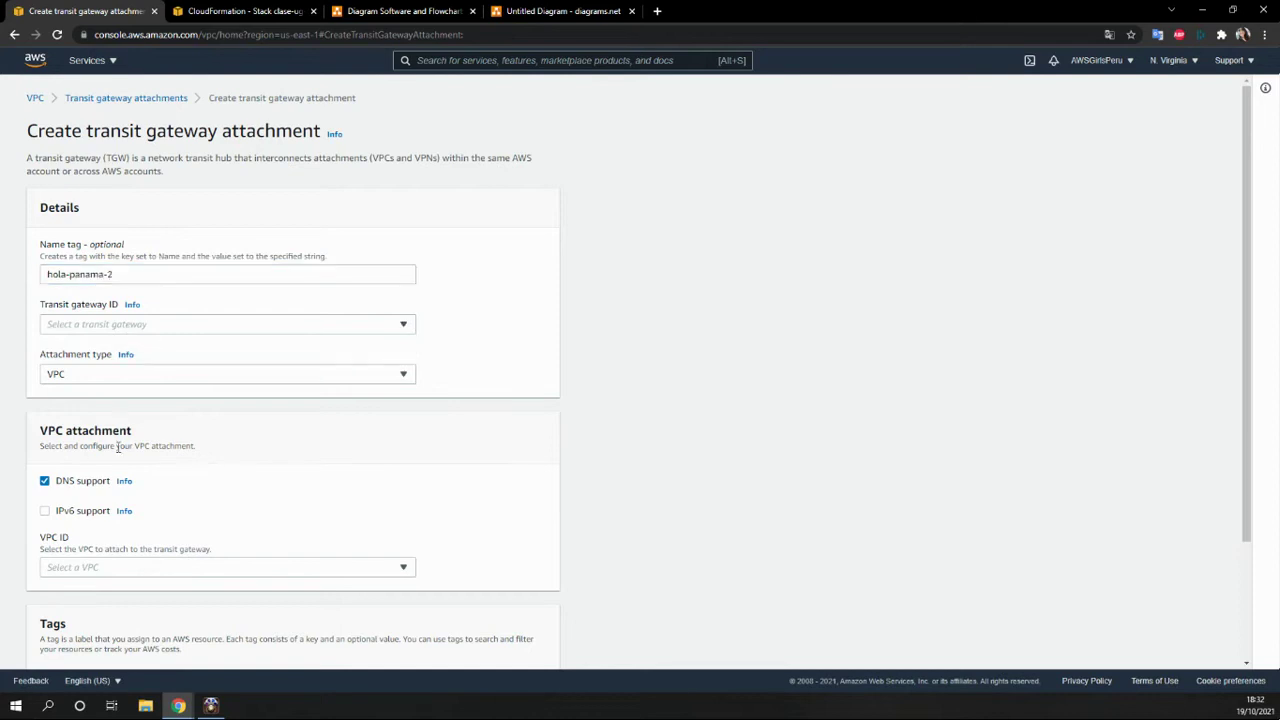
pyautogui.scroll(-2, 120, 450)
pyautogui.scroll(2, 126, 449)
# Step: Leave the attachment form and start a new transit gateway in N. Virginia with the name tag hola-panama
pyautogui.click(120, 99)
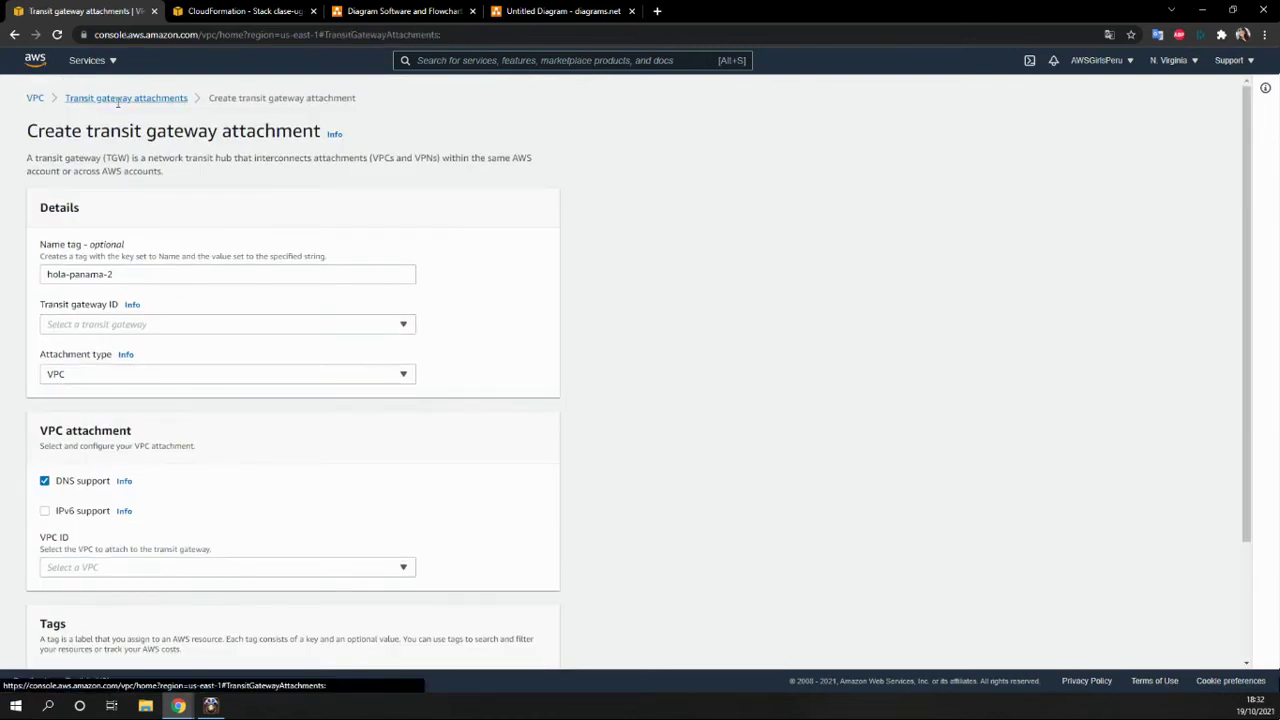
pyautogui.scroll(-5, 30, 620)
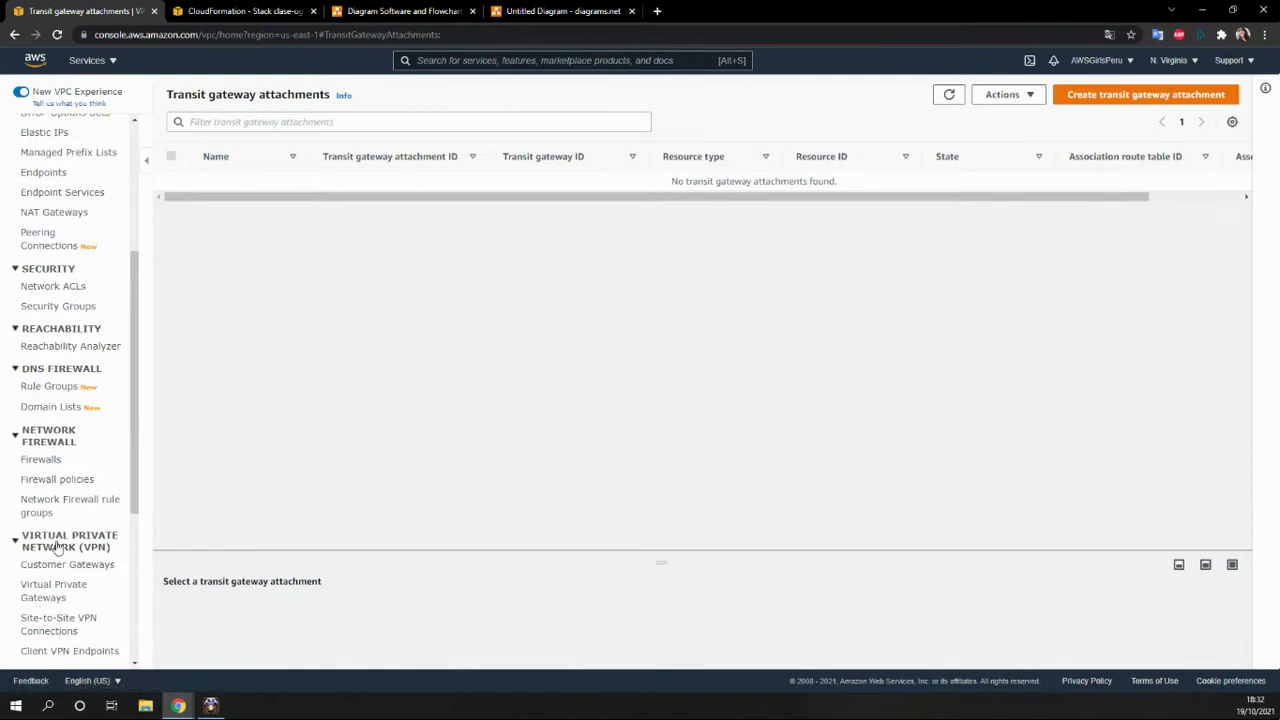
pyautogui.scroll(-2, 57, 548)
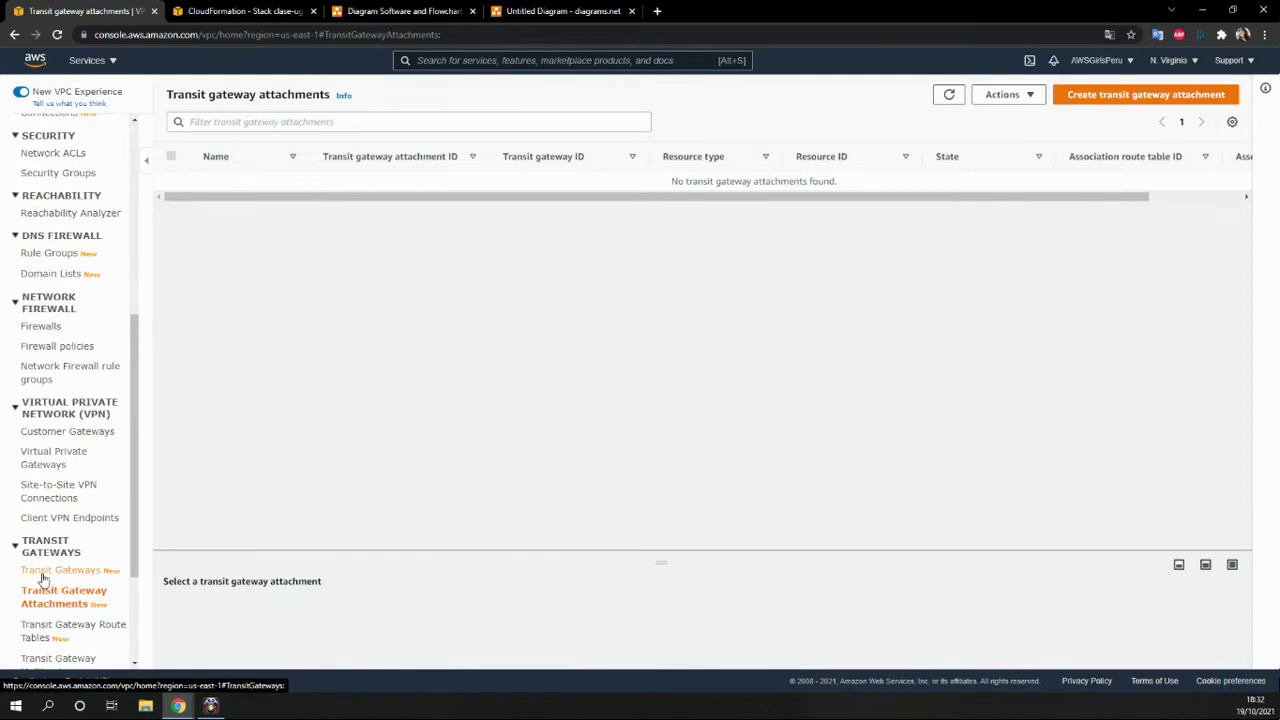
pyautogui.click(43, 572)
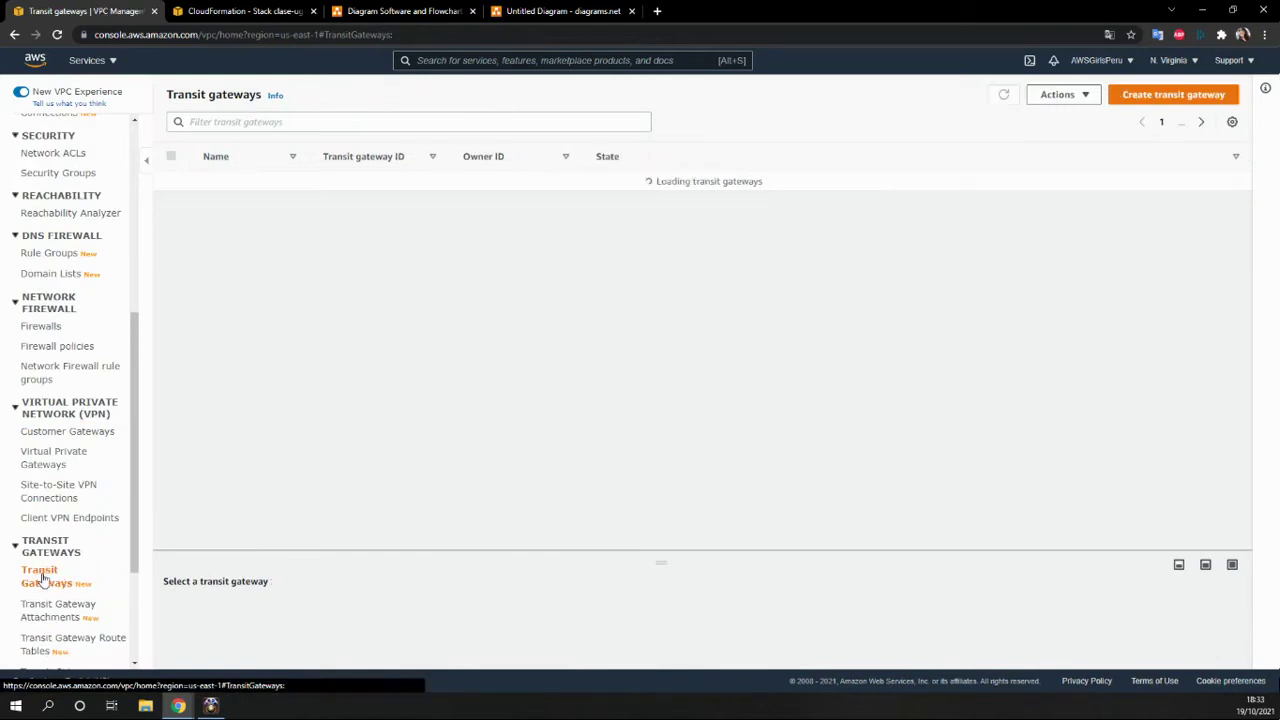
pyautogui.click(1138, 97)
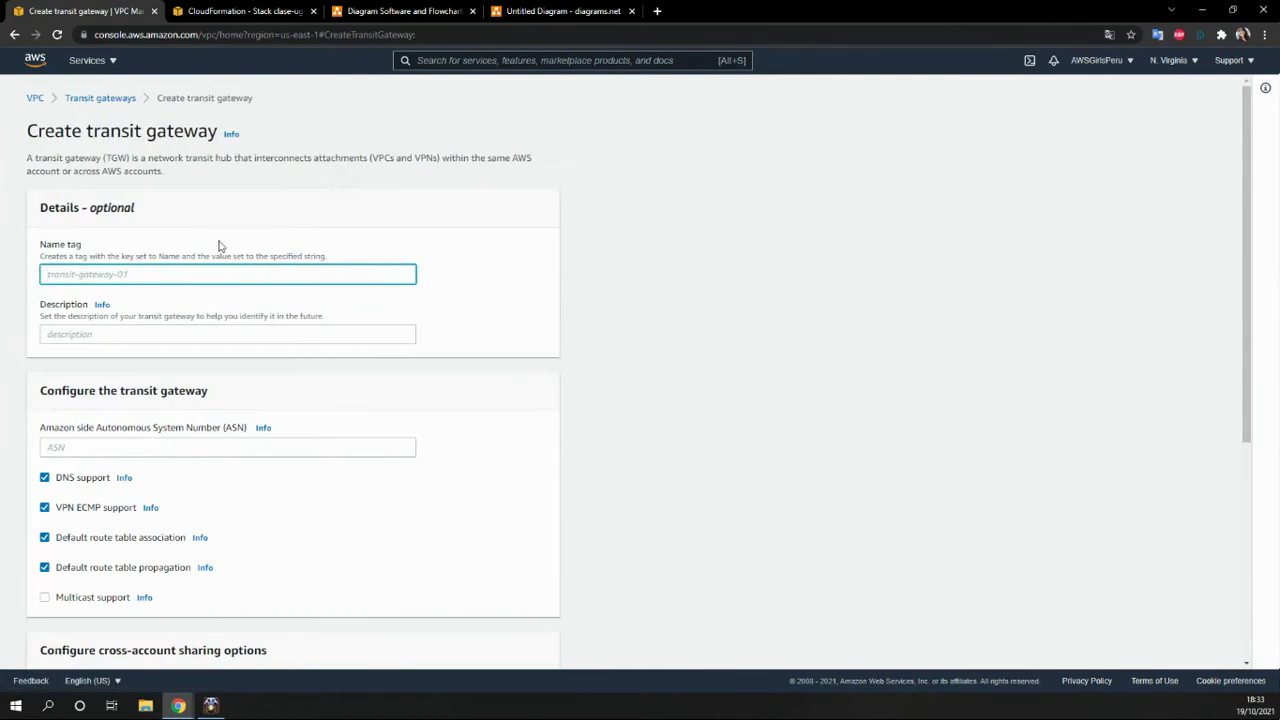
pyautogui.write('hola-panama')
# Step: Review the transit gateway's configuration options, create it with the default settings, and refresh the transit gateway list
pyautogui.scroll(-3, 117, 383)
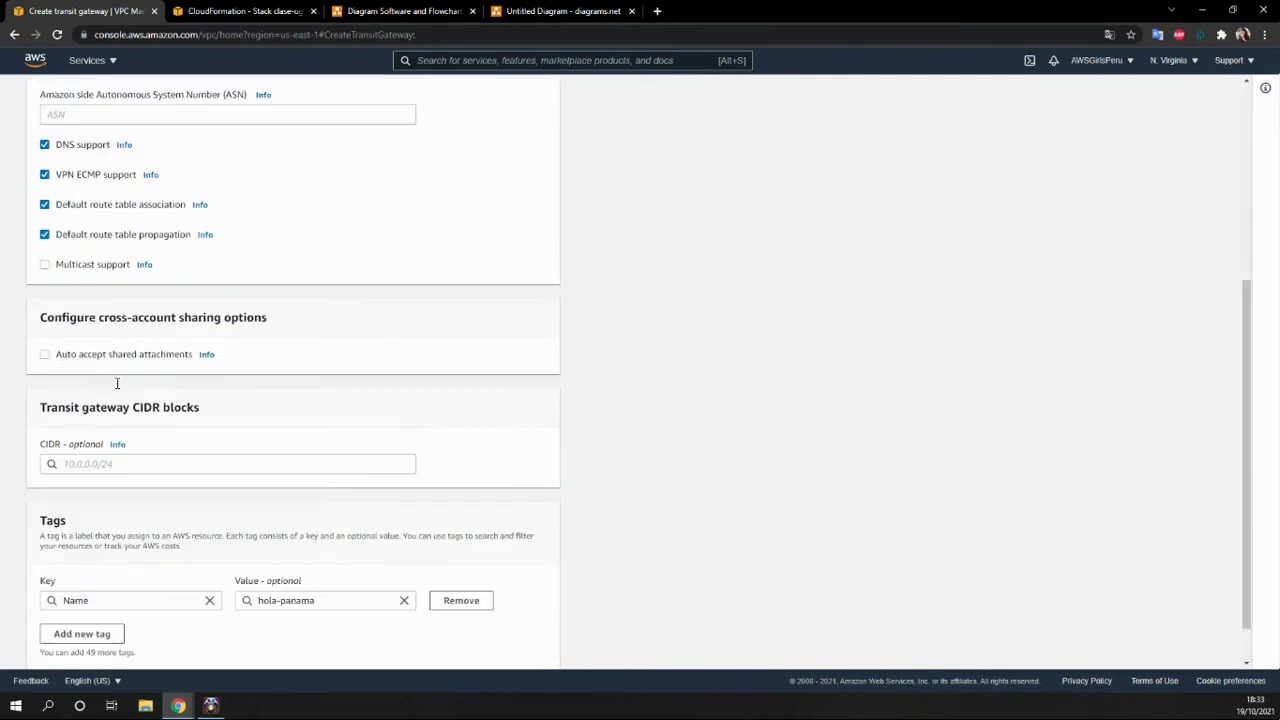
pyautogui.scroll(3, 117, 382)
pyautogui.scroll(-1, 117, 386)
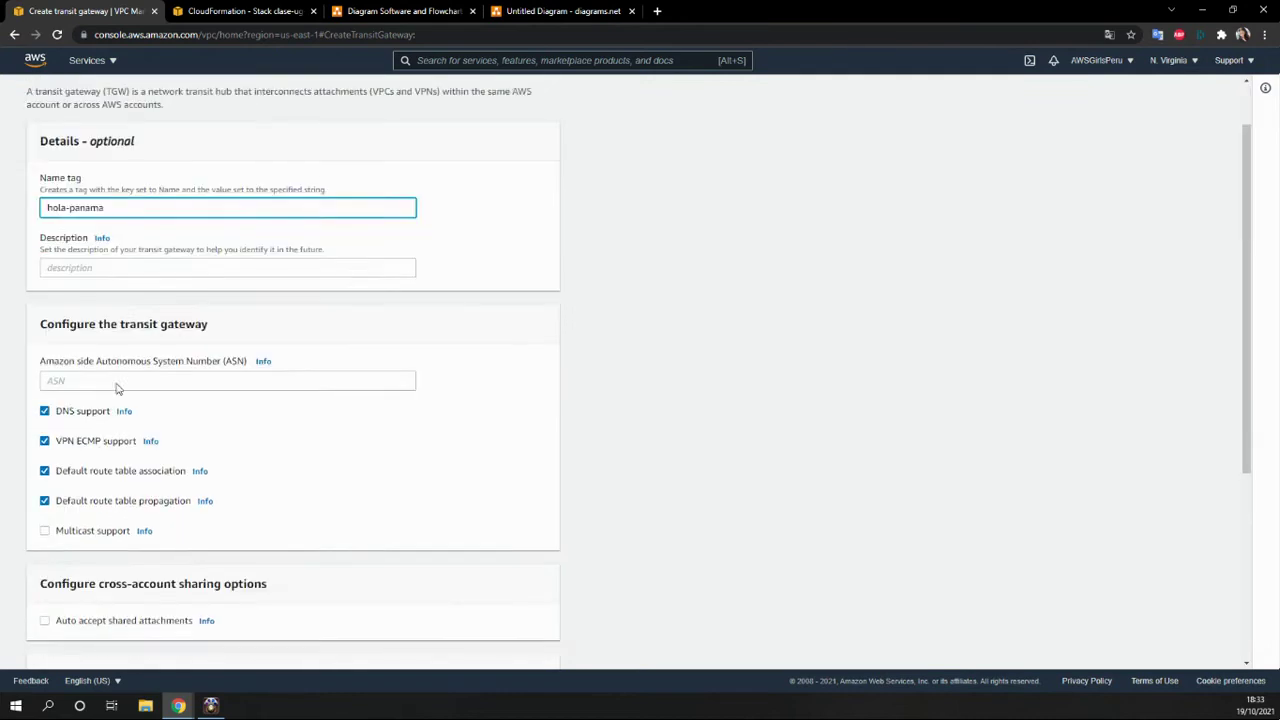
pyautogui.scroll(1, 117, 388)
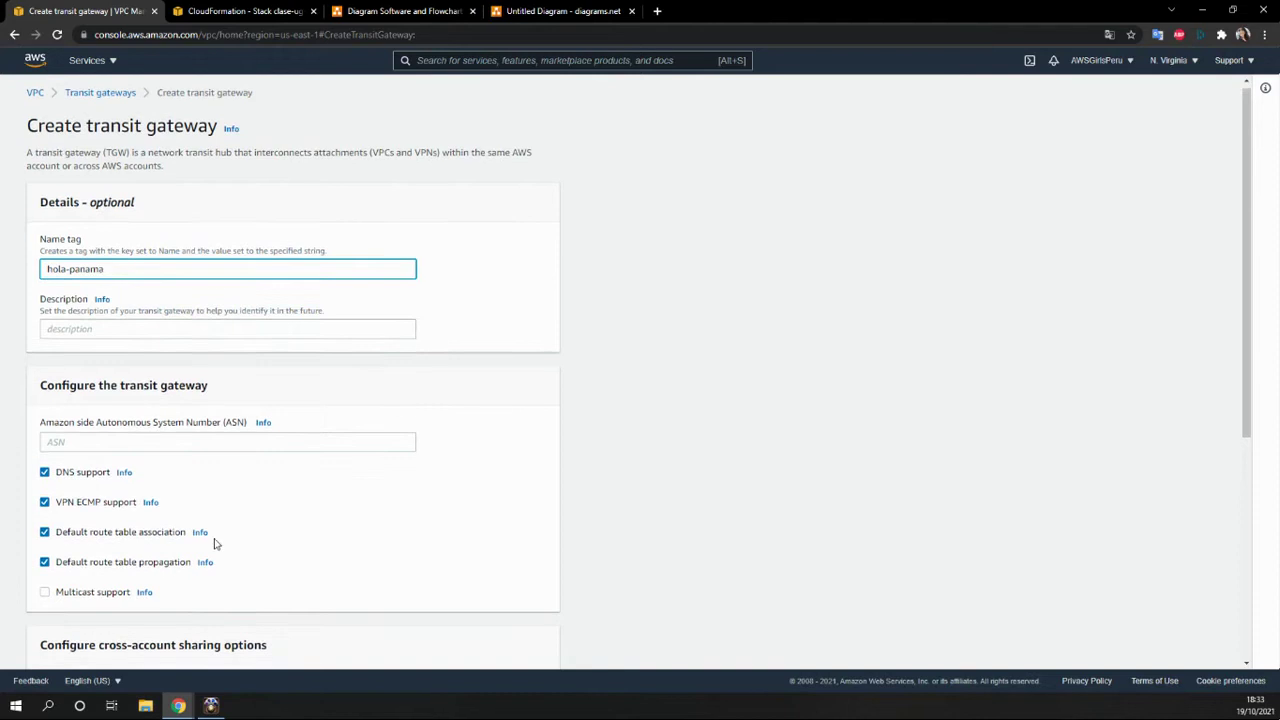
pyautogui.scroll(-1, 214, 543)
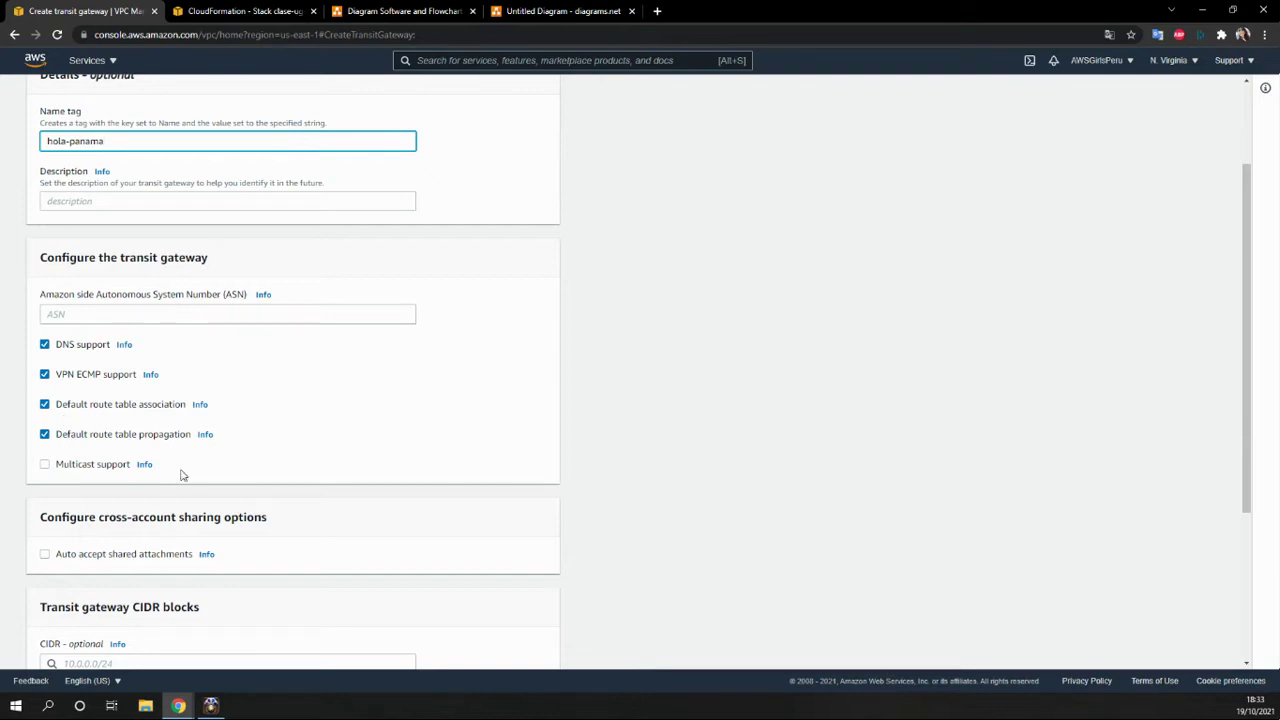
pyautogui.scroll(-1, 77, 391)
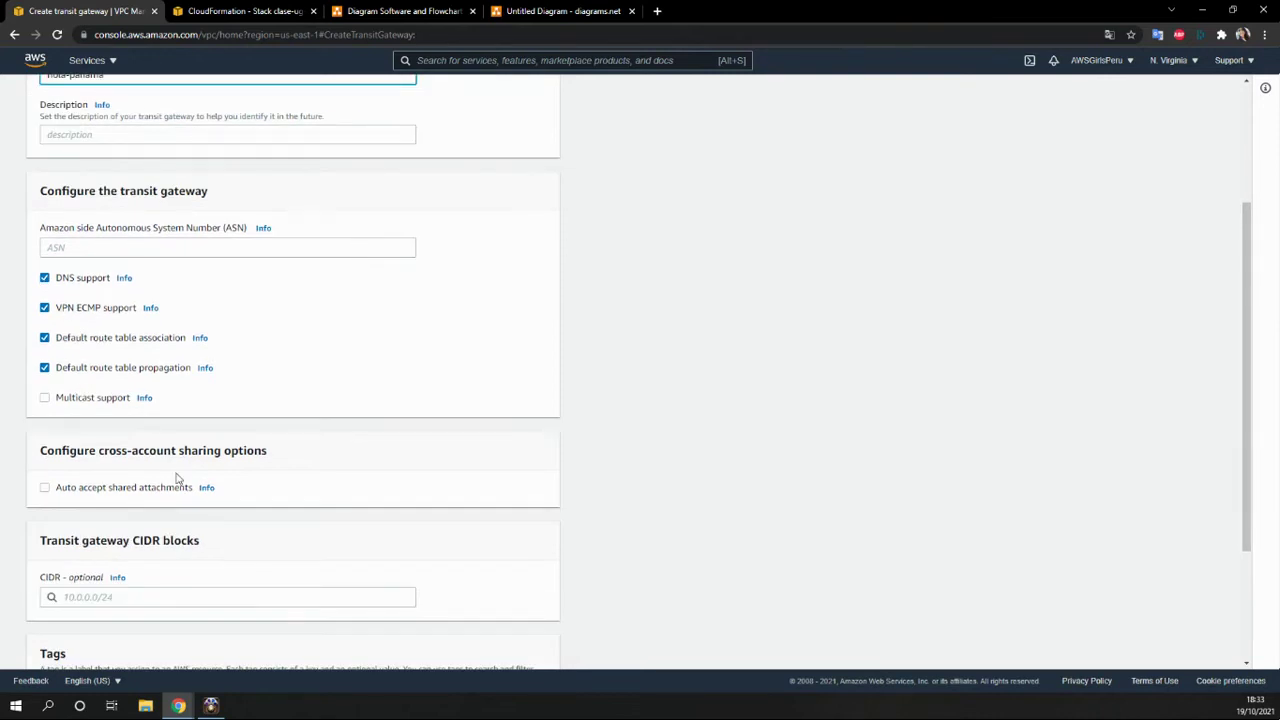
pyautogui.scroll(-2, 134, 466)
pyautogui.scroll(-1, 134, 466)
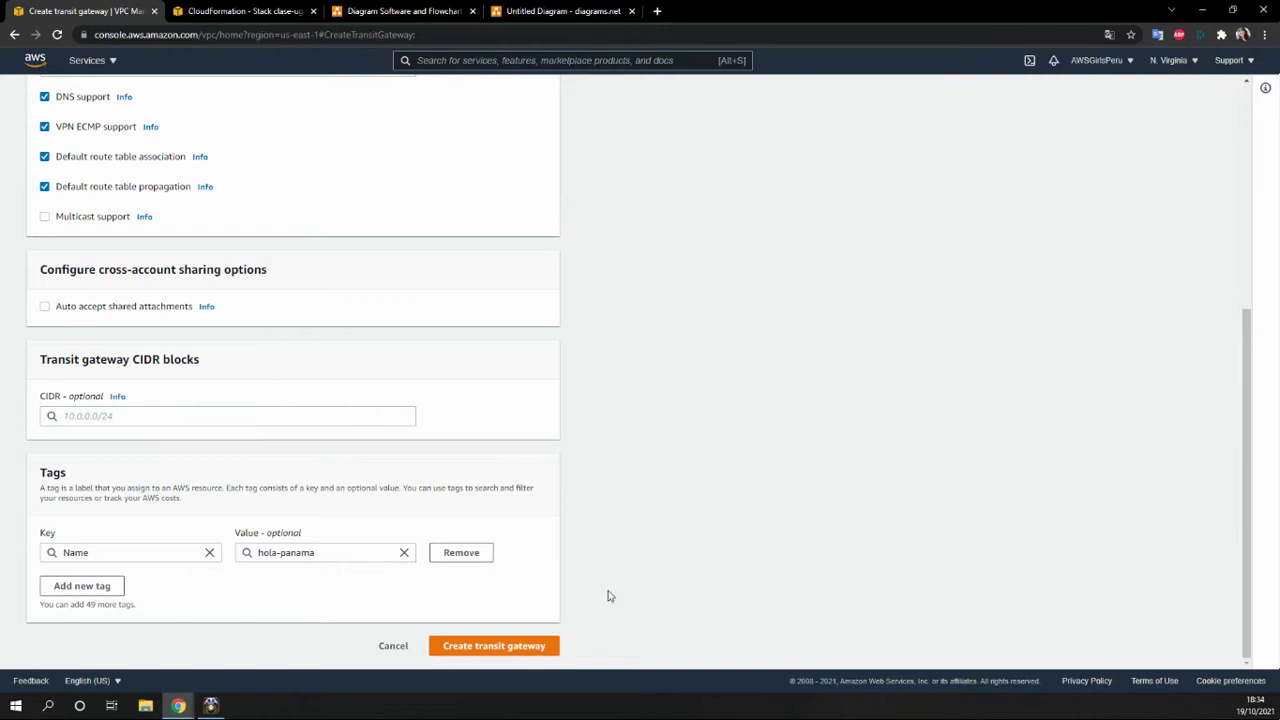
pyautogui.click(466, 652)
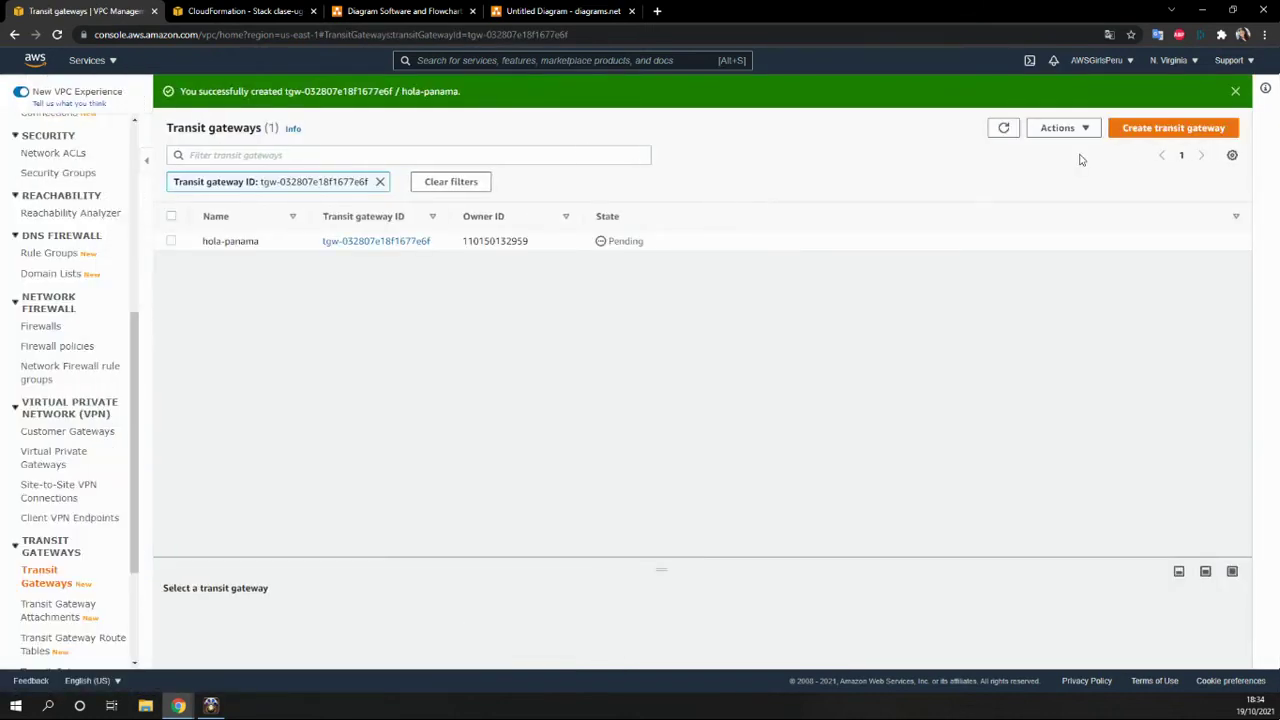
pyautogui.click(1003, 128)
# Step: Start a new transit gateway attachment in N. Virginia and check which transit gateways can be selected for it
pyautogui.scroll(-1, 52, 565)
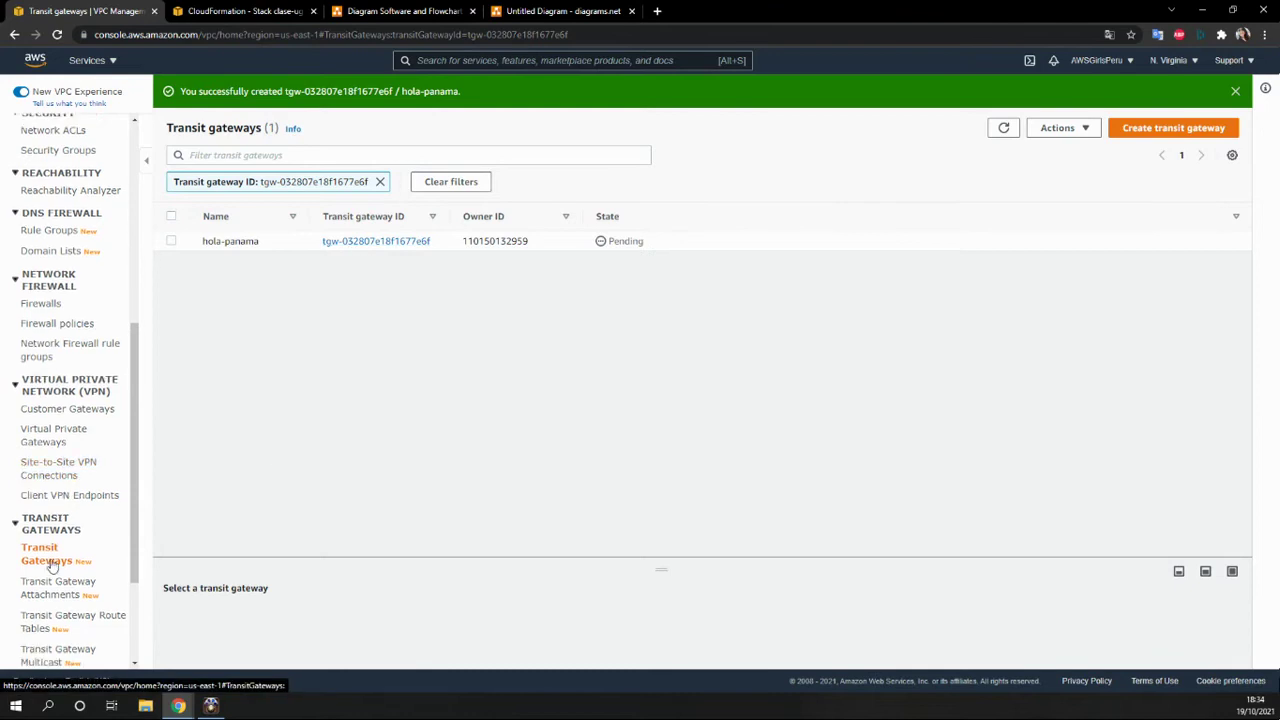
pyautogui.scroll(-1, 52, 565)
pyautogui.click(63, 476)
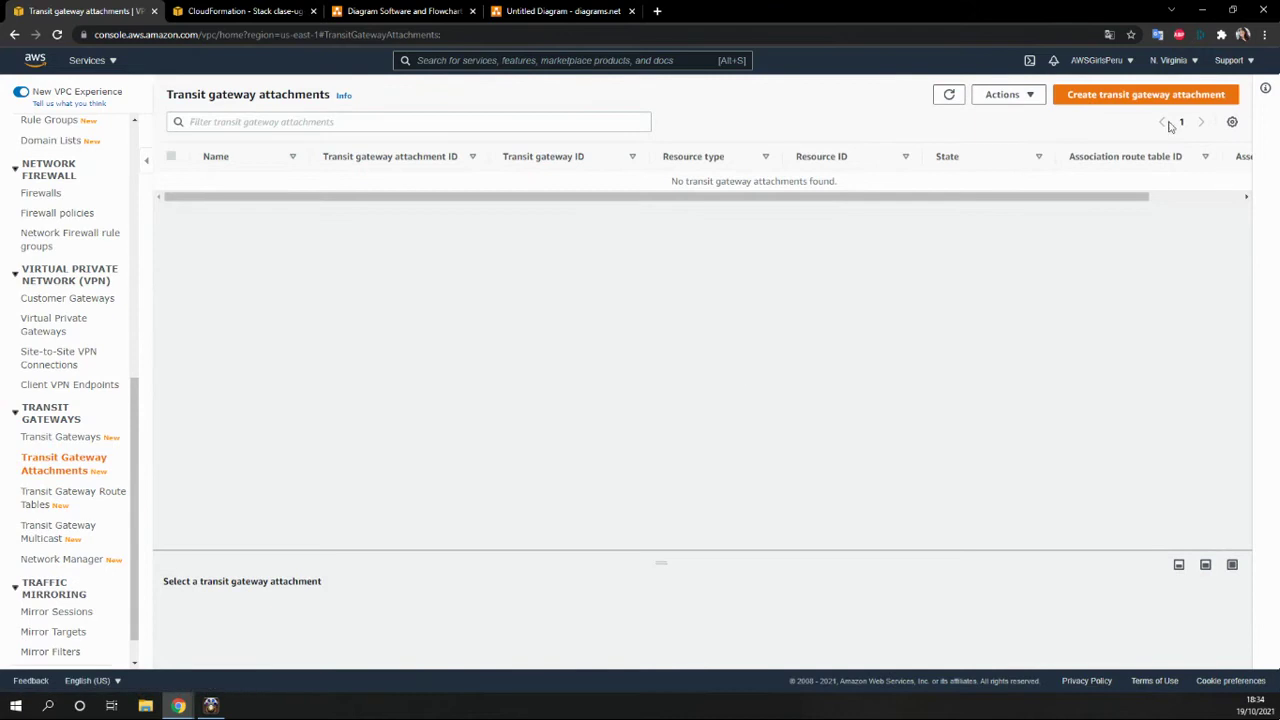
pyautogui.click(1122, 96)
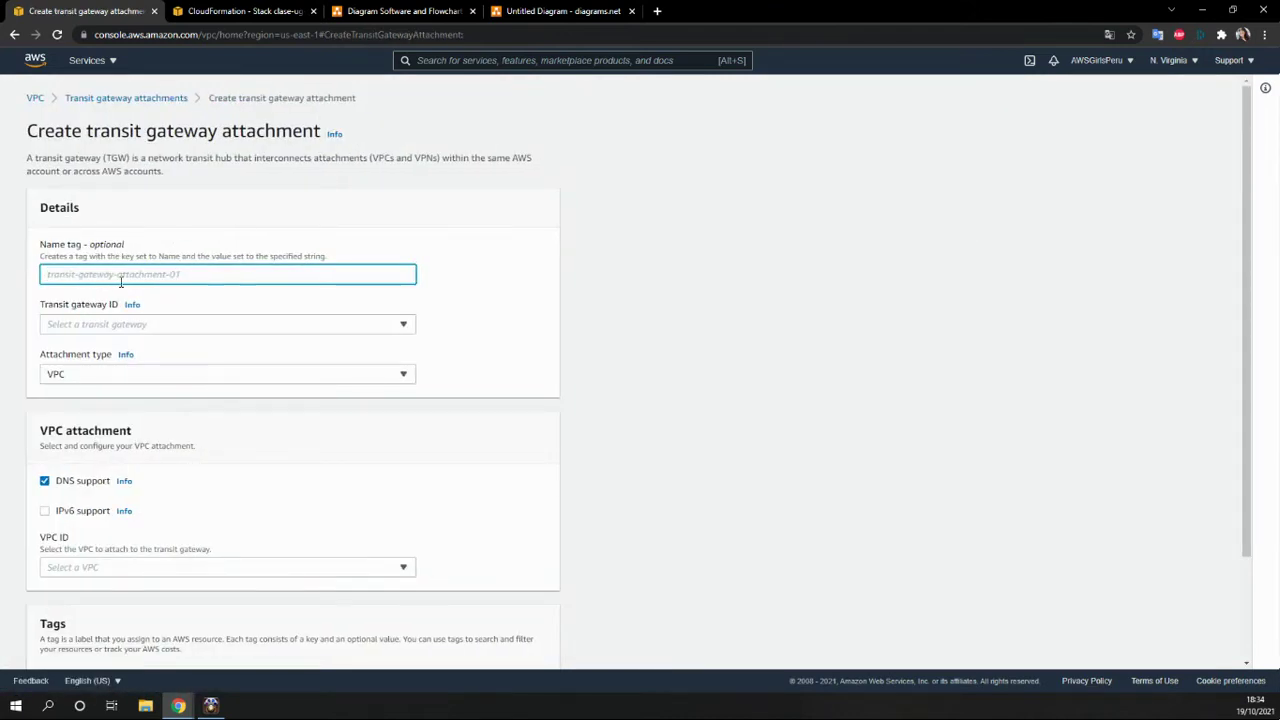
pyautogui.click(117, 328)
pyautogui.click(697, 271)
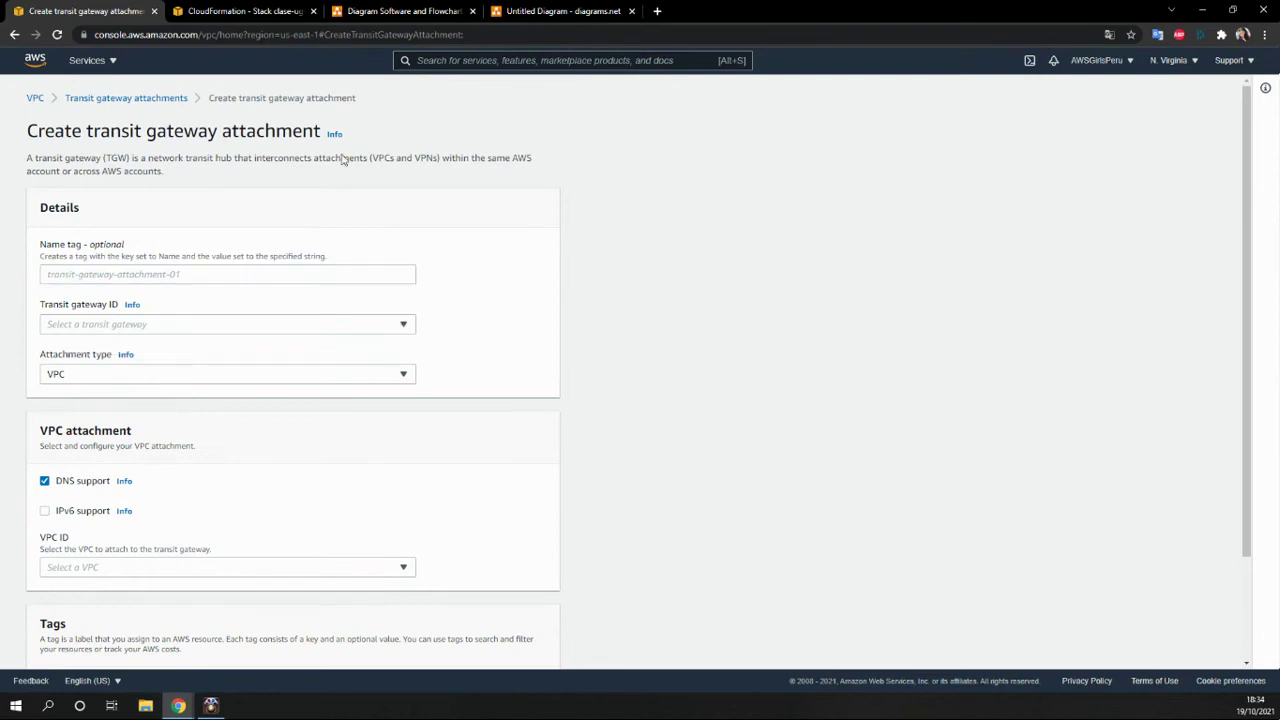
# Step: Leave the attachment form and start launching an EC2 instance with the Amazon Linux 2 AMI (64-bit x86) and the t2.micro type
pyautogui.click(110, 61)
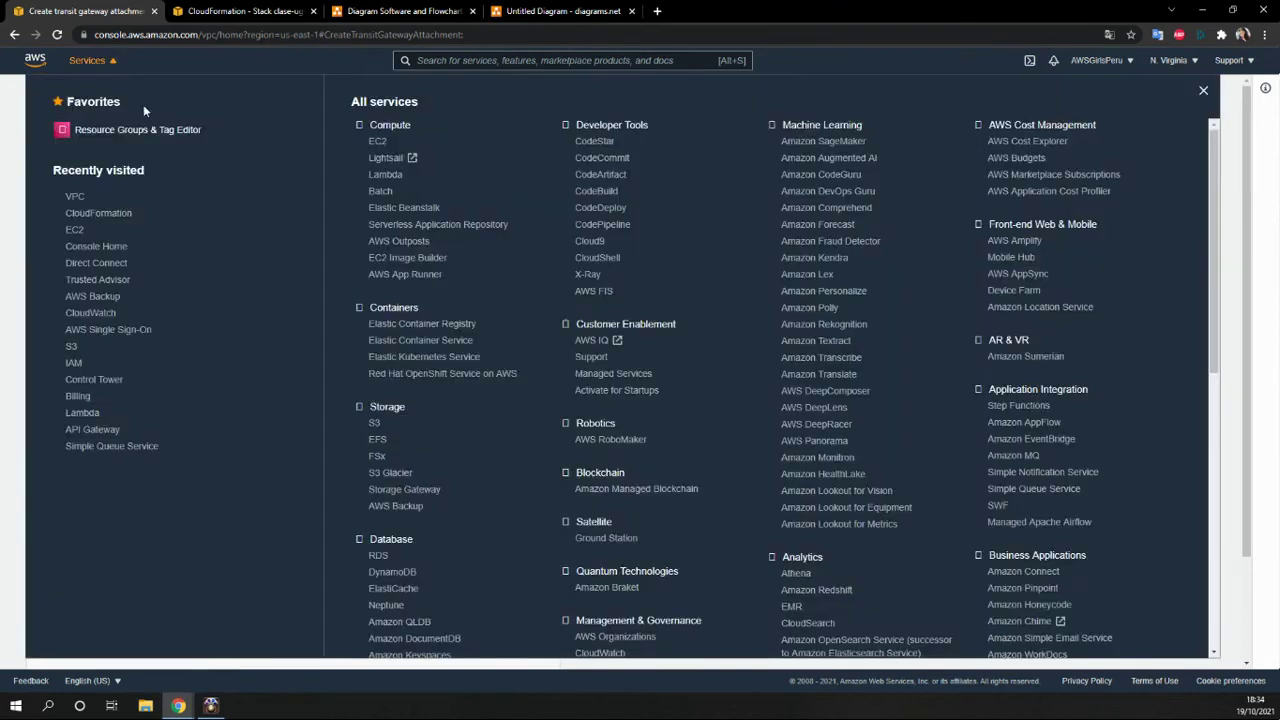
pyautogui.click(381, 143)
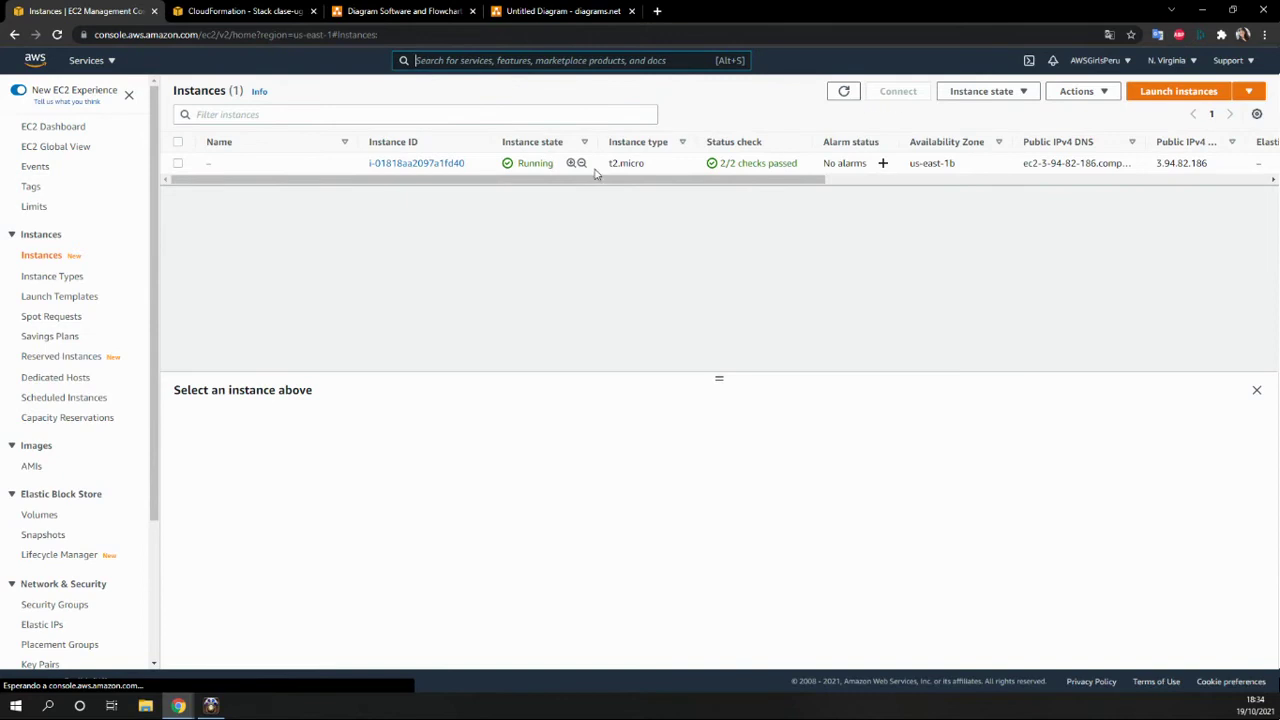
pyautogui.click(1146, 92)
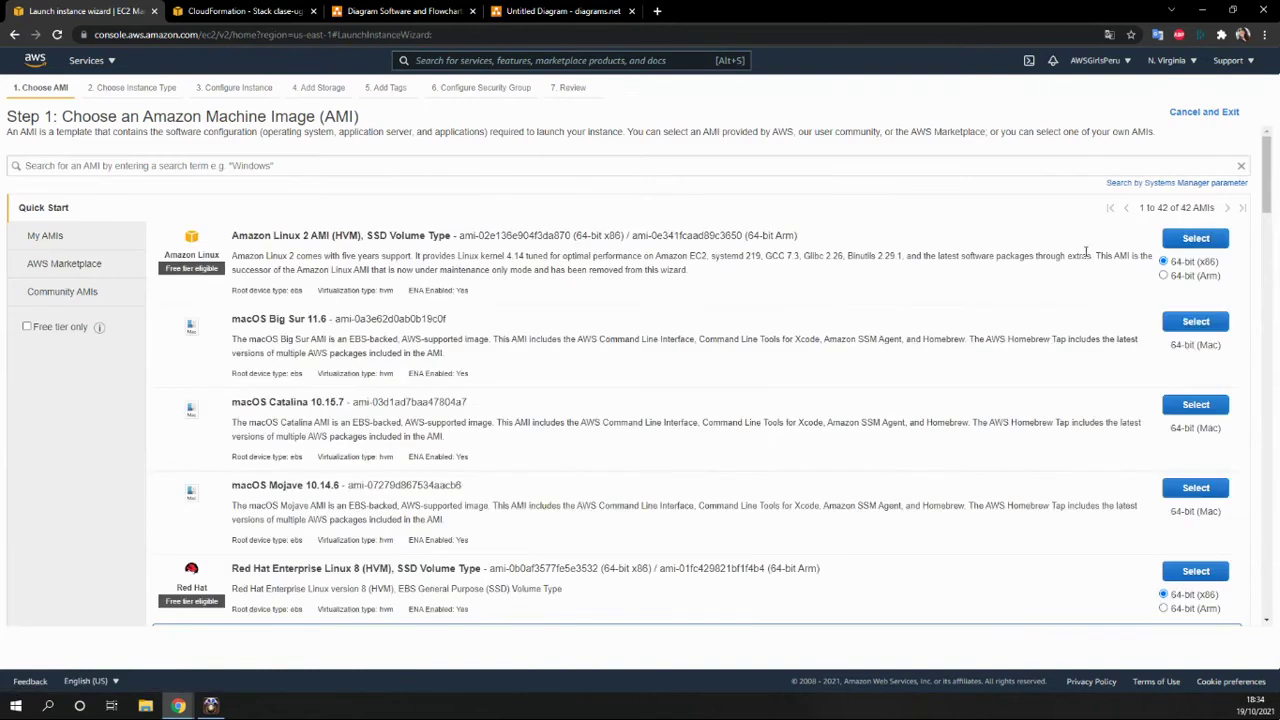
pyautogui.click(1206, 243)
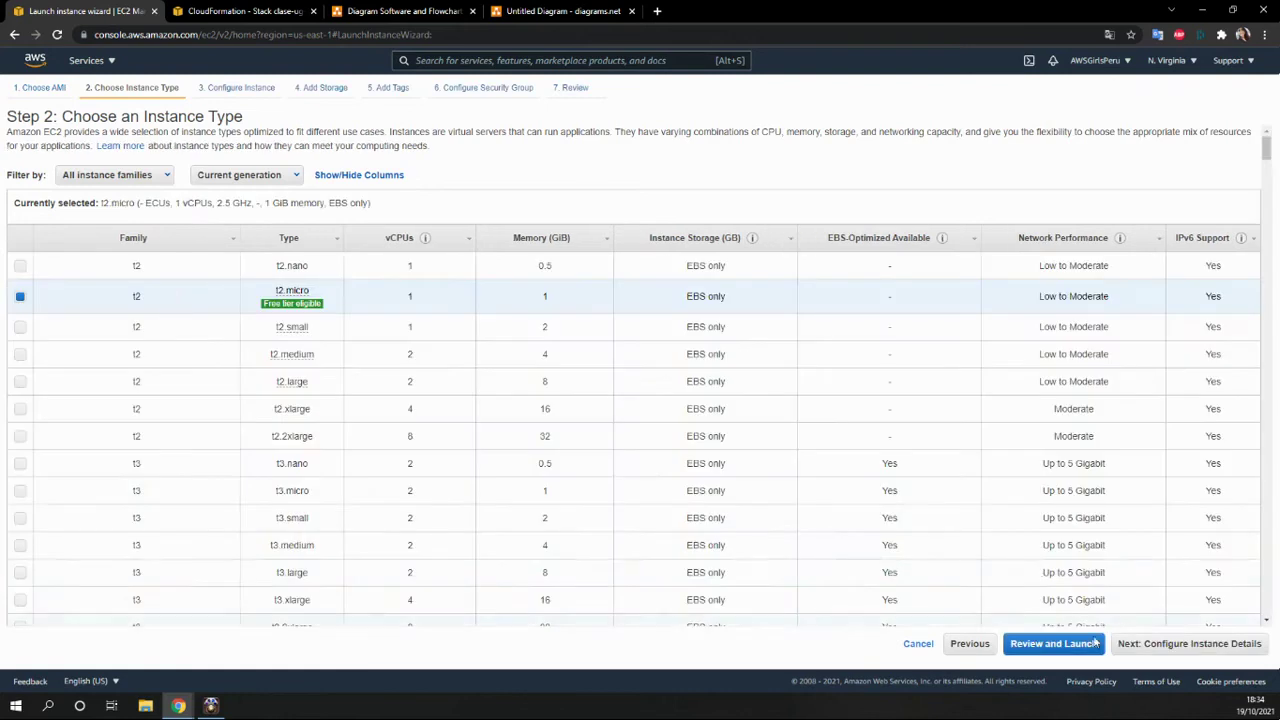
pyautogui.scroll(-5, 1045, 572)
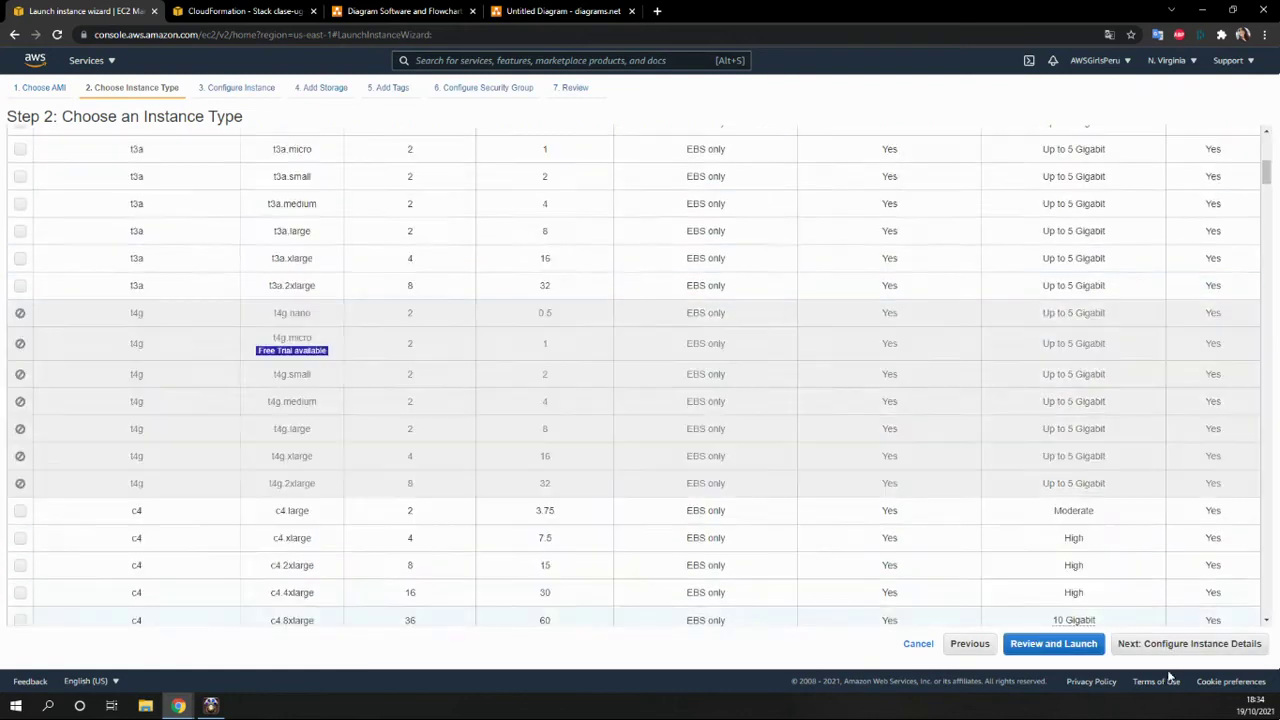
pyautogui.click(1185, 644)
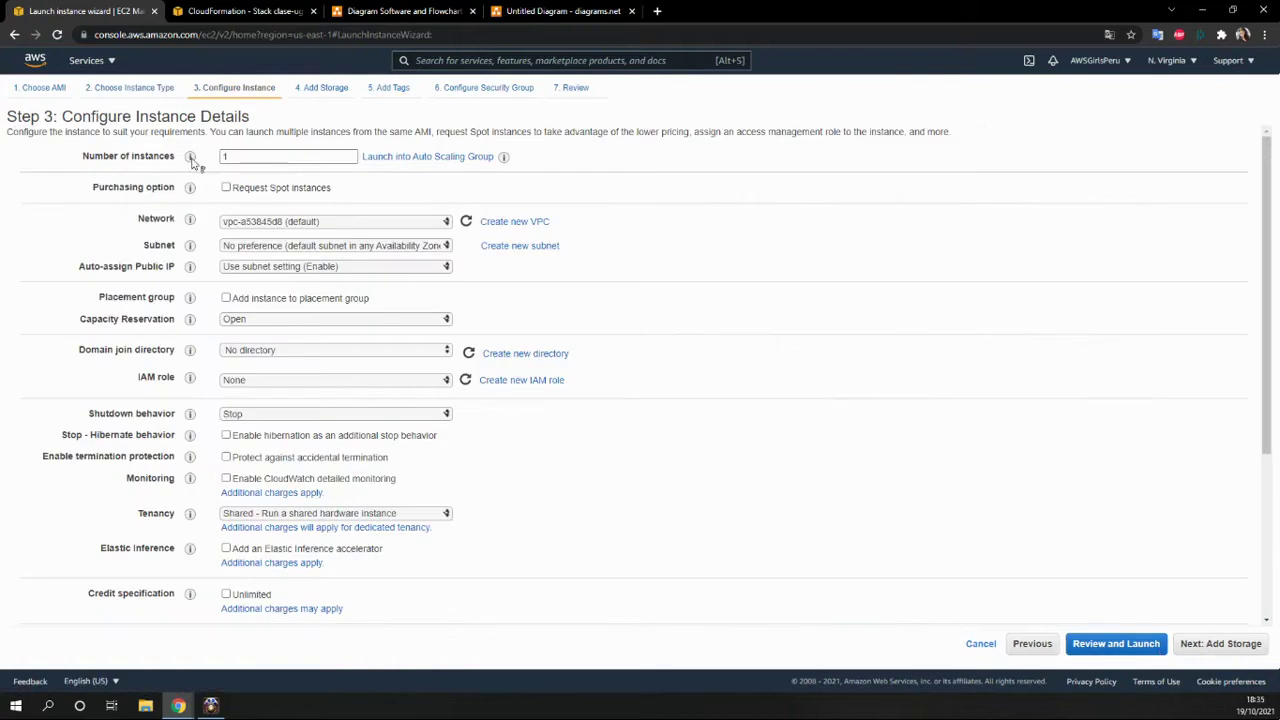
# Step: Set the instance's network to the prood VPC and review the remaining instance details, leaving them at their defaults
pyautogui.click(268, 220)
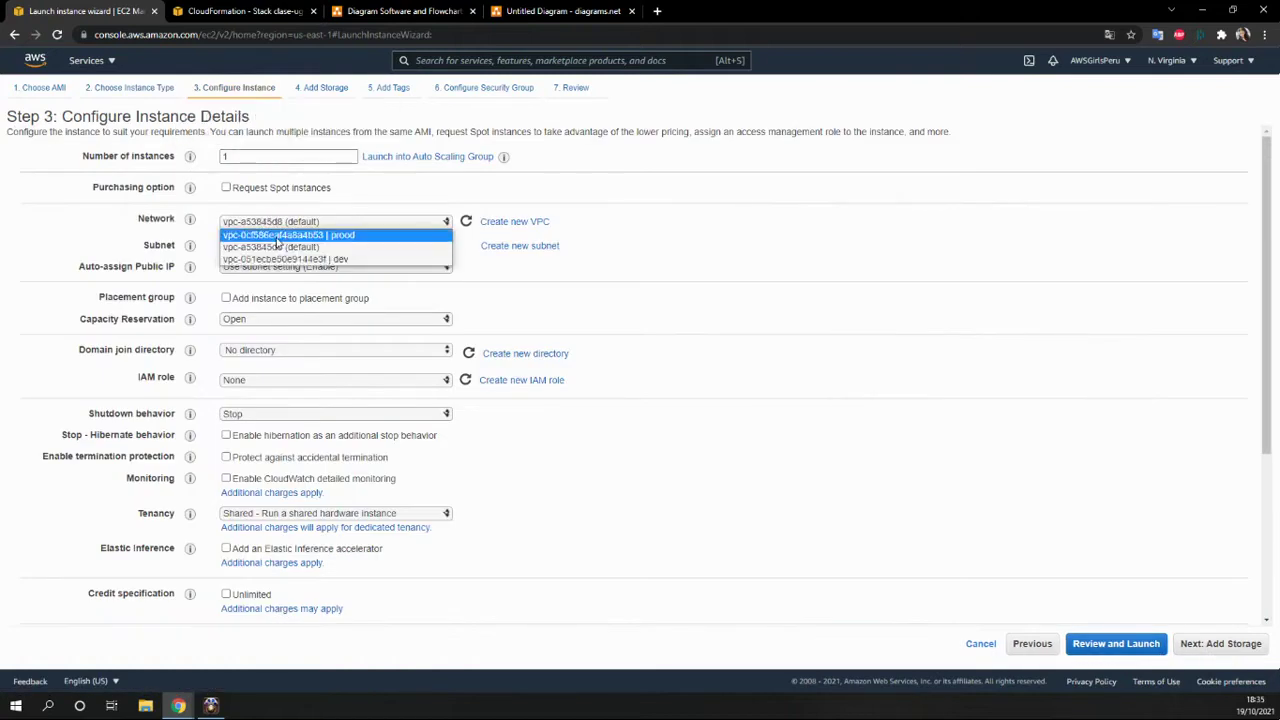
pyautogui.click(268, 236)
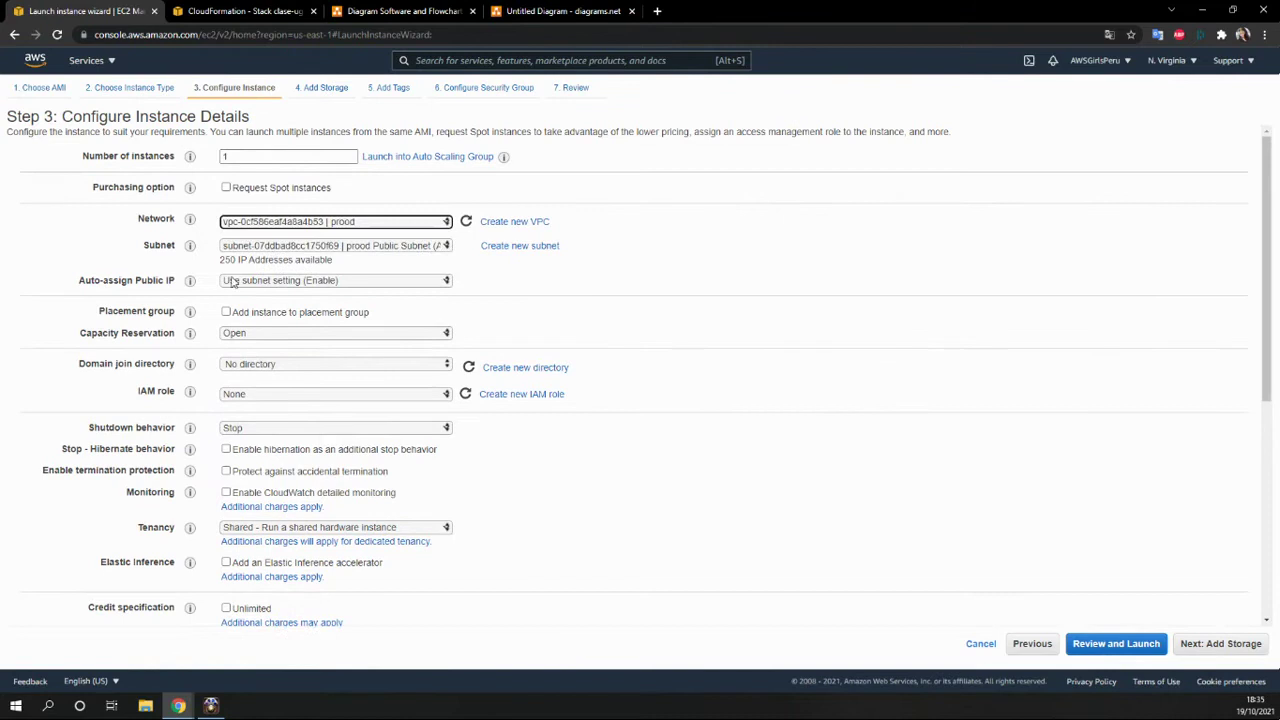
pyautogui.scroll(-1, 243, 338)
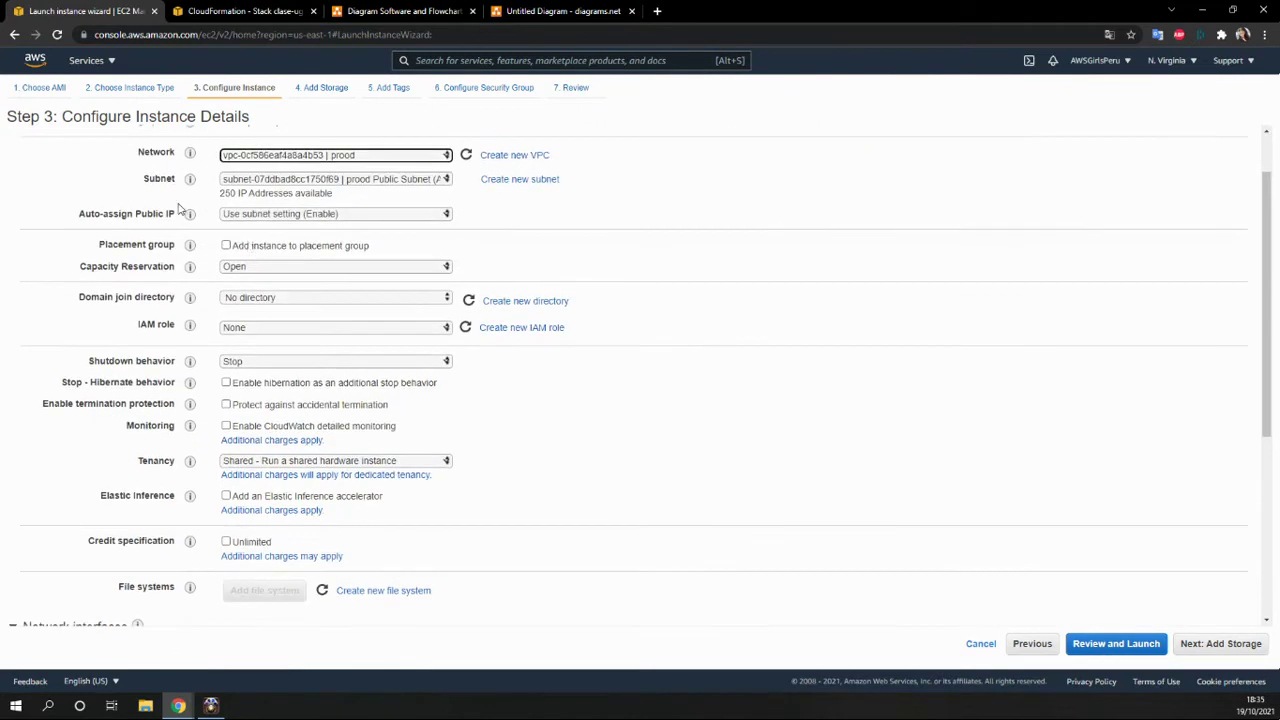
pyautogui.scroll(-1, 352, 400)
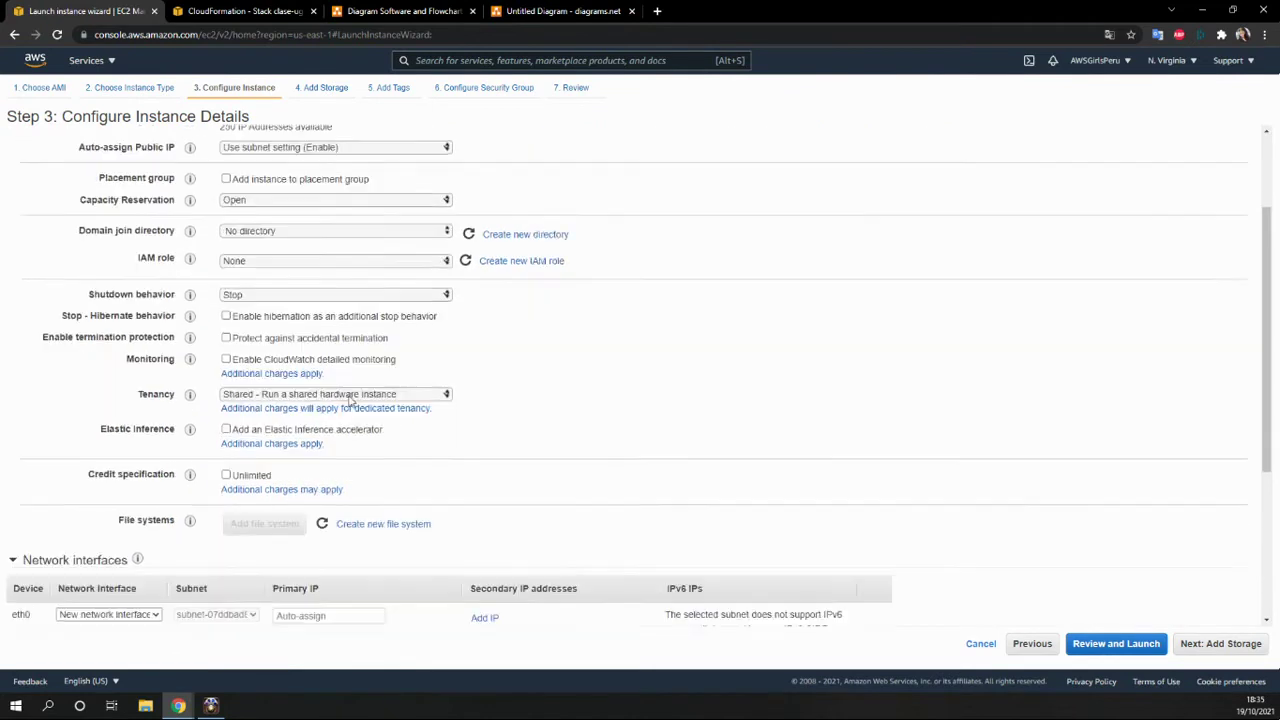
pyautogui.scroll(-1, 352, 400)
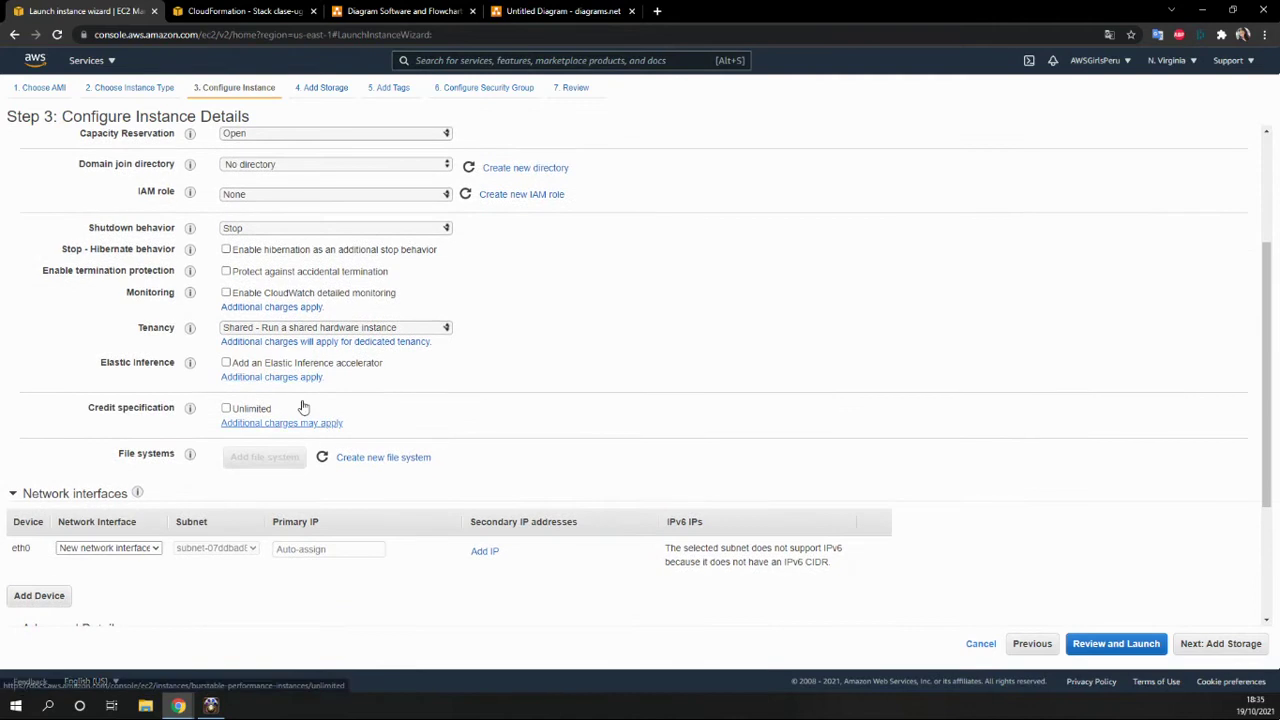
pyautogui.moveTo(192, 455)
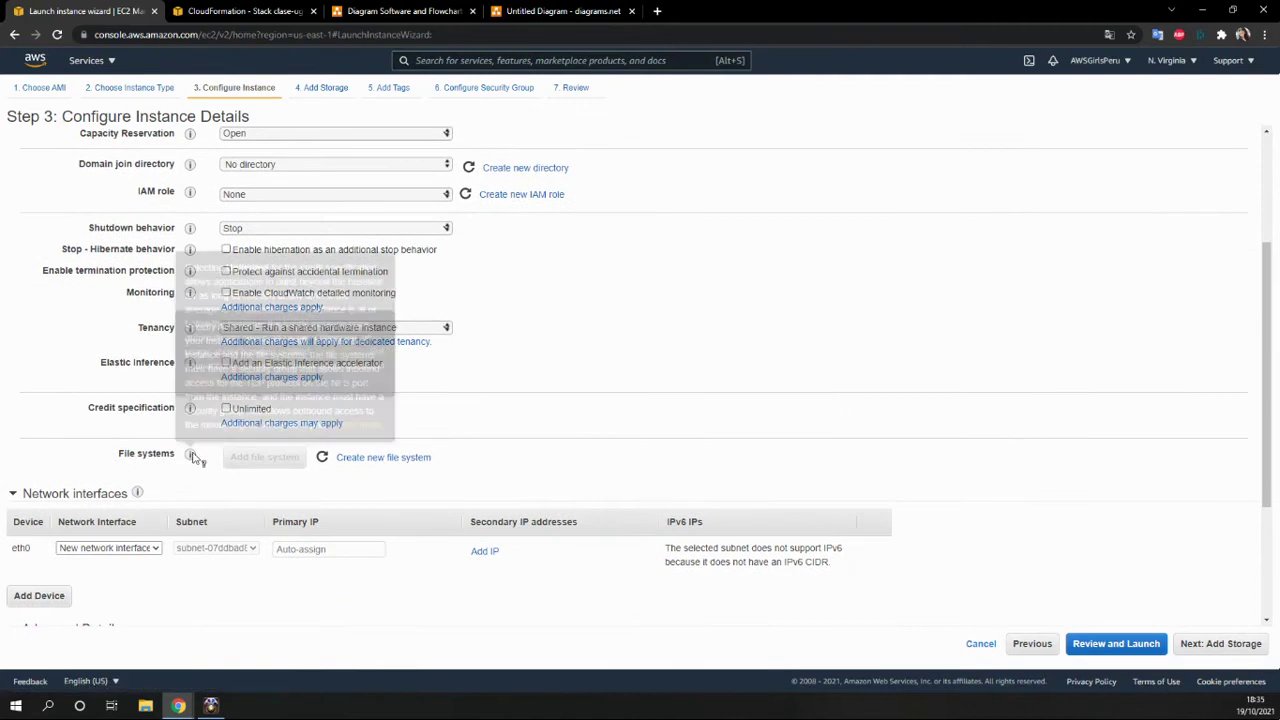
# Step: Accept the default storage without adding tags, and name the new security group hola-panama-sg
pyautogui.click(1207, 649)
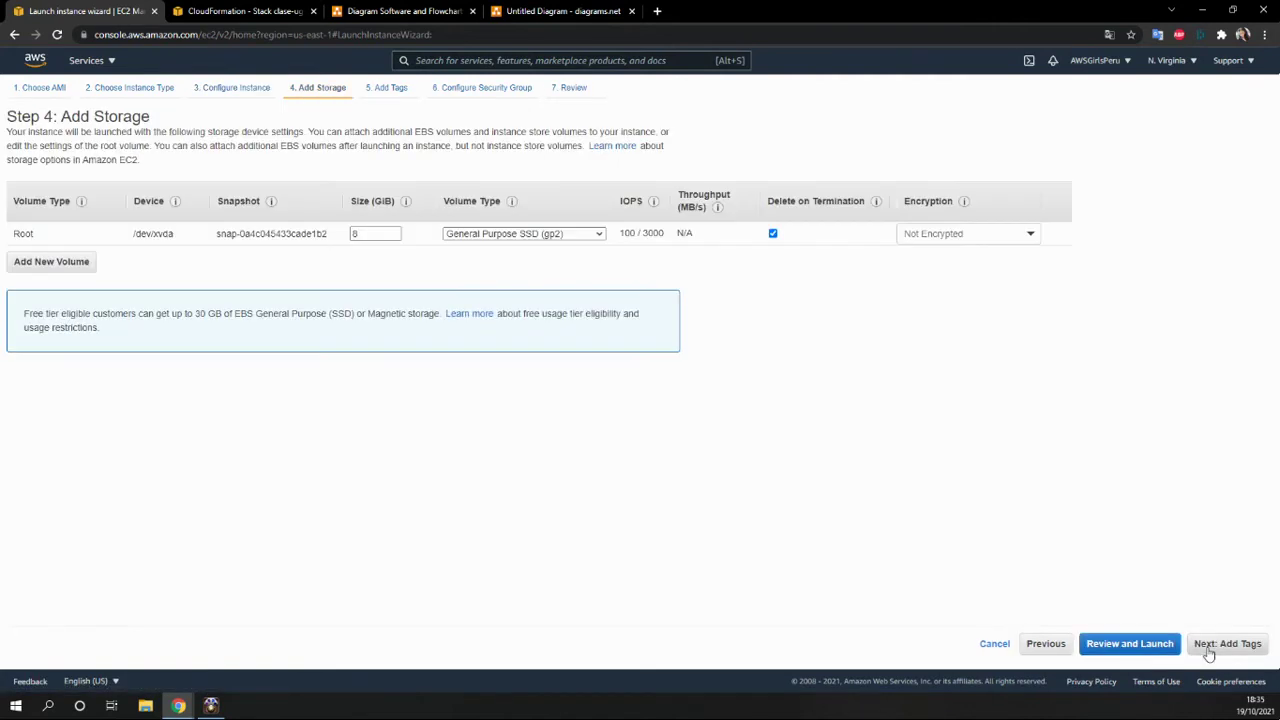
pyautogui.click(1209, 649)
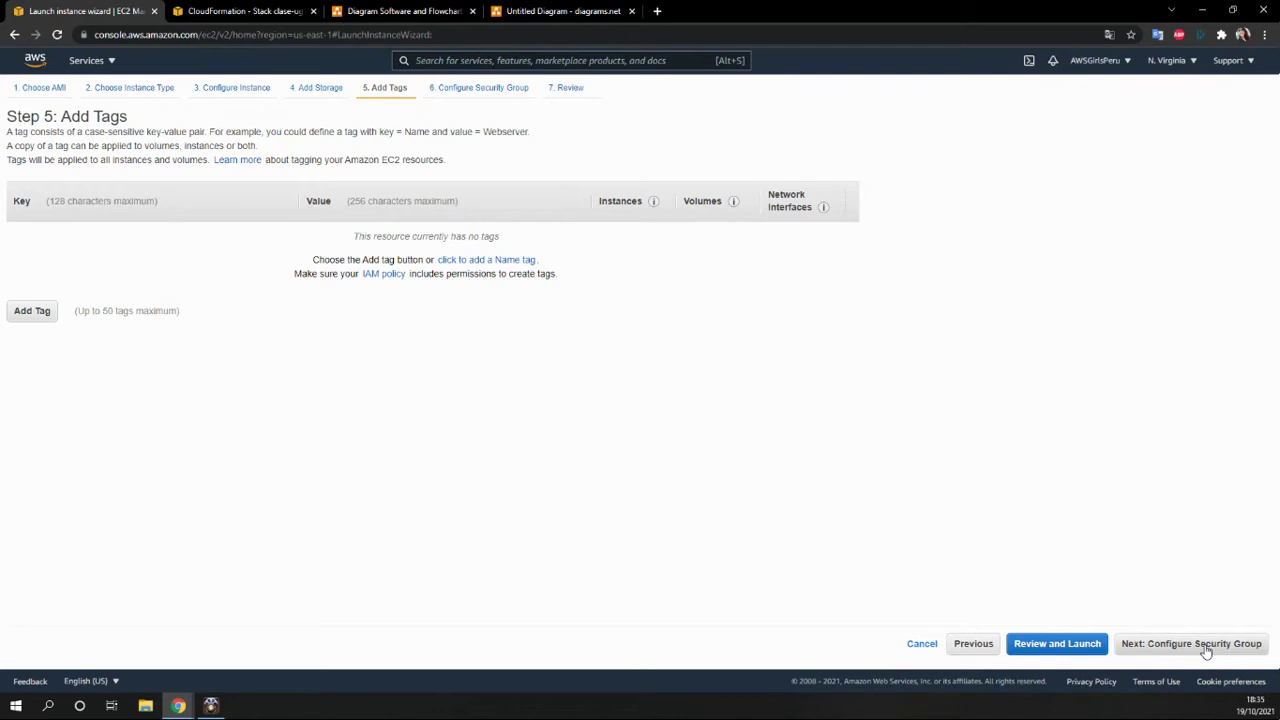
pyautogui.click(1206, 648)
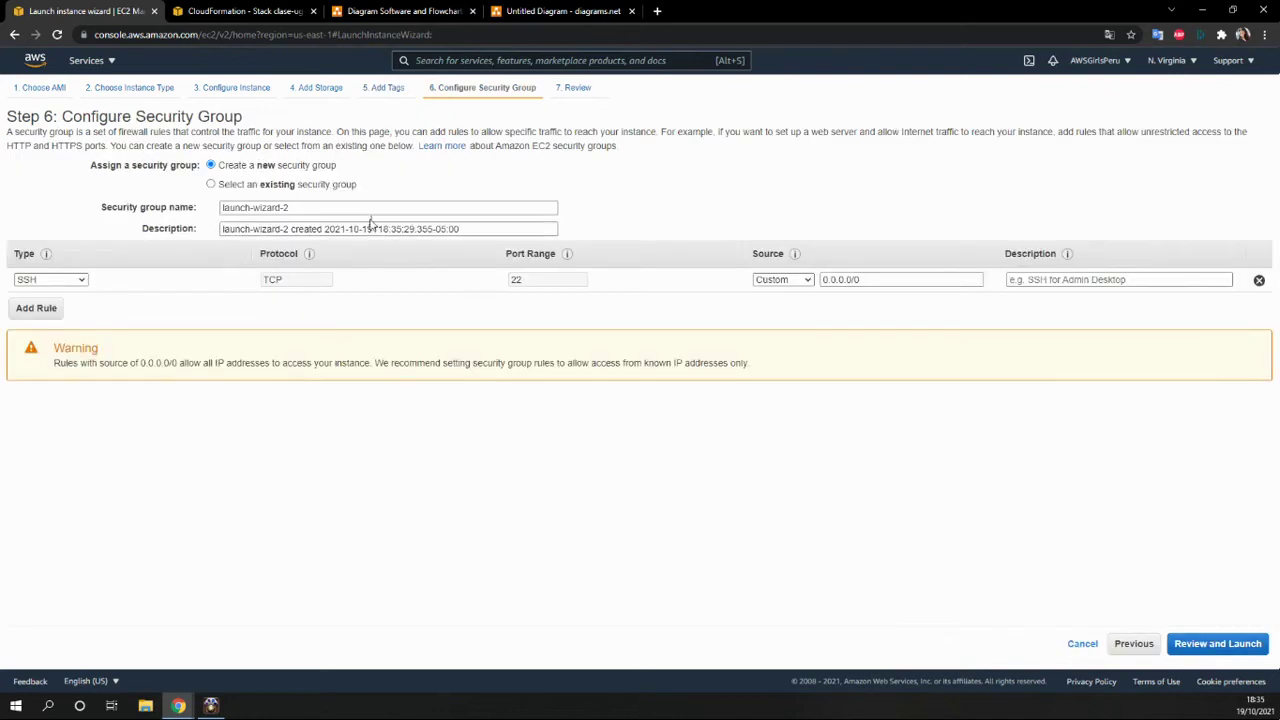
pyautogui.click(294, 208)
pyautogui.doubleClick(294, 208)
pyautogui.tripleClick(294, 208)
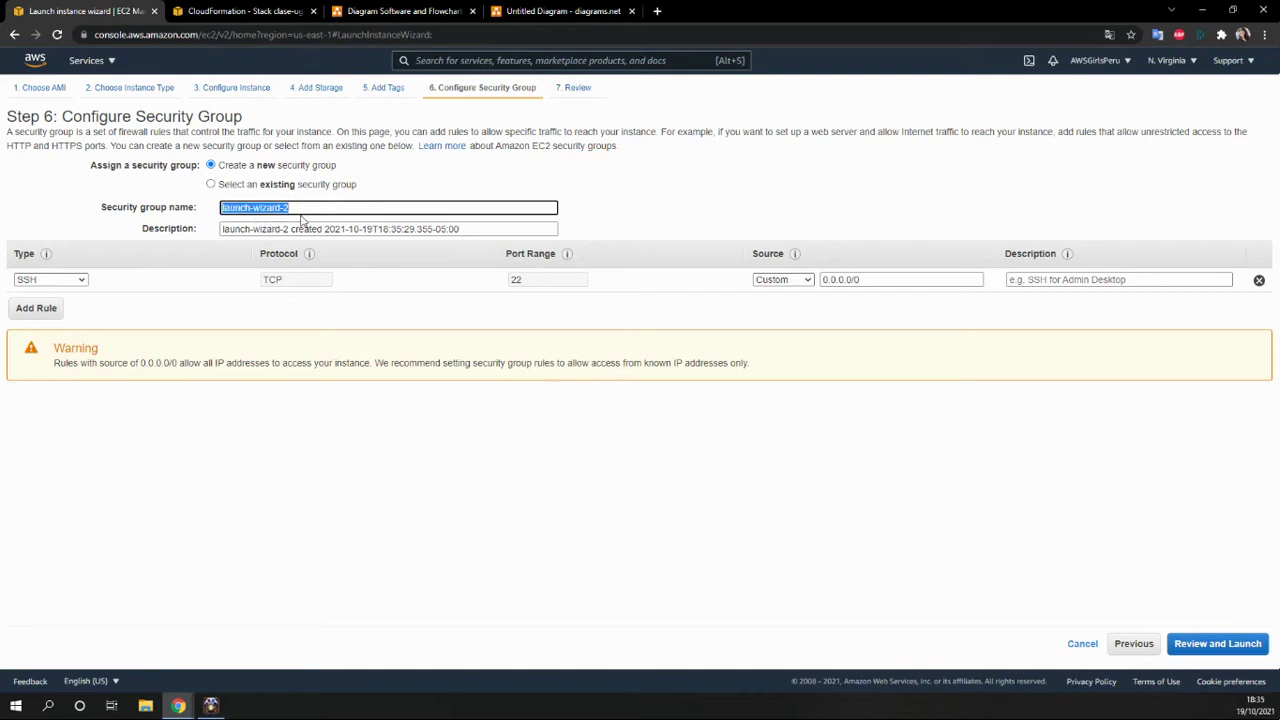
pyautogui.write('hola-panama-sg')
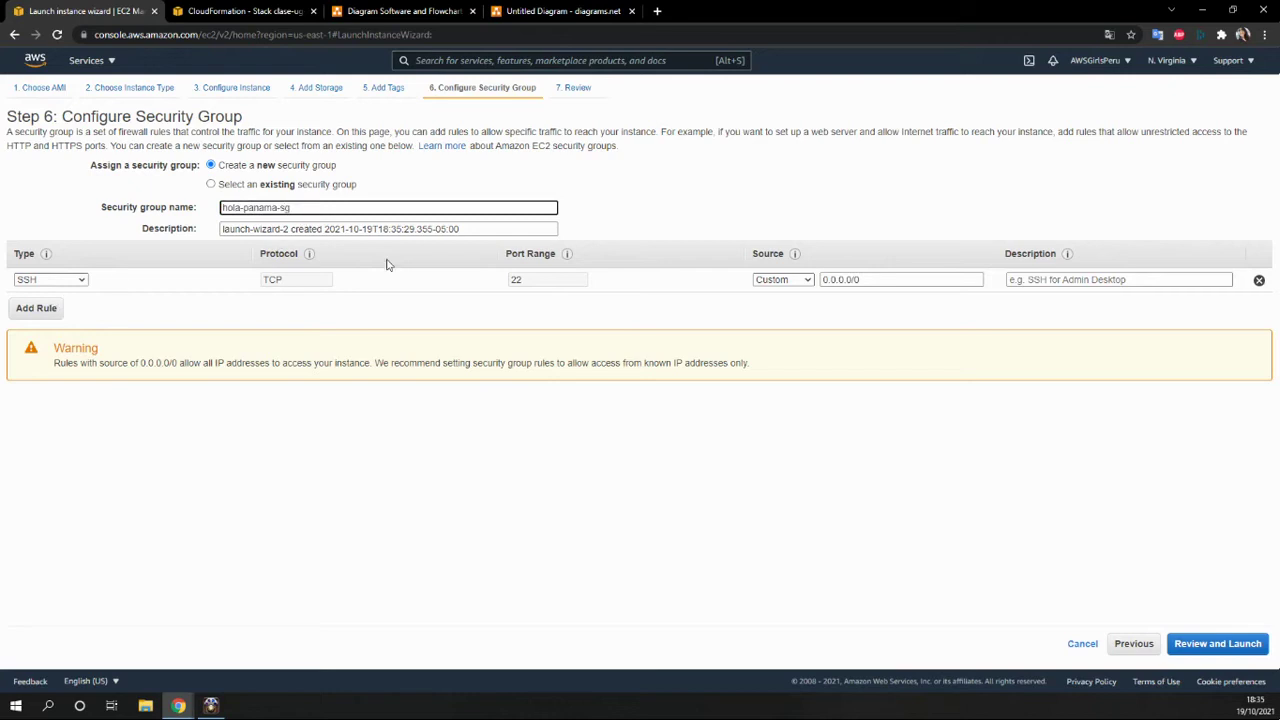
# Step: Add a second rule to the hola-panama-sg security group with the type All ICMP - IPv4
pyautogui.click(36, 308)
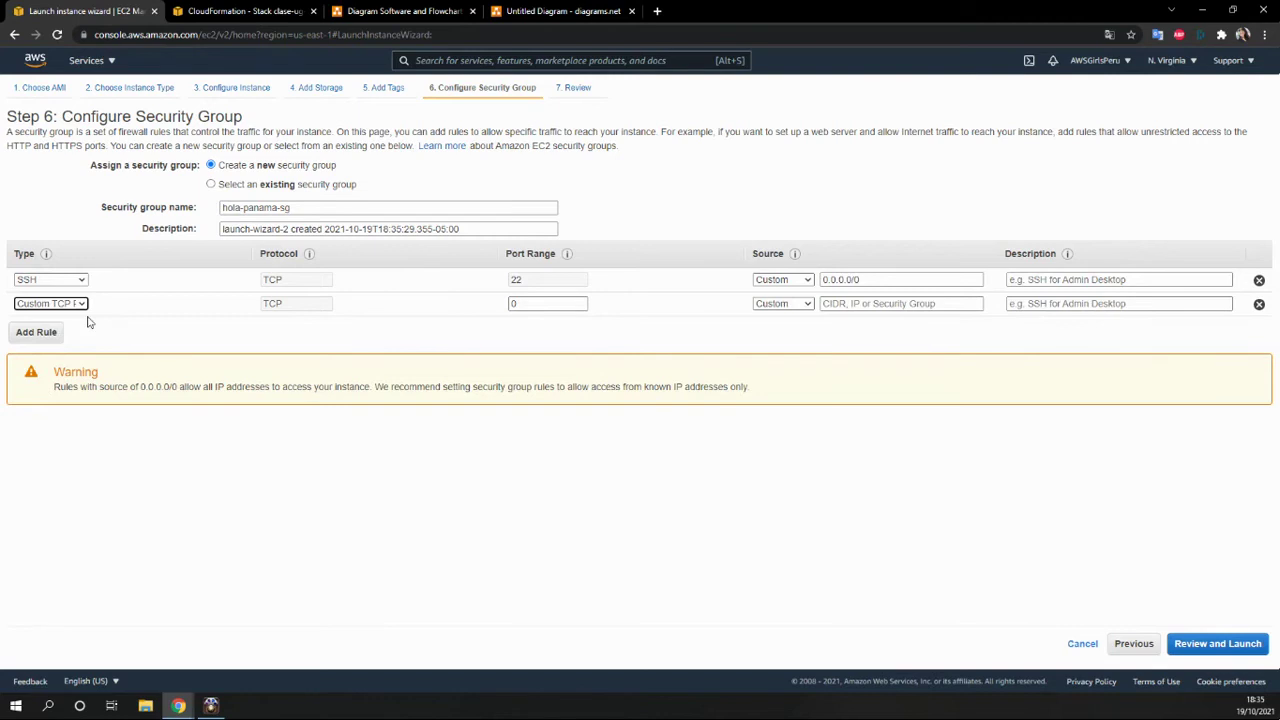
pyautogui.click(82, 304)
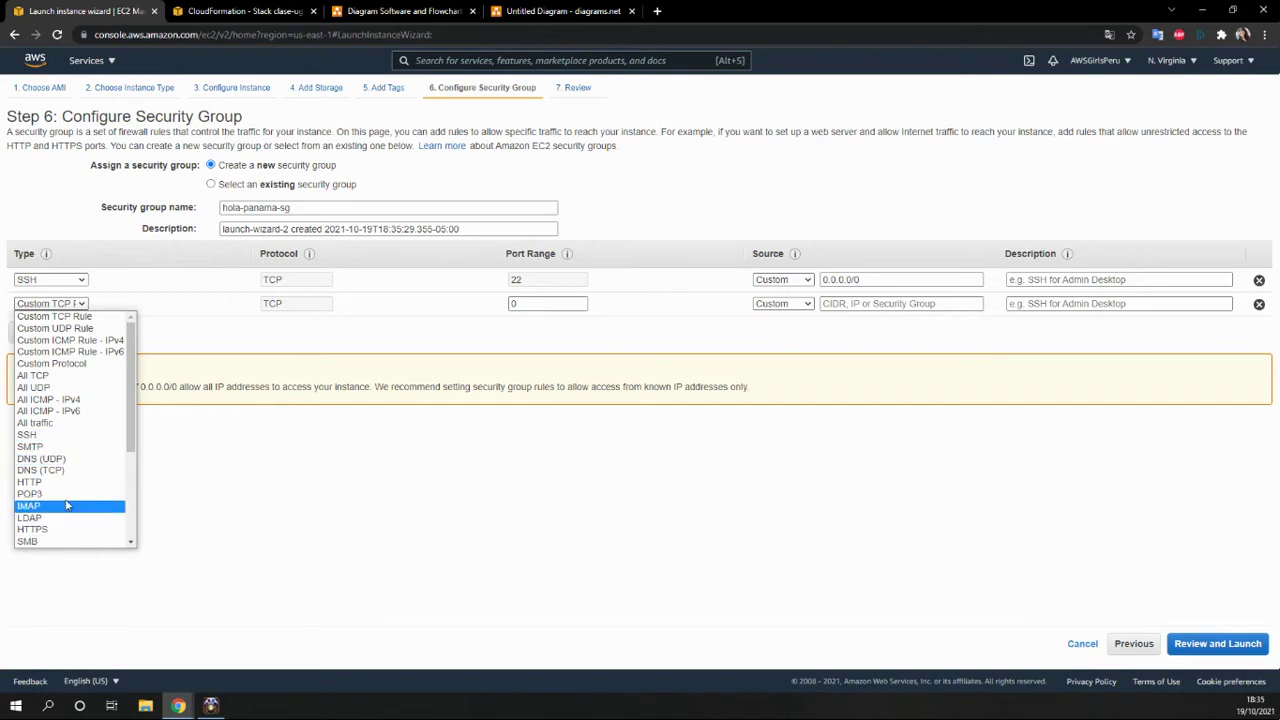
pyautogui.scroll(-3, 70, 495)
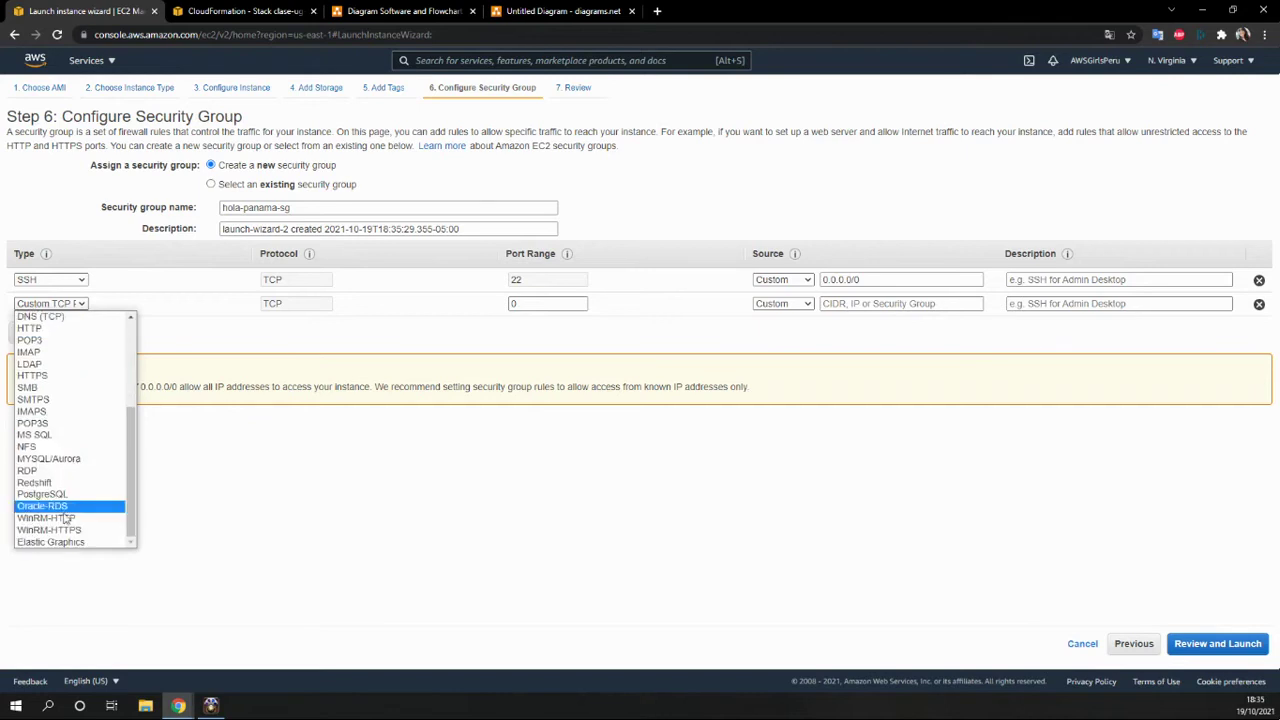
pyautogui.scroll(3, 70, 500)
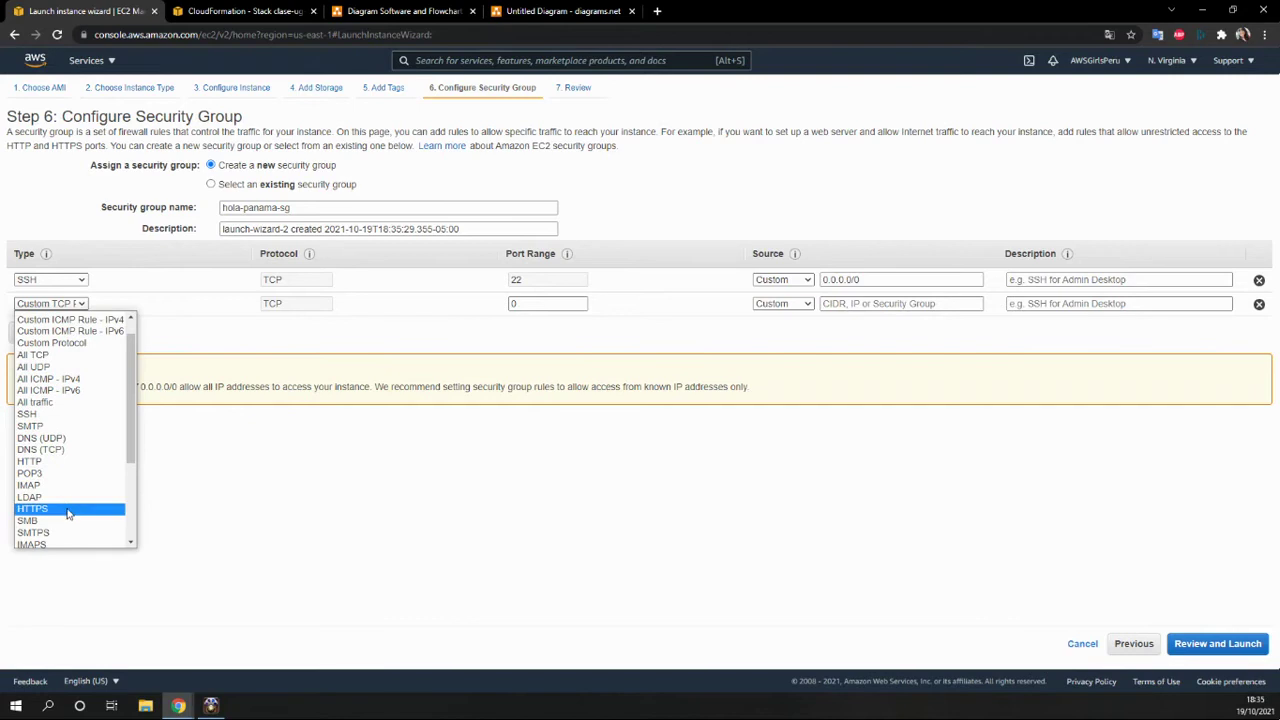
pyautogui.scroll(-3, 68, 512)
pyautogui.scroll(4, 68, 512)
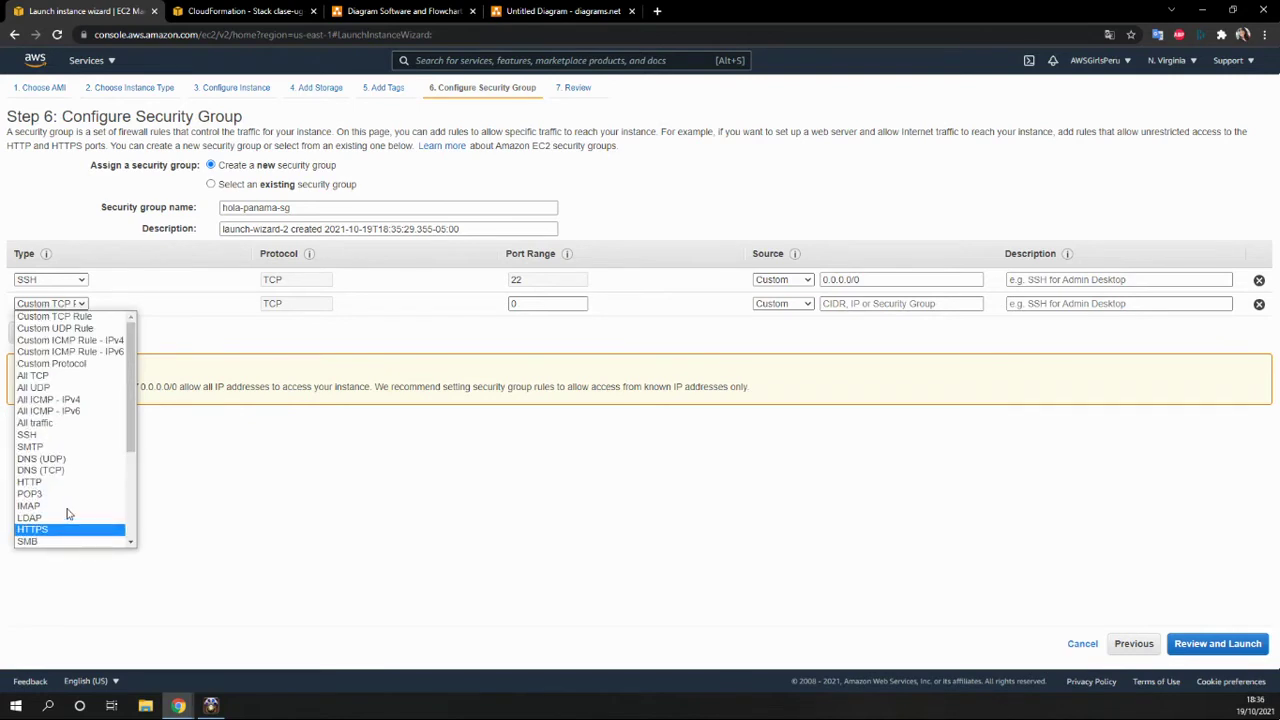
pyautogui.click(59, 400)
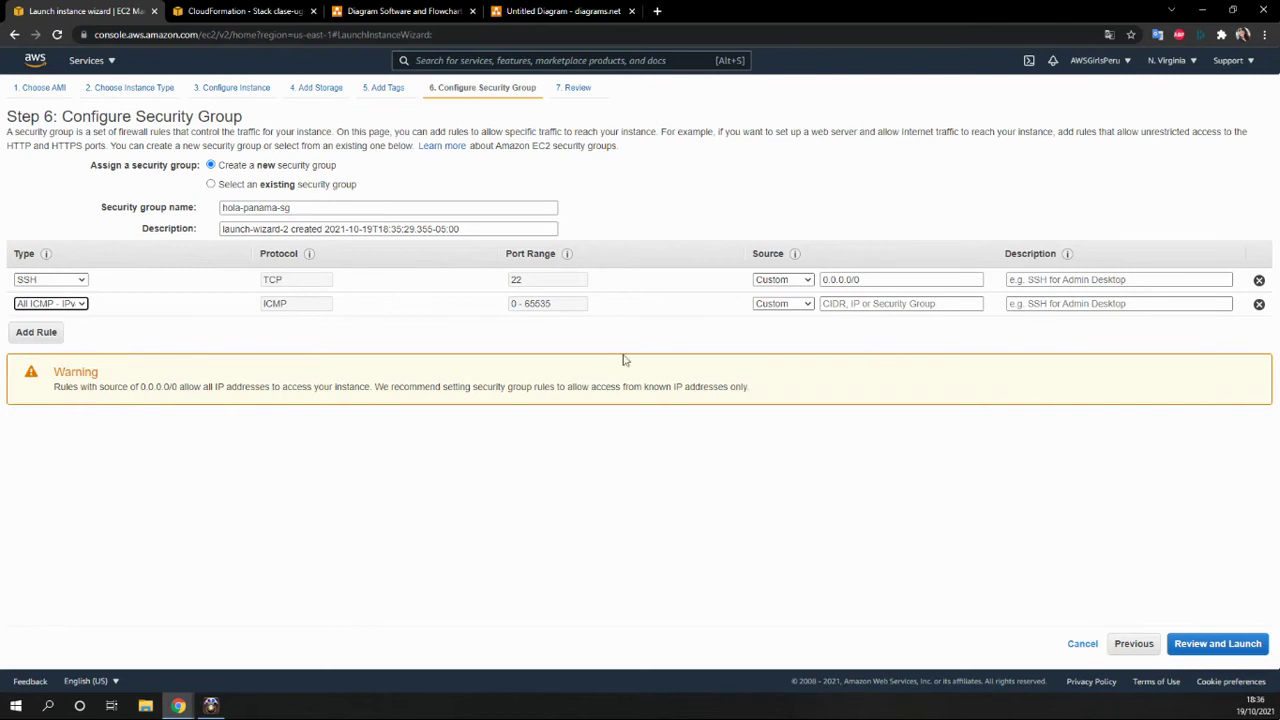
pyautogui.click(31, 303)
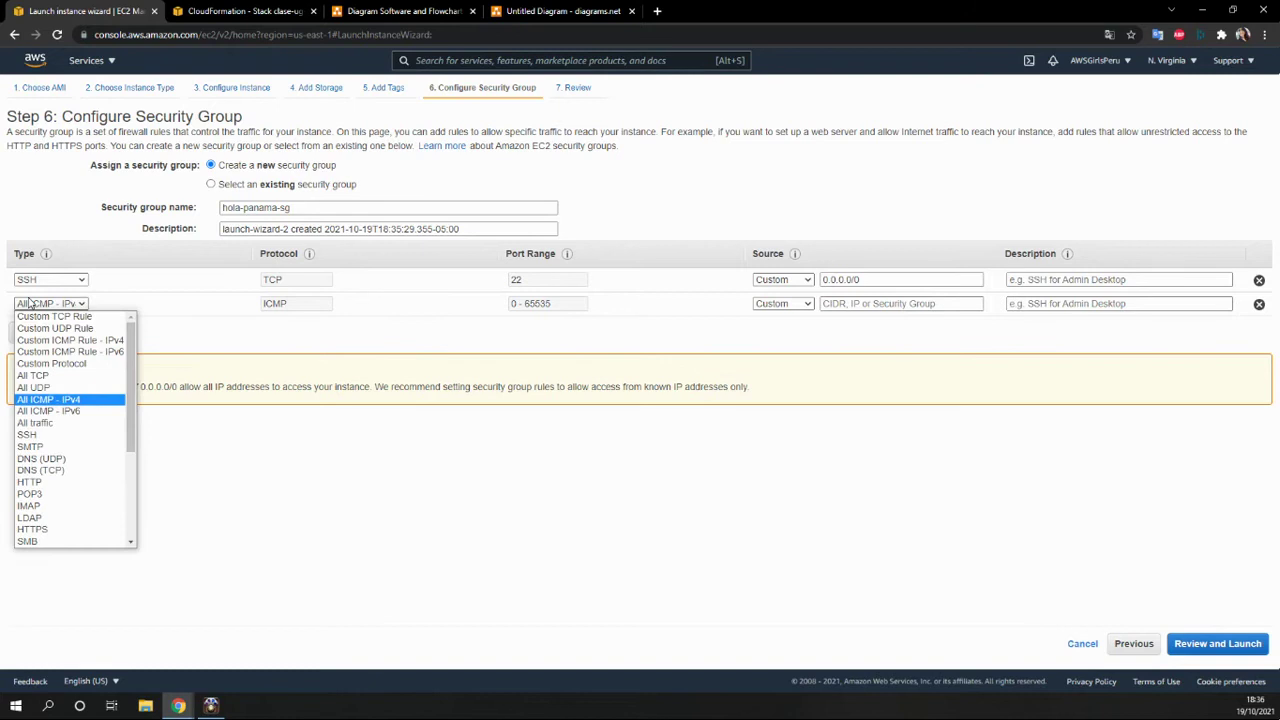
pyautogui.click(31, 303)
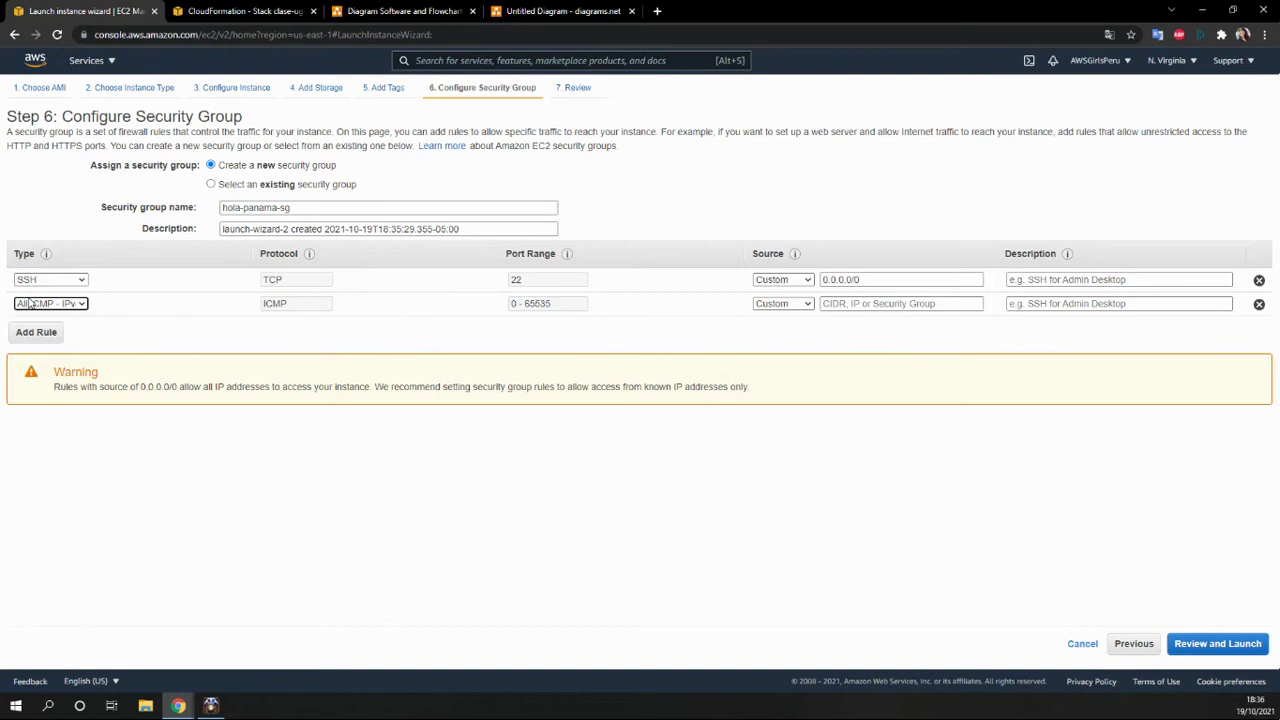
# Step: Set the source of the All ICMP - IPv4 rule to the custom range 10.3.0.0/16 and proceed to the launch review
pyautogui.click(1196, 650)
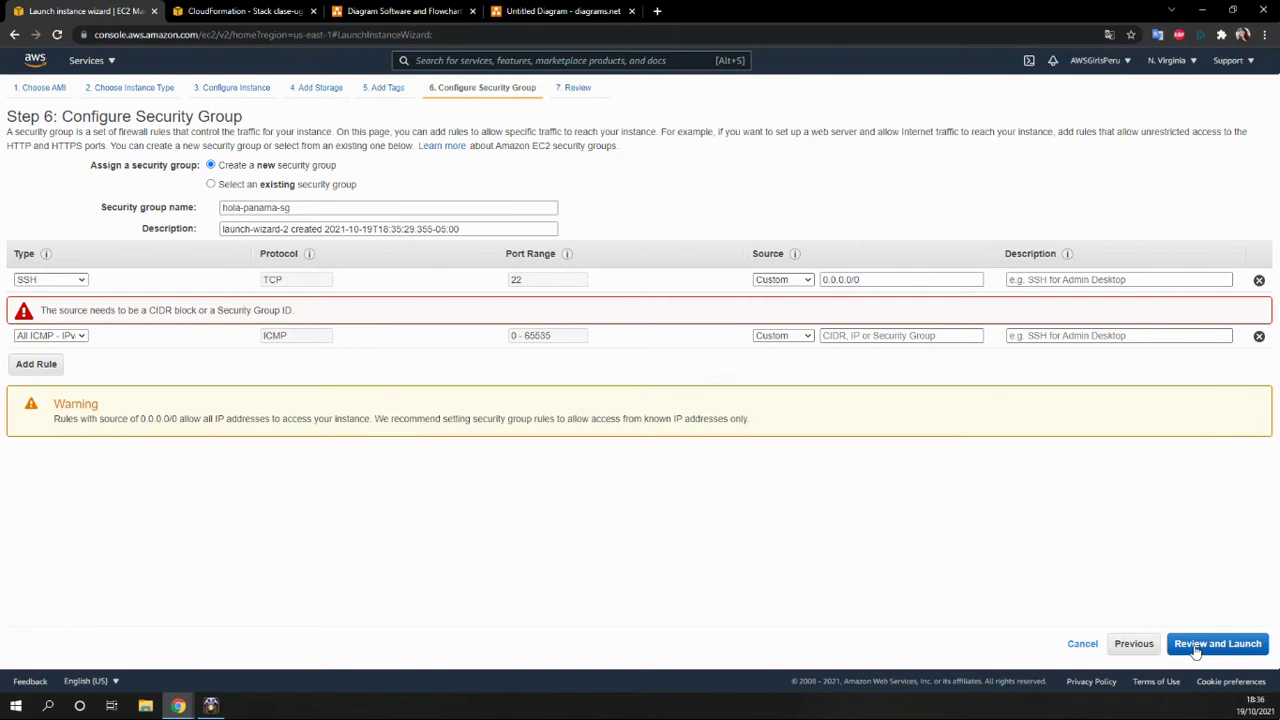
pyautogui.click(789, 338)
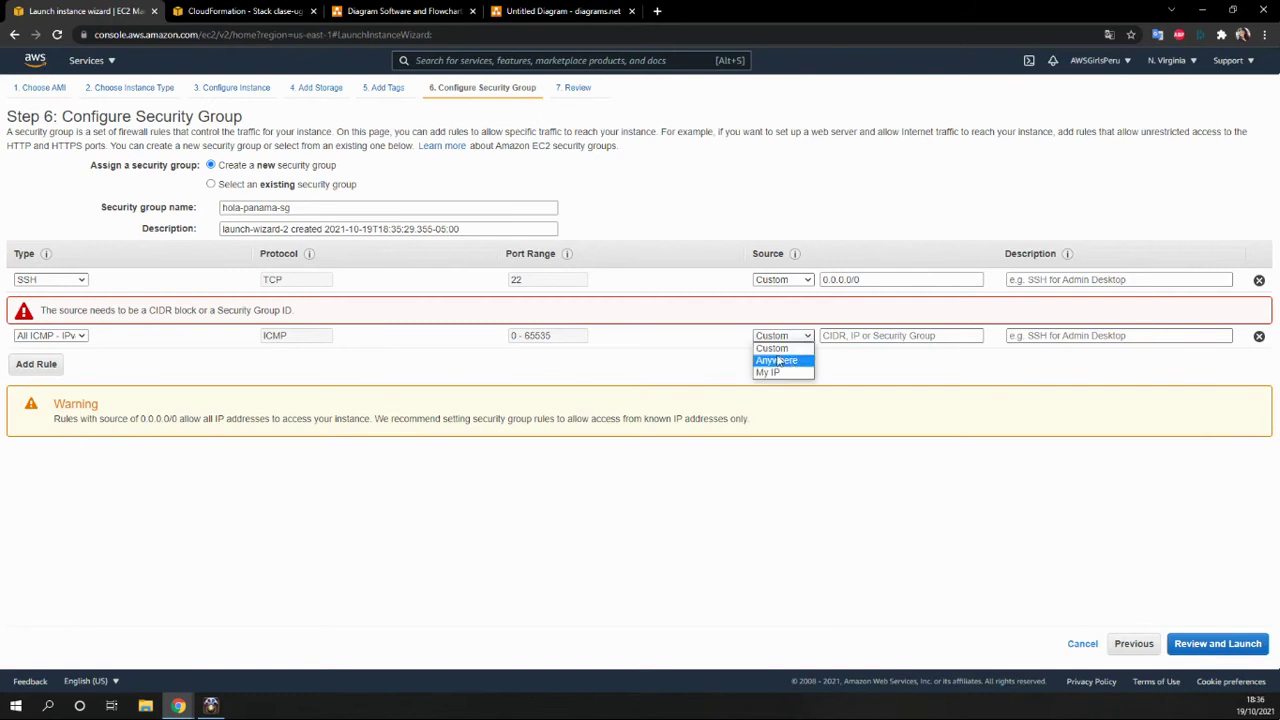
pyautogui.click(824, 336)
pyautogui.click(860, 336)
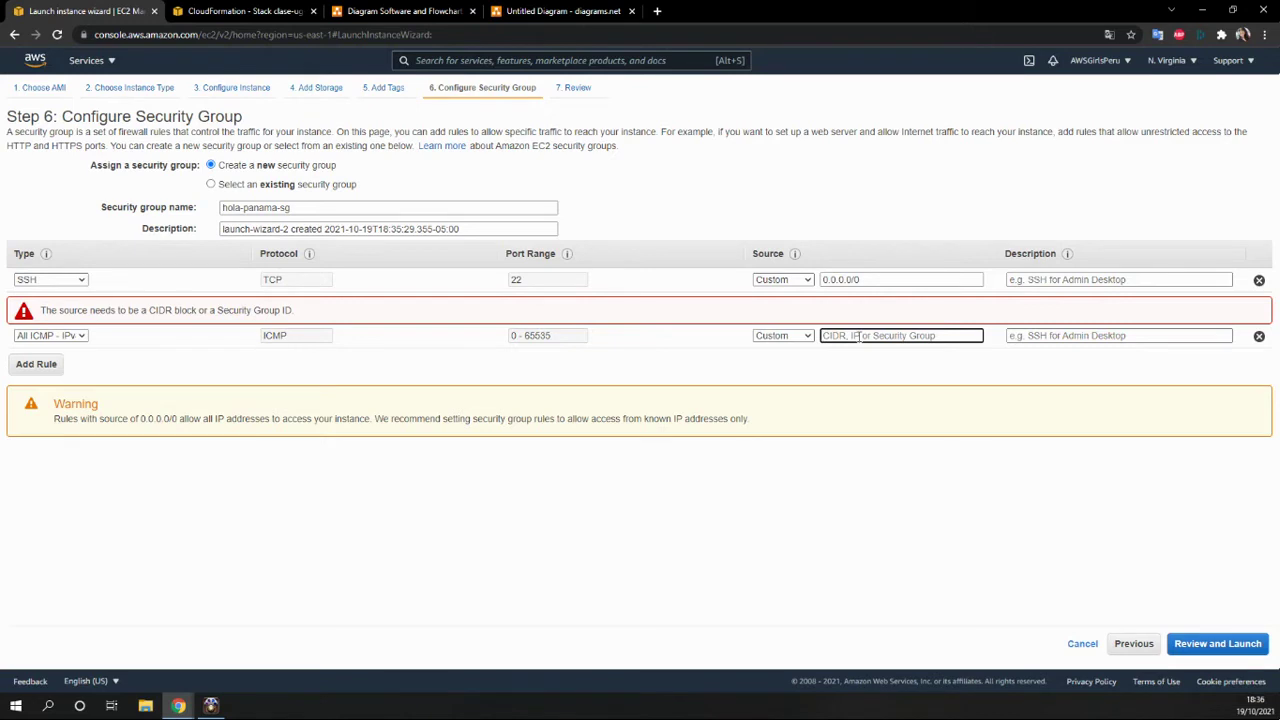
pyautogui.write('10')
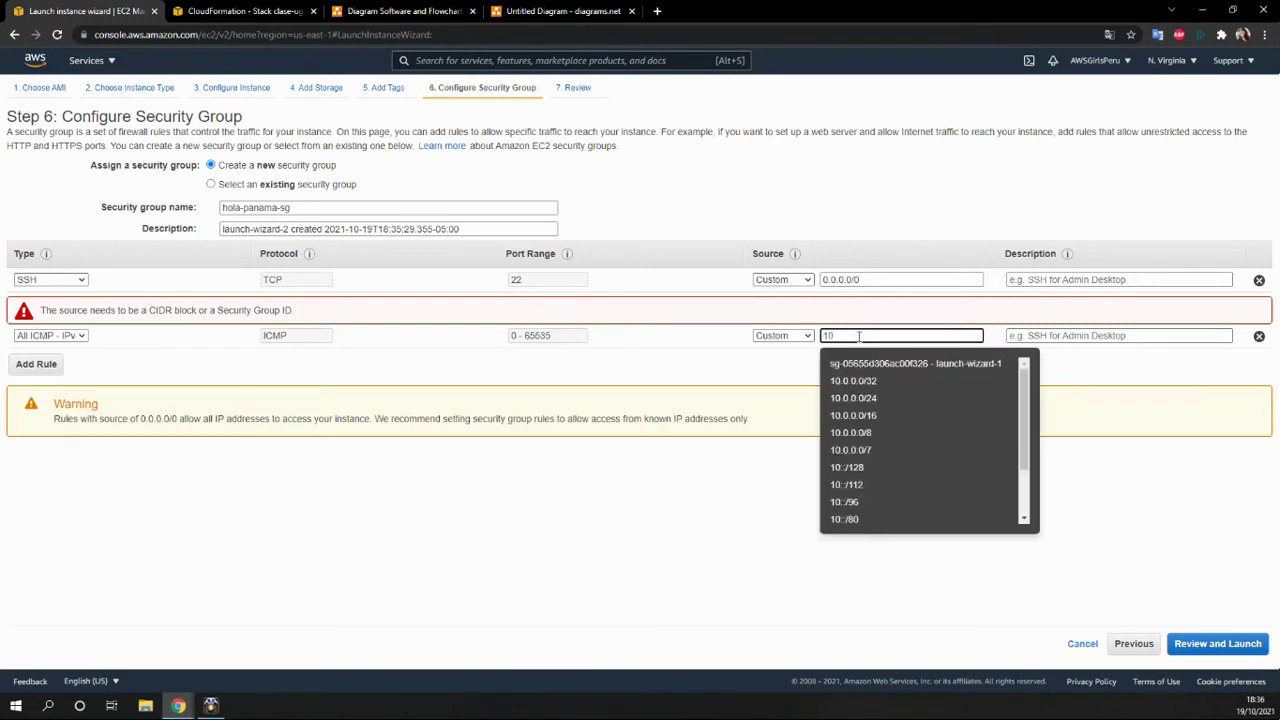
pyautogui.write('.0')
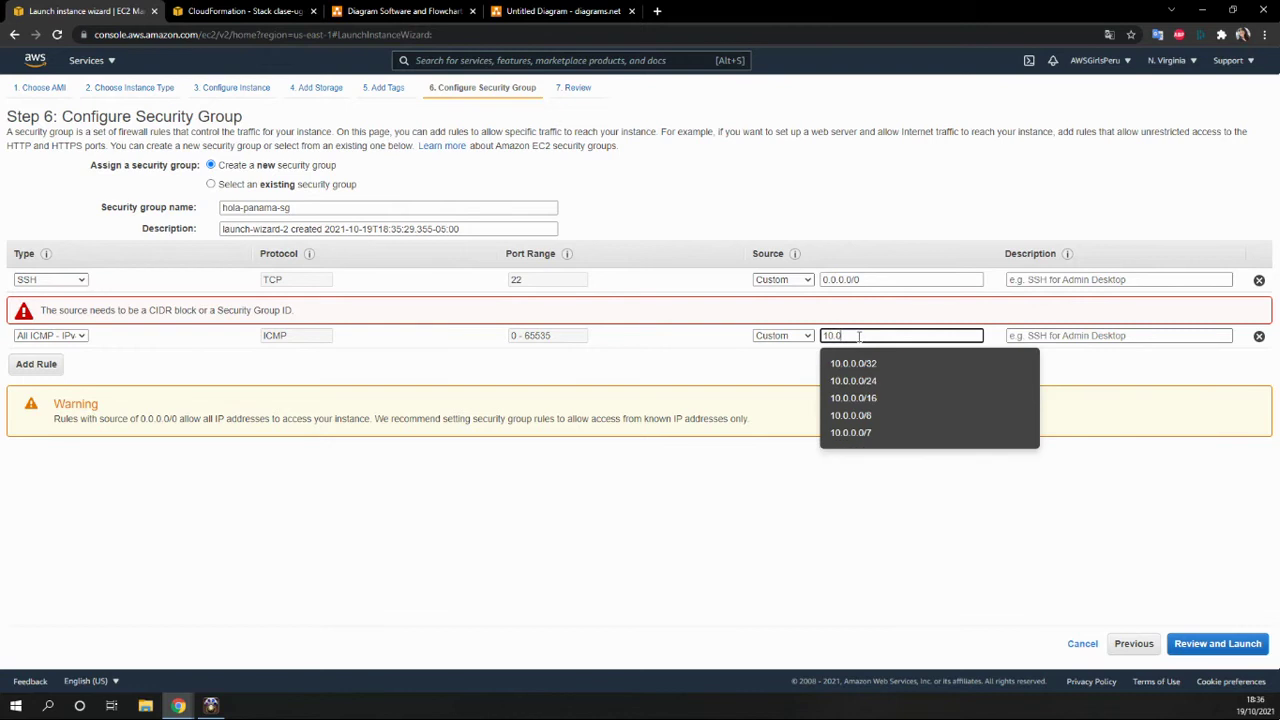
pyautogui.press('BackSpace')
pyautogui.press('BackSpace')
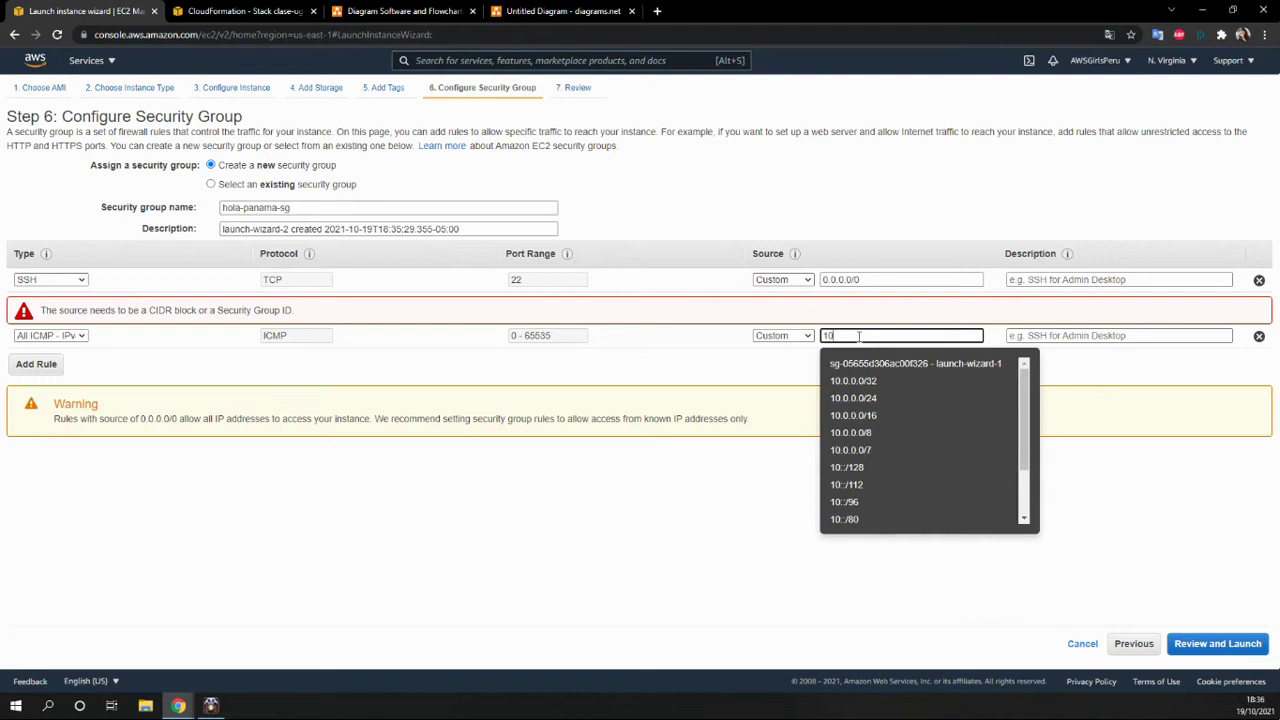
pyautogui.write('.')
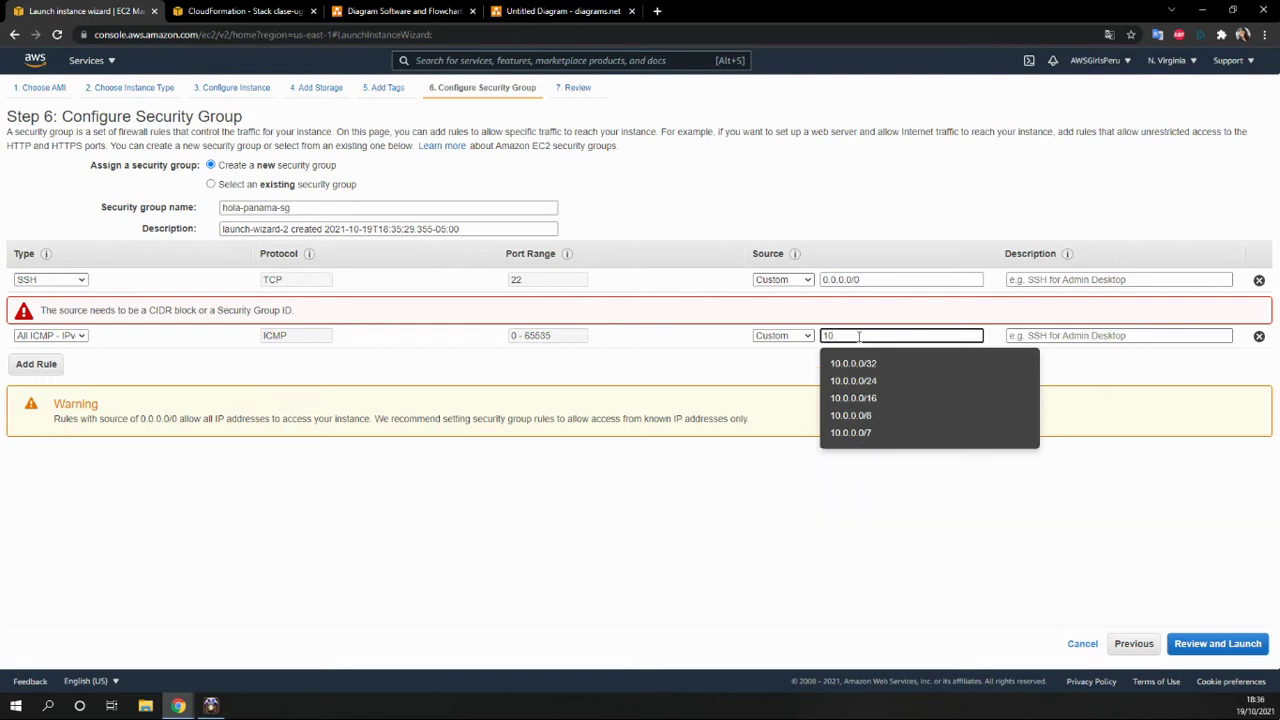
pyautogui.write('3')
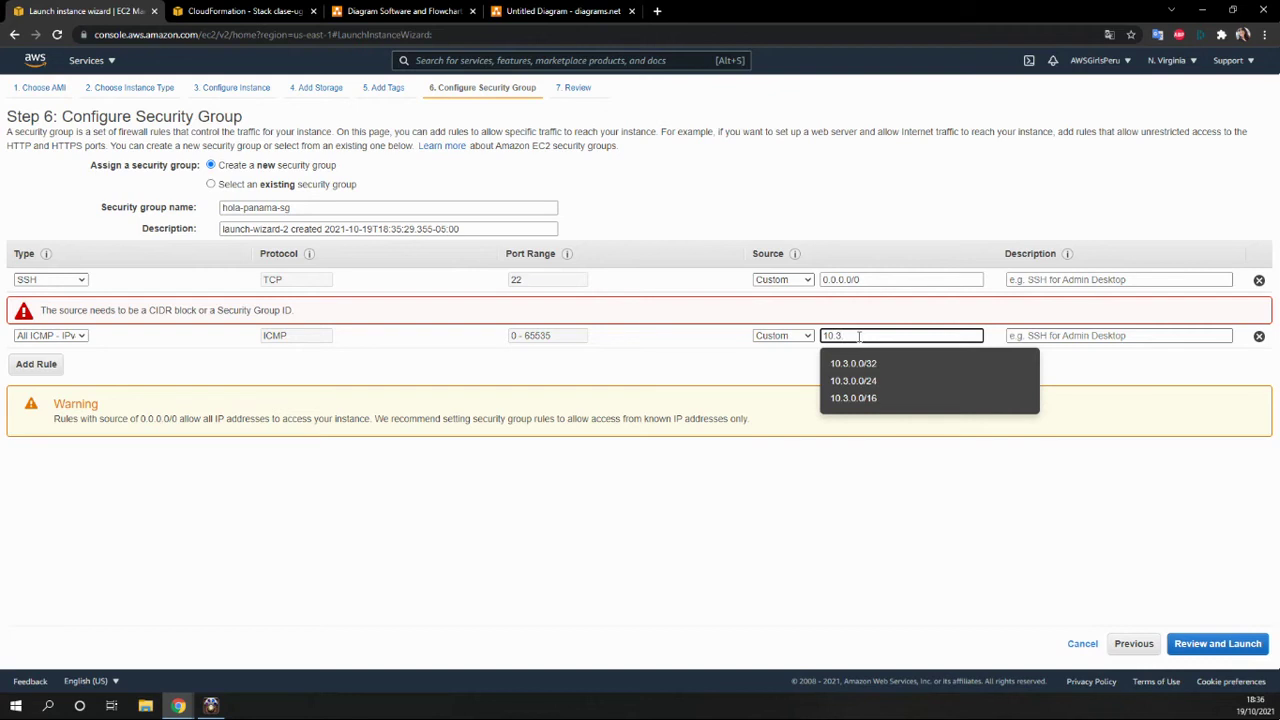
pyautogui.write('.0.0')
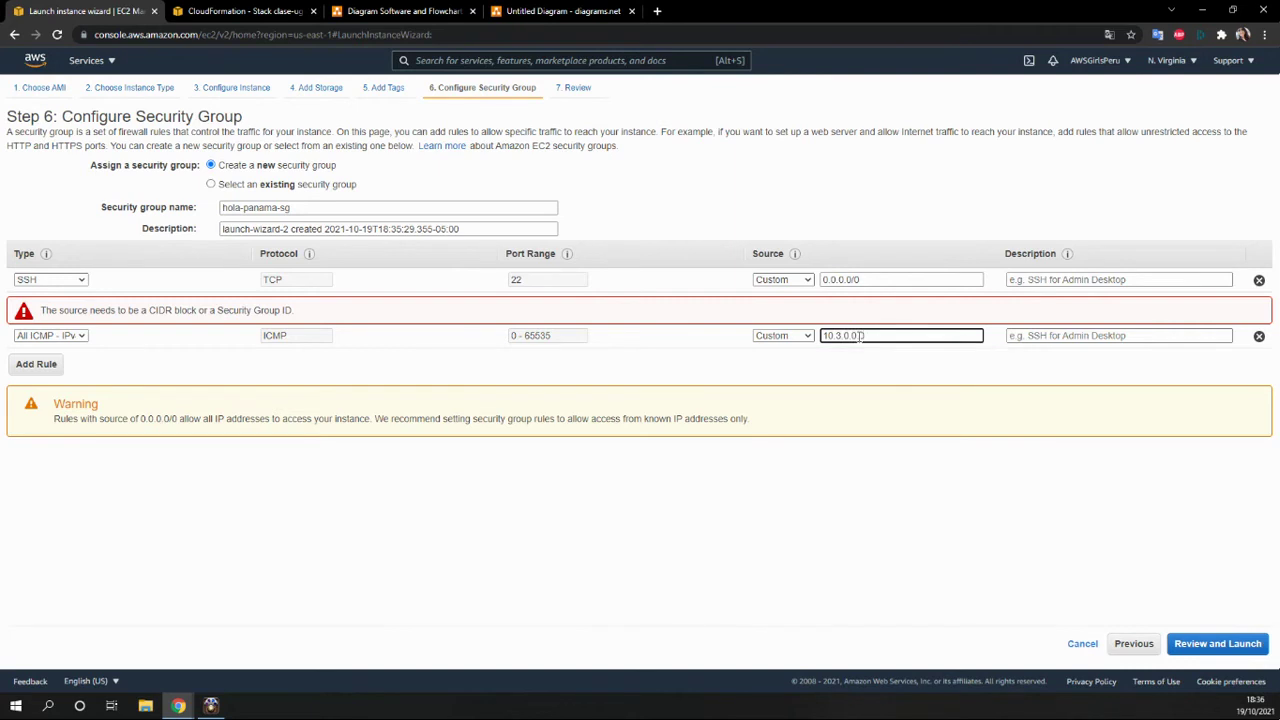
pyautogui.click(860, 336)
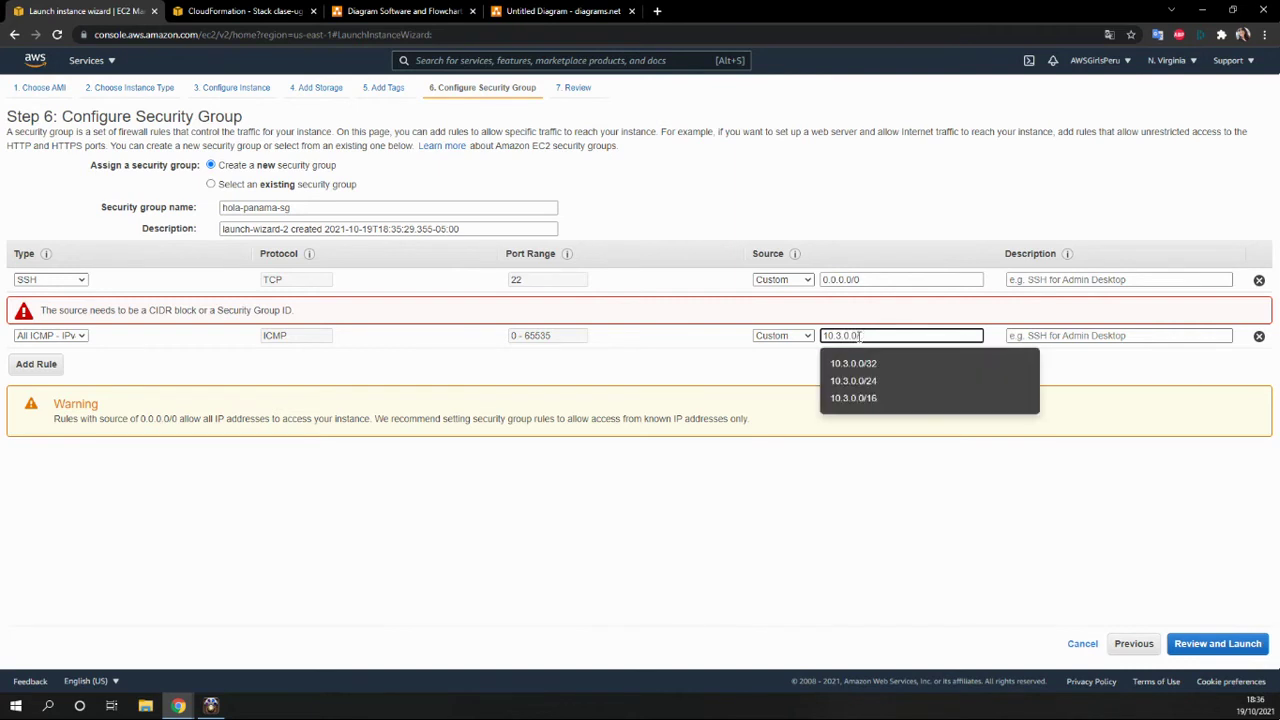
pyautogui.write('/16')
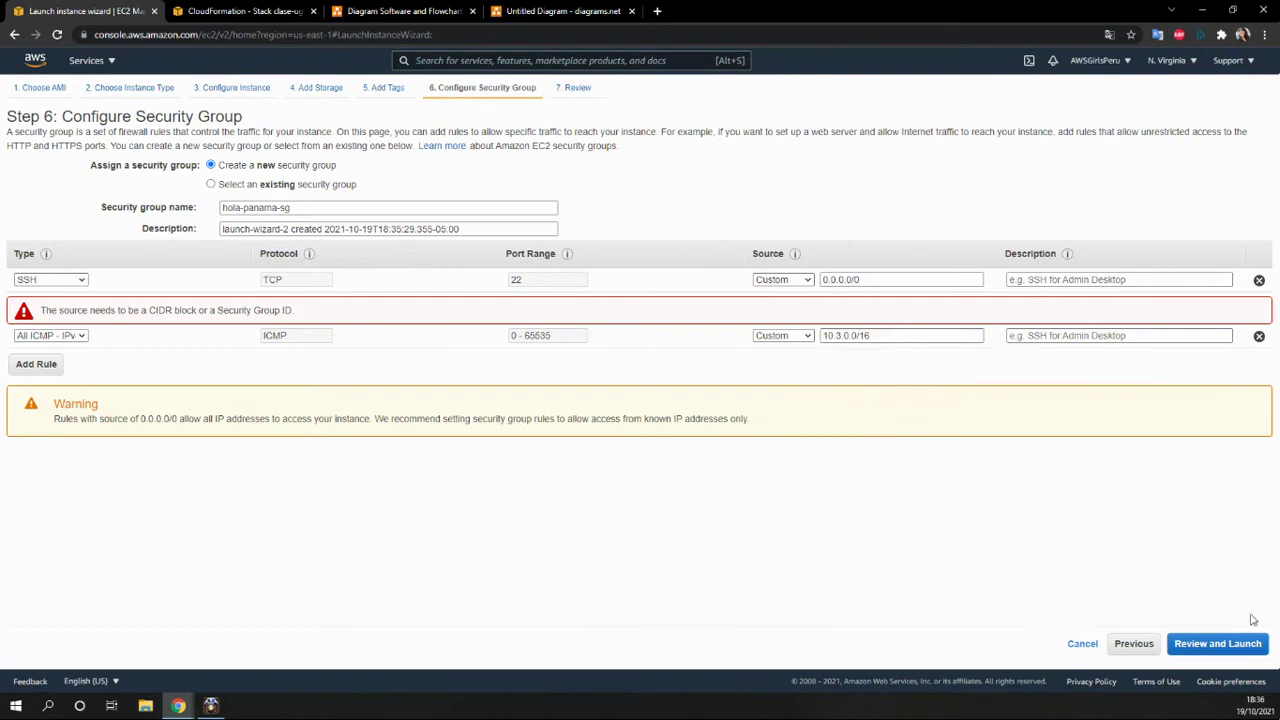
pyautogui.click(1214, 645)
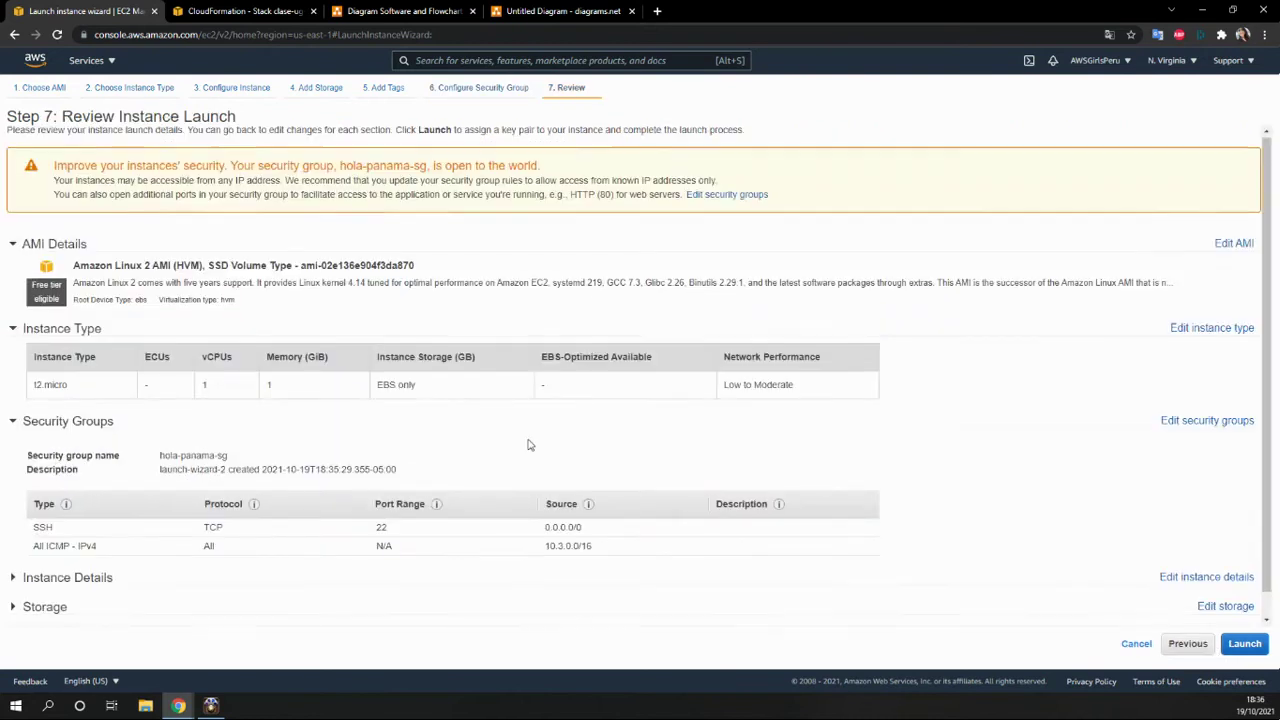
# Step: Create and download a new RSA key pair named hola-panama-kp and launch the instance with it
pyautogui.scroll(-1, 528, 443)
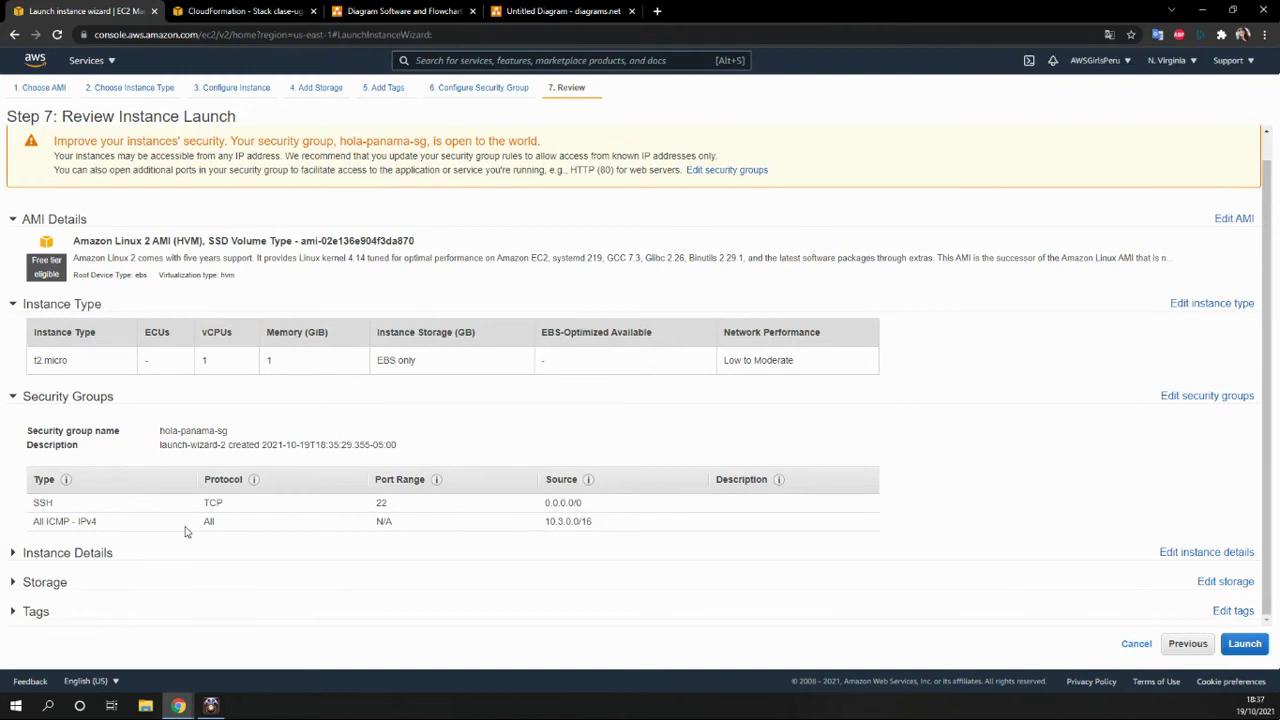
pyautogui.click(1245, 644)
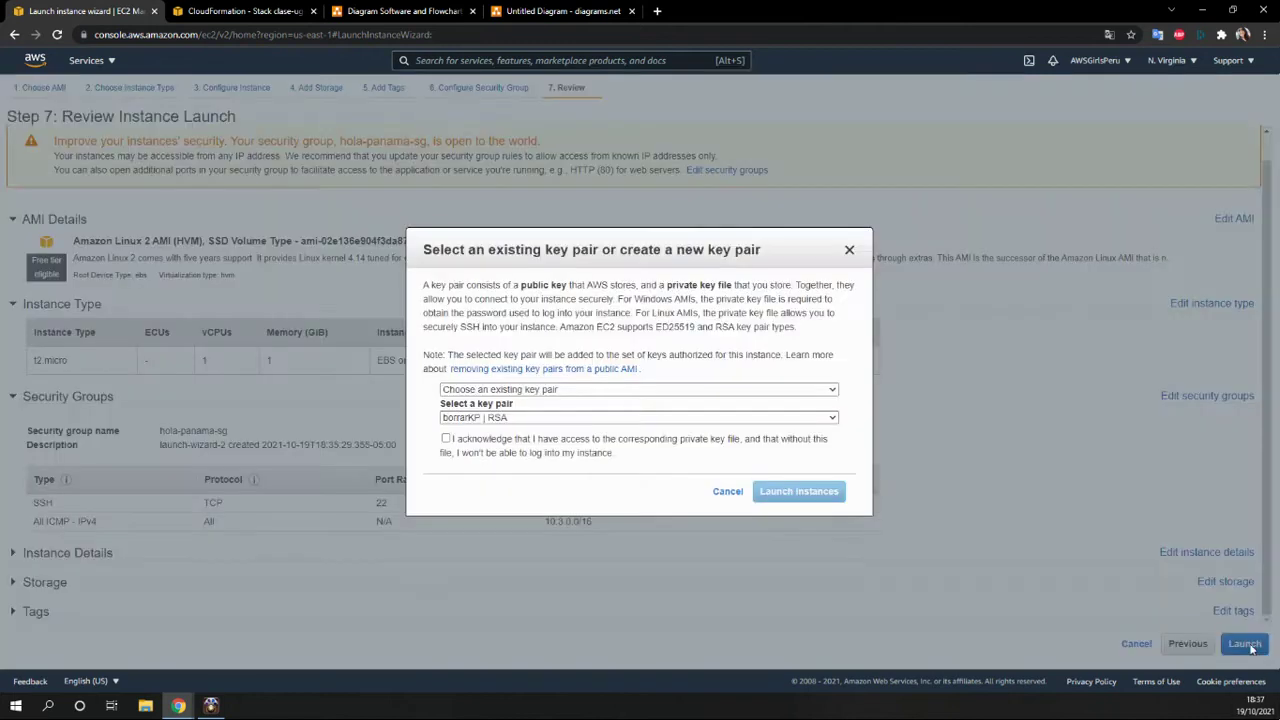
pyautogui.click(488, 416)
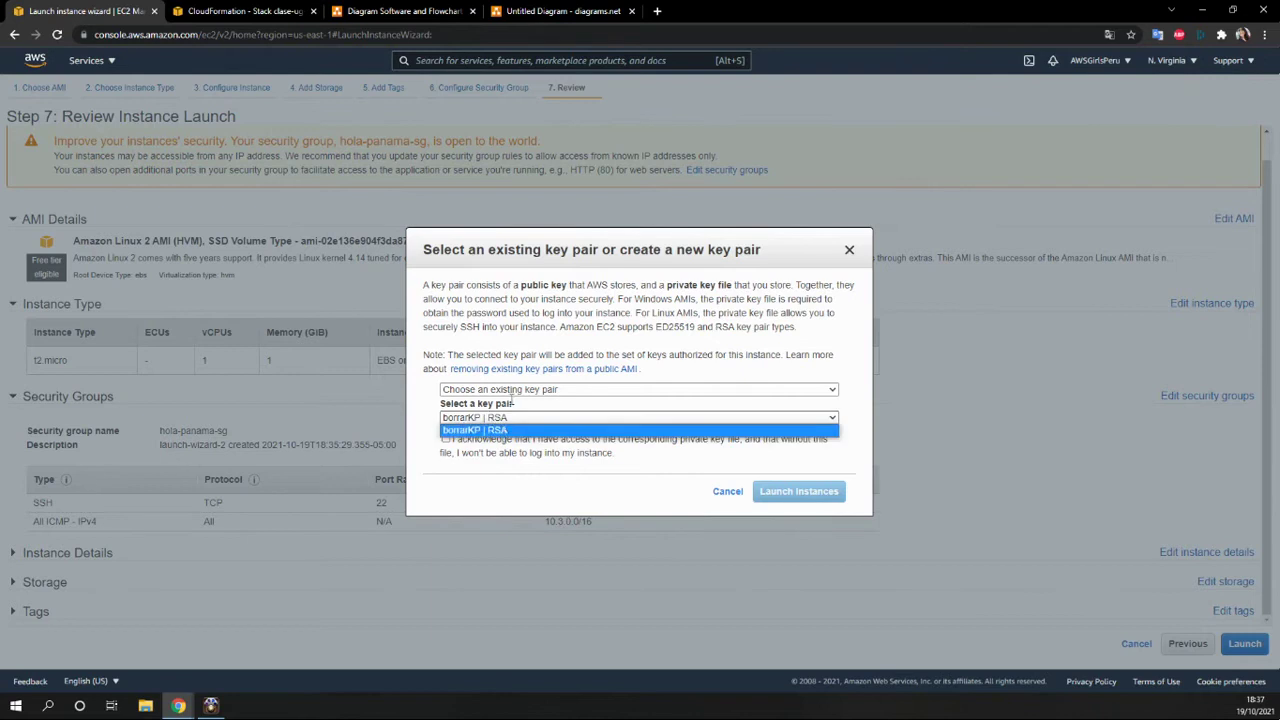
pyautogui.click(511, 392)
pyautogui.click(497, 422)
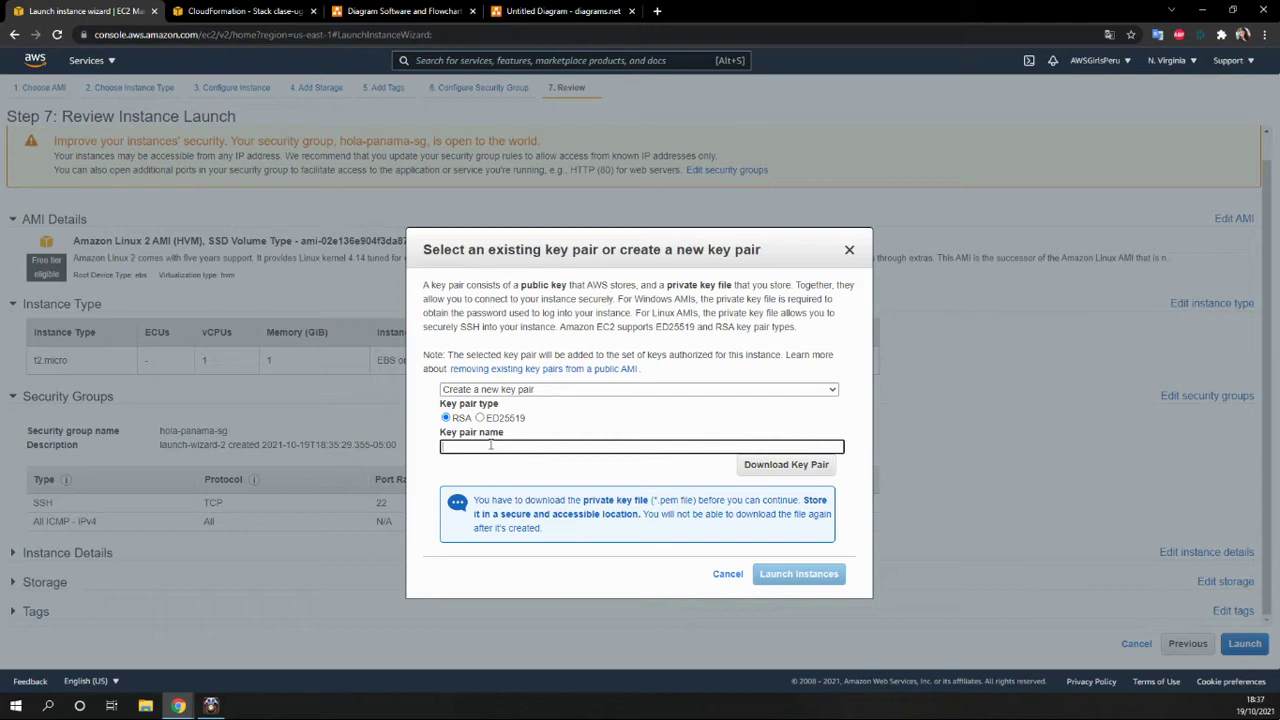
pyautogui.click(490, 446)
pyautogui.write('hola-panama-kp')
pyautogui.click(790, 466)
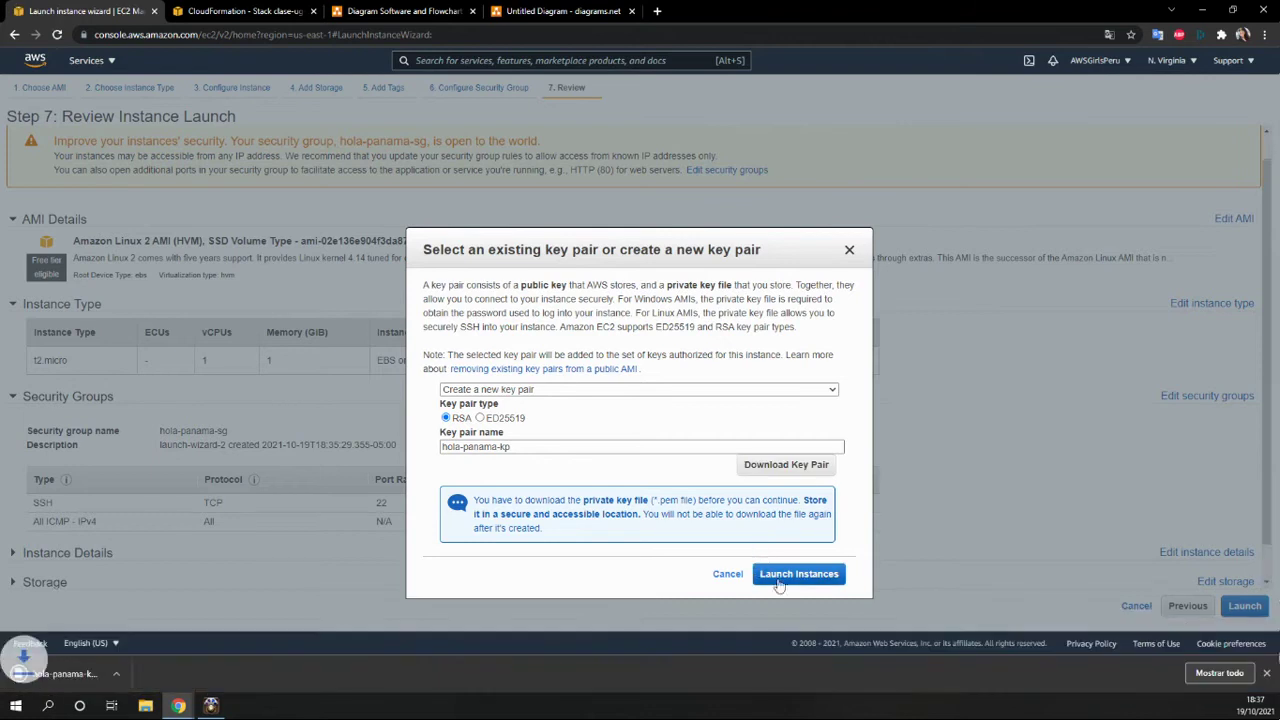
pyautogui.click(799, 574)
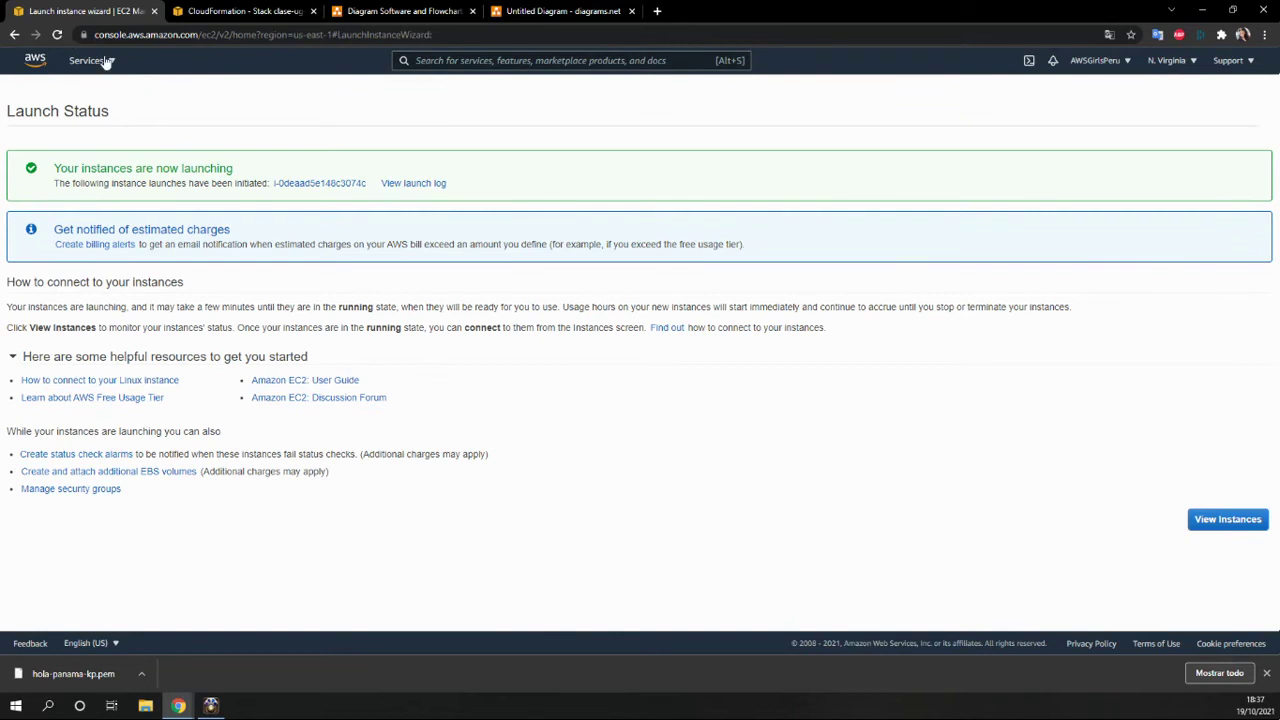
# Step: In the browser tab showing CloudFormation, switch to the VPC service and open its list of transit gateways
pyautogui.click(215, 10)
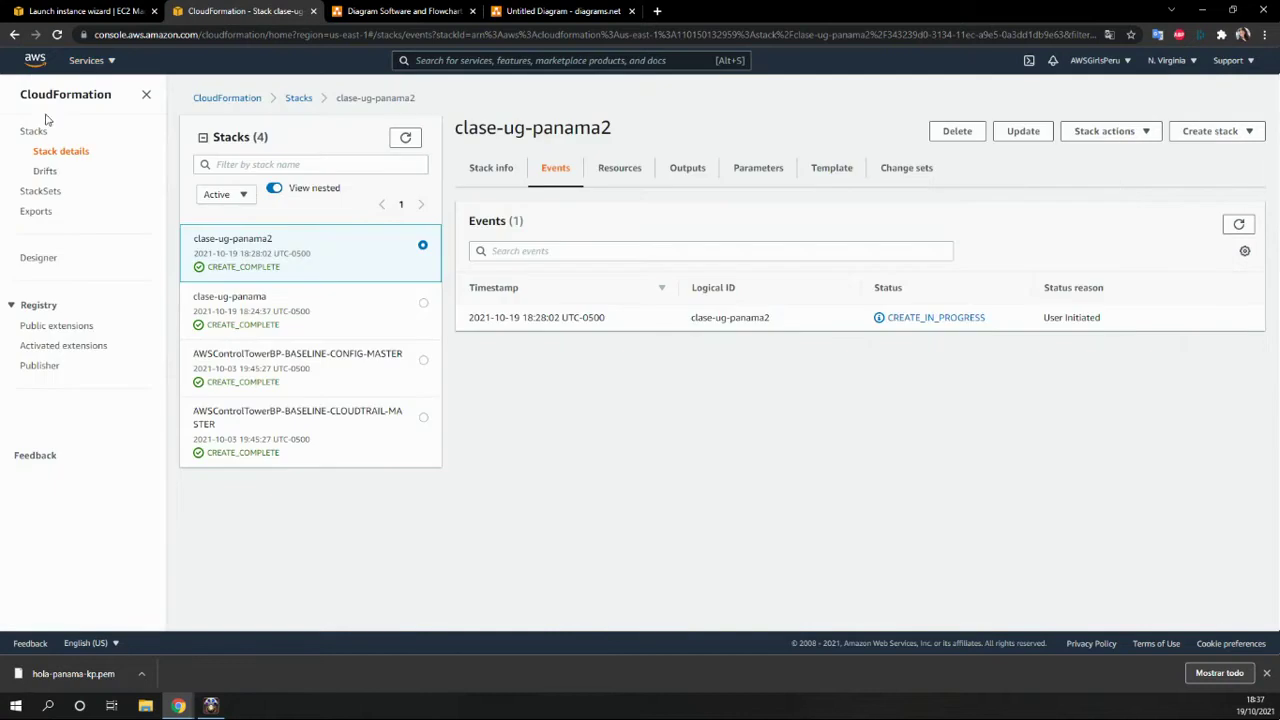
pyautogui.click(86, 60)
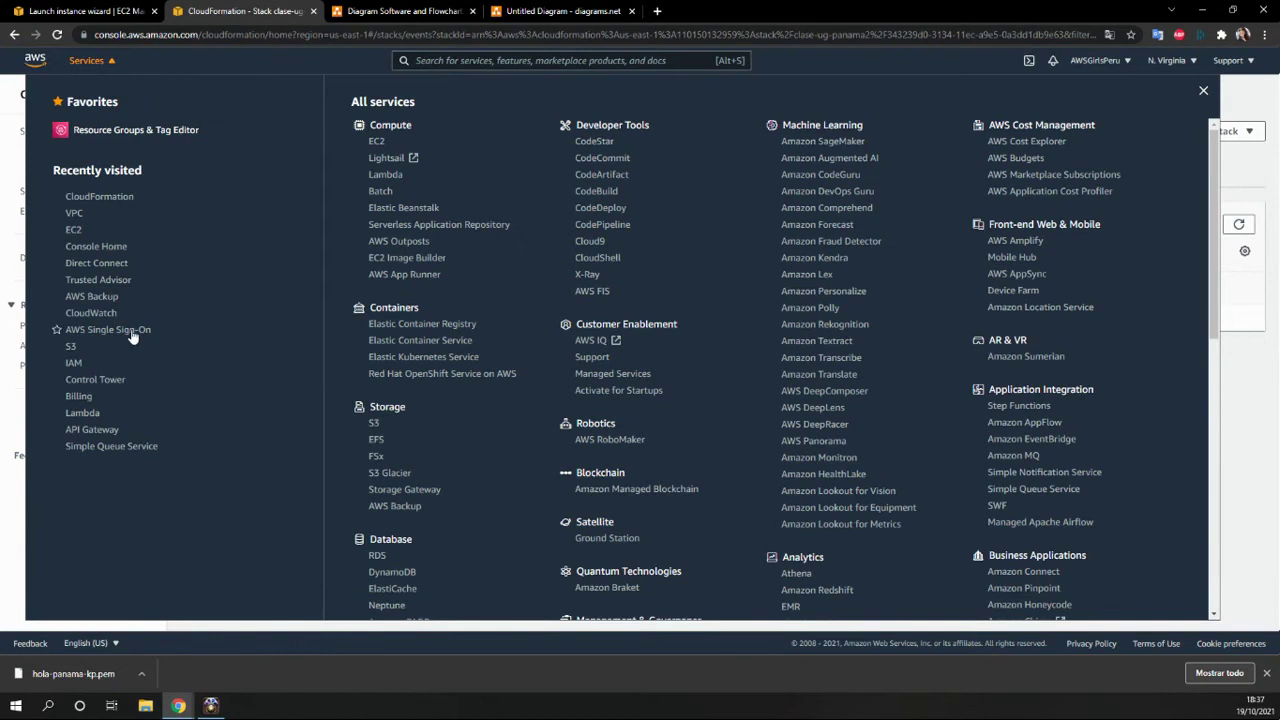
pyautogui.click(74, 212)
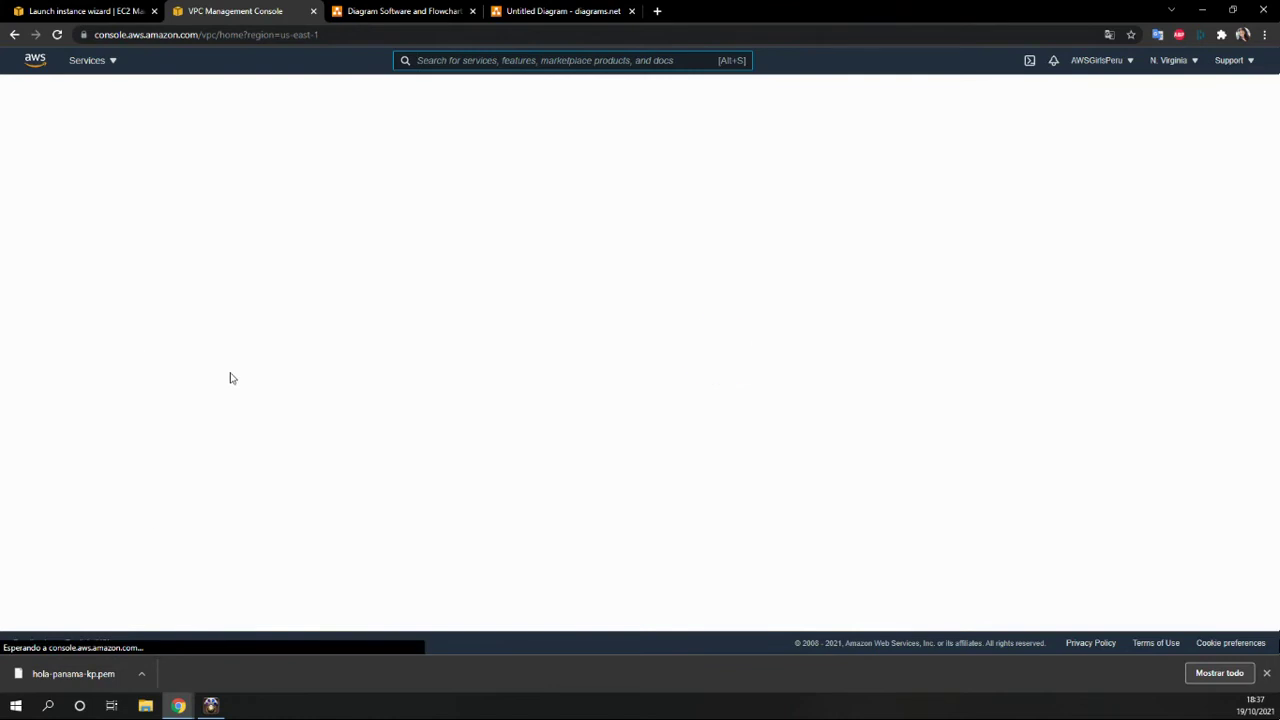
pyautogui.scroll(-3, 75, 515)
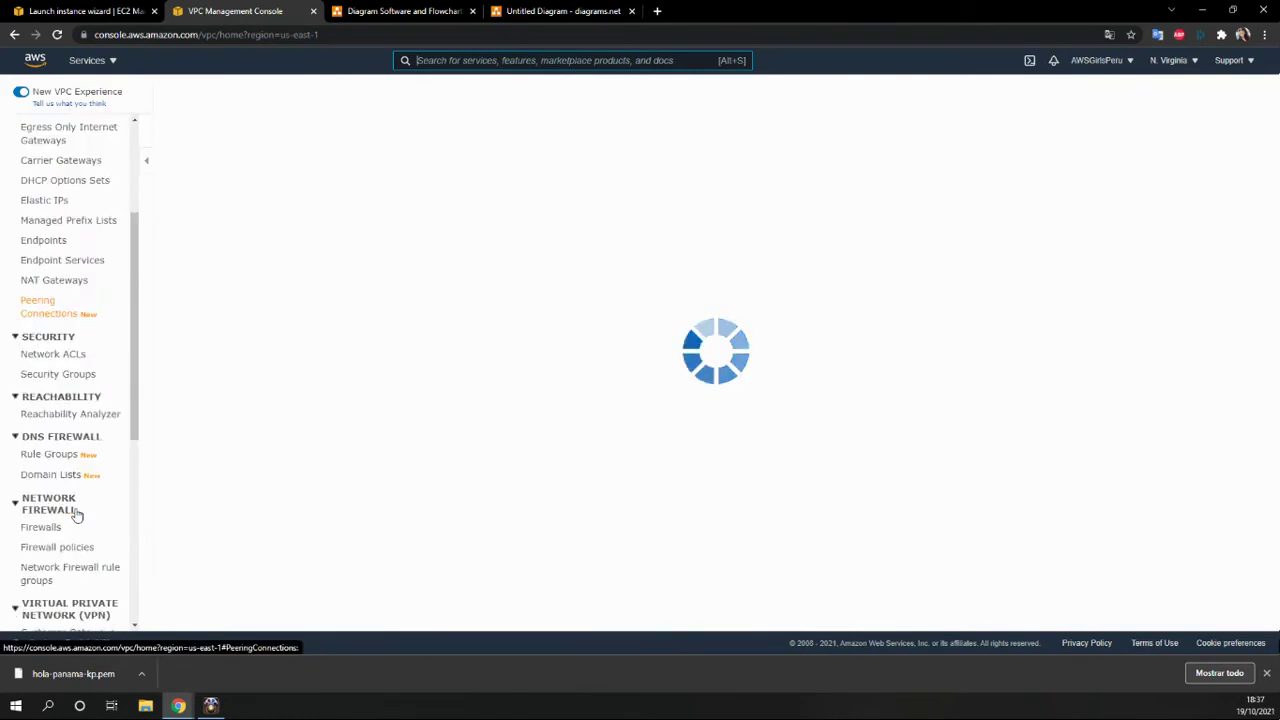
pyautogui.scroll(-5, 65, 530)
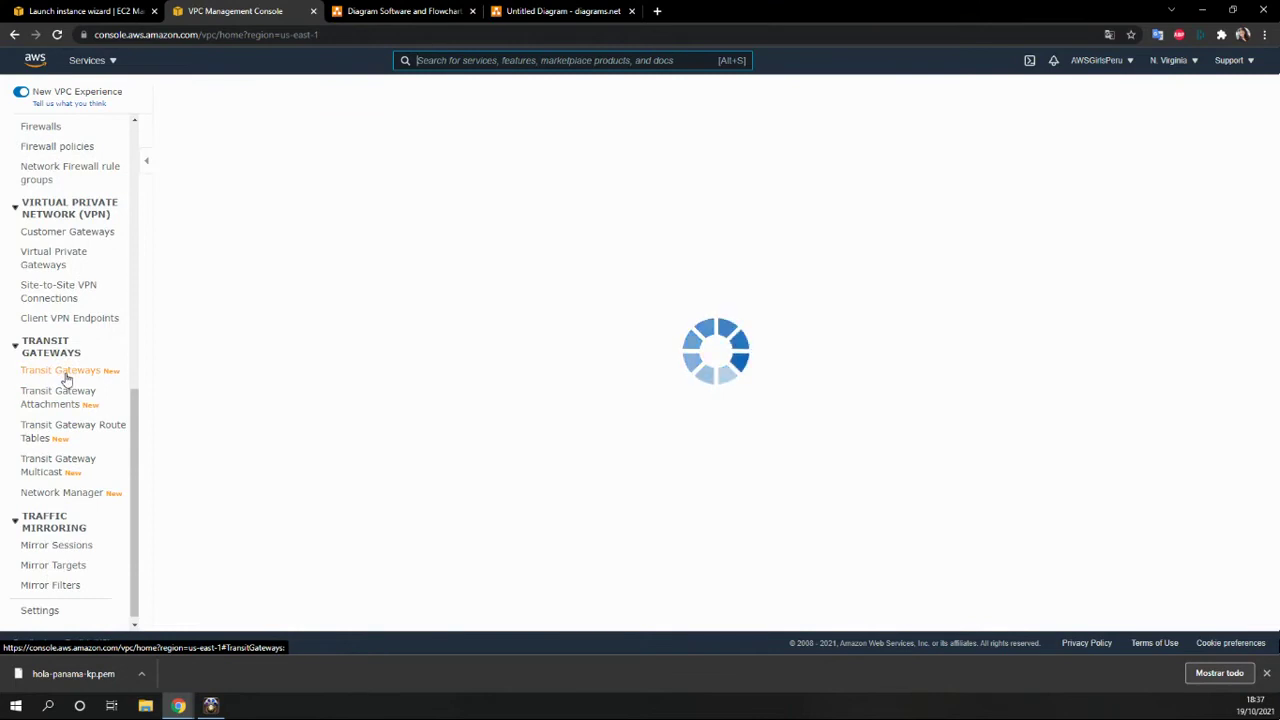
pyautogui.click(64, 376)
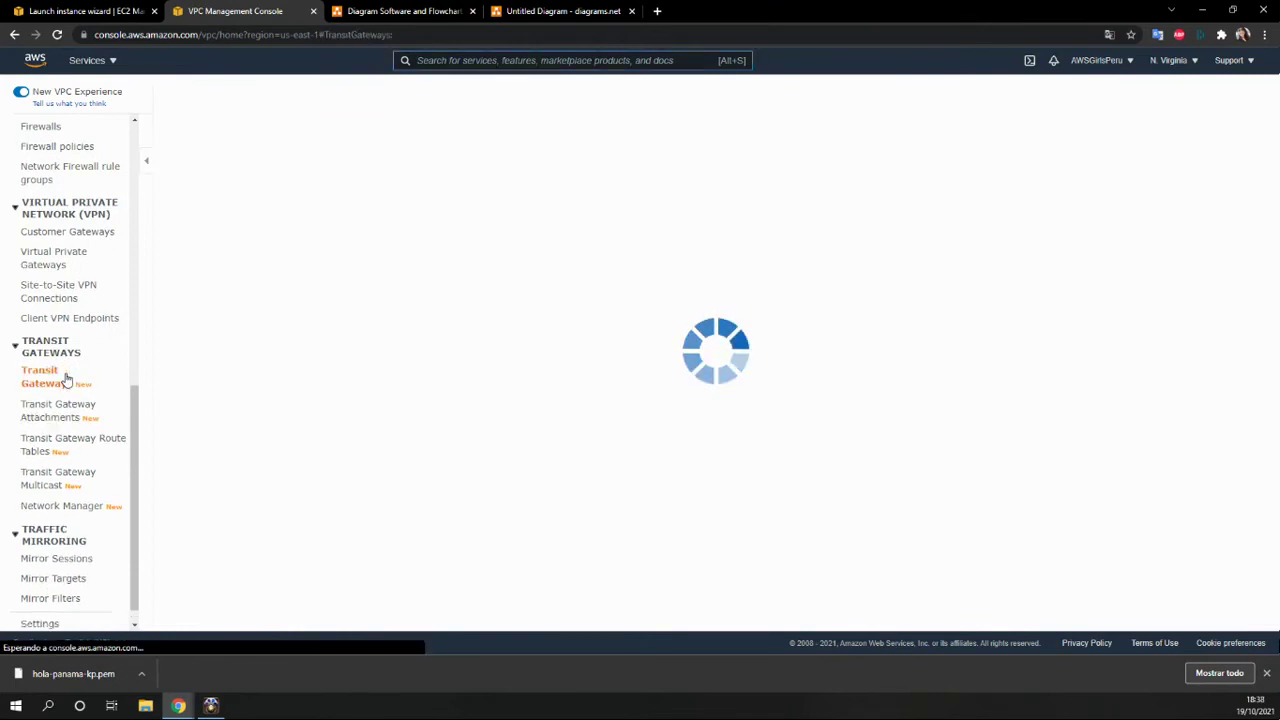
# Step: Return to the instance launch status page and open the EC2 instances list from there
pyautogui.click(87, 10)
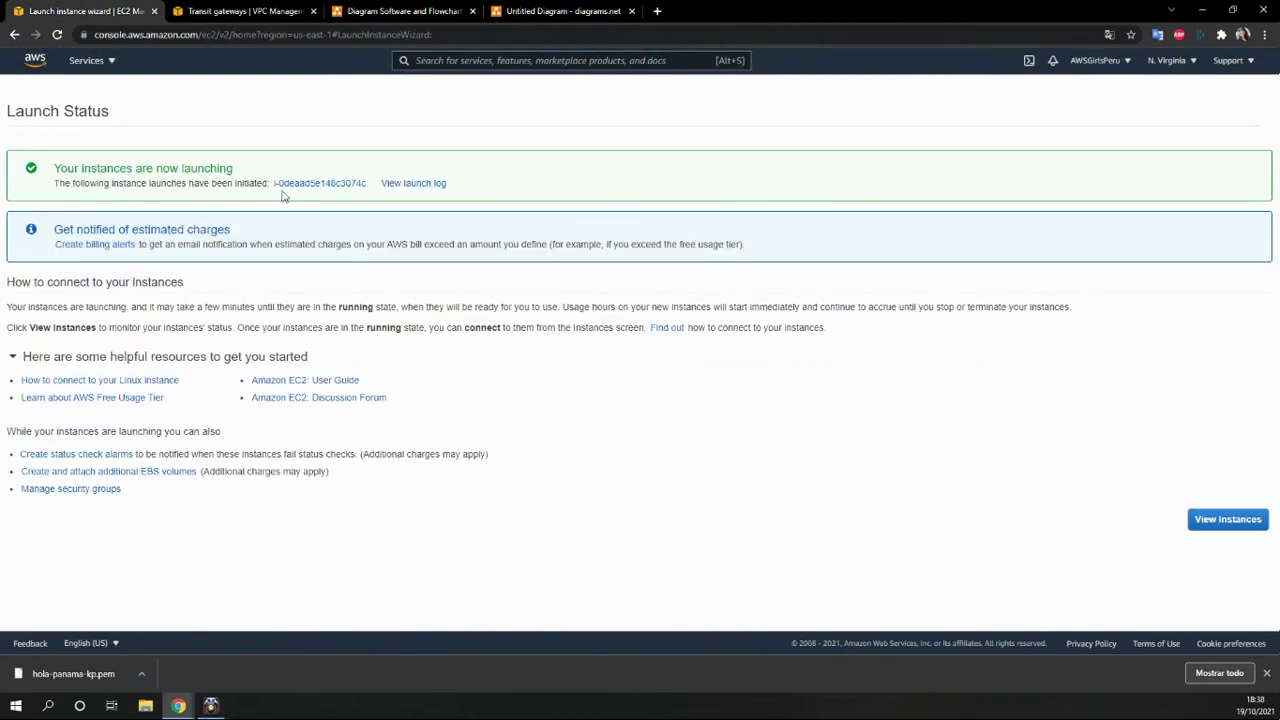
pyautogui.click(82, 62)
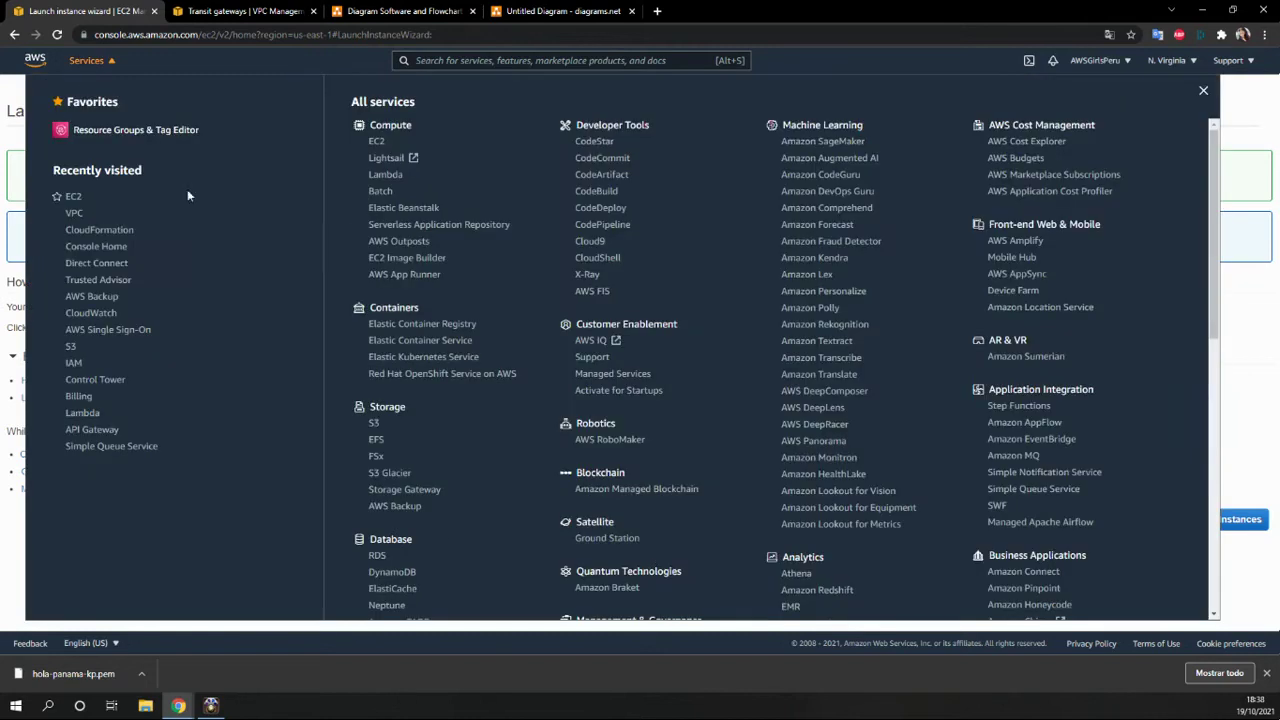
pyautogui.click(381, 142)
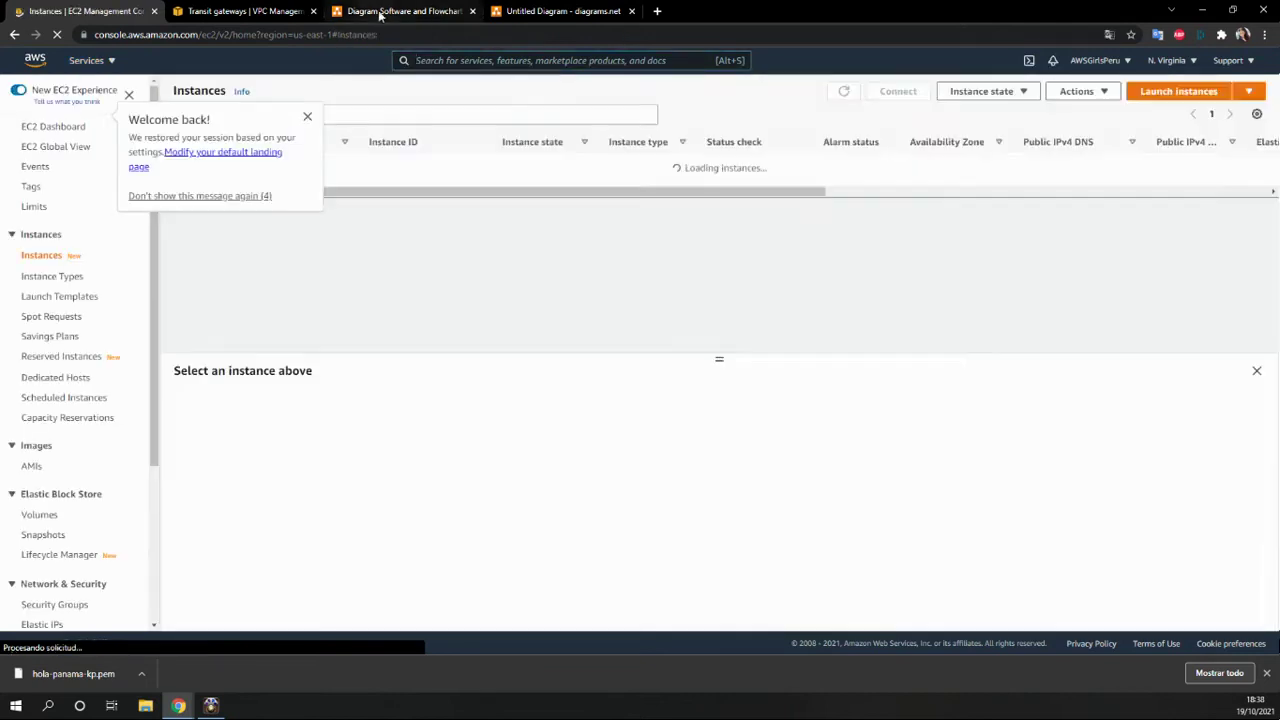
# Step: Switch to the Untitled Diagram in diagrams.net, enlarge the 10.2.0.0/16 and 10.3.0.0/16 VPC boxes, and add a new layer
pyautogui.click(439, 14)
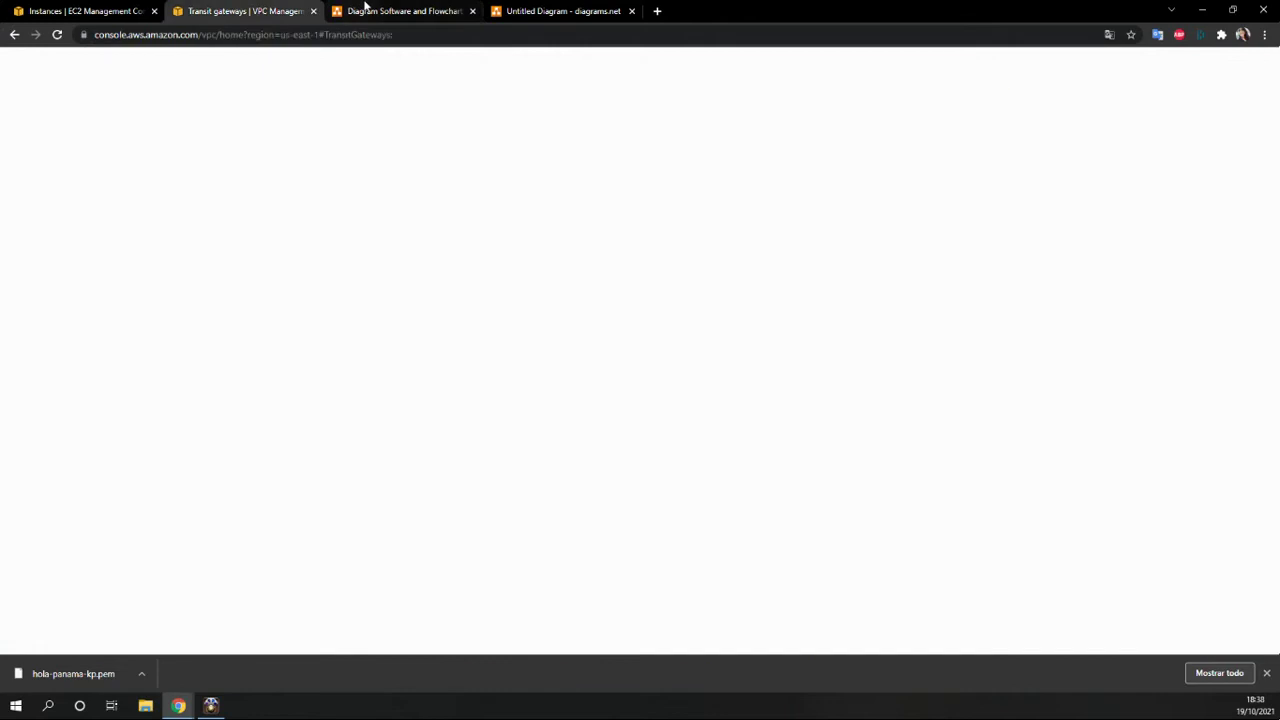
pyautogui.click(522, 14)
pyautogui.click(543, 263)
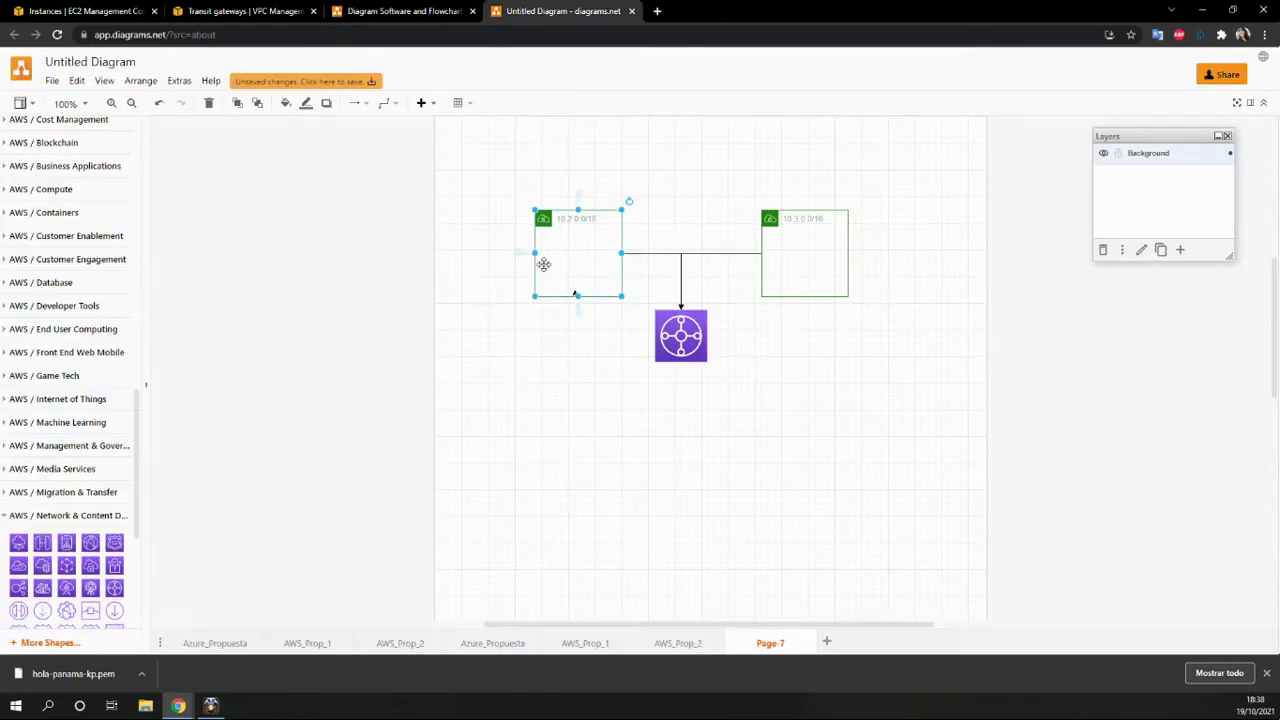
pyautogui.moveTo(533, 209); pyautogui.dragTo(514, 170)
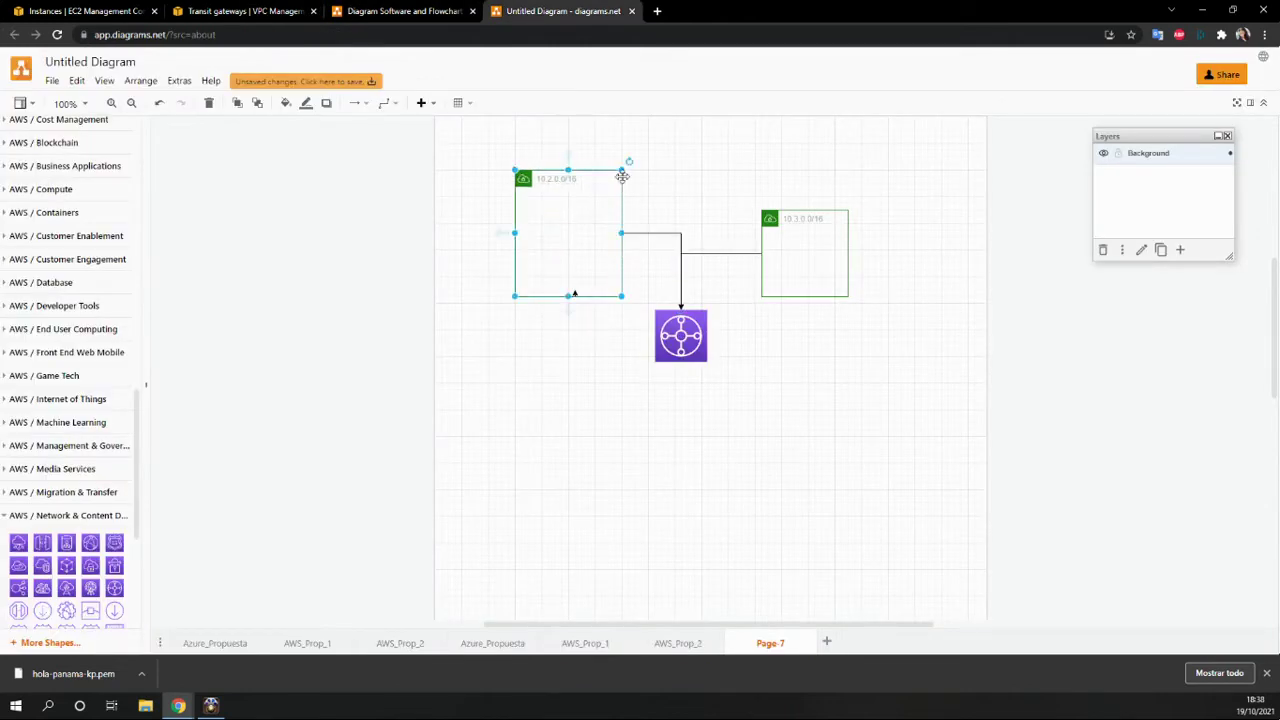
pyautogui.moveTo(621, 170); pyautogui.dragTo(661, 163)
pyautogui.click(837, 251)
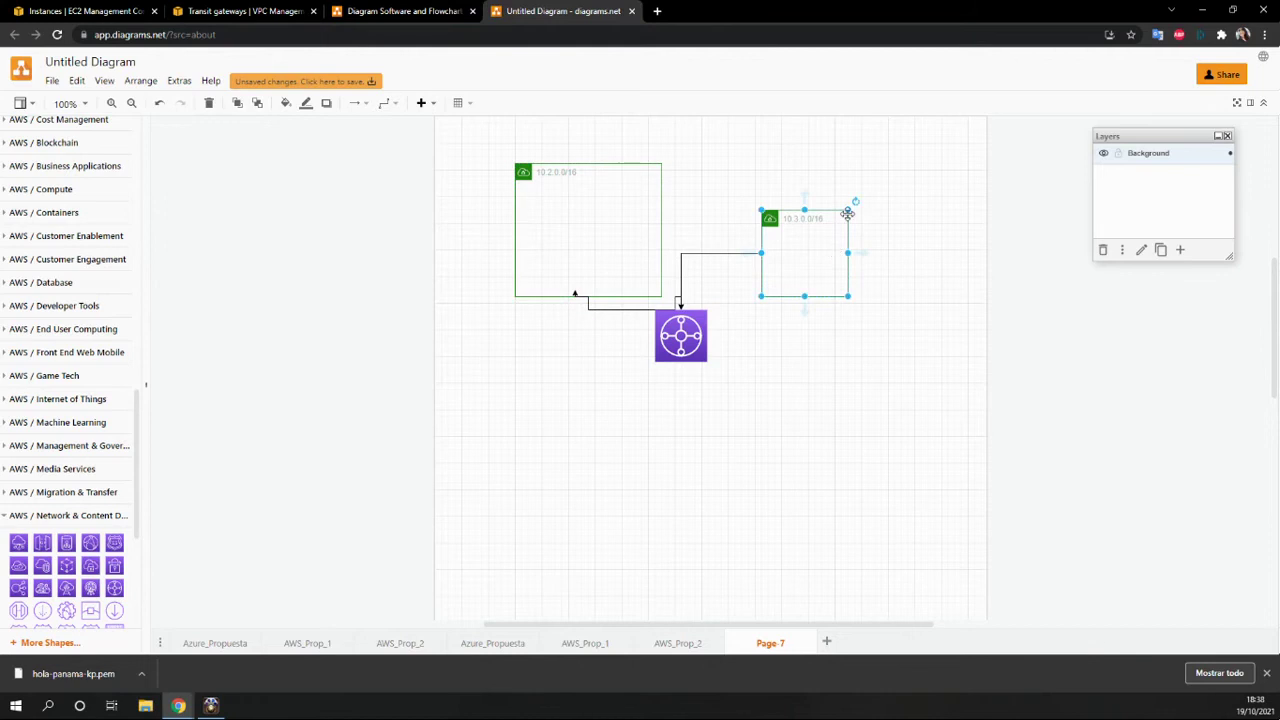
pyautogui.moveTo(848, 211); pyautogui.dragTo(921, 156)
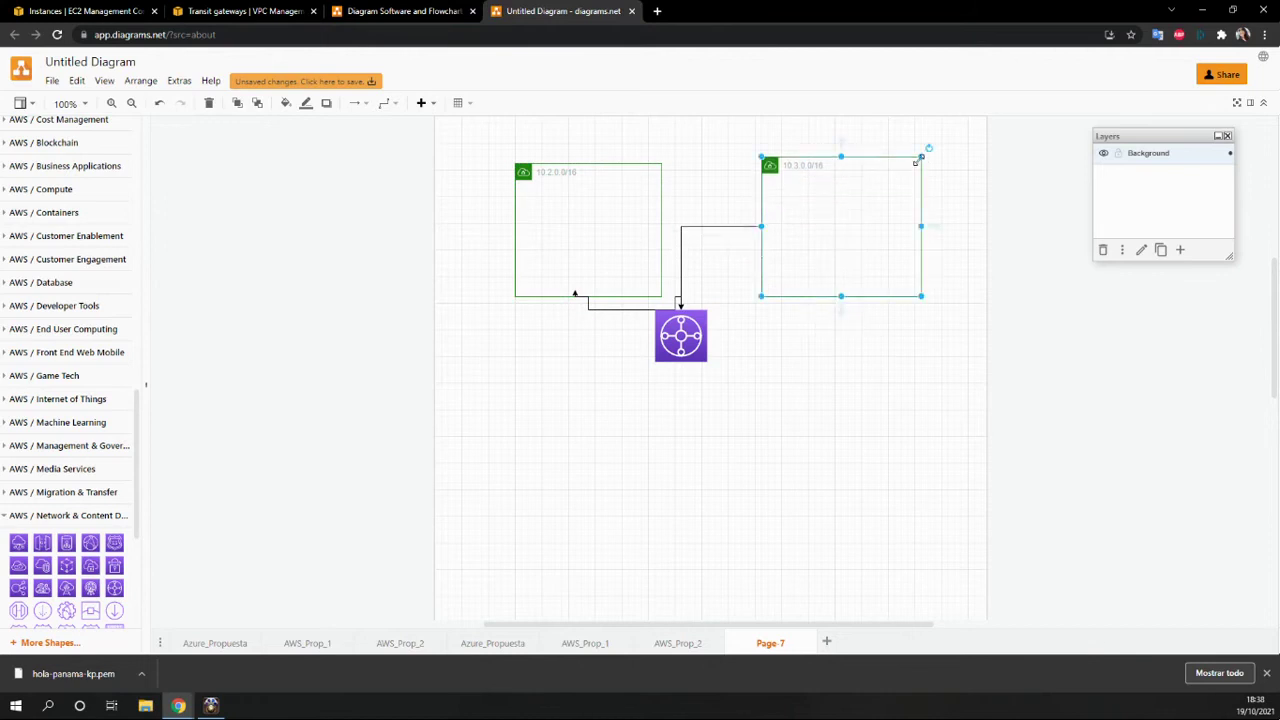
pyautogui.click(1180, 249)
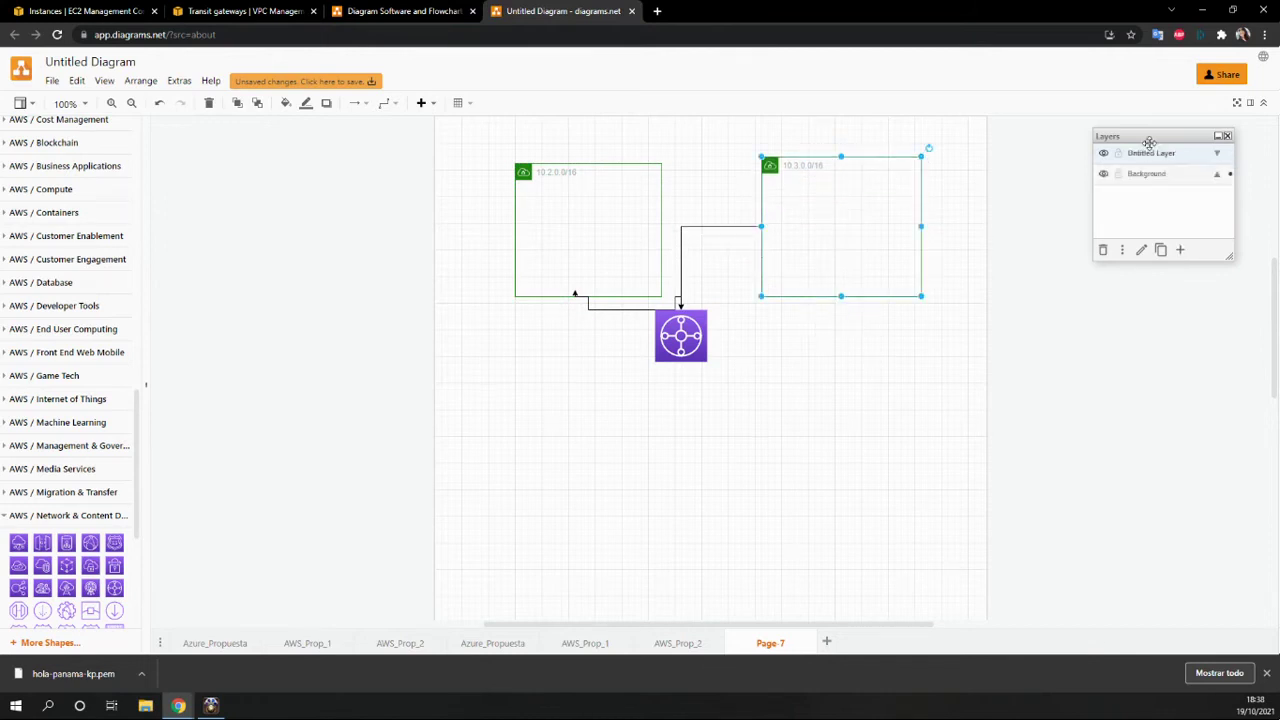
# Step: Move the 10.2.0.0/16 box farther up and left, delete its stray lower connector, and place the 10.3.0.0/16 box below the transit gateway icon
pyautogui.moveTo(586, 229); pyautogui.dragTo(478, 207)
pyautogui.click(571, 282)
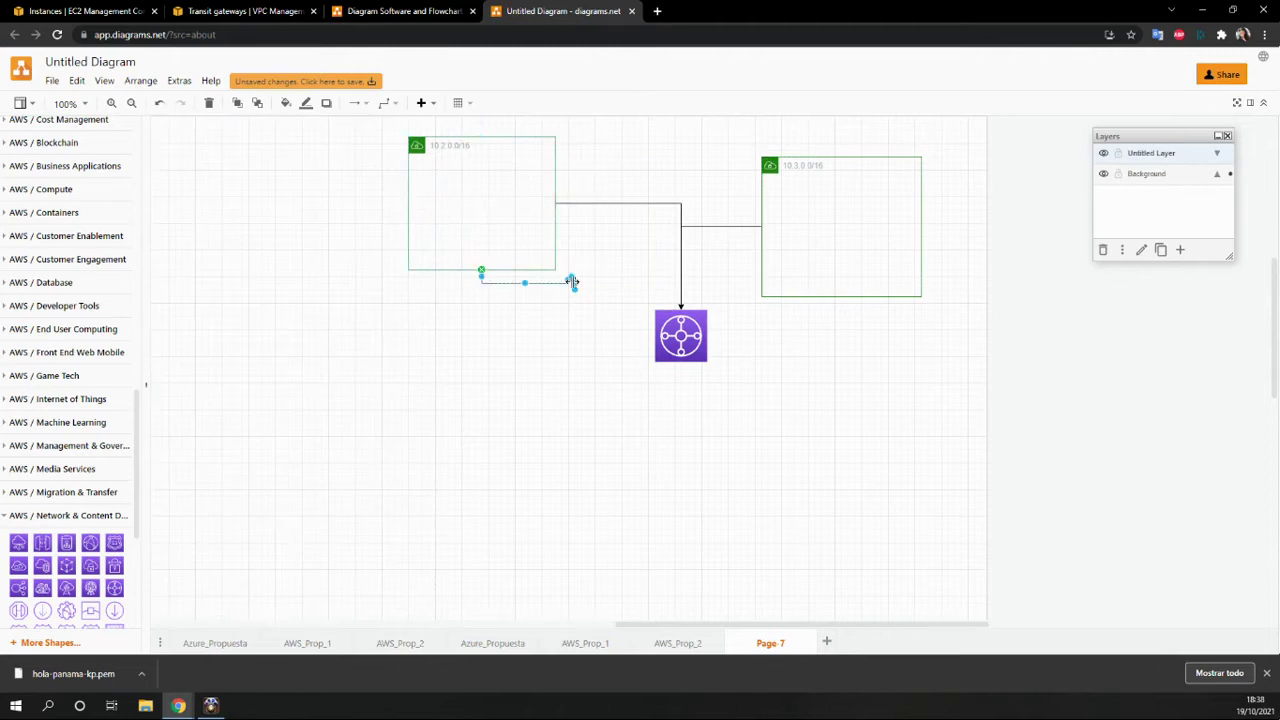
pyautogui.press('Delete')
pyautogui.moveTo(823, 230); pyautogui.dragTo(827, 530)
pyautogui.click(420, 208)
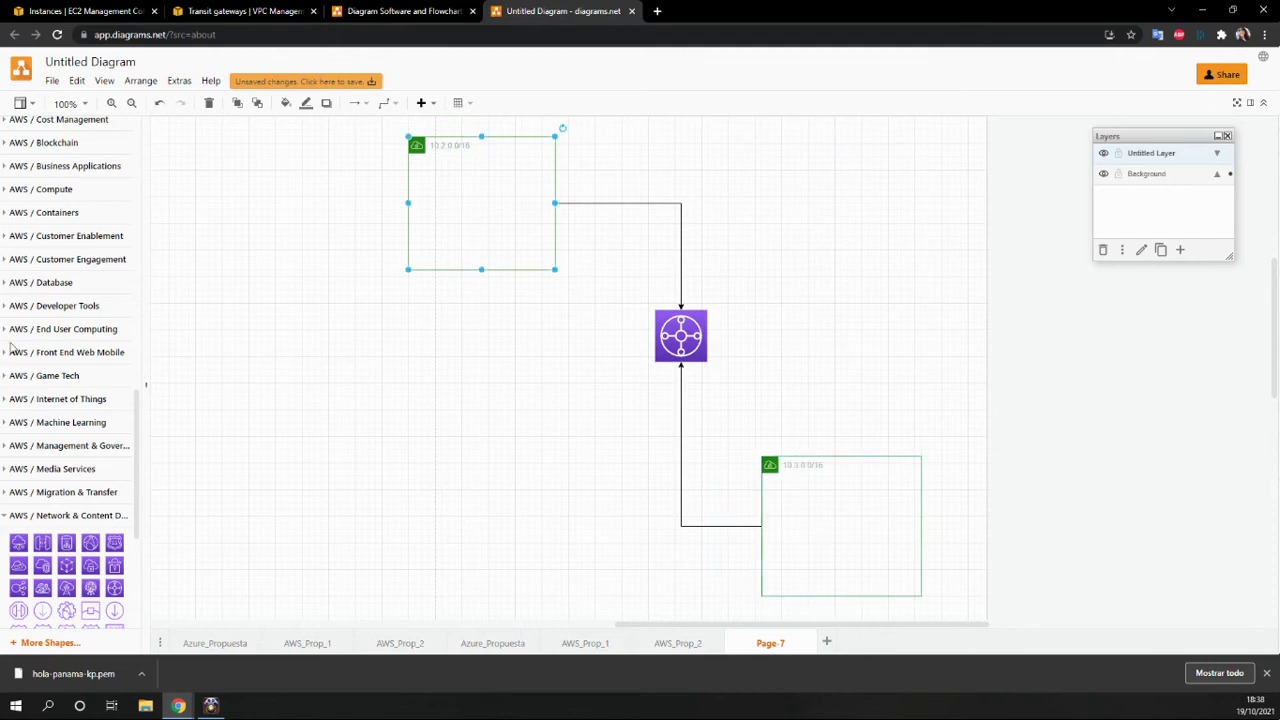
# Step: Place a Private subnet group in the upper part of the 10.2.0.0/16 VPC box and reduce its height
pyautogui.scroll(-3, 65, 500)
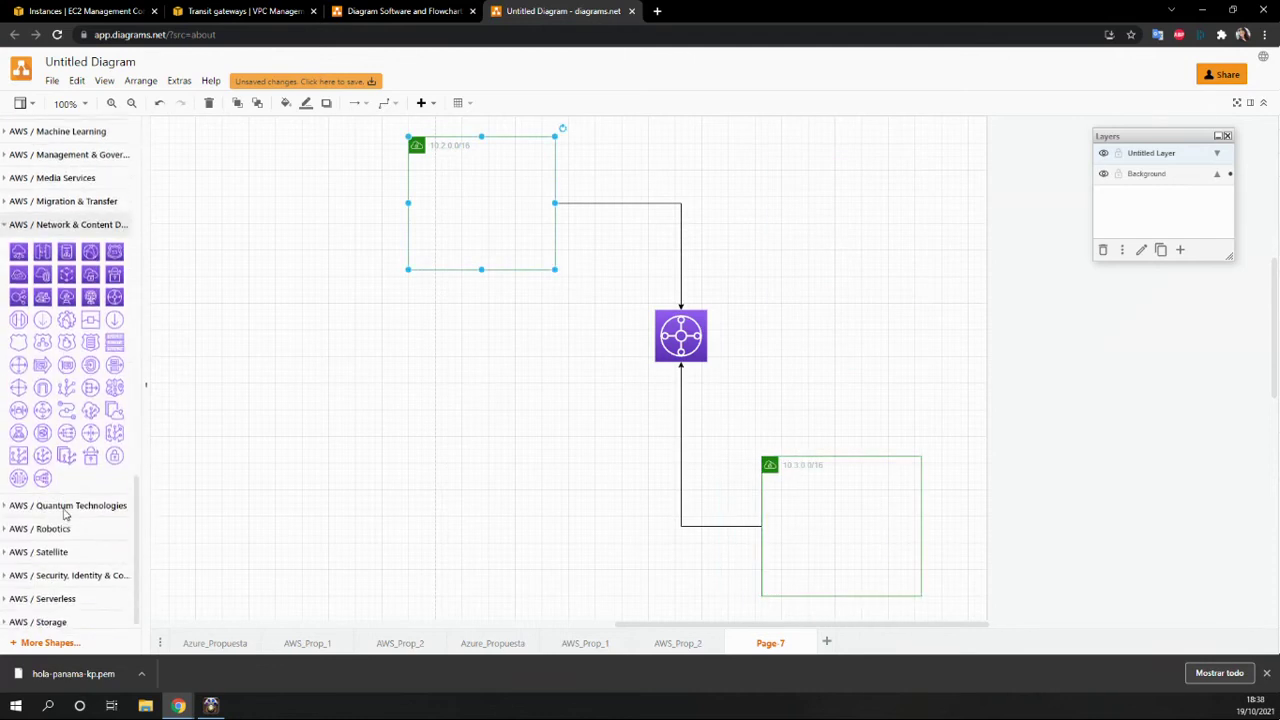
pyautogui.scroll(1, 63, 450)
pyautogui.scroll(5, 63, 440)
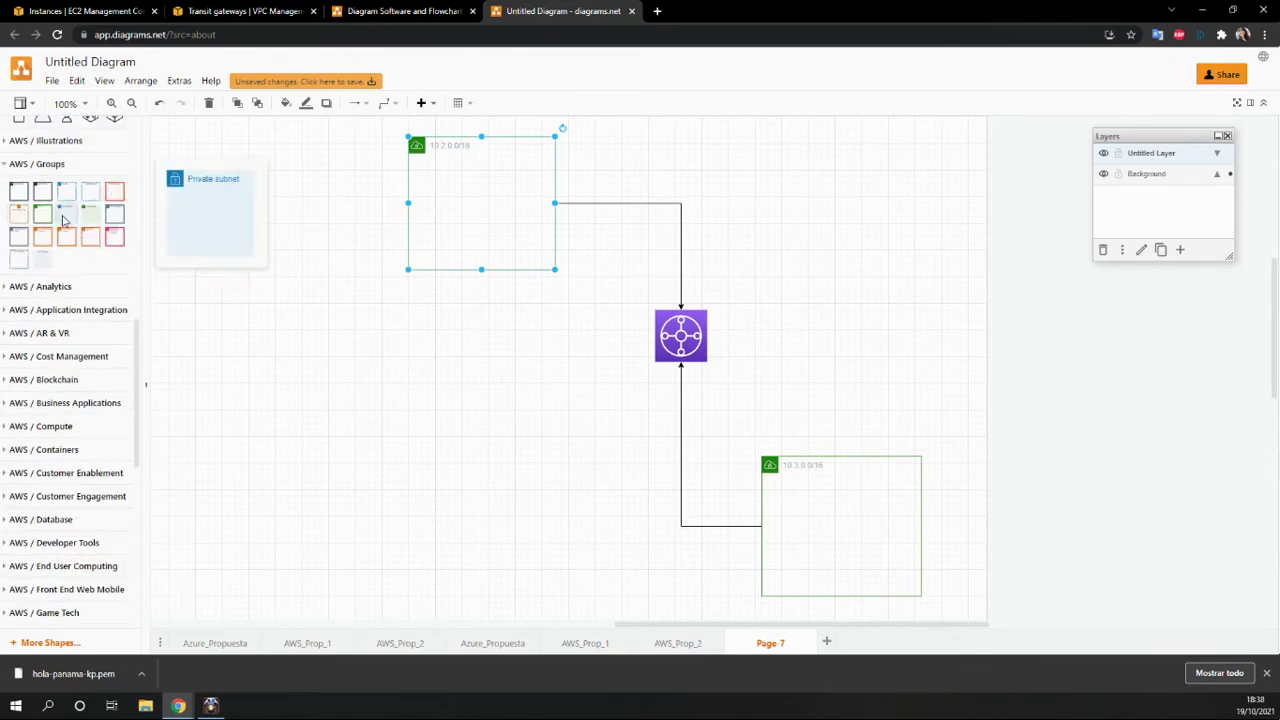
pyautogui.click(66, 213)
pyautogui.moveTo(704, 357); pyautogui.dragTo(477, 197)
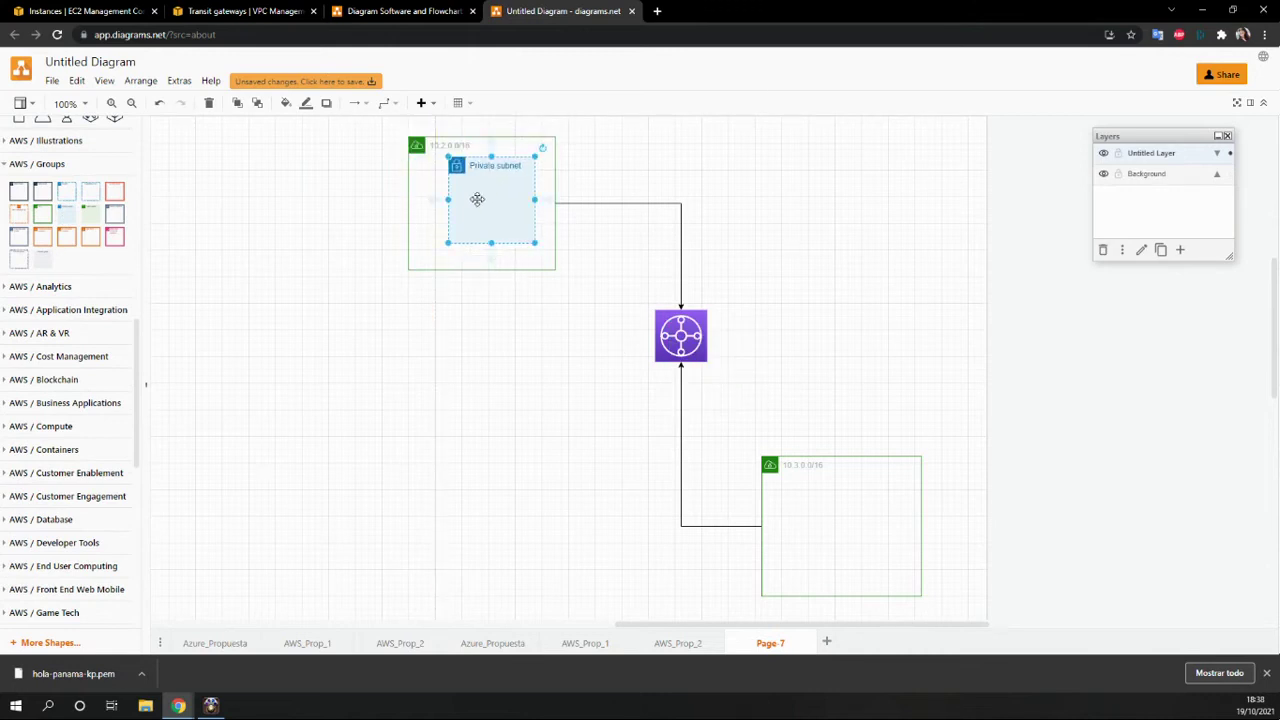
pyautogui.moveTo(490, 243); pyautogui.dragTo(492, 196)
# Step: Add a short Public subnet group to both VPC boxes, and copy the Private subnet into the 10.3.0.0/16 VPC below its public one
pyautogui.moveTo(78, 214)
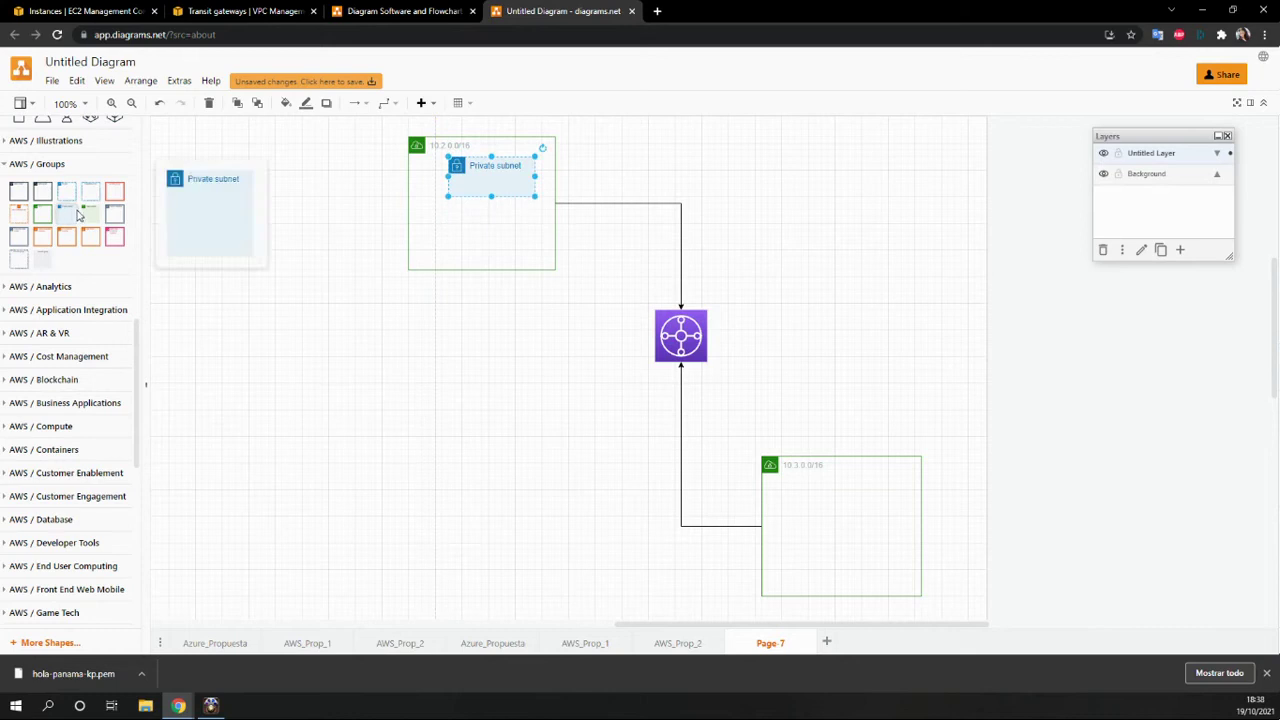
pyautogui.click(89, 214)
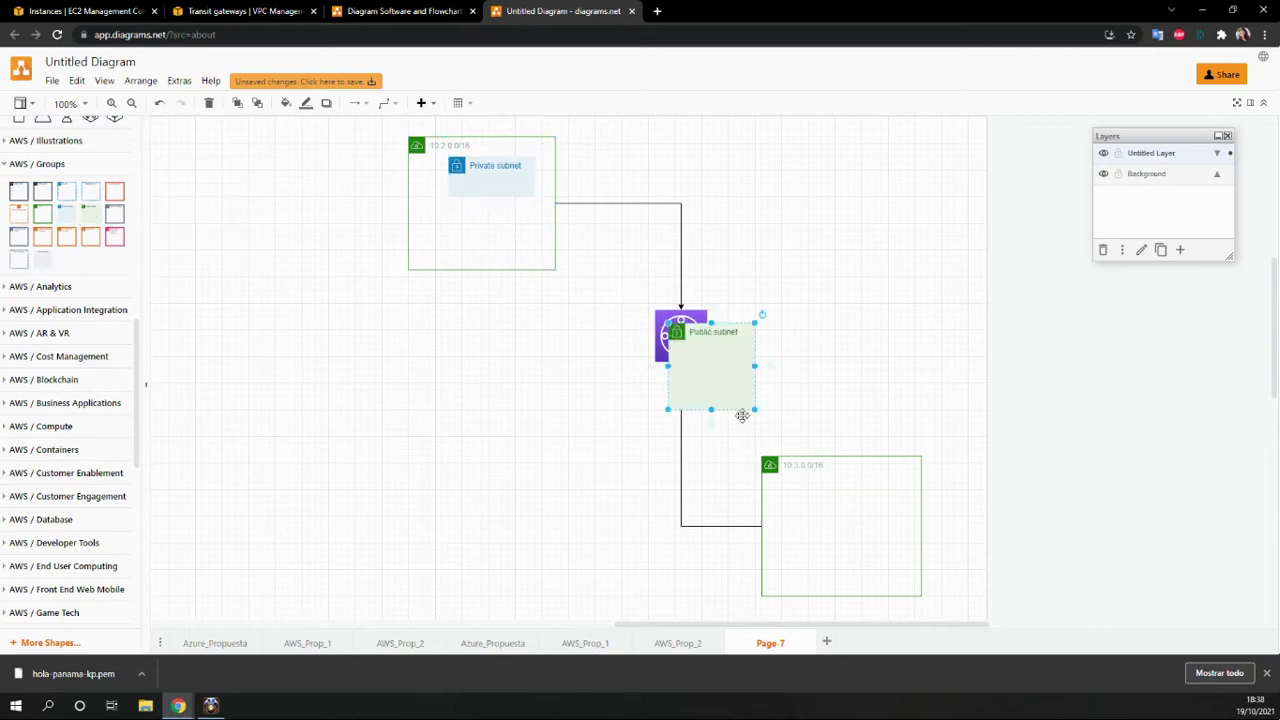
pyautogui.moveTo(689, 382); pyautogui.dragTo(838, 490)
pyautogui.click(516, 186)
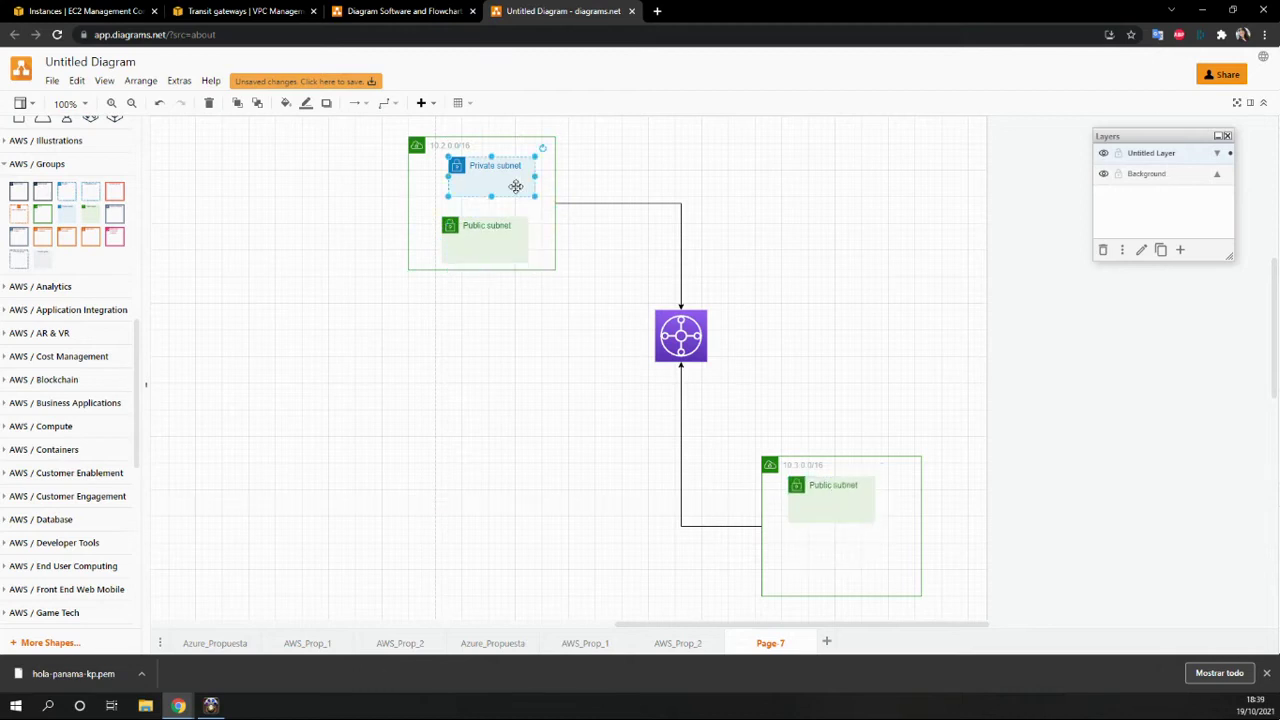
pyautogui.moveTo(516, 186); pyautogui.dragTo(775, 553)
pyautogui.moveTo(850, 558); pyautogui.dragTo(843, 566)
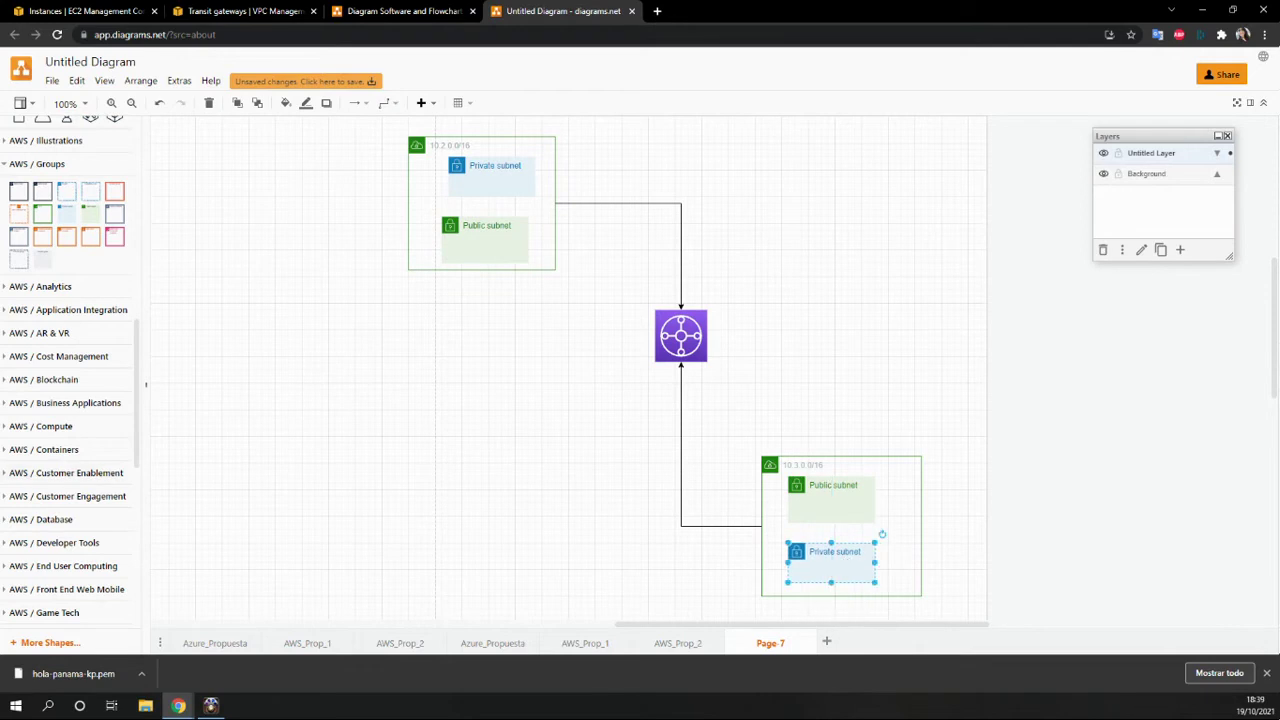
# Step: Place a reduced-size EC2 icon from the AWS / Compute shapes in the public subnet of each VPC
pyautogui.scroll(-5, 101, 513)
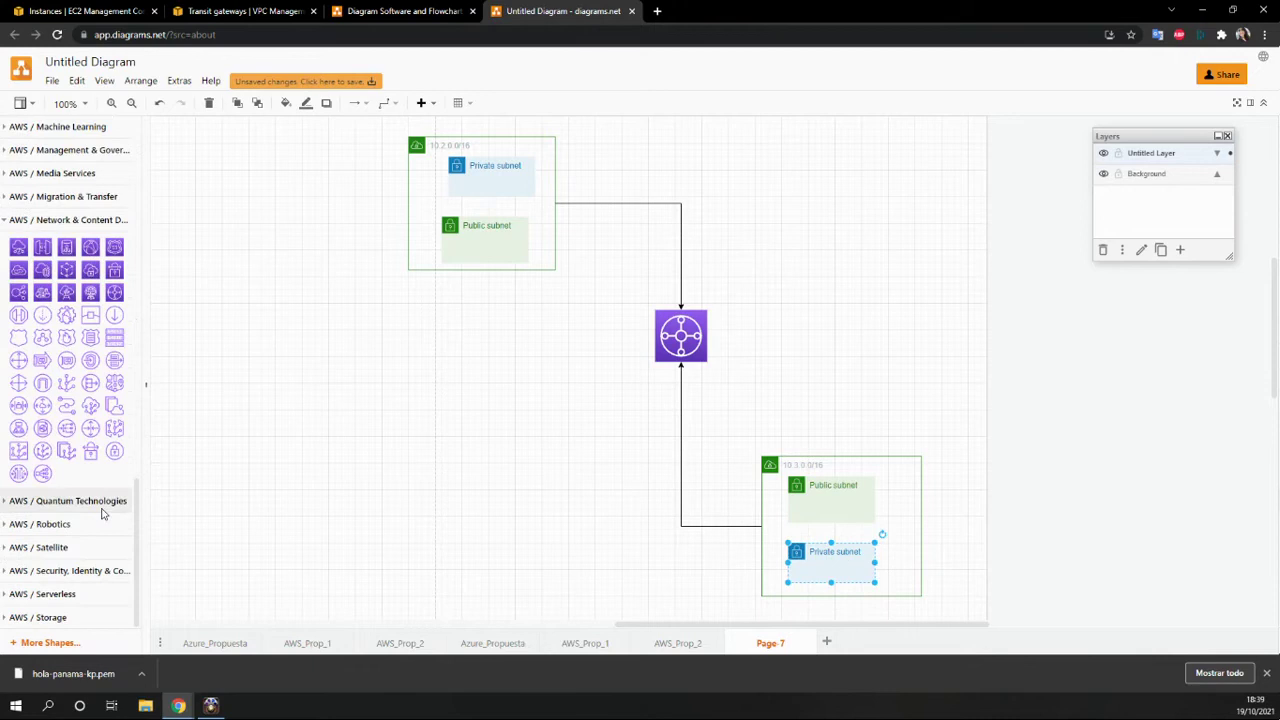
pyautogui.scroll(2, 101, 513)
pyautogui.scroll(-2, 101, 513)
pyautogui.scroll(5, 101, 513)
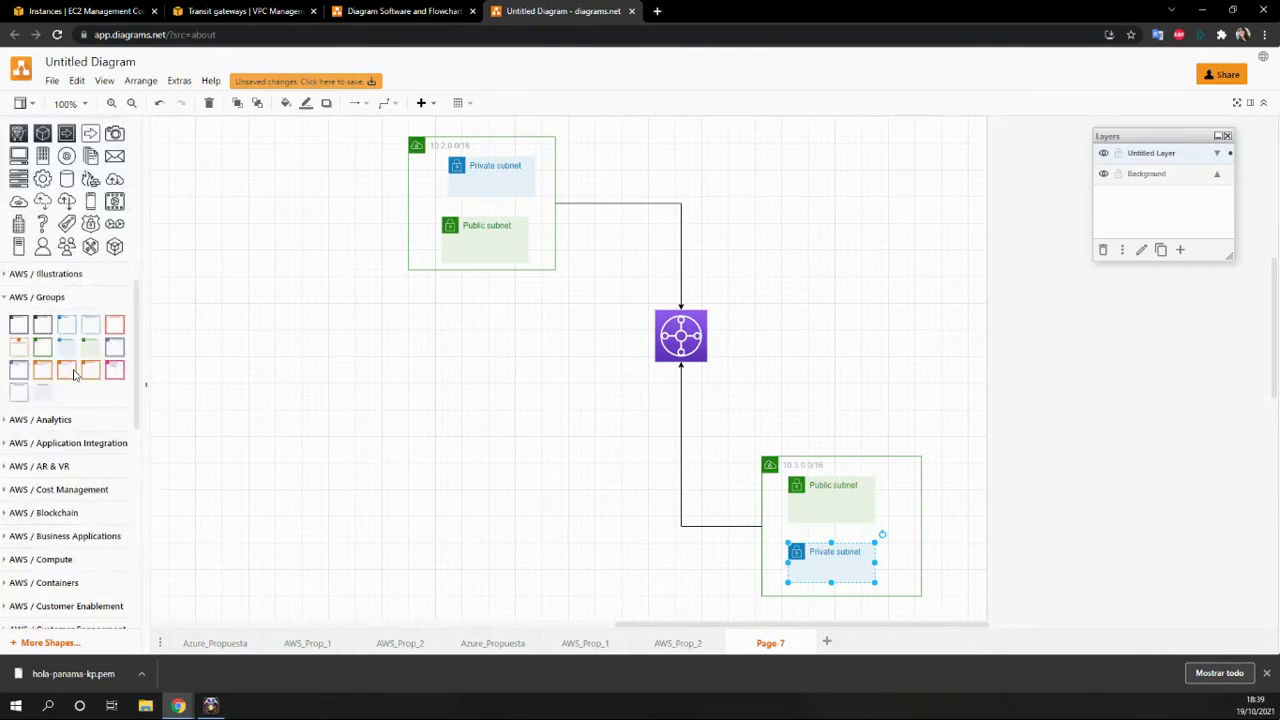
pyautogui.scroll(3, 73, 374)
pyautogui.scroll(-6, 65, 440)
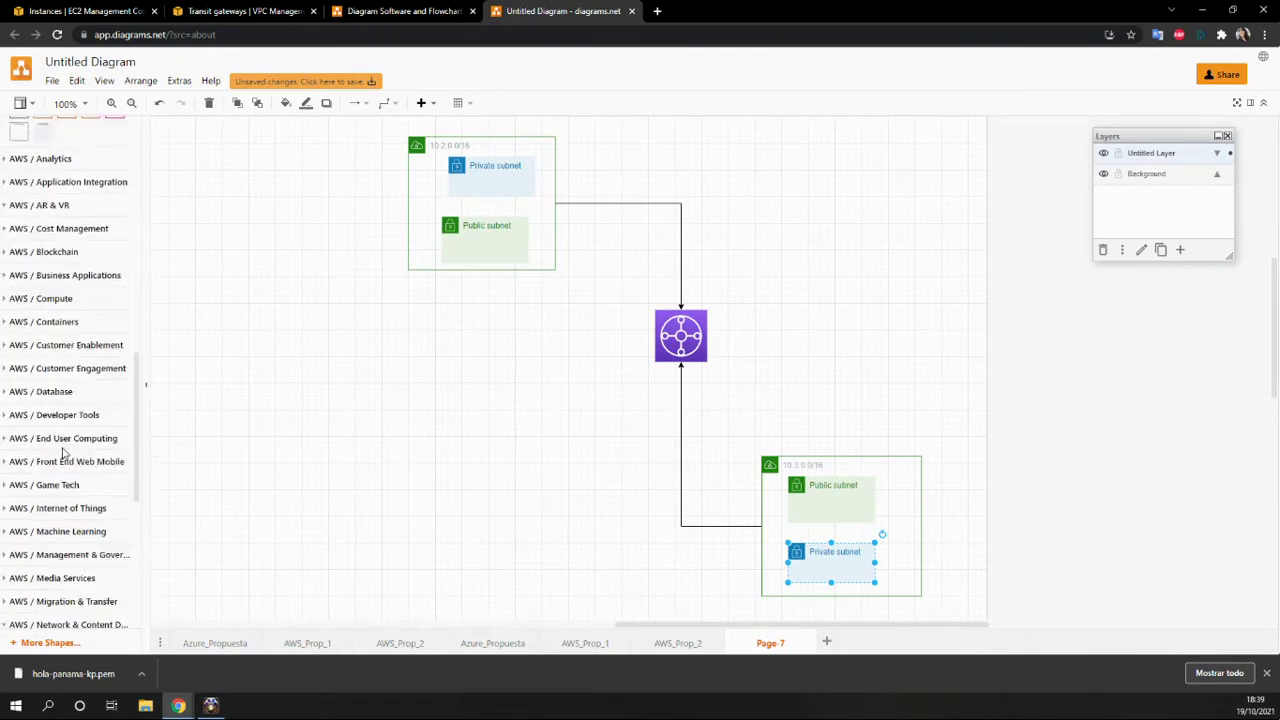
pyautogui.scroll(-3, 62, 452)
pyautogui.scroll(4, 55, 400)
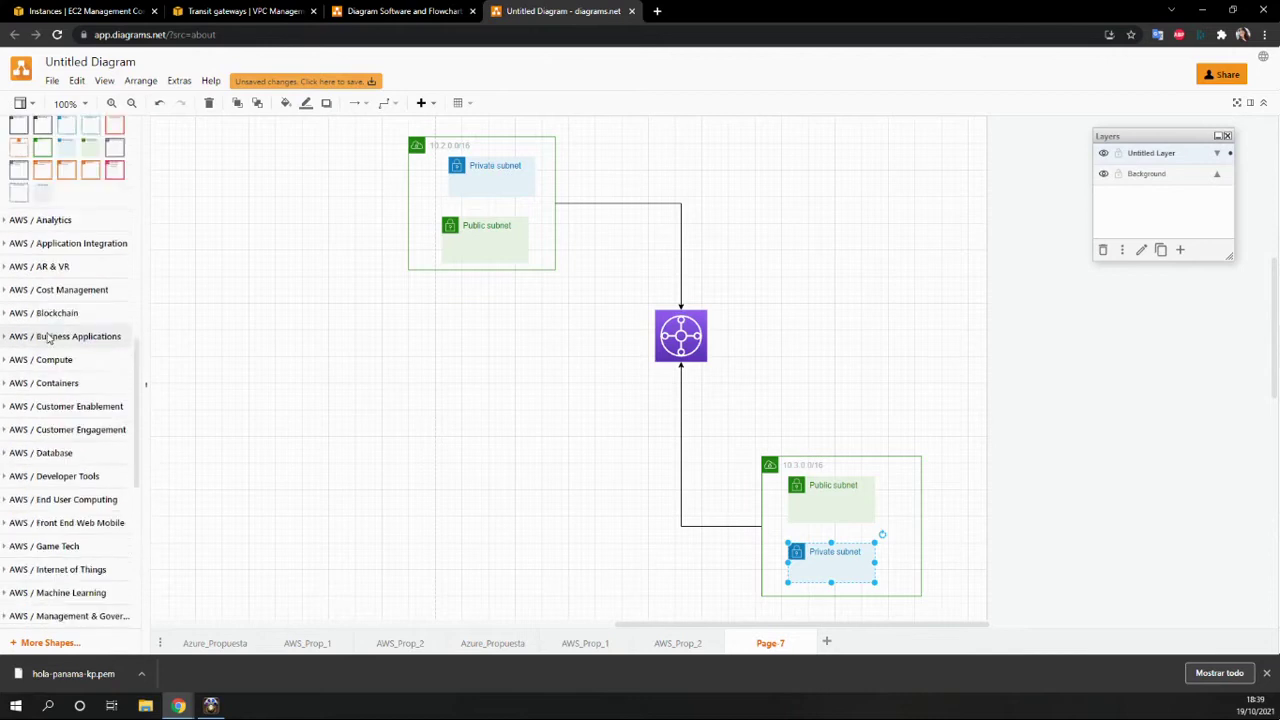
pyautogui.scroll(1, 48, 338)
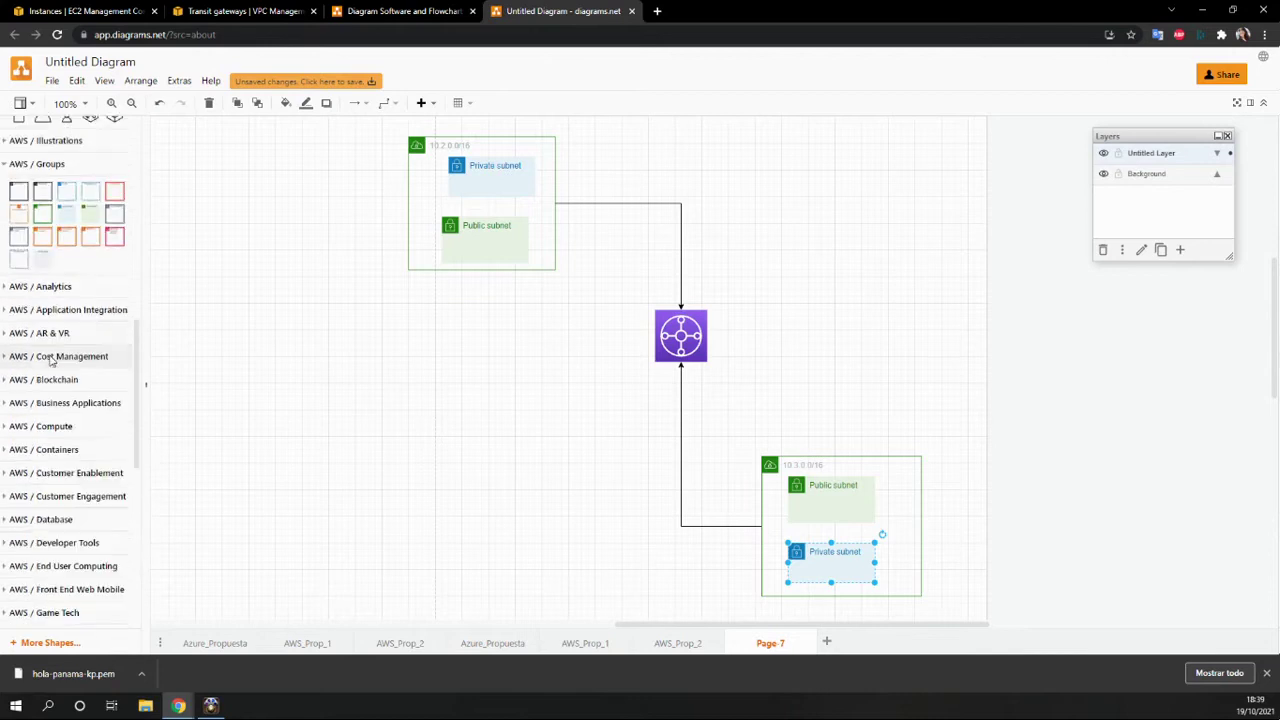
pyautogui.click(40, 426)
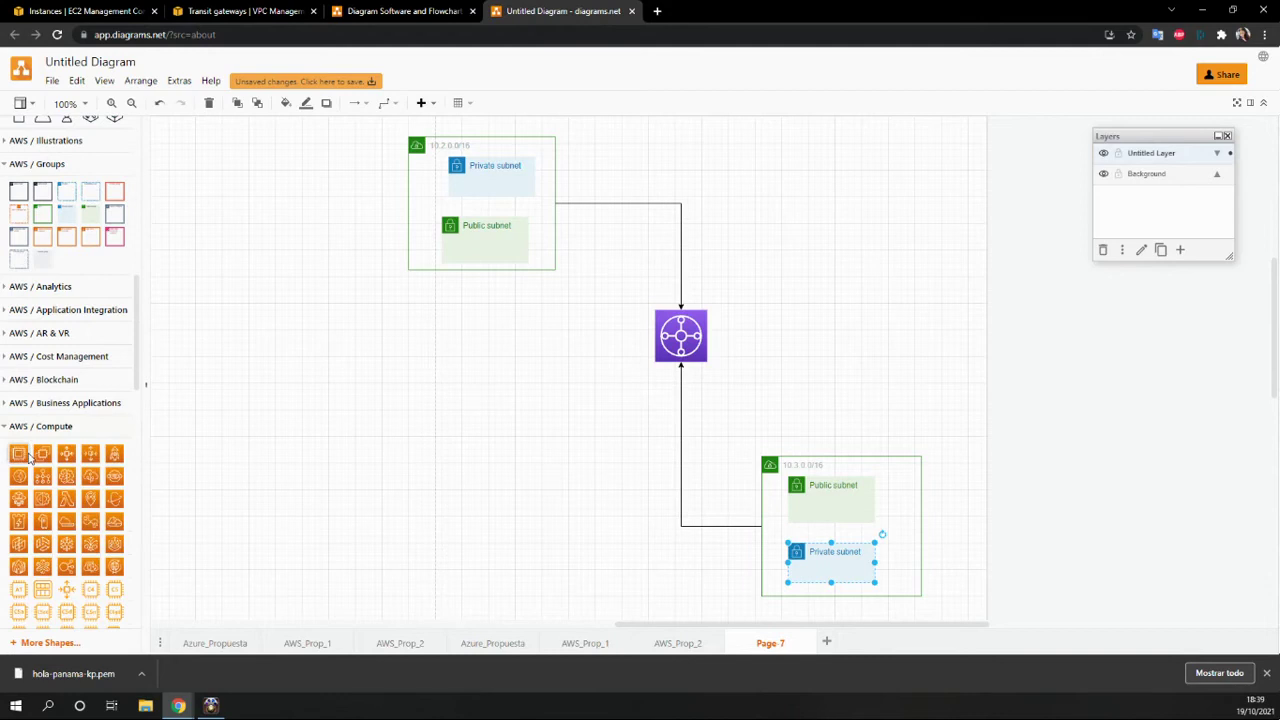
pyautogui.click(29, 456)
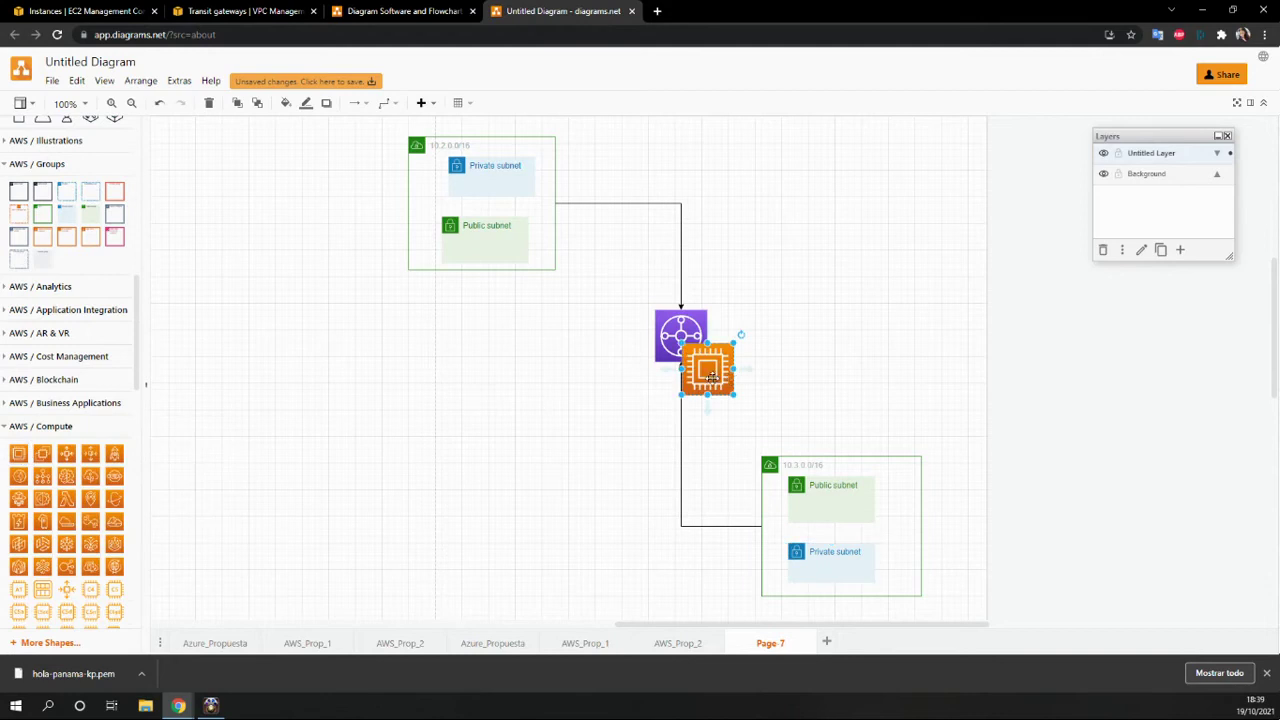
pyautogui.moveTo(710, 375); pyautogui.dragTo(822, 520)
pyautogui.click(393, 387)
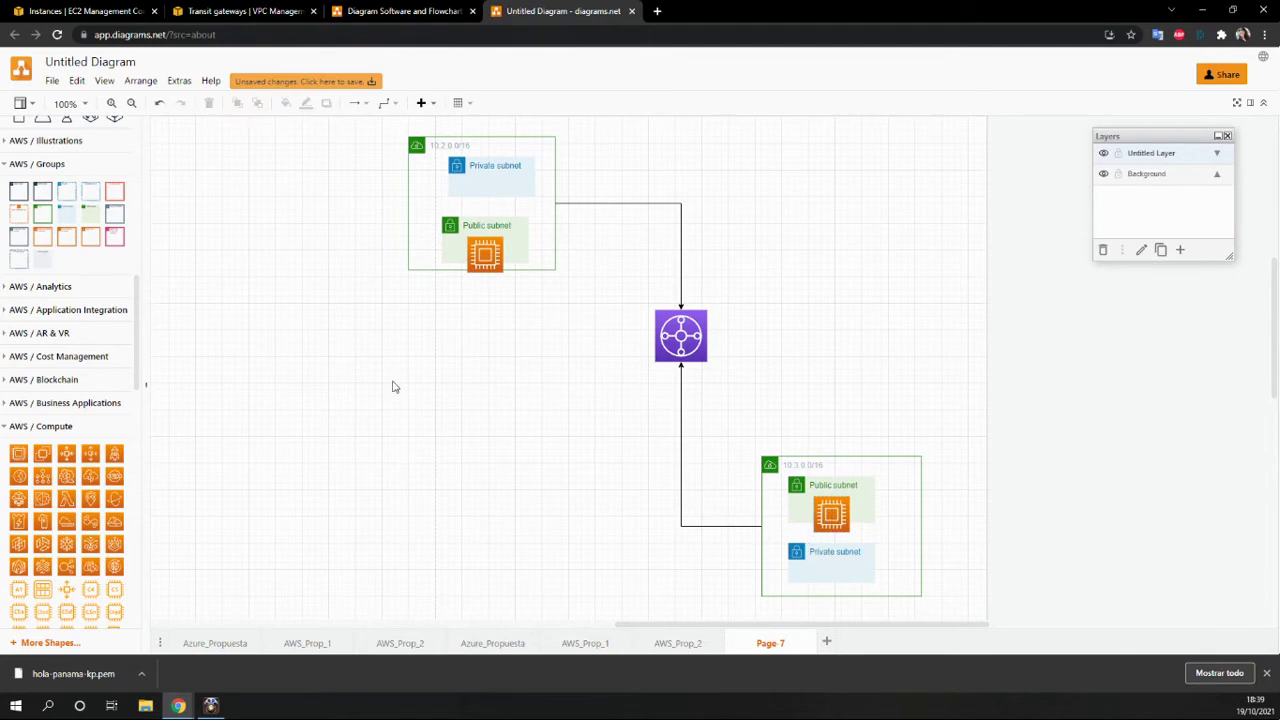
# Step: Add an AWS Security group shape in the empty area below the 10.2.0.0/16 VPC
pyautogui.click(485, 256)
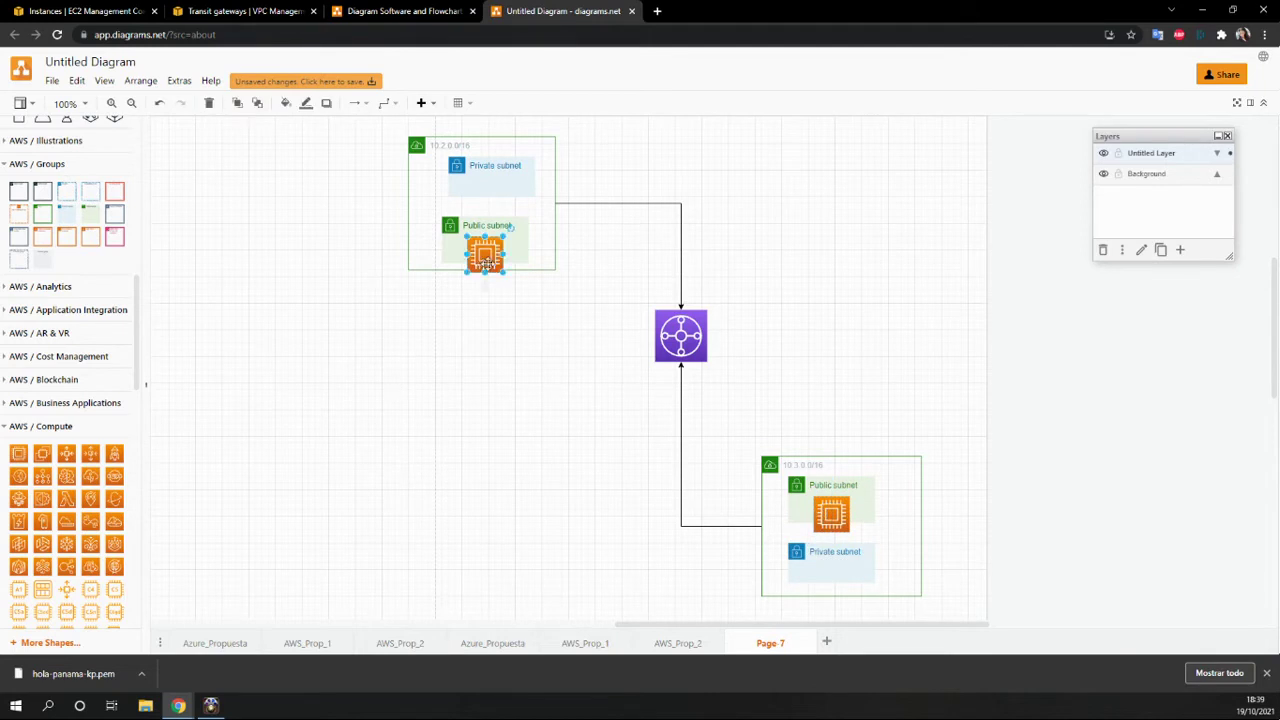
pyautogui.moveTo(108, 201)
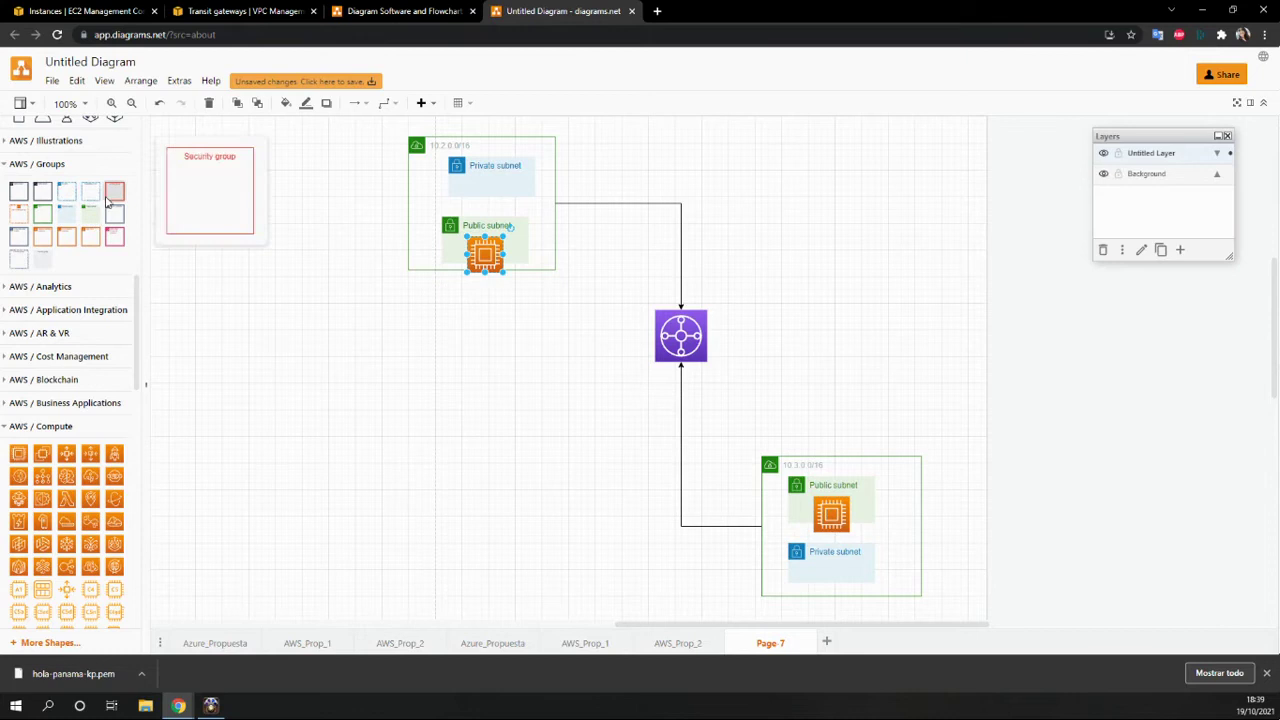
pyautogui.moveTo(108, 201); pyautogui.dragTo(513, 386)
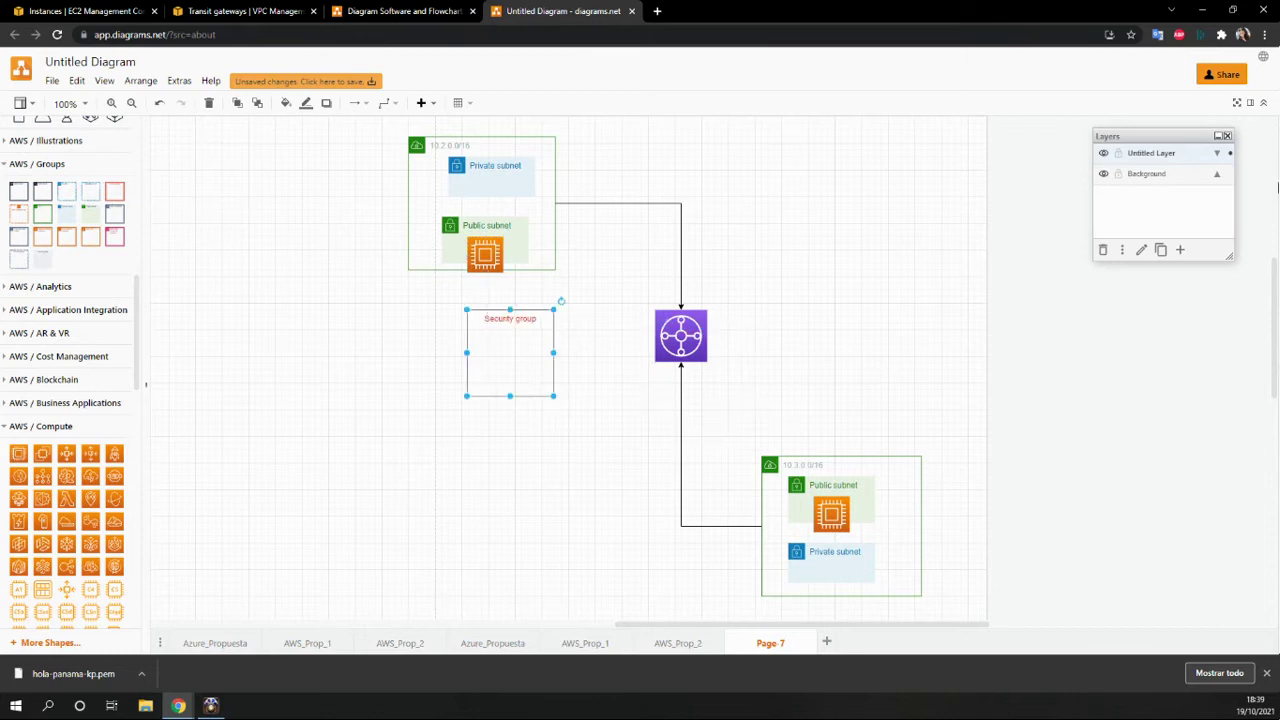
# Step: Add another layer to the diagram and rename the topmost layer servicios
pyautogui.click(1180, 250)
pyautogui.moveTo(1160, 152); pyautogui.dragTo(1158, 184)
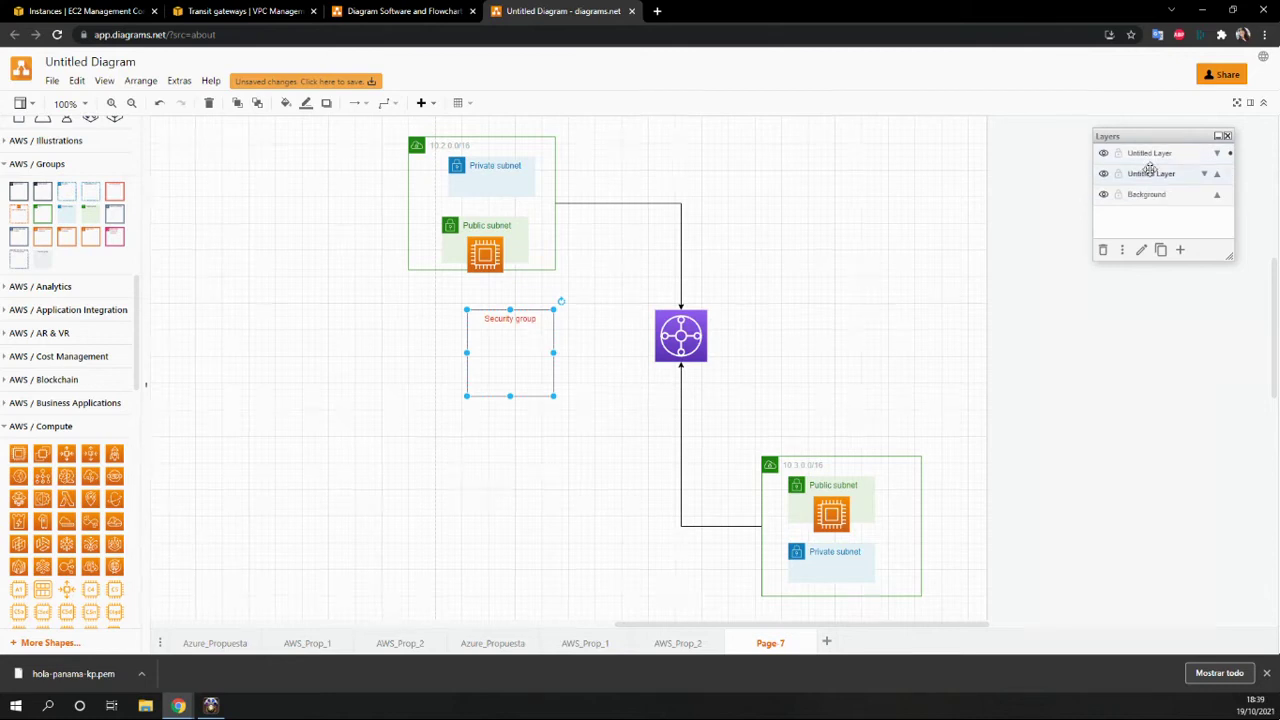
pyautogui.click(1146, 152)
pyautogui.doubleClick(1146, 152)
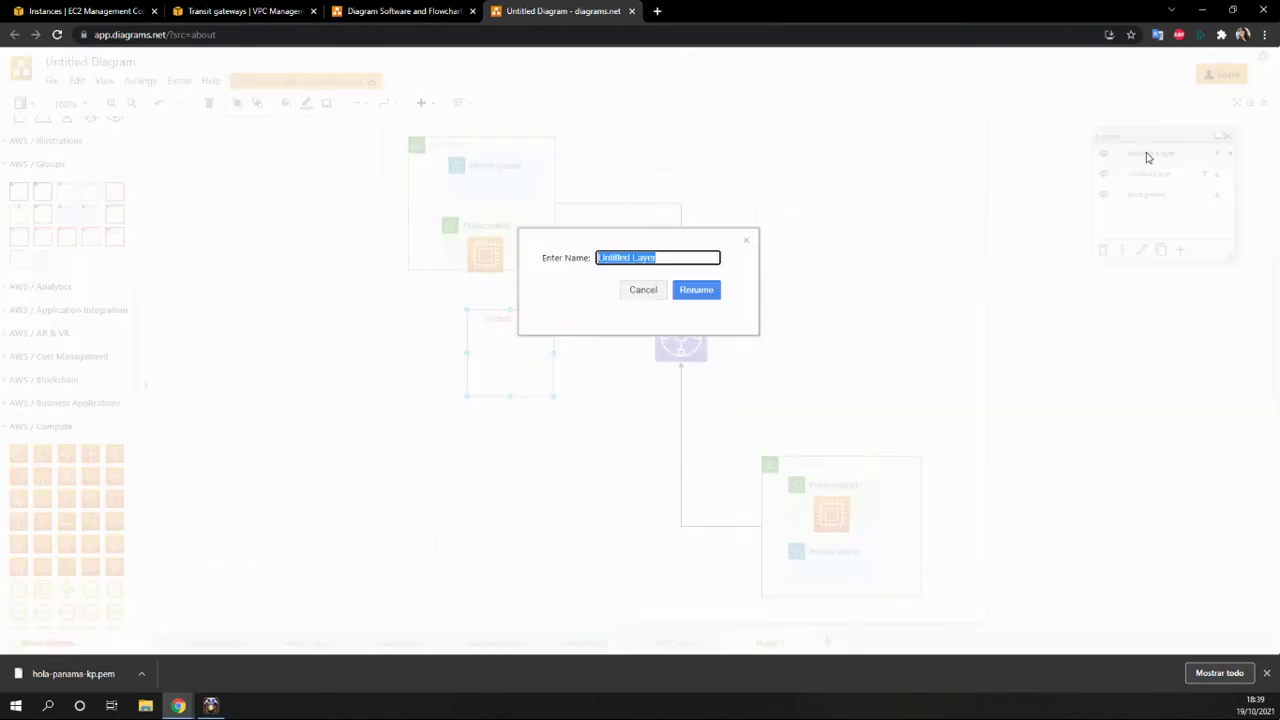
pyautogui.write('security')
pyautogui.press('Return')
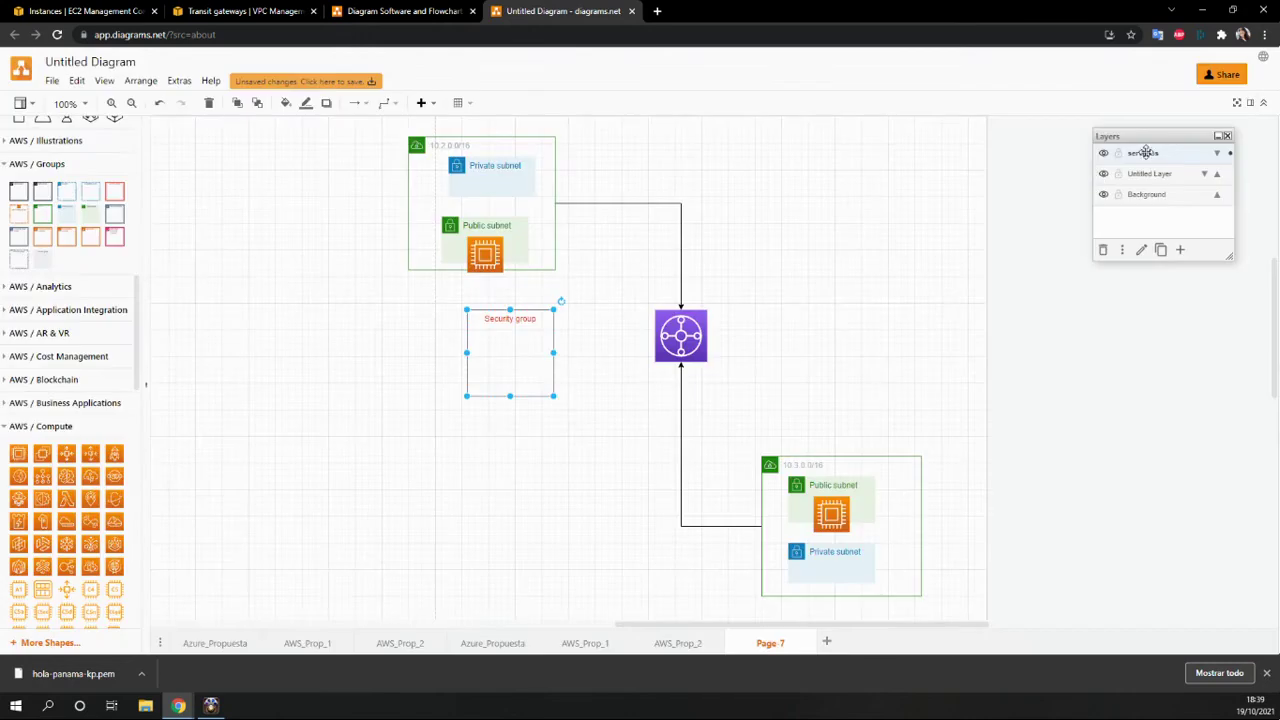
# Step: Fit the Security group box around the 10.2.0.0/16 VPC's instance, and add a single-line text label "22 - 0.0.0.0" below it
pyautogui.moveTo(514, 366); pyautogui.dragTo(481, 290)
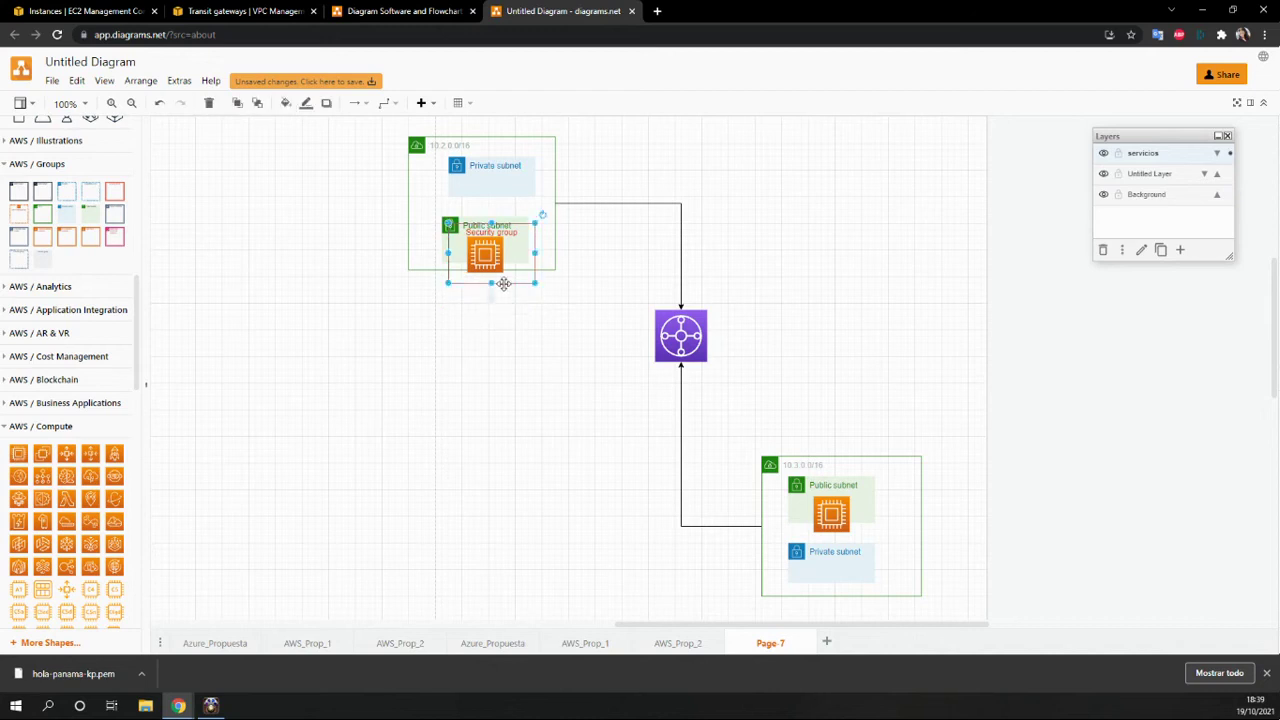
pyautogui.scroll(3, 90, 320)
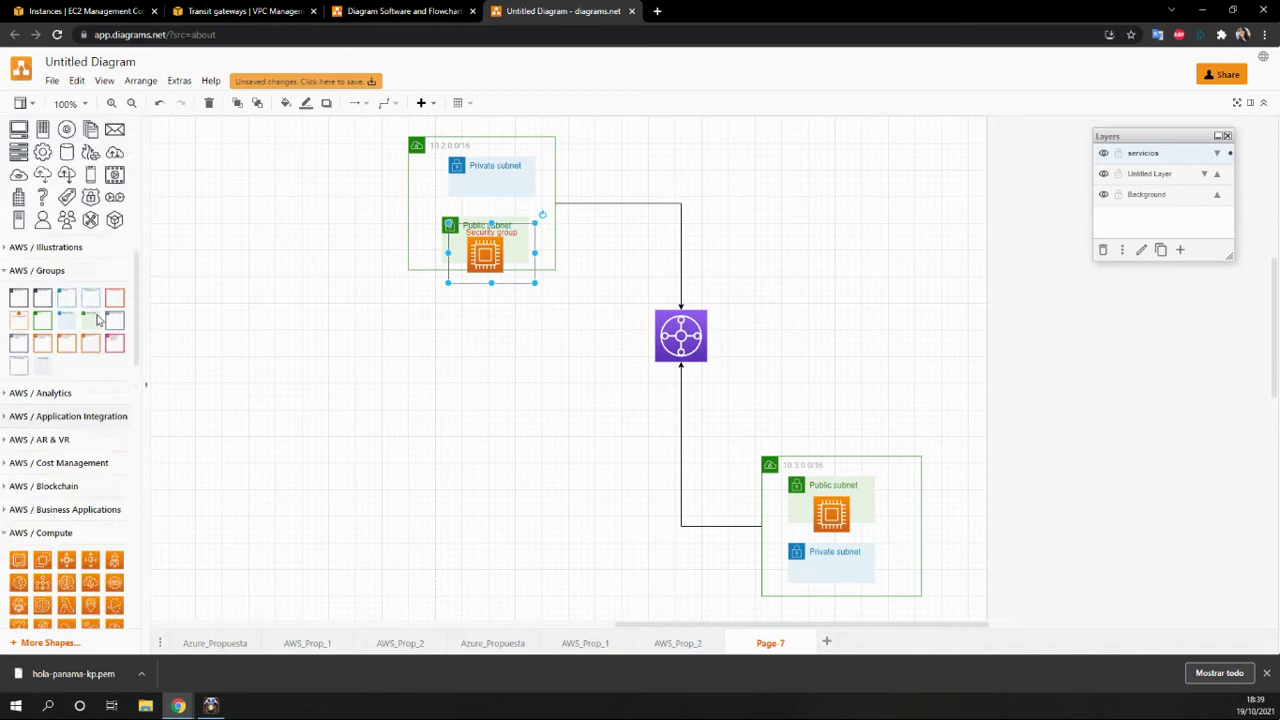
pyautogui.scroll(-3, 100, 330)
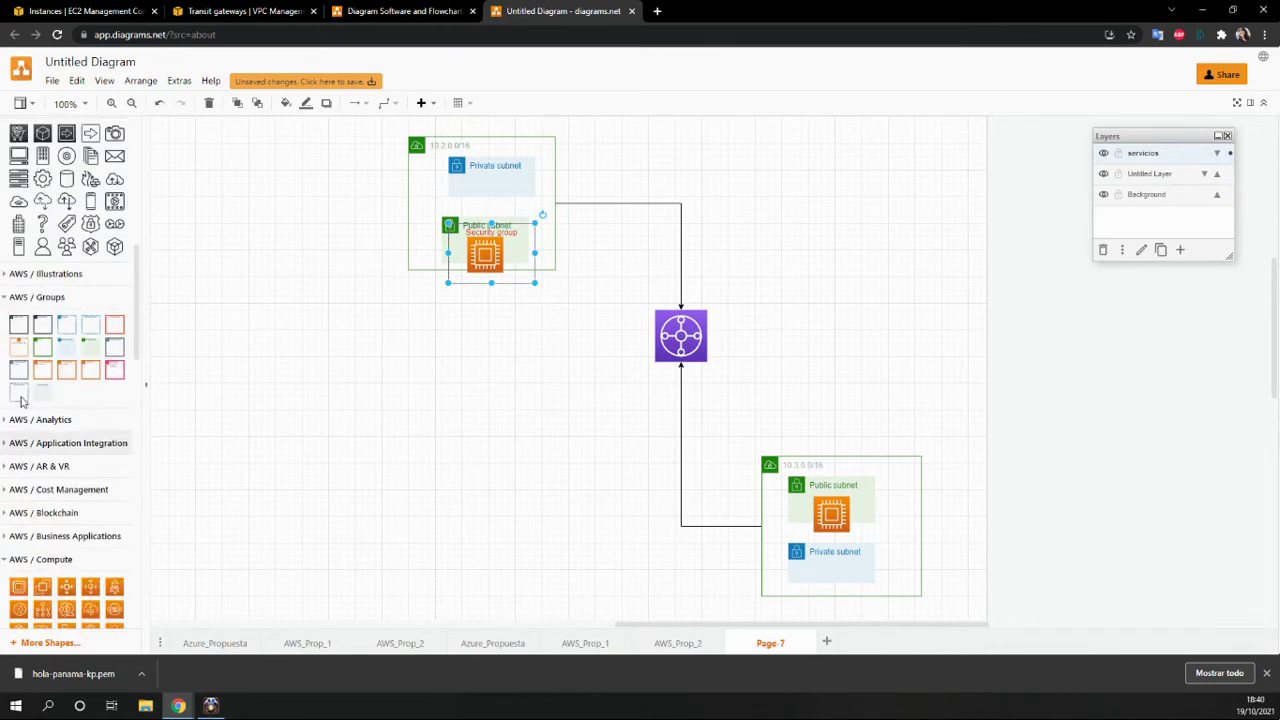
pyautogui.scroll(3, 30, 400)
pyautogui.scroll(5, 42, 372)
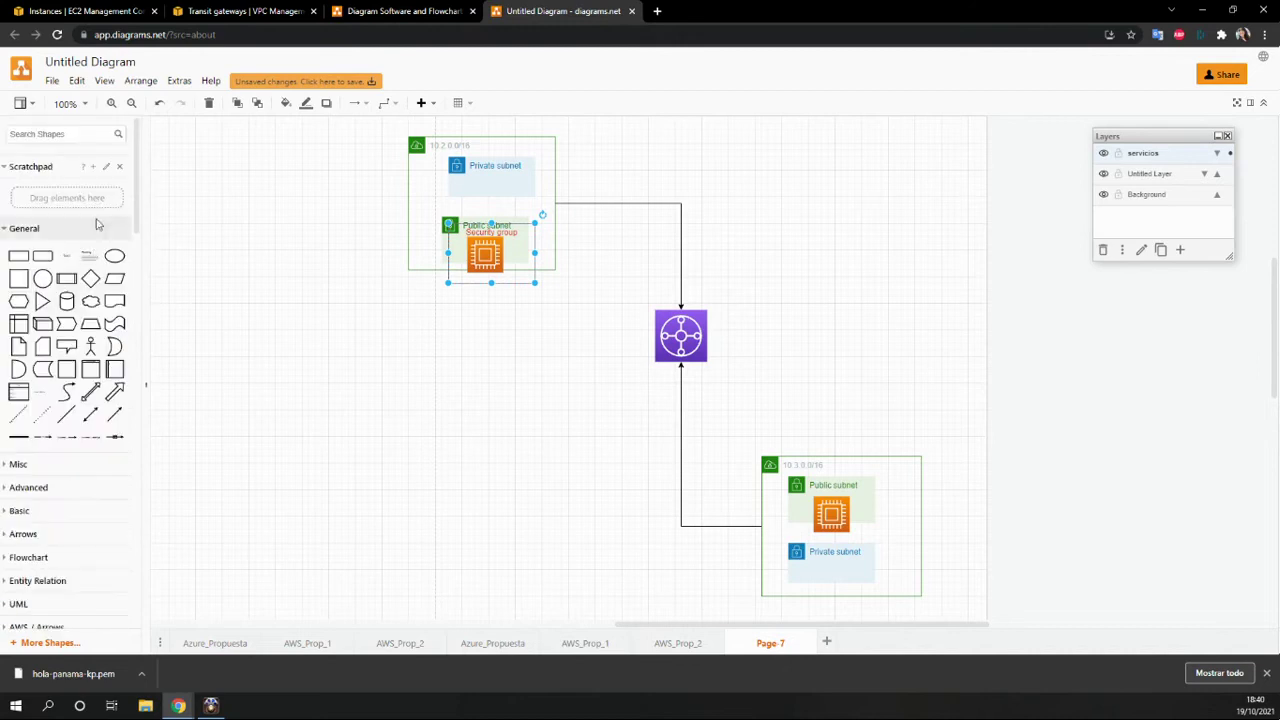
pyautogui.click(69, 255)
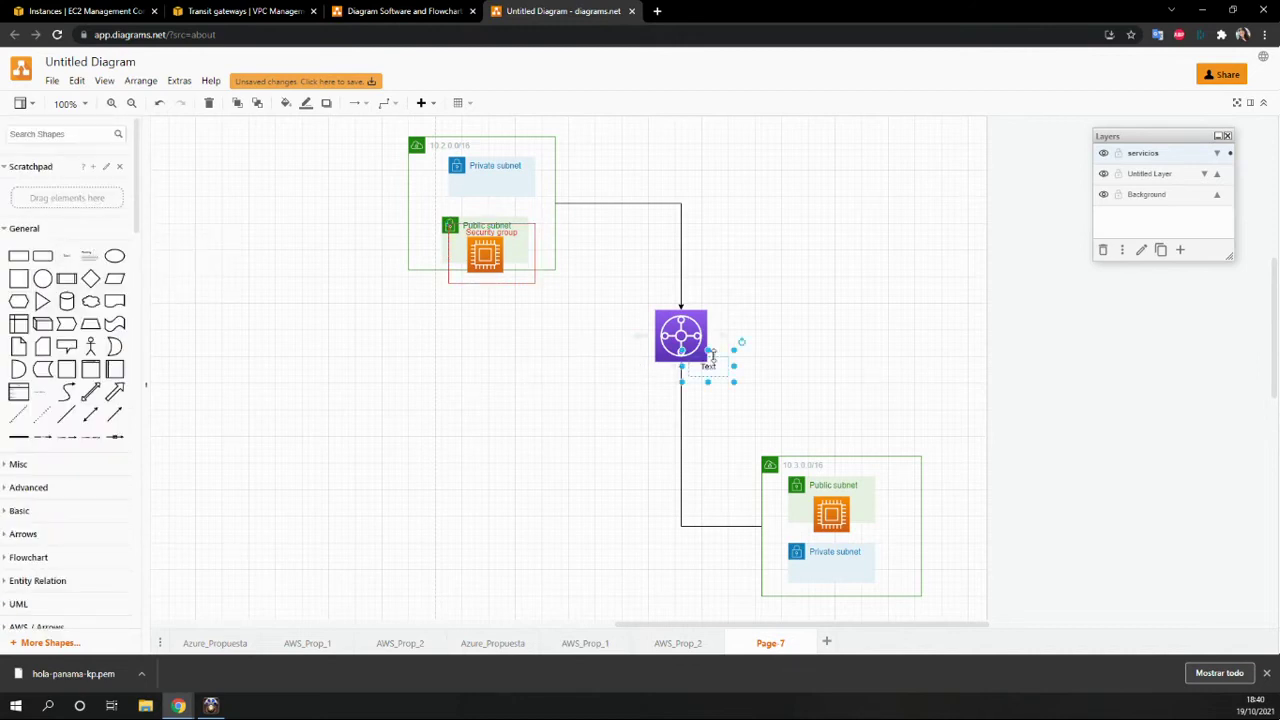
pyautogui.moveTo(715, 355); pyautogui.dragTo(468, 305)
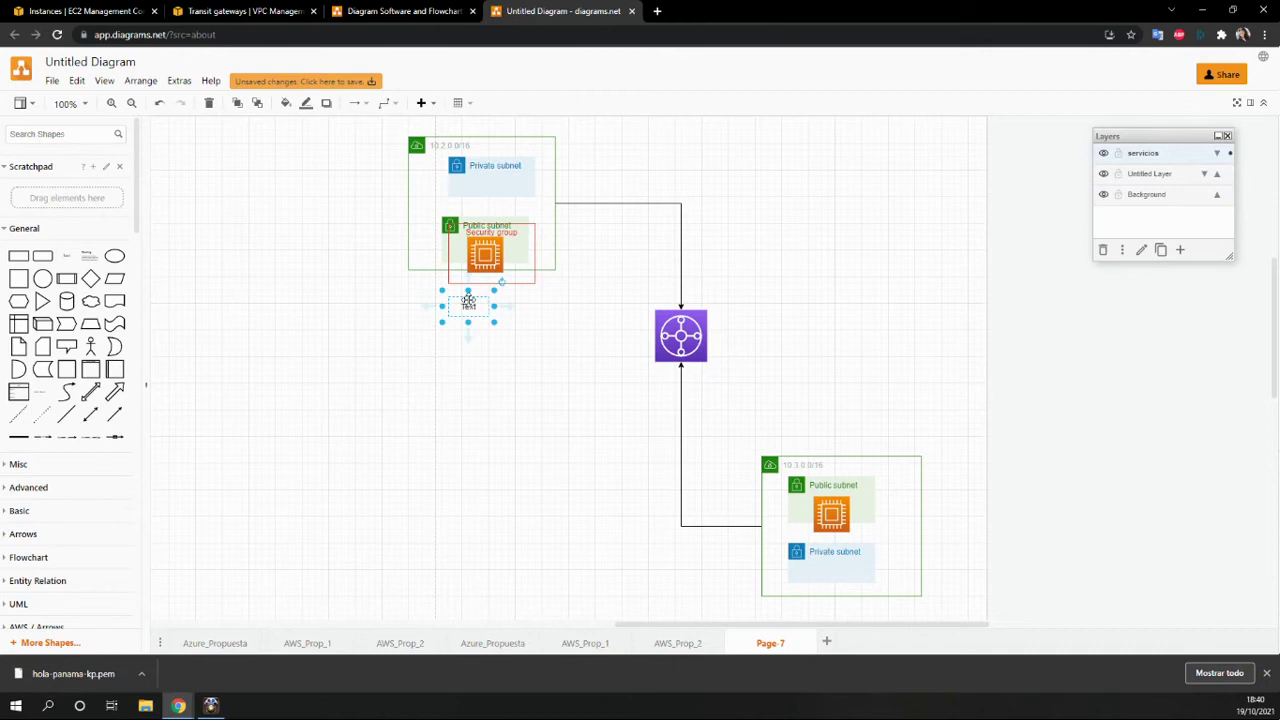
pyautogui.doubleClick(468, 305)
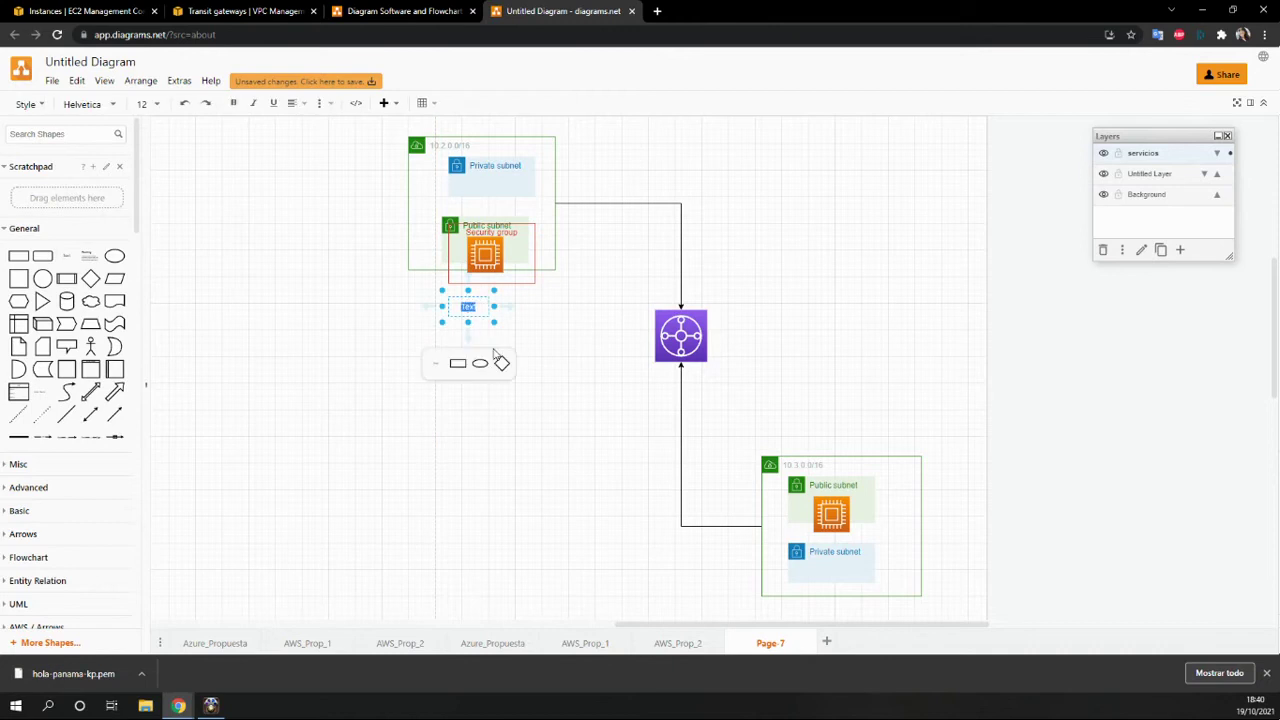
pyautogui.write('22 - 0.0.0.0')
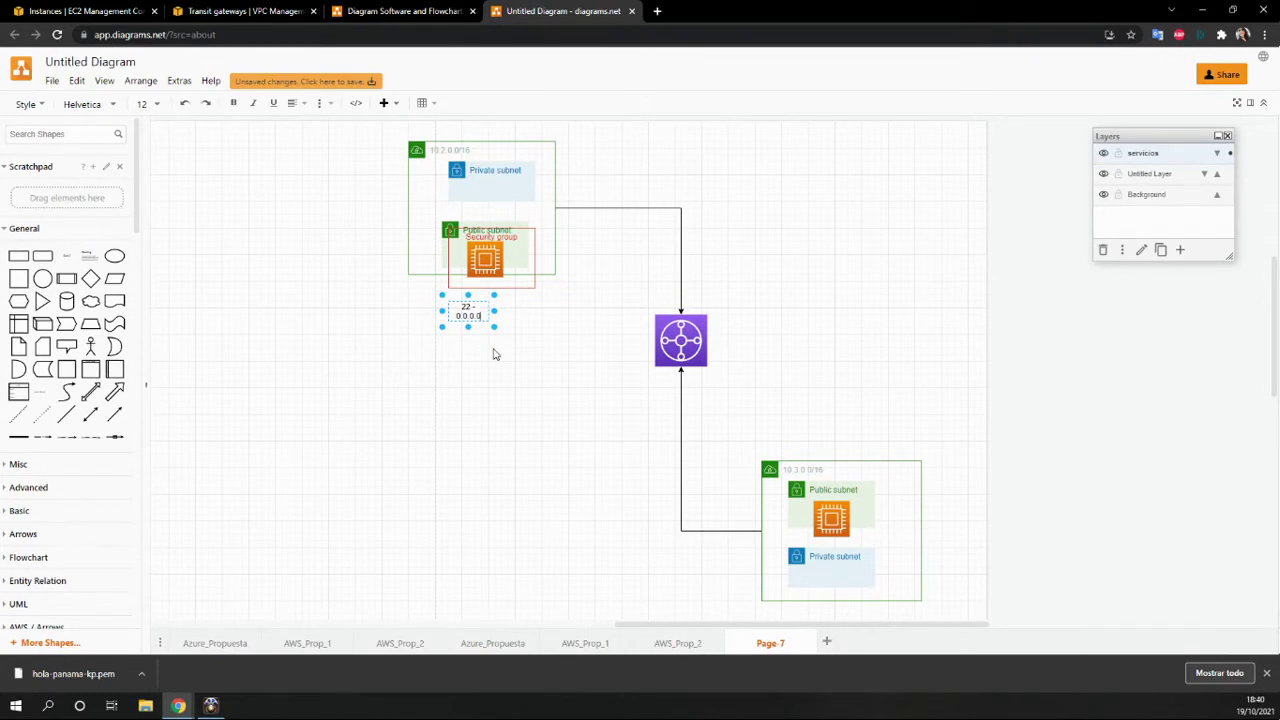
pyautogui.click(438, 312)
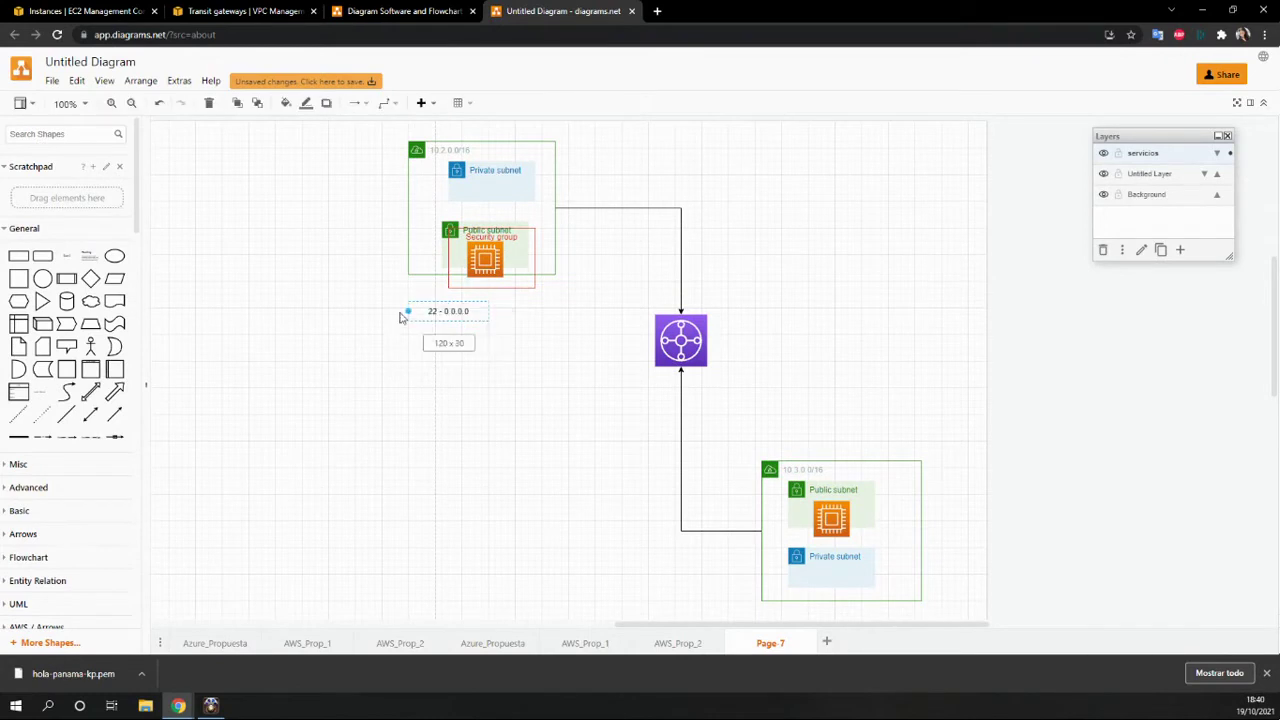
# Step: Add a second line reading "ICMP - 10.3.0.0/16" to the port label below the 10.2.0.0/16 VPC
pyautogui.doubleClick(465, 310)
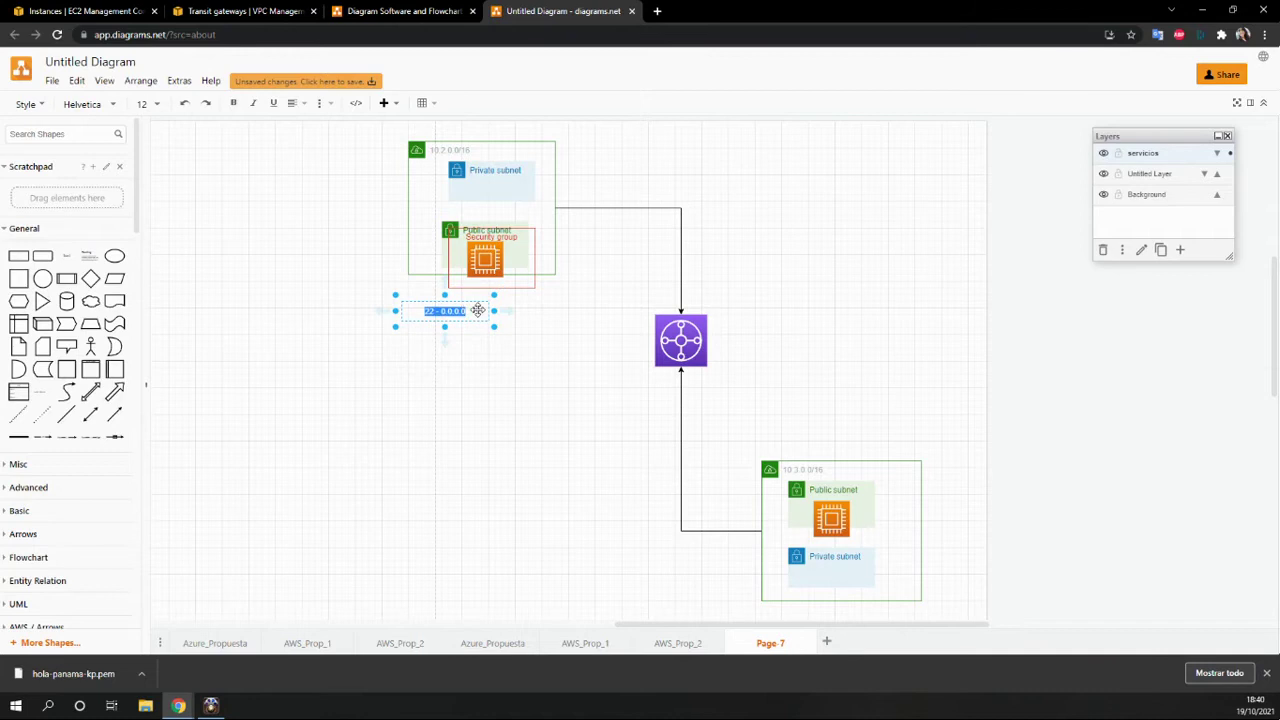
pyautogui.click(478, 310)
pyautogui.press('Return')
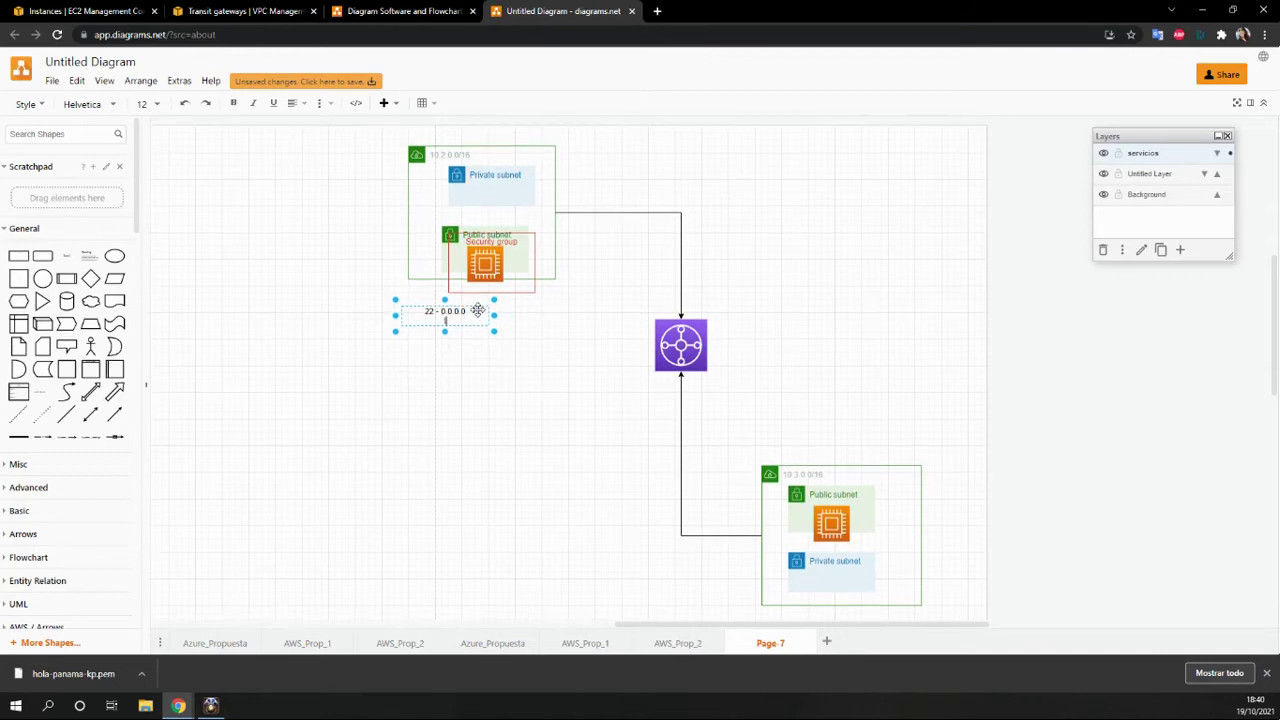
pyautogui.write('ICMP - 10.3.0.0/16')
pyautogui.click(441, 358)
pyautogui.click(443, 320)
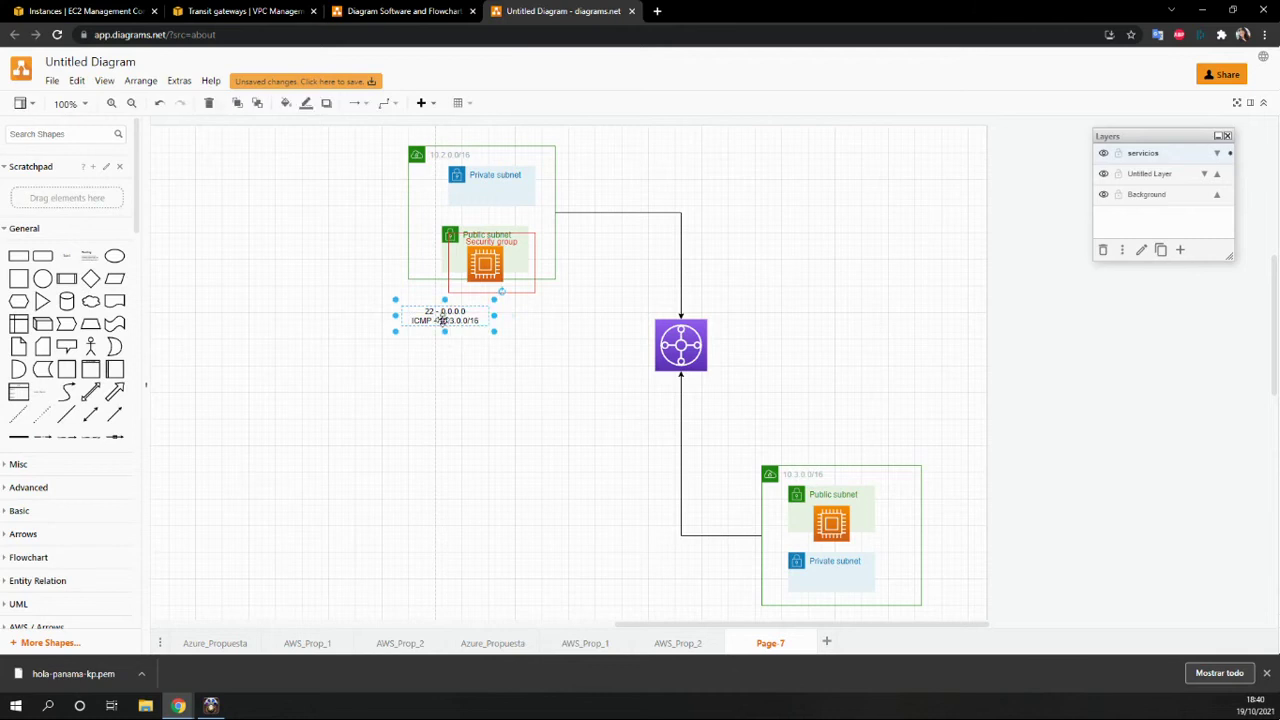
pyautogui.doubleClick(443, 320)
pyautogui.click(482, 328)
# Step: Copy the Security group box around the EC2 instance in the 10.3.0.0/16 VPC's public subnet
pyautogui.click(514, 364)
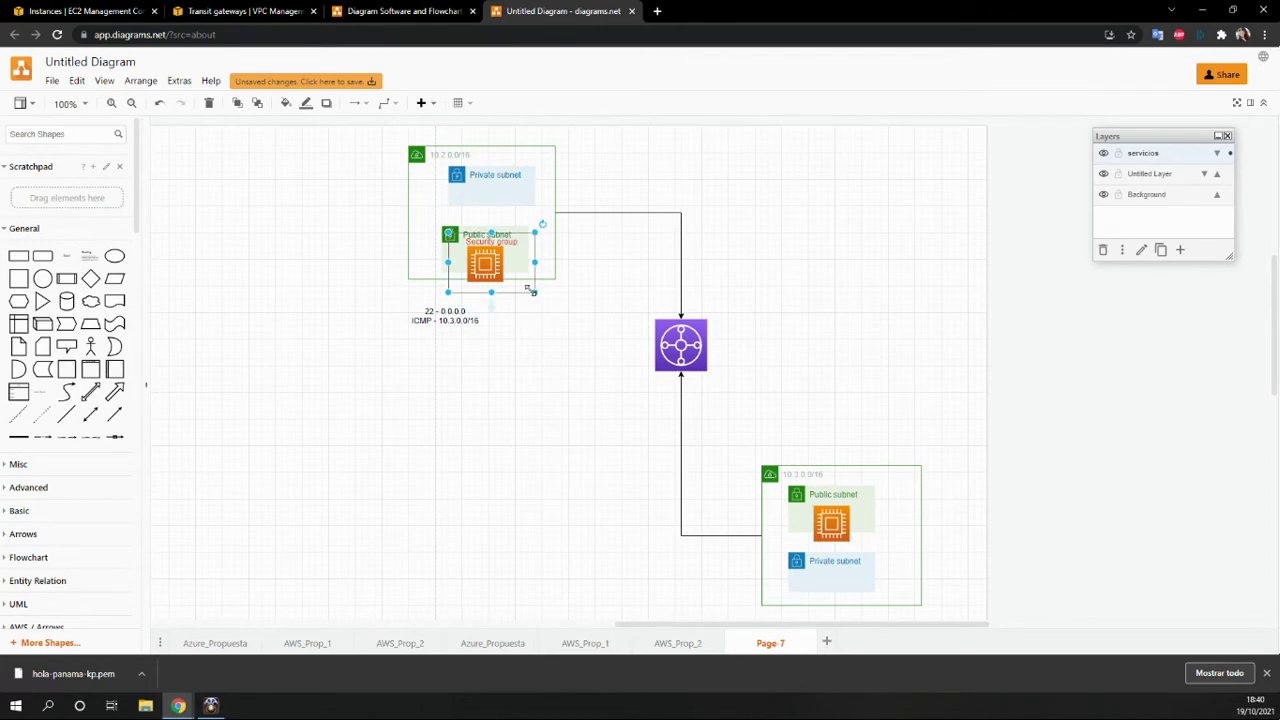
pyautogui.click(532, 293)
pyautogui.moveTo(520, 292); pyautogui.dragTo(863, 547)
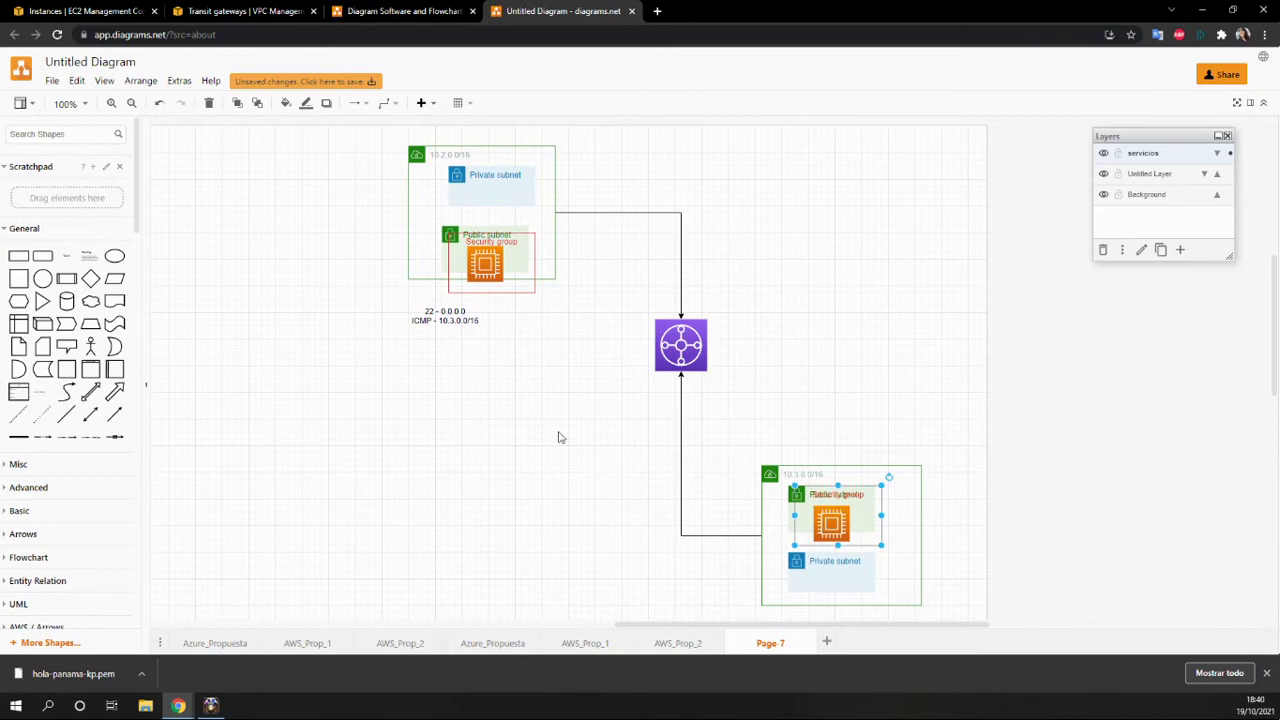
# Step: Copy the port label next to the 10.3.0.0/16 VPC and center the original under the 10.2.0.0/16 VPC's Security group box
pyautogui.click(451, 314)
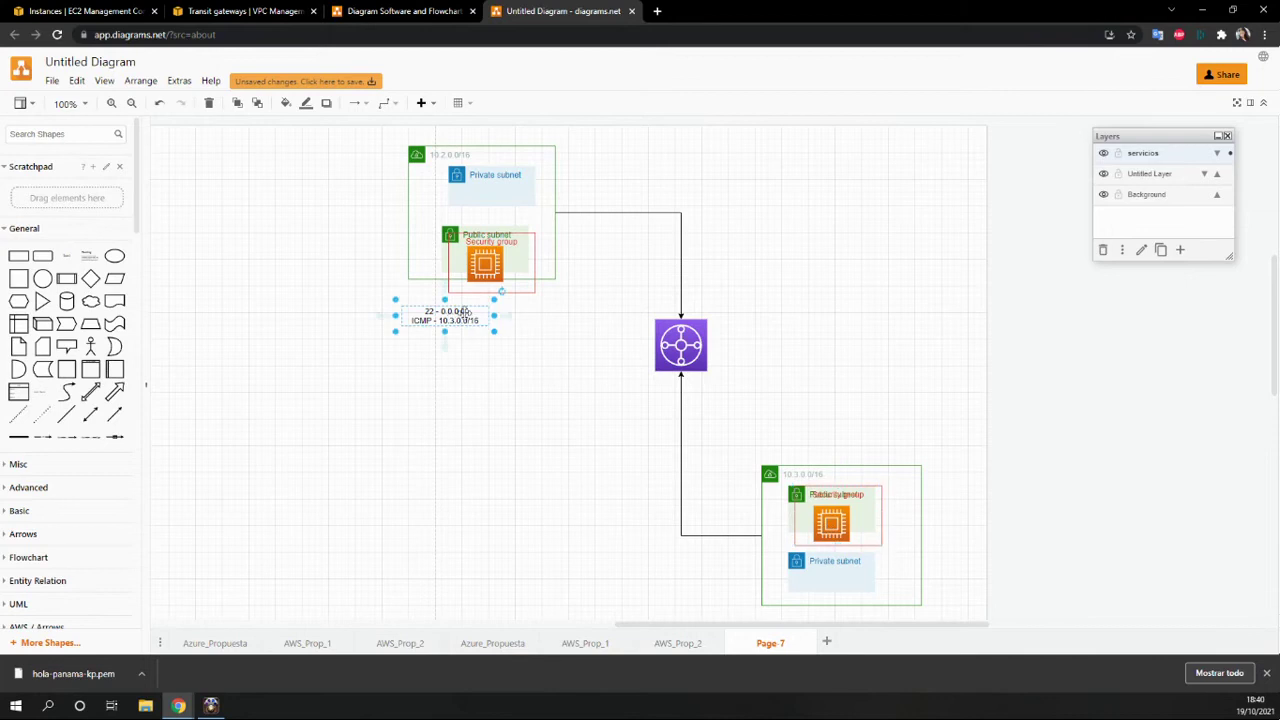
pyautogui.moveTo(468, 316); pyautogui.dragTo(908, 516)
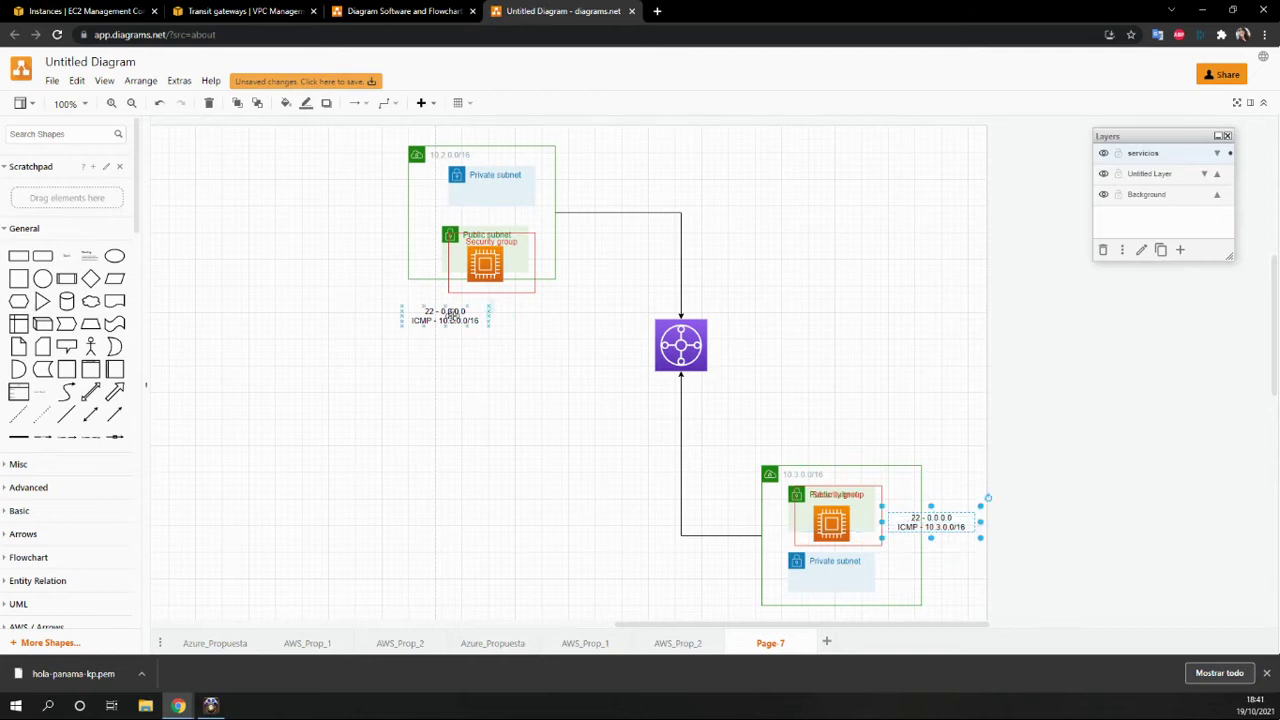
pyautogui.moveTo(449, 315); pyautogui.dragTo(495, 309)
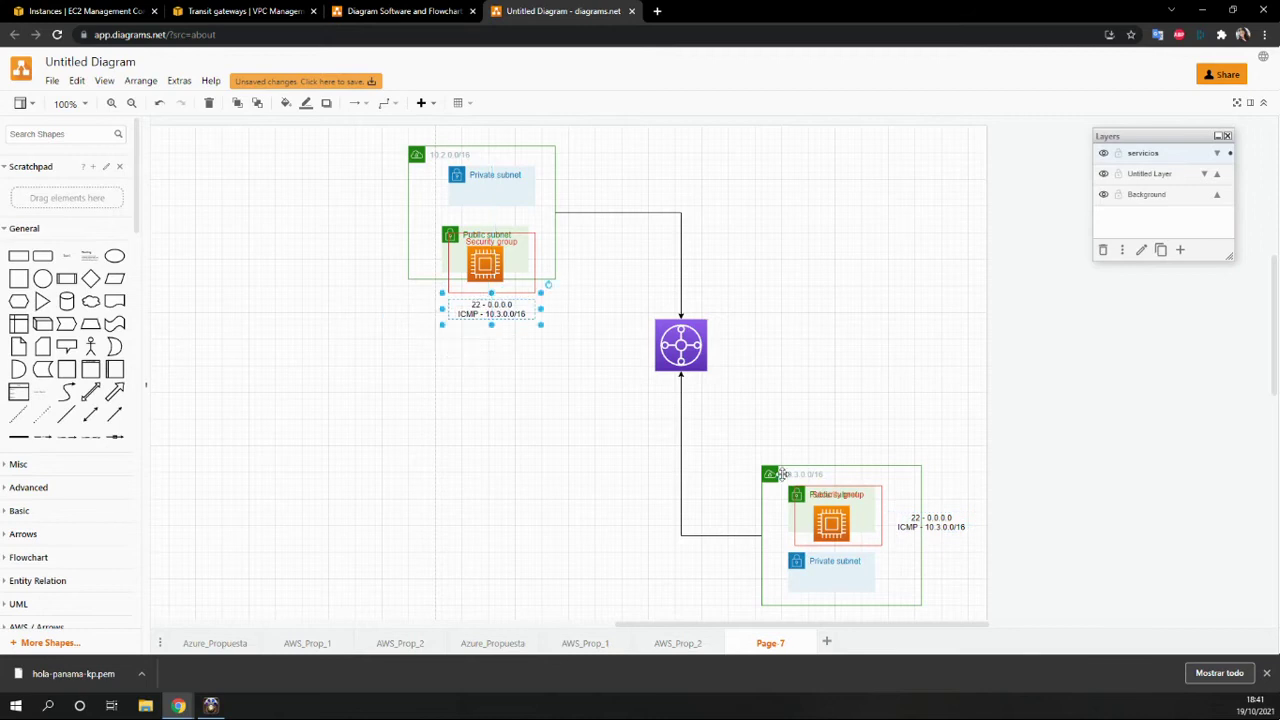
pyautogui.click(930, 522)
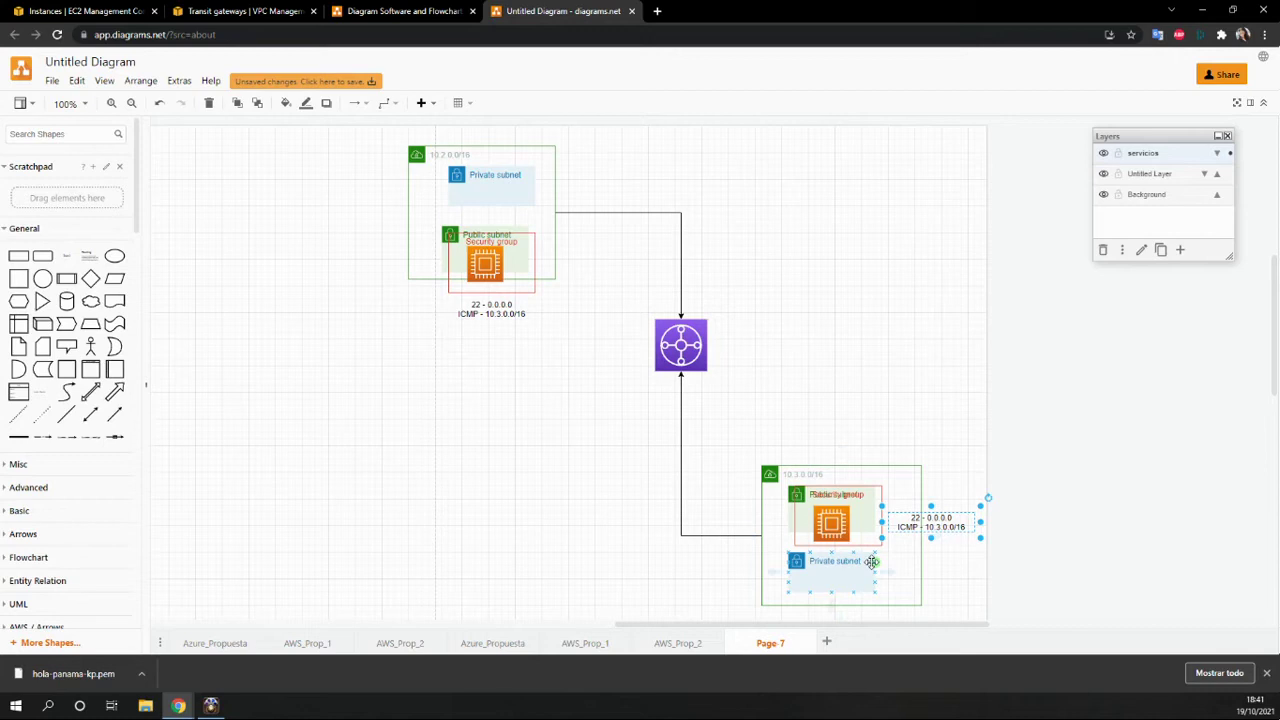
pyautogui.click(575, 561)
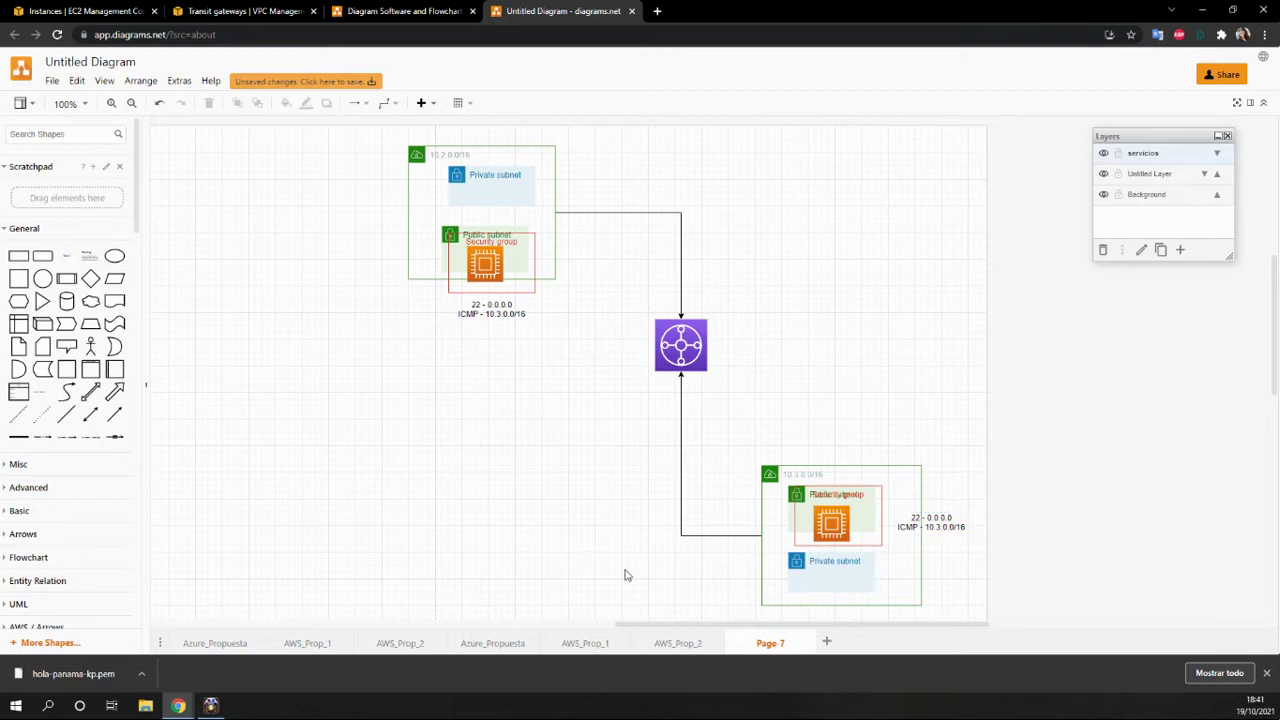
pyautogui.click(497, 318)
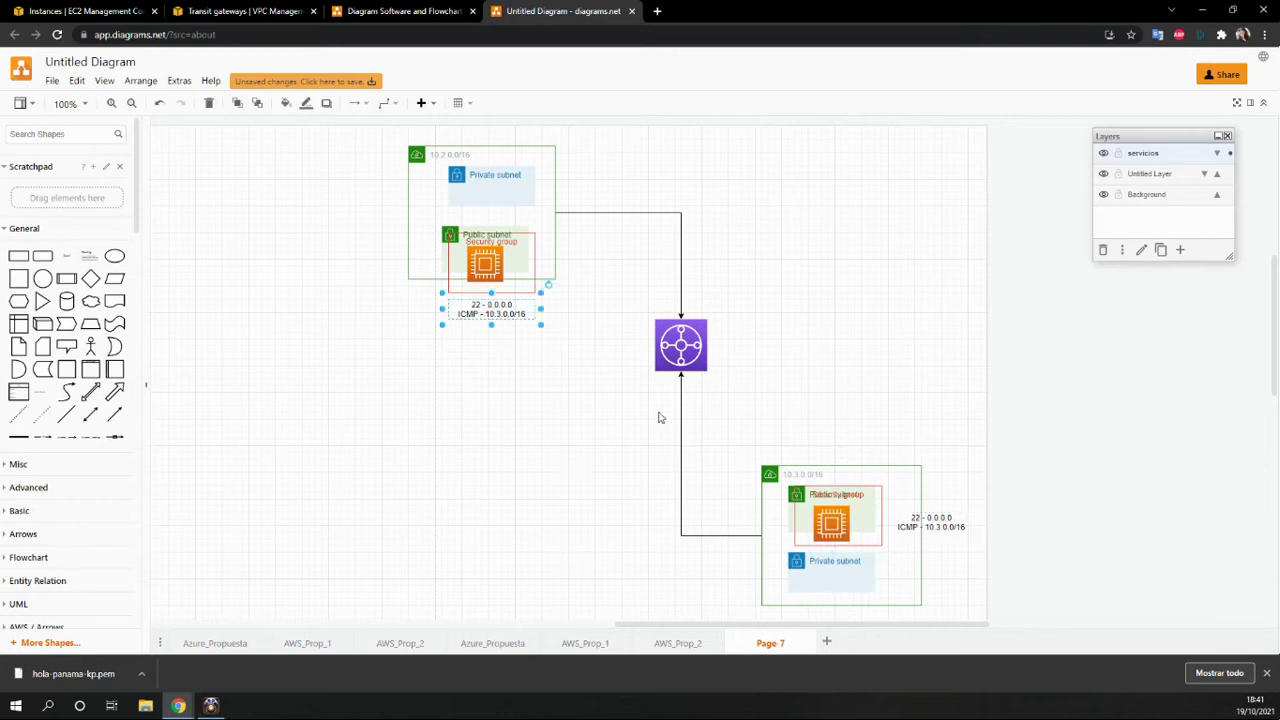
pyautogui.click(930, 516)
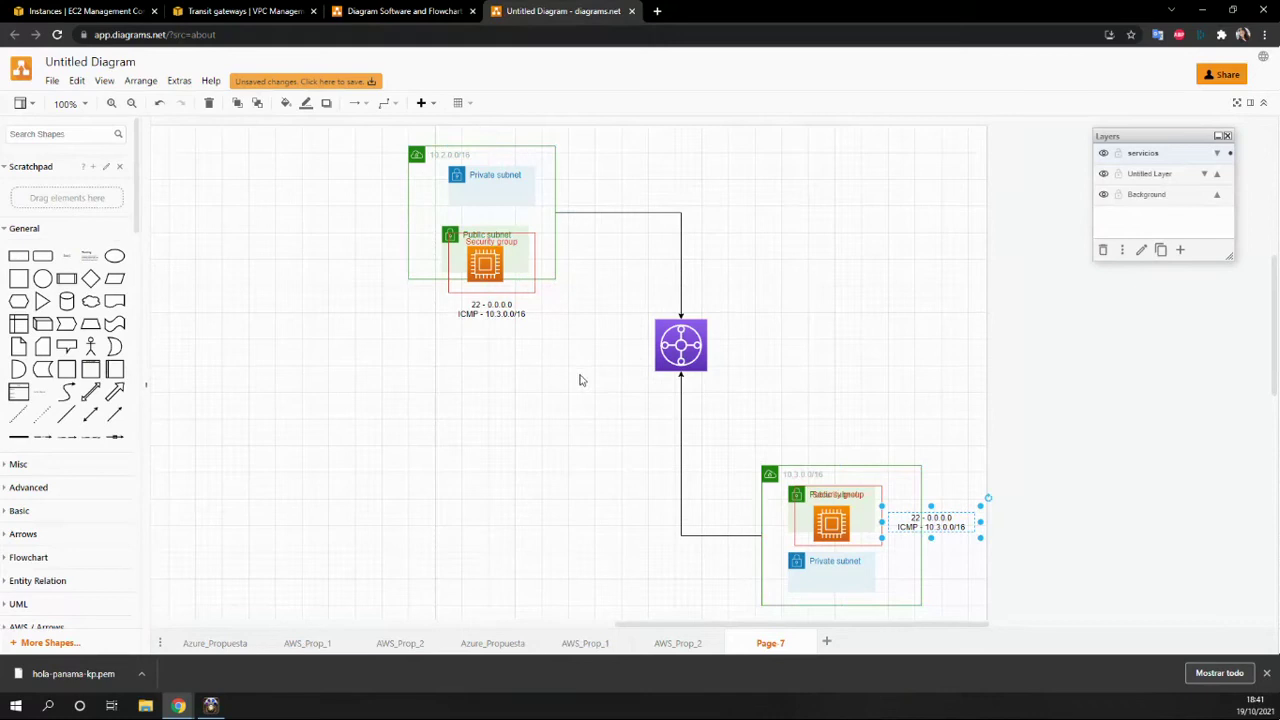
pyautogui.click(980, 441)
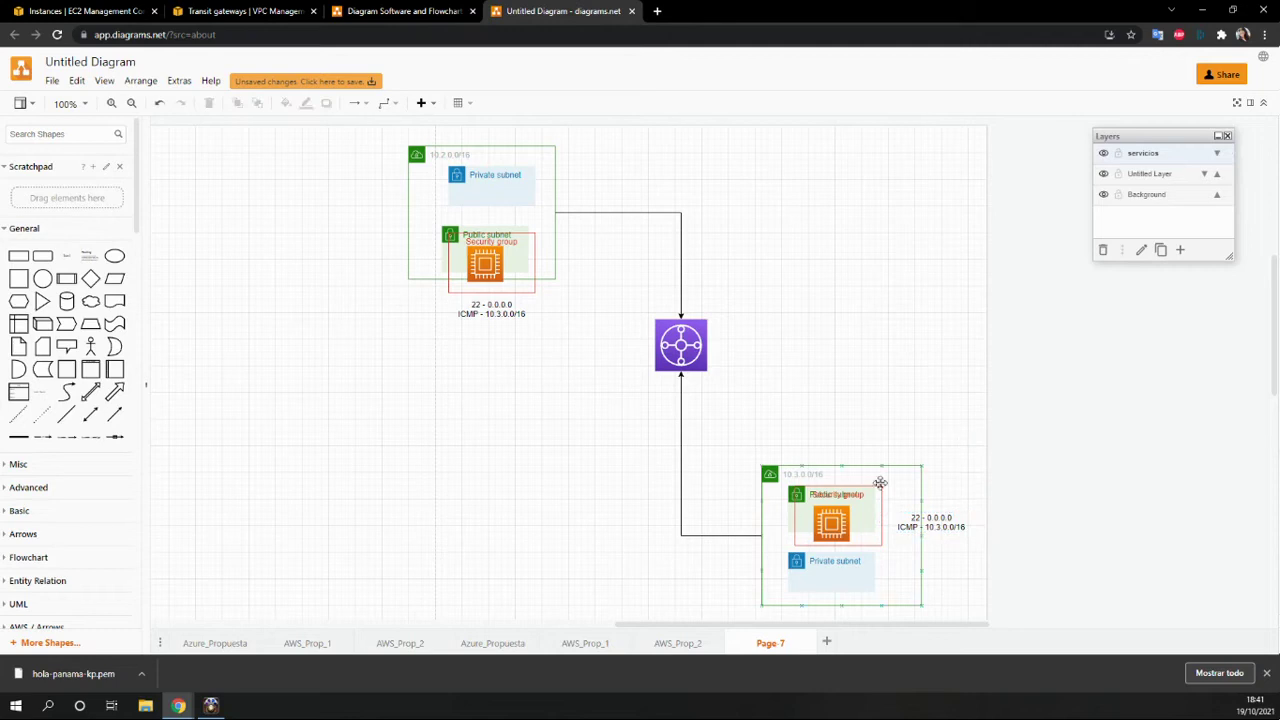
# Step: Enlarge the Public subnet box in the 10.3.0.0/16 VPC so it extends down to the Security group's lower edge
pyautogui.click(800, 510)
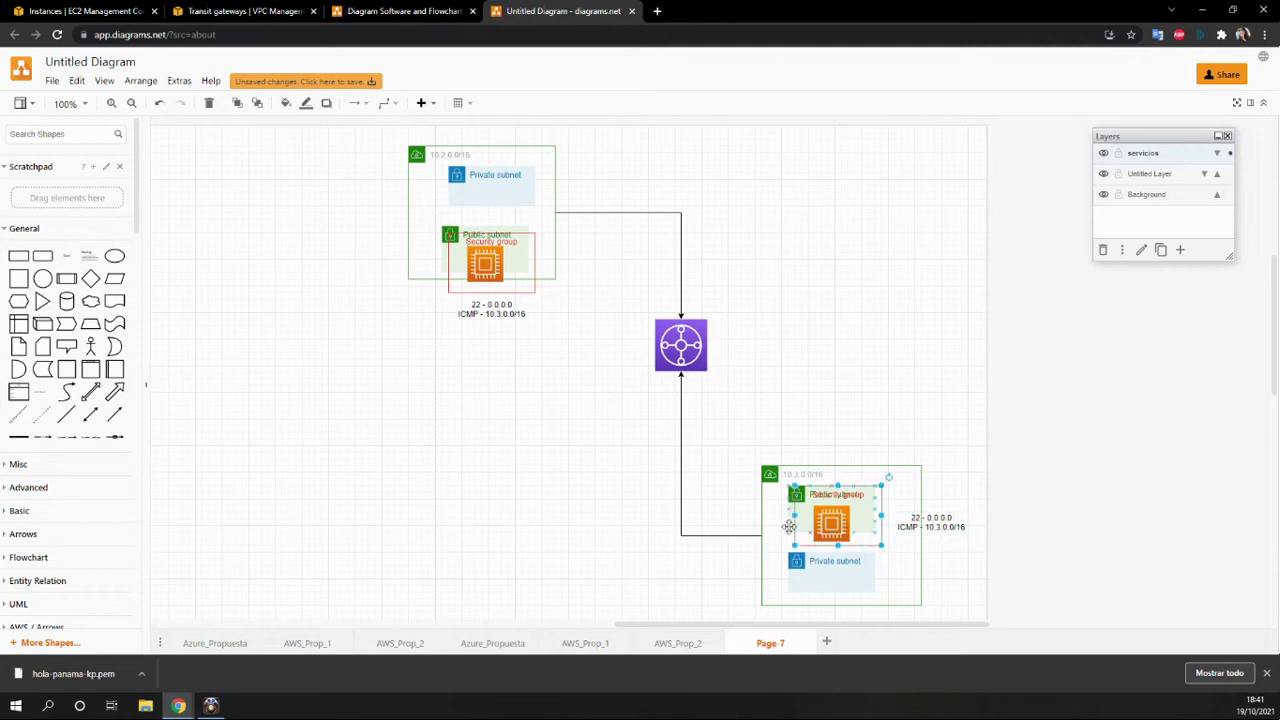
pyautogui.moveTo(789, 545); pyautogui.dragTo(775, 546)
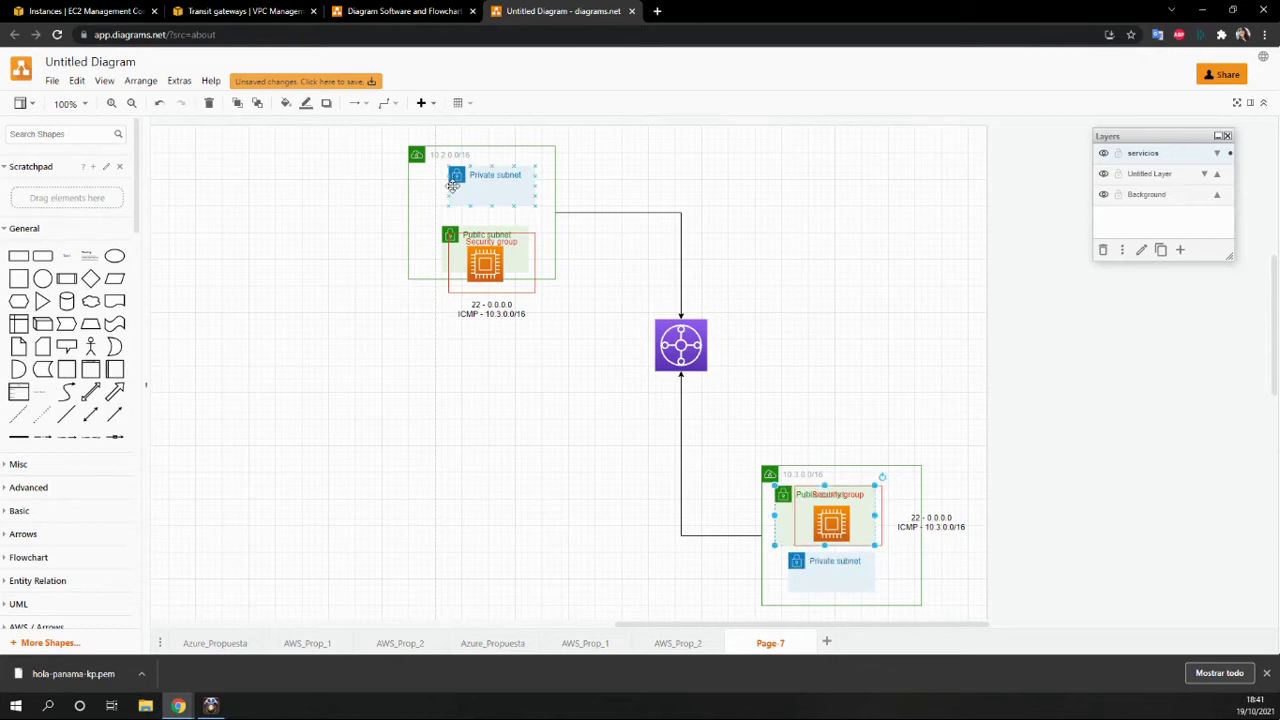
pyautogui.click(449, 253)
pyautogui.click(448, 258)
pyautogui.click(530, 298)
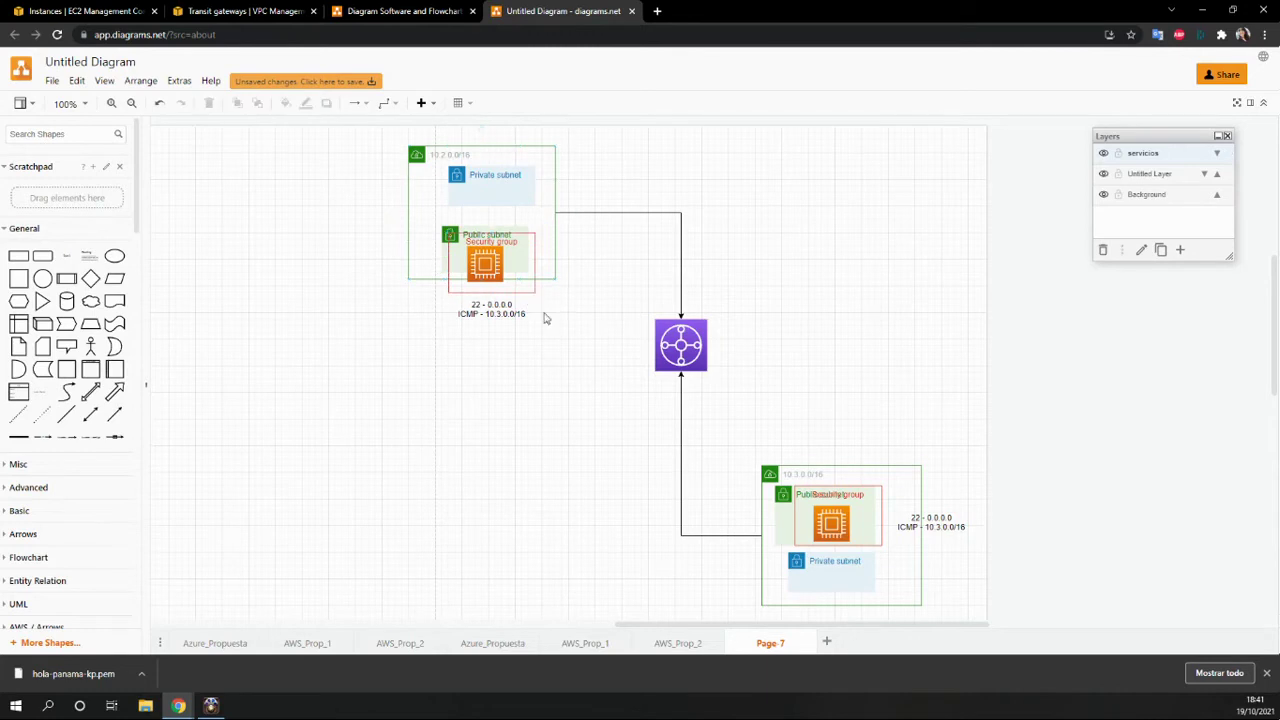
pyautogui.click(475, 310)
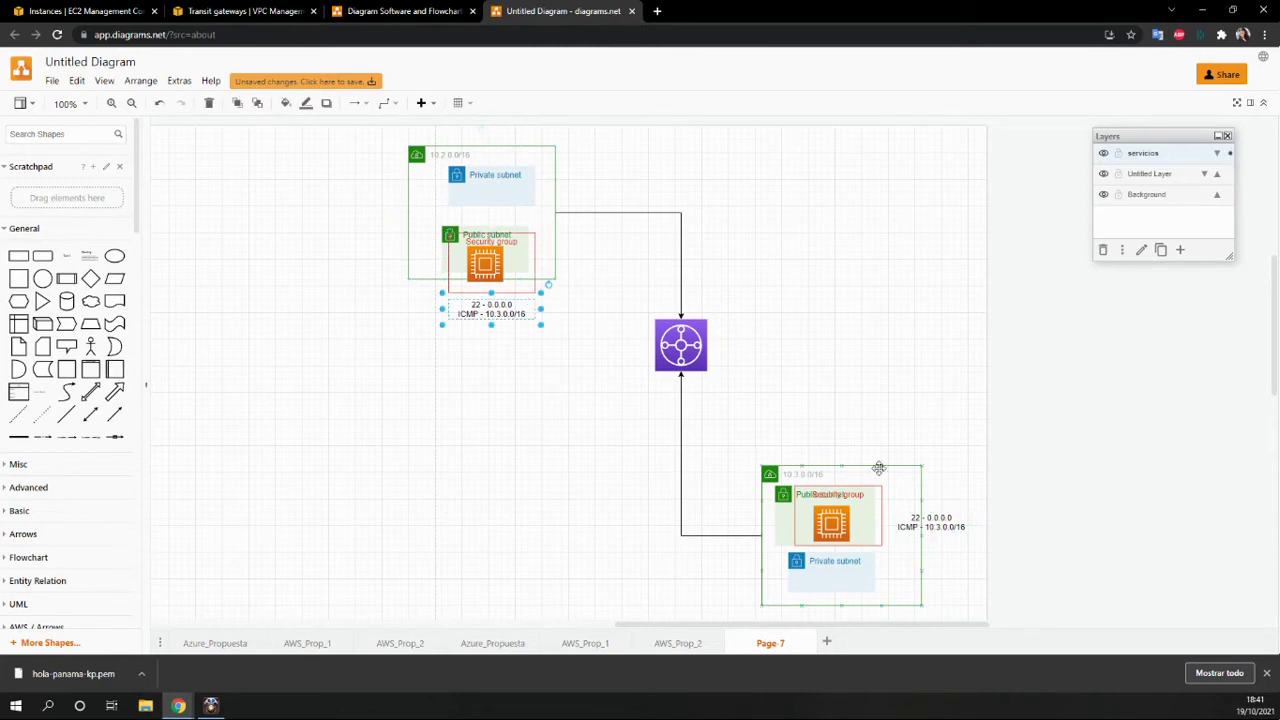
pyautogui.click(926, 518)
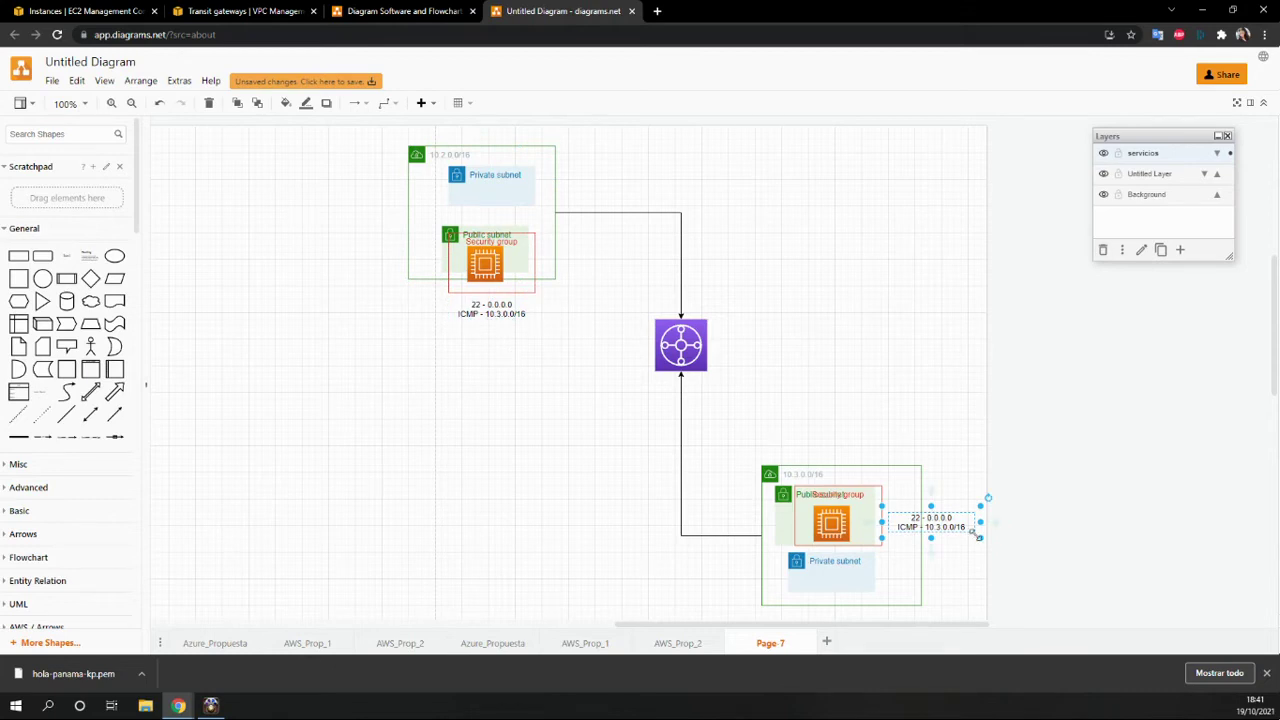
pyautogui.click(470, 311)
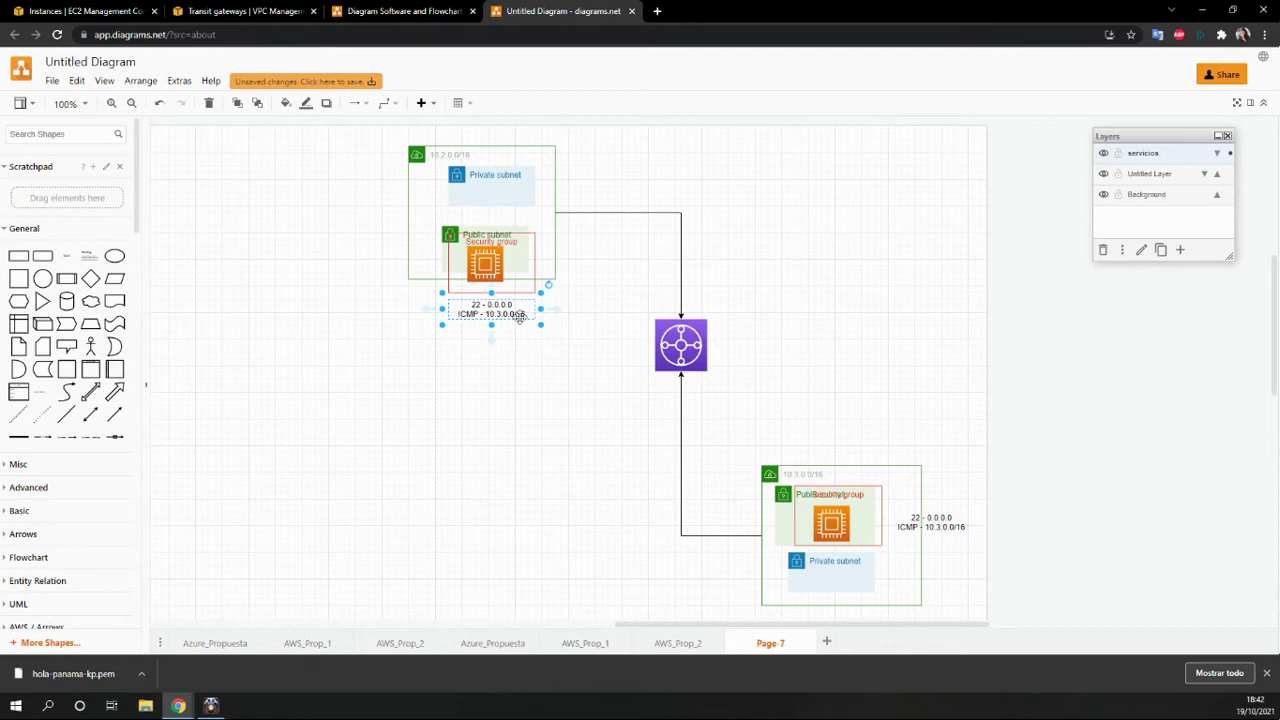
pyautogui.click(940, 520)
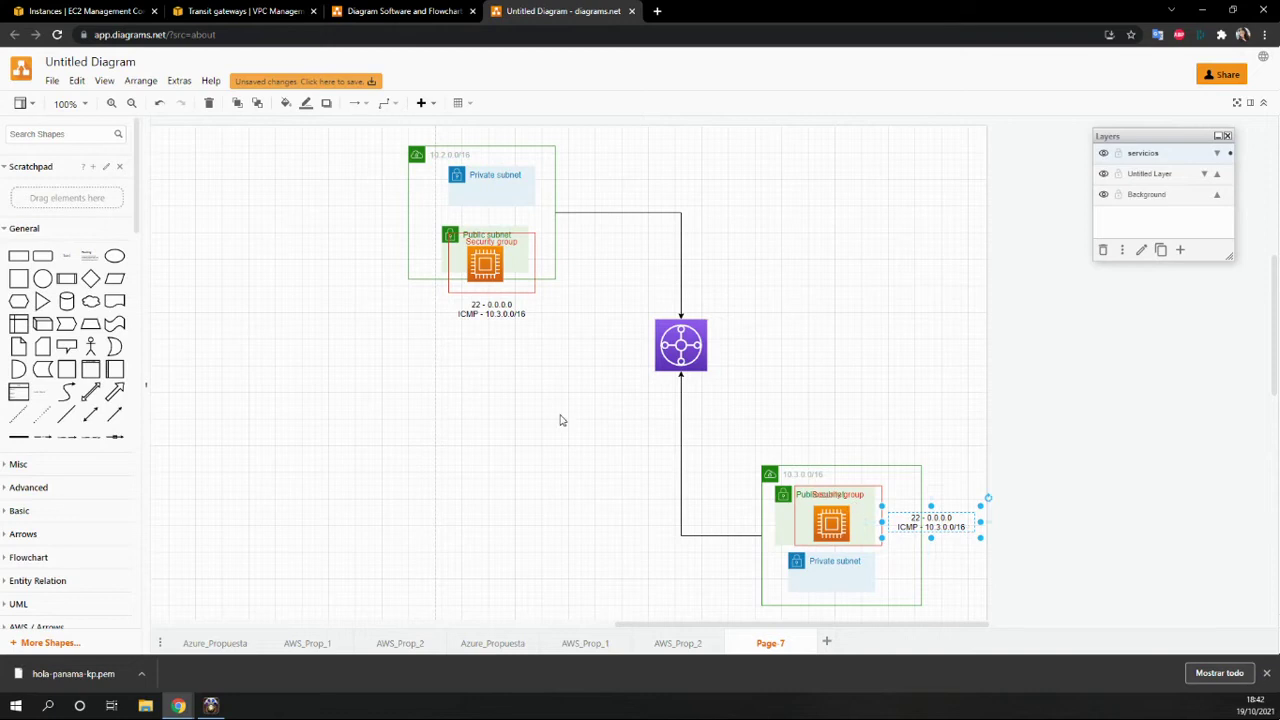
pyautogui.click(460, 540)
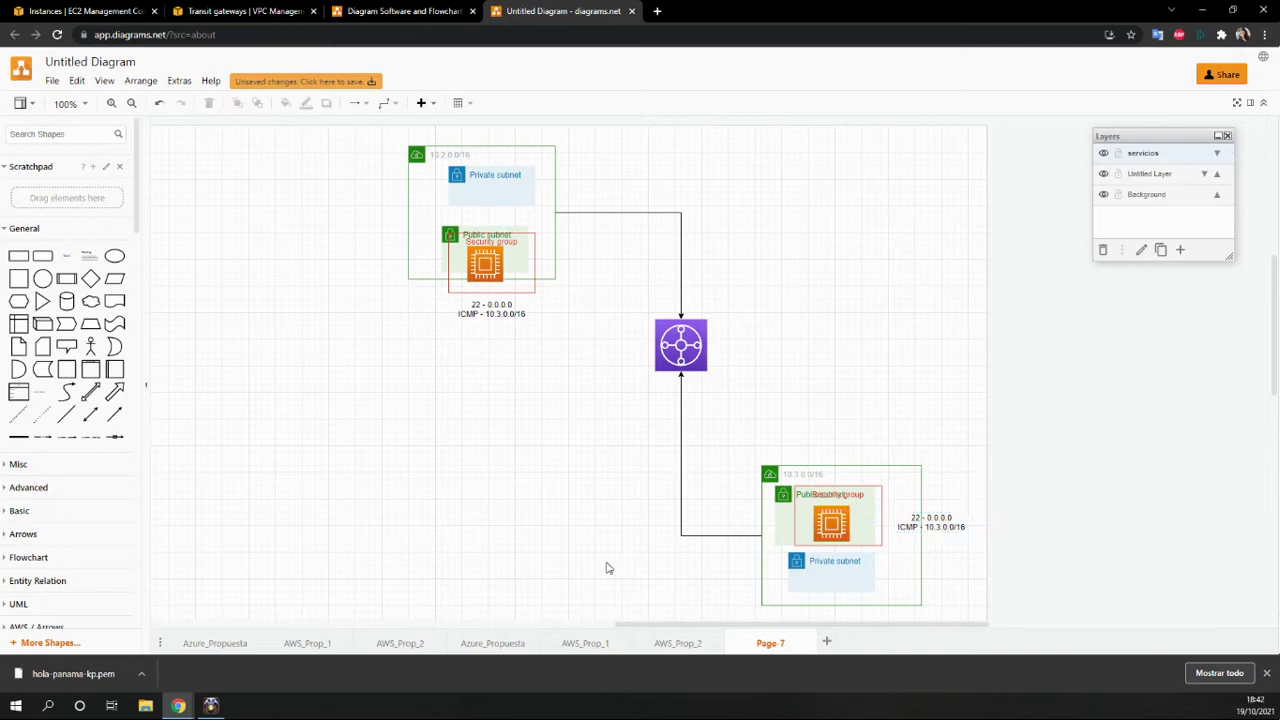
# Step: Change the ICMP line of the port label beside the 10.3.0.0/16 VPC to "ICMP - 10.2.0.0/16"
pyautogui.click(938, 522)
pyautogui.doubleClick(940, 522)
pyautogui.click(940, 522)
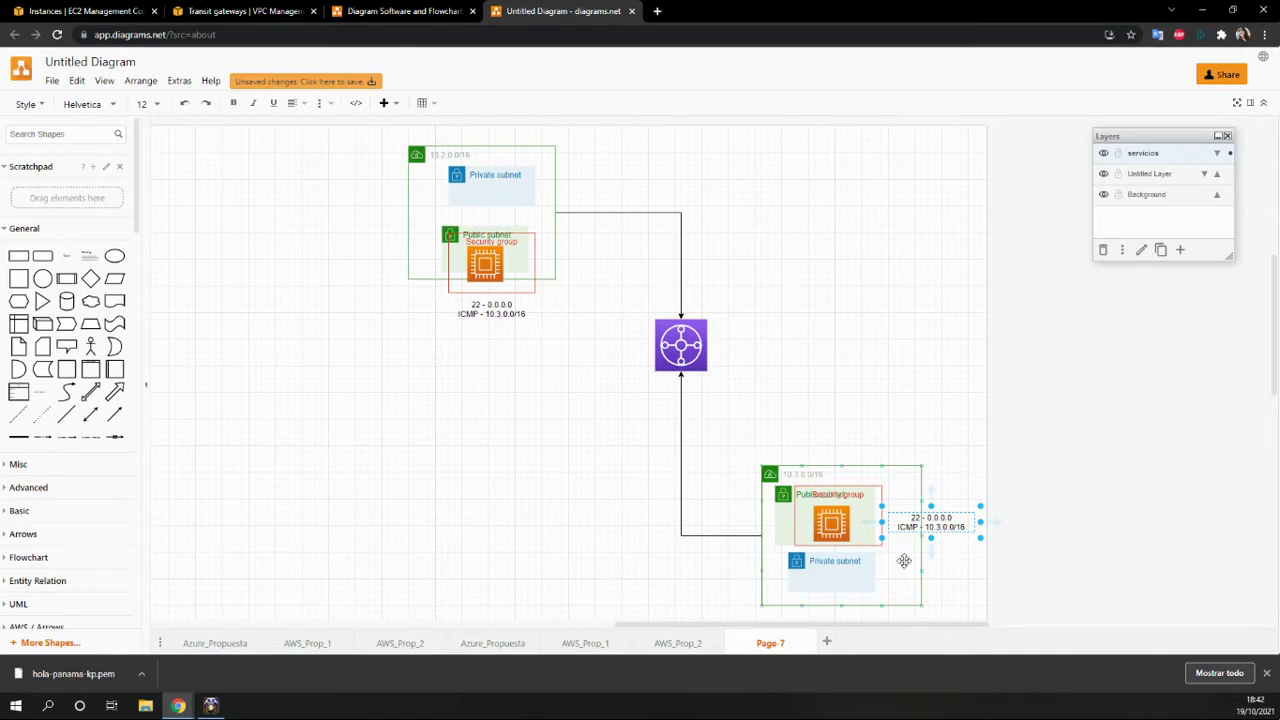
pyautogui.press('BackSpace')
pyautogui.press('BackSpace')
pyautogui.write('2')
pyautogui.click(832, 585)
pyautogui.click(846, 530)
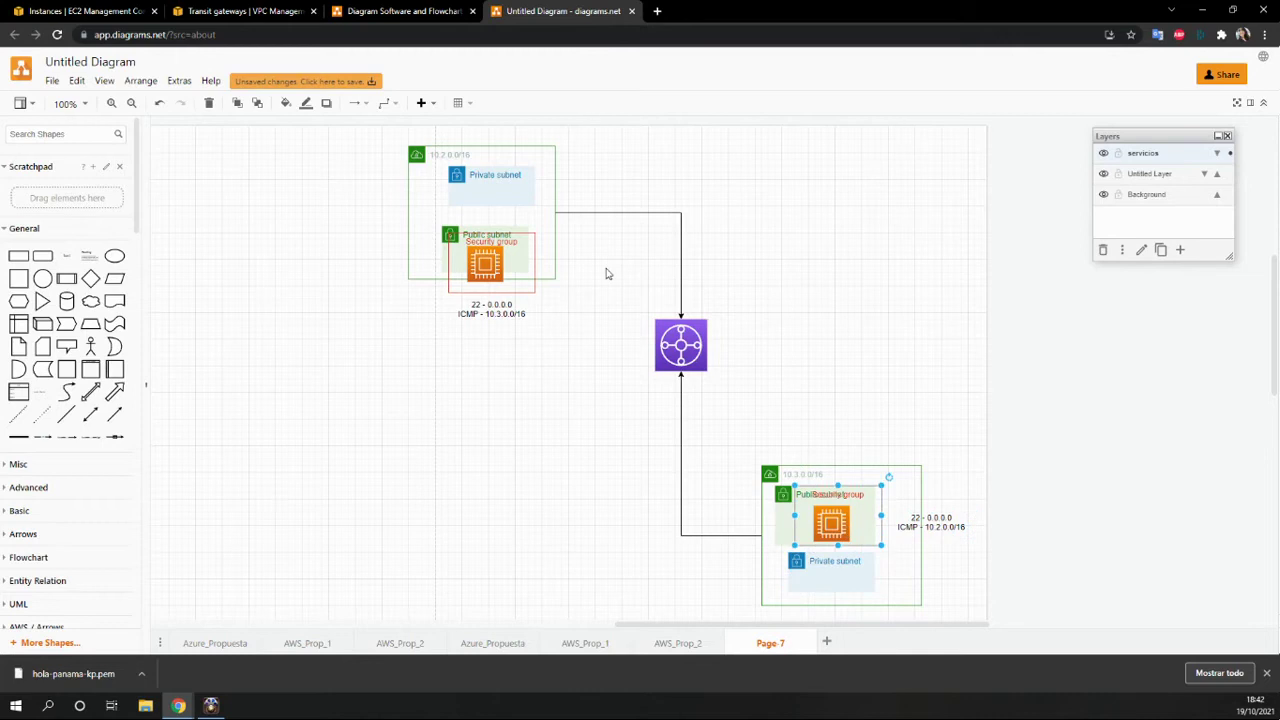
pyautogui.click(470, 258)
# Step: Switch to the AWS VPC console and start creating a transit gateway attachment
pyautogui.click(232, 11)
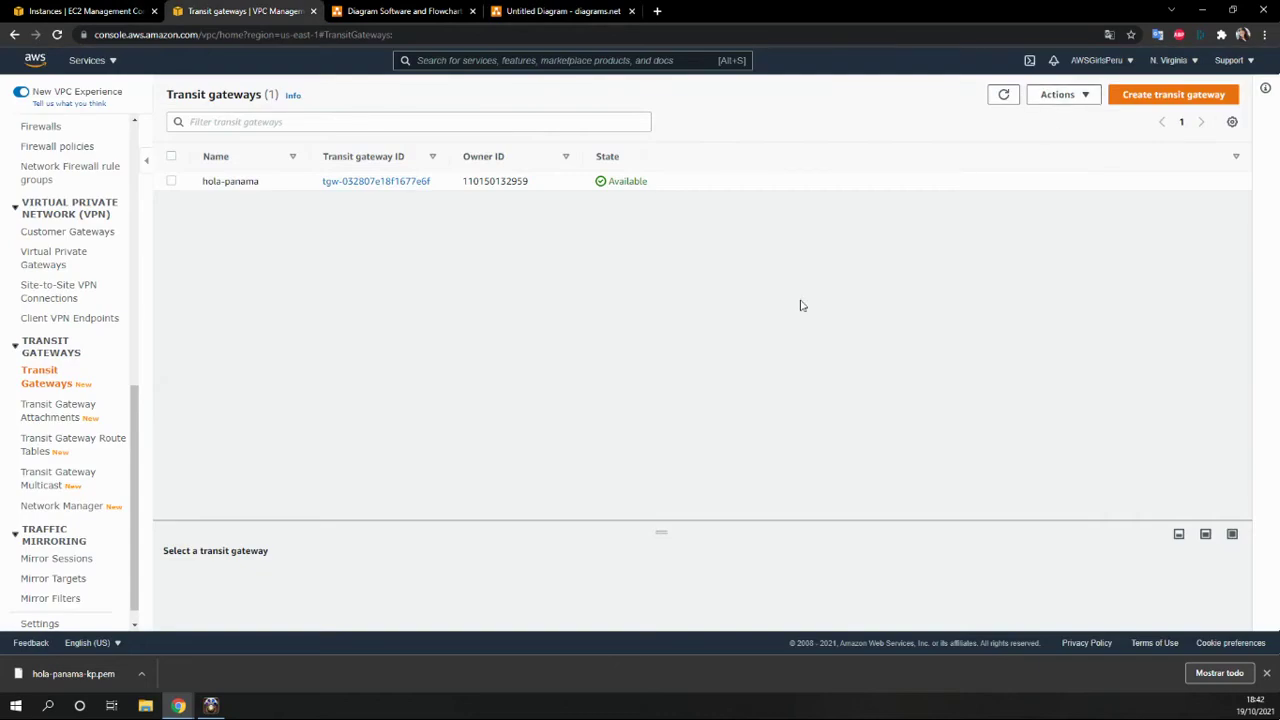
pyautogui.click(80, 11)
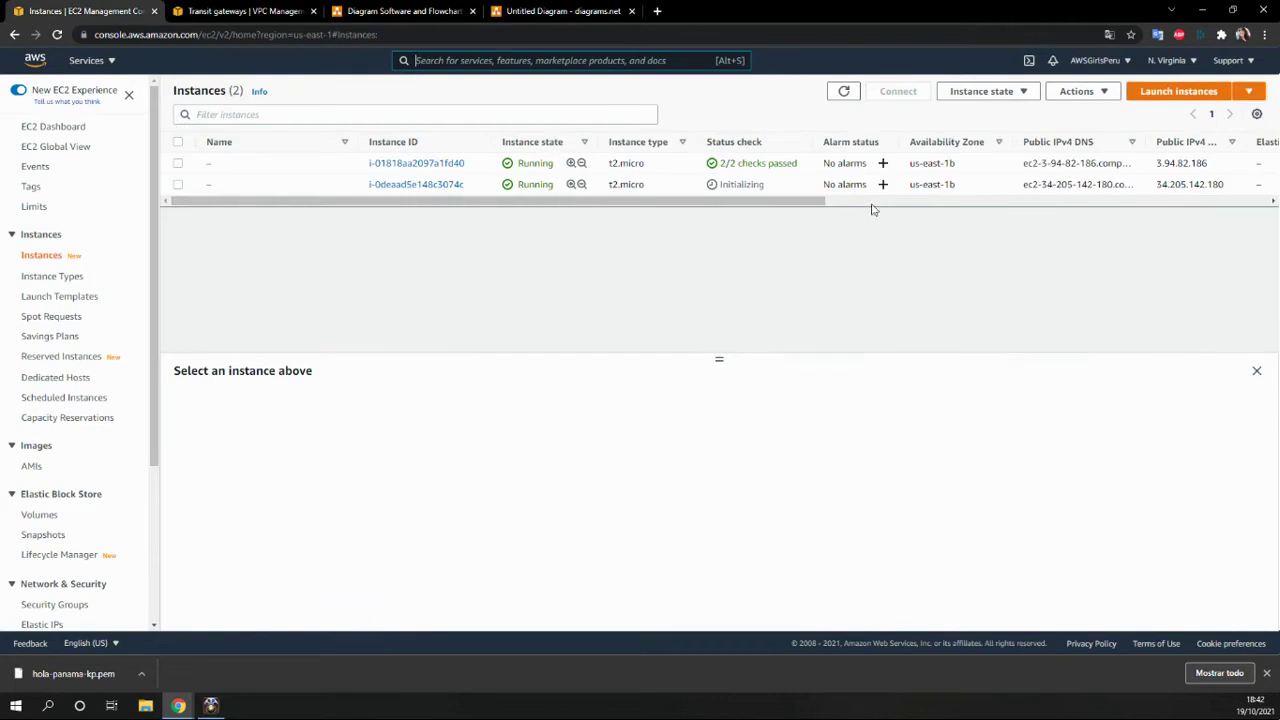
pyautogui.click(235, 11)
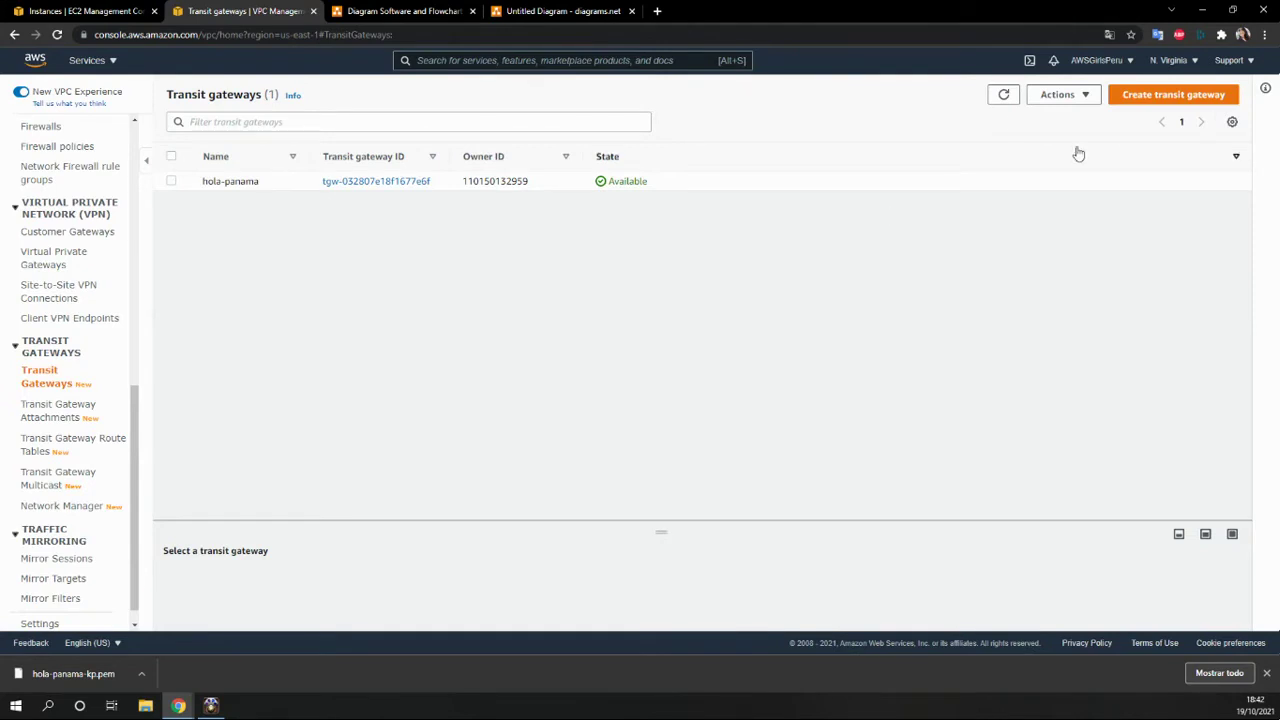
pyautogui.click(1004, 96)
pyautogui.click(62, 415)
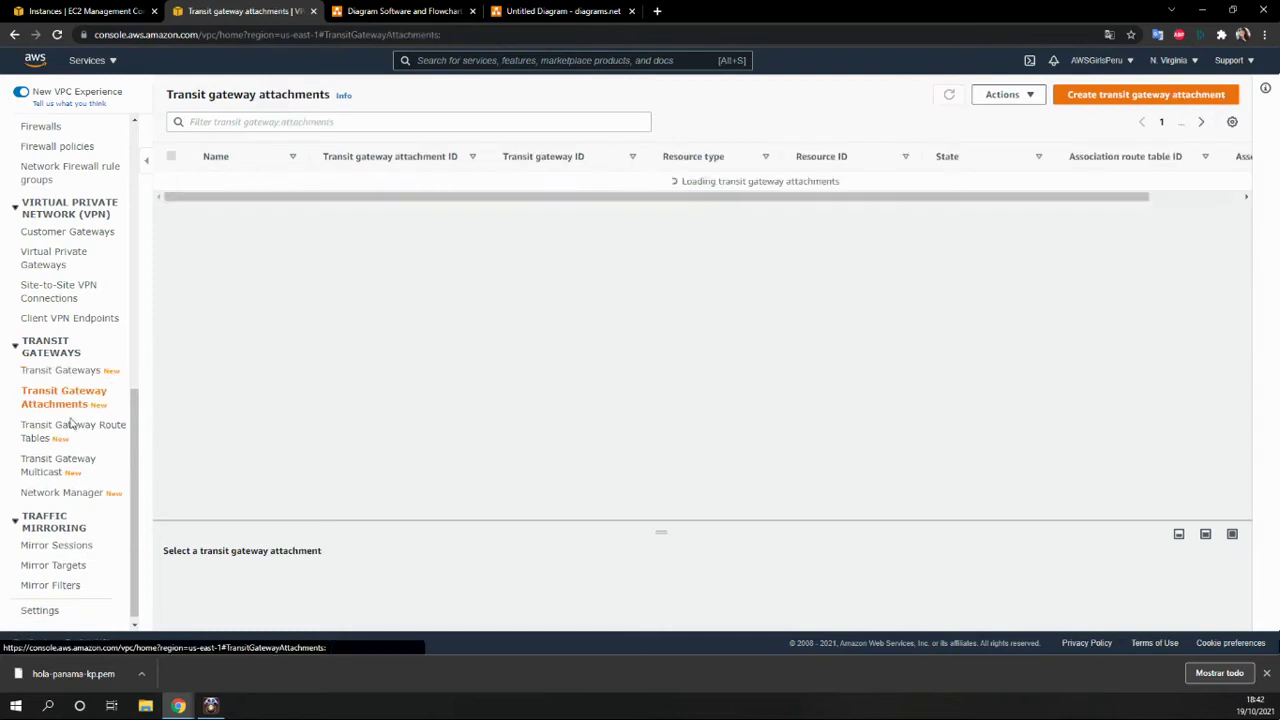
pyautogui.click(1158, 94)
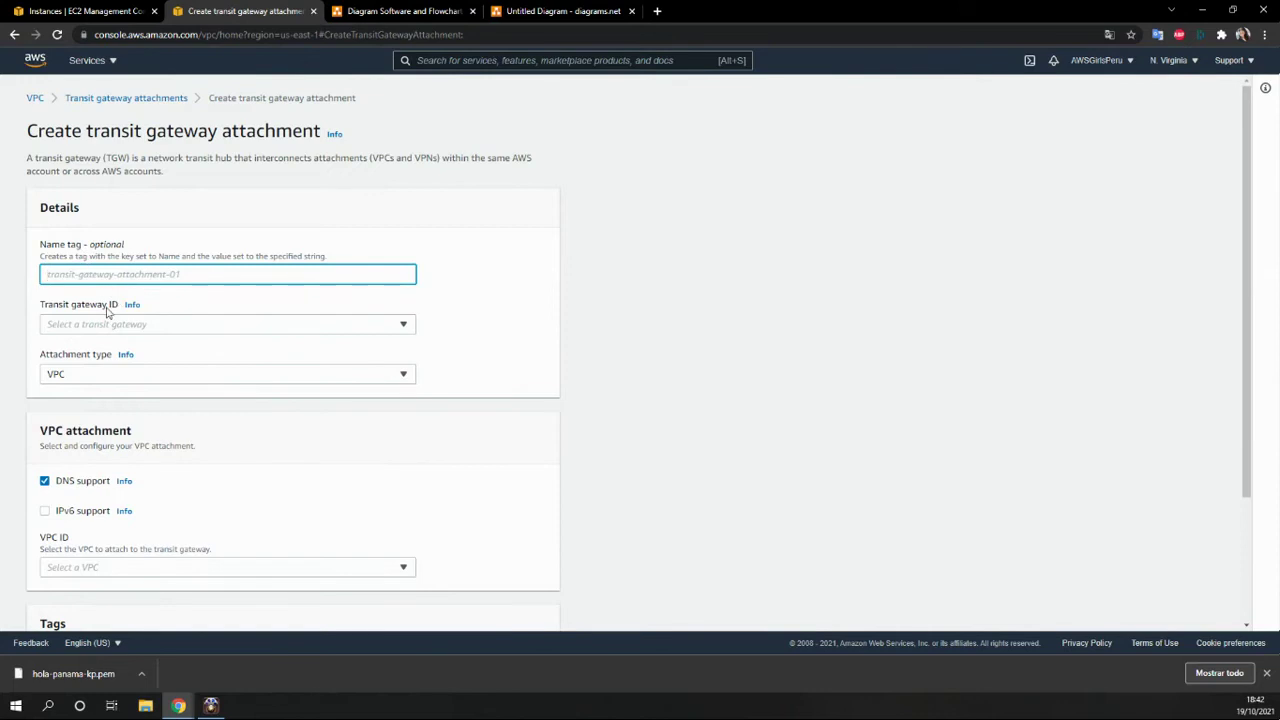
# Step: Name the attachment prod-vpc-tga and assign it to the hola-panama transit gateway with attachment type VPC
pyautogui.write('prod-vpc')
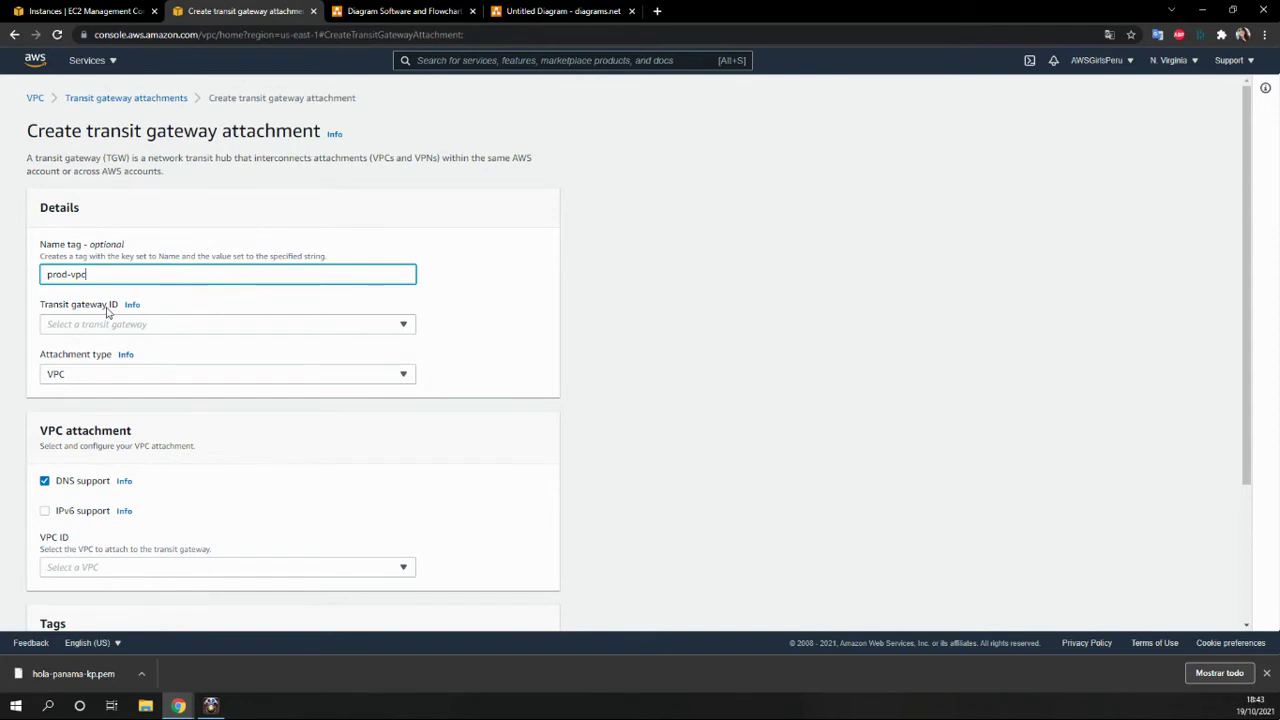
pyautogui.click(110, 380)
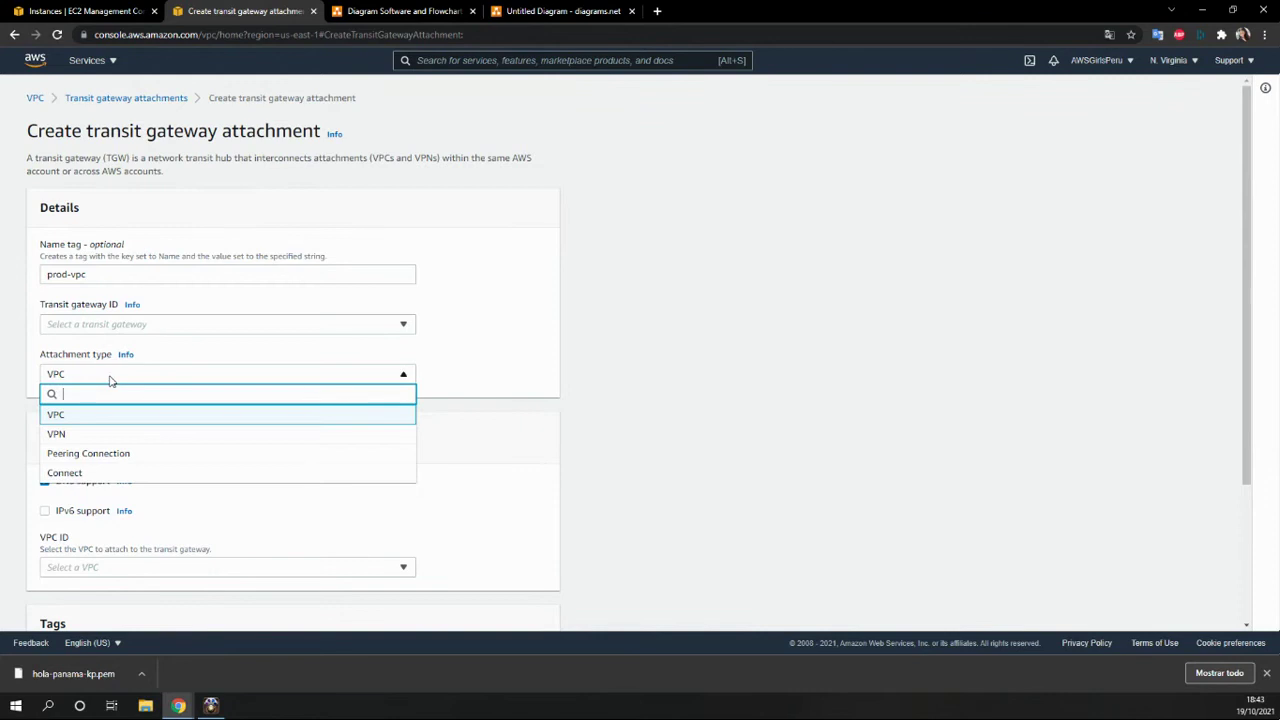
pyautogui.click(110, 380)
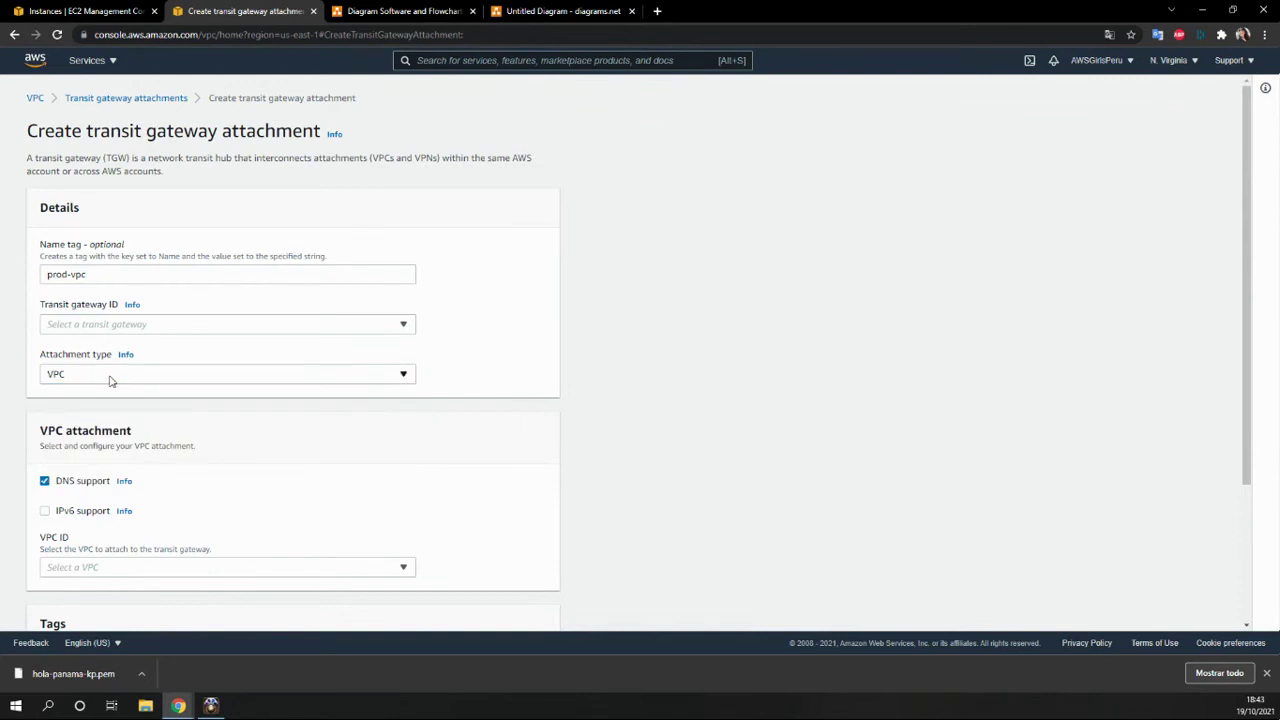
pyautogui.click(108, 279)
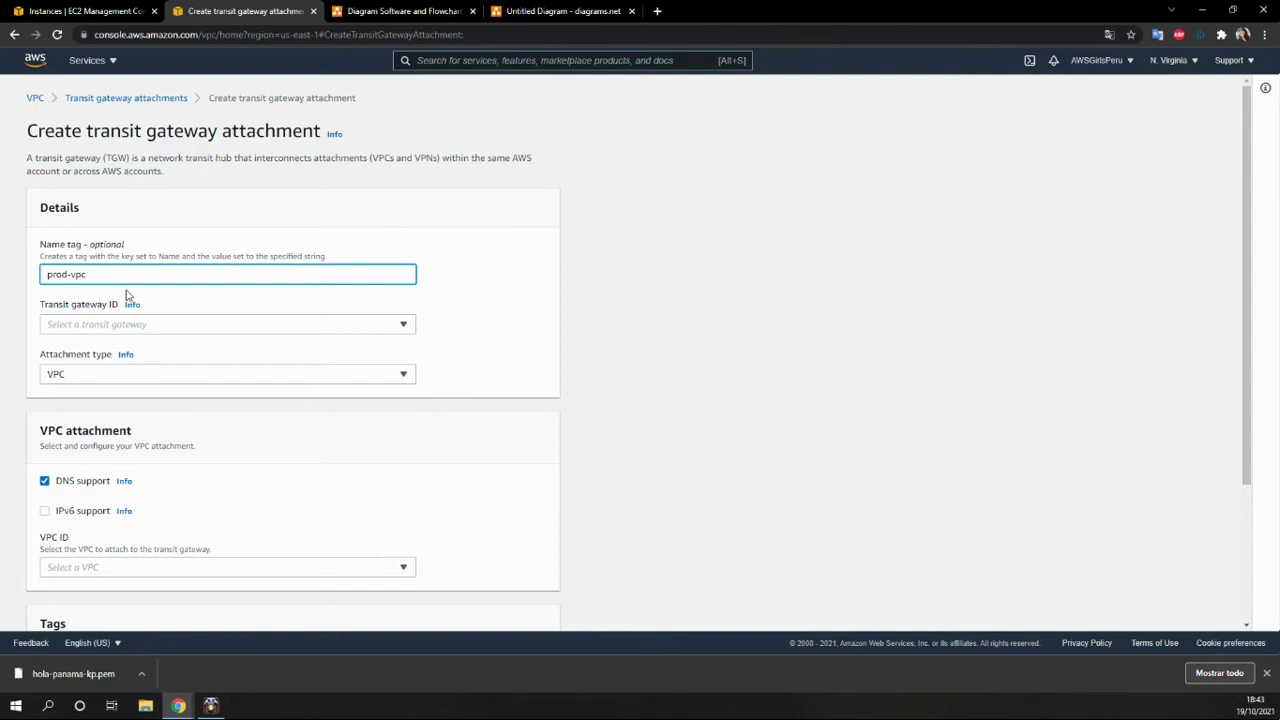
pyautogui.write('-tg-')
pyautogui.press('BackSpace')
pyautogui.write('a')
pyautogui.click(89, 335)
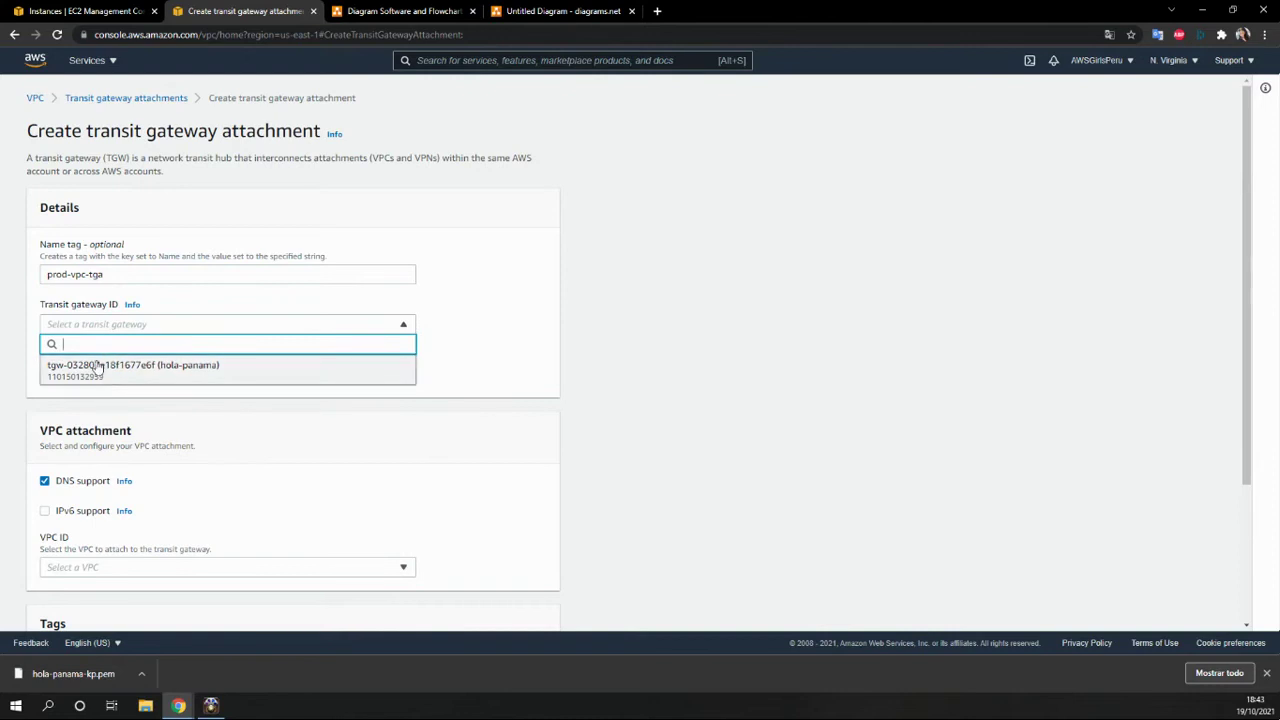
pyautogui.click(99, 368)
# Step: Choose the prood VPC (10.2.0.0/16) with its us-east-1a and us-east-1b subnets and create the transit gateway attachment
pyautogui.scroll(-1, 152, 425)
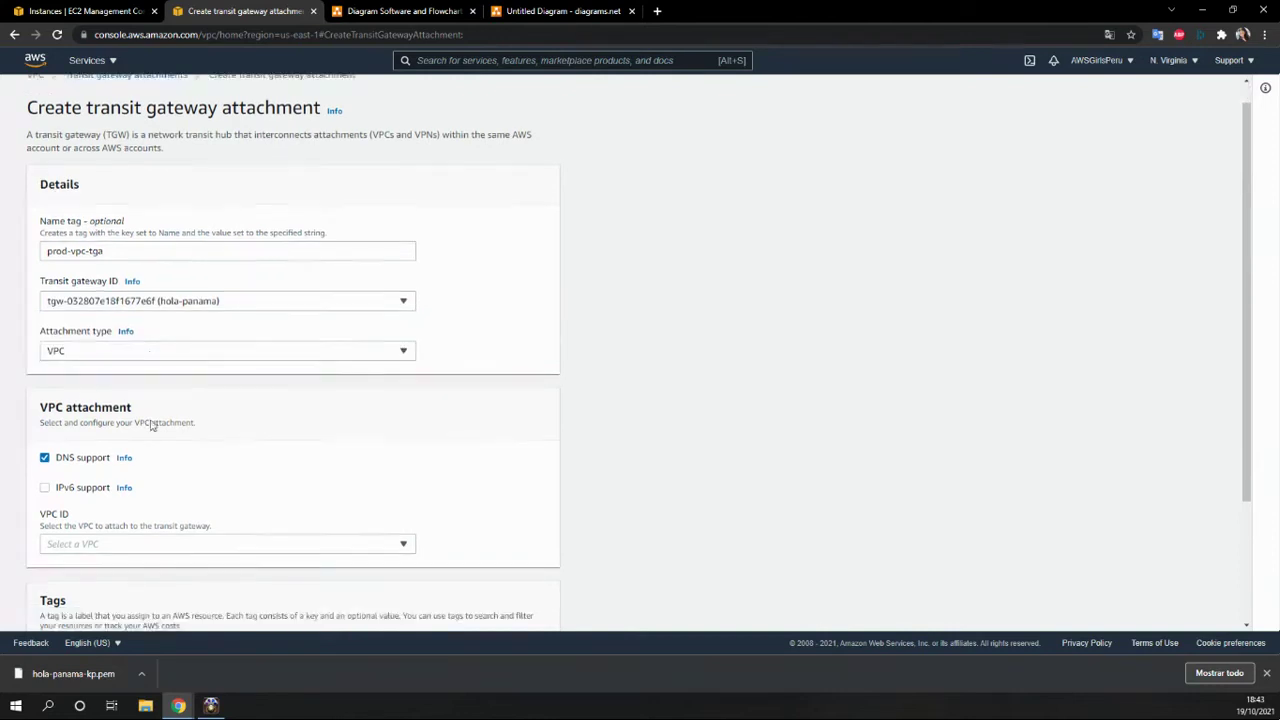
pyautogui.scroll(-2, 152, 425)
pyautogui.scroll(-1, 55, 400)
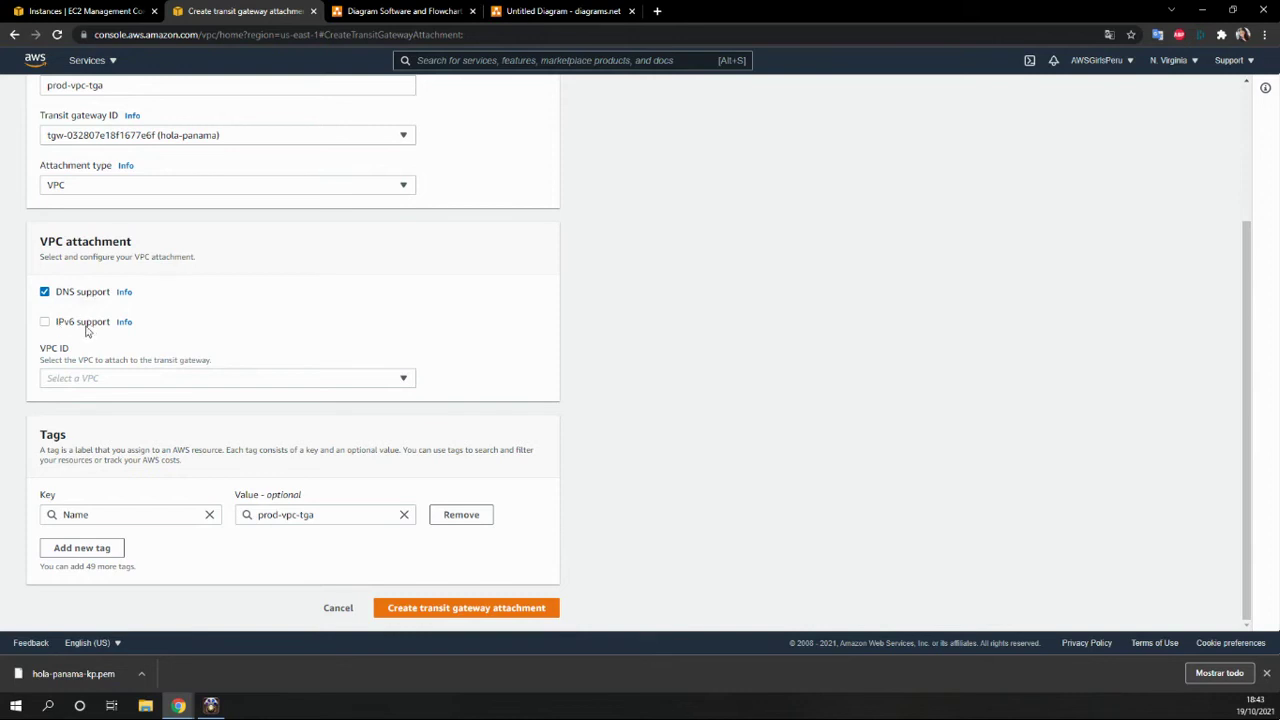
pyautogui.click(106, 379)
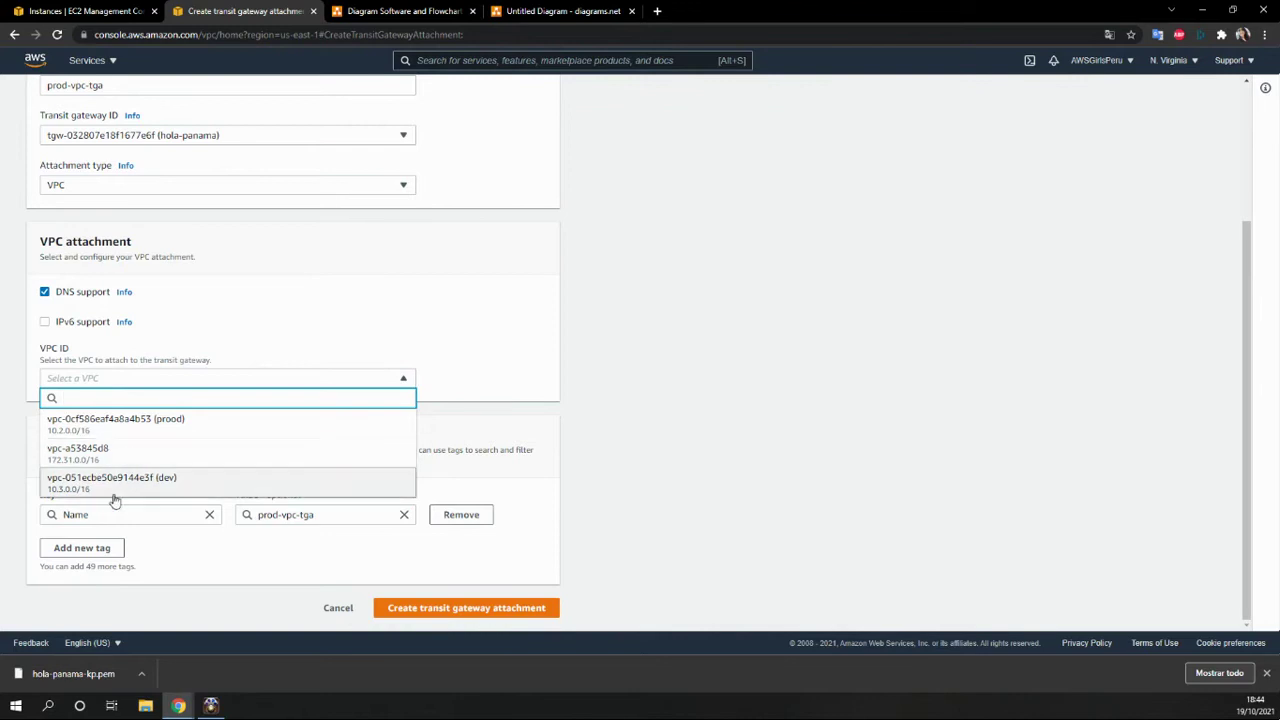
pyautogui.click(135, 428)
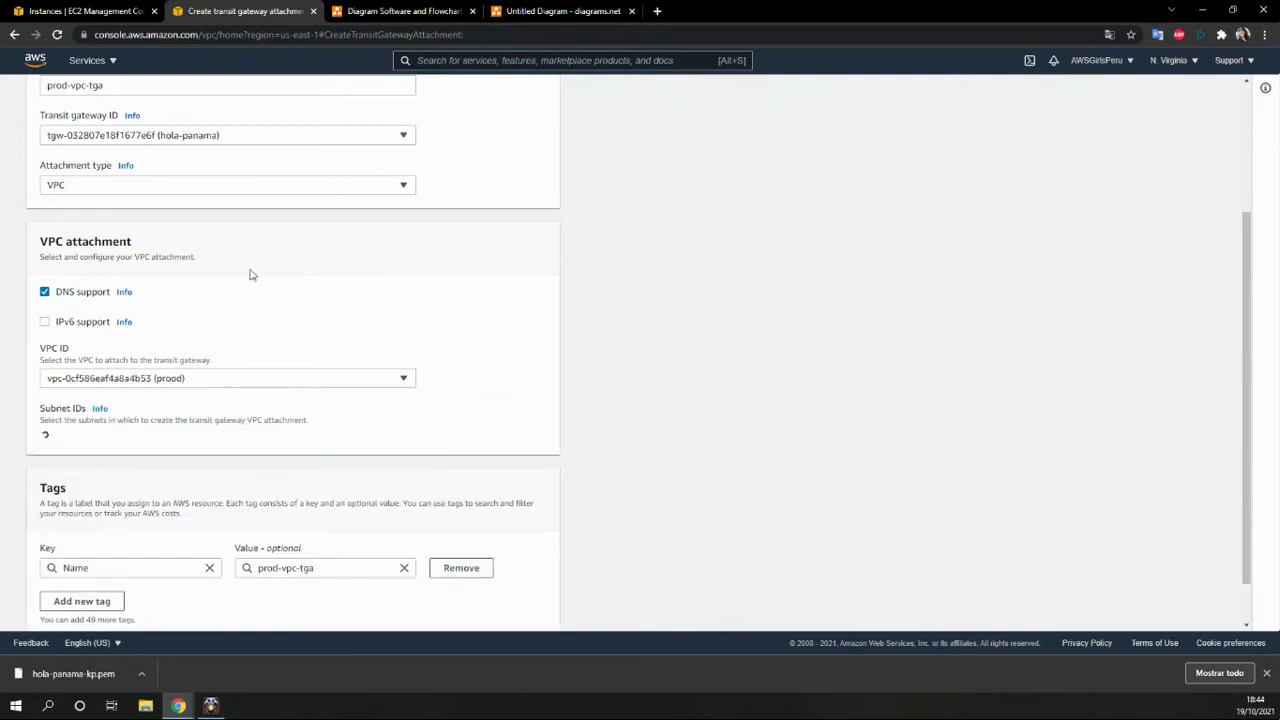
pyautogui.scroll(3, 240, 282)
pyautogui.scroll(-5, 56, 291)
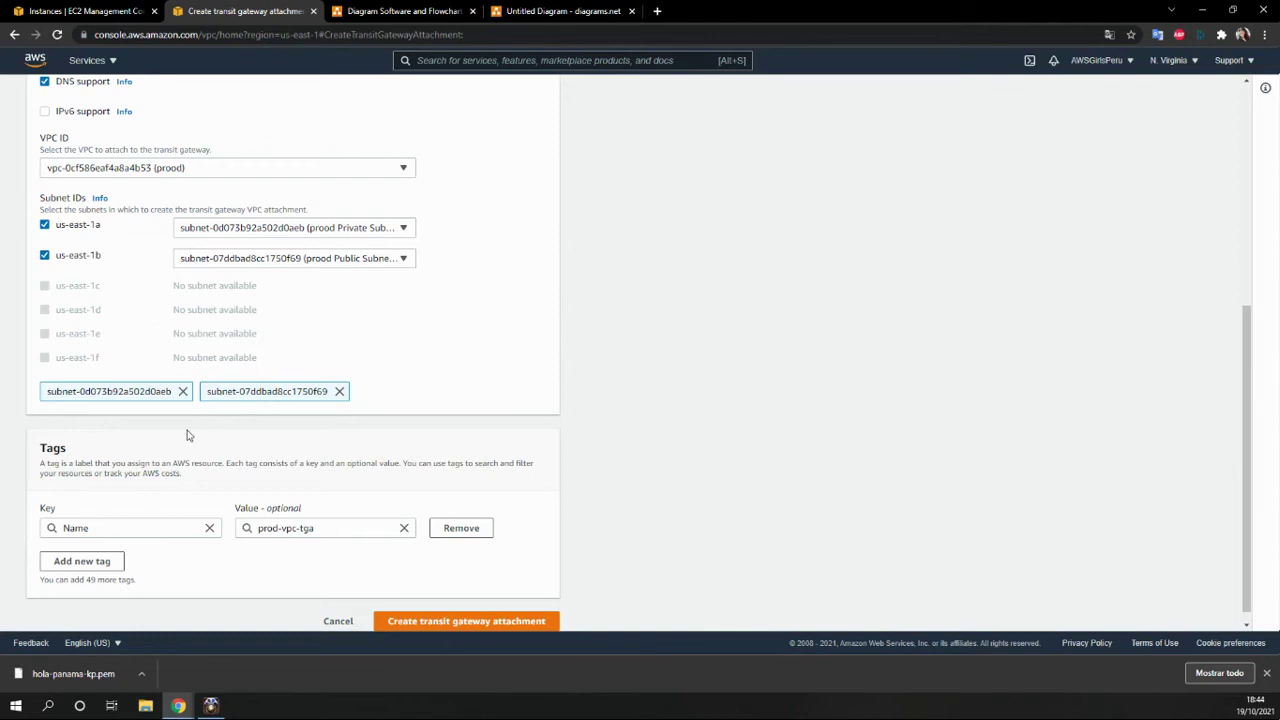
pyautogui.scroll(-1, 394, 625)
pyautogui.click(480, 609)
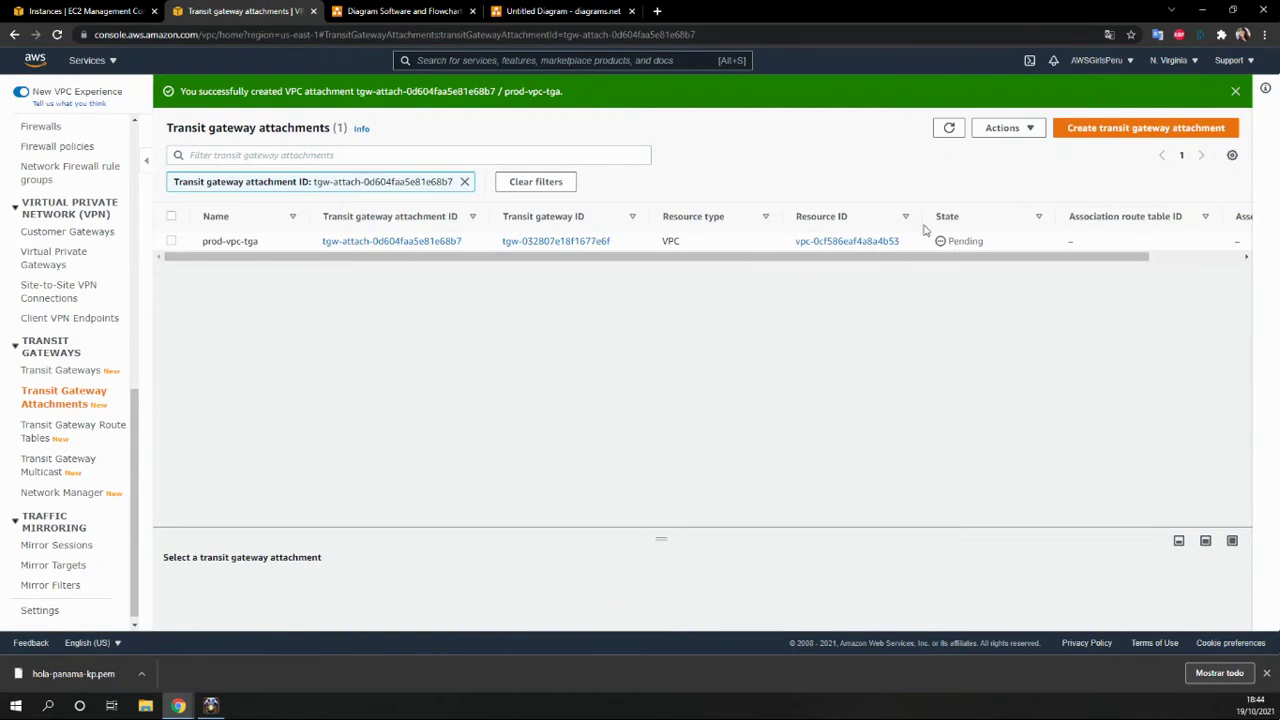
# Step: Start another transit gateway attachment named dev-vpc-tga on the hola-panama transit gateway, with attachment type VPC
pyautogui.click(1110, 129)
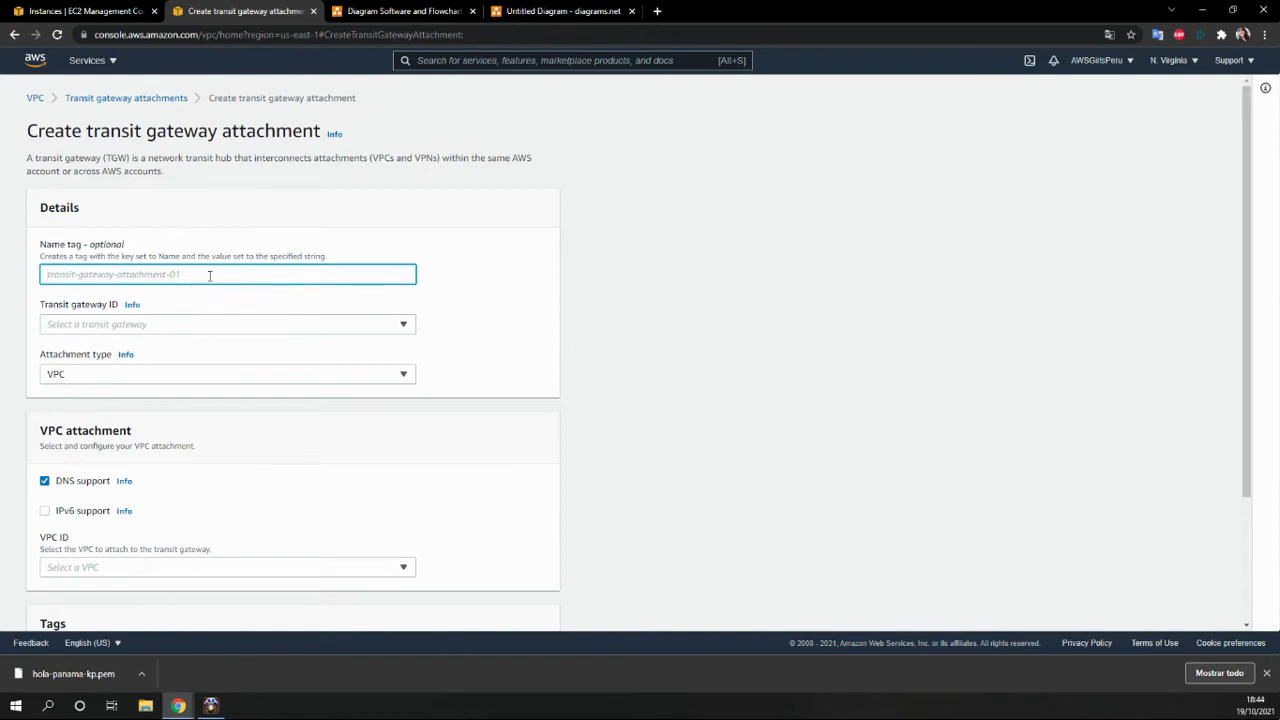
pyautogui.write('dev-')
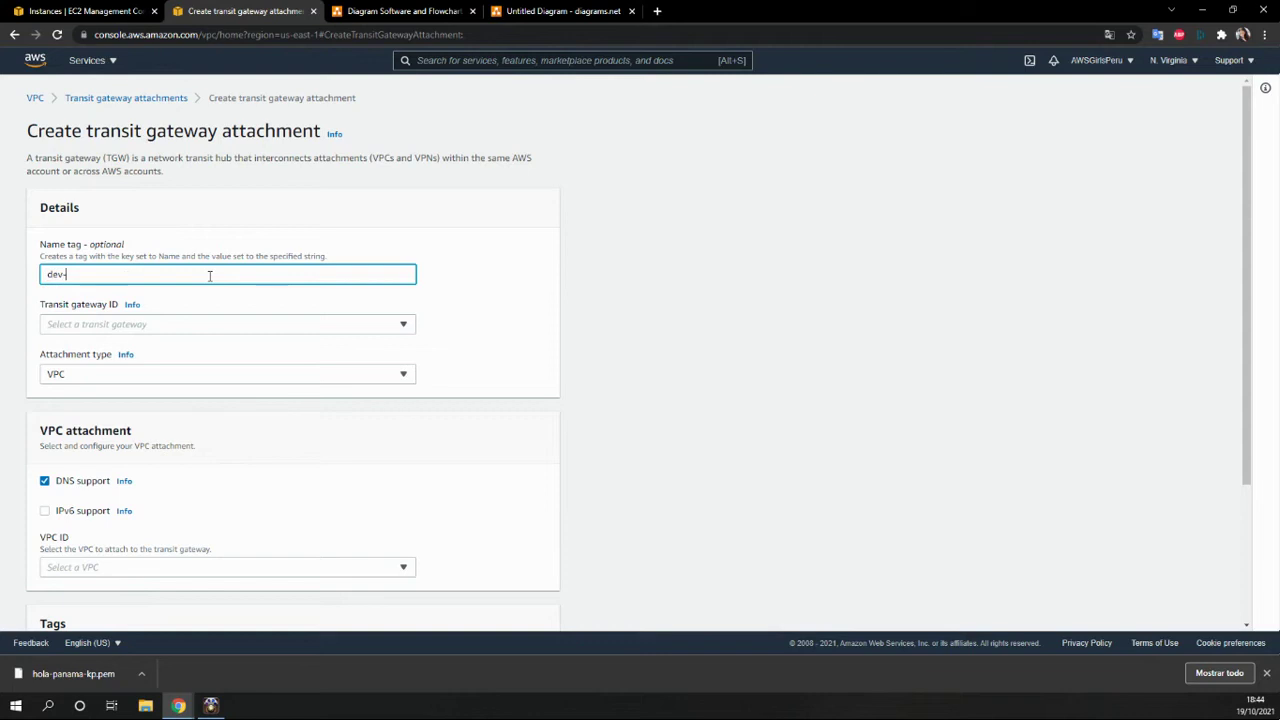
pyautogui.write('vpc-tga-')
pyautogui.press('BackSpace')
pyautogui.click(206, 326)
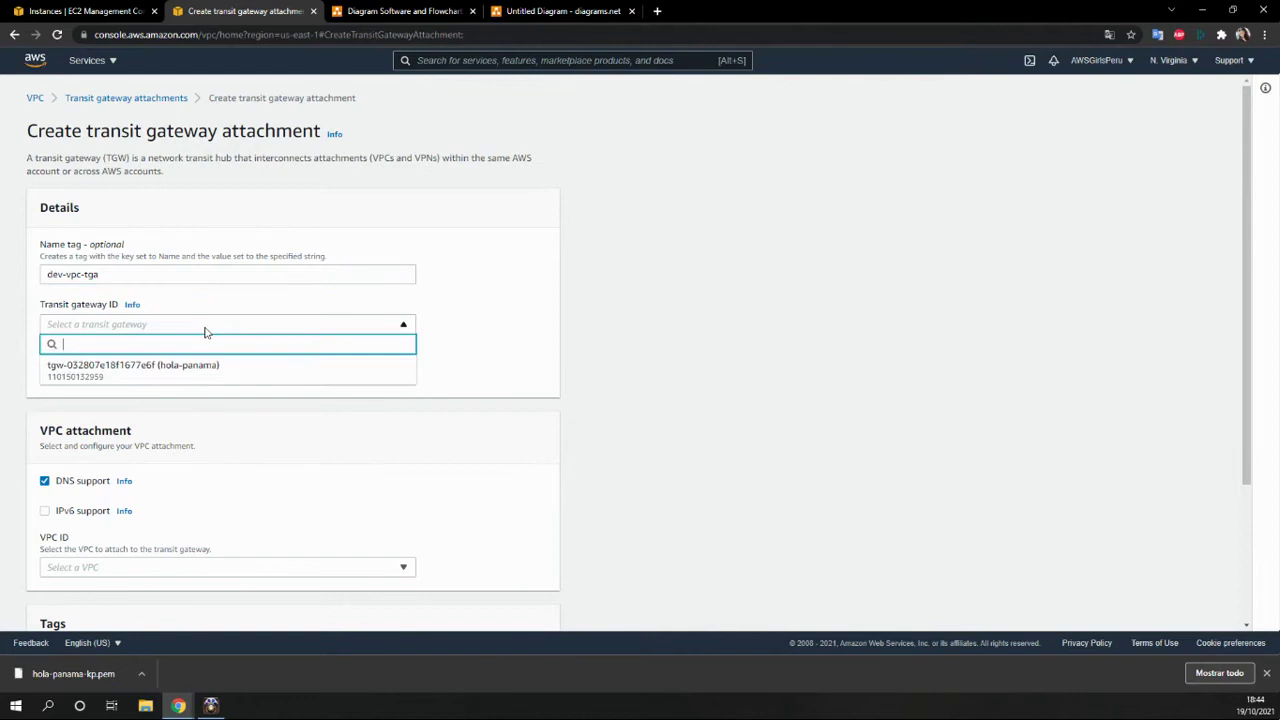
pyautogui.click(209, 368)
pyautogui.click(139, 380)
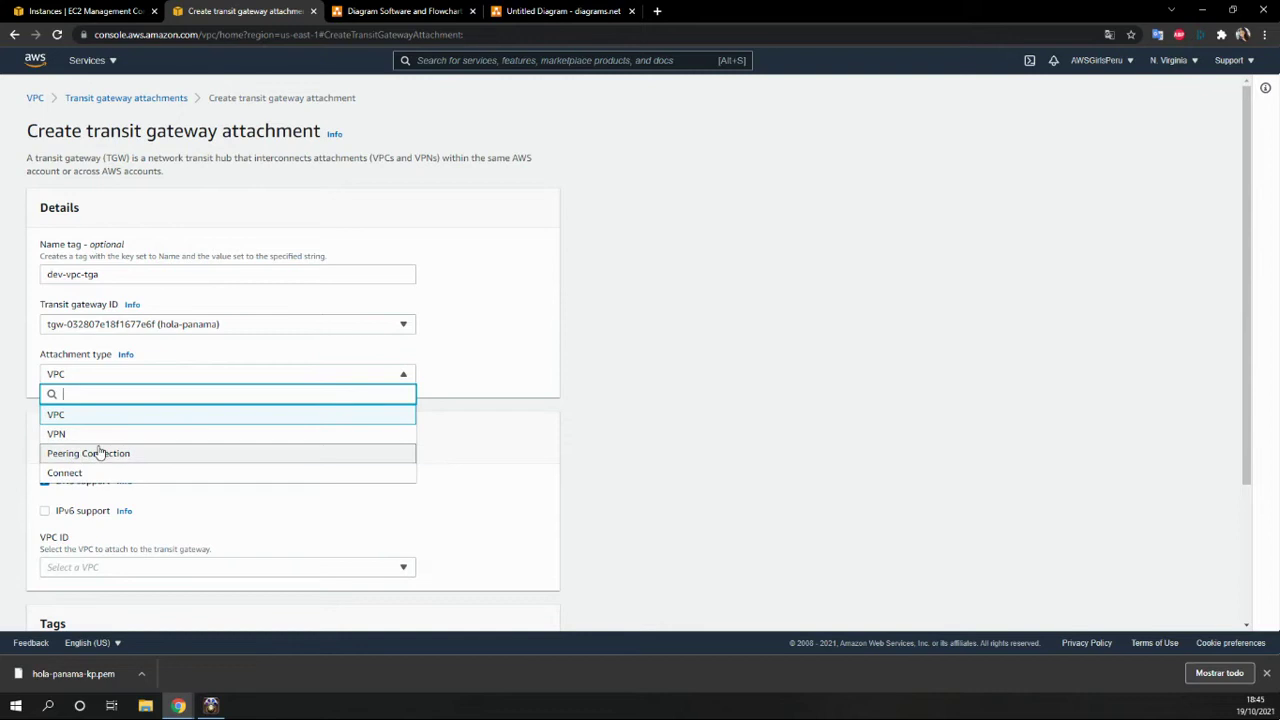
pyautogui.click(76, 416)
# Step: Choose the dev VPC (10.3.0.0/16) with its us-east-1a and us-east-1b private subnets and create the transit gateway attachment
pyautogui.scroll(-1, 250, 450)
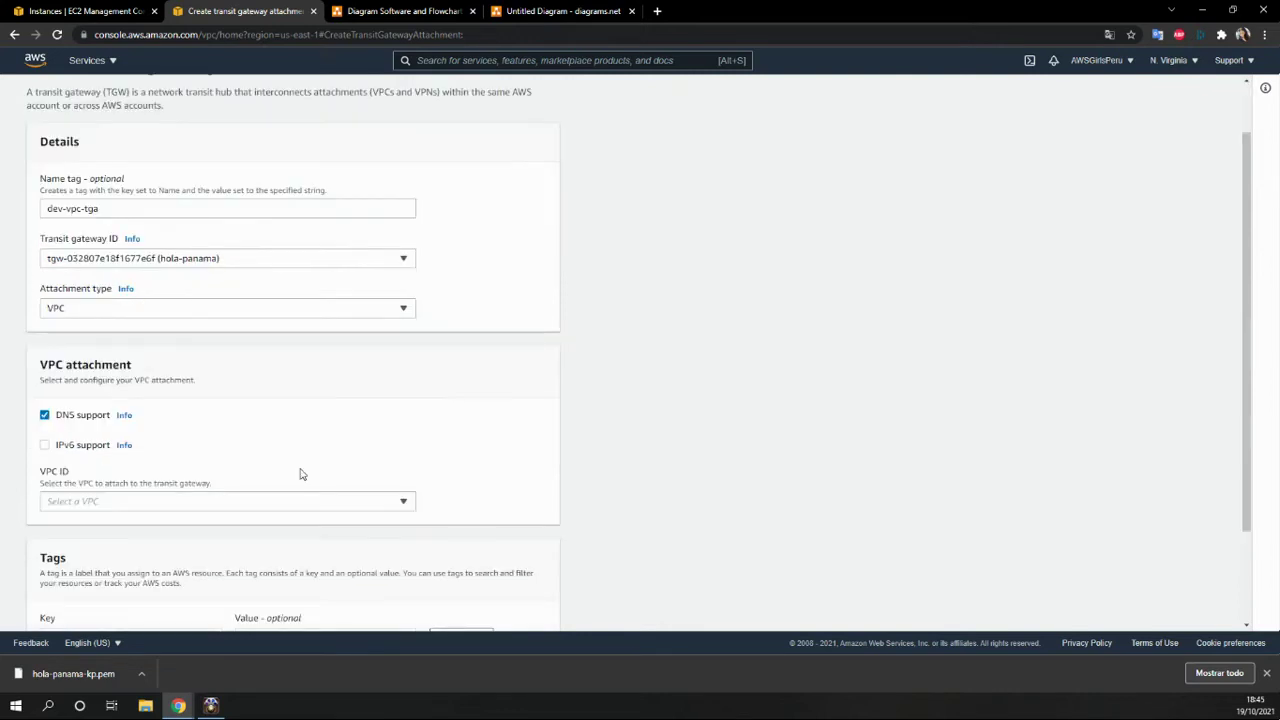
pyautogui.scroll(-2, 290, 465)
pyautogui.click(157, 377)
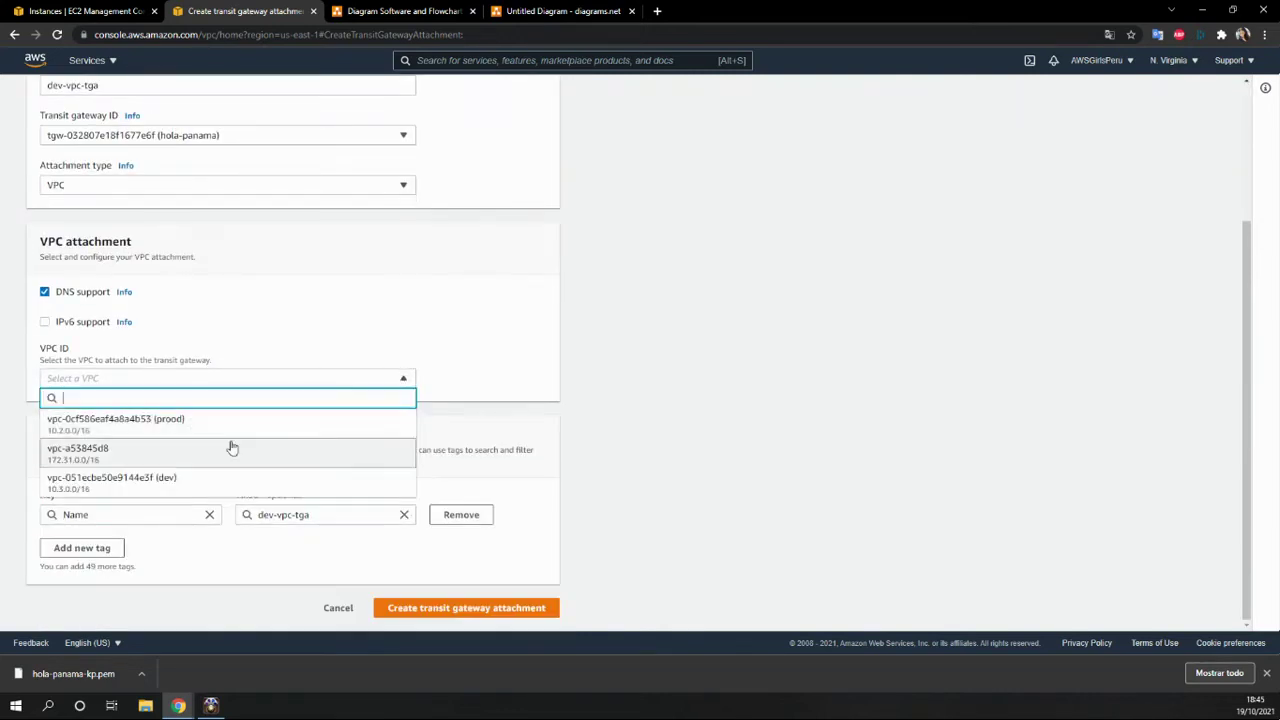
pyautogui.click(272, 485)
pyautogui.scroll(-1, 215, 457)
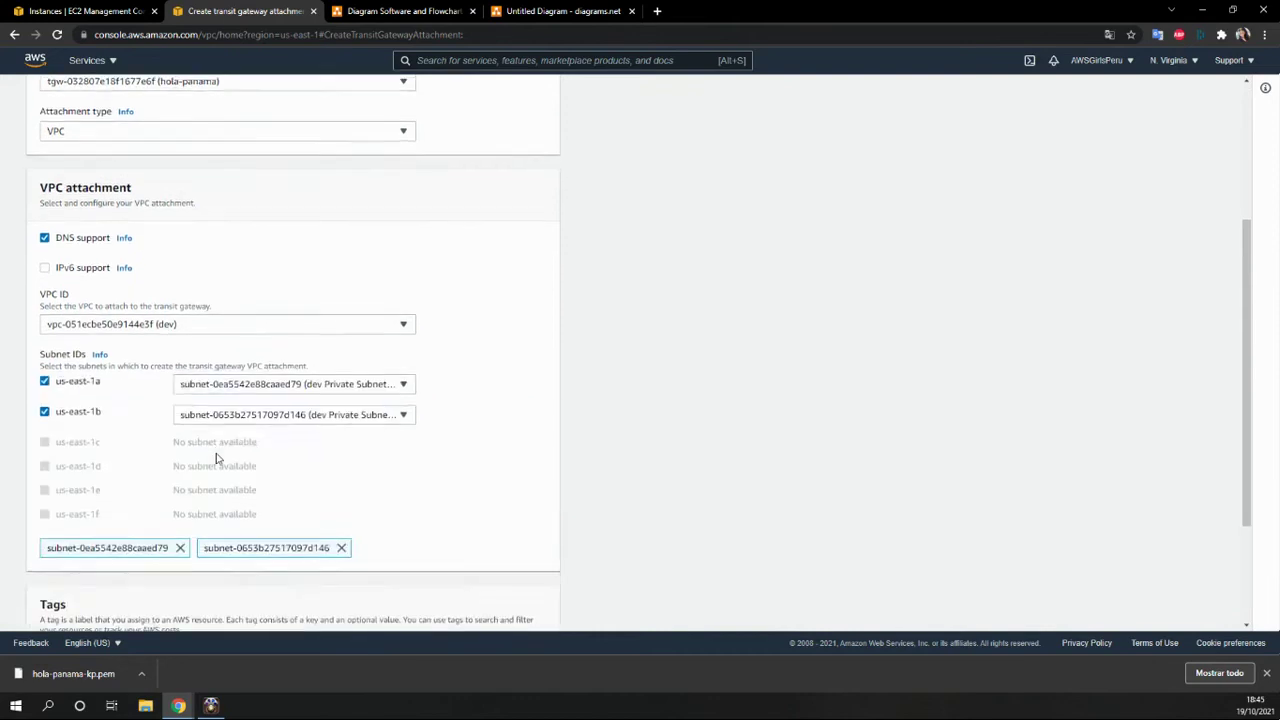
pyautogui.scroll(-3, 216, 455)
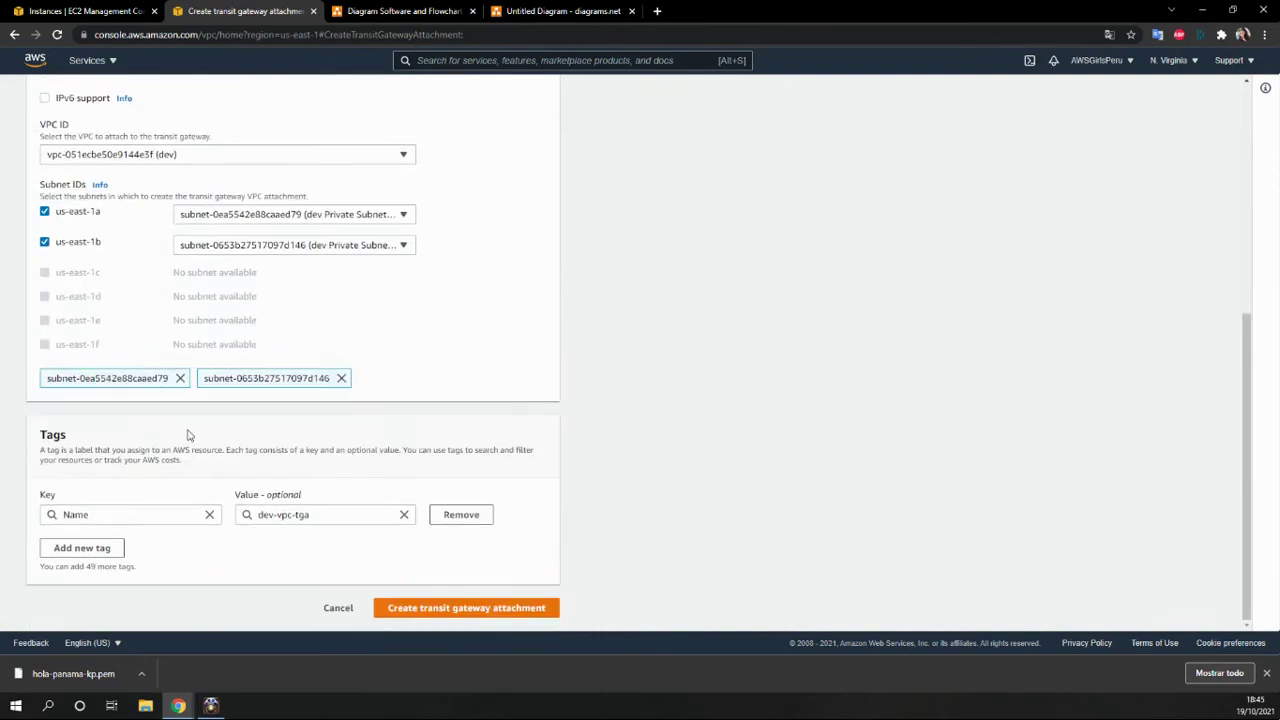
pyautogui.click(435, 608)
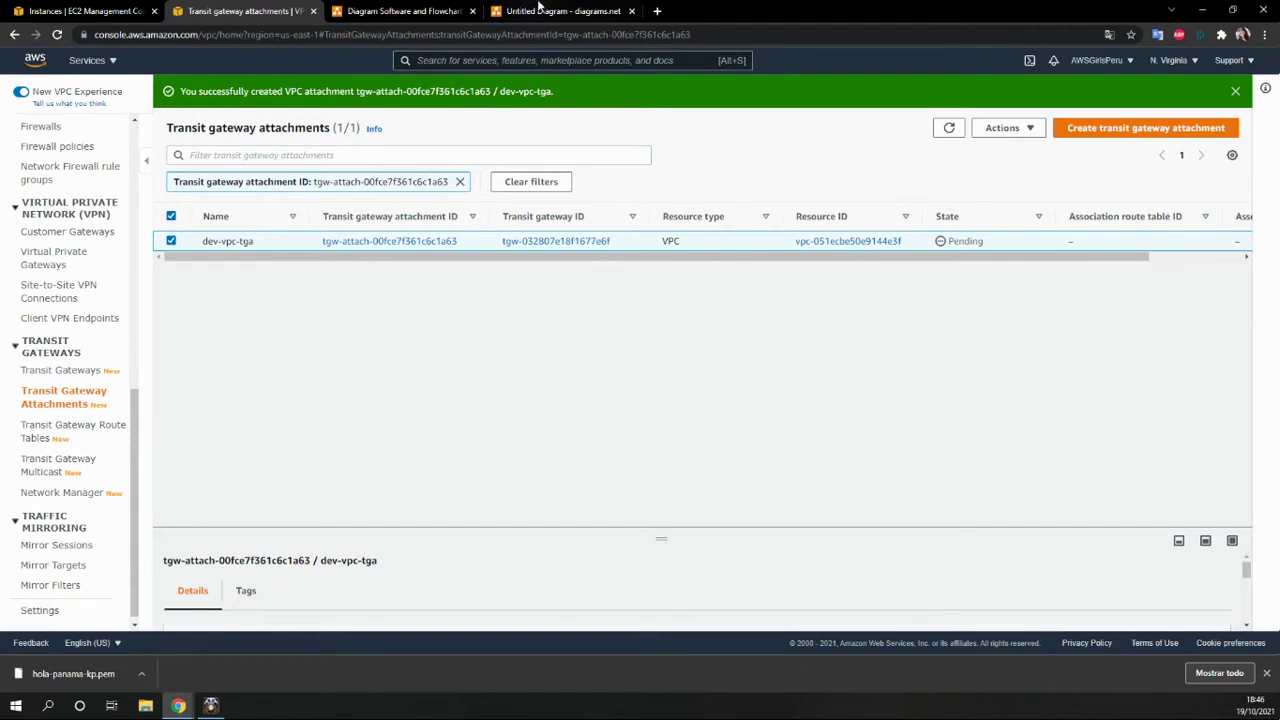
# Step: Switch to the EC2 console and start launching a t2.micro Amazon Linux 2 instance, continuing to its instance details
pyautogui.click(85, 11)
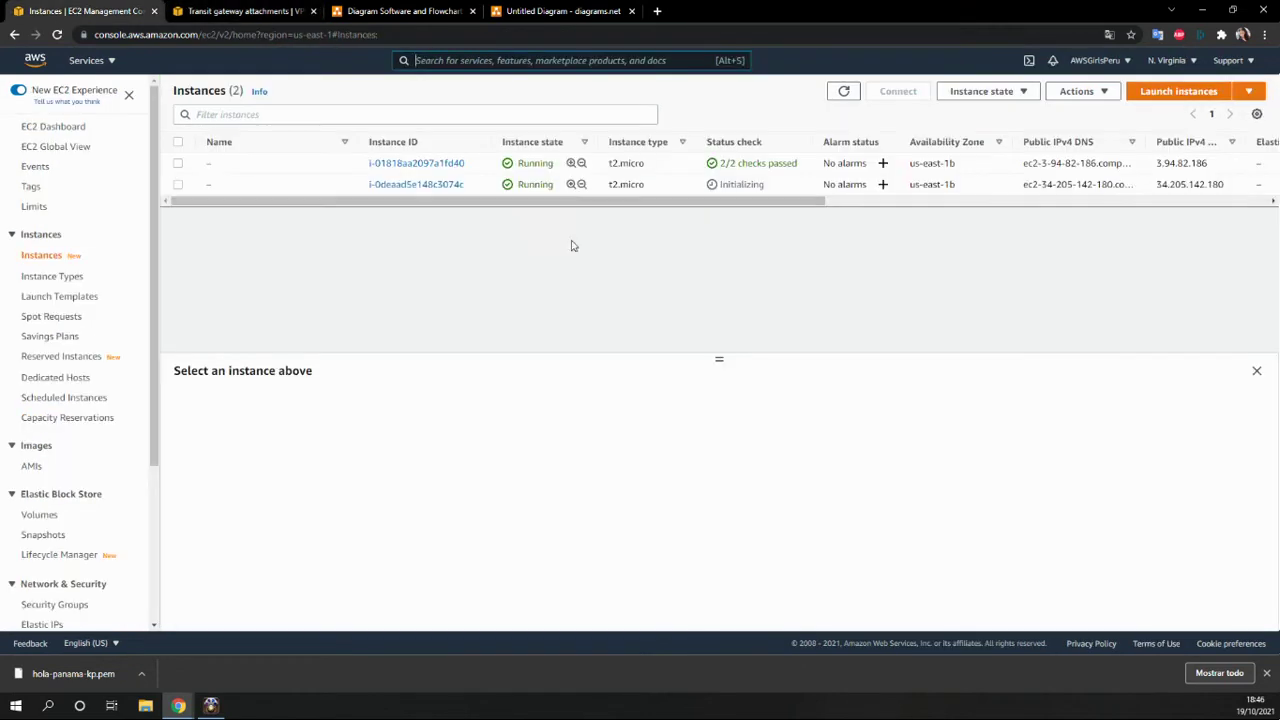
pyautogui.click(1160, 90)
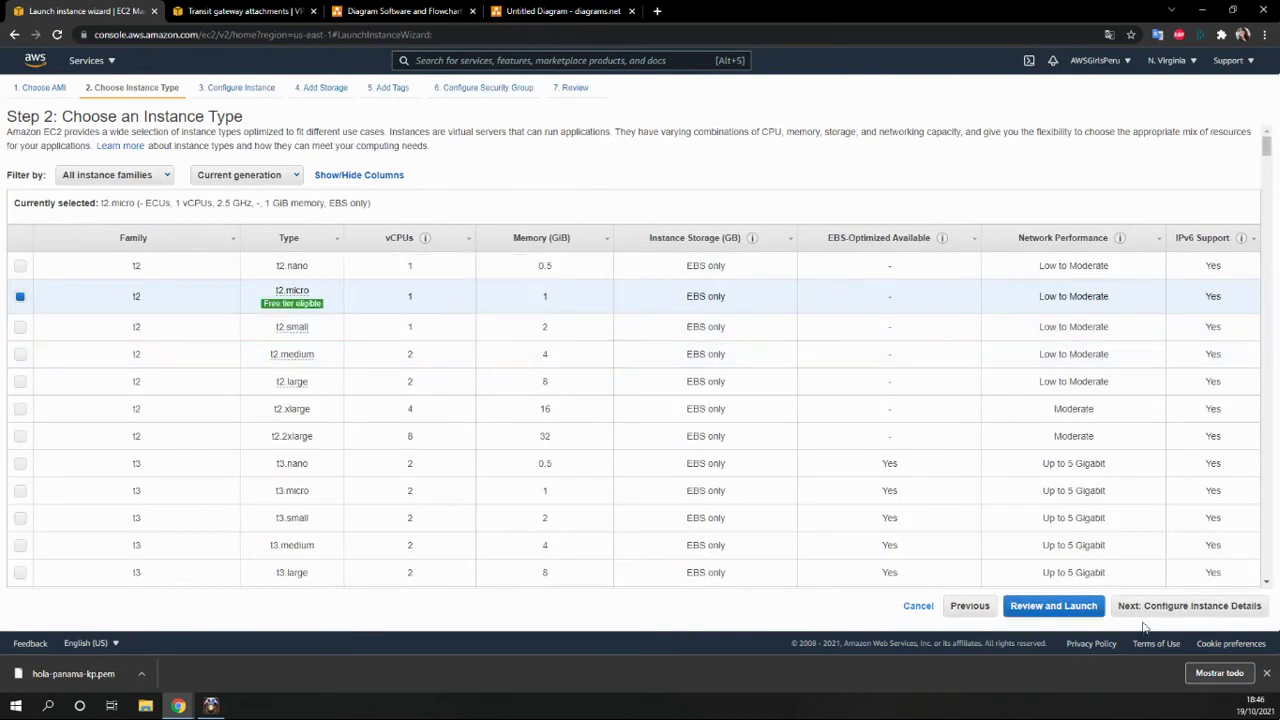
pyautogui.scroll(-3, 1059, 505)
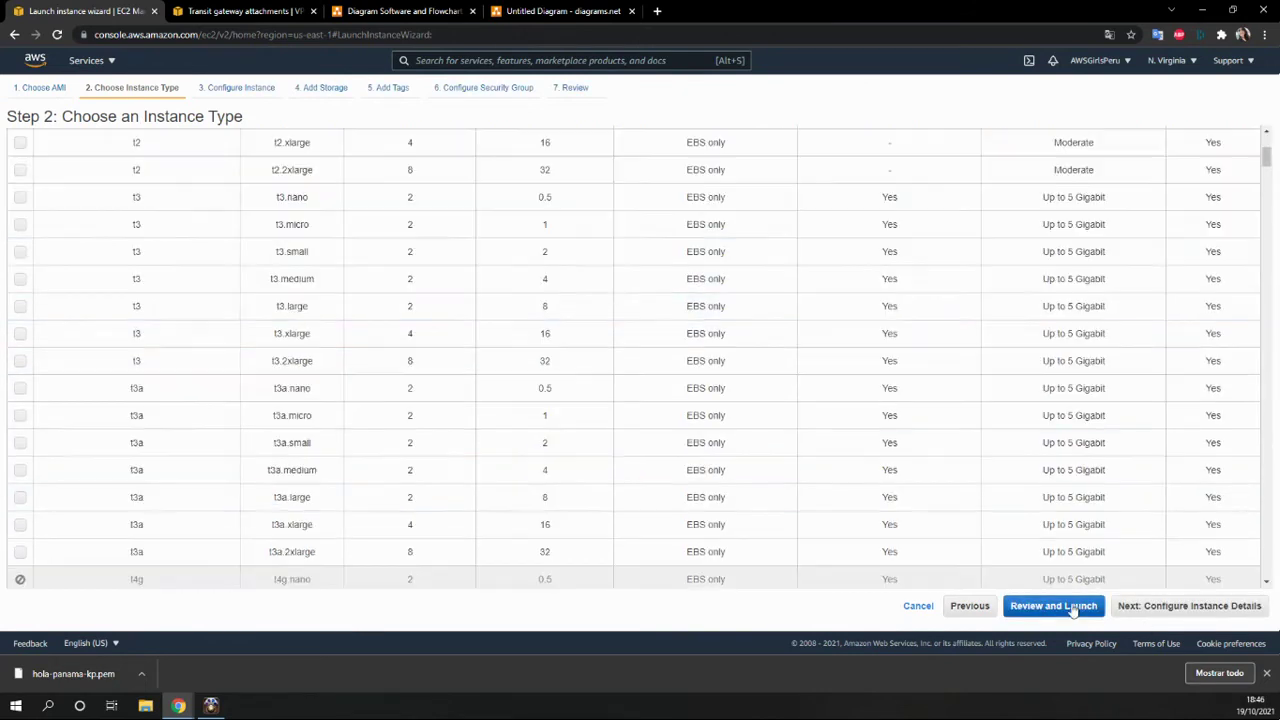
pyautogui.click(1160, 612)
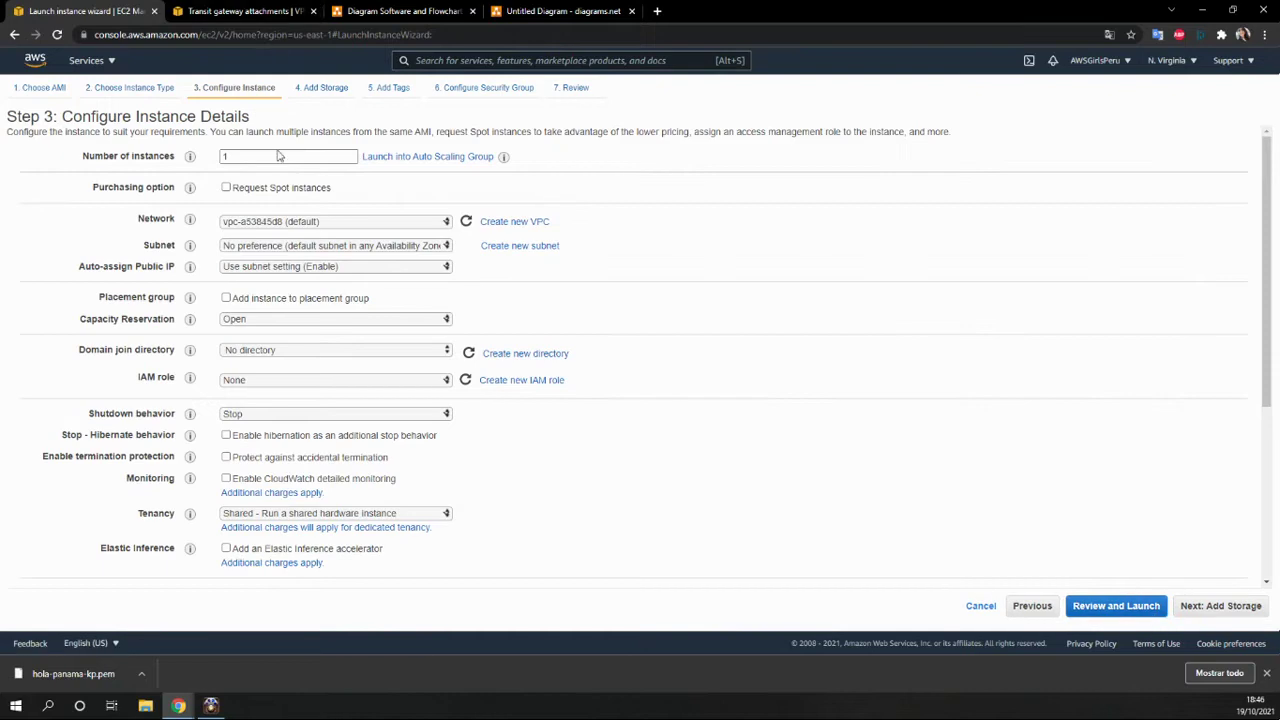
# Step: Place the new instance in the dev VPC, in the dev Public Subnet (AZ2) of us-east-1b
pyautogui.click(329, 226)
pyautogui.click(300, 259)
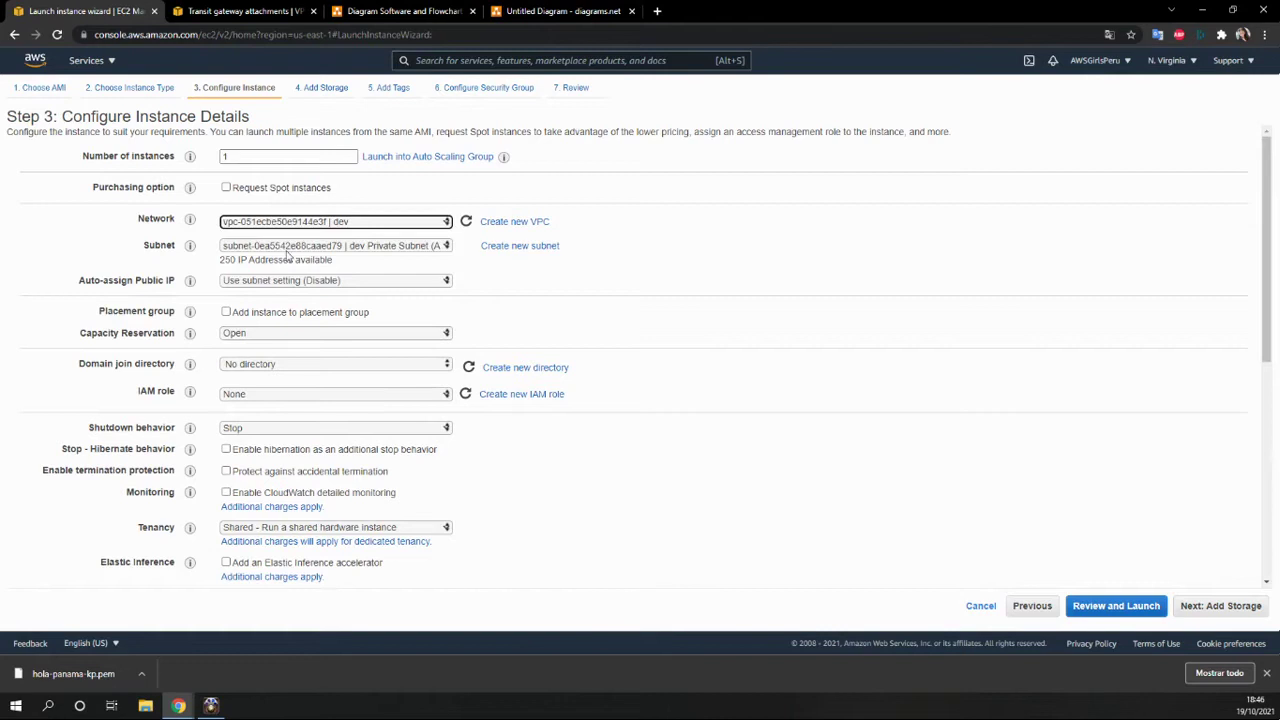
pyautogui.scroll(-4, 300, 285)
pyautogui.scroll(4, 307, 289)
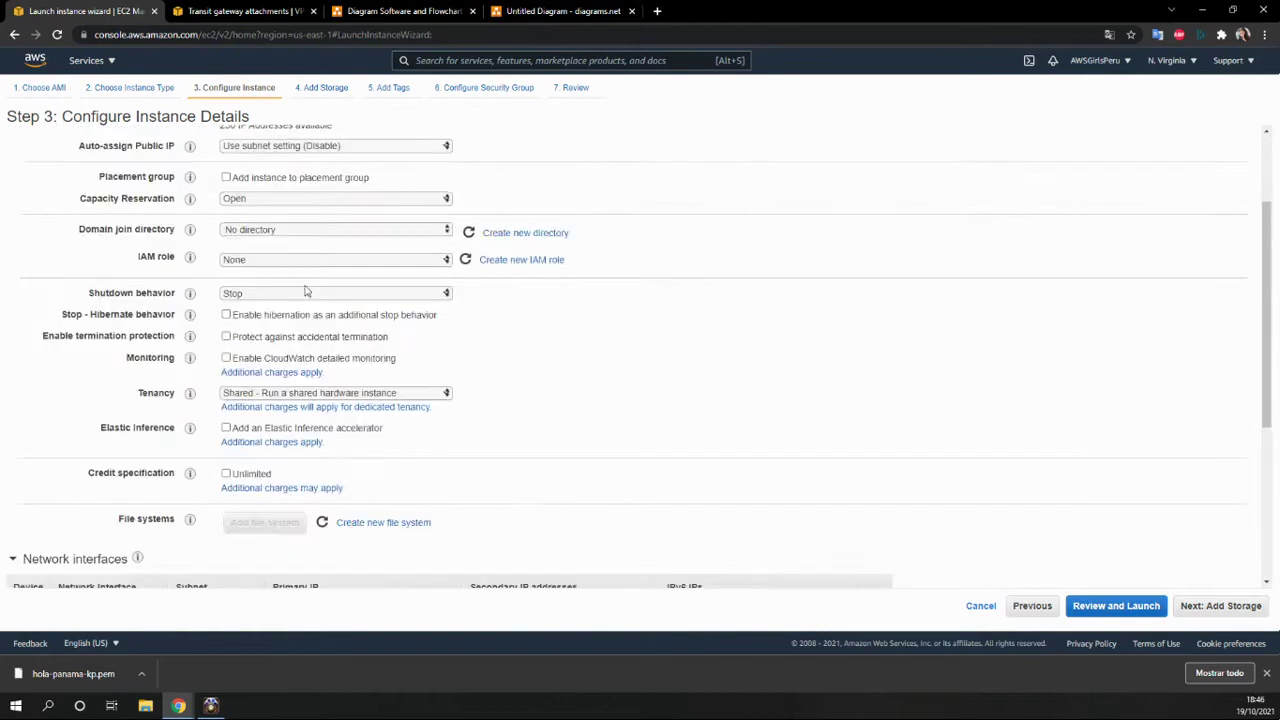
pyautogui.click(360, 250)
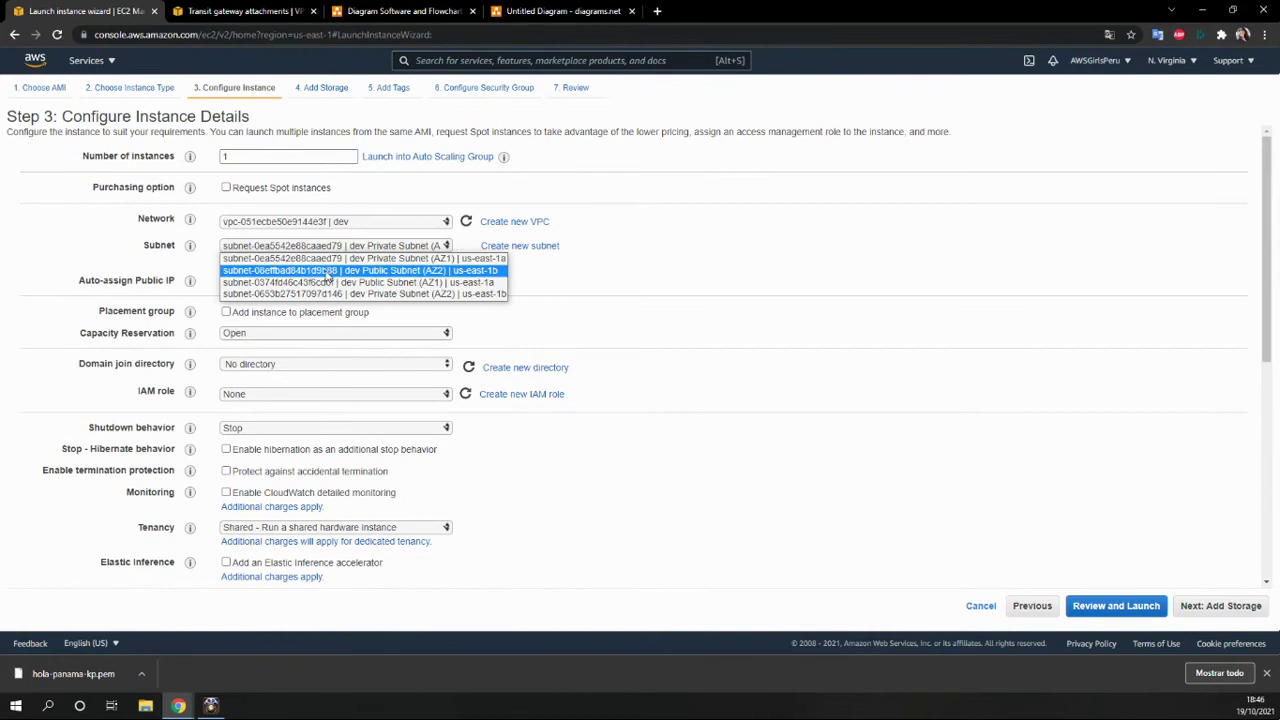
pyautogui.click(327, 270)
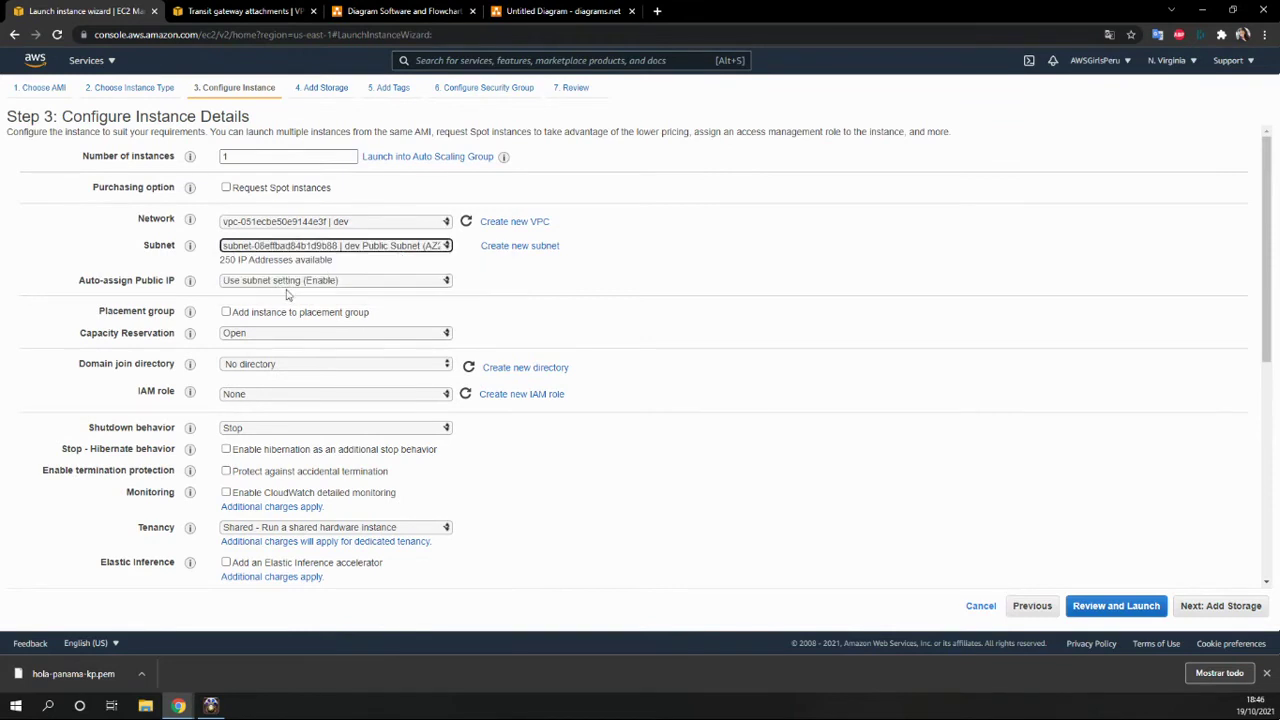
# Step: Keep the remaining instance details, storage and tags at their defaults and continue to the security group configuration
pyautogui.scroll(-5, 297, 335)
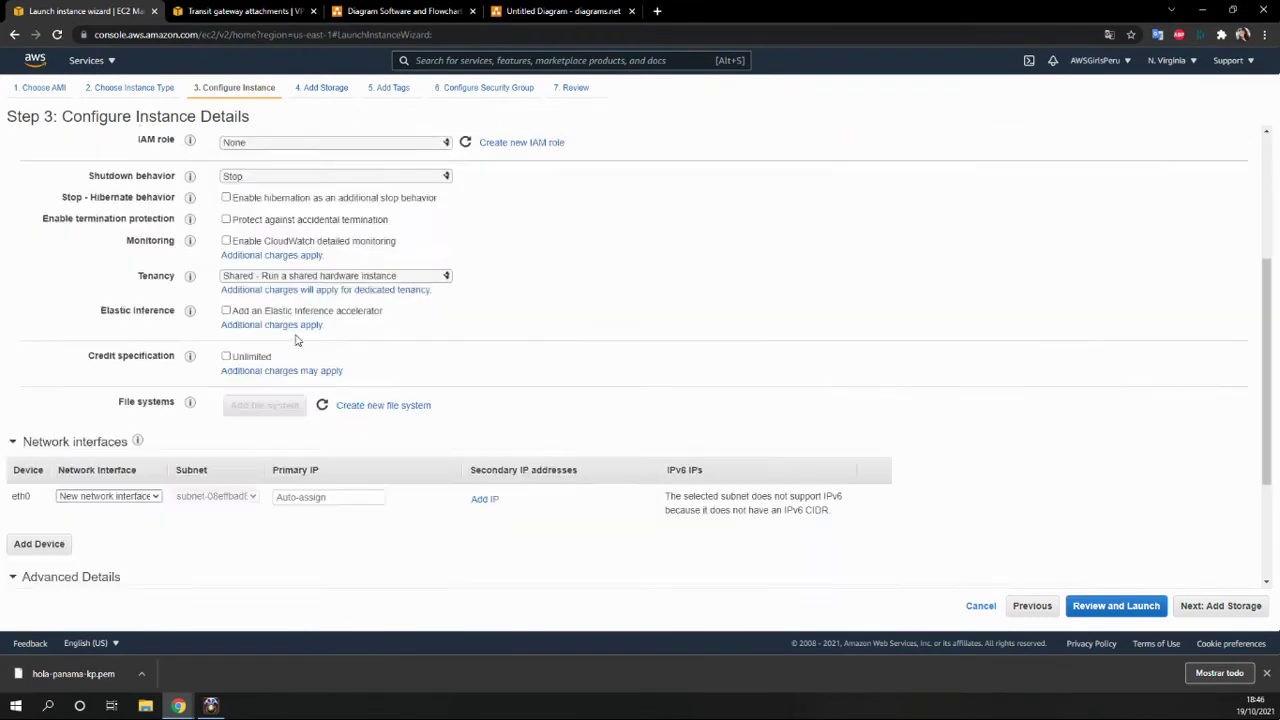
pyautogui.scroll(-2, 297, 340)
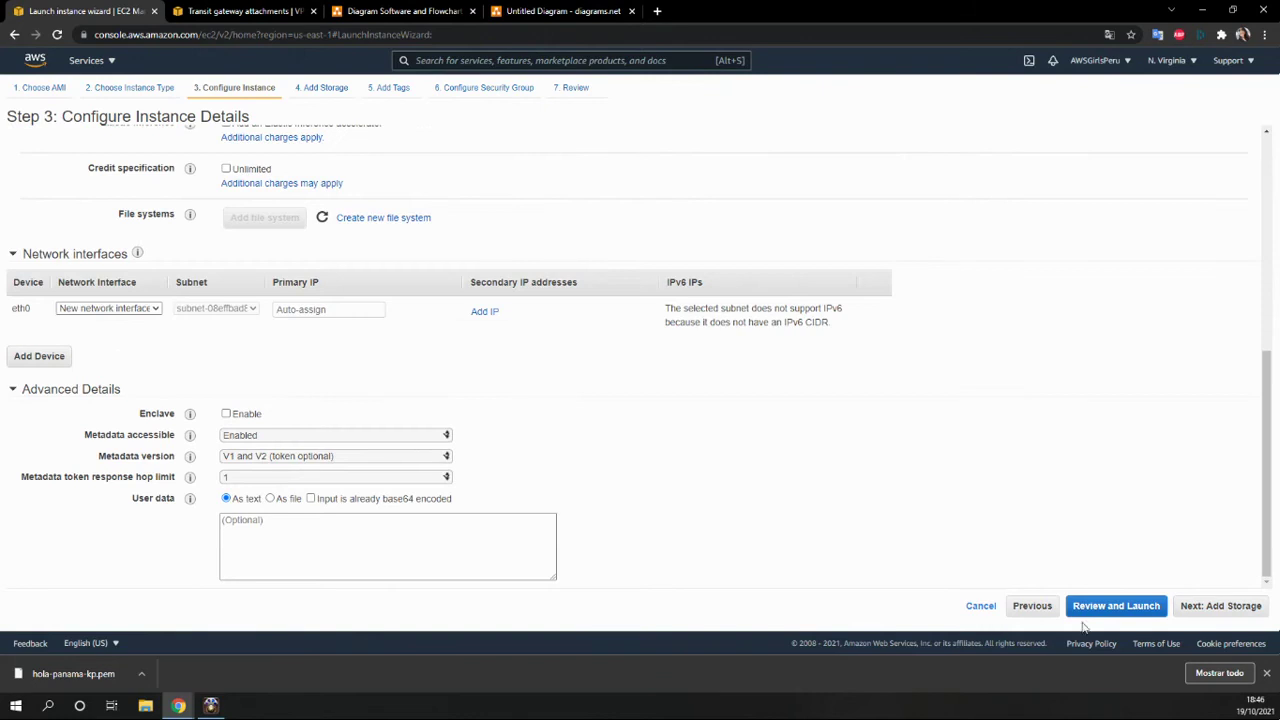
pyautogui.click(1211, 614)
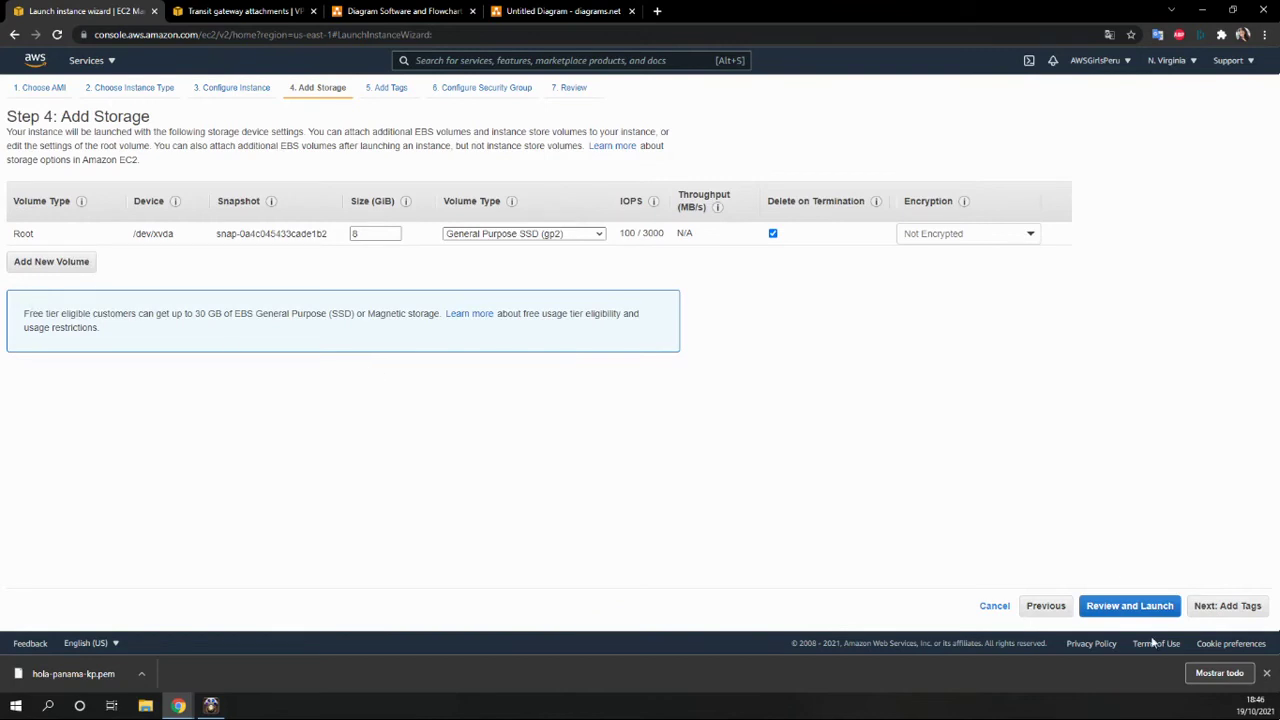
pyautogui.click(1217, 612)
pyautogui.click(1217, 612)
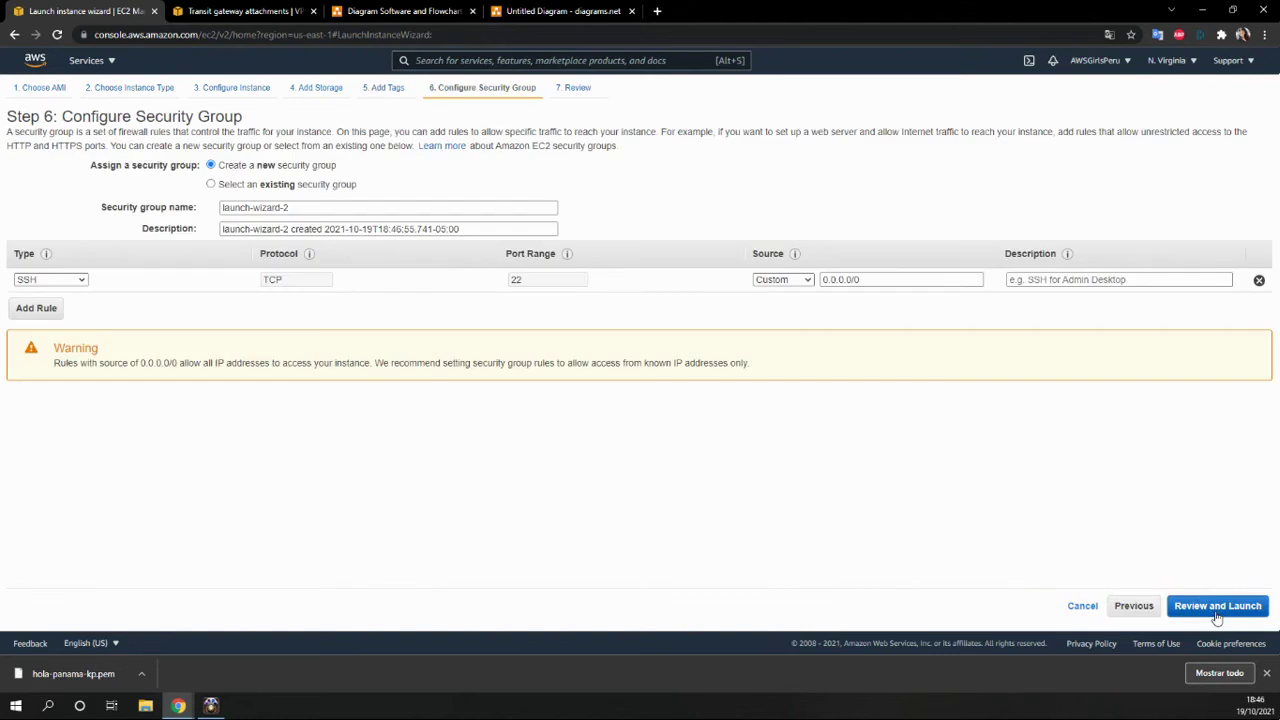
# Step: Add an All ICMP - IPv4 rule with source 10.2.0.0/16 to the new security group and proceed to the launch review
pyautogui.click(50, 308)
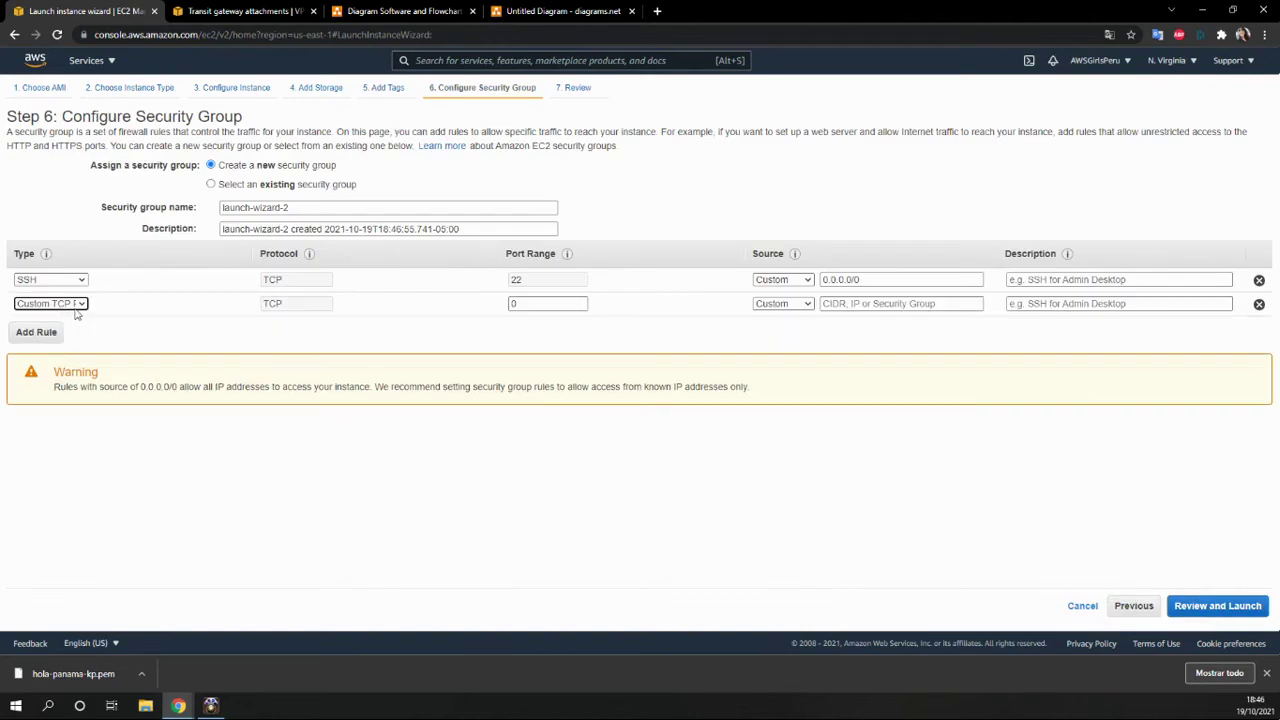
pyautogui.click(74, 308)
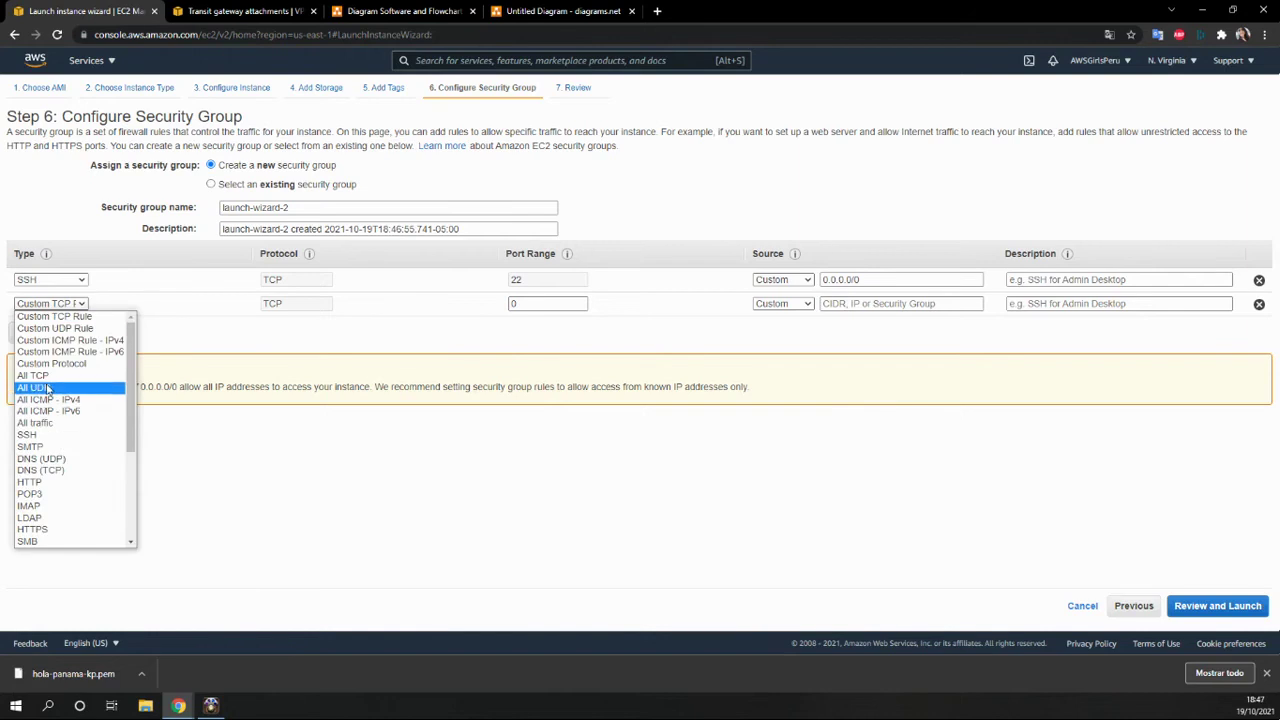
pyautogui.click(72, 403)
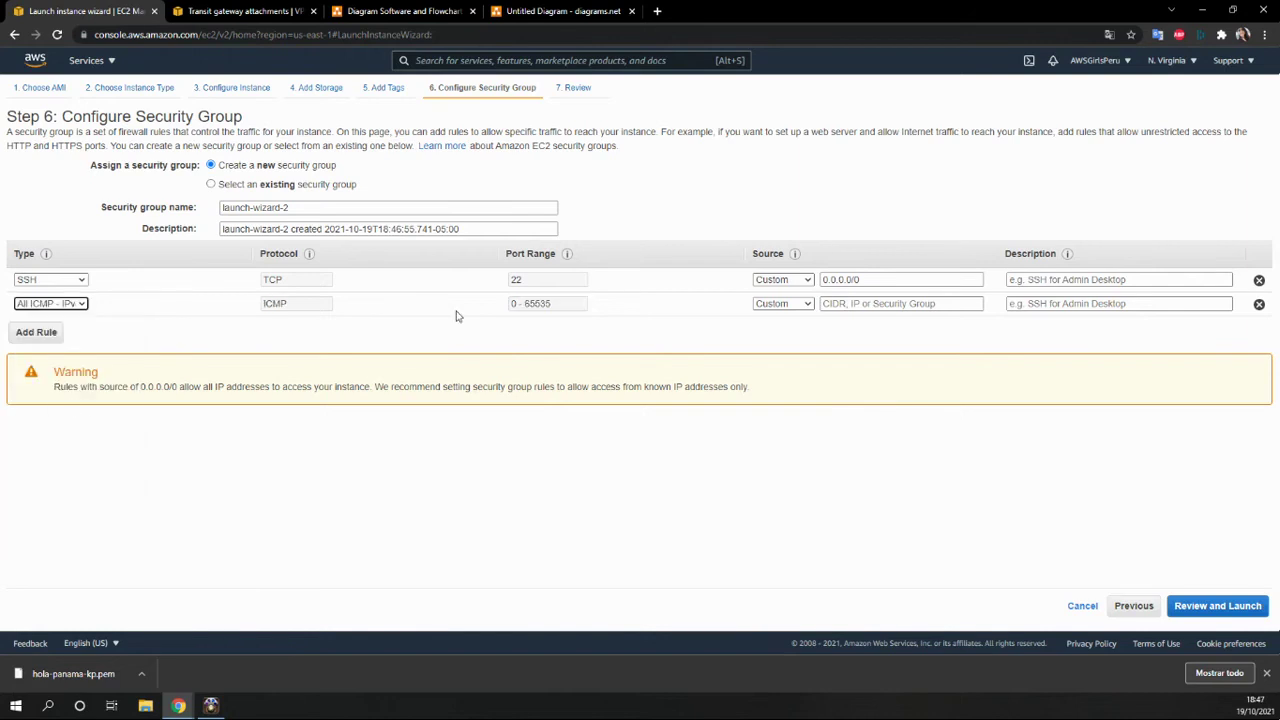
pyautogui.click(841, 303)
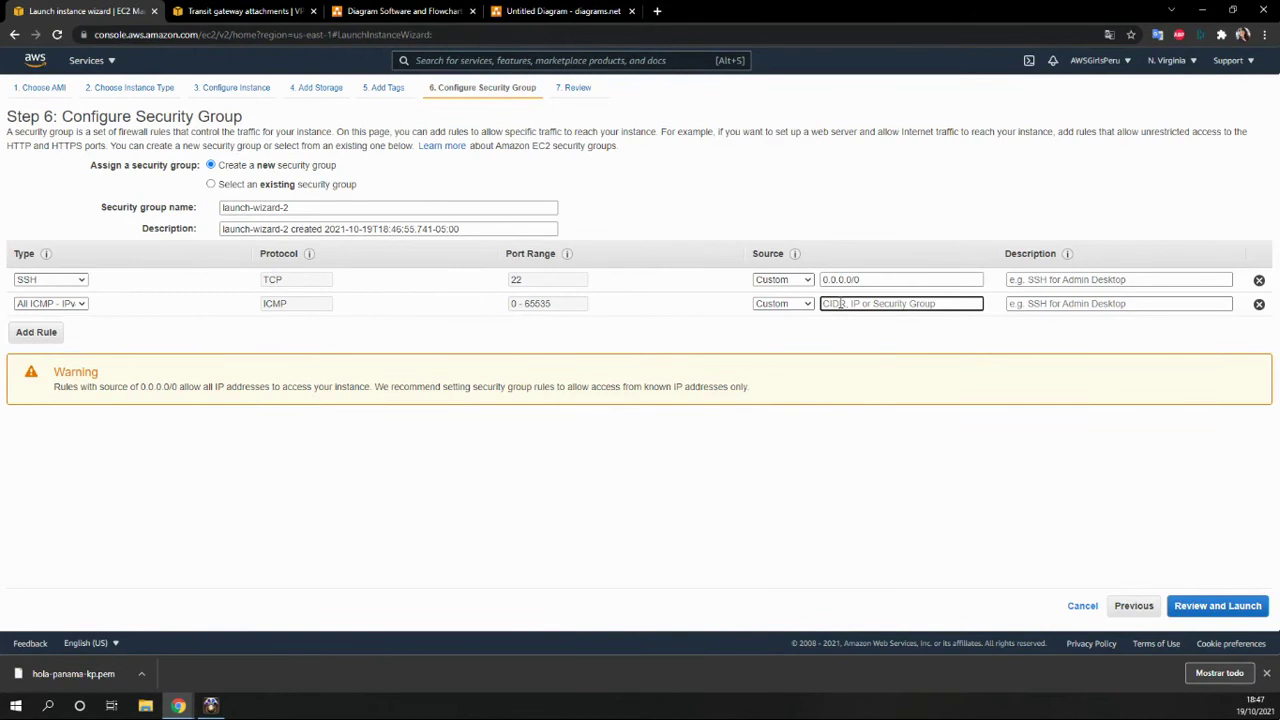
pyautogui.write('1')
pyautogui.press('BackSpace')
pyautogui.write('1')
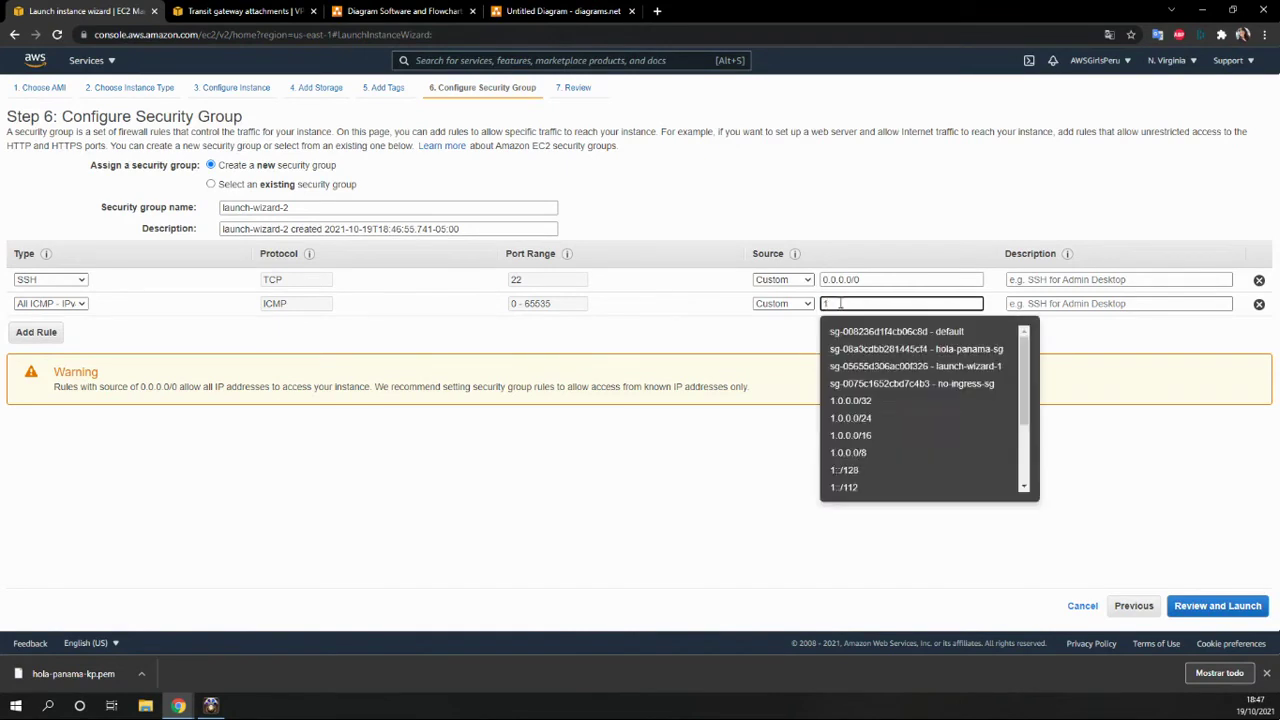
pyautogui.write('0')
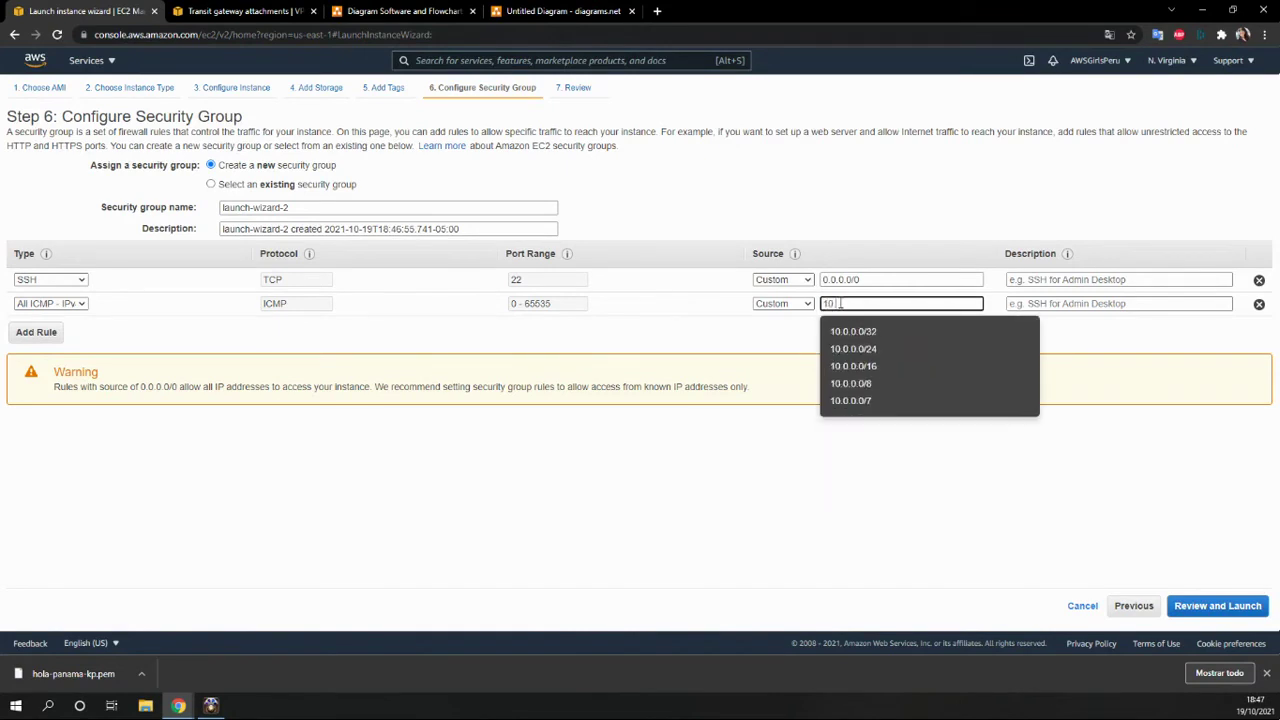
pyautogui.write('.2')
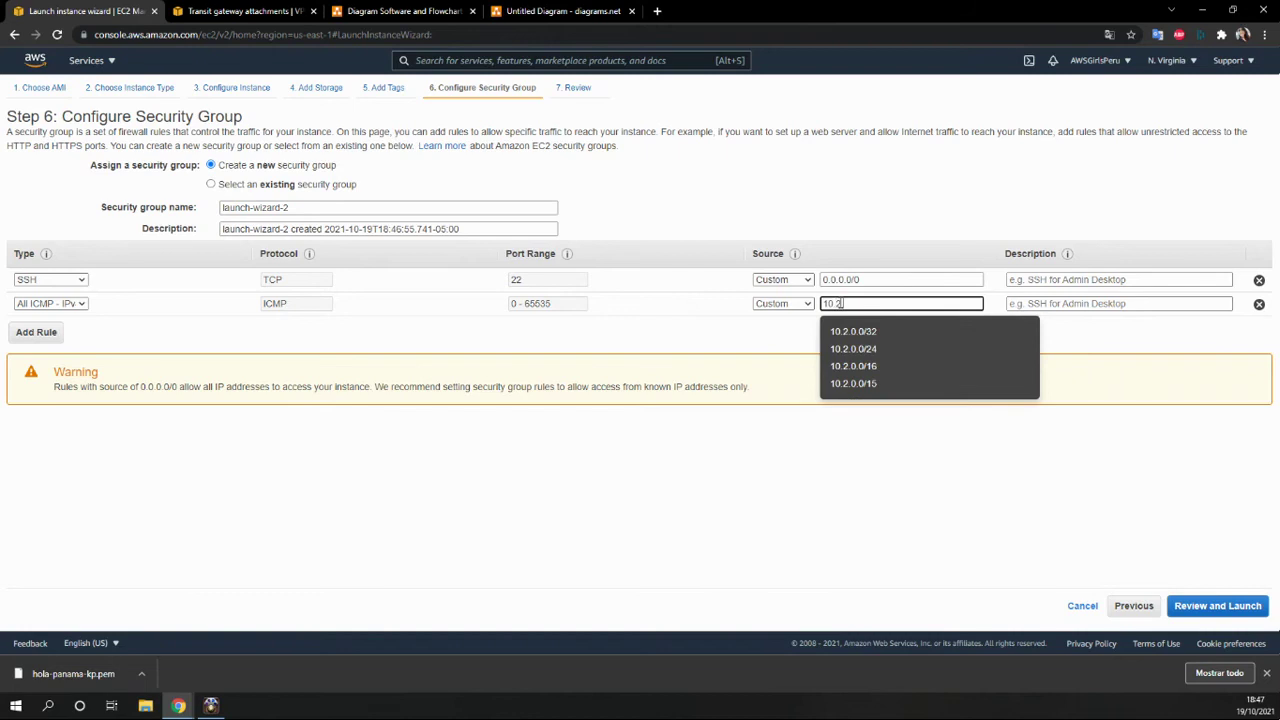
pyautogui.click(855, 366)
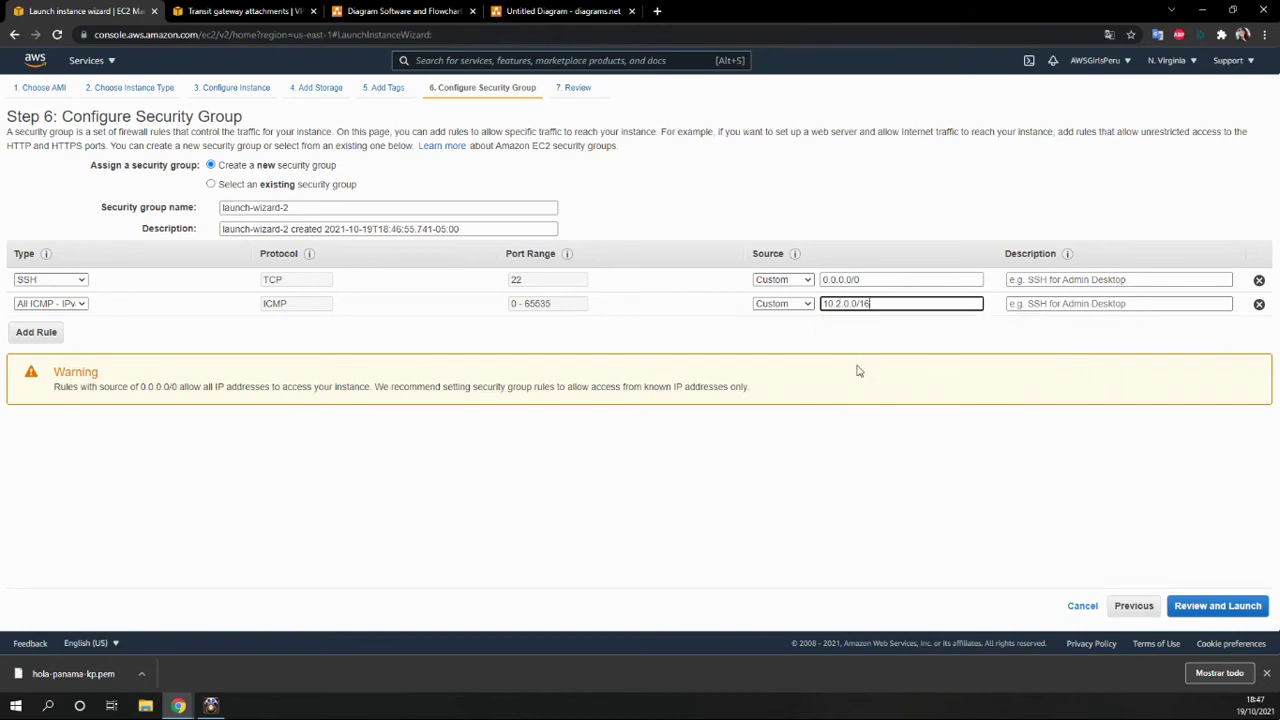
pyautogui.click(1220, 607)
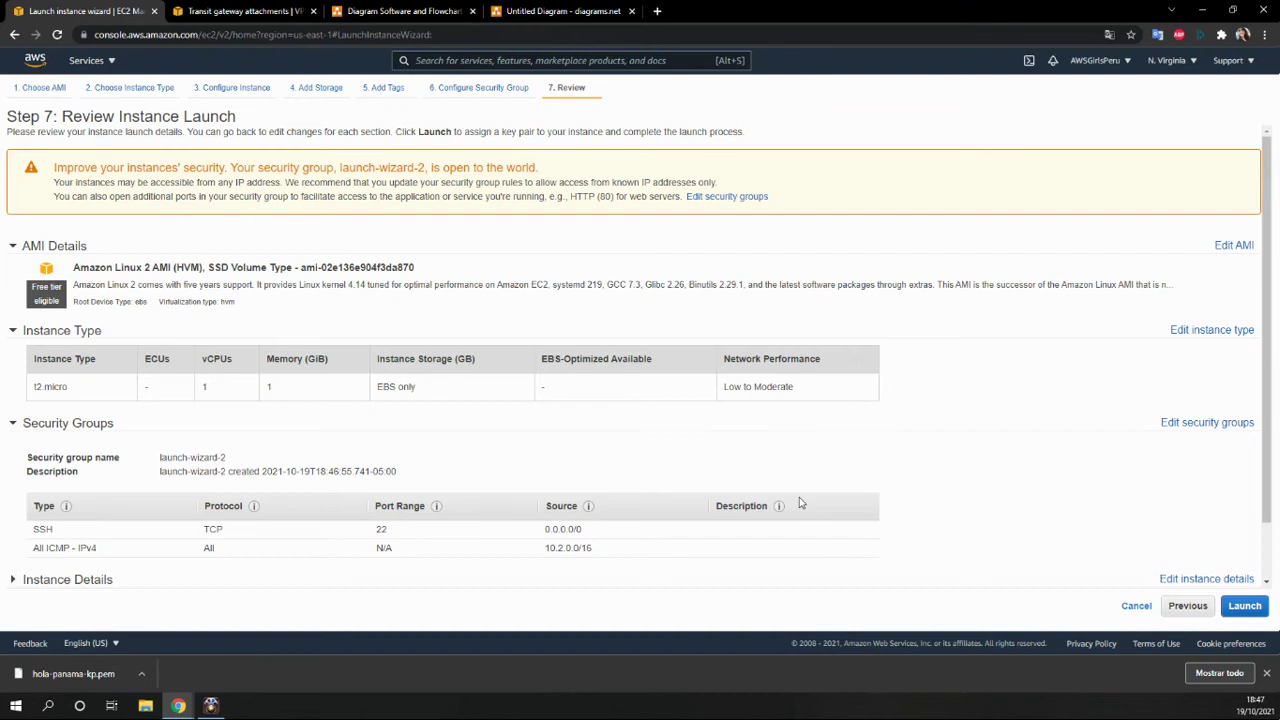
# Step: Start the launch, choose the existing key pair hola-panama-kp and acknowledge having access to its private key file
pyautogui.scroll(-1, 1037, 521)
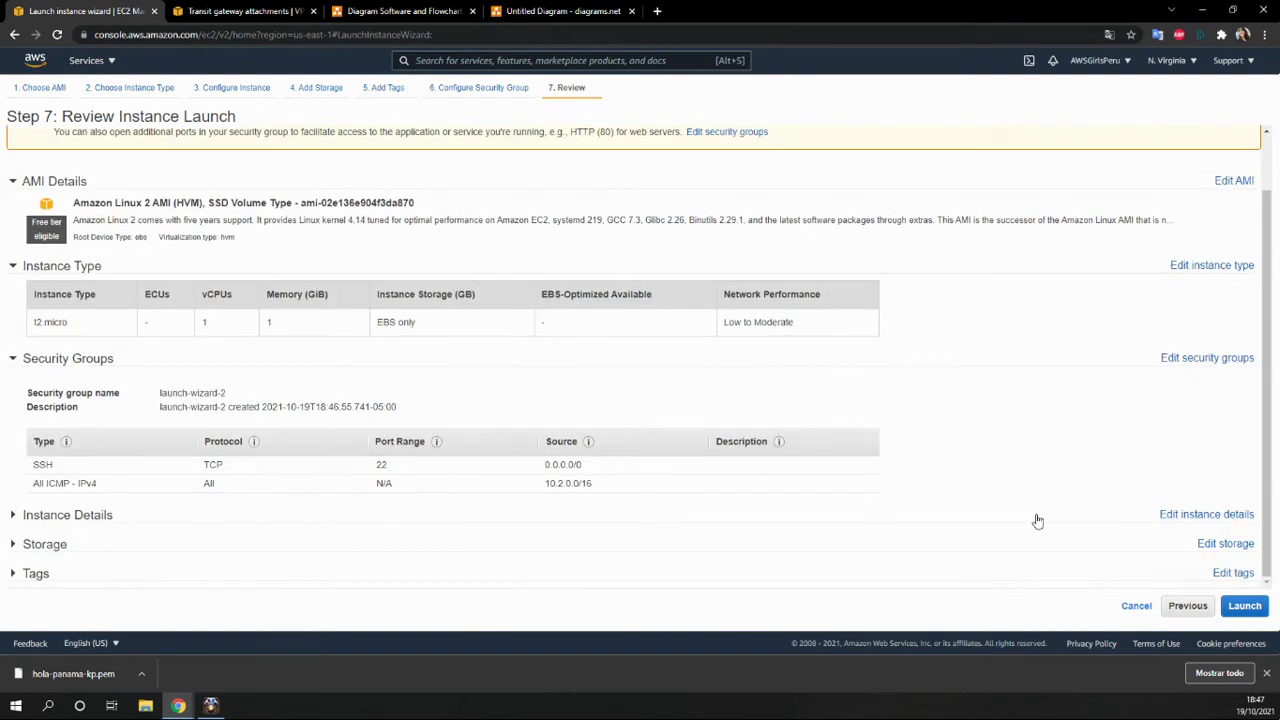
pyautogui.click(1245, 607)
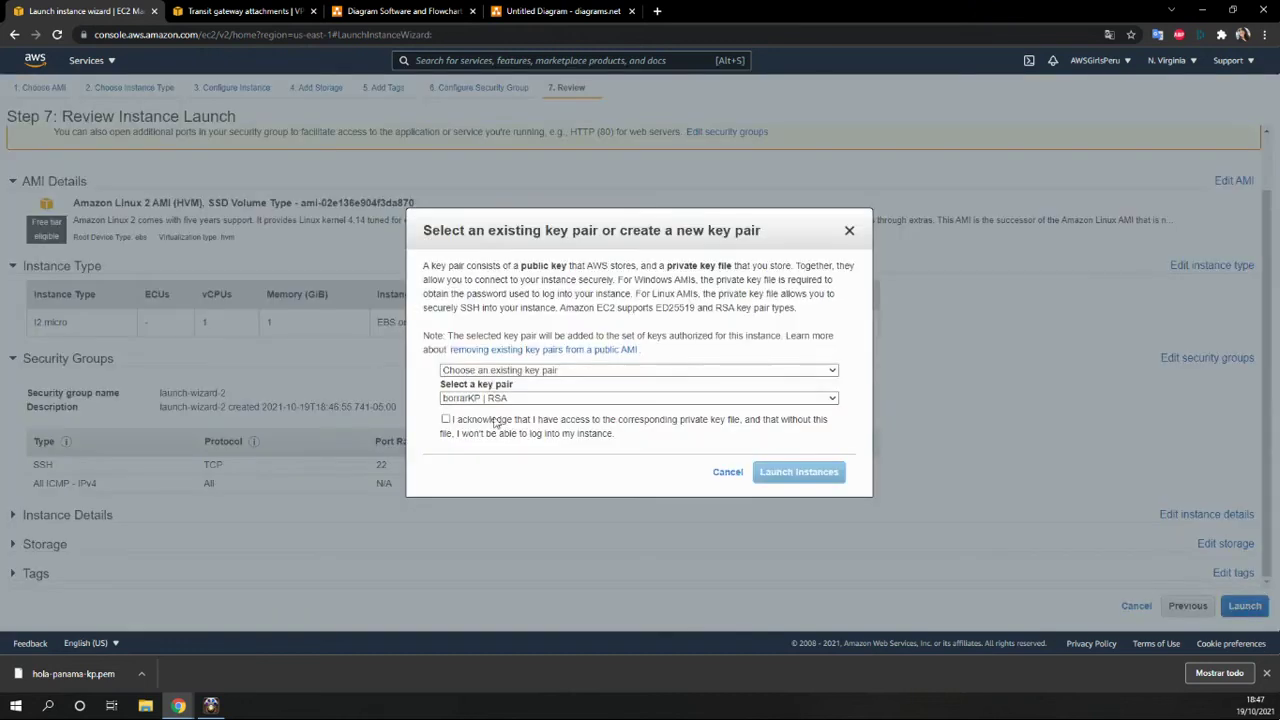
pyautogui.click(521, 371)
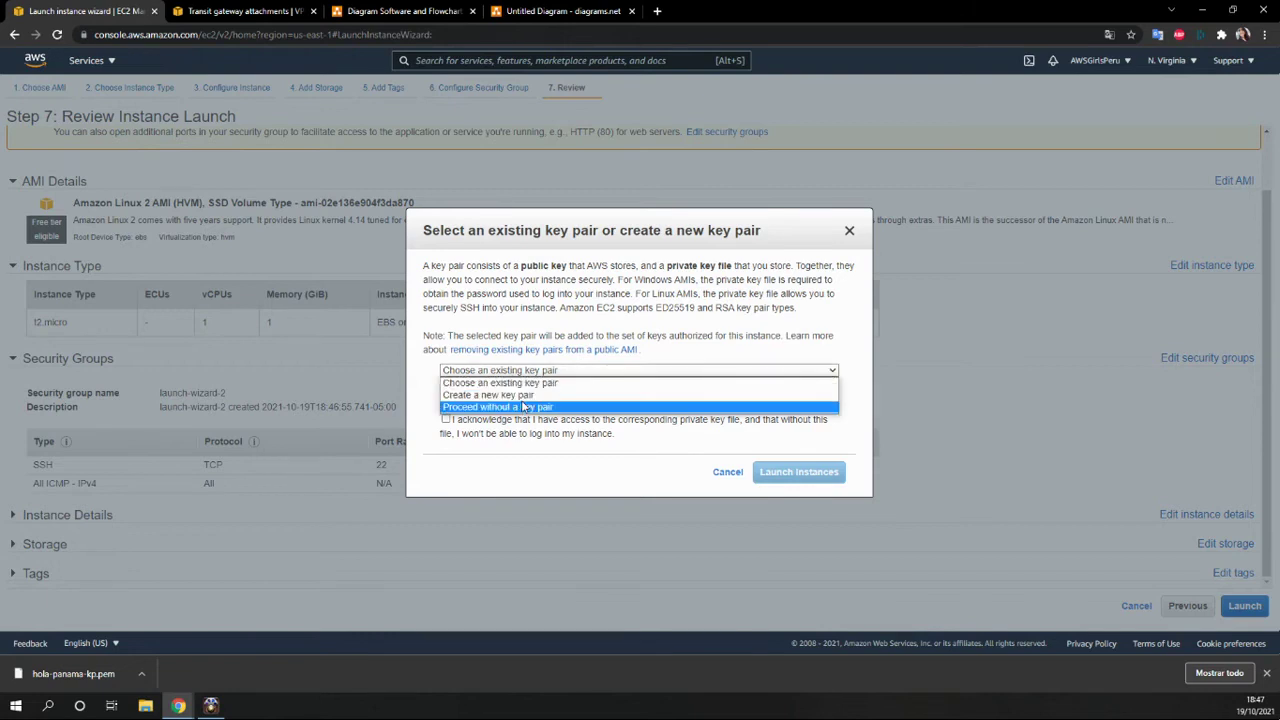
pyautogui.click(500, 383)
pyautogui.click(520, 398)
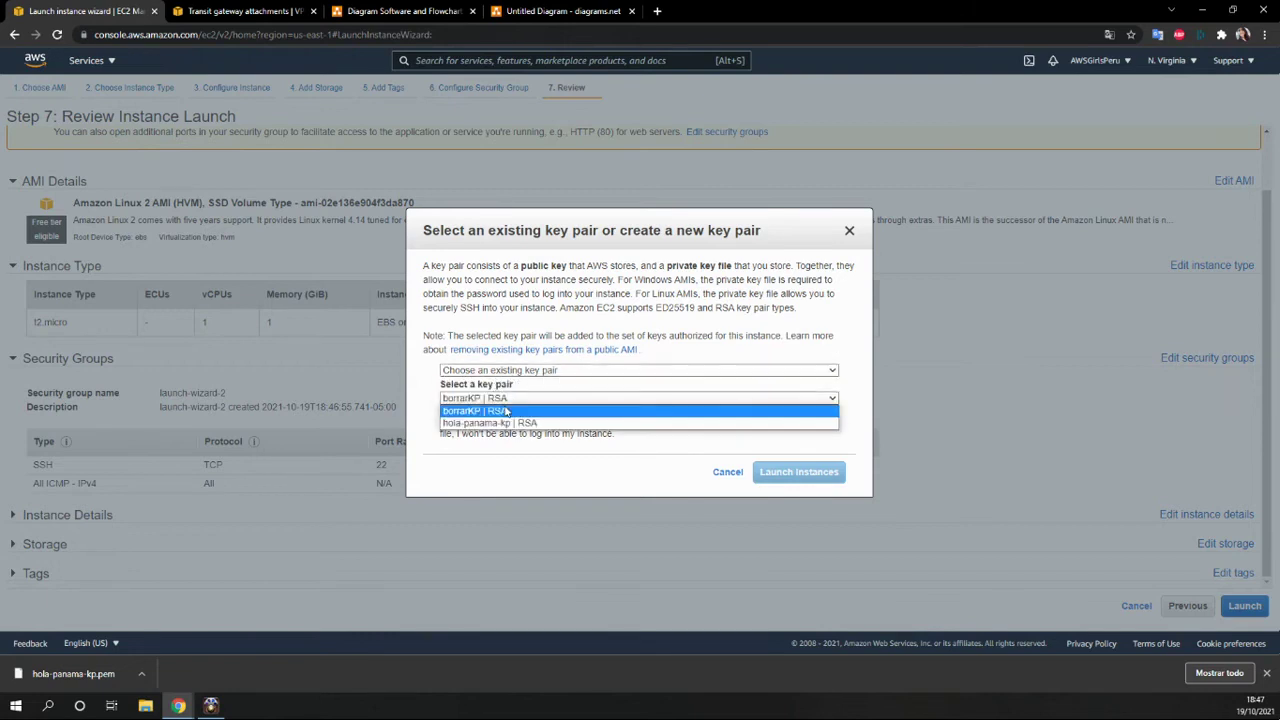
pyautogui.click(510, 420)
pyautogui.click(473, 430)
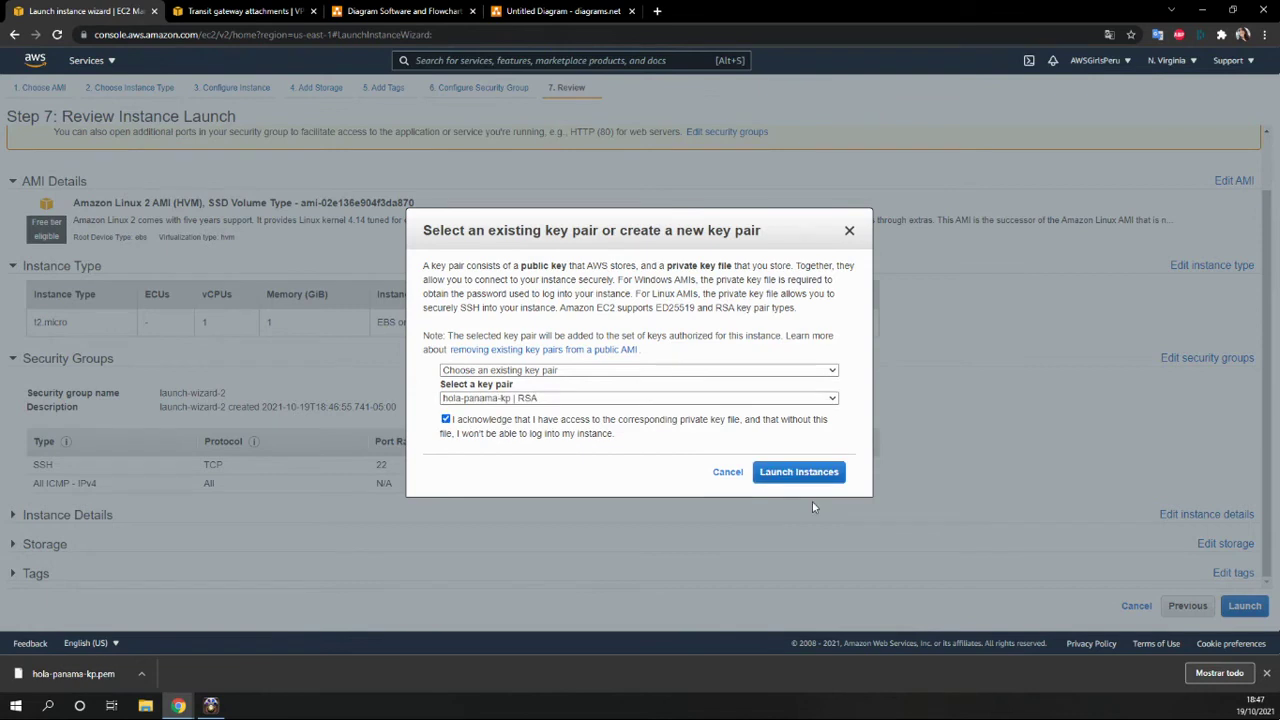
# Step: Launch the configured dev instance and return to the list of EC2 instances
pyautogui.click(768, 472)
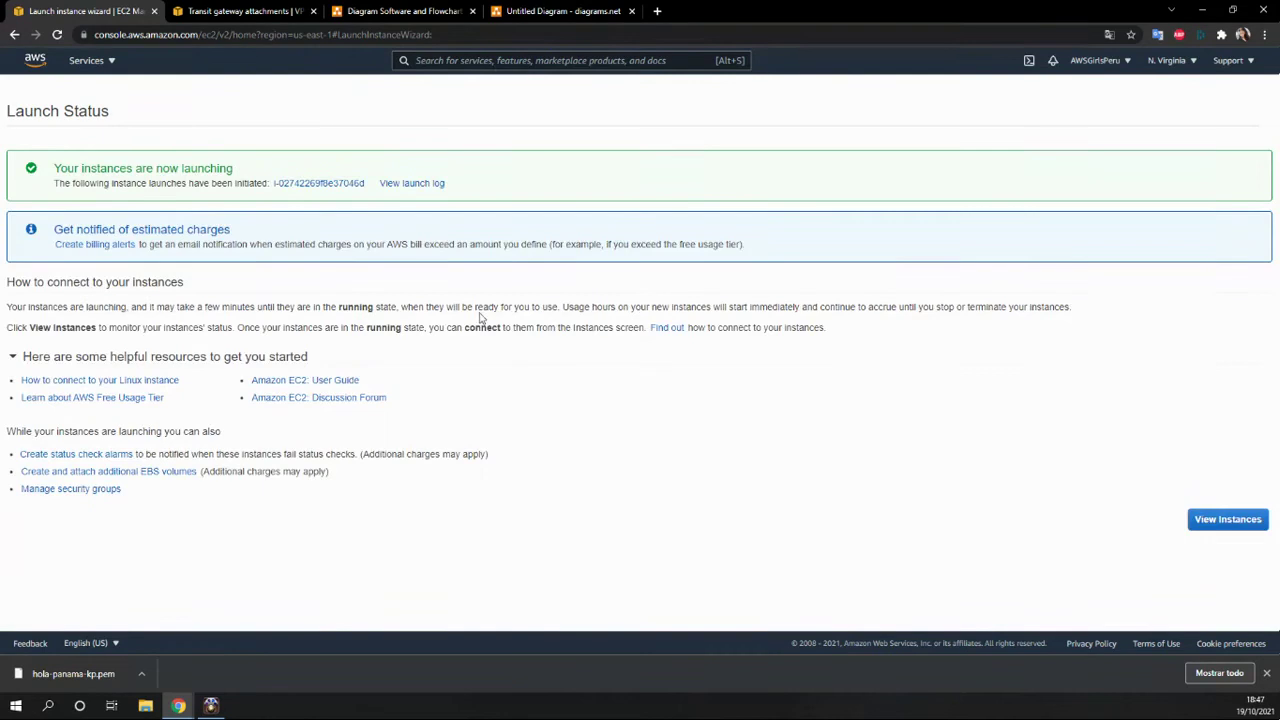
pyautogui.click(1228, 522)
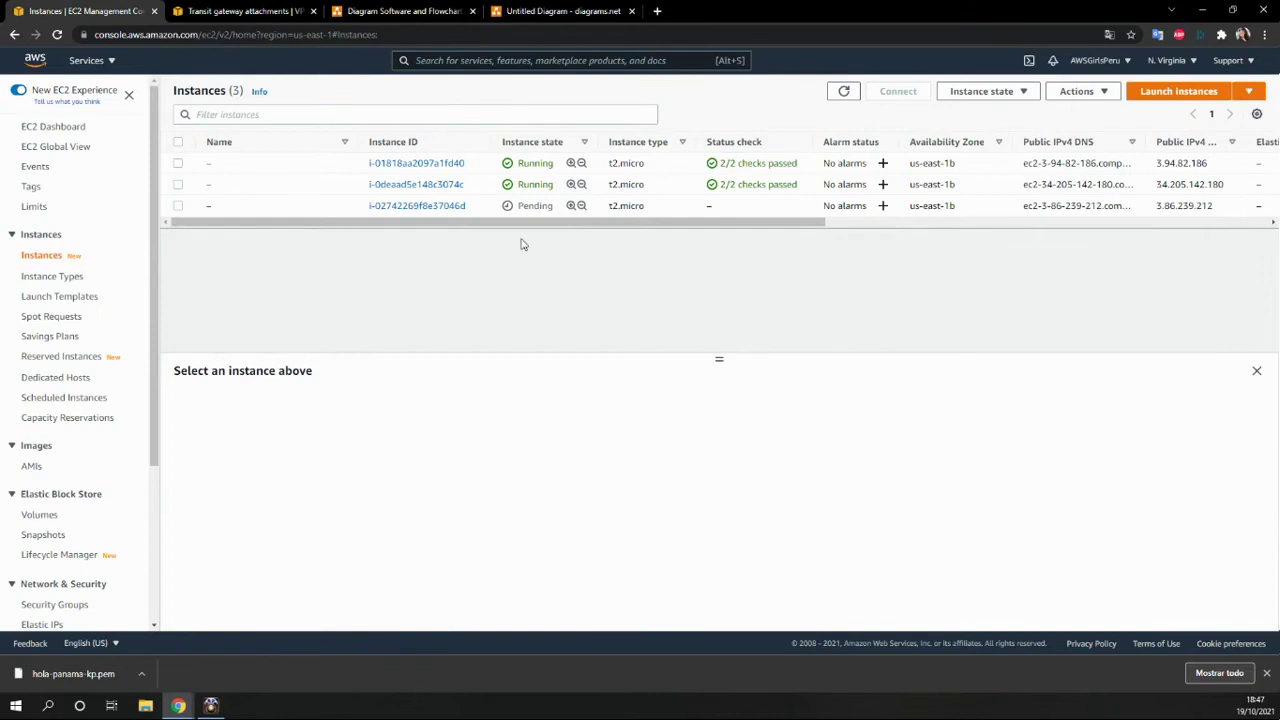
# Step: Review the networking details of instance i-0deaad5e148c3074c and open a terminal session to it through EC2 Instance Connect as ec2-user
pyautogui.click(416, 186)
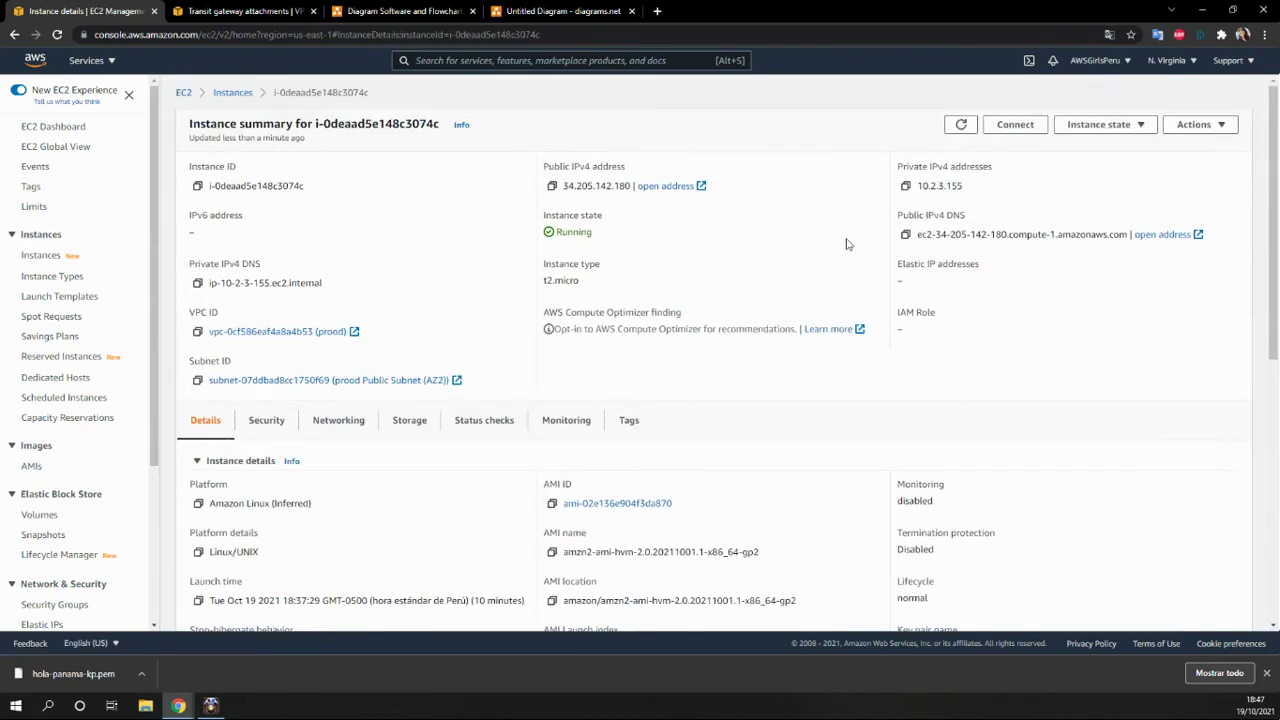
pyautogui.click(330, 421)
pyautogui.scroll(-2, 1023, 434)
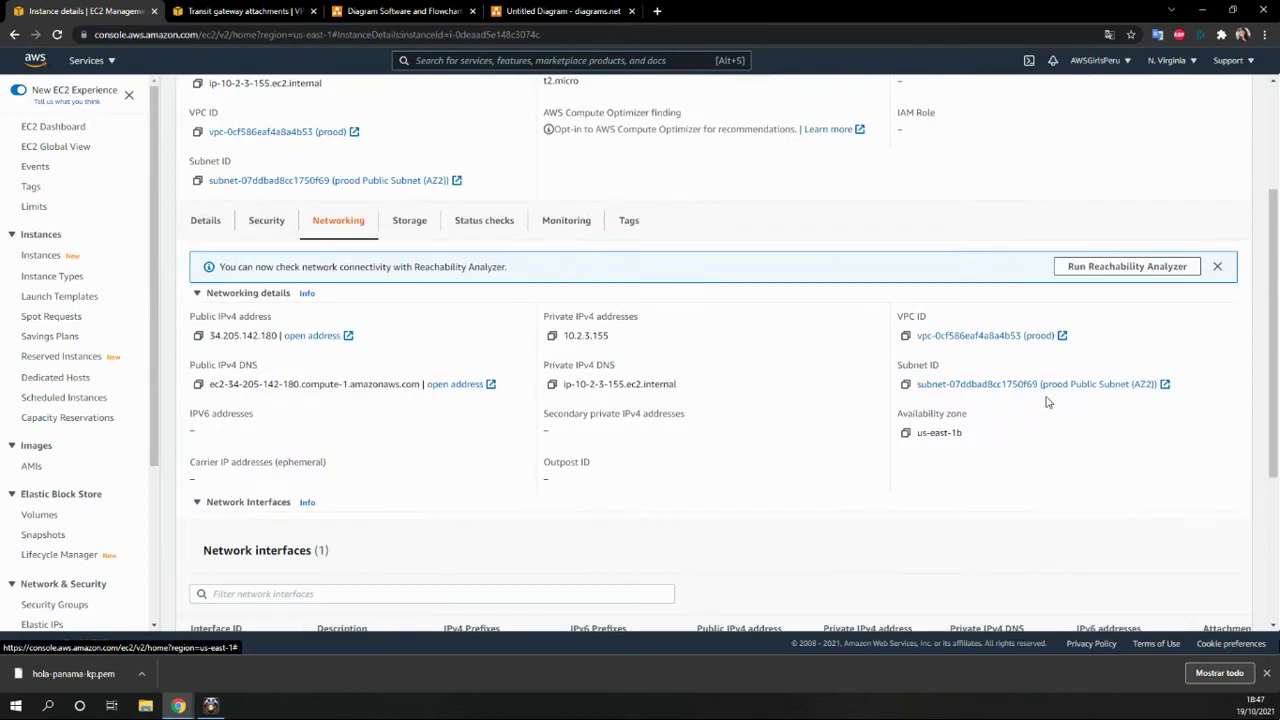
pyautogui.scroll(2, 934, 406)
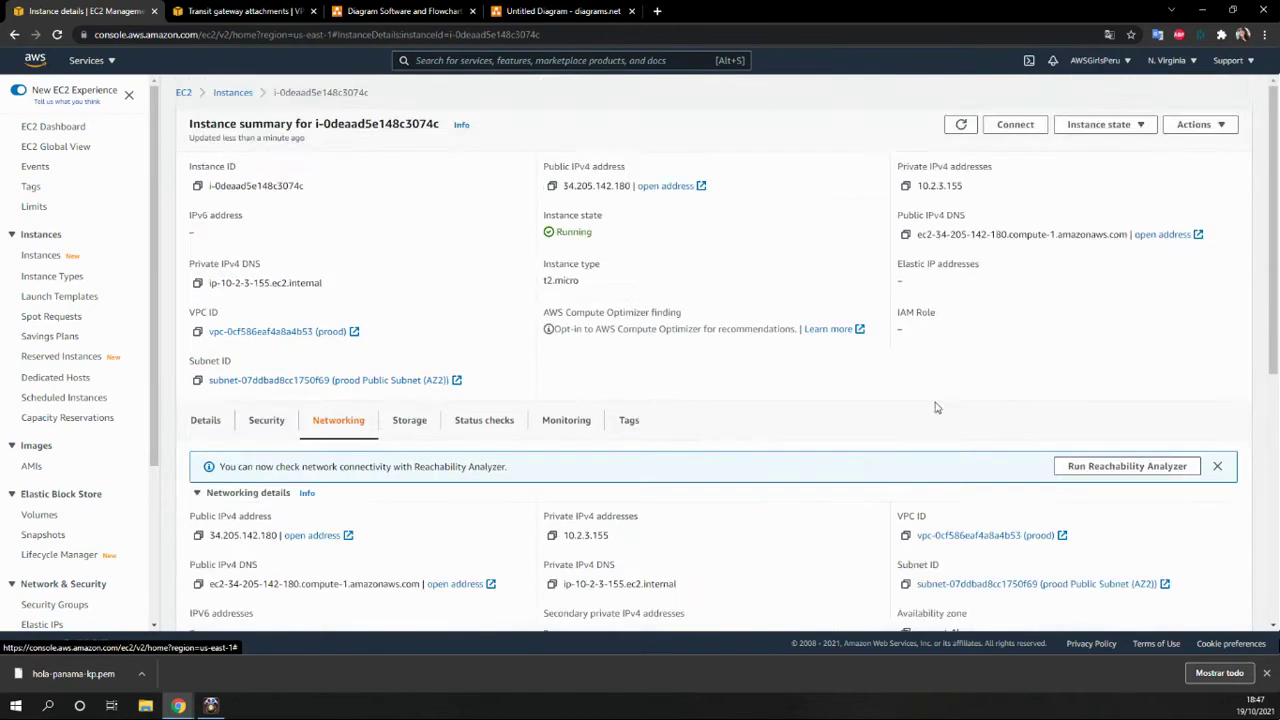
pyautogui.scroll(-2, 1000, 300)
pyautogui.scroll(2, 1062, 181)
pyautogui.click(1017, 128)
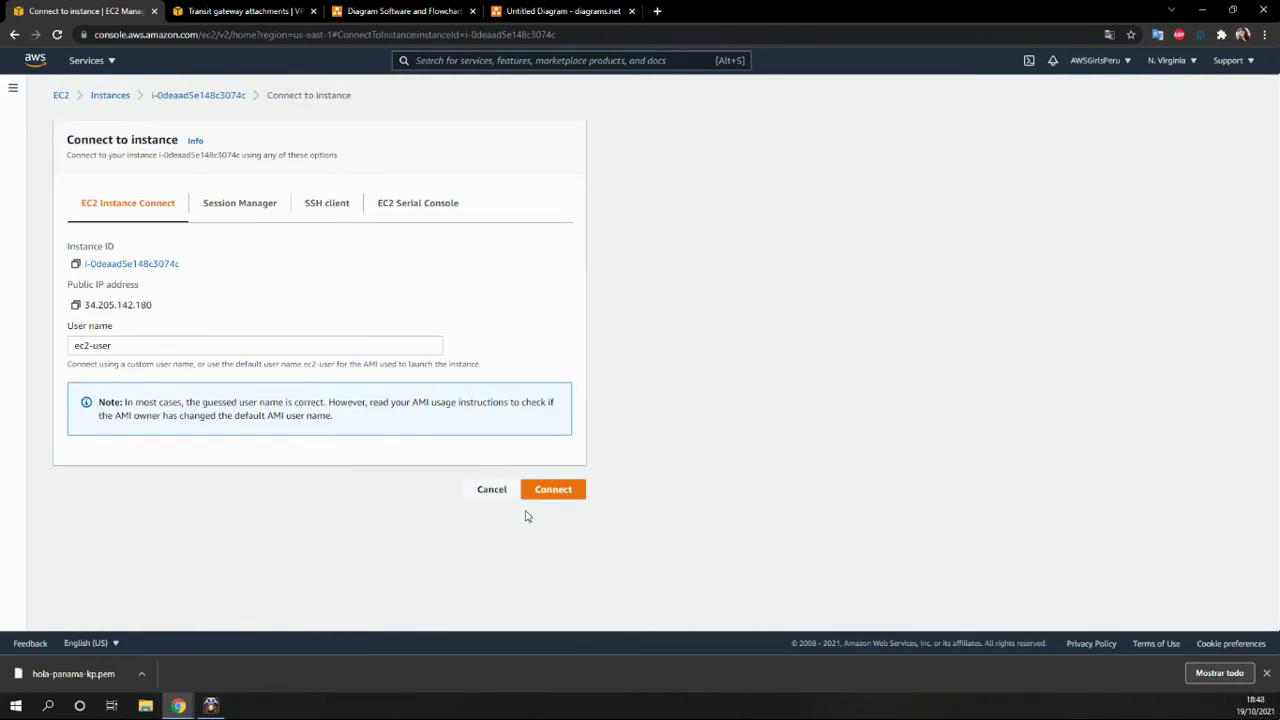
pyautogui.click(557, 490)
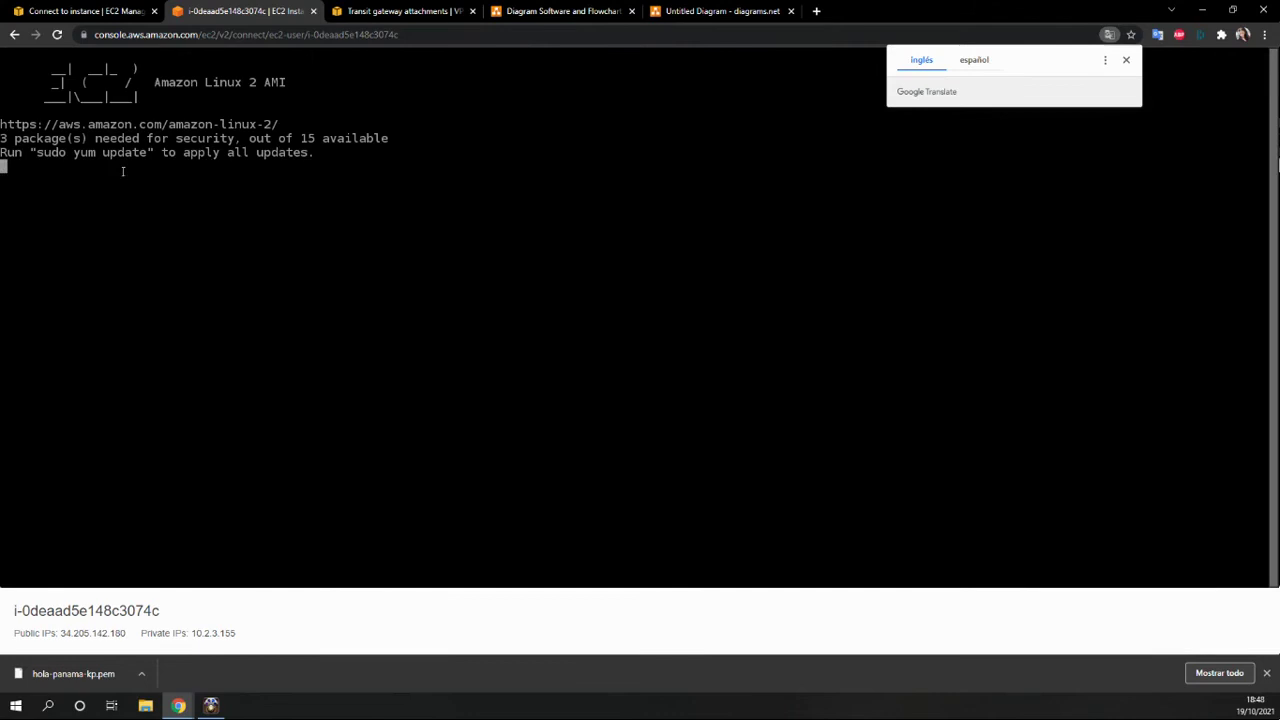
pyautogui.click(249, 184)
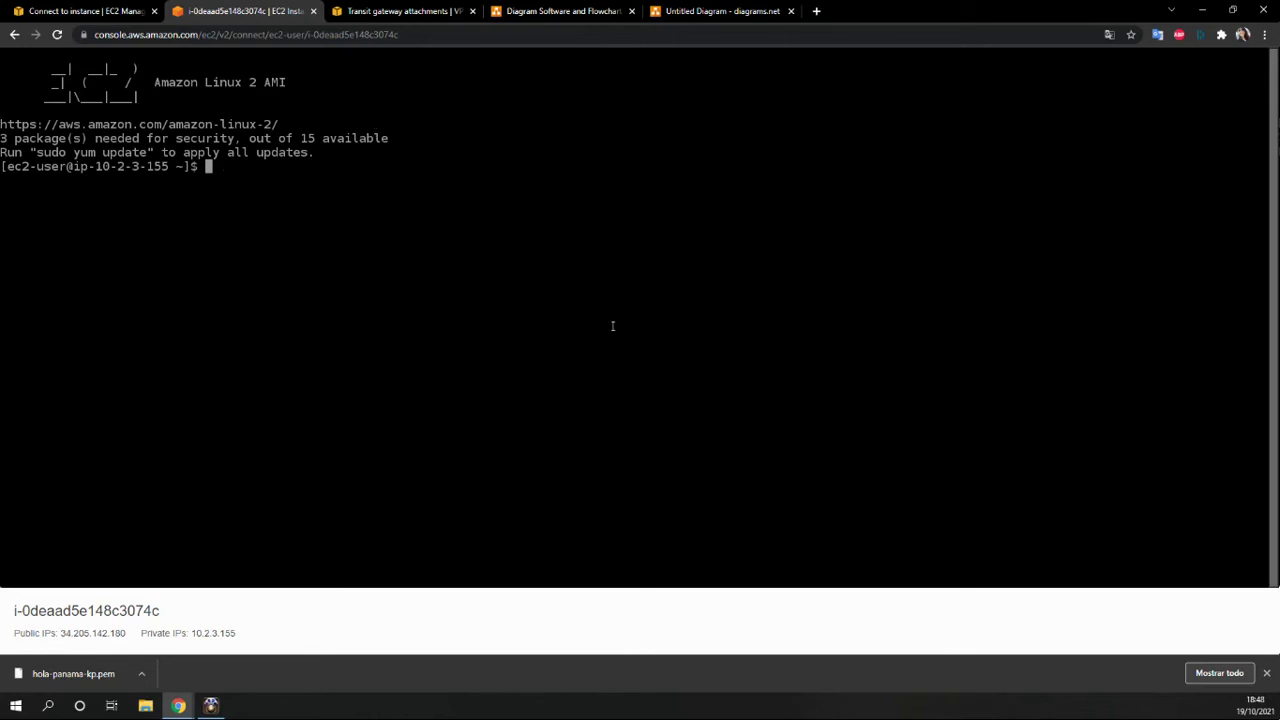
# Step: Open the transit gateway route table and examine its associations, propagations and prefix list references
pyautogui.click(55, 13)
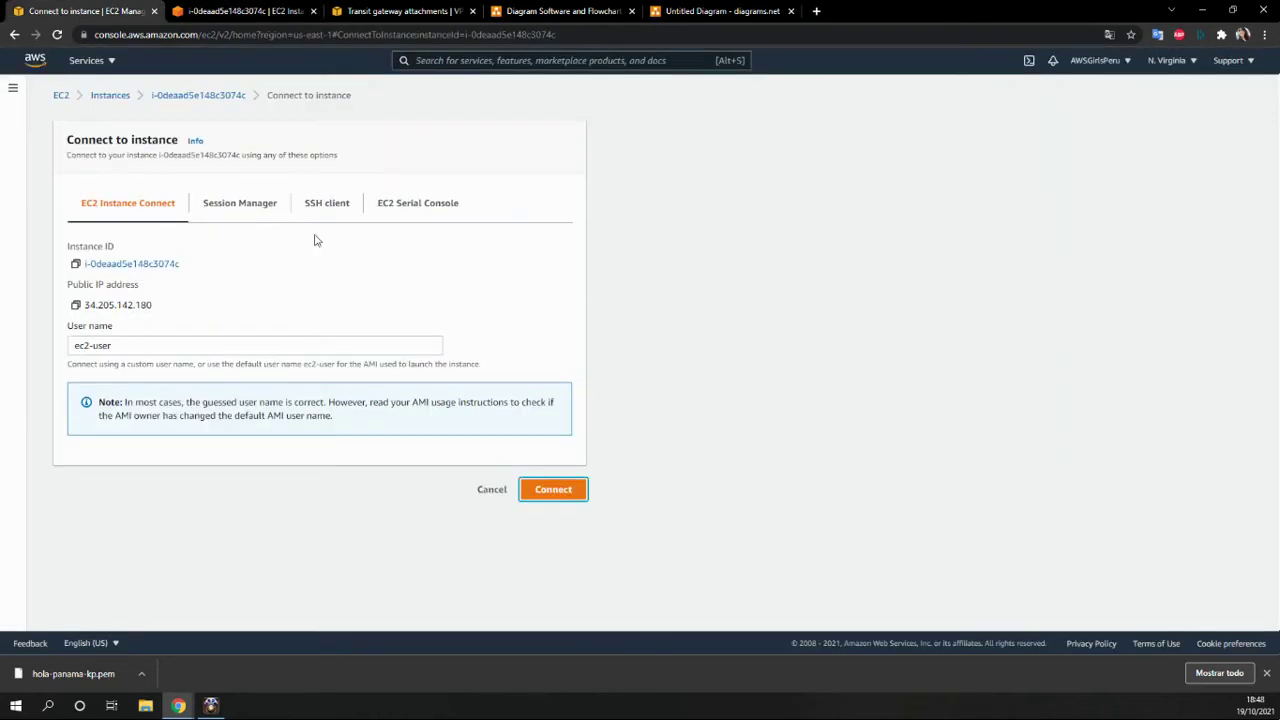
pyautogui.click(285, 11)
pyautogui.click(343, 10)
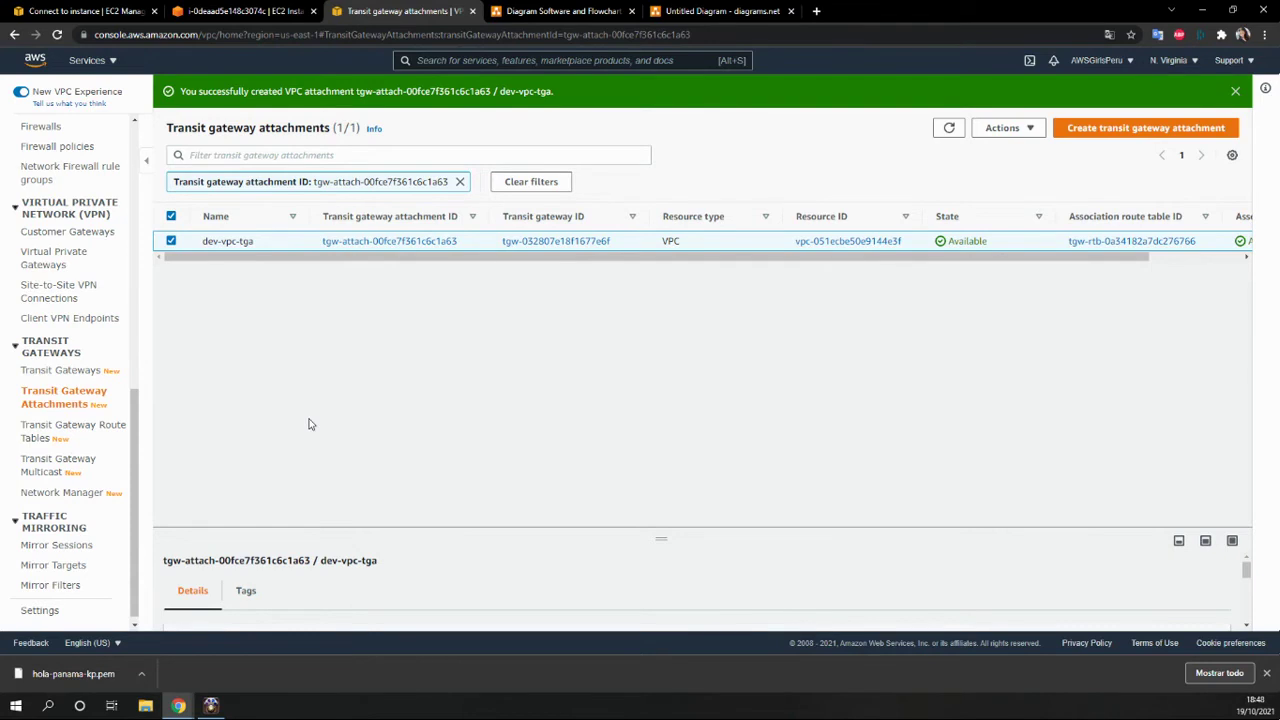
pyautogui.click(109, 434)
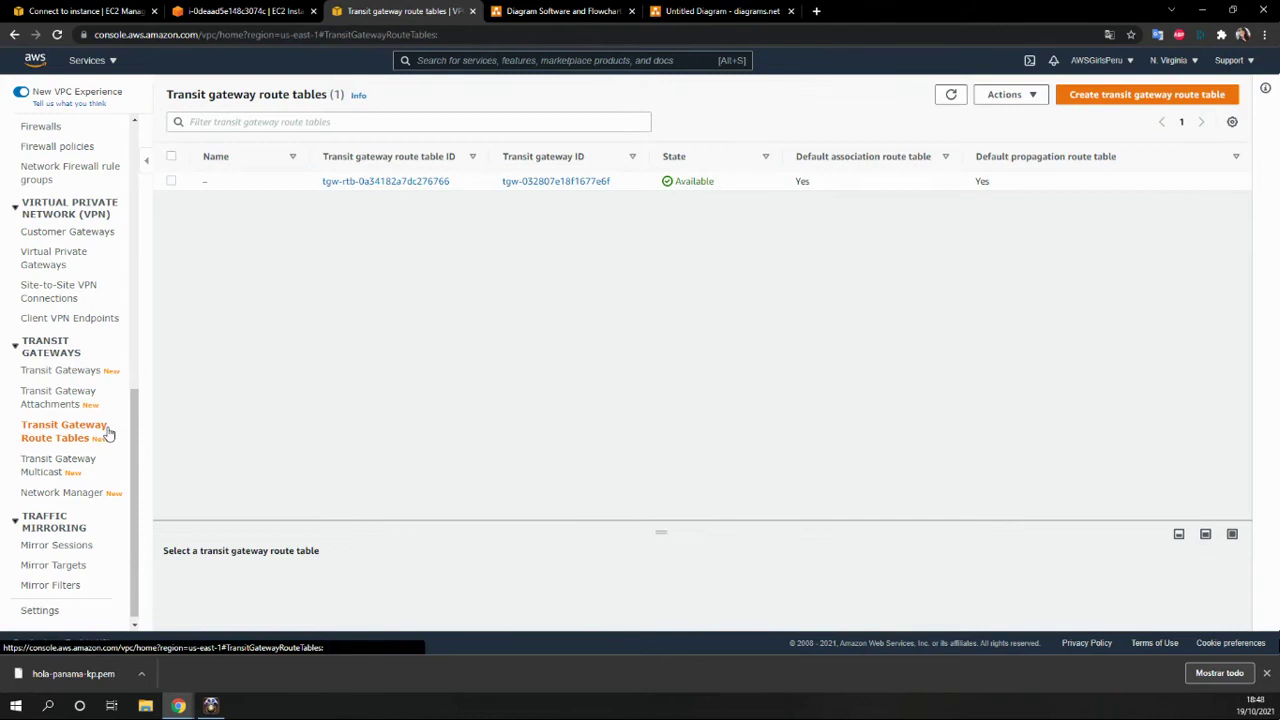
pyautogui.click(400, 182)
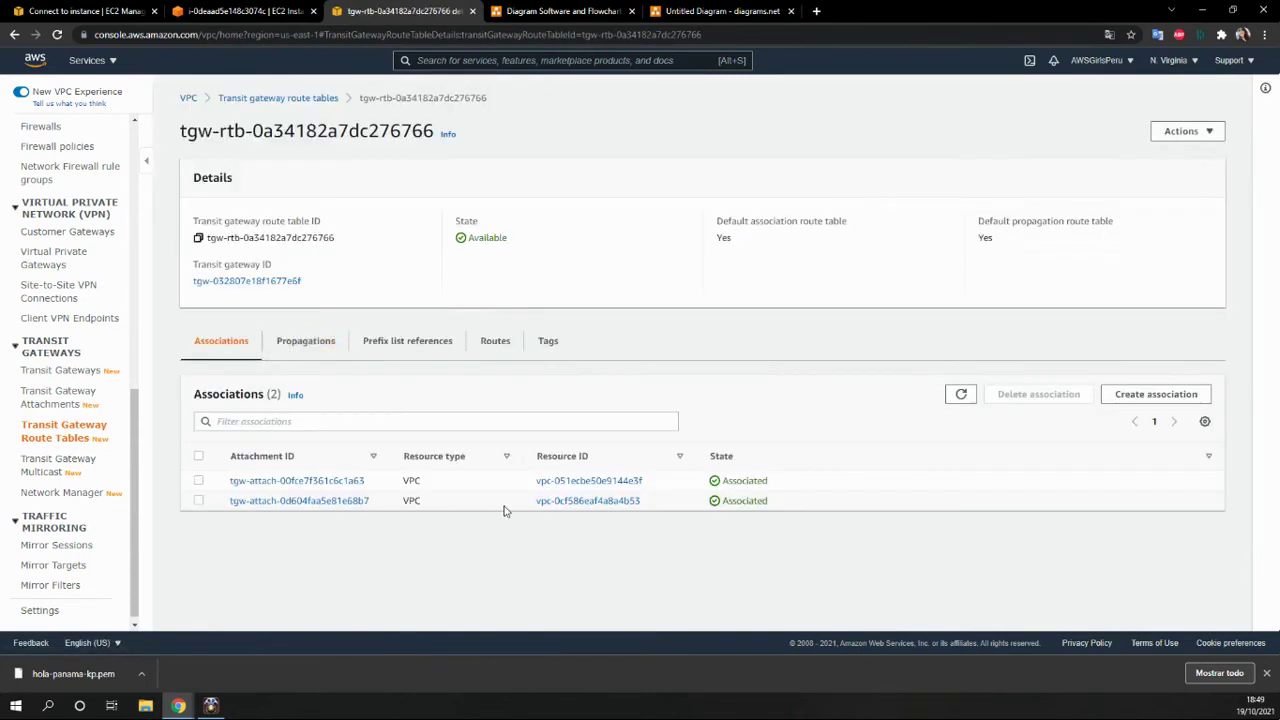
pyautogui.click(282, 360)
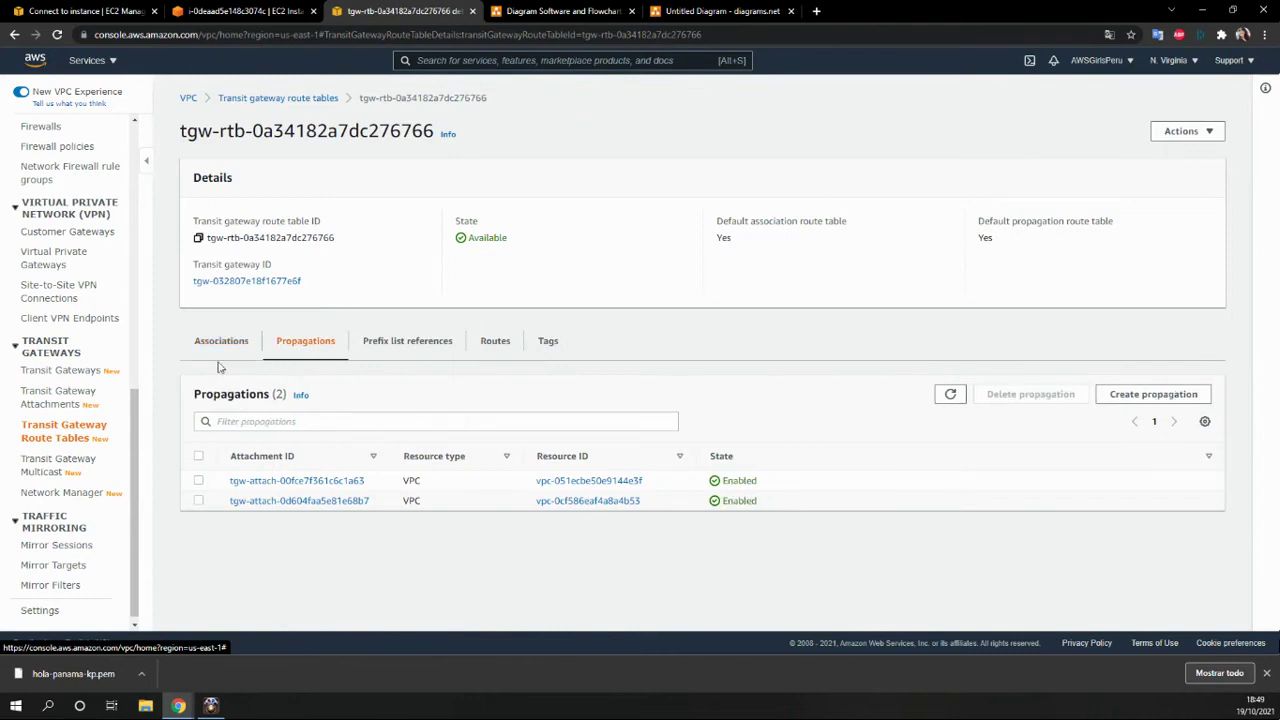
pyautogui.click(228, 360)
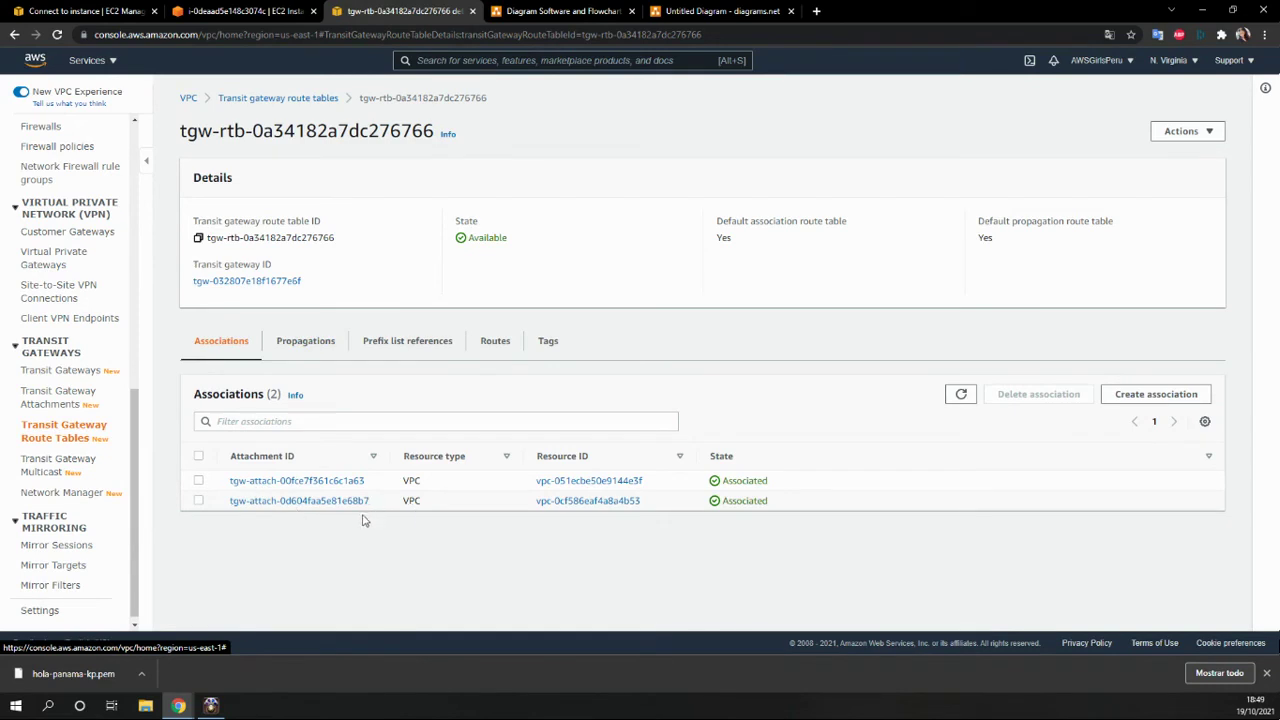
pyautogui.click(322, 342)
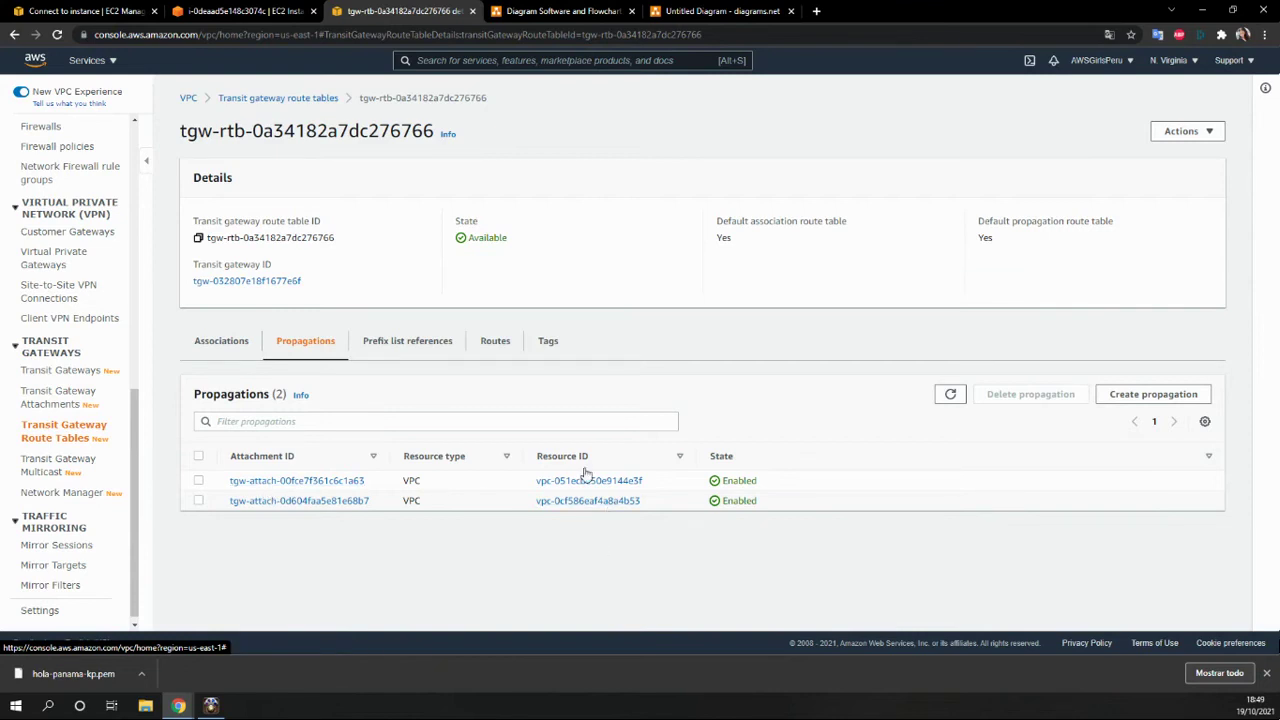
pyautogui.click(401, 350)
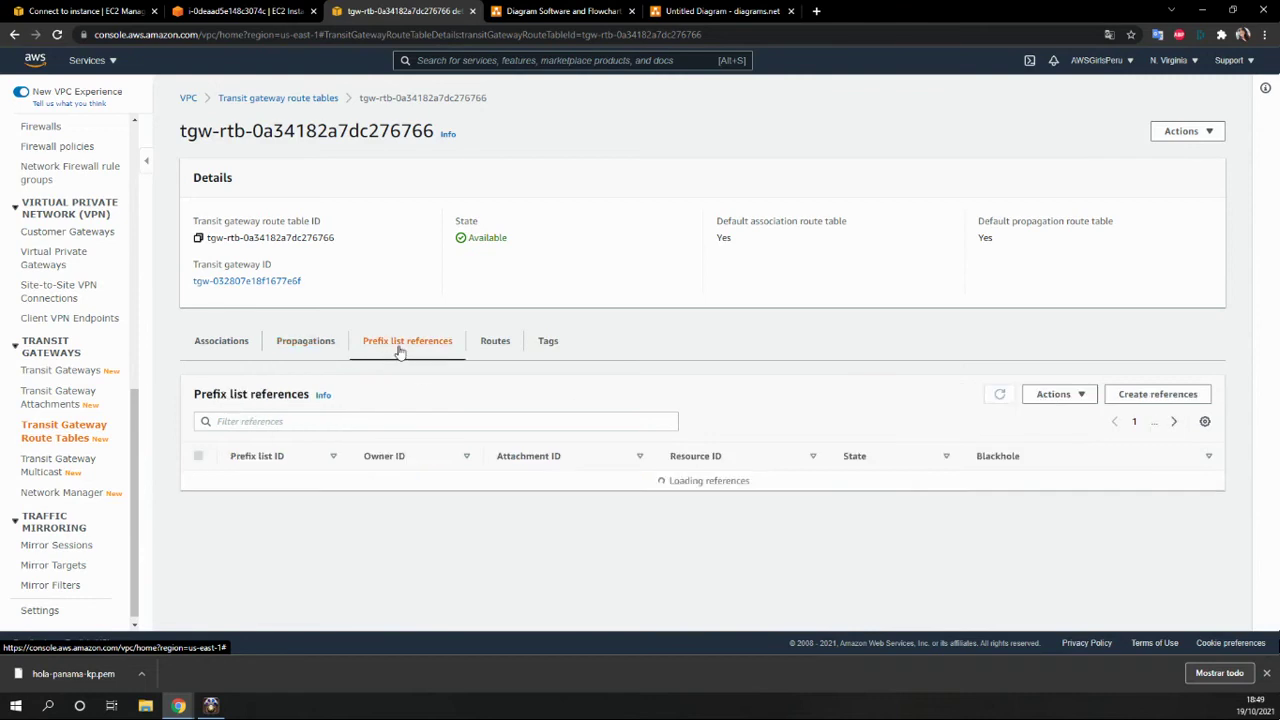
pyautogui.click(301, 346)
# Step: Examine the transit gateway route table's routes, checking the CIDR and attachment for each VPC
pyautogui.click(489, 356)
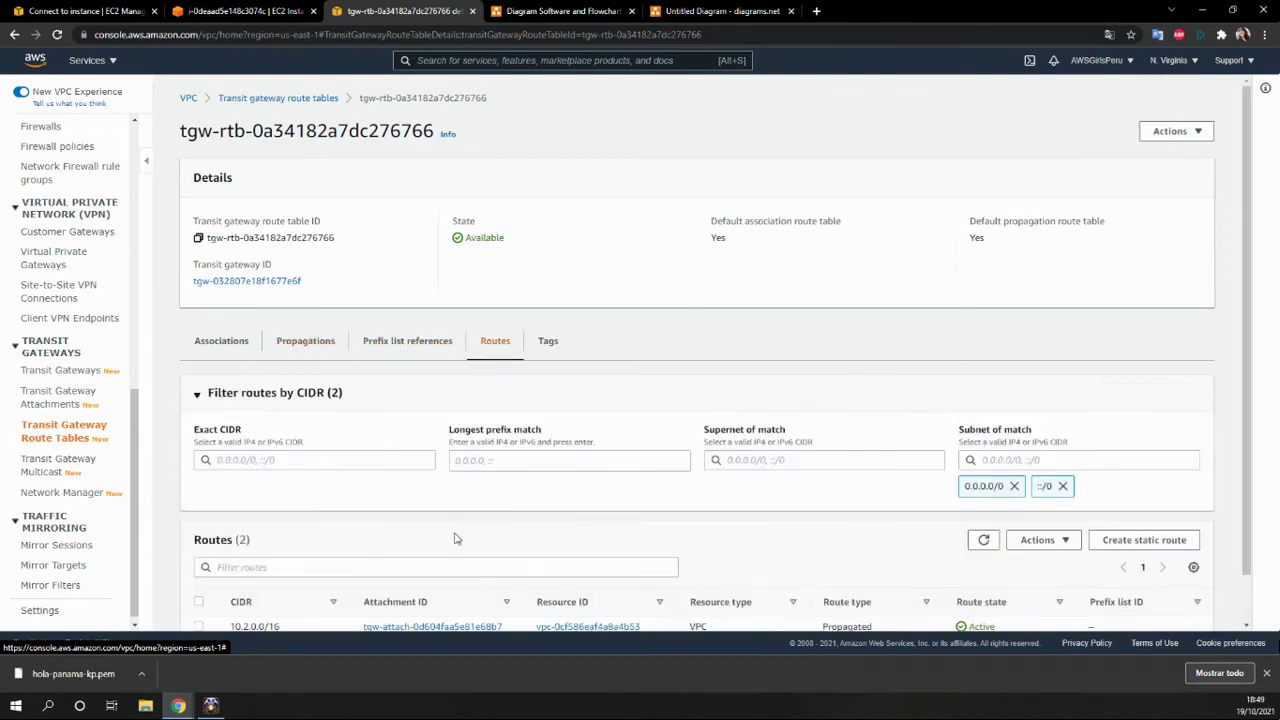
pyautogui.scroll(-1, 455, 539)
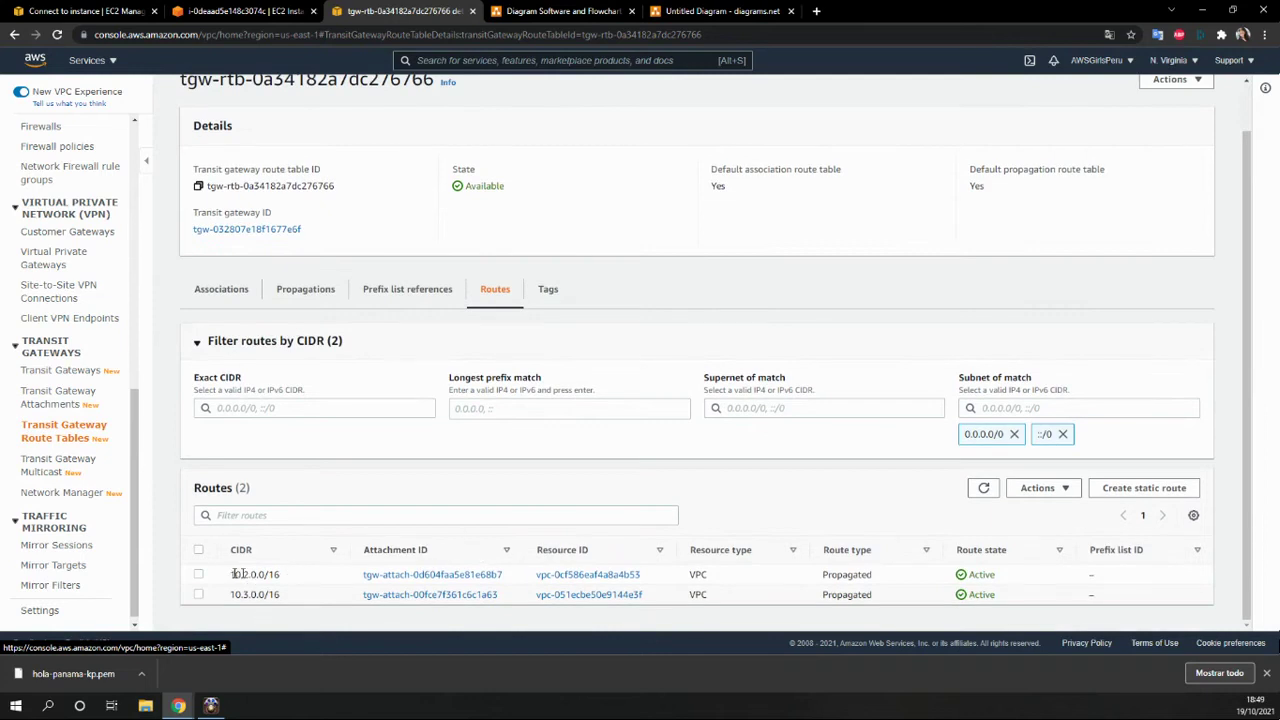
pyautogui.moveTo(231, 574); pyautogui.dragTo(278, 595)
pyautogui.click(282, 594)
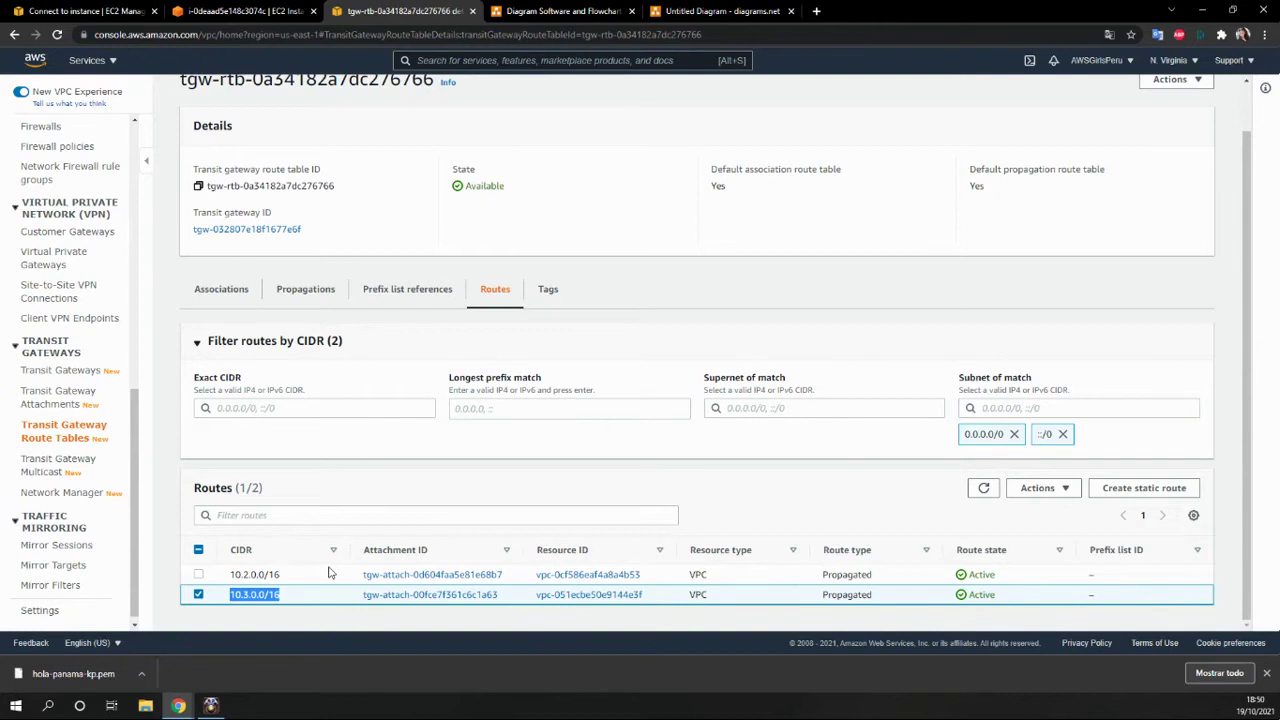
pyautogui.click(406, 618)
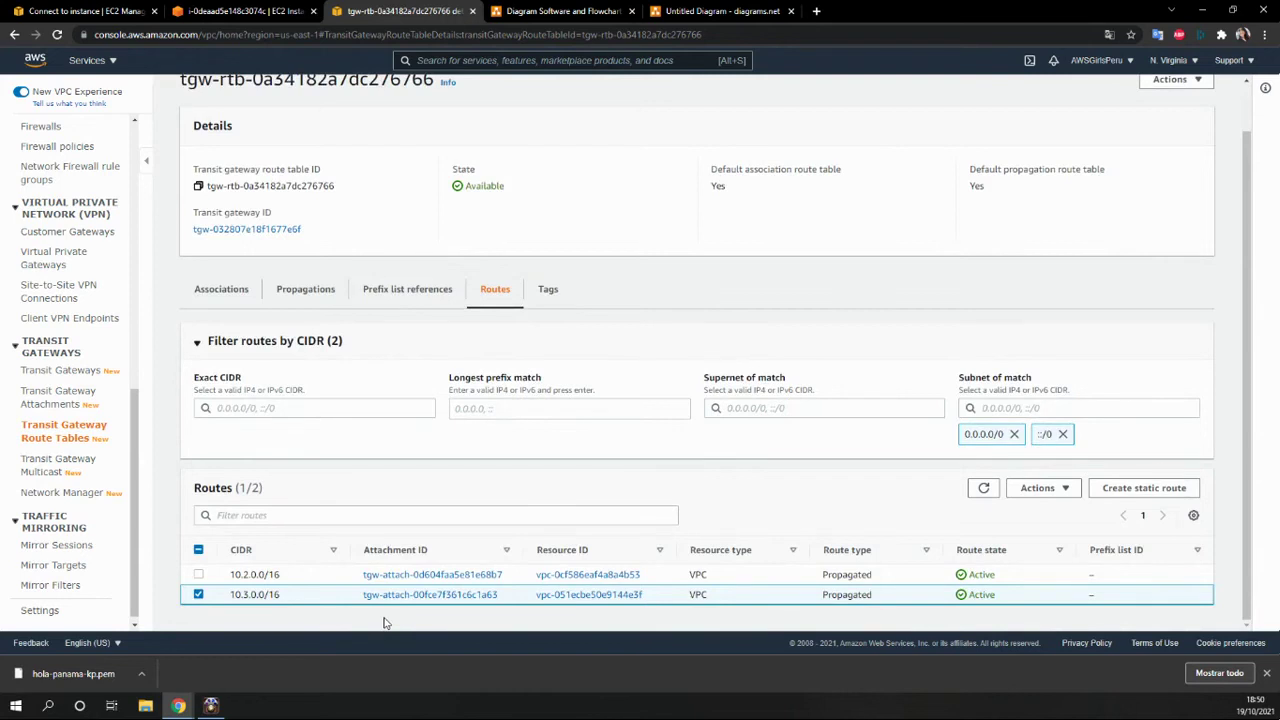
pyautogui.scroll(1, 383, 622)
pyautogui.scroll(-1, 383, 622)
# Step: Inspect the prood VPC's details and open its main route table
pyautogui.scroll(5, 94, 316)
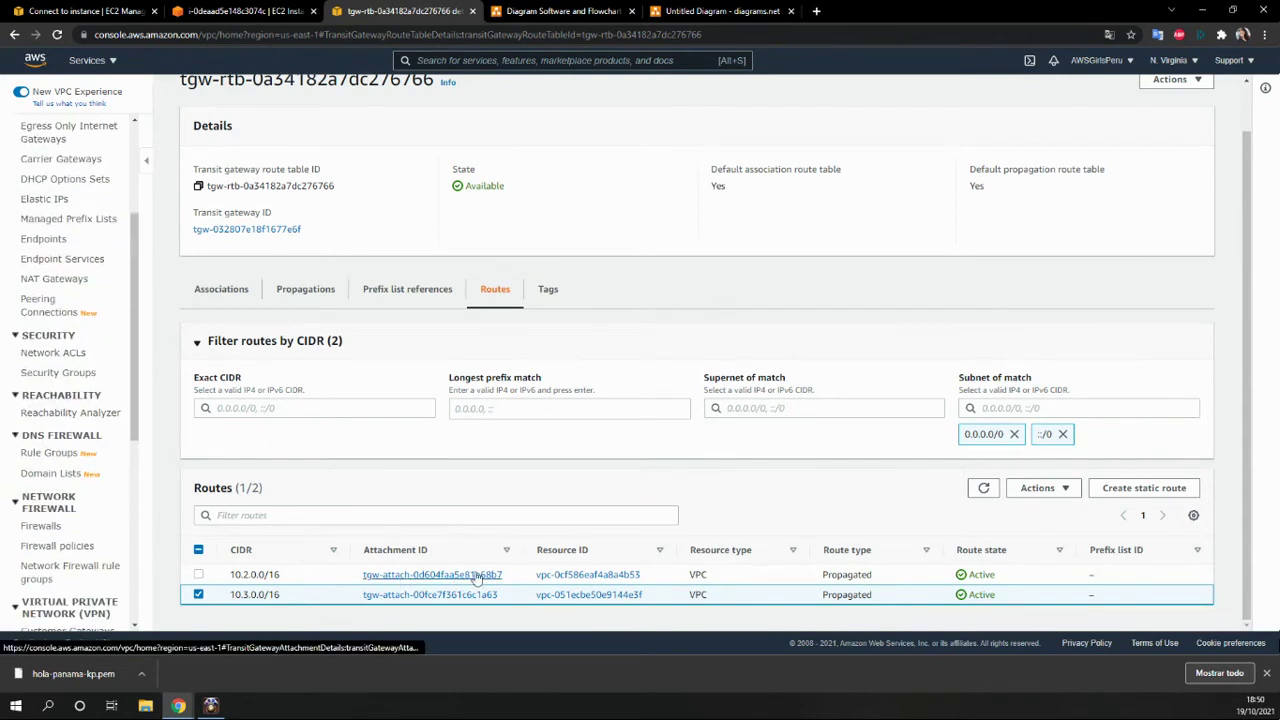
pyautogui.scroll(1, 180, 438)
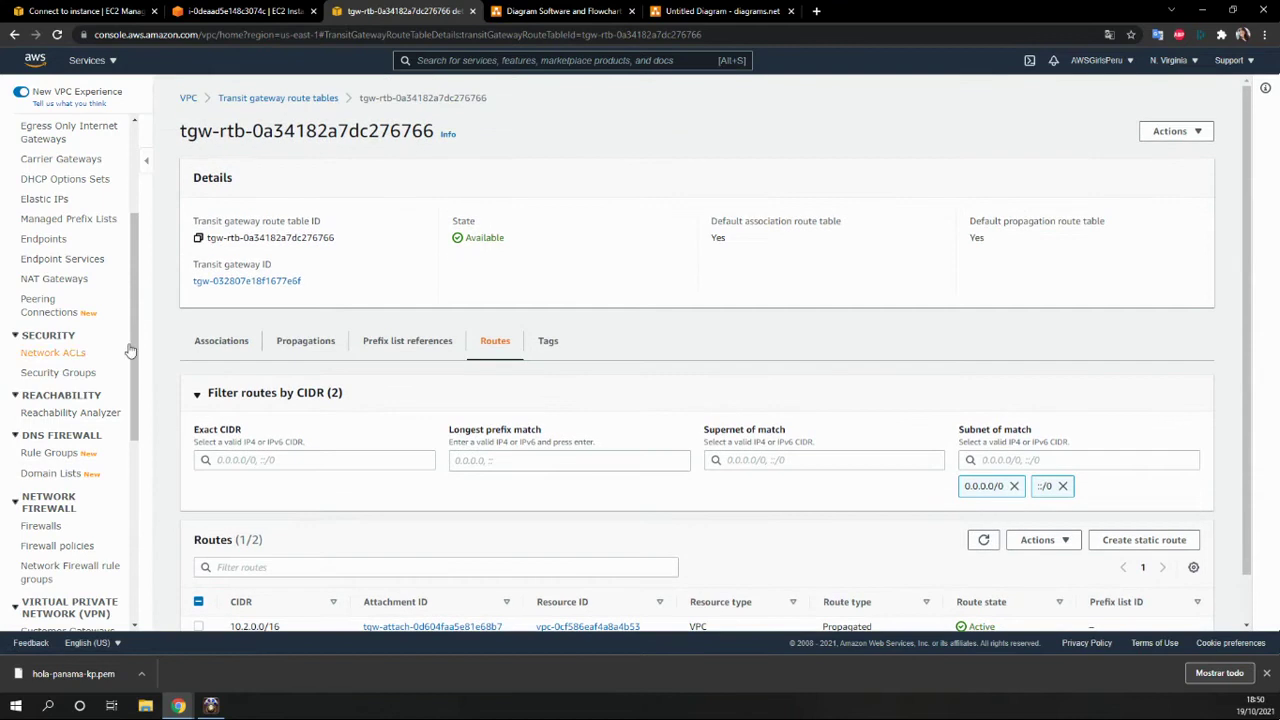
pyautogui.scroll(3, 110, 320)
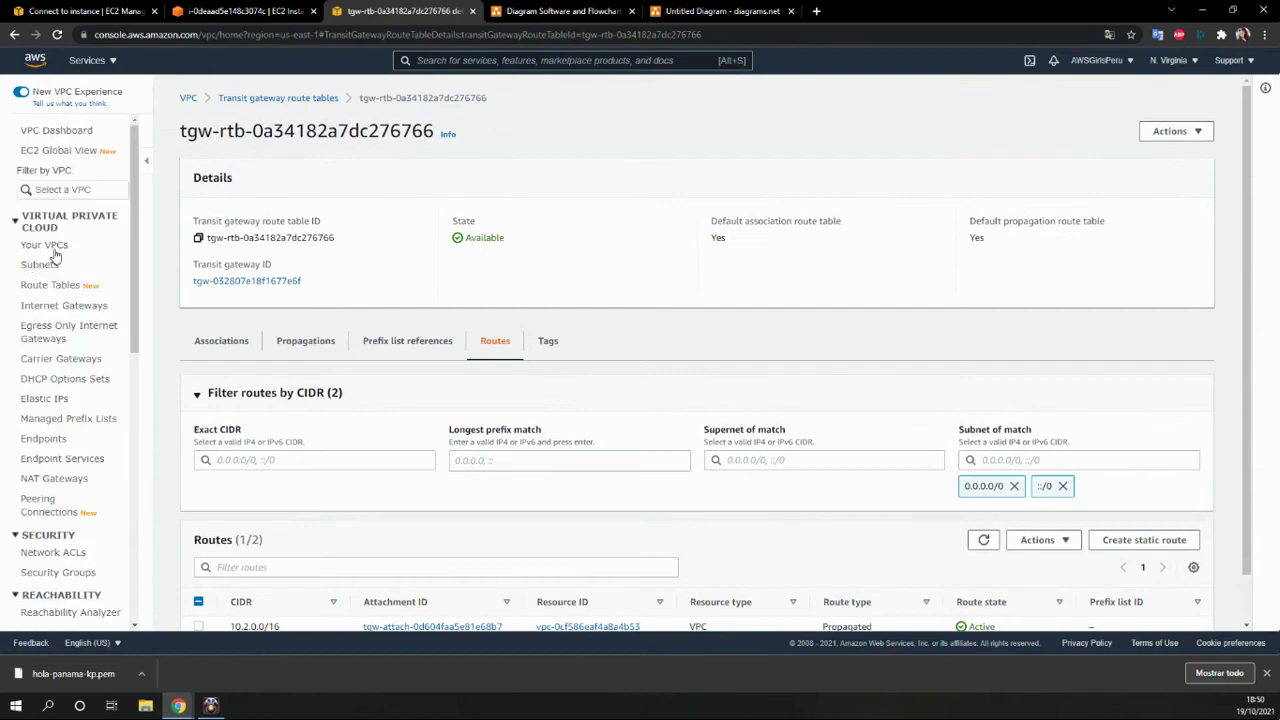
pyautogui.click(46, 246)
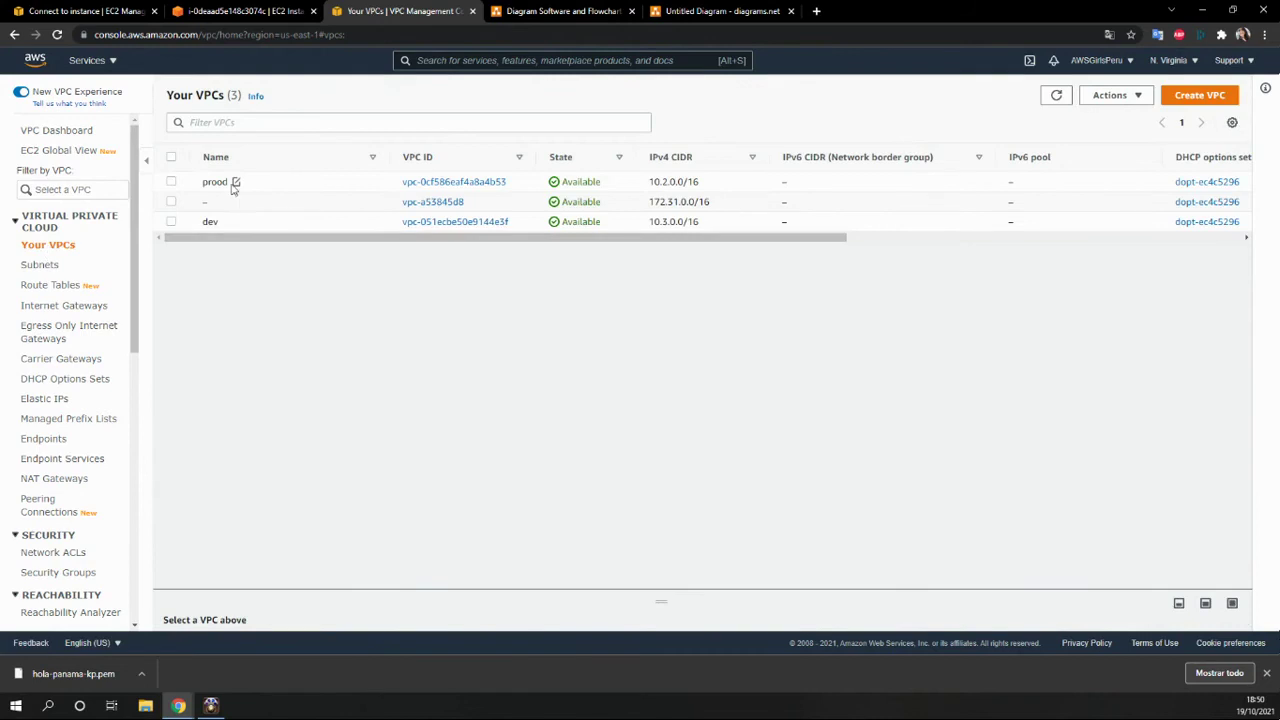
pyautogui.click(462, 184)
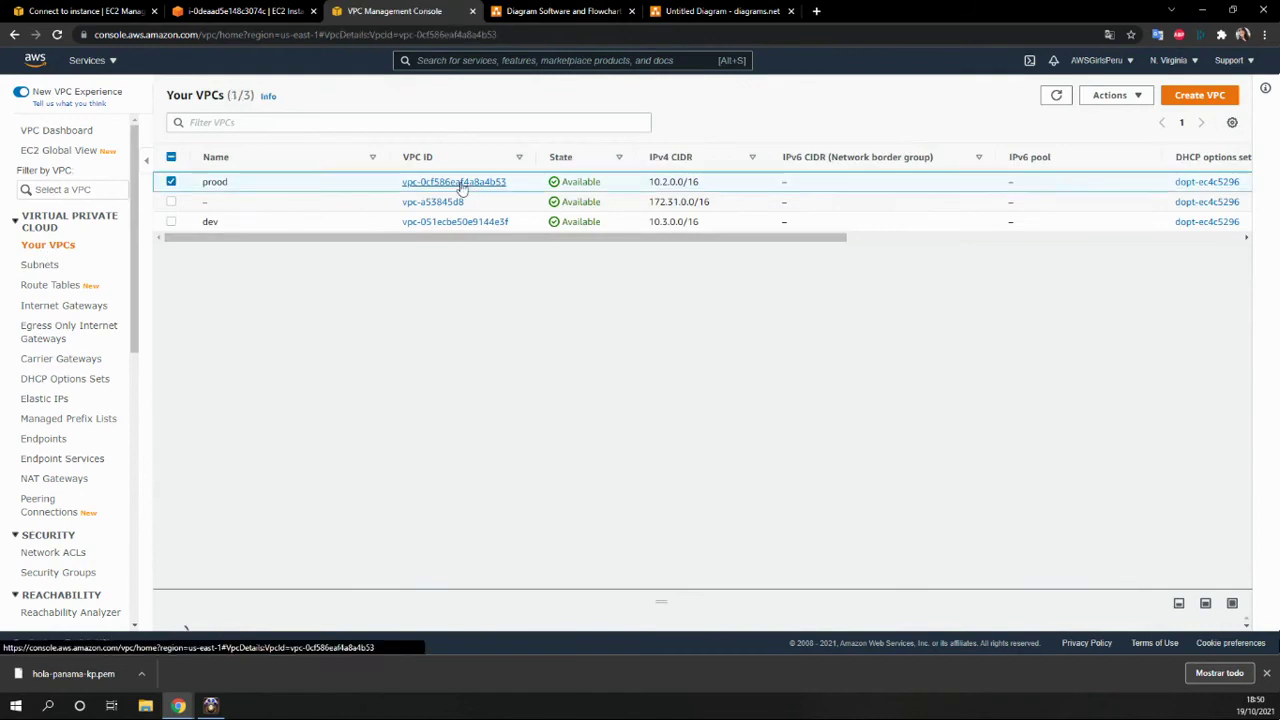
pyautogui.scroll(-1, 334, 507)
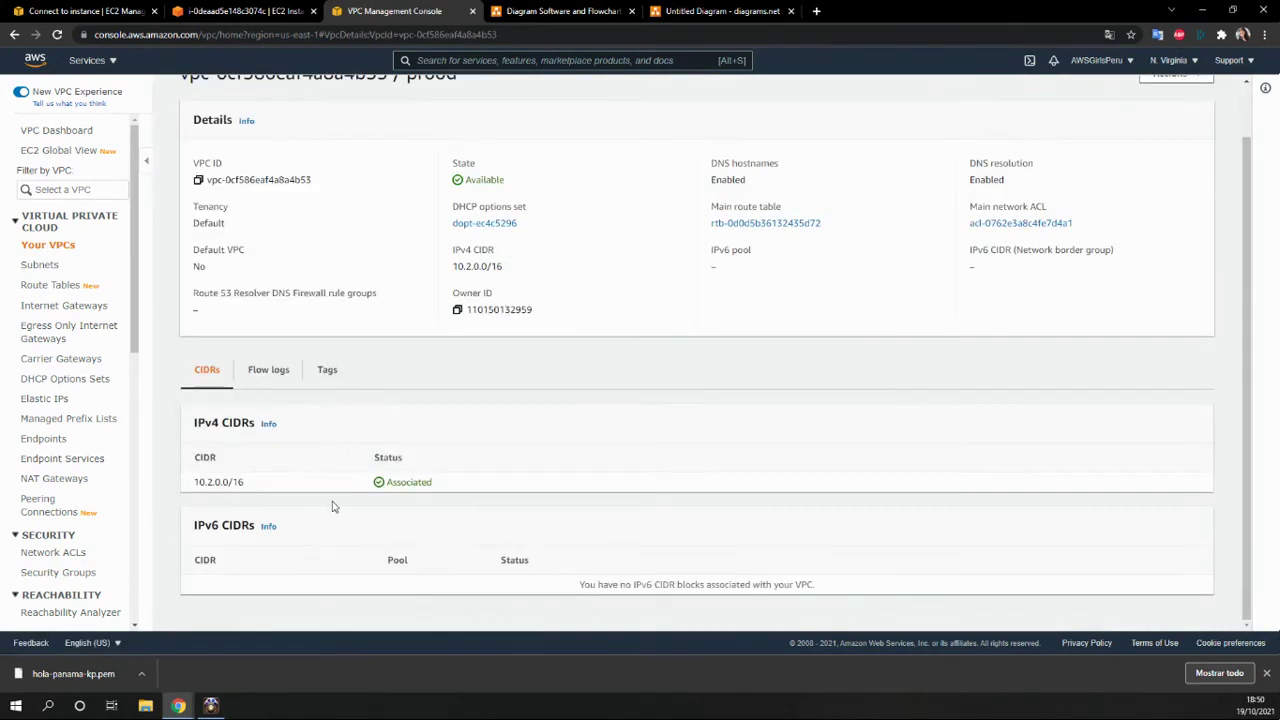
pyautogui.scroll(1, 314, 451)
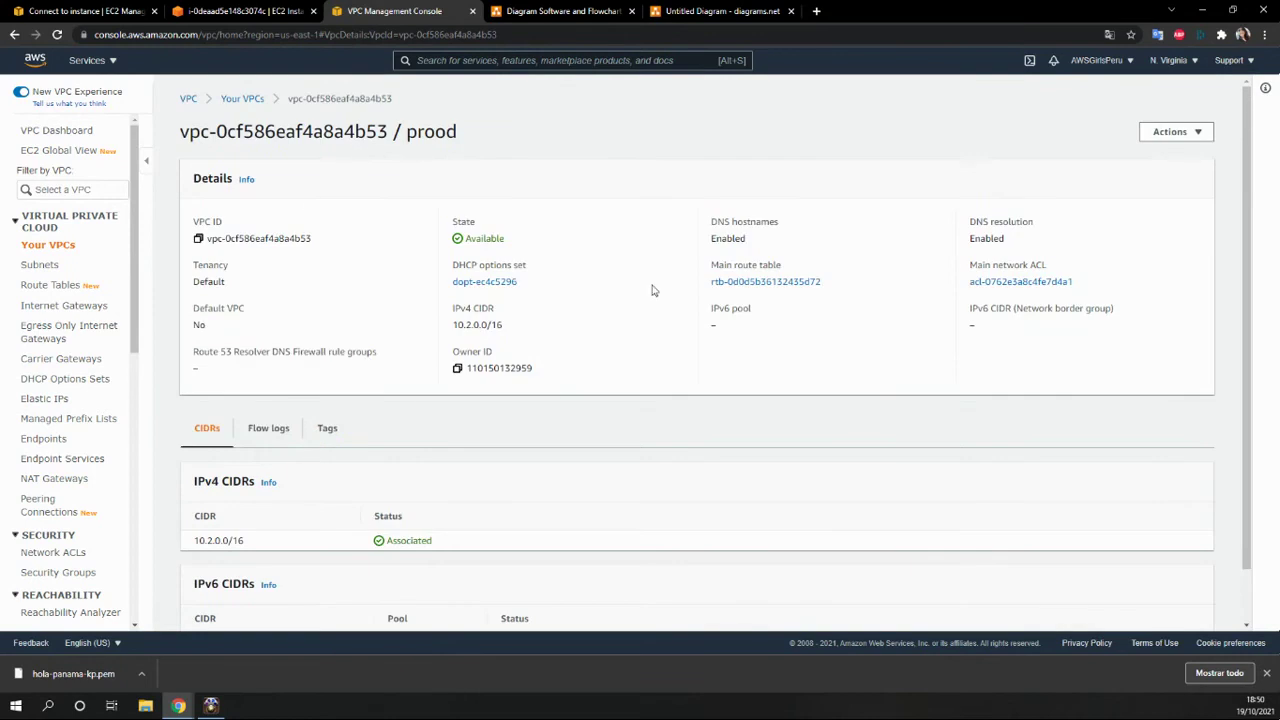
pyautogui.click(760, 284)
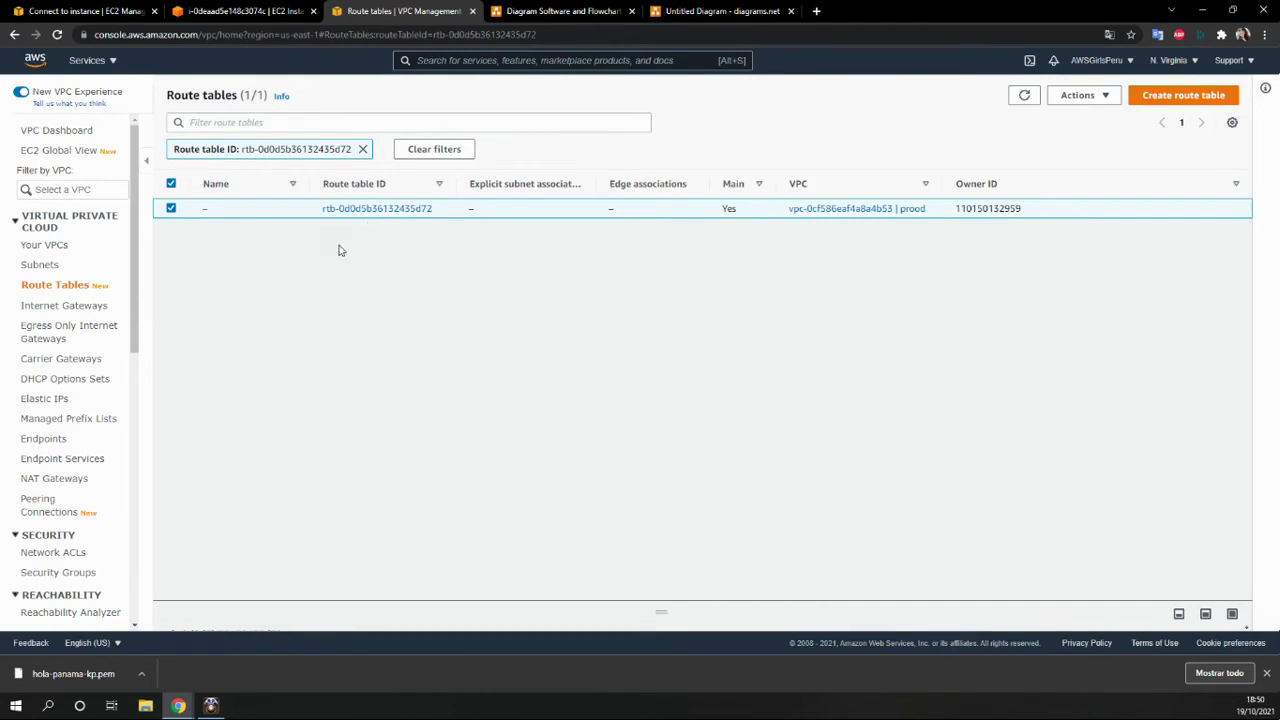
# Step: List all VPC route tables and inspect the route destinations and targets in prood Public Routes
pyautogui.click(44, 290)
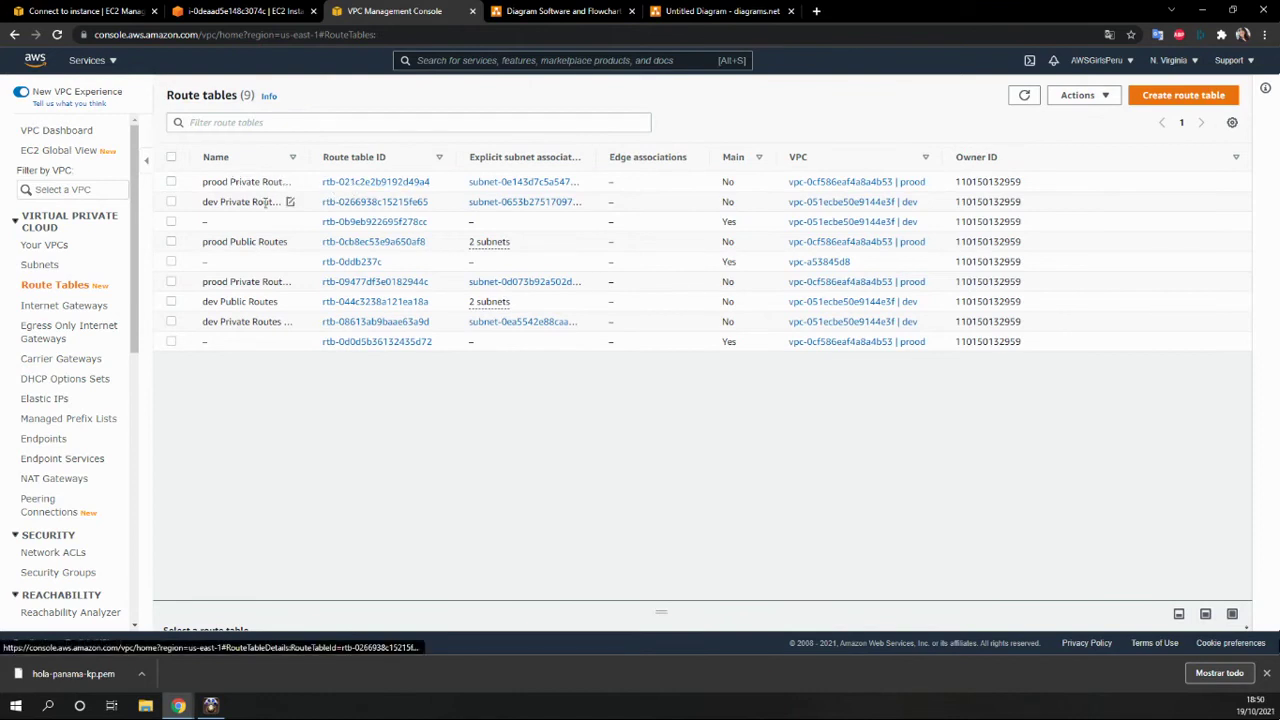
pyautogui.click(342, 243)
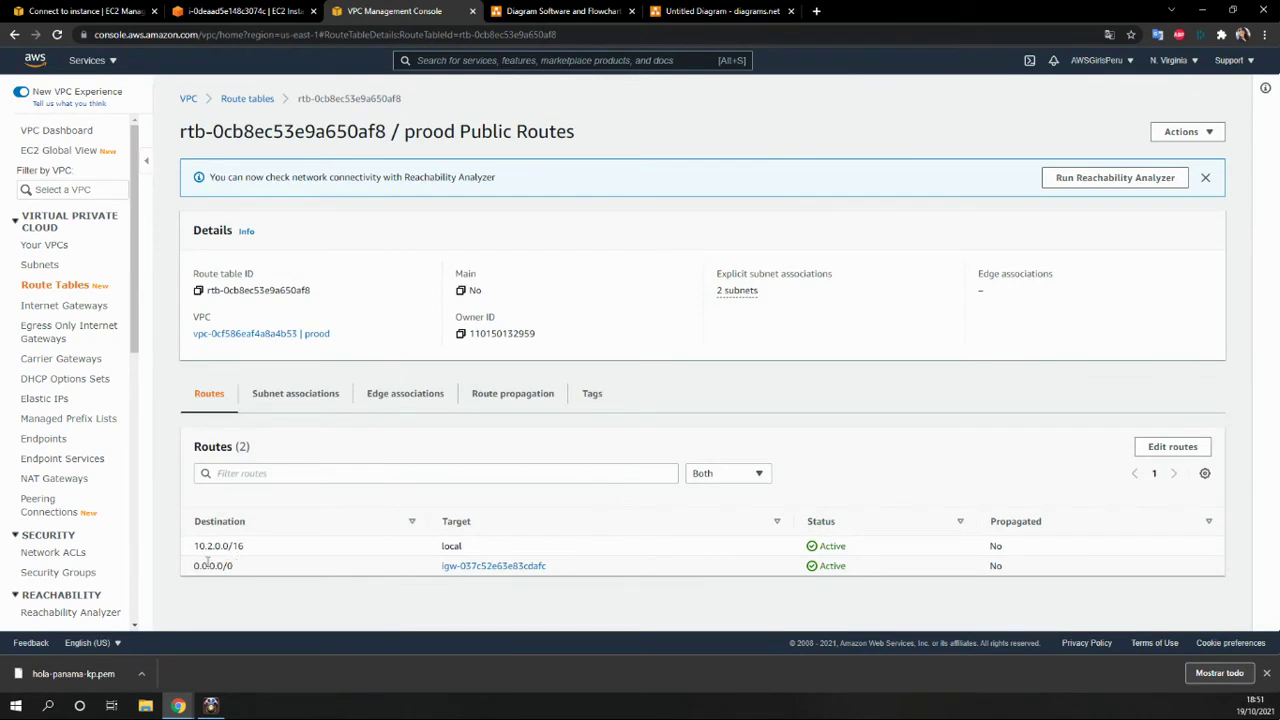
pyautogui.doubleClick(274, 568)
pyautogui.click(575, 575)
# Step: Check which subnets are associated with the prood Public Routes table and return to its routes
pyautogui.click(250, 12)
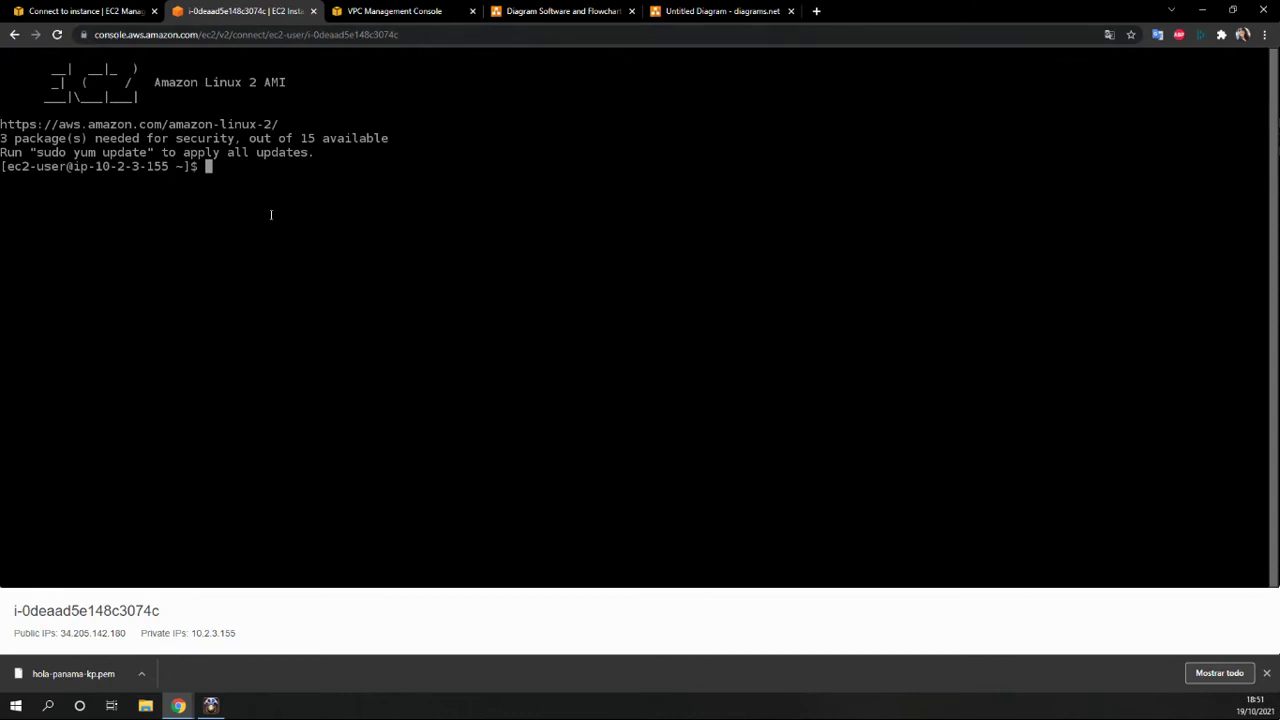
pyautogui.click(76, 10)
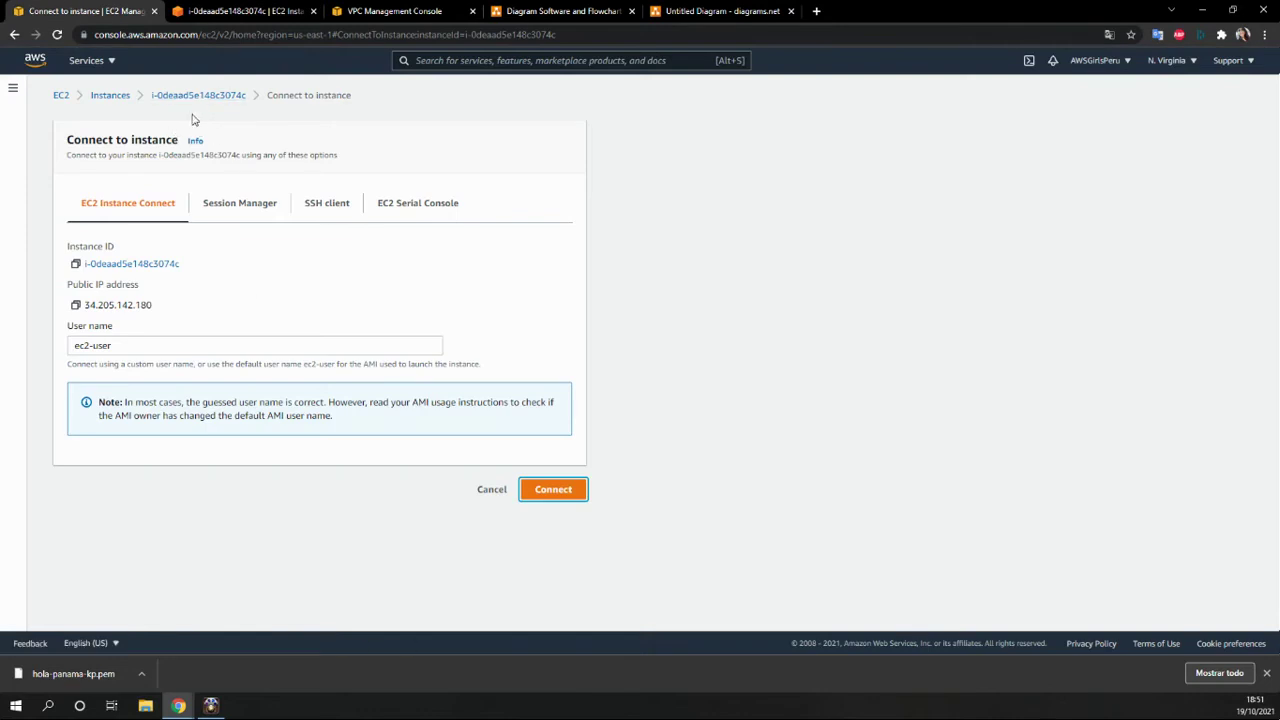
pyautogui.click(429, 16)
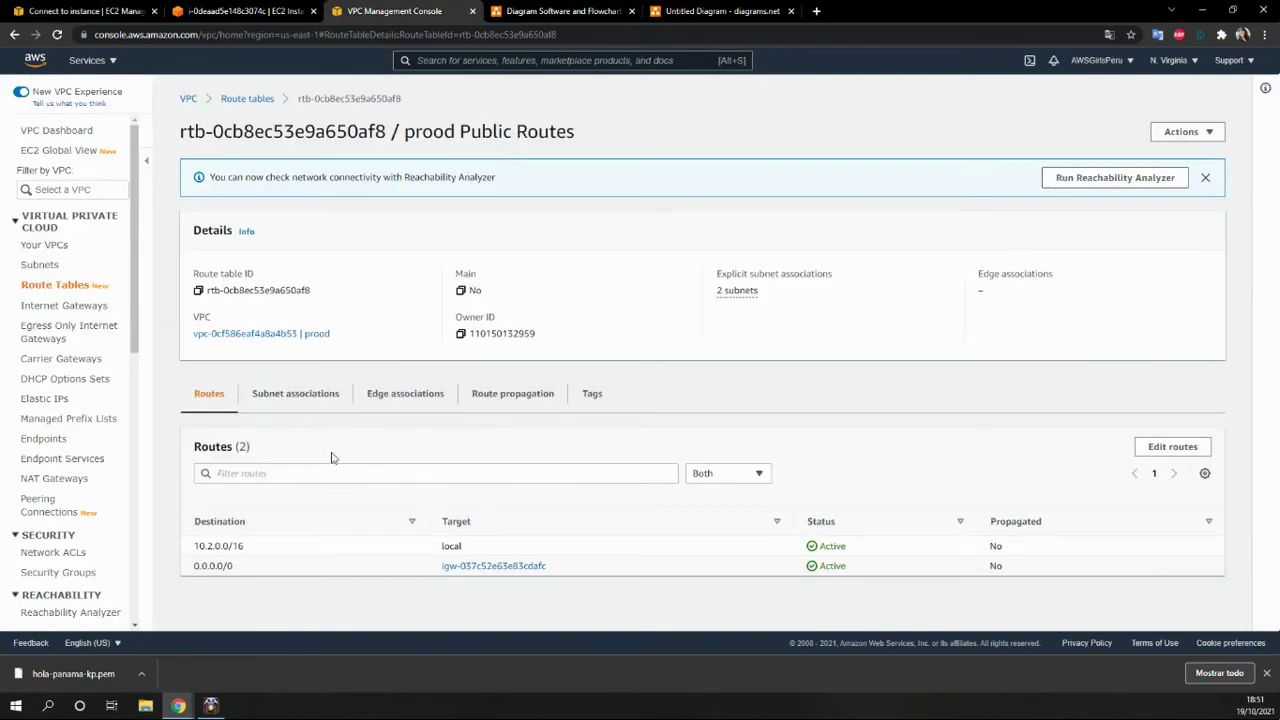
pyautogui.click(290, 400)
pyautogui.scroll(-2, 299, 527)
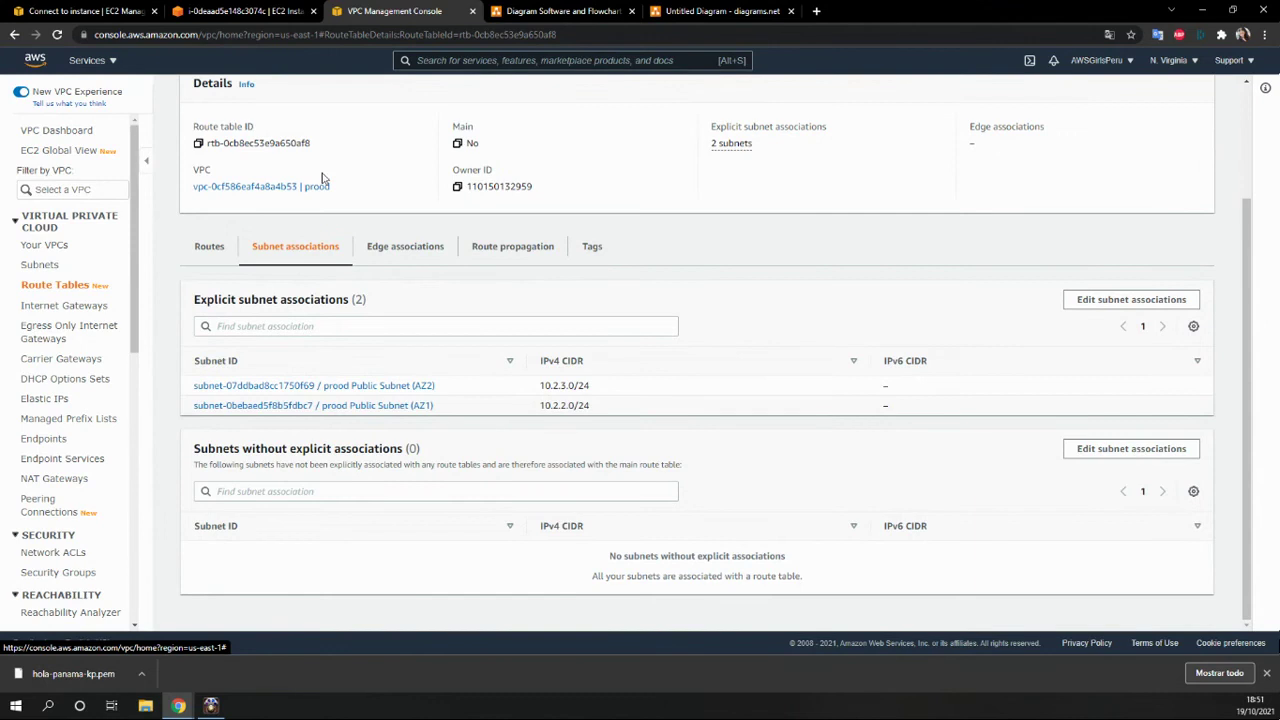
pyautogui.click(209, 247)
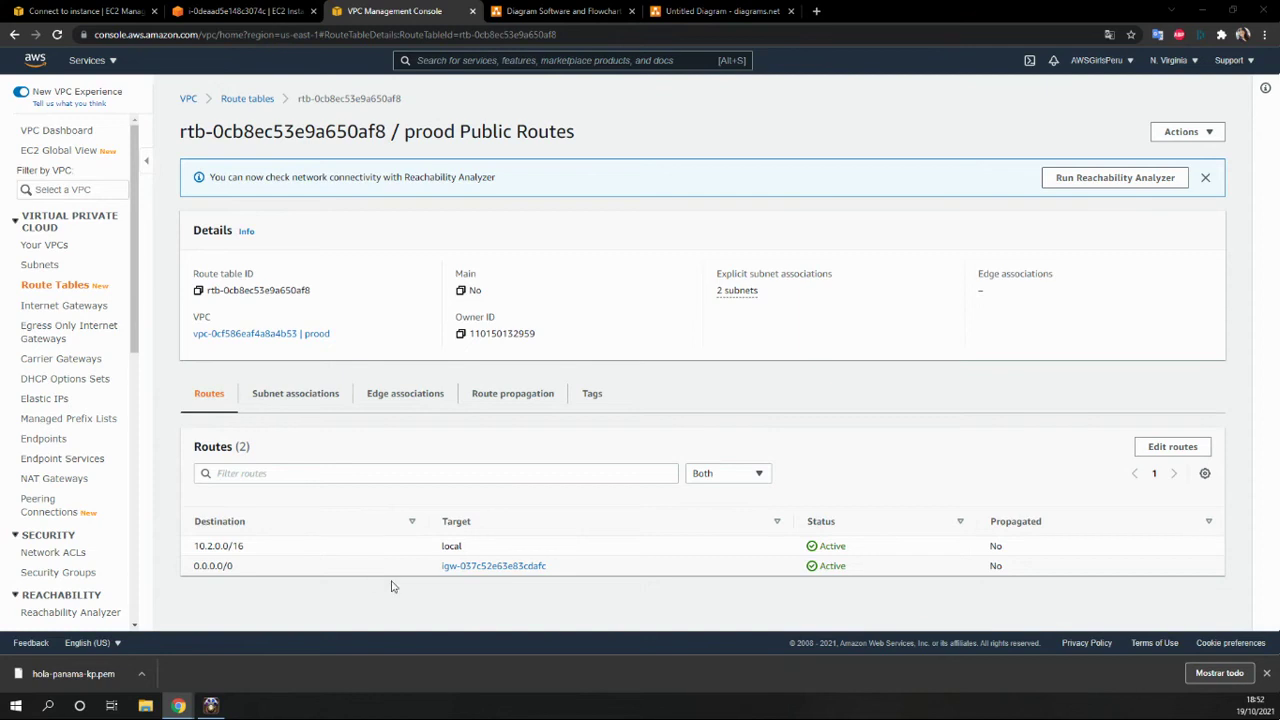
# Step: Open the dev VPC's EC2 instance from the instance list and start a terminal session on it with EC2 Instance Connect as ec2-user
pyautogui.click(219, 8)
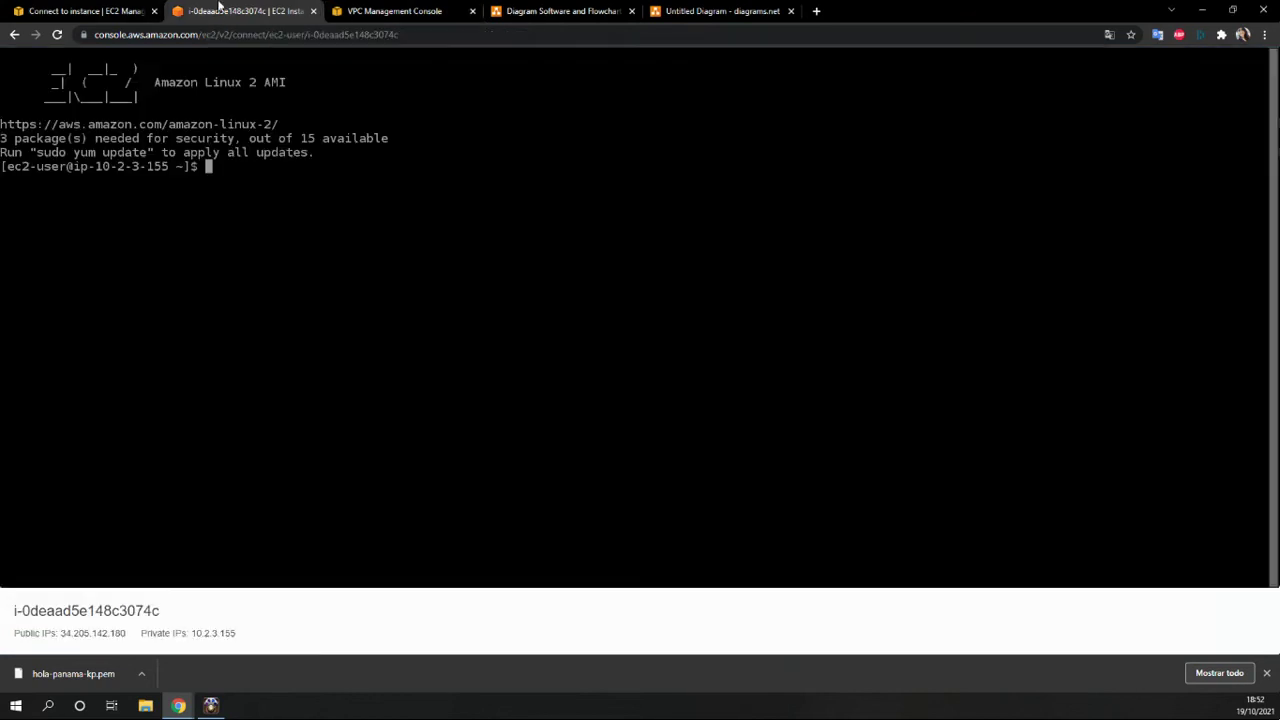
pyautogui.click(143, 7)
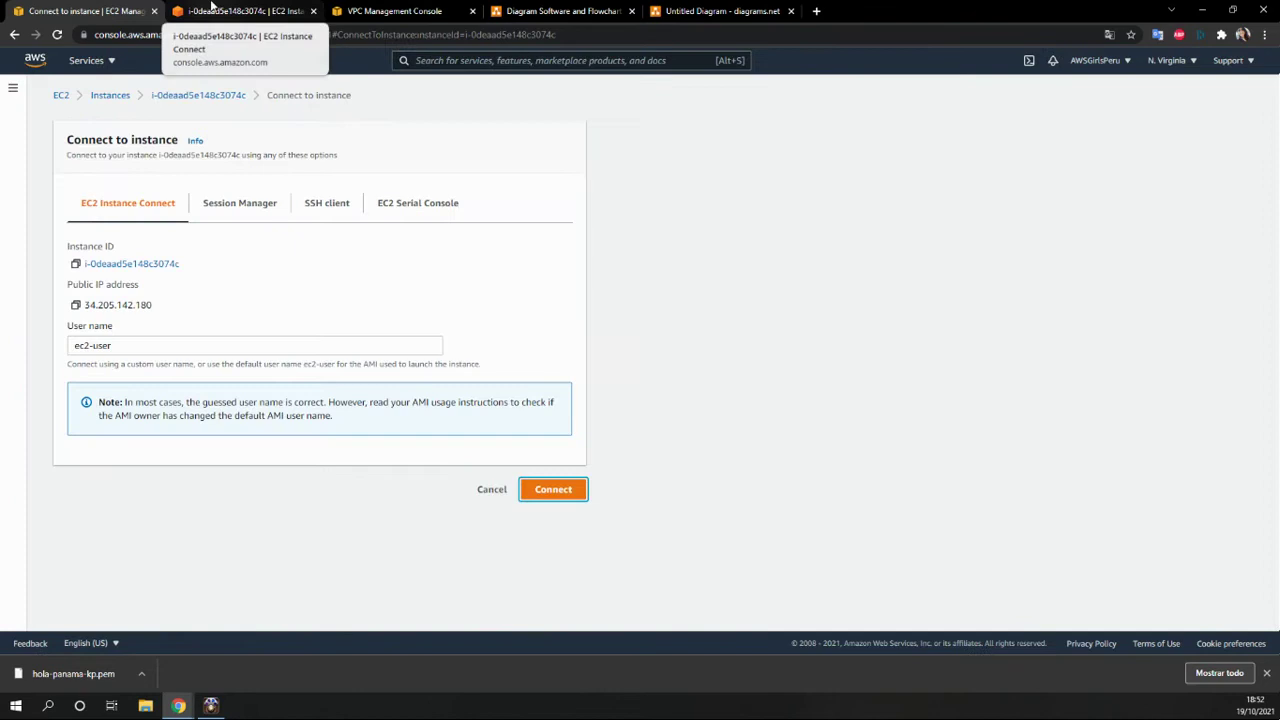
pyautogui.click(212, 8)
pyautogui.click(138, 10)
pyautogui.click(176, 10)
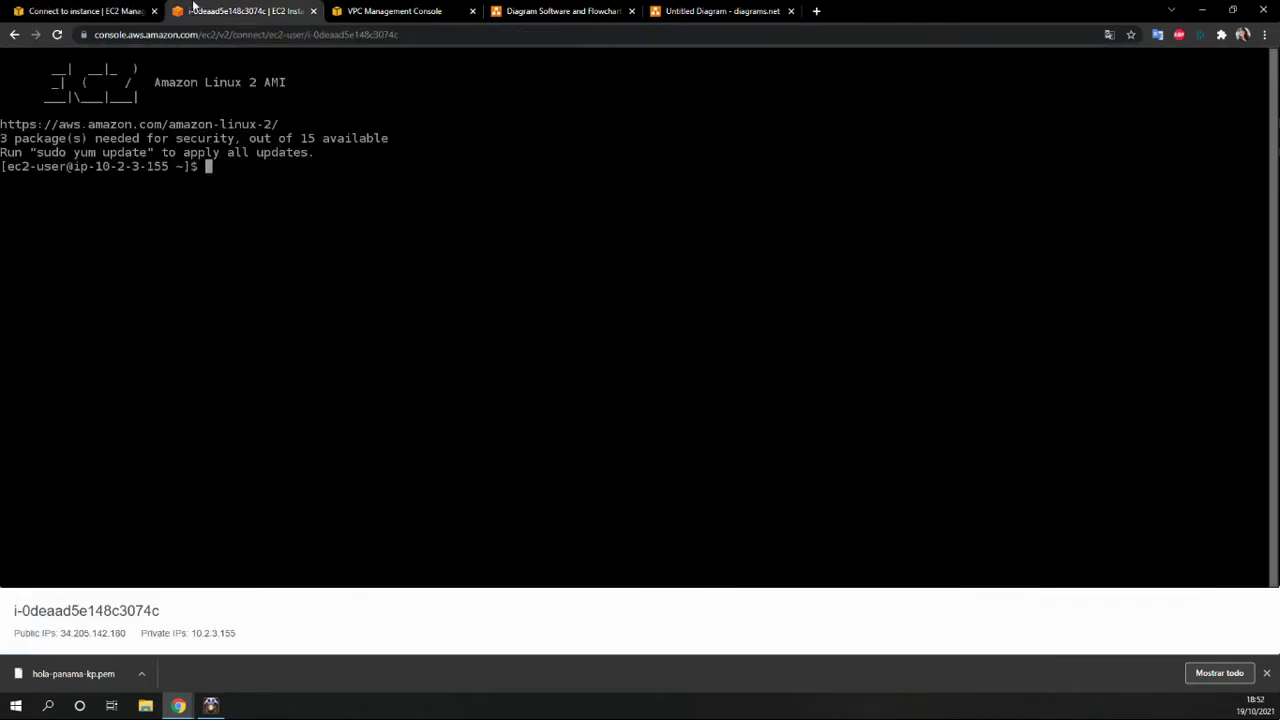
pyautogui.click(114, 11)
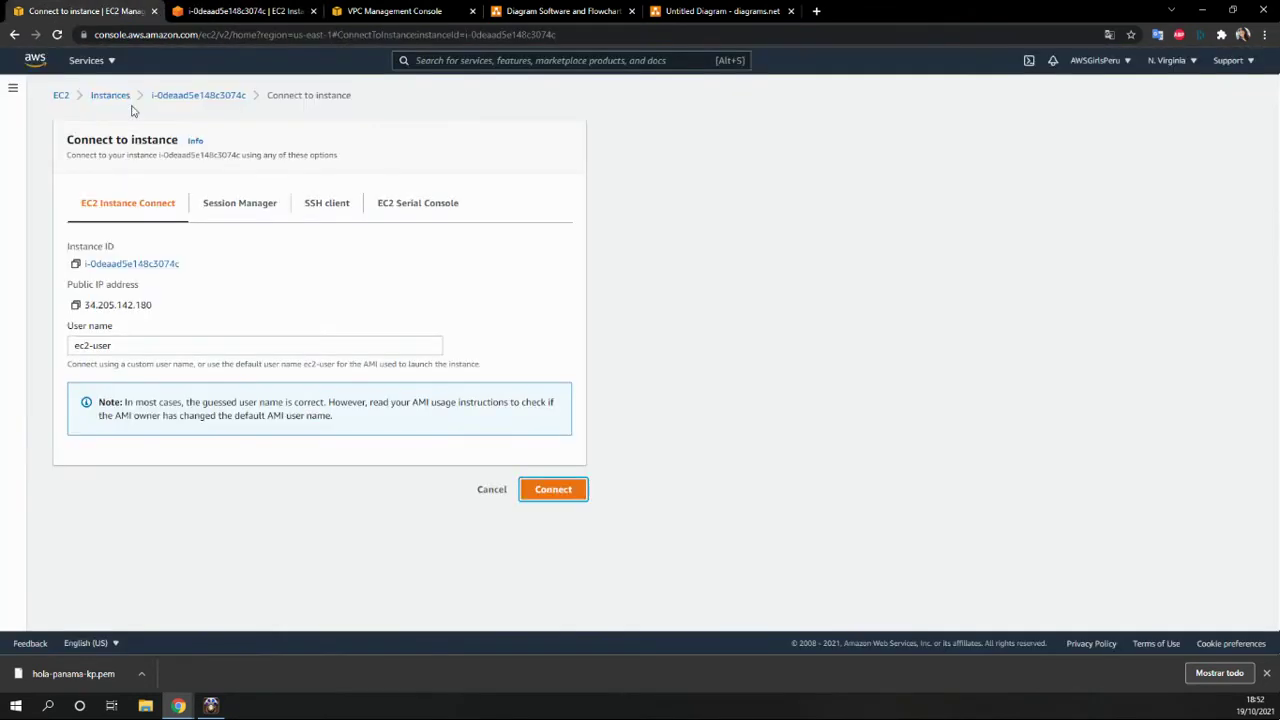
pyautogui.click(120, 97)
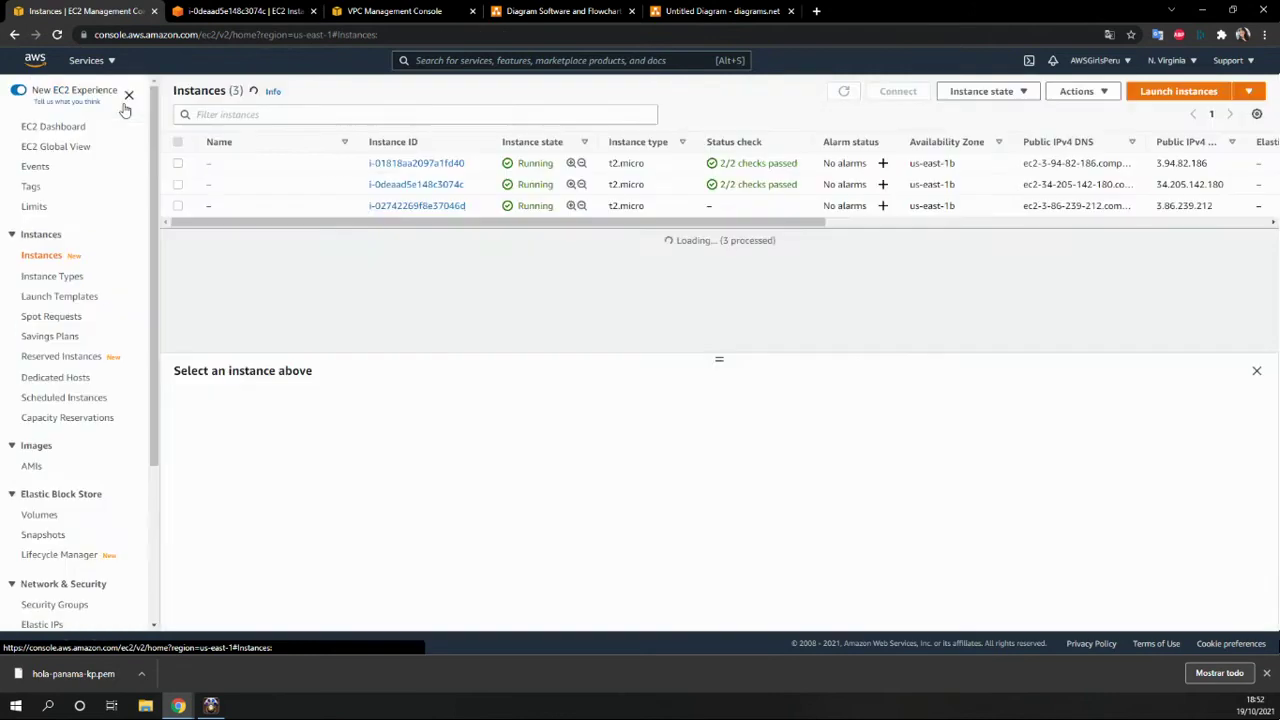
pyautogui.click(423, 205)
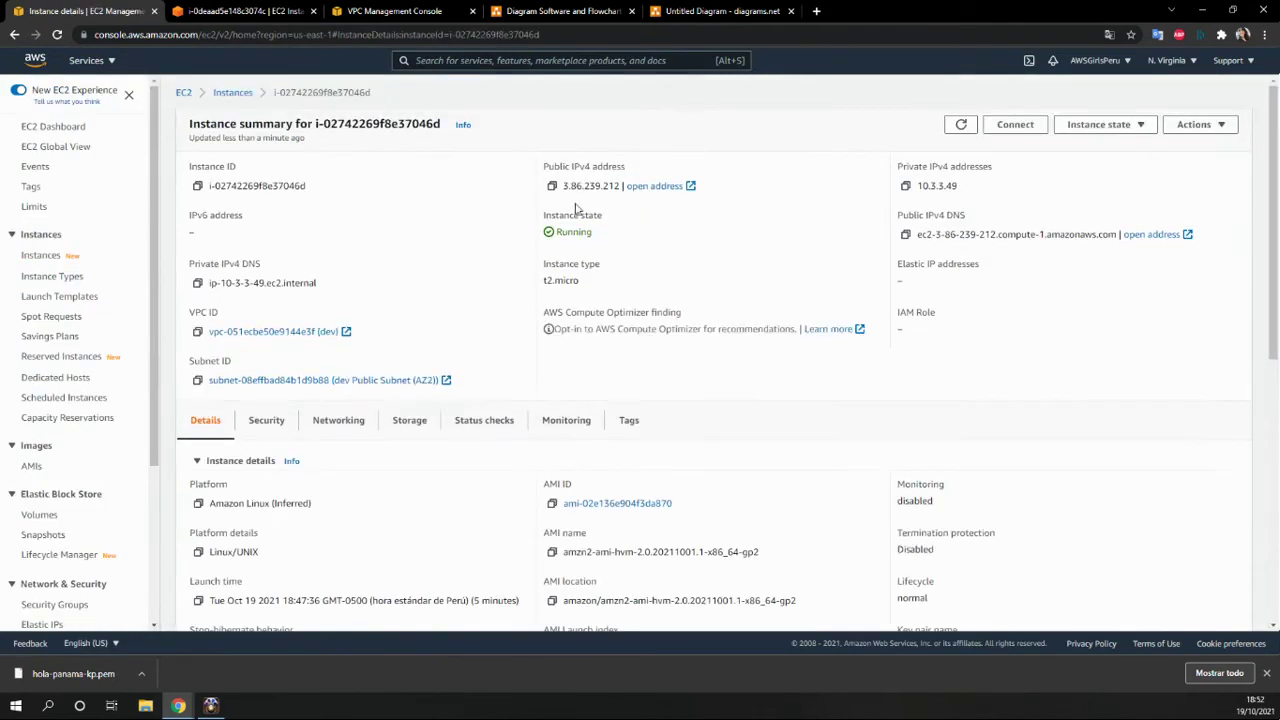
pyautogui.click(1015, 124)
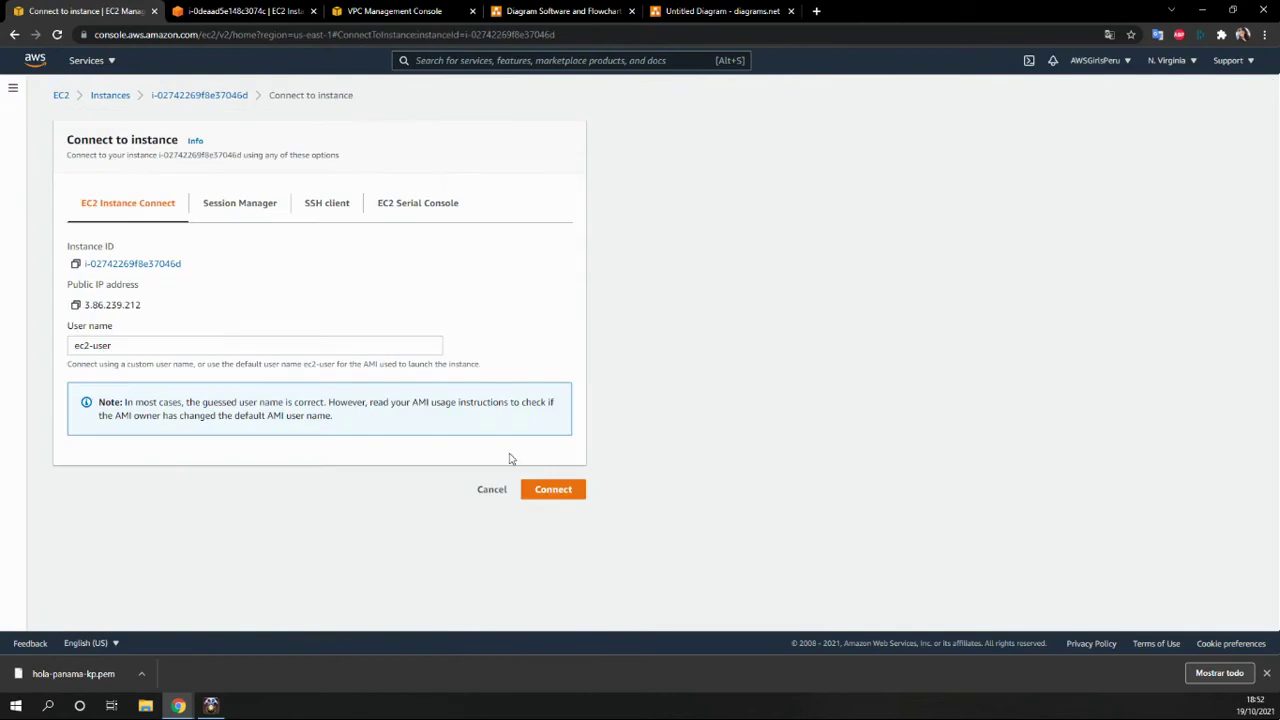
pyautogui.click(556, 490)
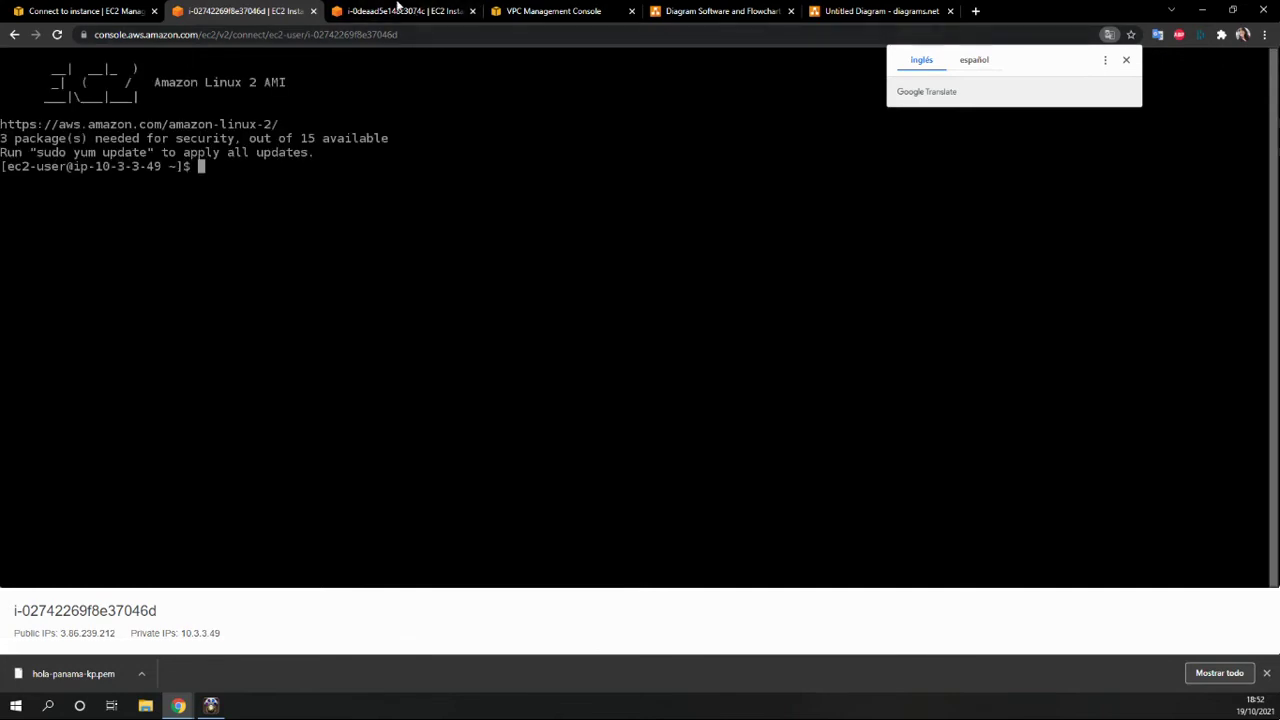
# Step: Start a ping command in the dev instance's terminal and check the prood instance's terminal
pyautogui.click(398, 11)
pyautogui.click(271, 11)
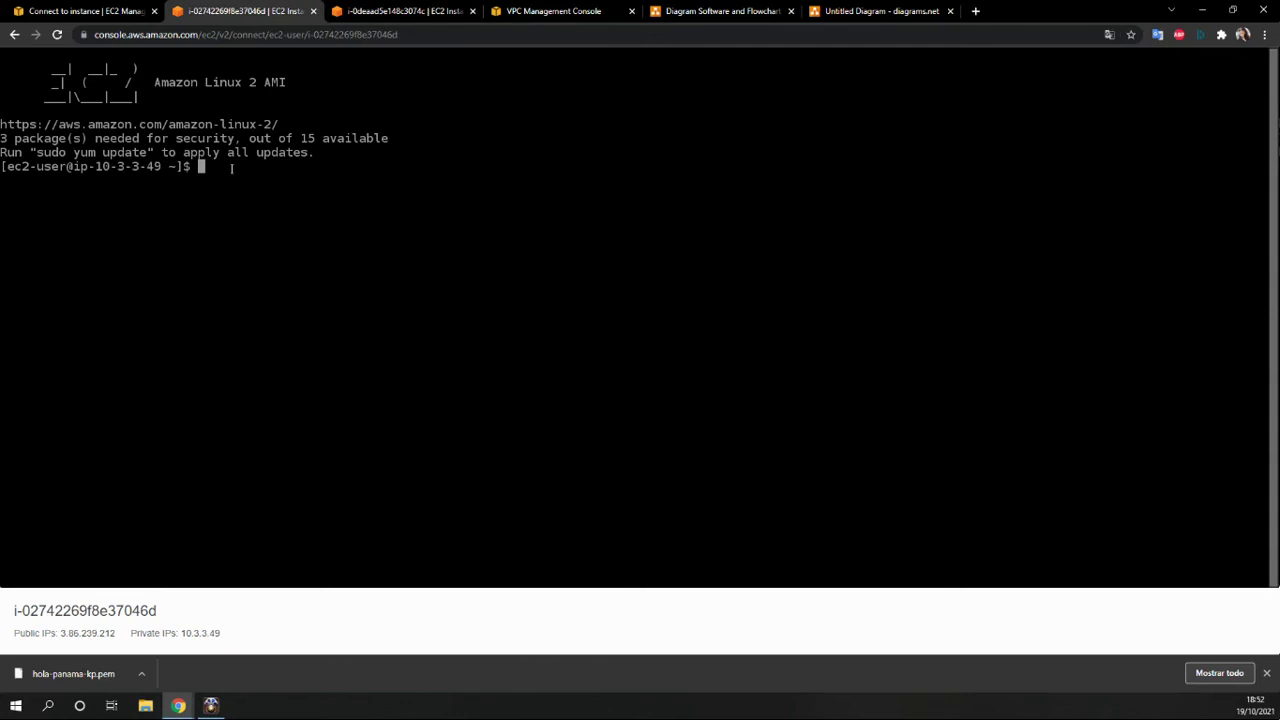
pyautogui.write('ping')
pyautogui.click(357, 10)
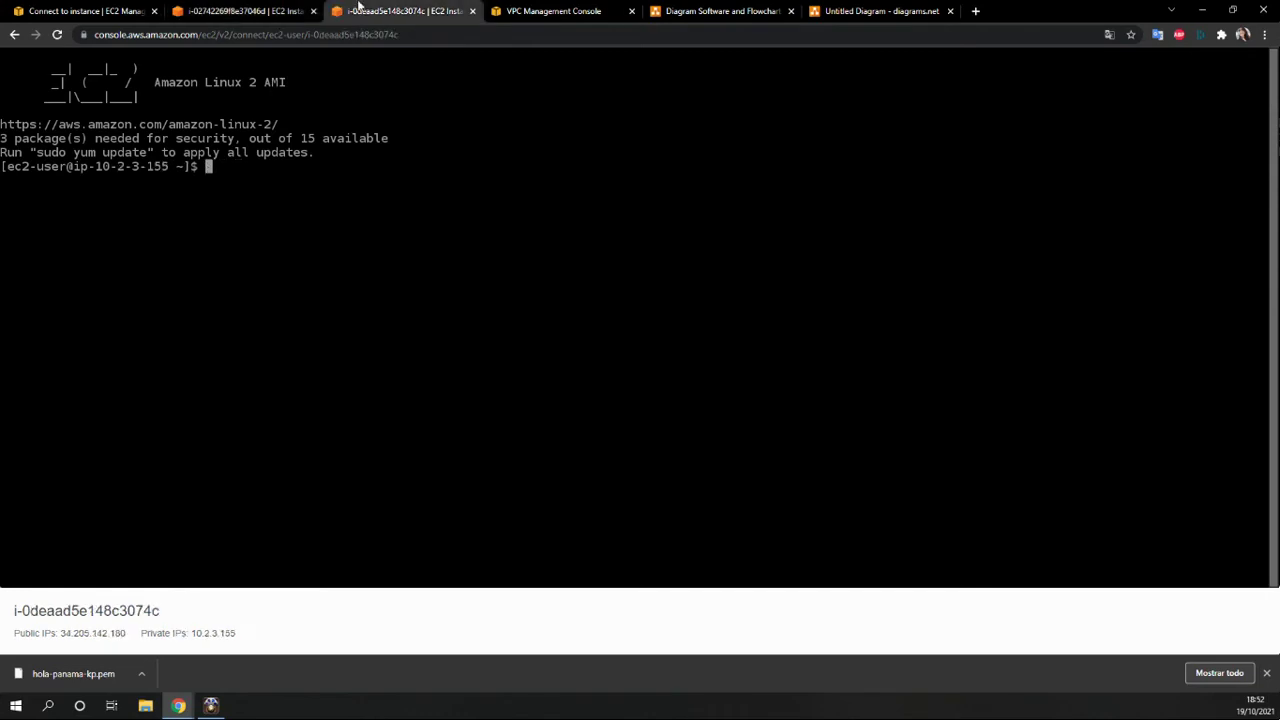
pyautogui.click(218, 8)
# Step: Open the dev instance's details and copy its private IPv4 address
pyautogui.click(62, 11)
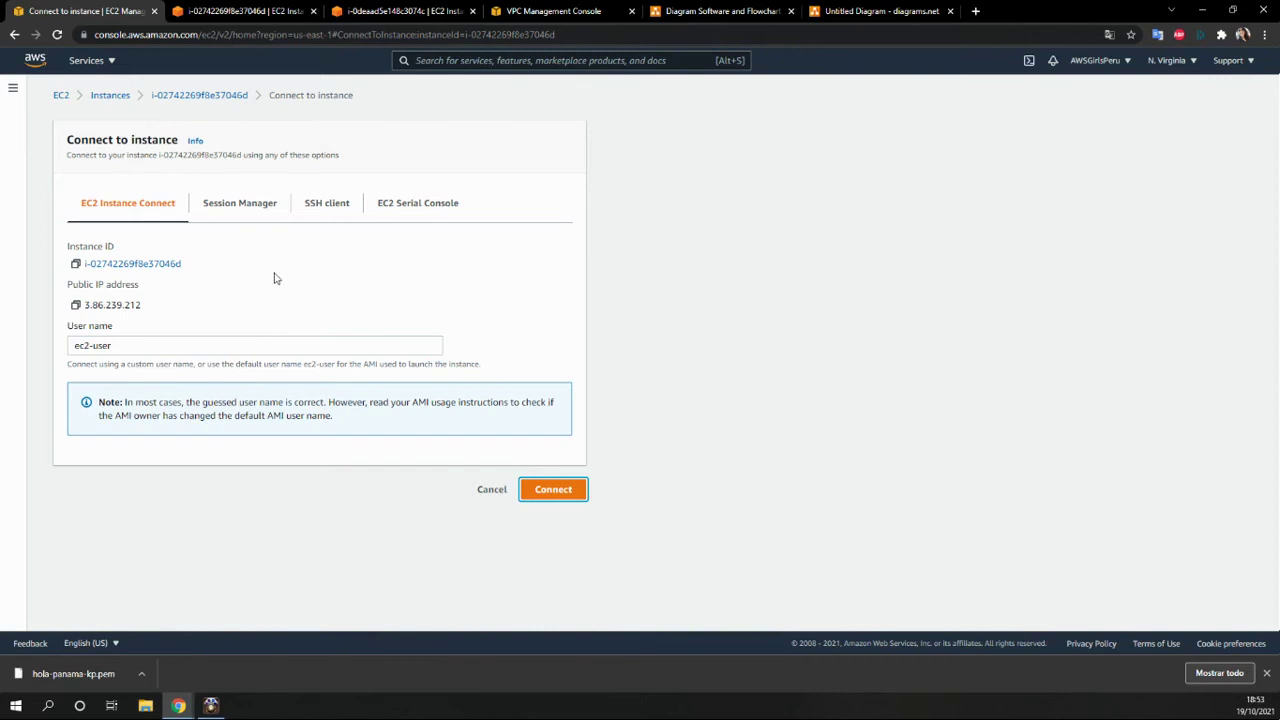
pyautogui.click(196, 96)
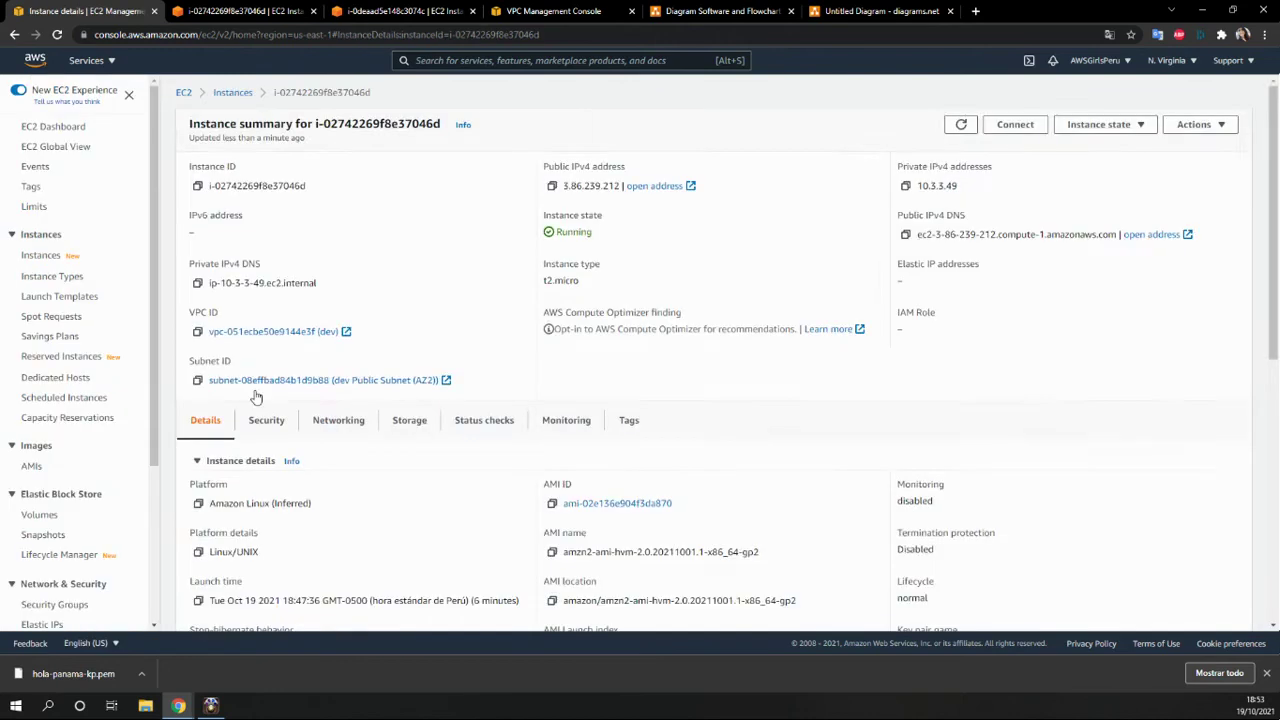
pyautogui.scroll(-2, 370, 400)
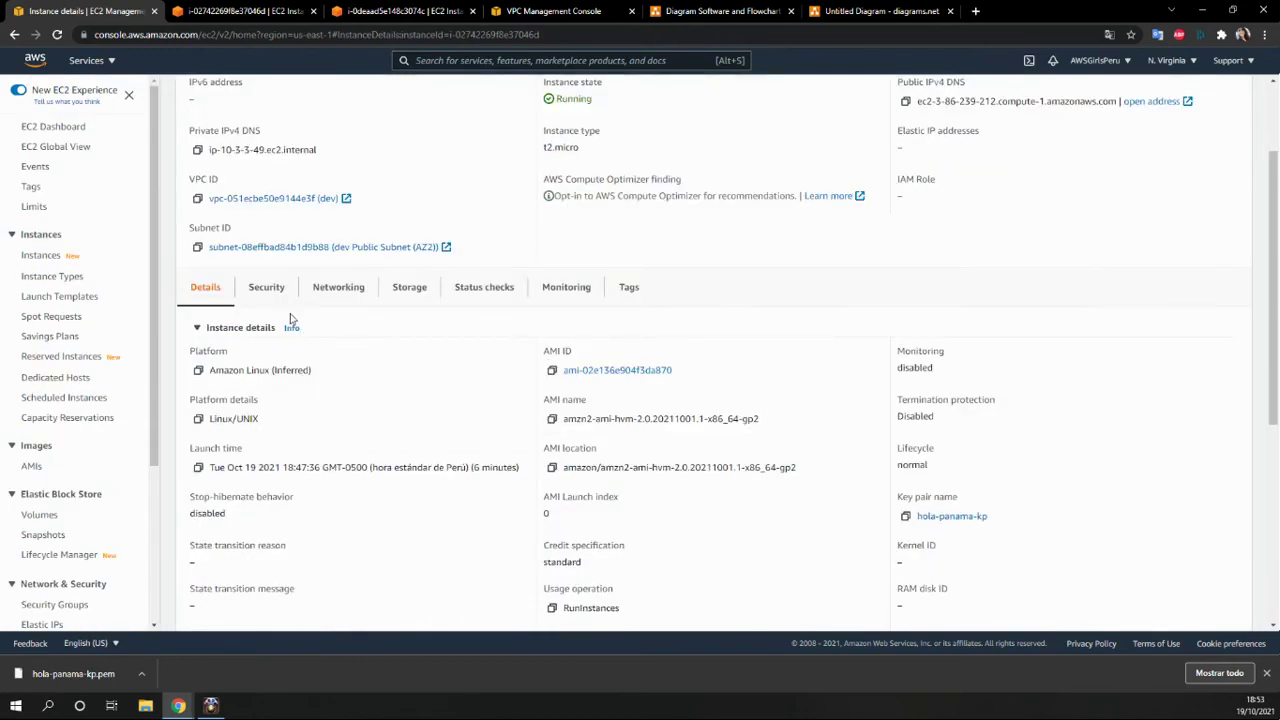
pyautogui.scroll(-2, 280, 290)
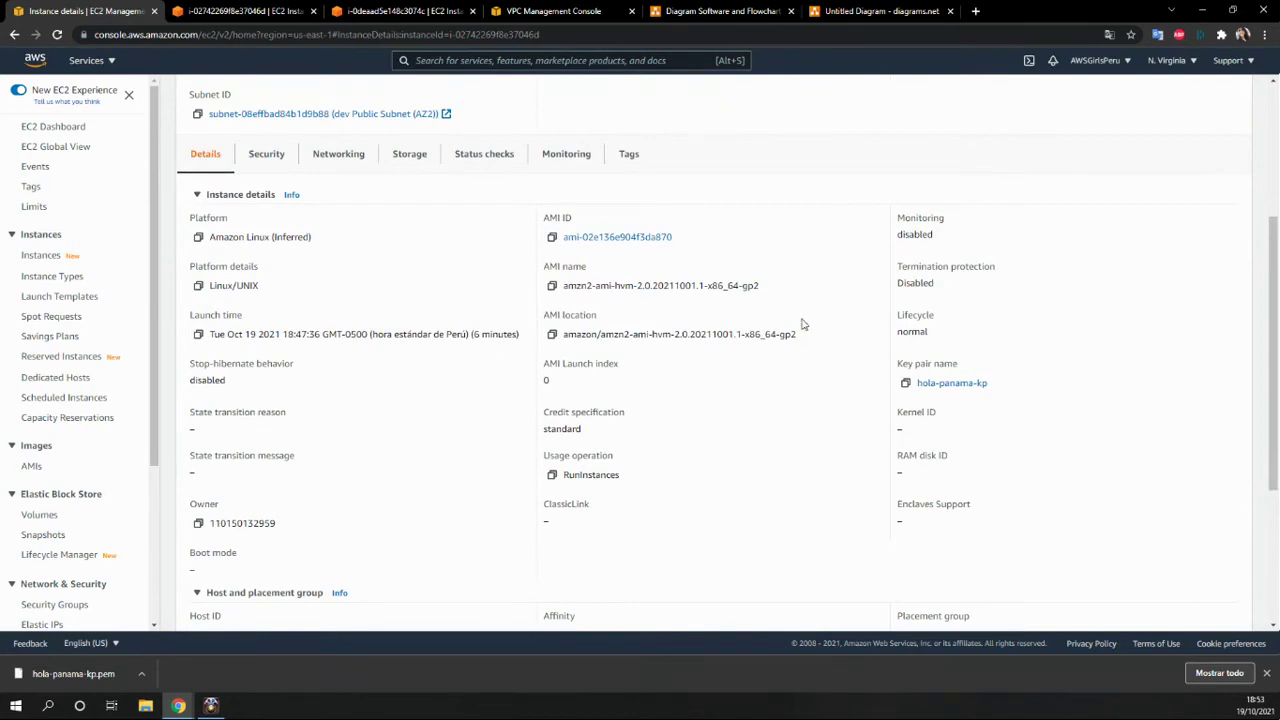
pyautogui.scroll(3, 706, 343)
pyautogui.scroll(1, 367, 352)
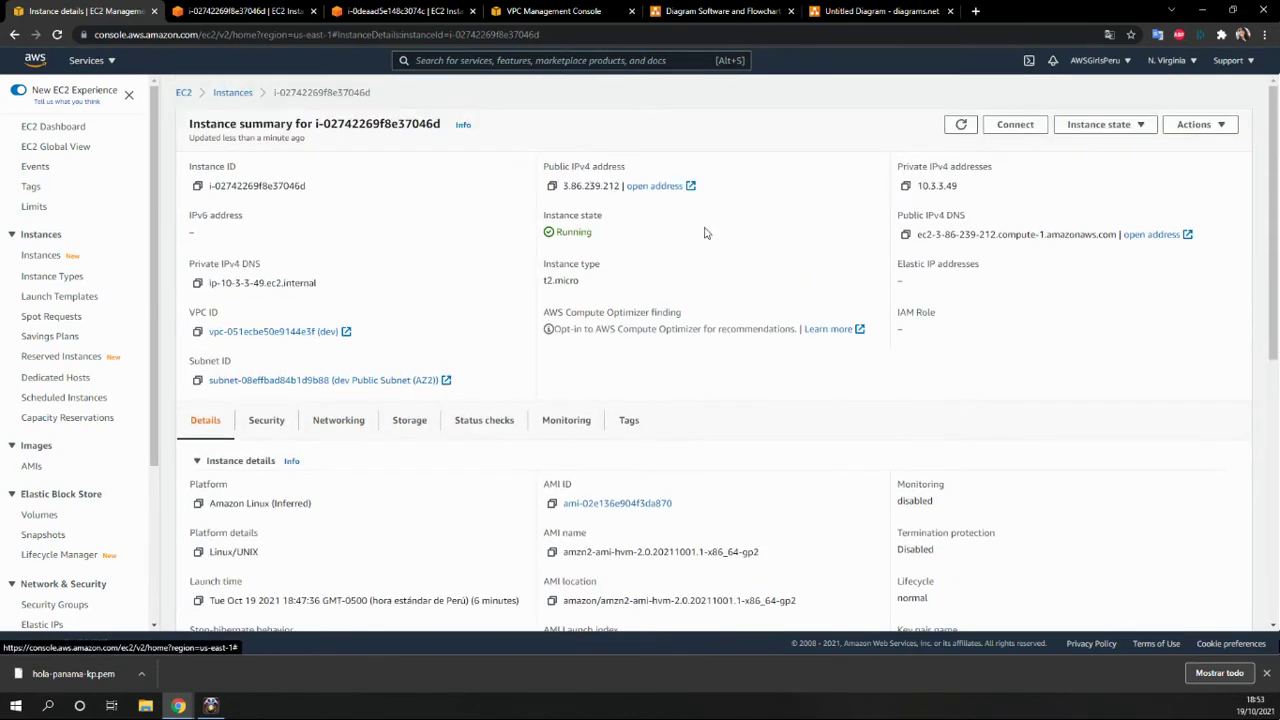
pyautogui.click(908, 187)
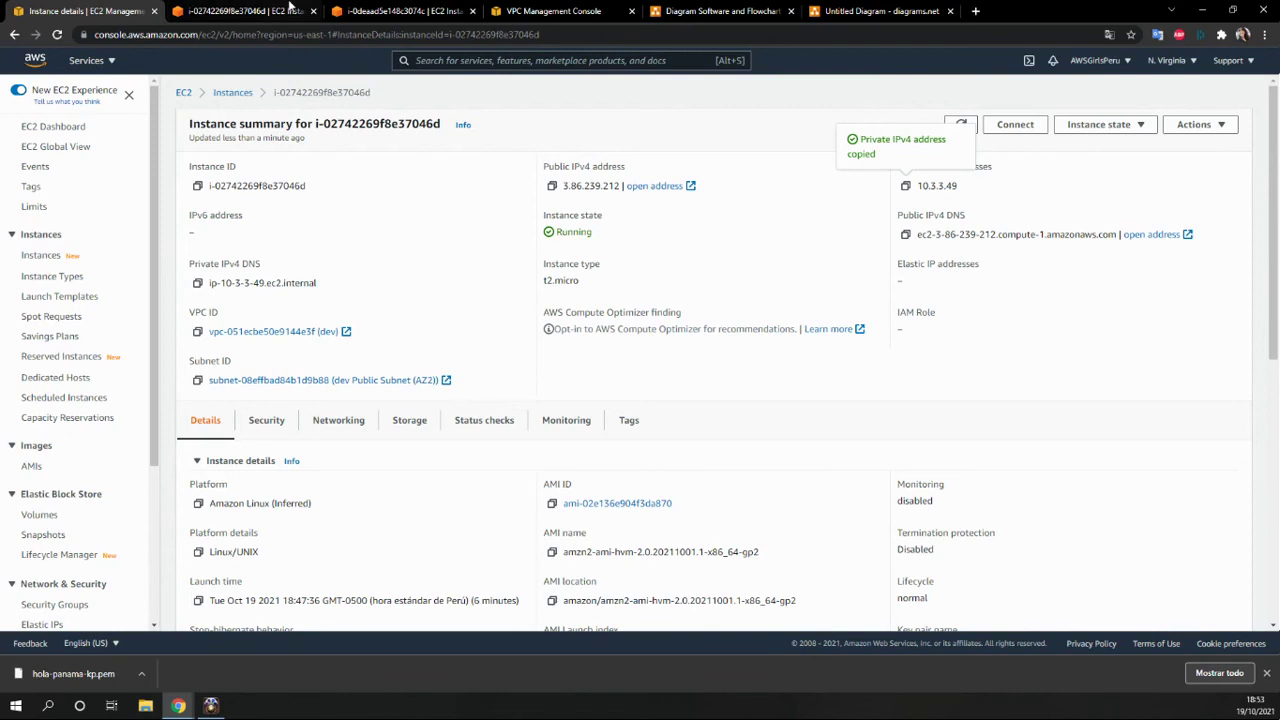
# Step: Place the prood instance's terminal tab before the dev one and ping 10.3.3.49 from the prood instance
pyautogui.click(245, 11)
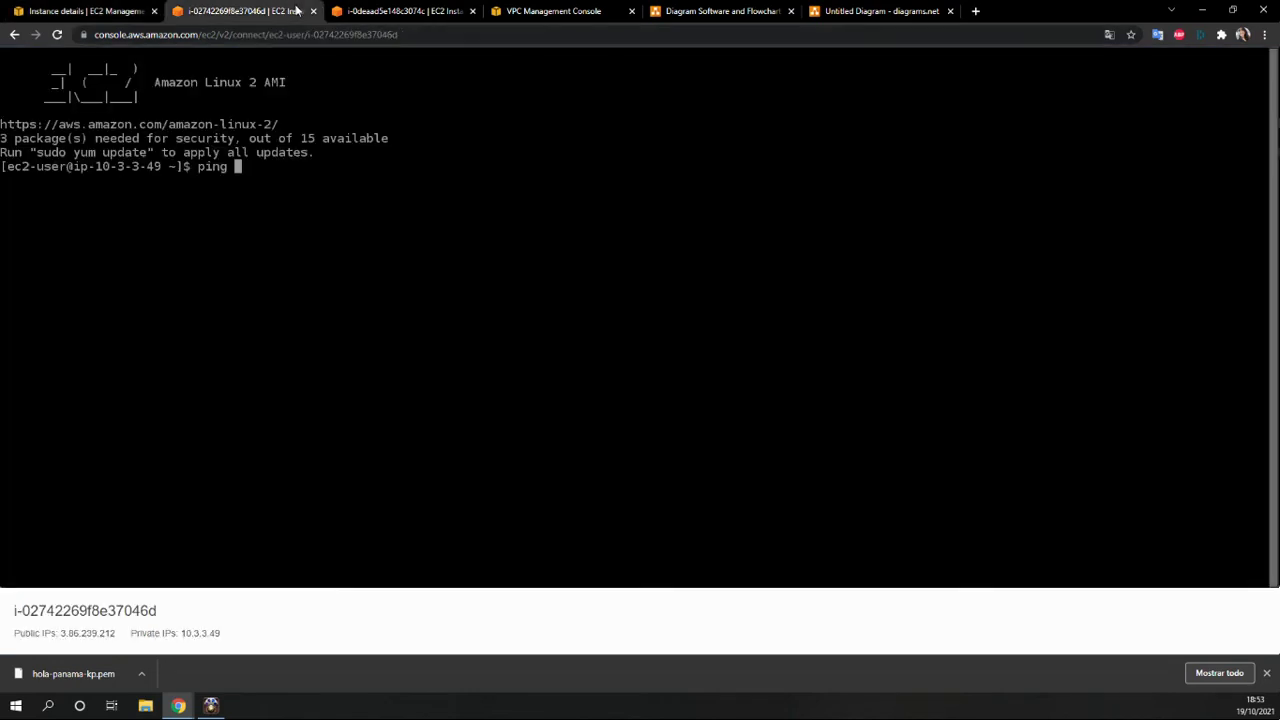
pyautogui.moveTo(390, 12); pyautogui.dragTo(228, 14)
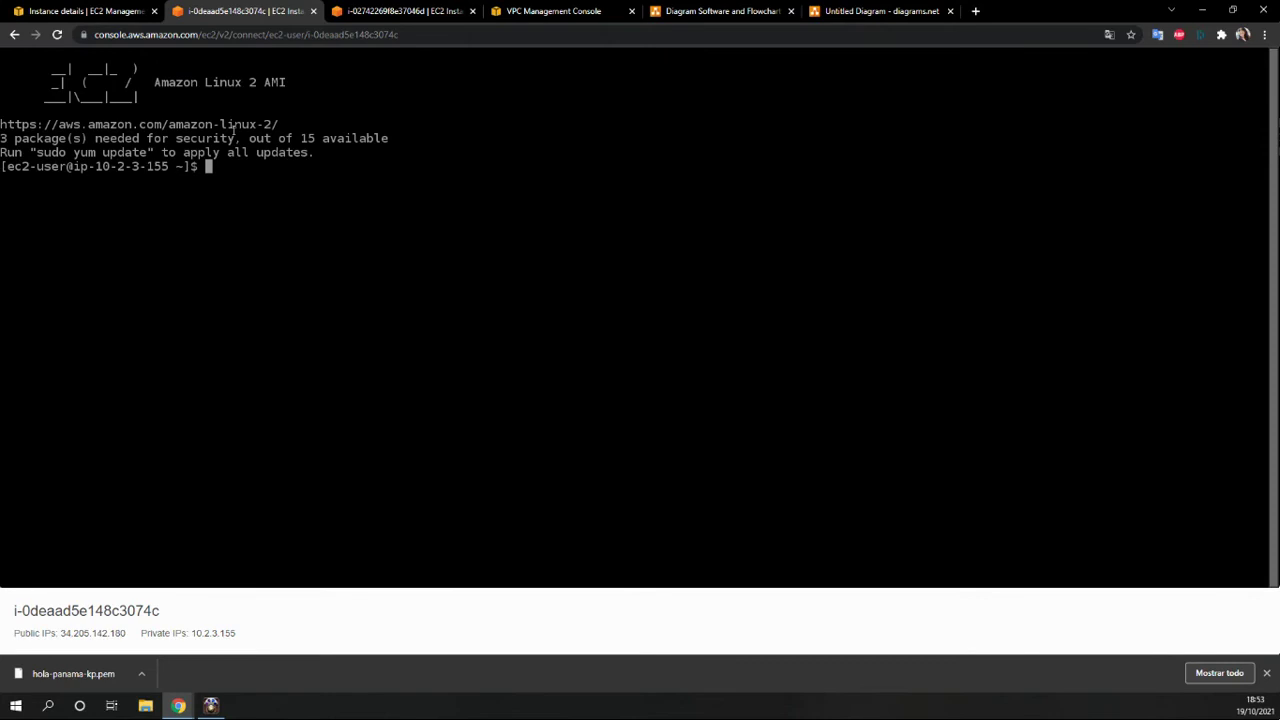
pyautogui.write('ping')
pyautogui.hotkey('ctrl', 'v')
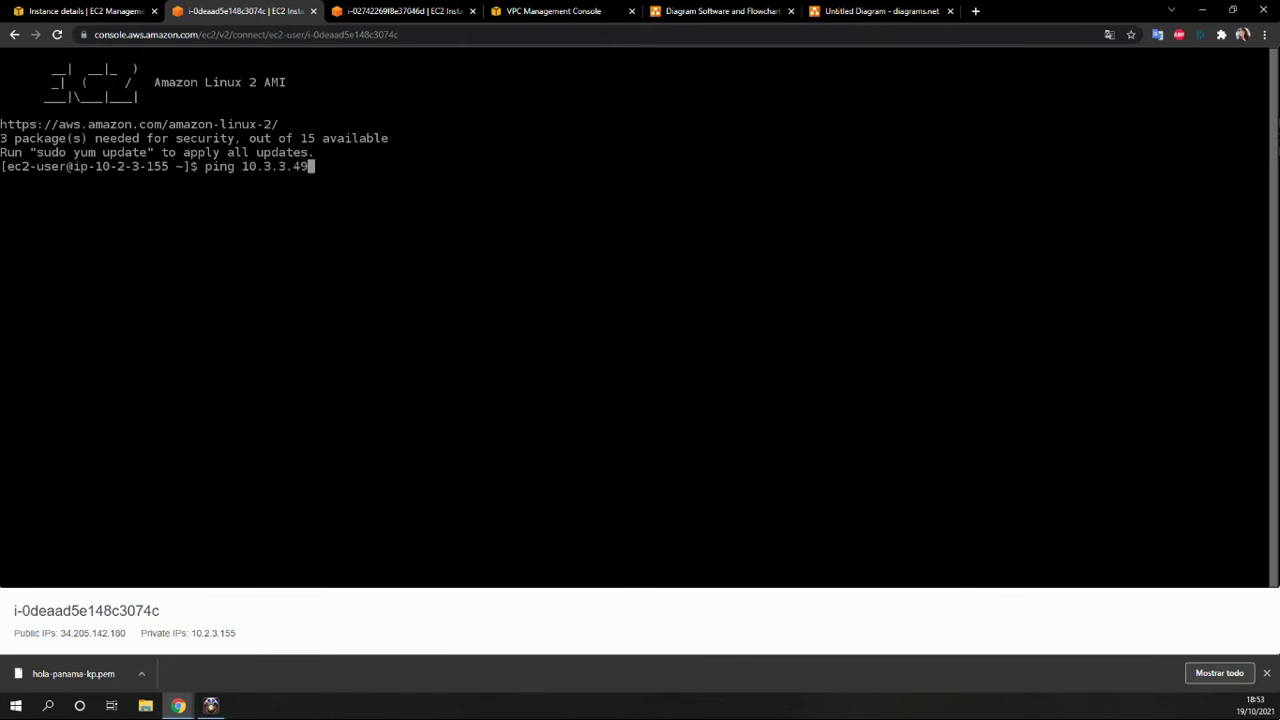
pyautogui.press('Return')
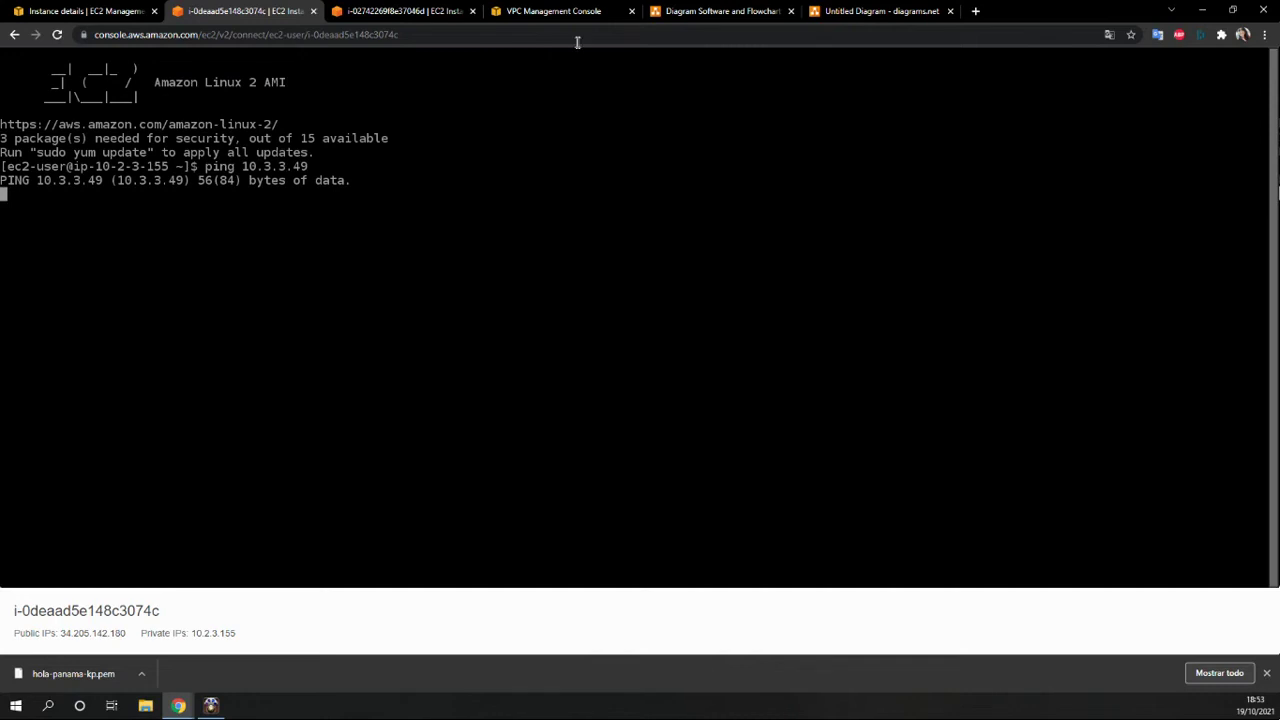
pyautogui.click(425, 12)
pyautogui.click(275, 8)
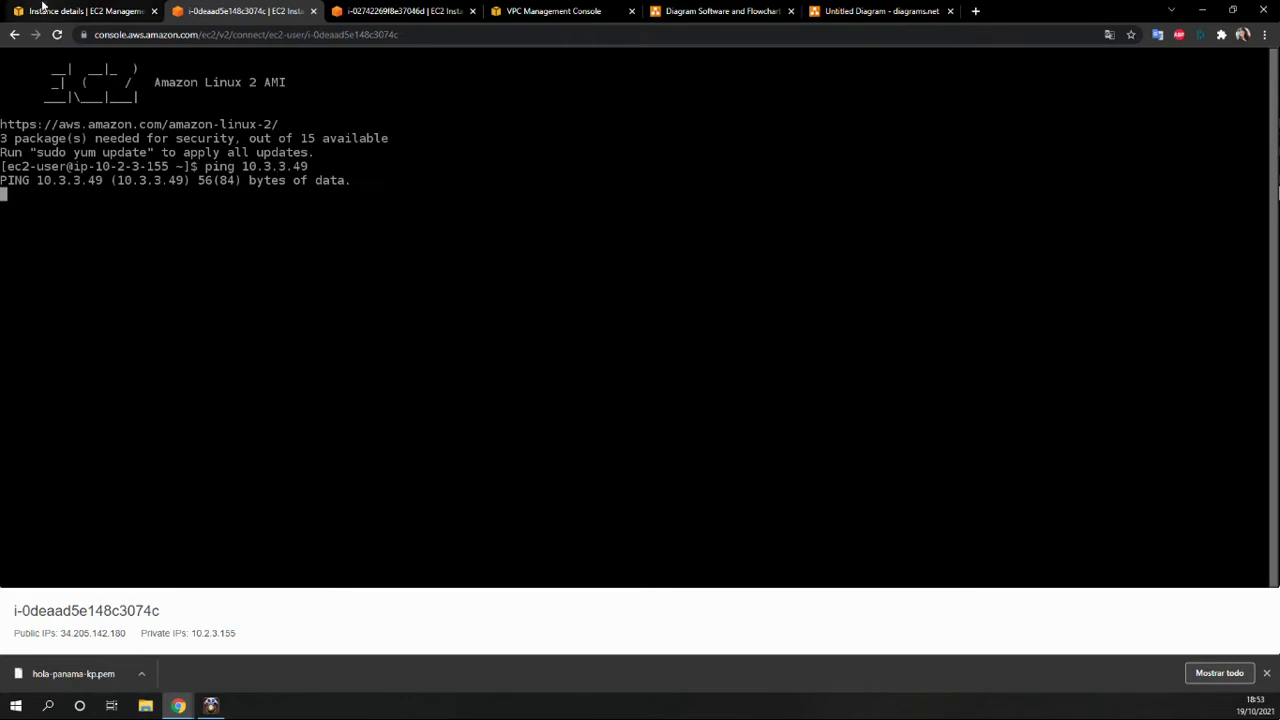
# Step: Examine the dev instance's security details, checking the protocols and sources allowed by its inbound and outbound rules
pyautogui.click(44, 10)
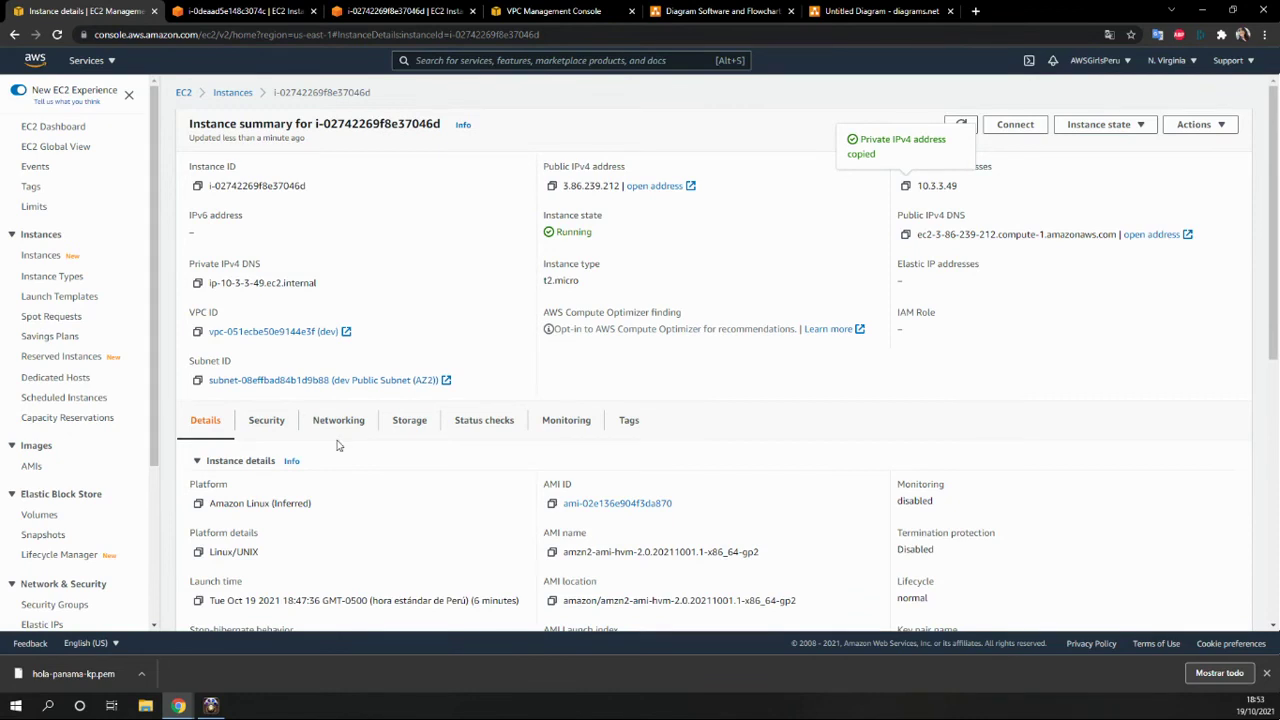
pyautogui.click(266, 421)
pyautogui.scroll(-3, 274, 418)
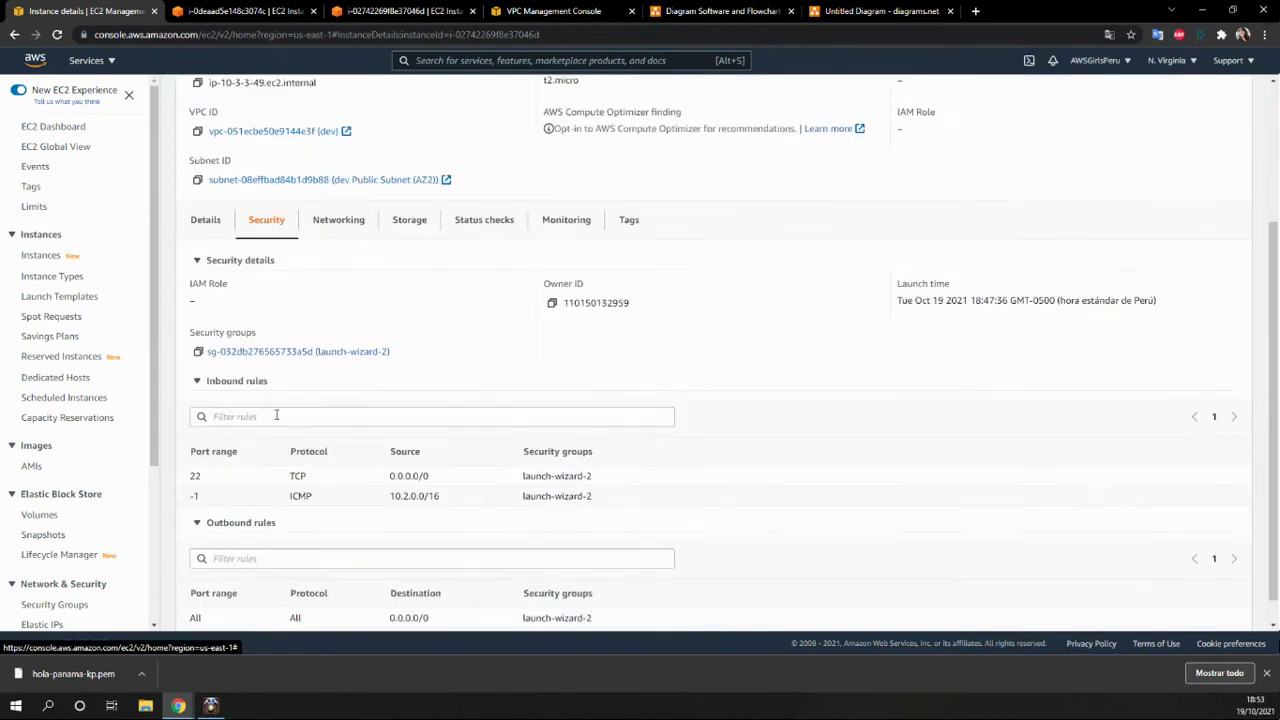
pyautogui.scroll(2, 275, 418)
pyautogui.scroll(-2, 300, 435)
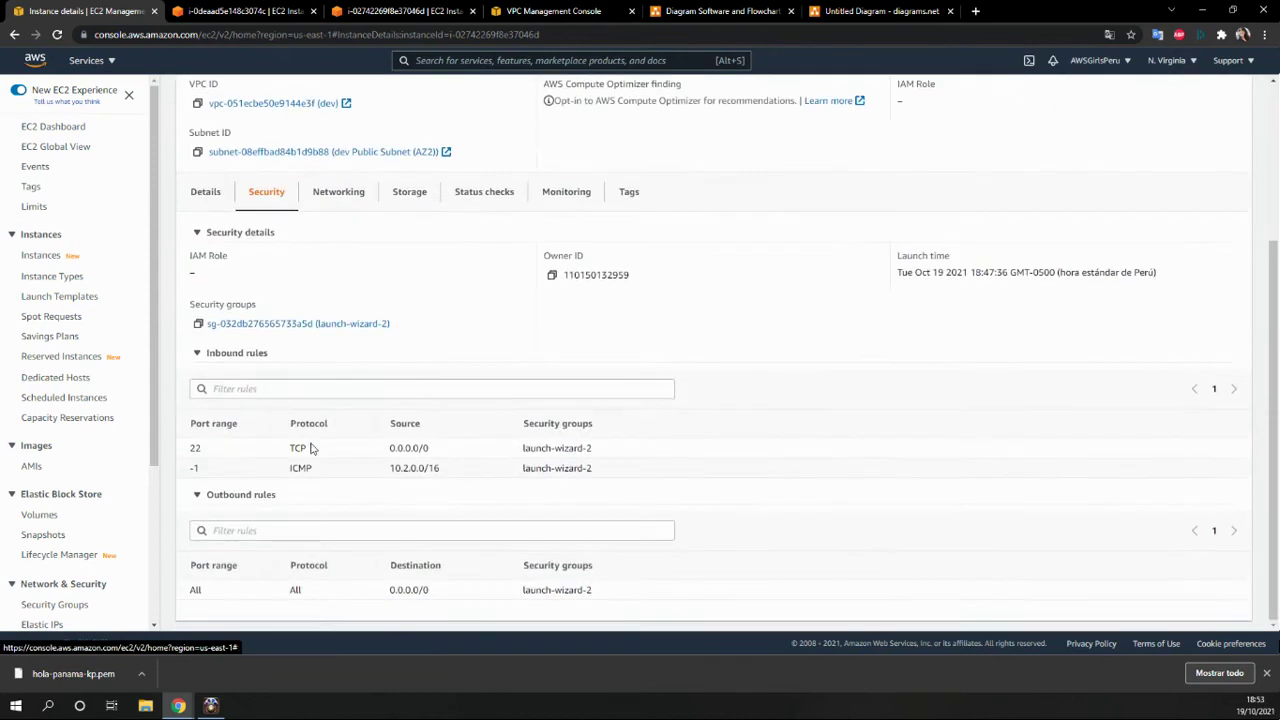
pyautogui.scroll(1, 309, 423)
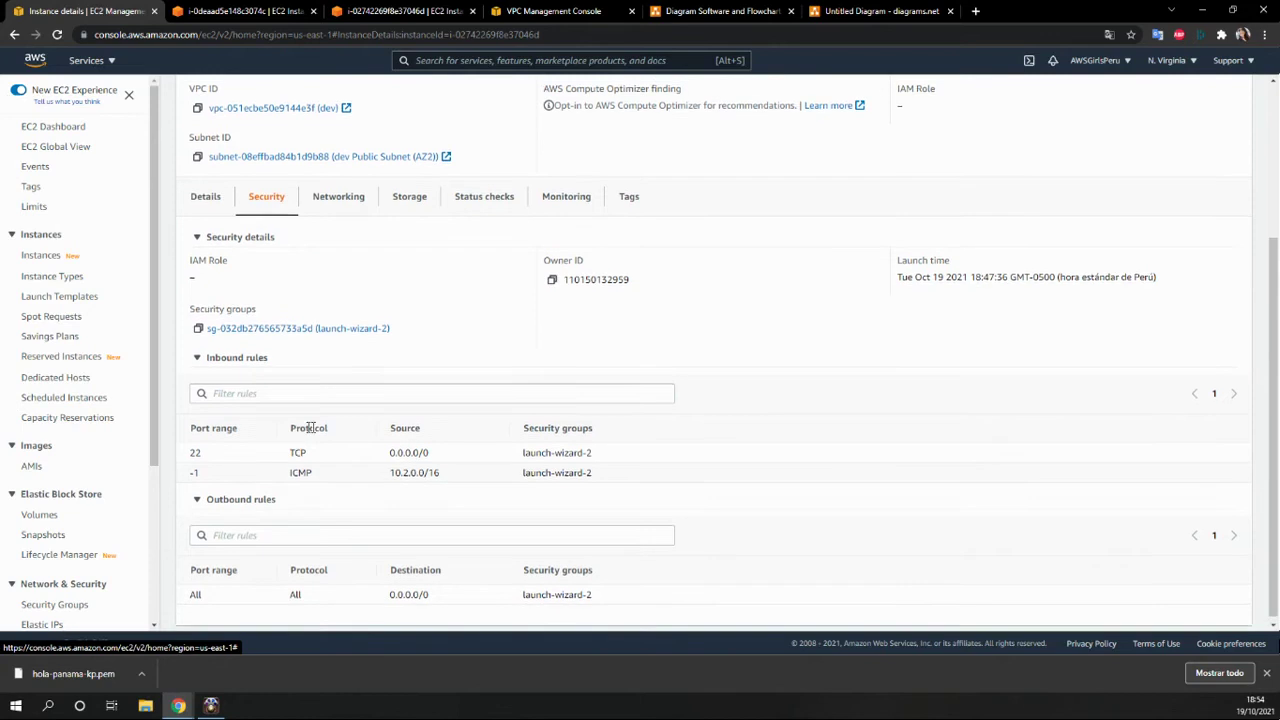
pyautogui.scroll(-1, 444, 478)
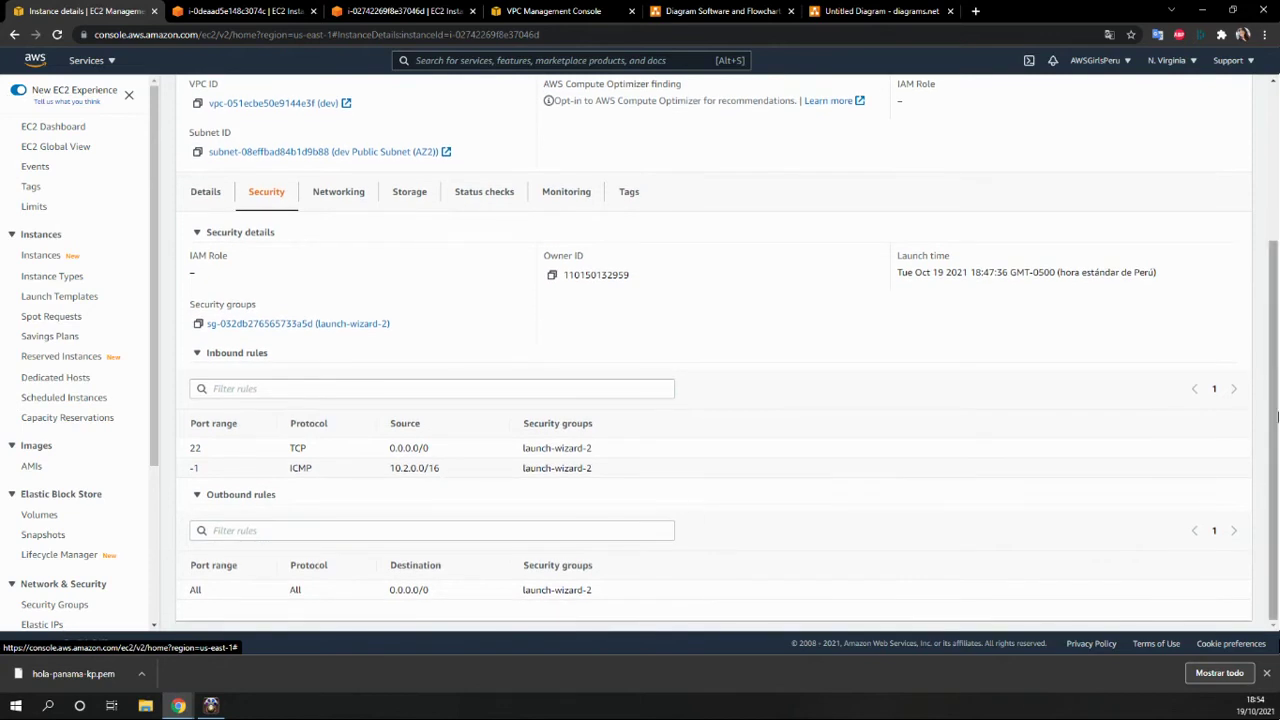
pyautogui.scroll(3, 277, 374)
pyautogui.scroll(1, 277, 374)
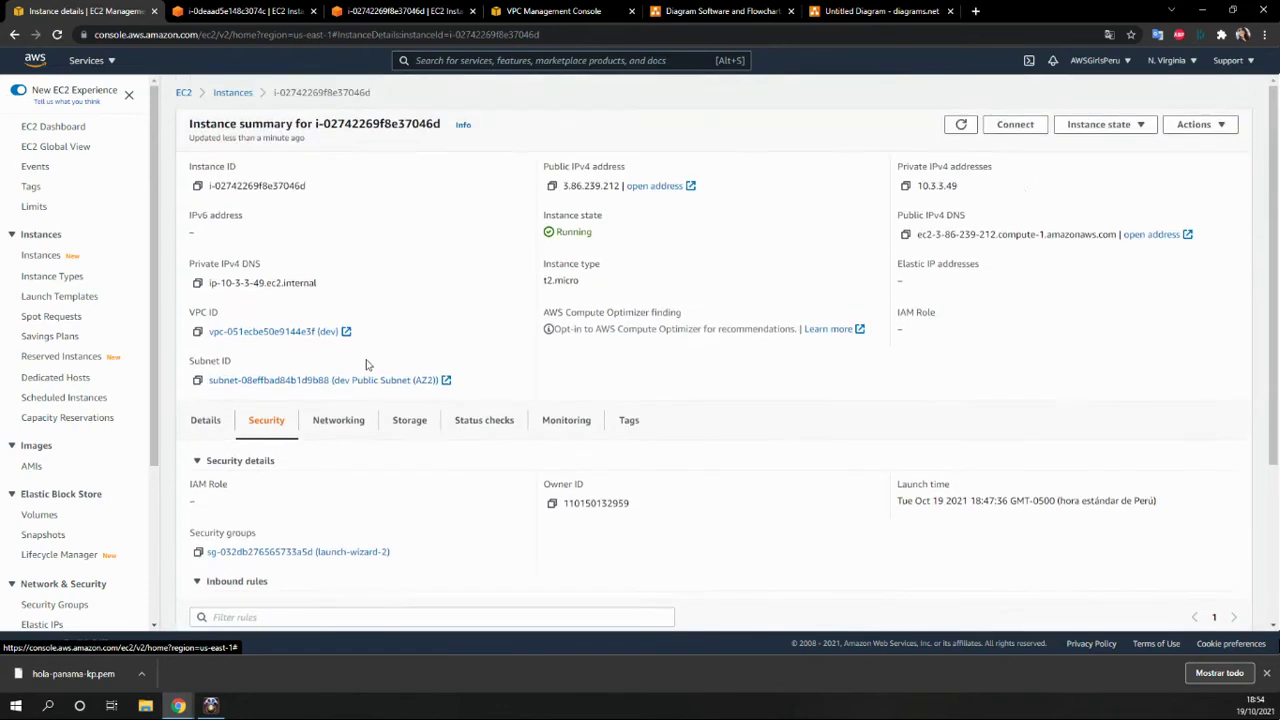
pyautogui.scroll(-1, 1114, 151)
pyautogui.scroll(1, 1082, 162)
pyautogui.scroll(-1, 626, 363)
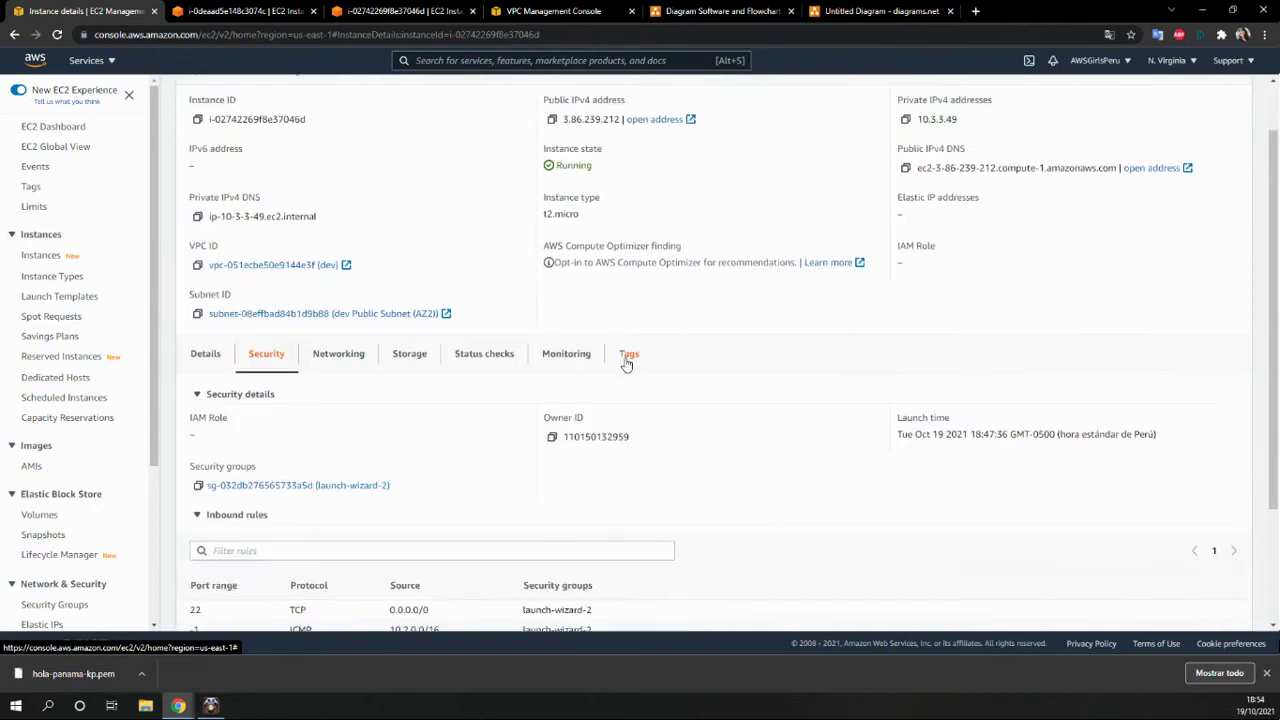
pyautogui.scroll(1, 626, 363)
pyautogui.scroll(-4, 311, 500)
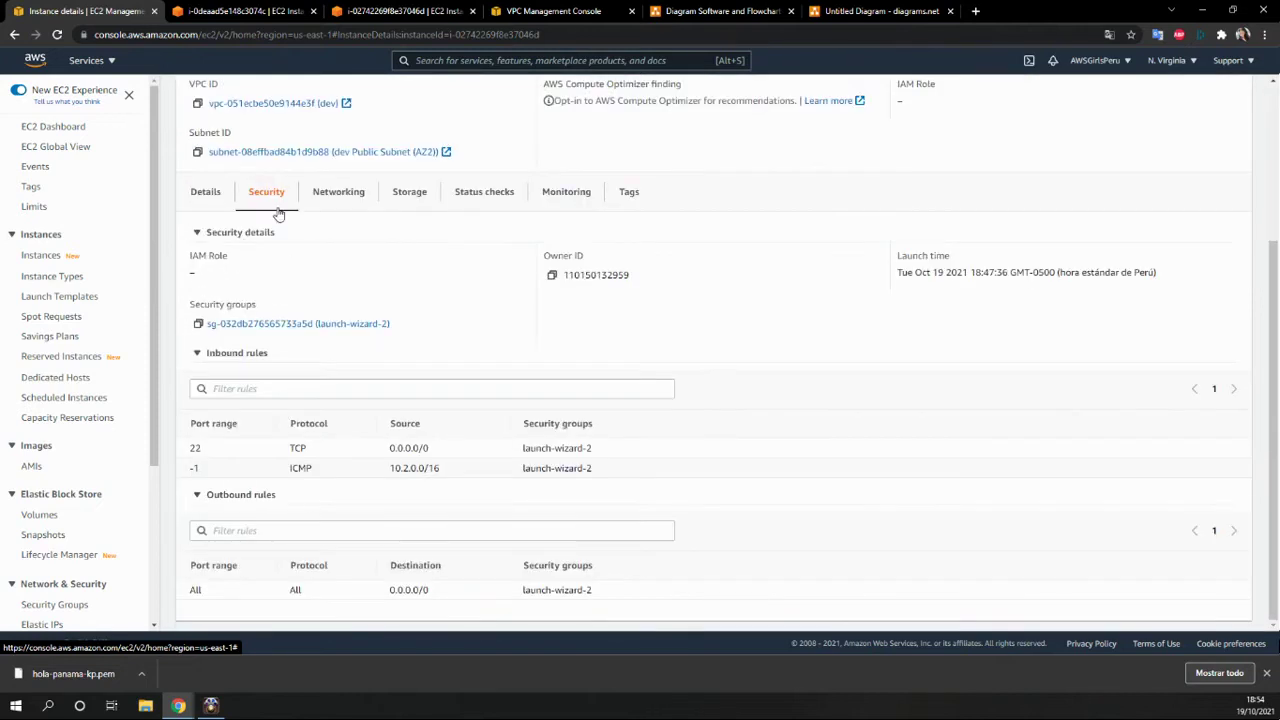
# Step: Open the dev instance's launch-wizard-2 security group in a separate browser tab
pyautogui.rightClick(258, 325)
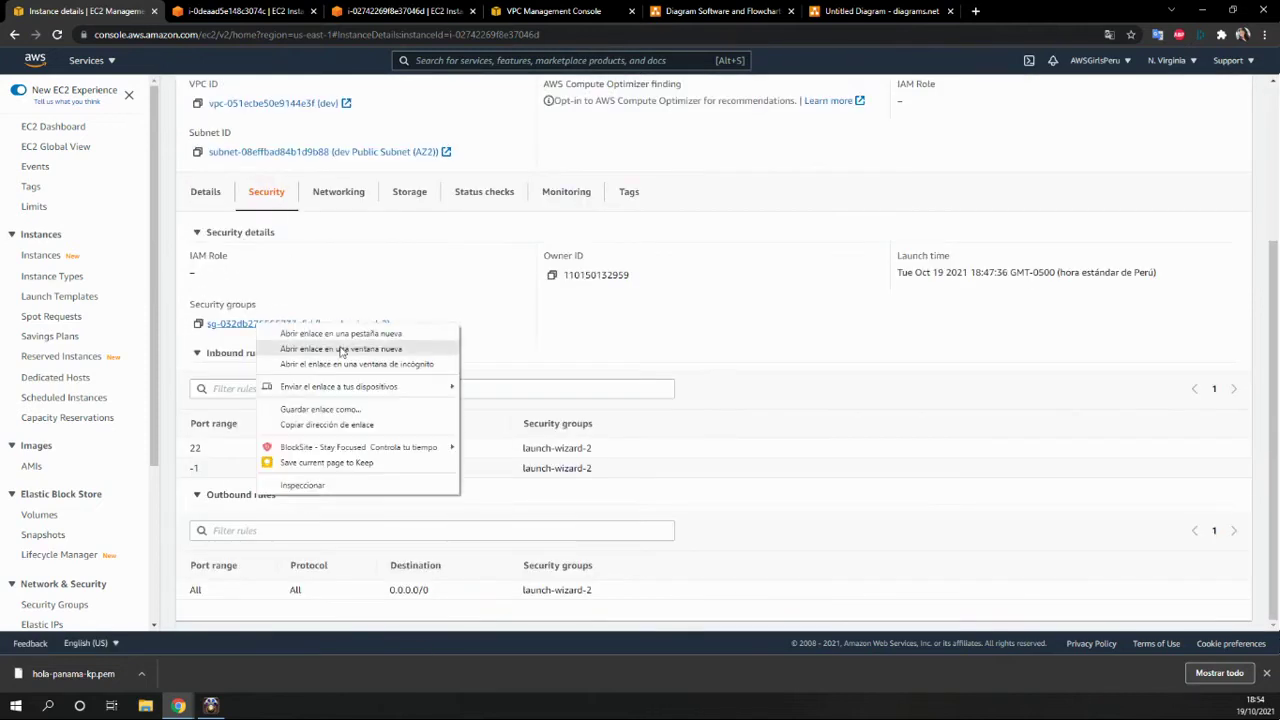
pyautogui.click(305, 334)
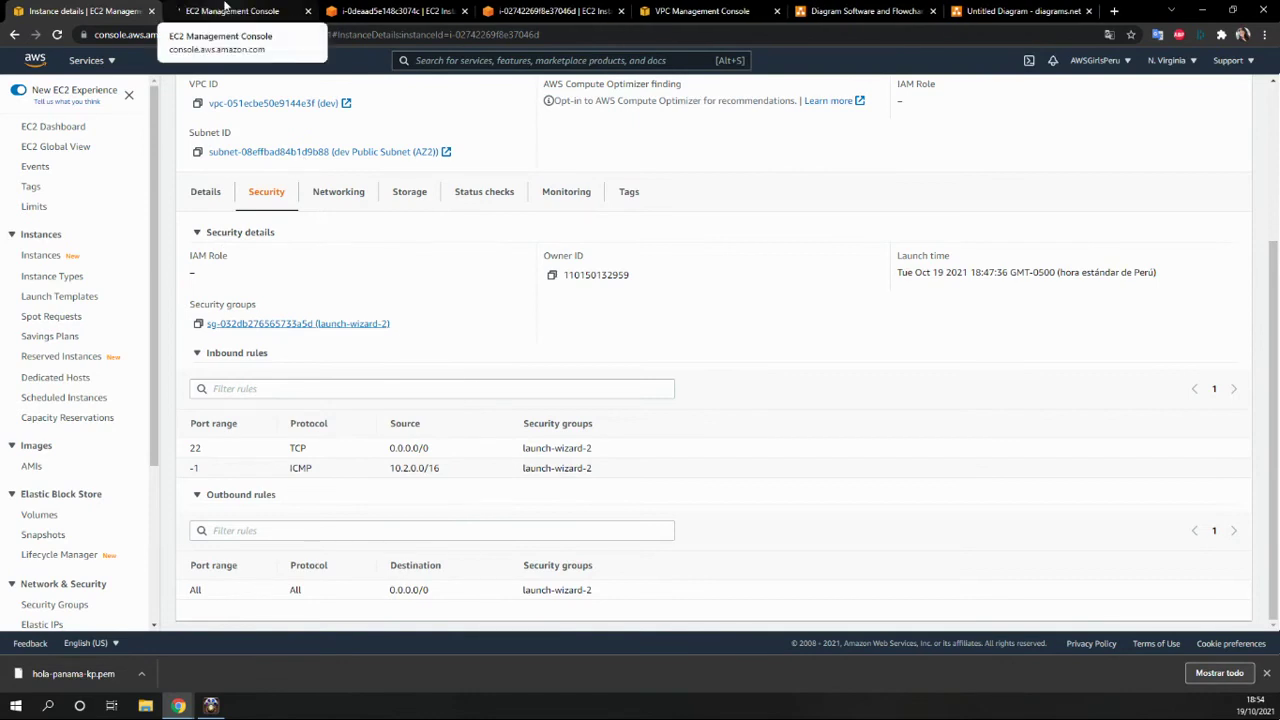
pyautogui.click(226, 10)
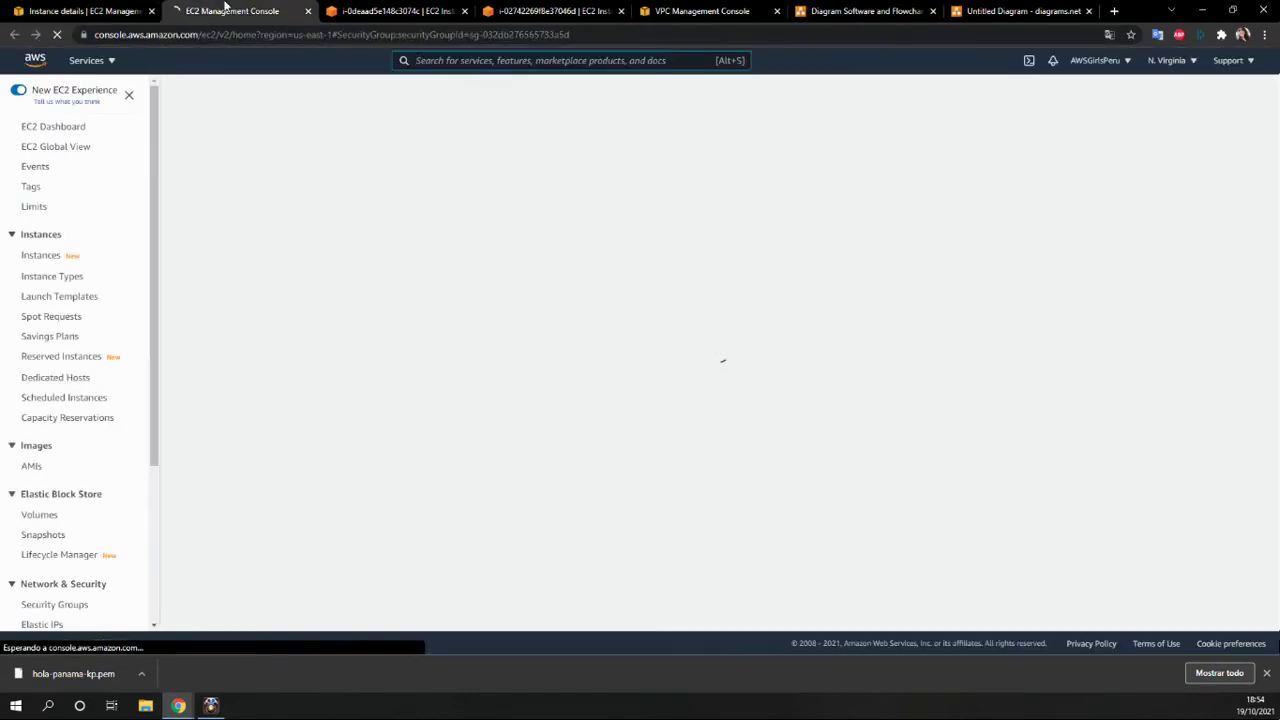
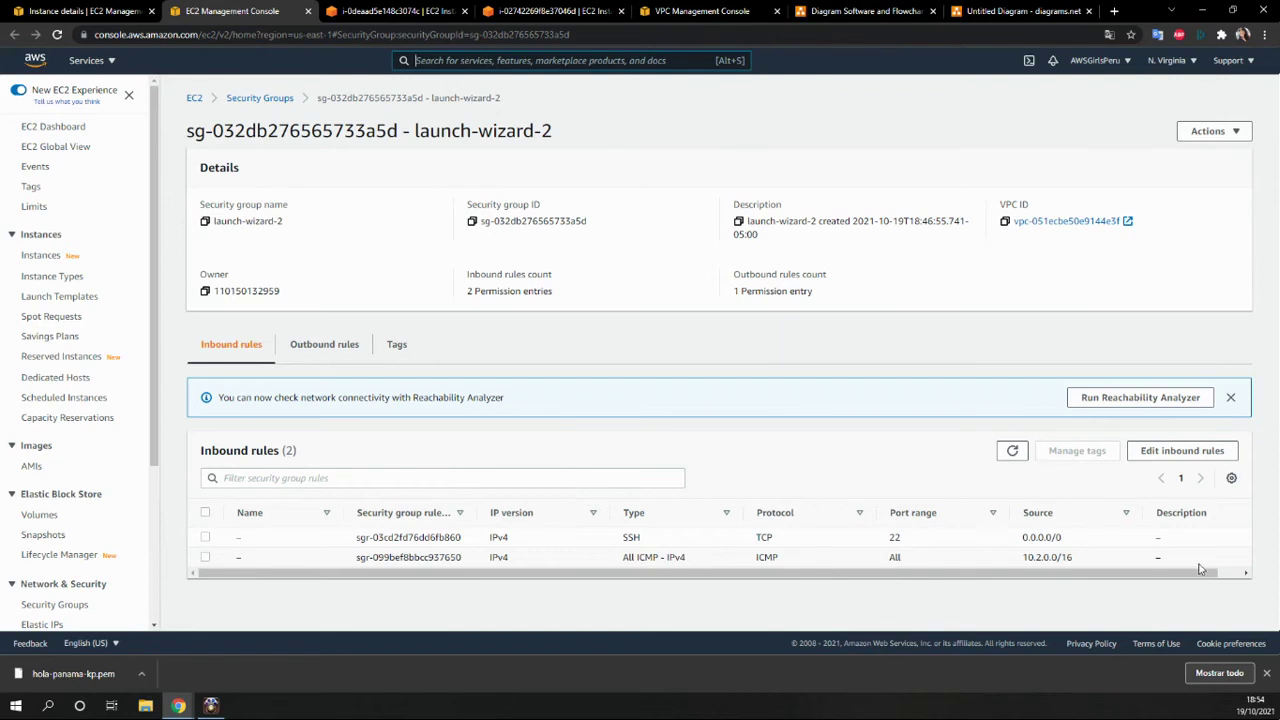
# Step: Add a Custom ICMP - IPv4 inbound rule covering all ICMP protocols to the launch-wizard-2 security group
pyautogui.click(1160, 455)
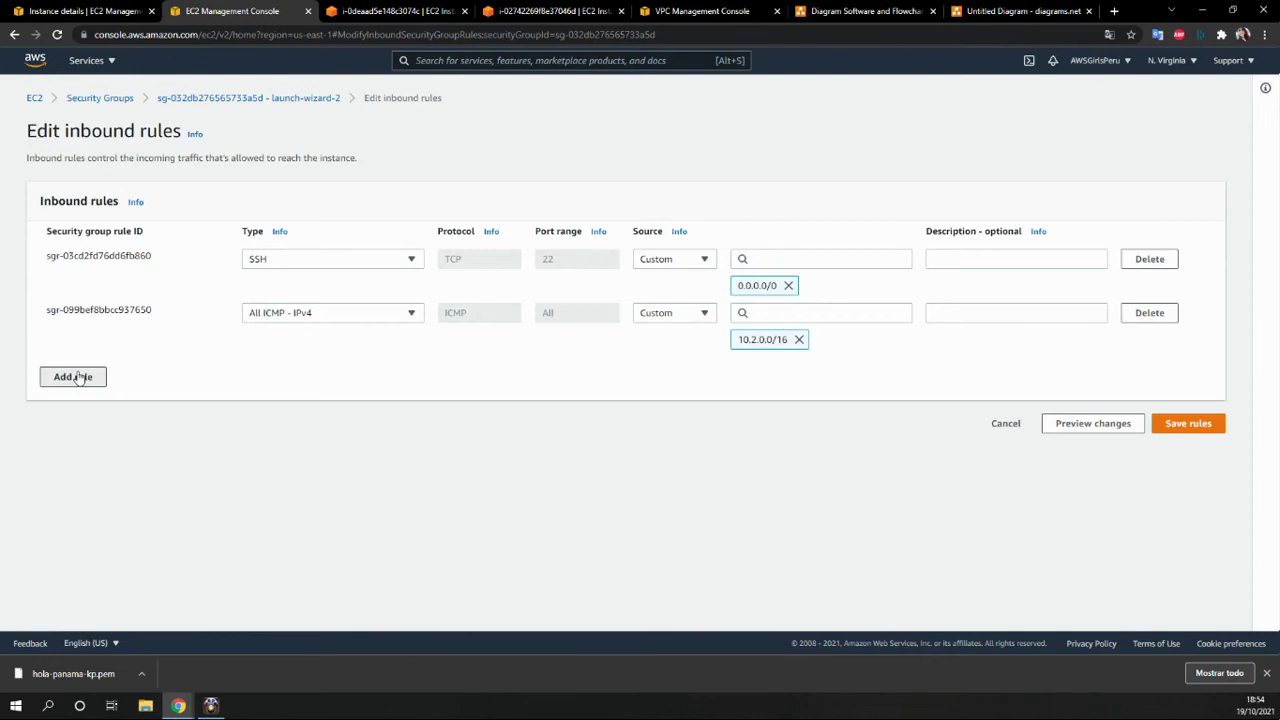
pyautogui.click(73, 377)
pyautogui.click(294, 369)
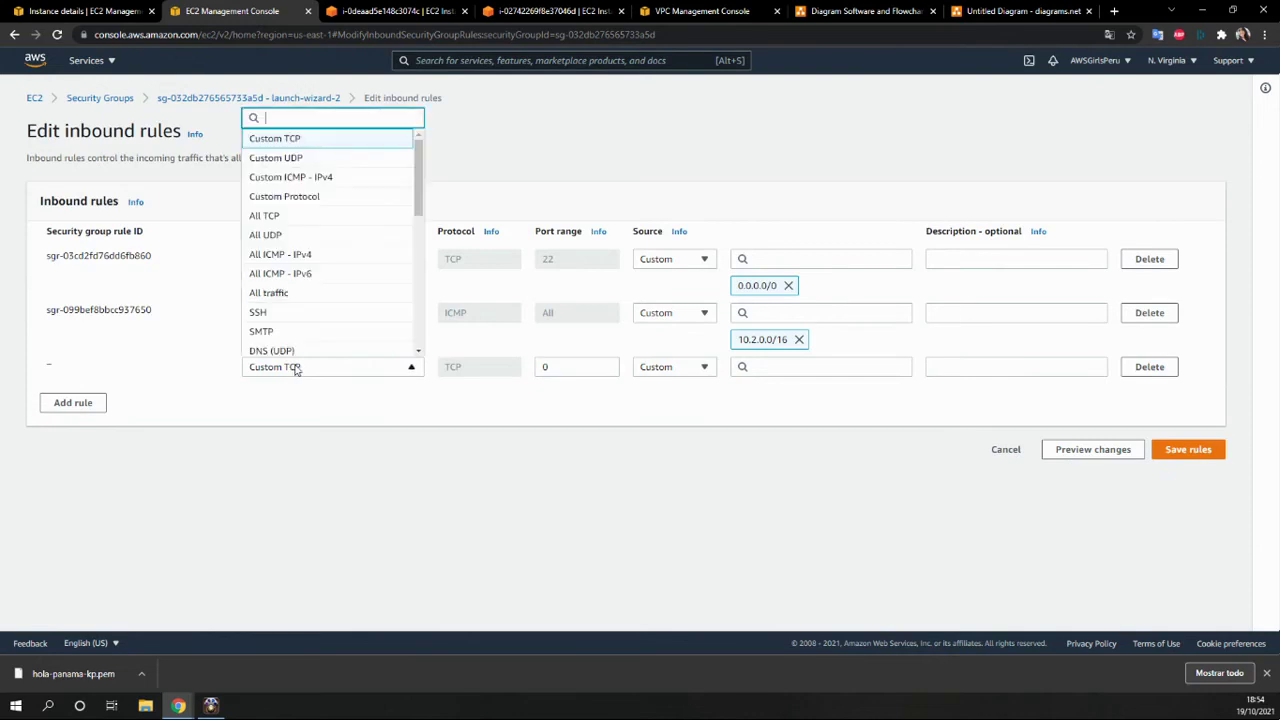
pyautogui.click(300, 178)
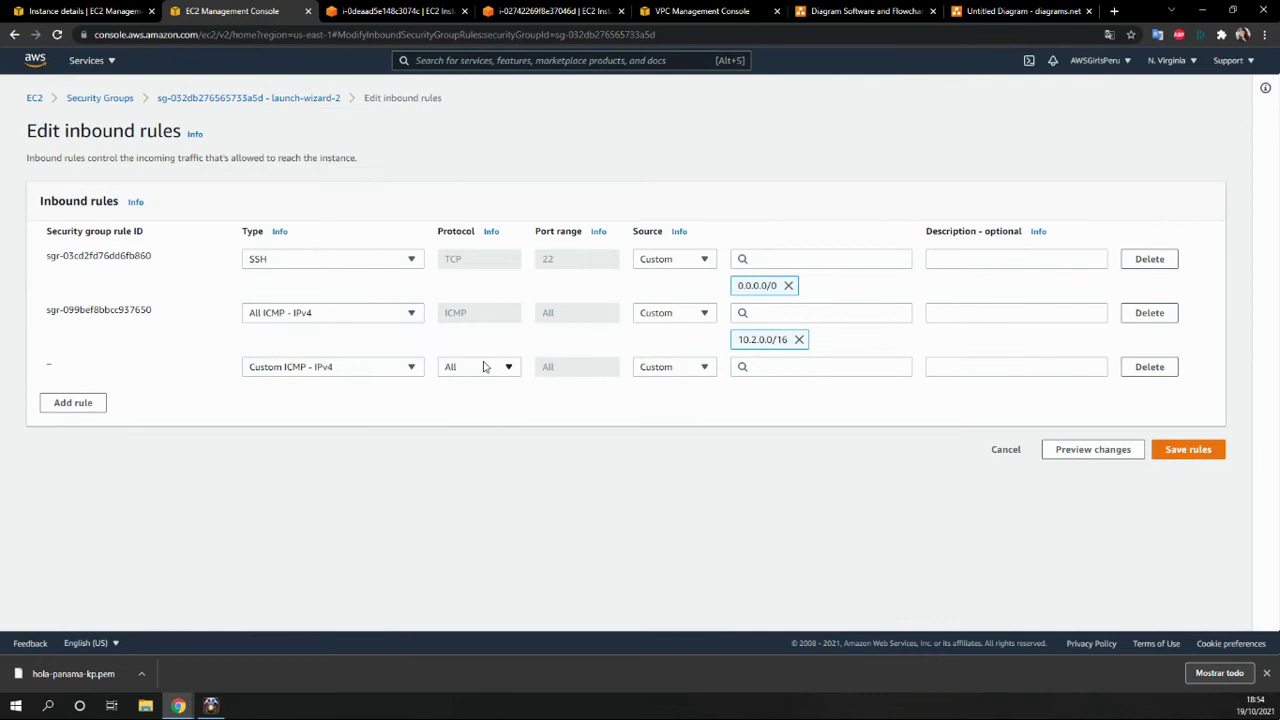
pyautogui.click(783, 366)
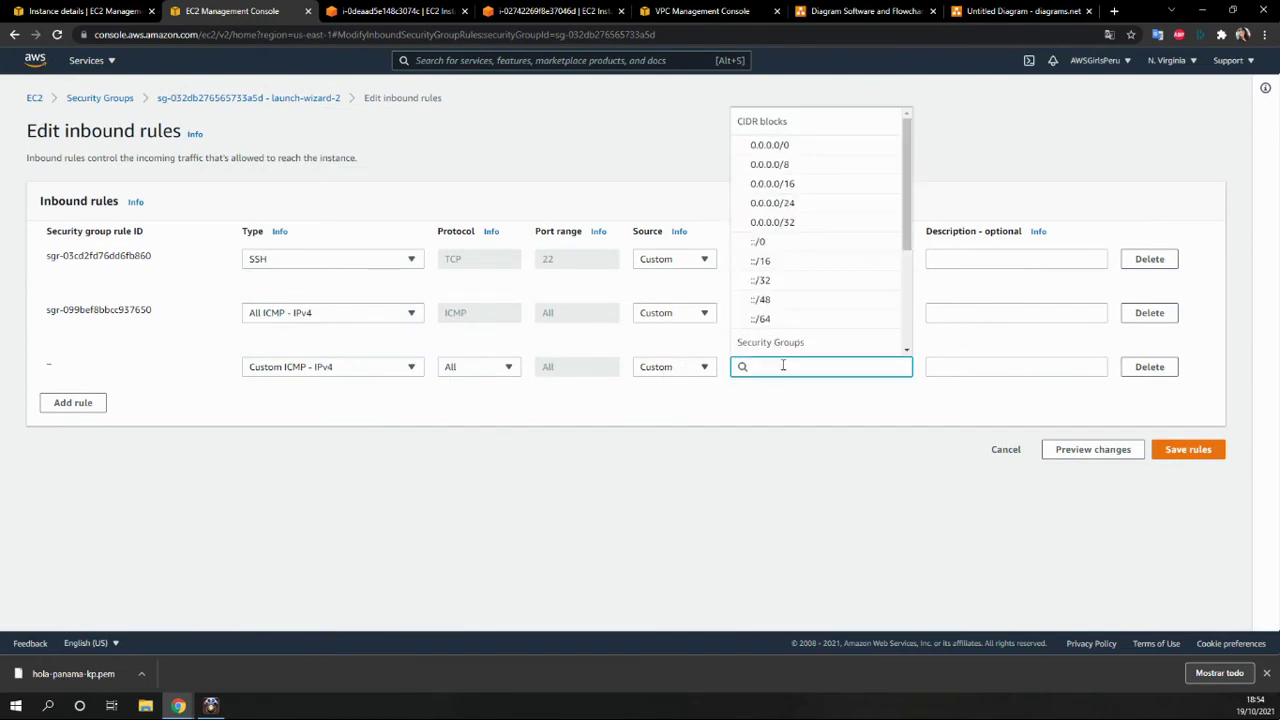
pyautogui.click(770, 145)
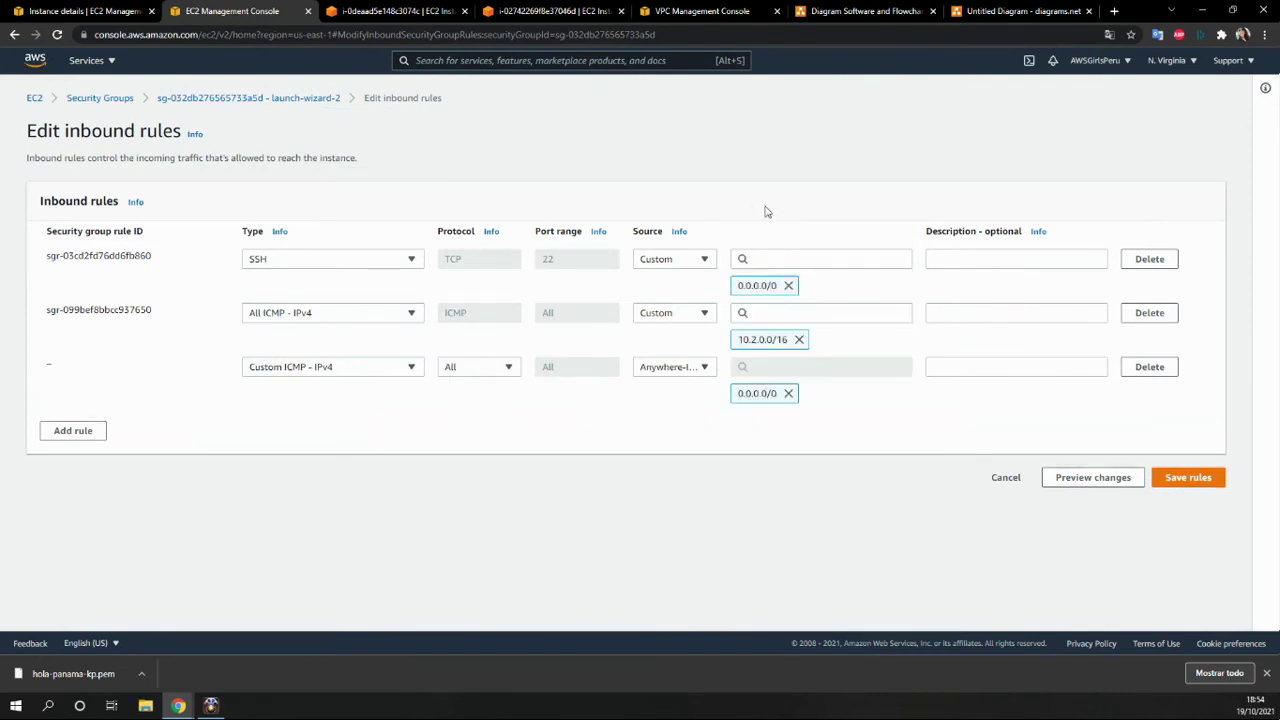
pyautogui.click(788, 394)
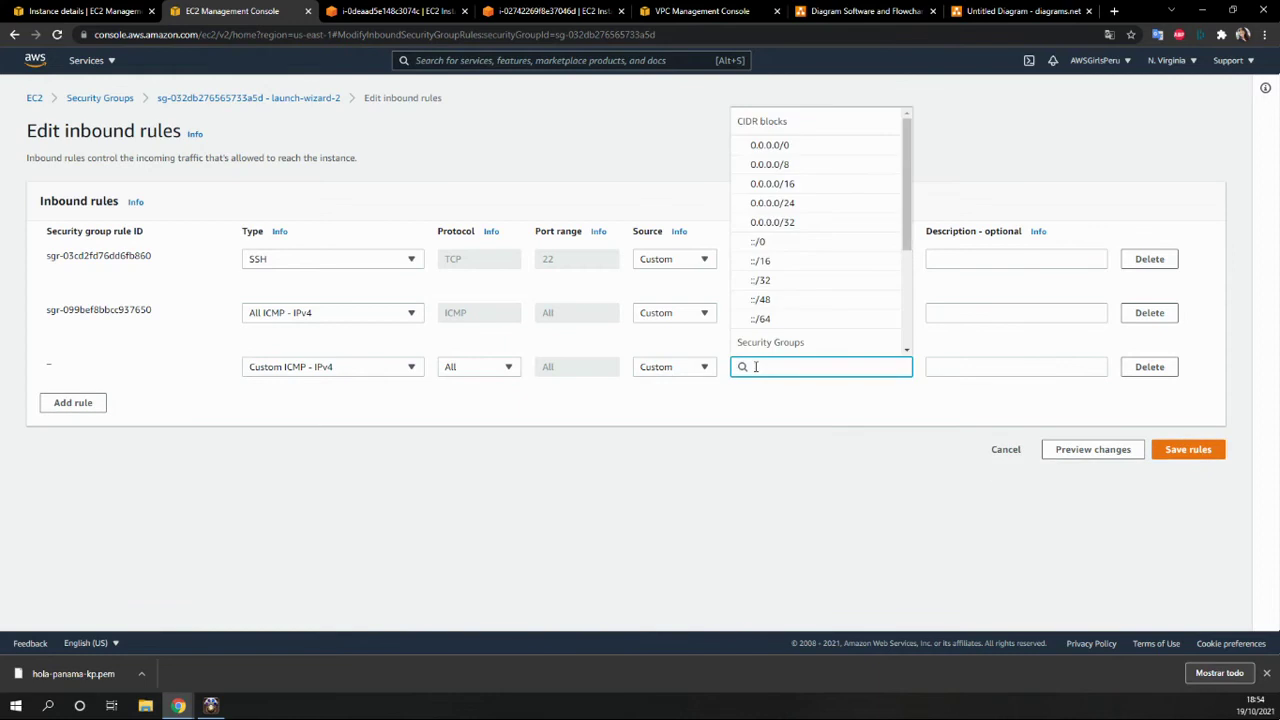
# Step: Set the new ICMP rule's source to the 10.3.0.0/16 CIDR block and save the inbound rules
pyautogui.write('10.3')
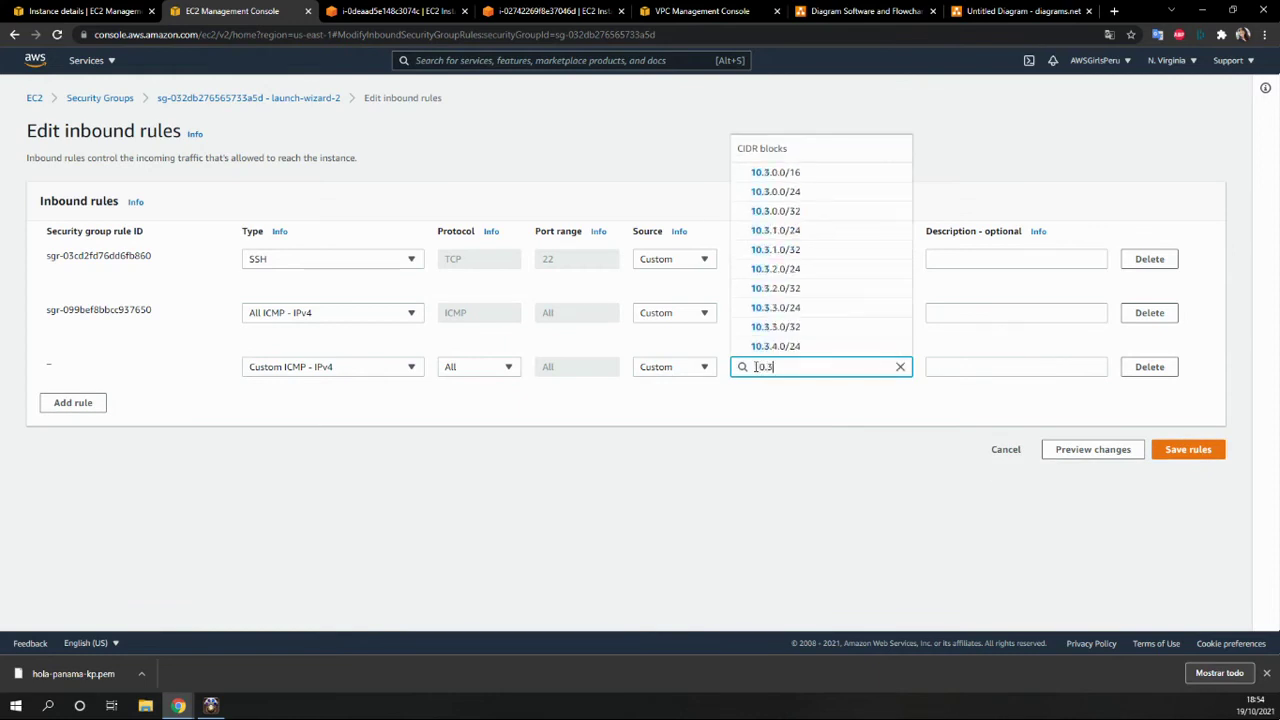
pyautogui.write('.0.0')
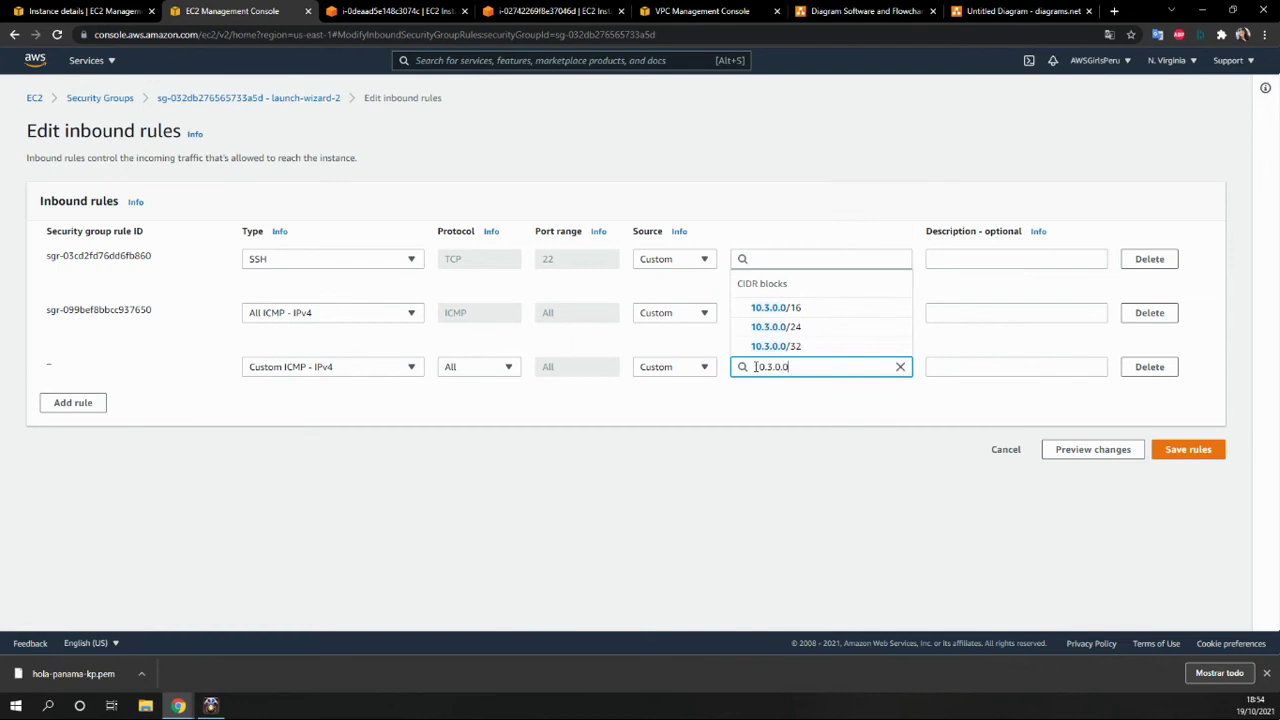
pyautogui.write('/16')
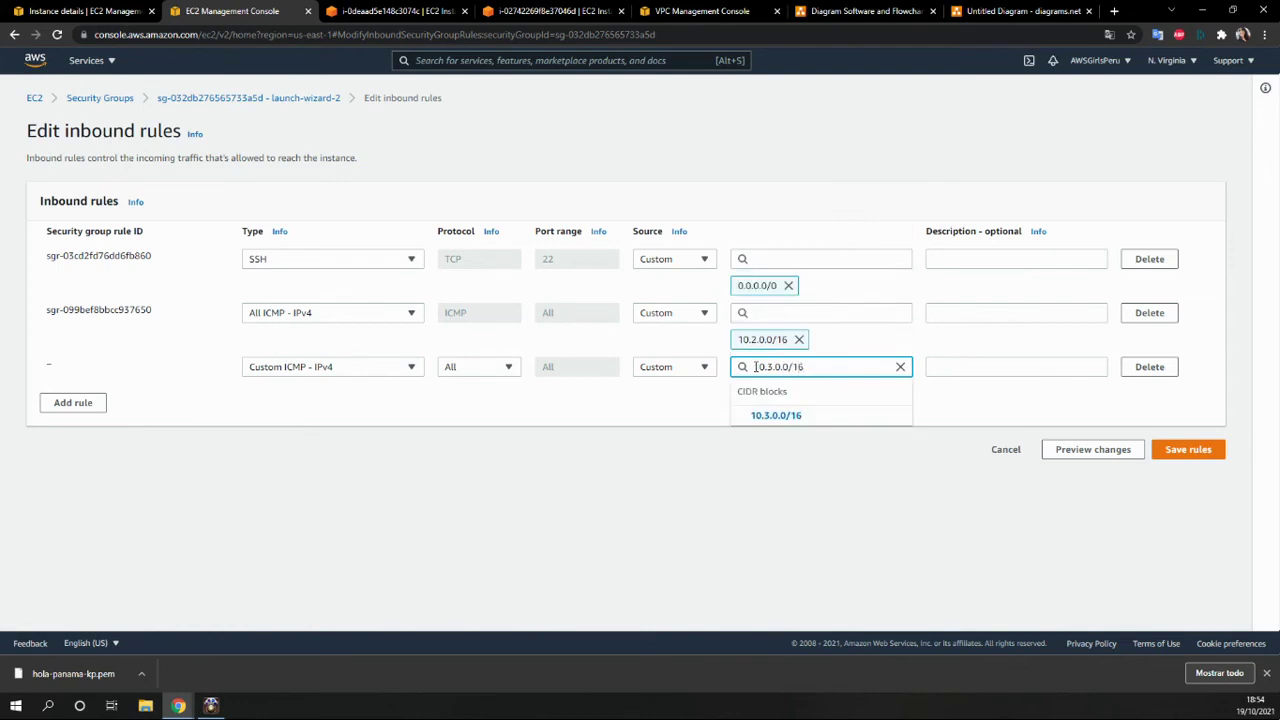
pyautogui.click(770, 415)
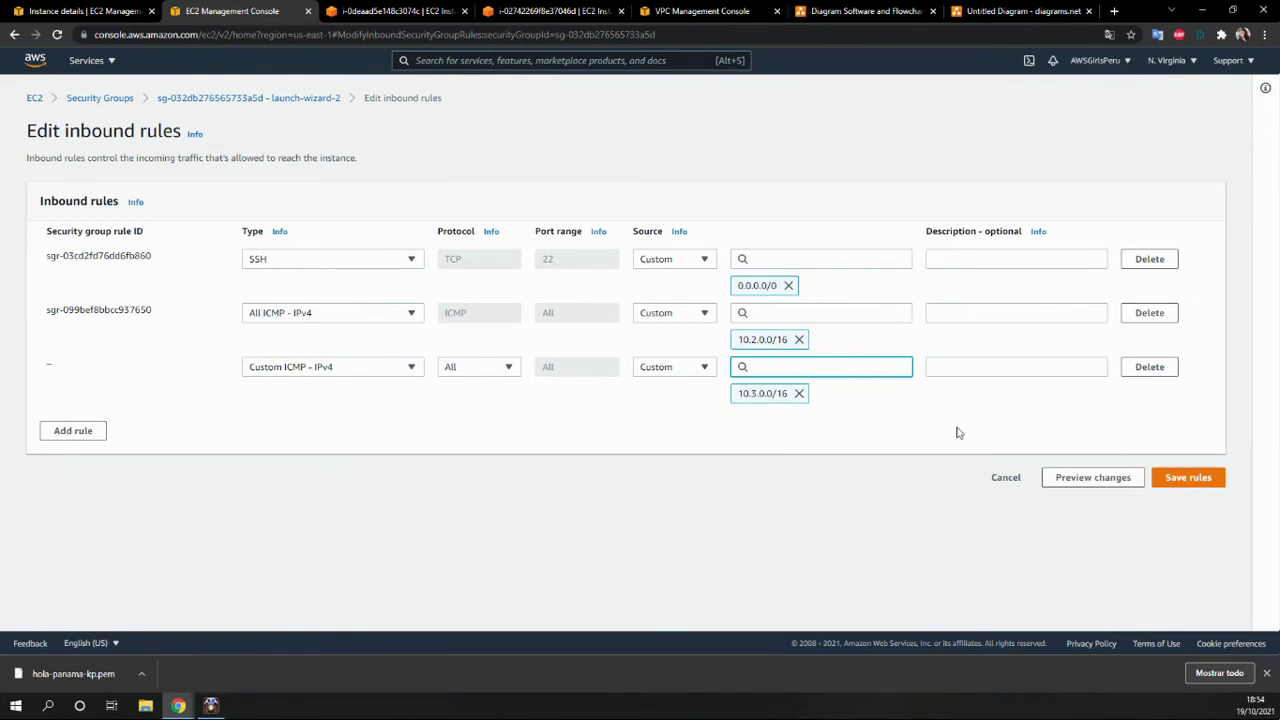
pyautogui.click(1205, 482)
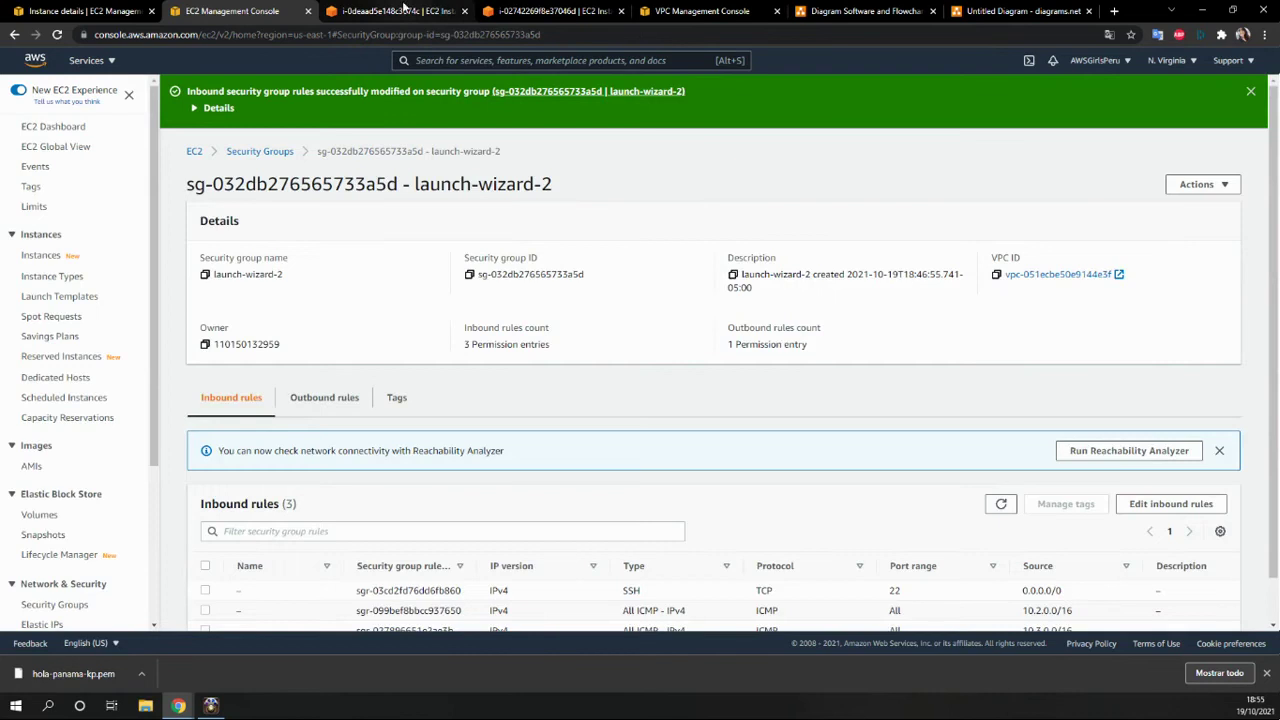
# Step: Stop the running ping in the prood instance's terminal and ping 10.3.3.49 again
pyautogui.click(399, 11)
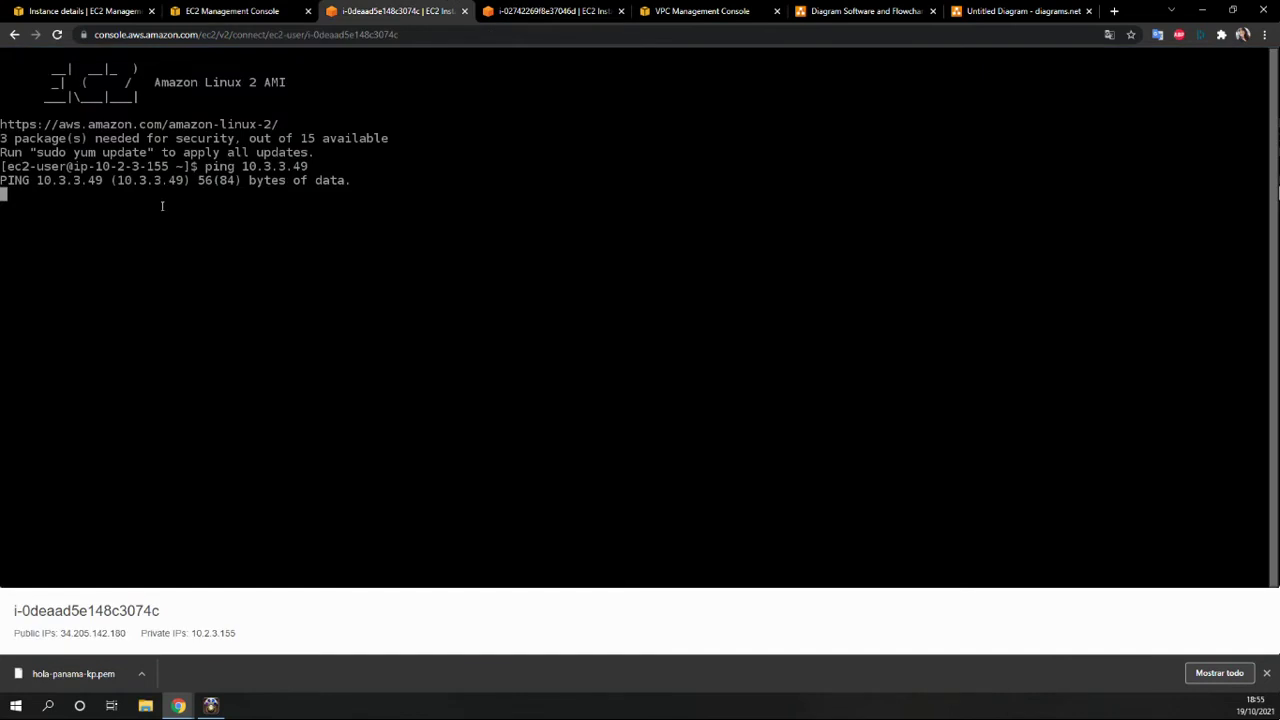
pyautogui.hotkey('ctrl', 'c')
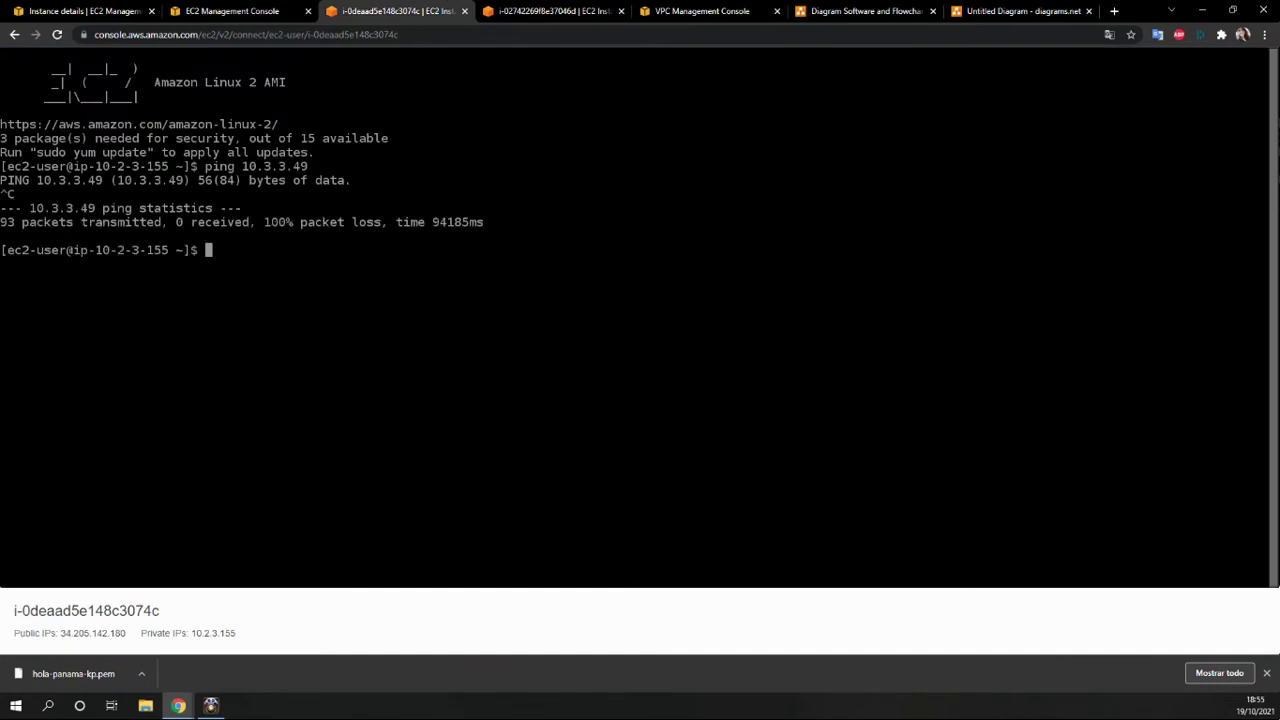
pyautogui.press('Up')
pyautogui.press('Return')
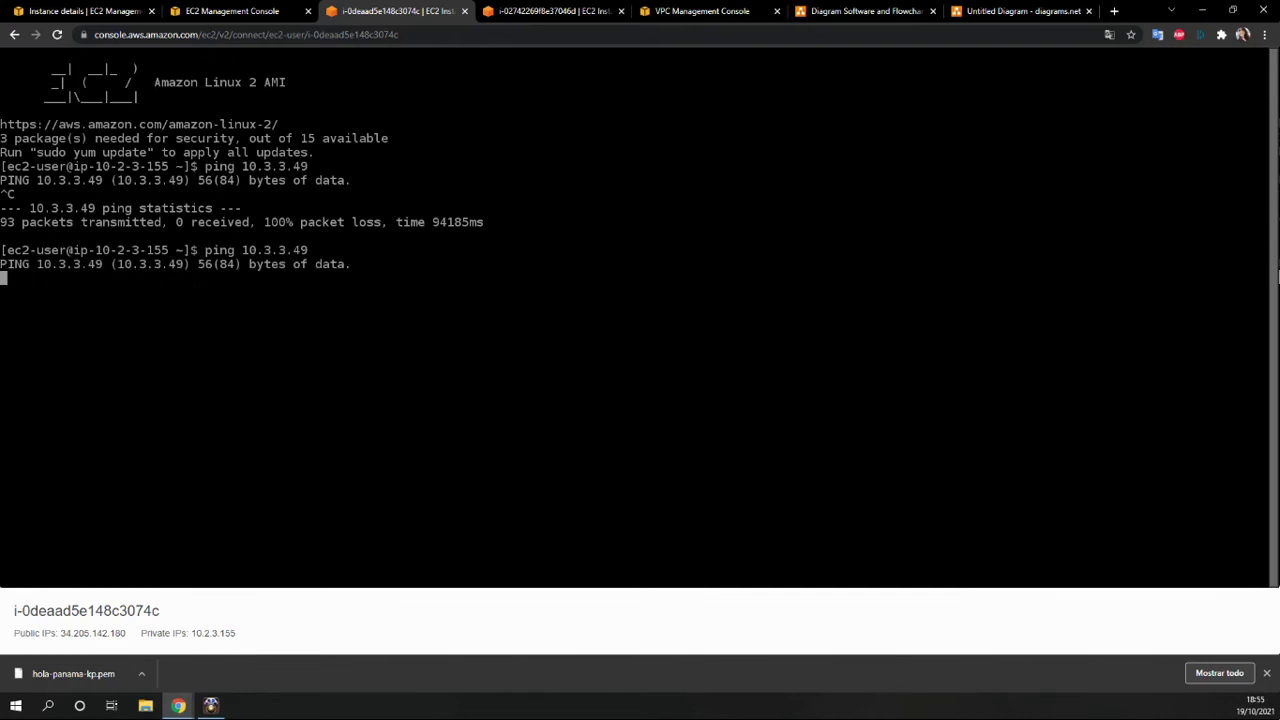
# Step: Stop the ping to 10.3.3.49, and run a brief ping to 10.2.0.0 from the terminal of instance i-02742269f8e37046d
pyautogui.press('Return')
pyautogui.hotkey('ctrl', 'c')
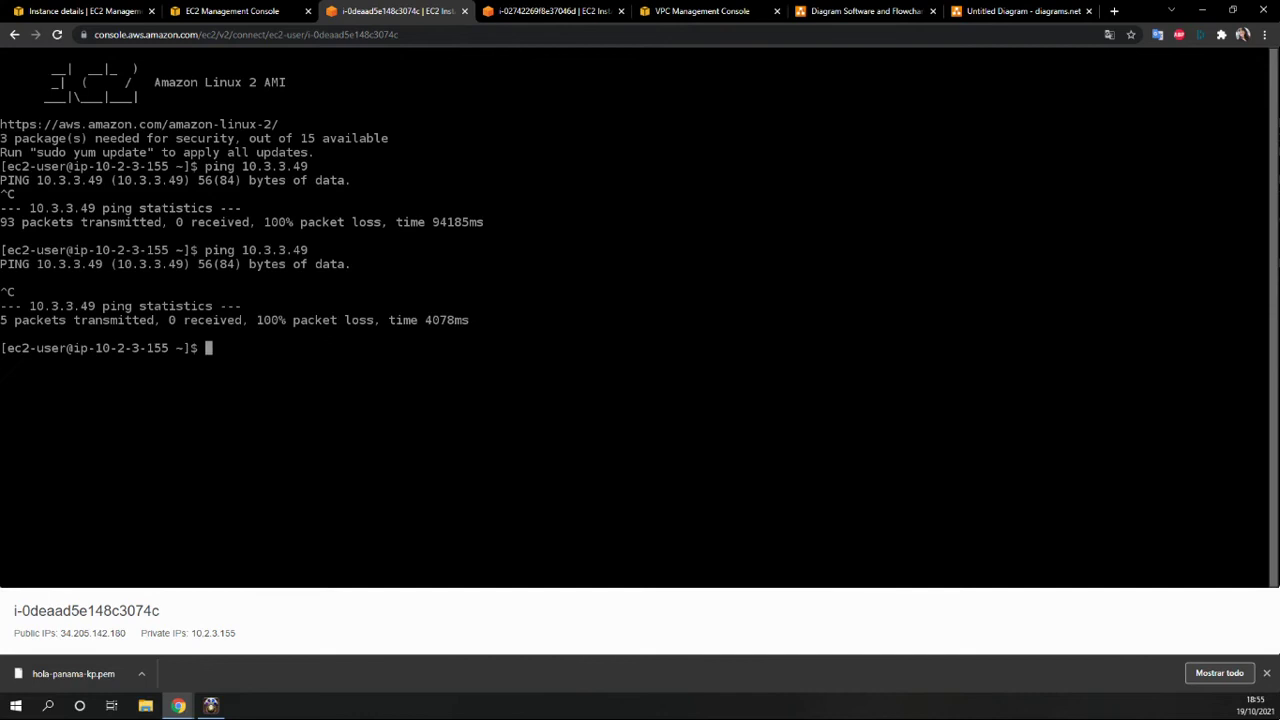
pyautogui.click(232, 12)
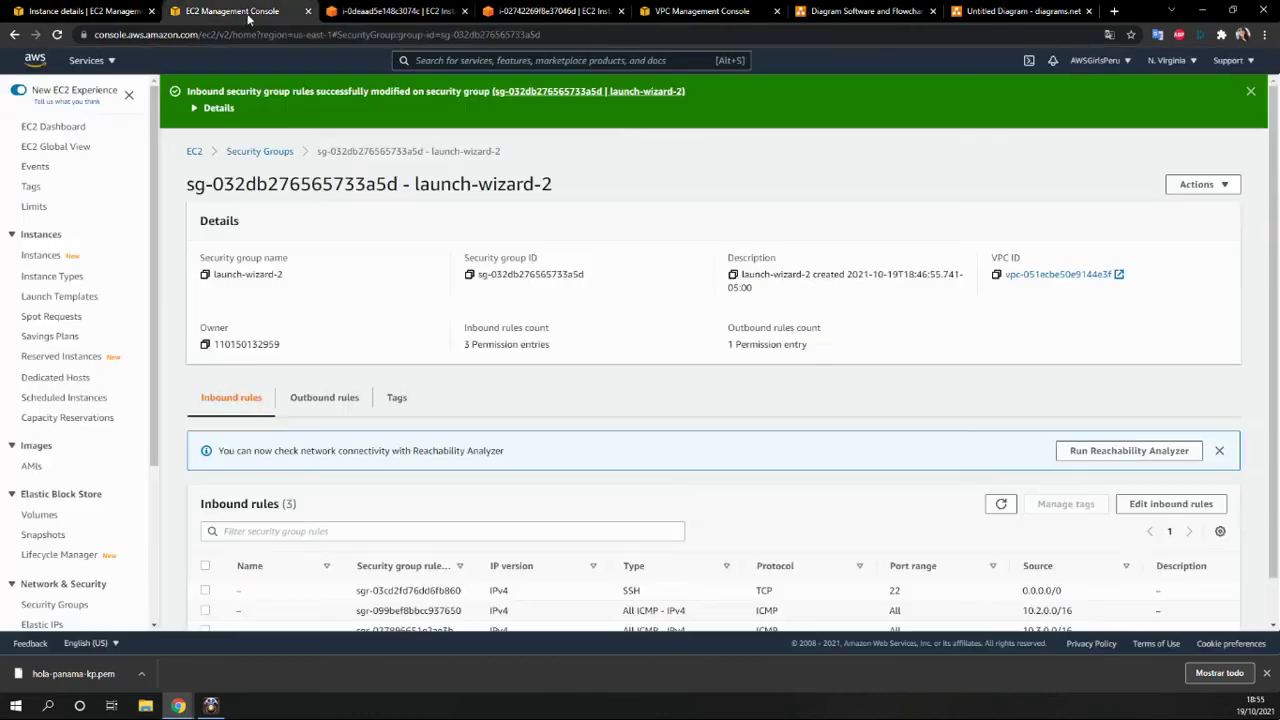
pyautogui.click(357, 14)
pyautogui.click(510, 11)
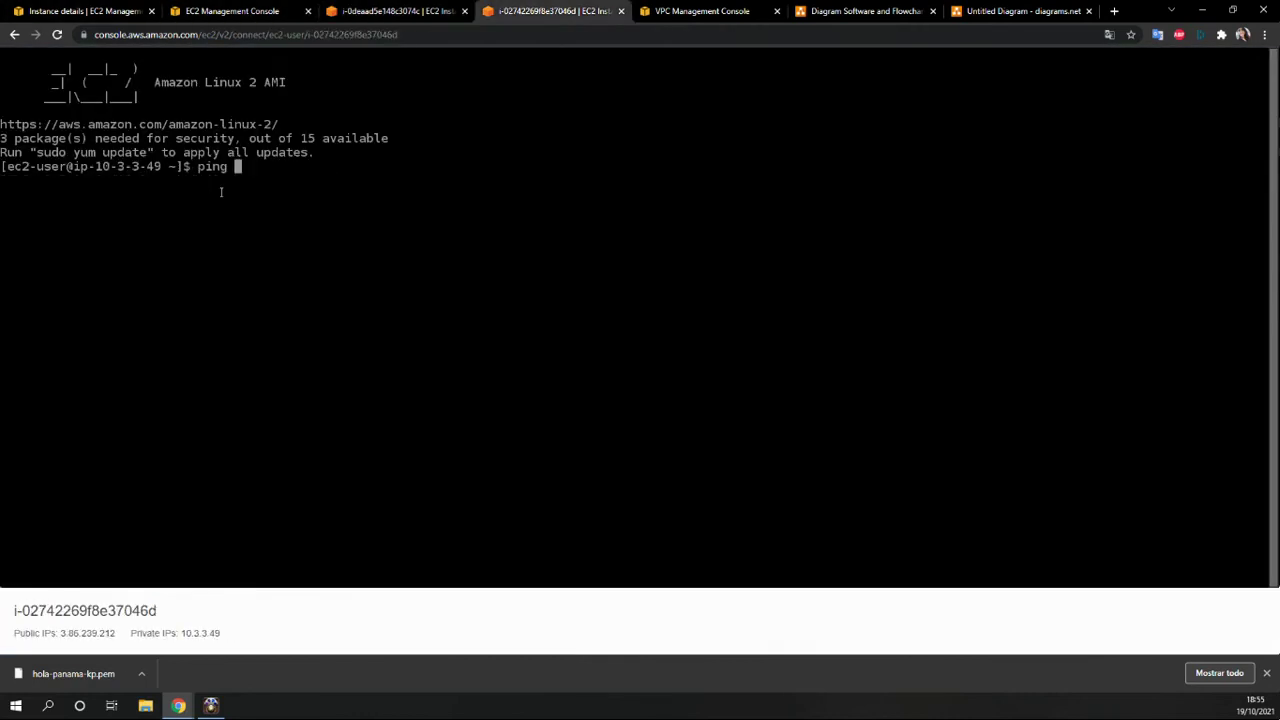
pyautogui.write('10.2.0.0')
pyautogui.press('Return')
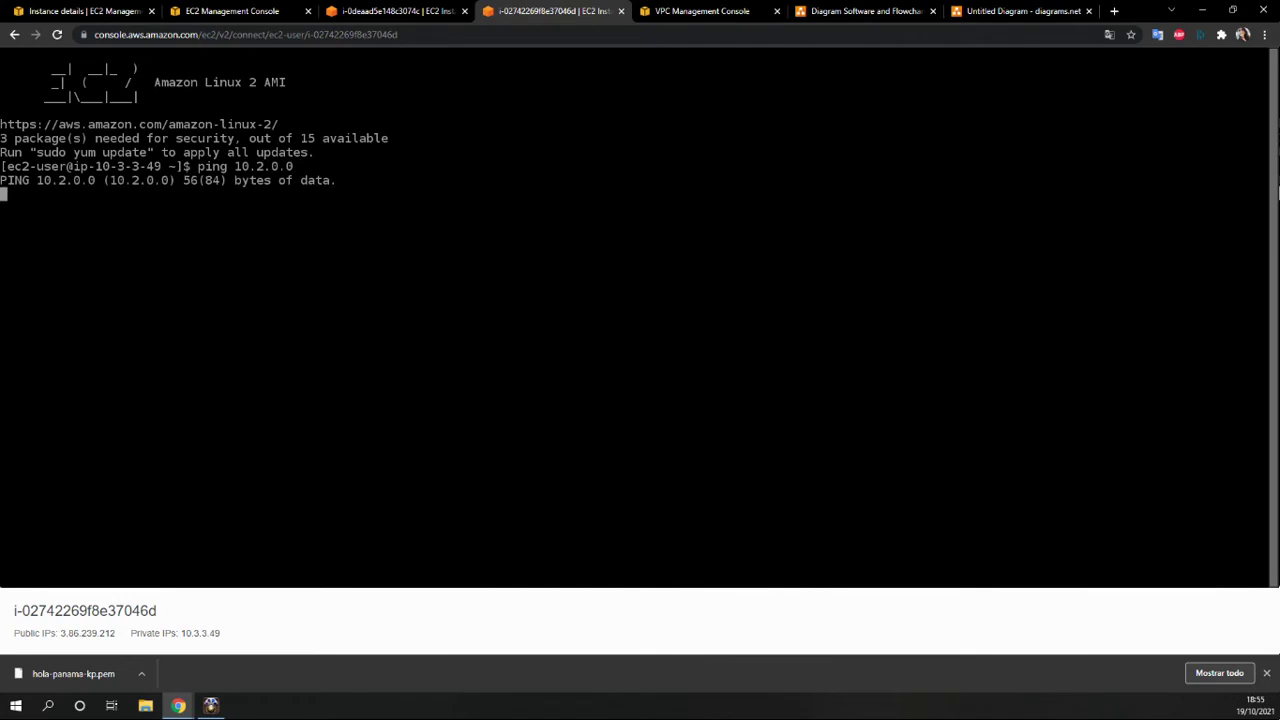
pyautogui.hotkey('ctrl', 'c')
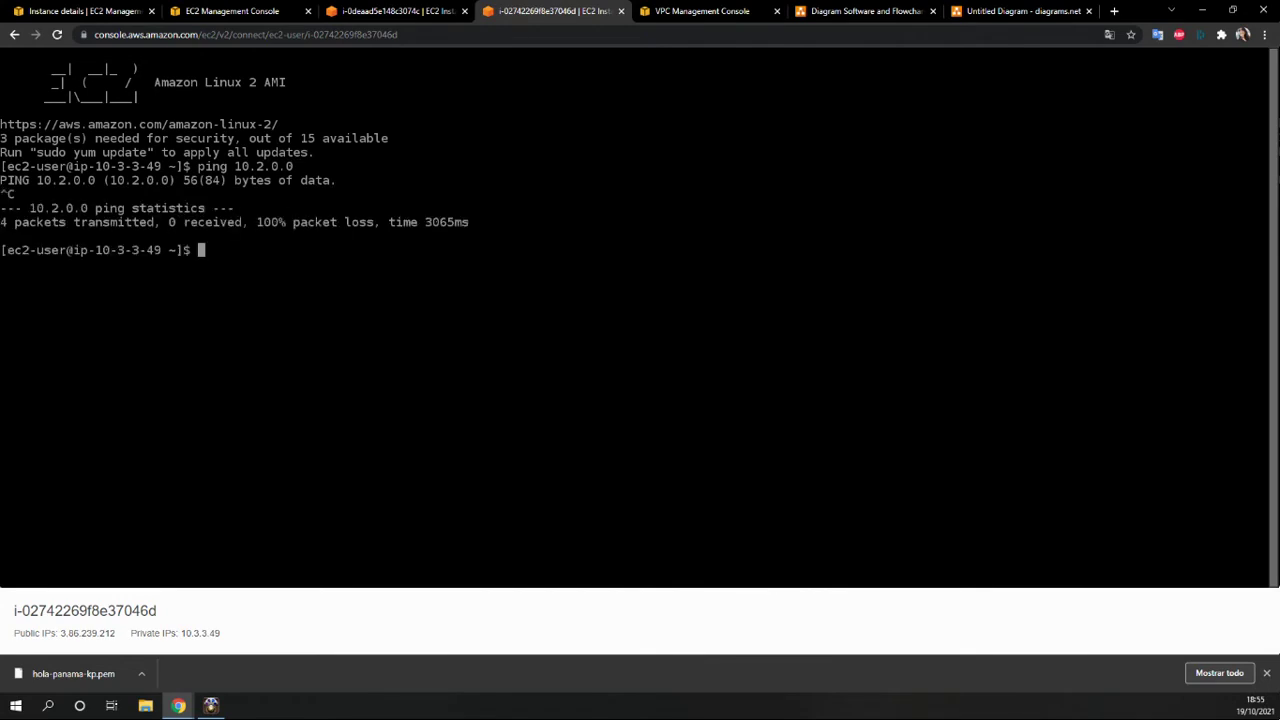
# Step: Find instance i-0deaad5e148c3074c among the running EC2 instances and copy its private IPv4 address
pyautogui.click(366, 10)
pyautogui.click(246, 10)
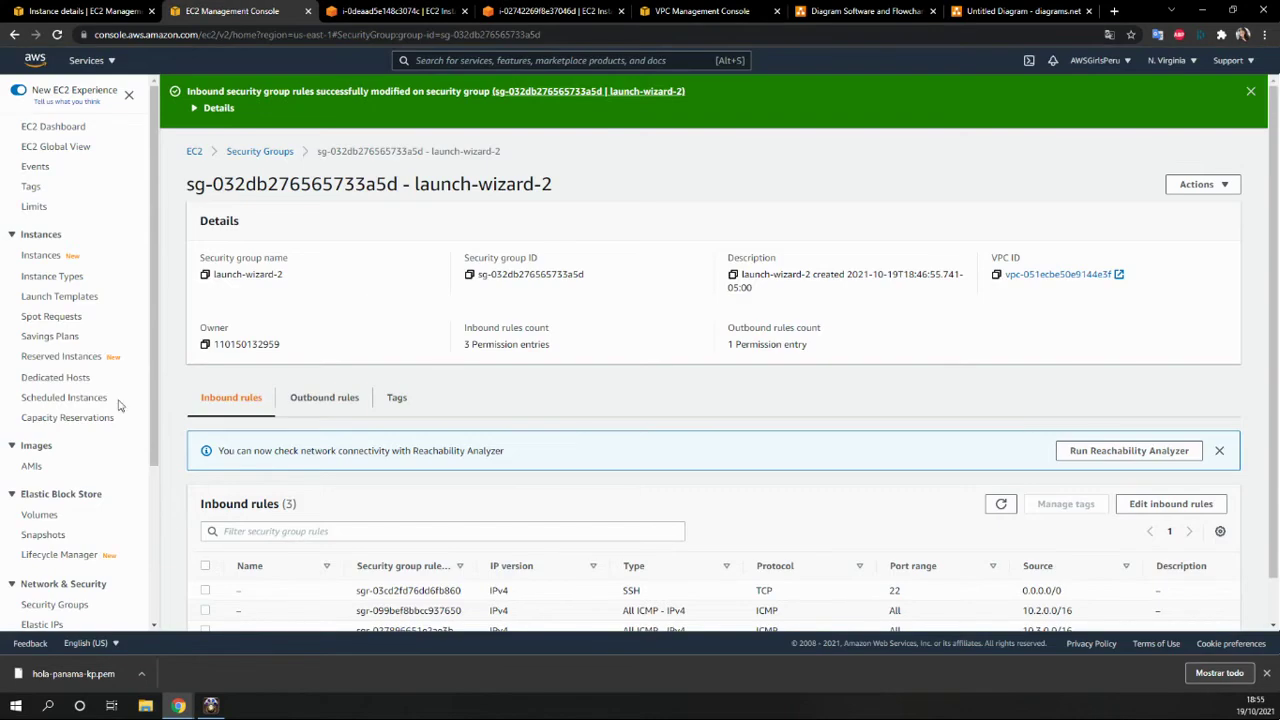
pyautogui.click(195, 153)
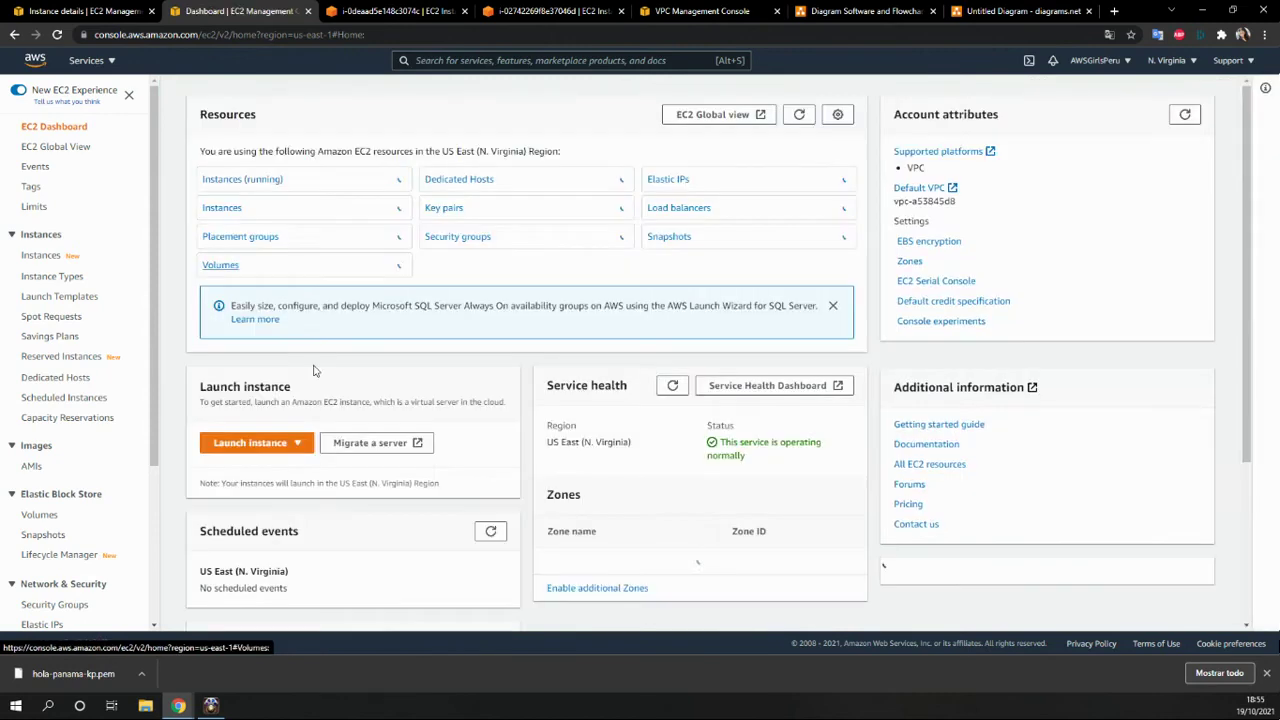
pyautogui.click(246, 180)
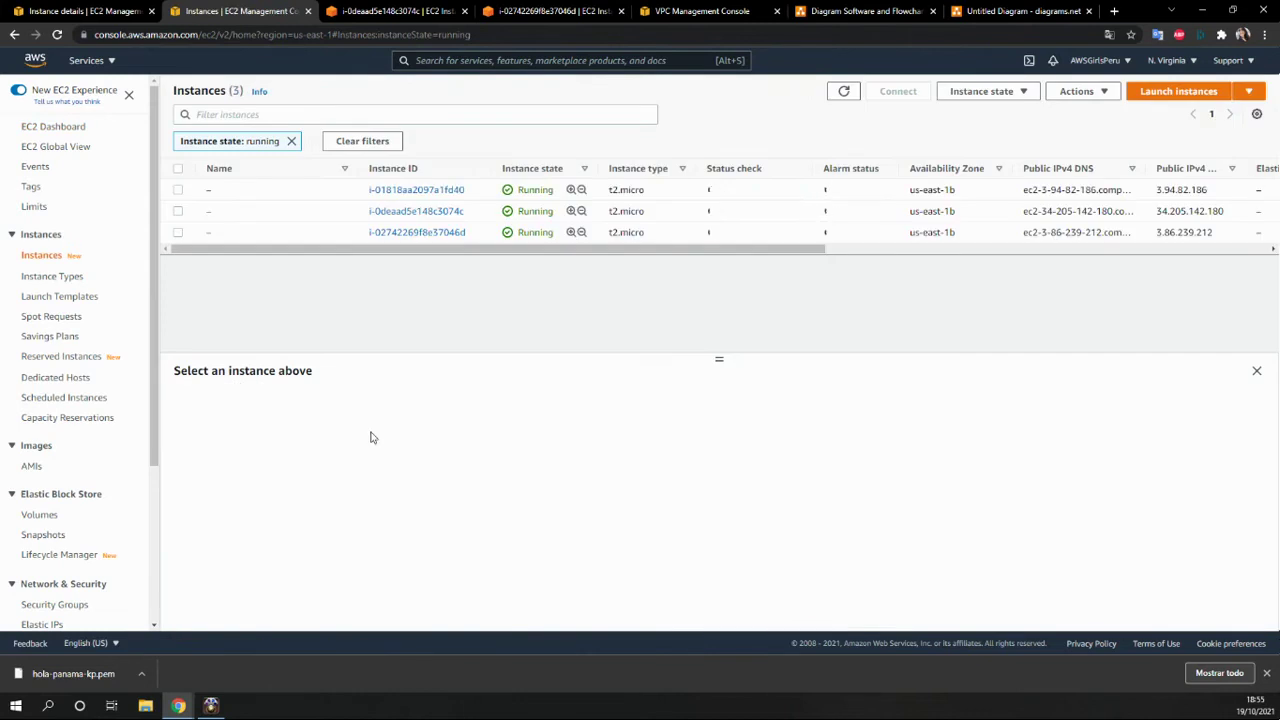
pyautogui.click(388, 195)
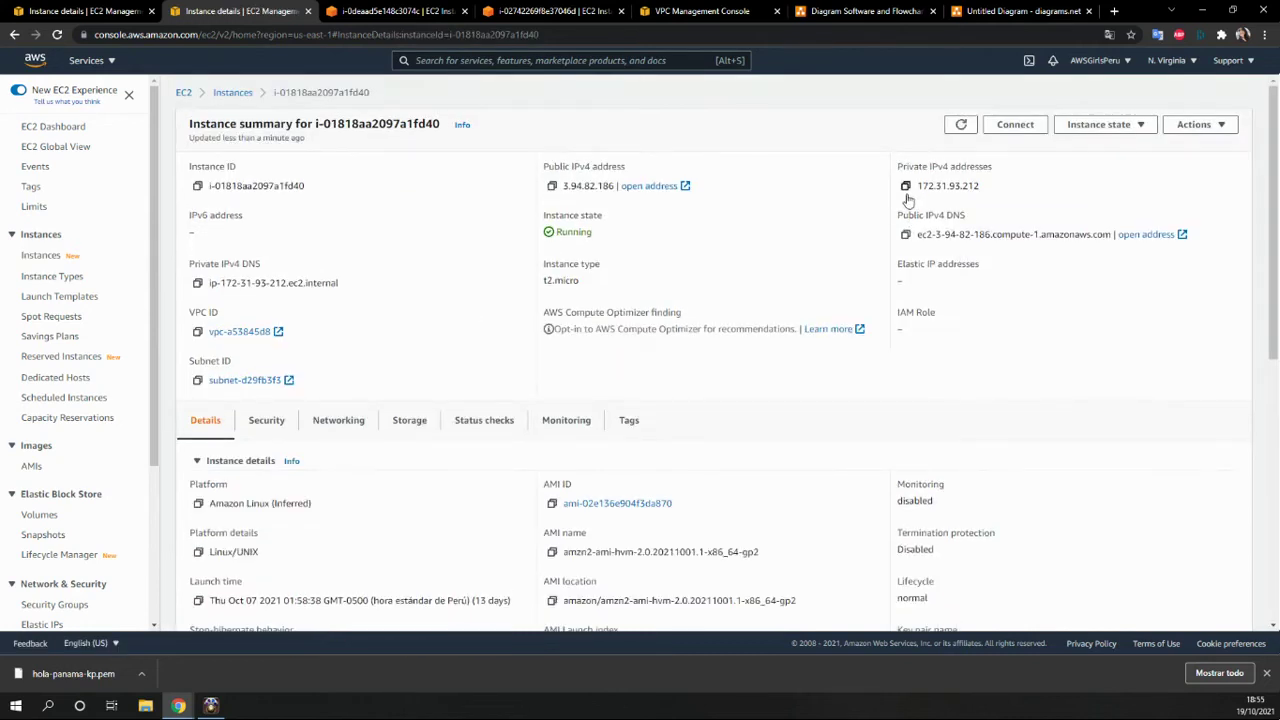
pyautogui.click(232, 92)
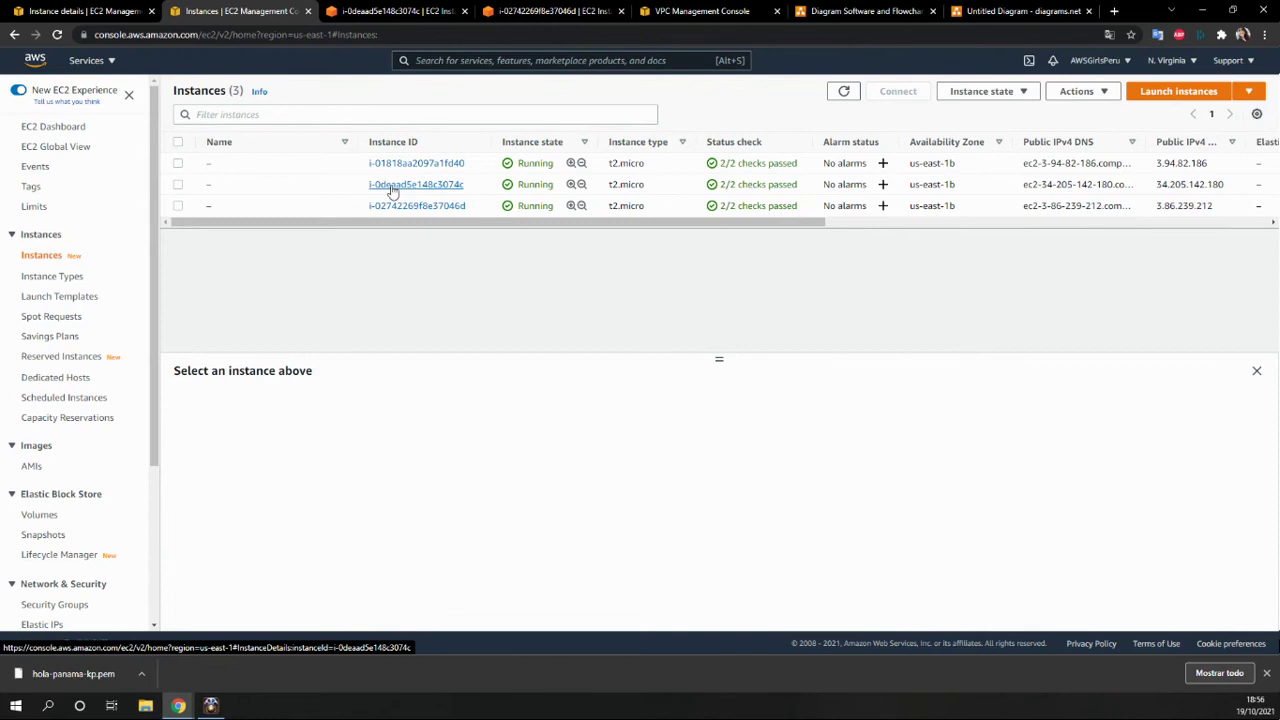
pyautogui.click(392, 186)
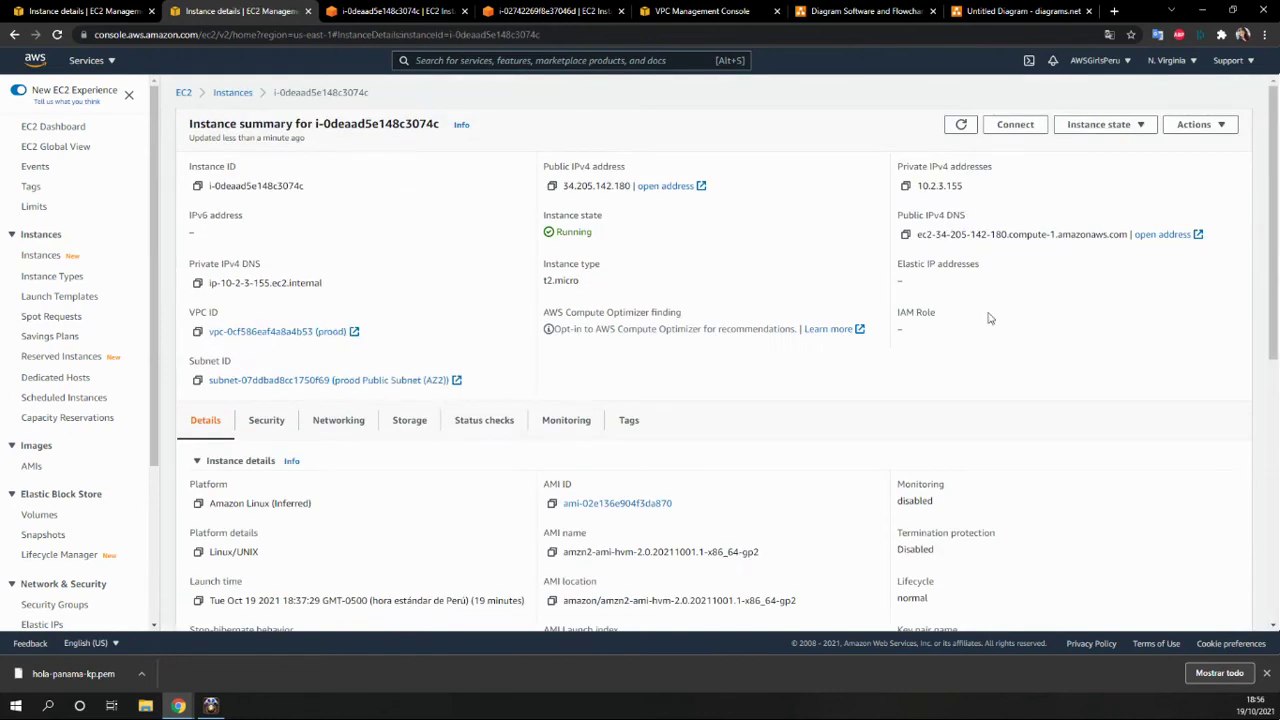
pyautogui.click(904, 186)
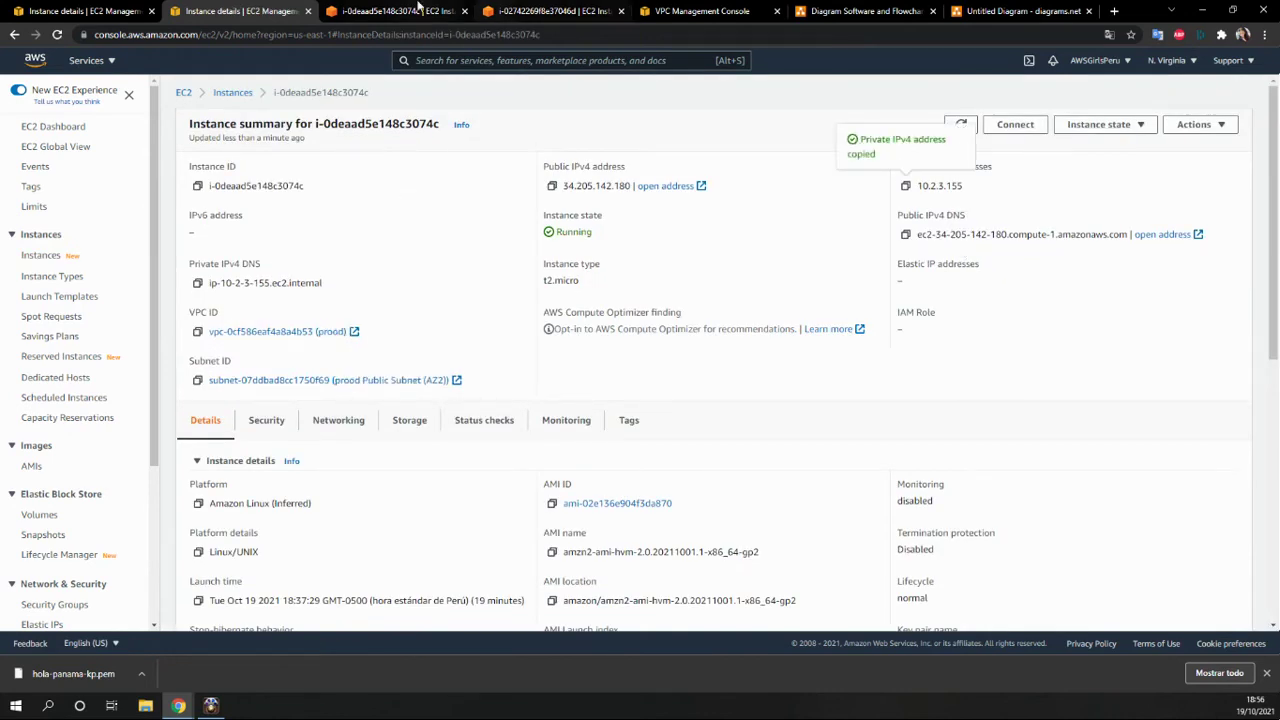
# Step: Ping the copied private address 10.2.3.155 from the terminal of instance i-02742269f8e37046d
pyautogui.click(420, 11)
pyautogui.click(512, 14)
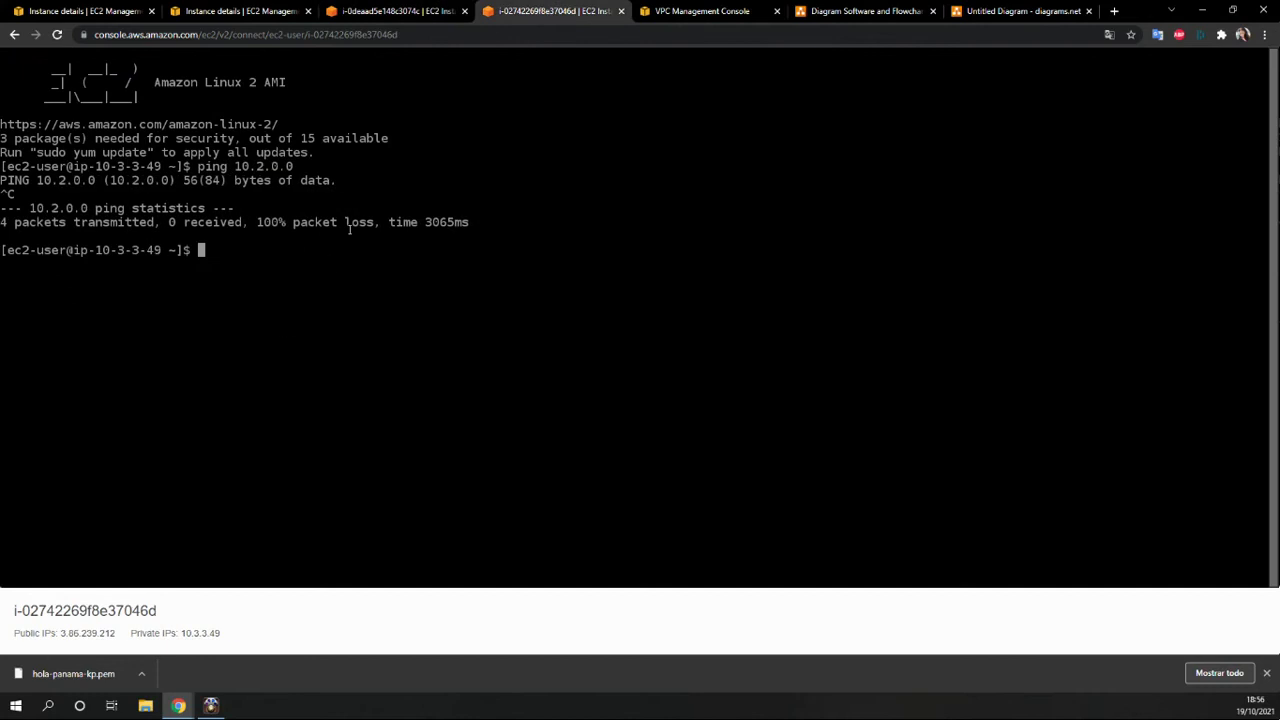
pyautogui.click(294, 251)
pyautogui.write('ping')
pyautogui.hotkey('ctrl', 'v')
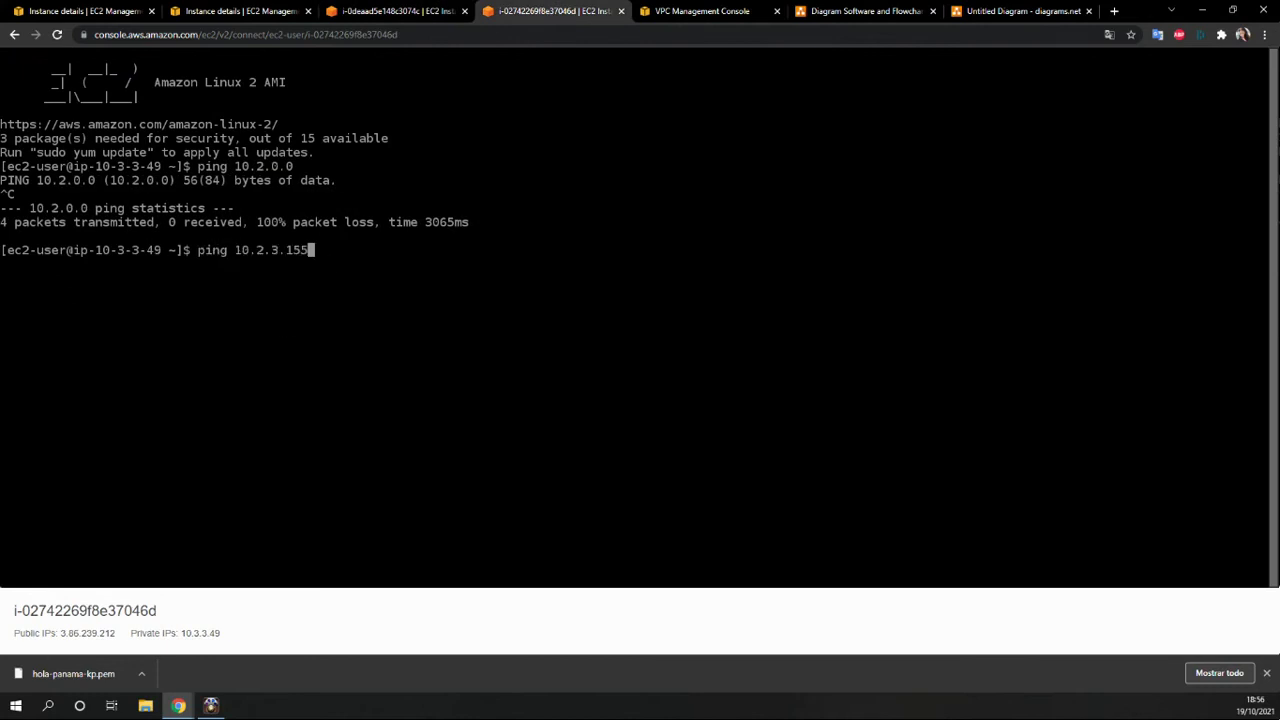
pyautogui.press('Return')
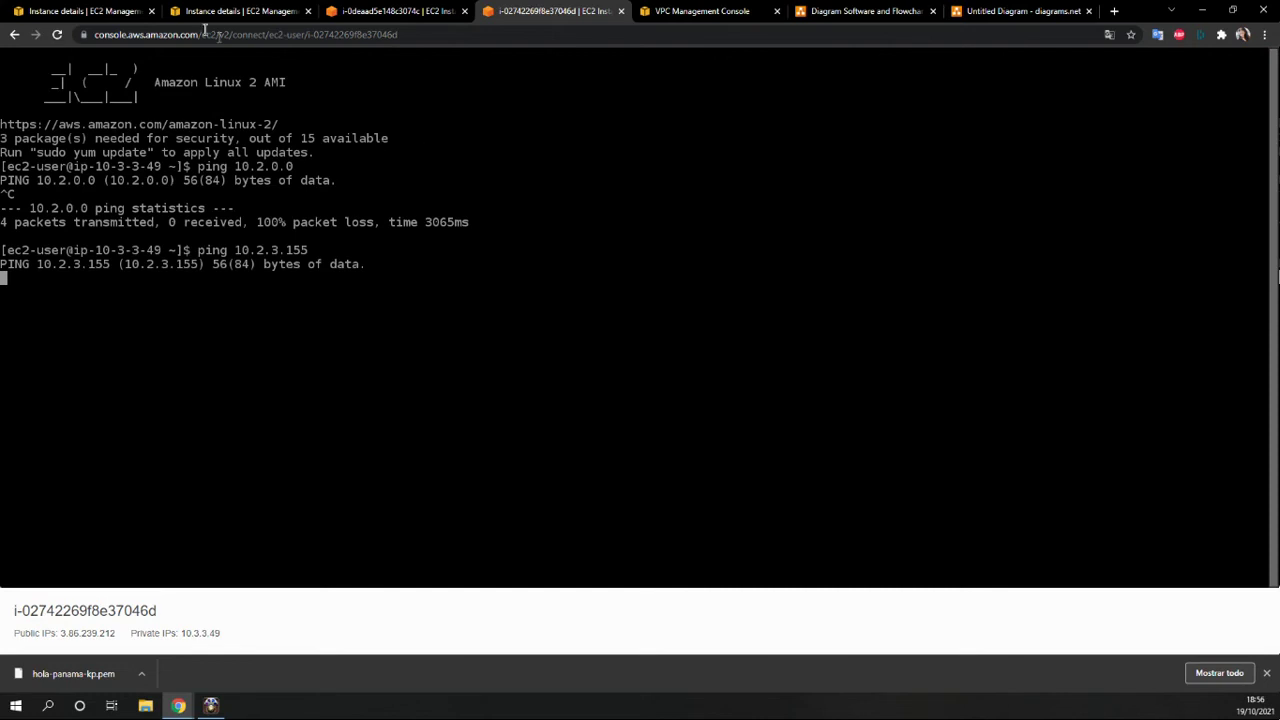
# Step: Check the other instance sessions and return to the full list of EC2 instances
pyautogui.click(240, 11)
pyautogui.click(392, 11)
pyautogui.click(90, 11)
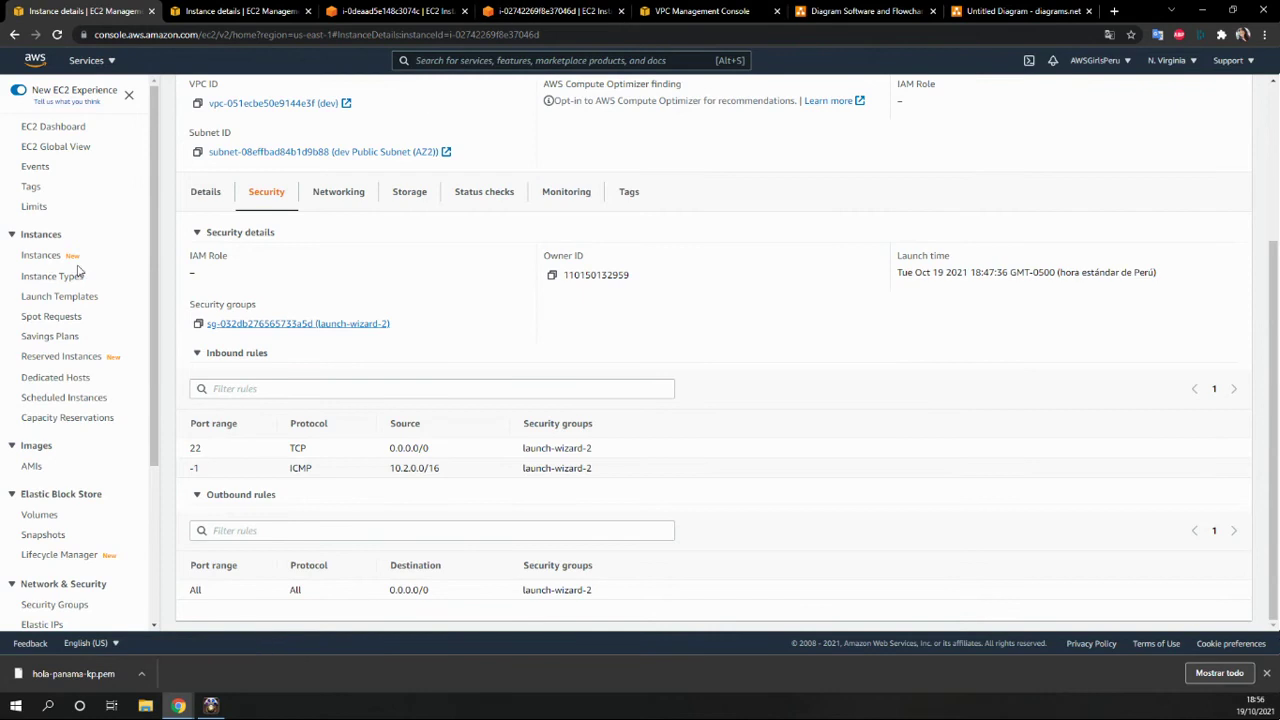
pyautogui.click(38, 257)
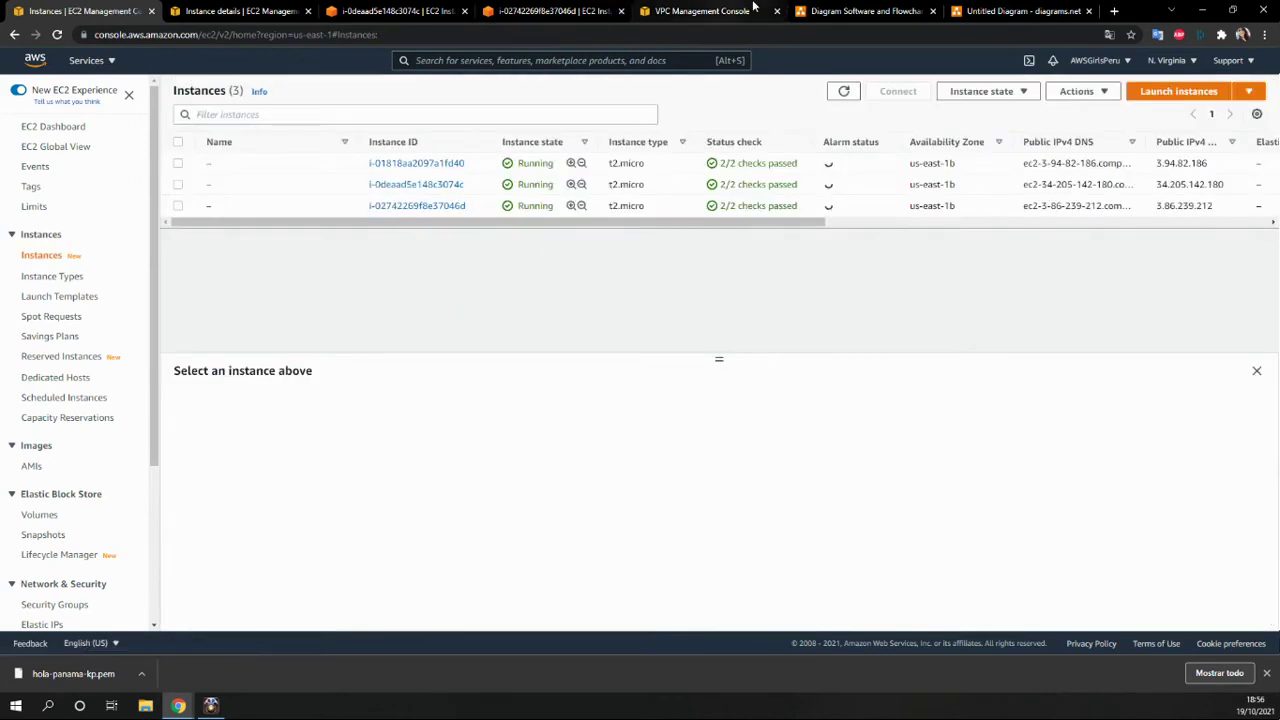
# Step: Switch to the diagrams.net network diagram and inspect the central transit gateway and the 10.2.0.0/16 VPC
pyautogui.click(840, 11)
pyautogui.click(1020, 11)
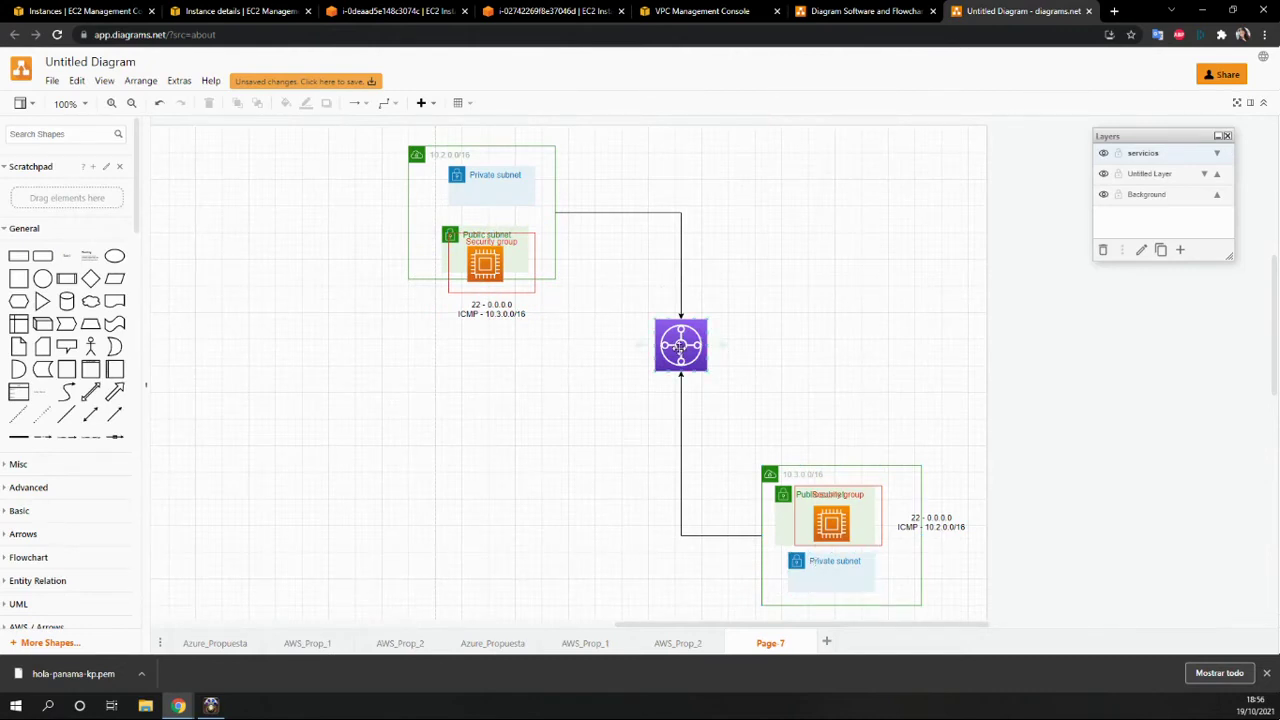
pyautogui.click(680, 348)
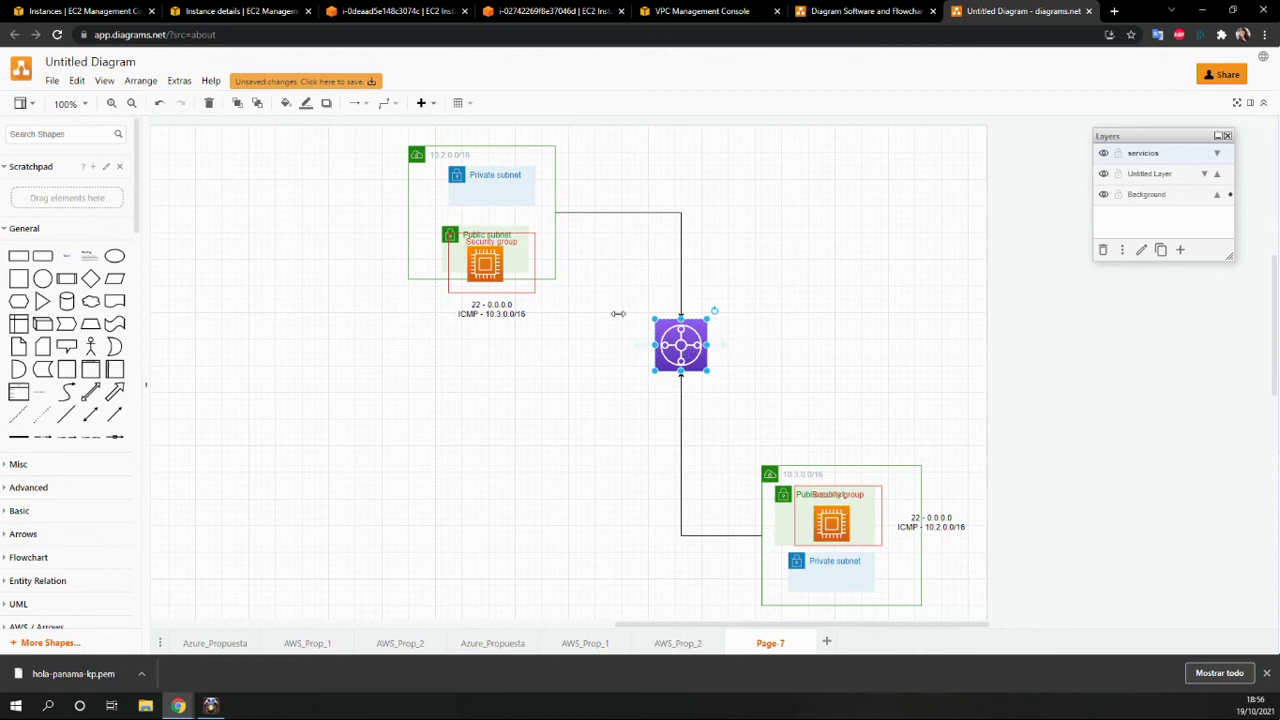
pyautogui.click(555, 257)
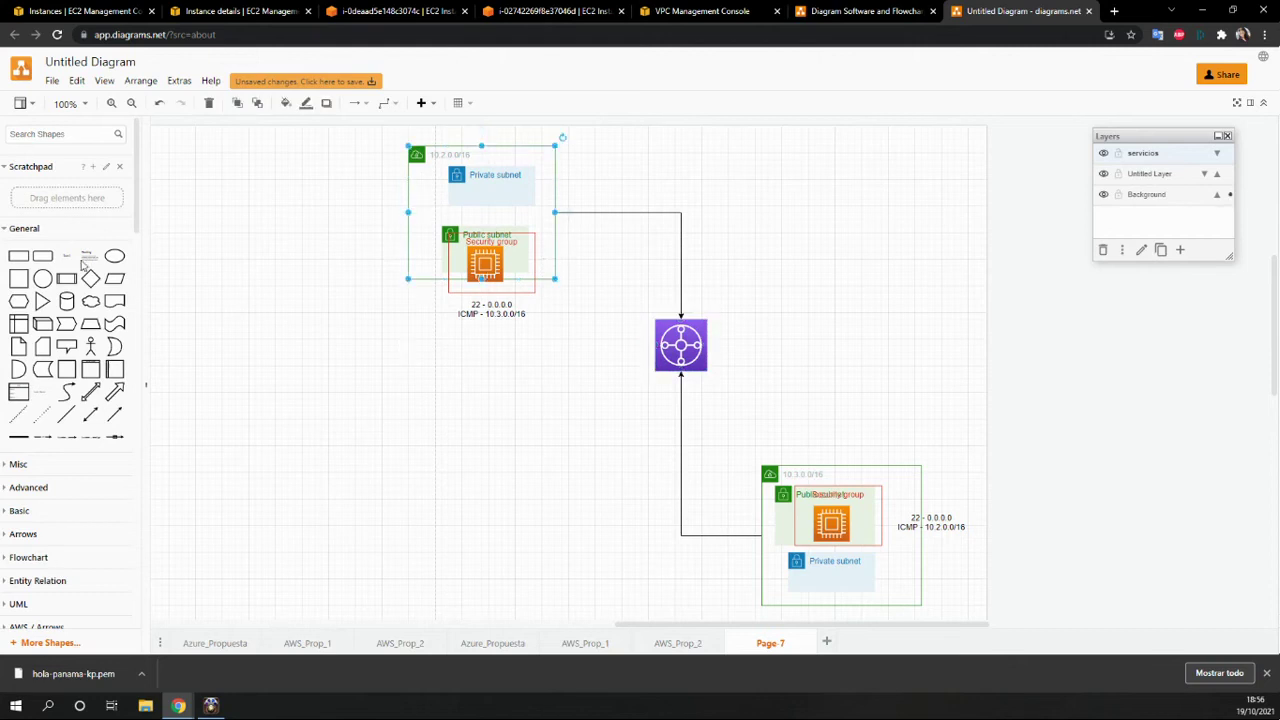
pyautogui.moveTo(90, 372)
pyautogui.moveTo(90, 372); pyautogui.dragTo(687, 306)
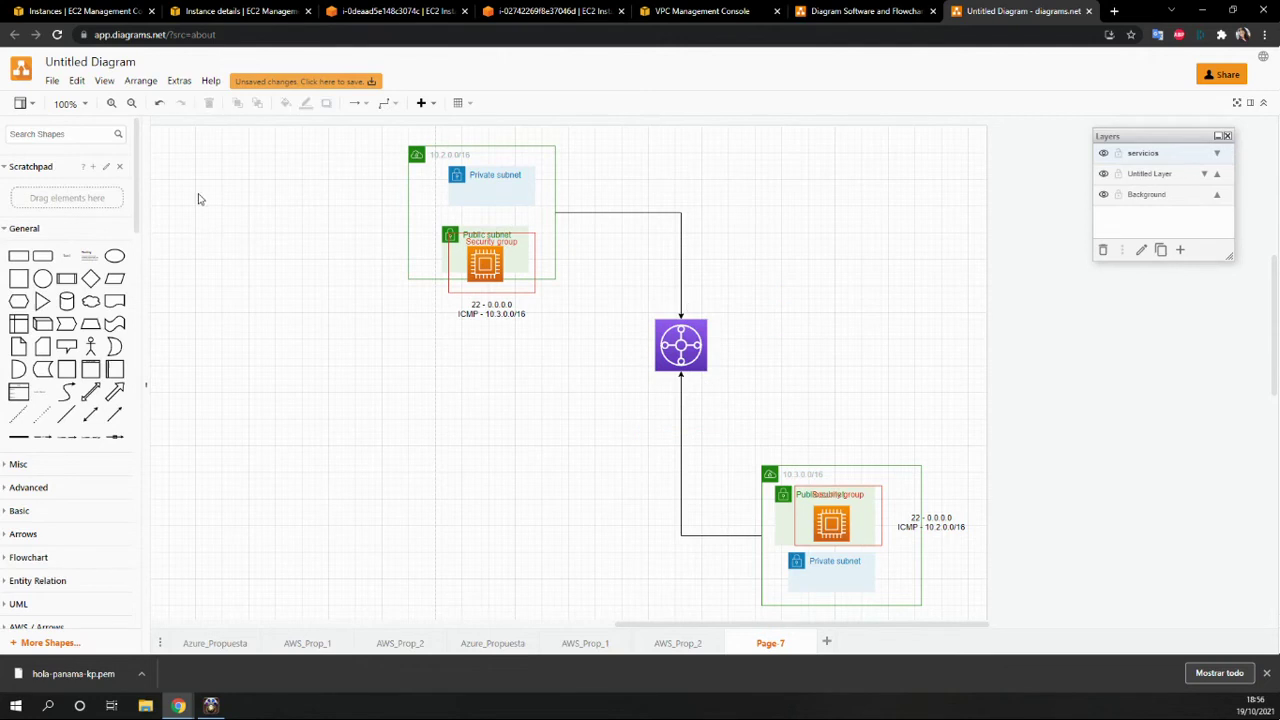
# Step: Search the shapes for "route table" and place purple route tables beside the transit gateway and each of the two VPCs
pyautogui.click(40, 134)
pyautogui.write('route table')
pyautogui.press('Return')
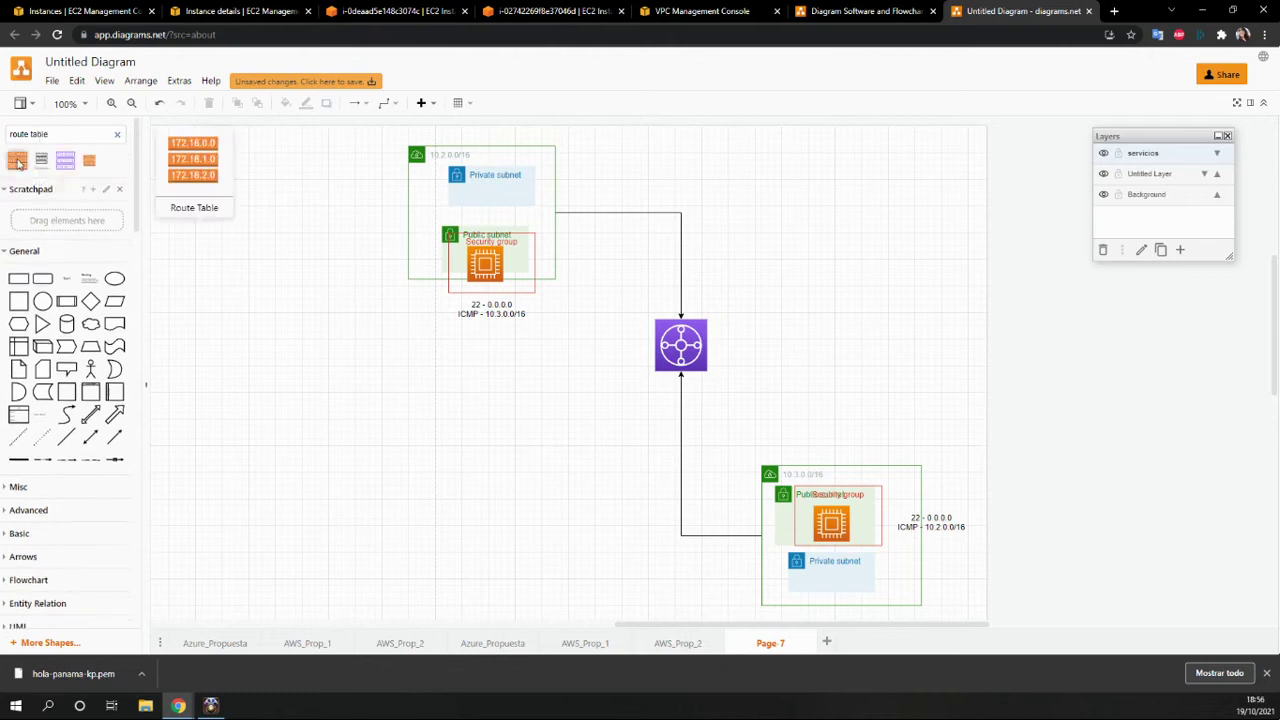
pyautogui.click(18, 163)
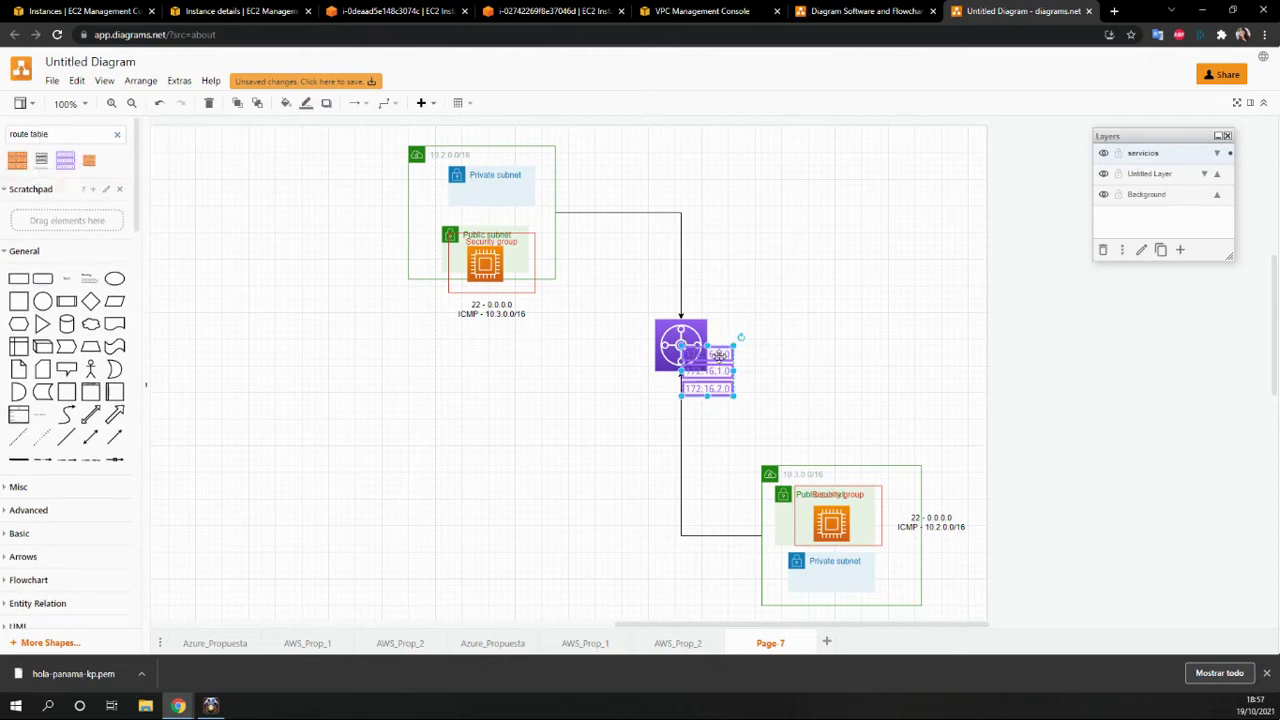
pyautogui.moveTo(721, 357); pyautogui.dragTo(802, 497)
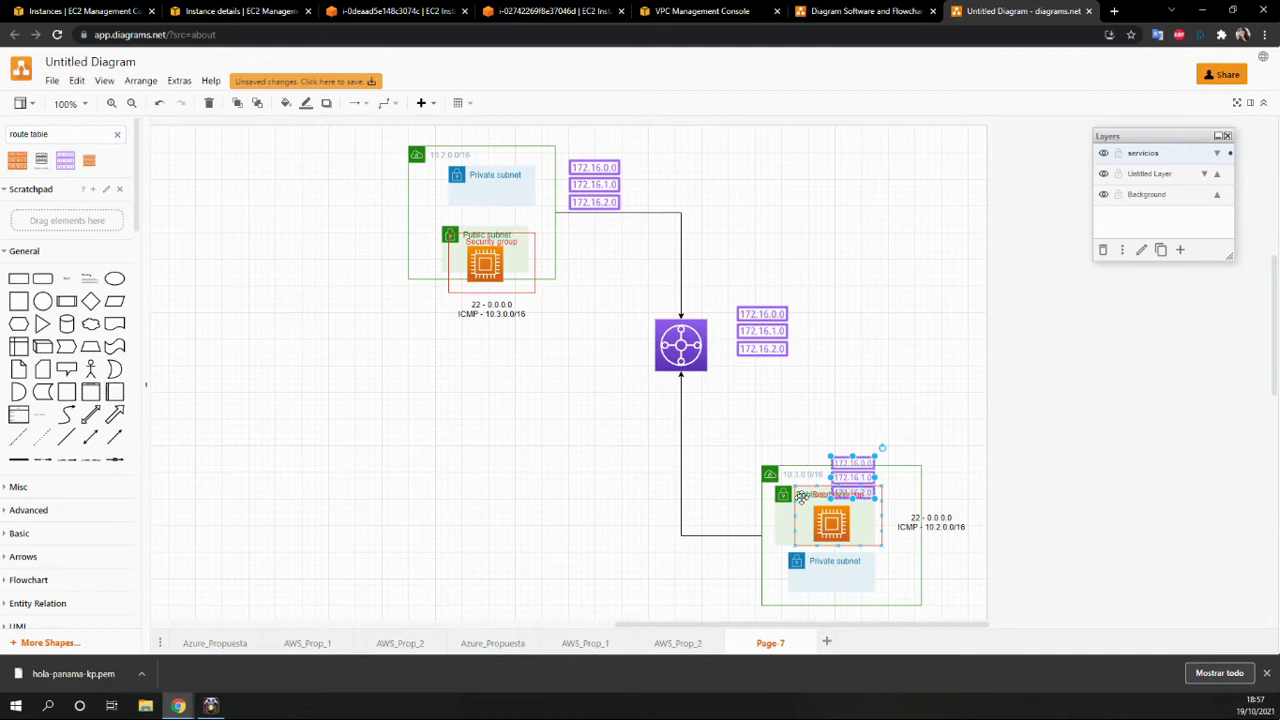
pyautogui.hotkey('ctrl', 'z')
pyautogui.moveTo(901, 414); pyautogui.dragTo(725, 570)
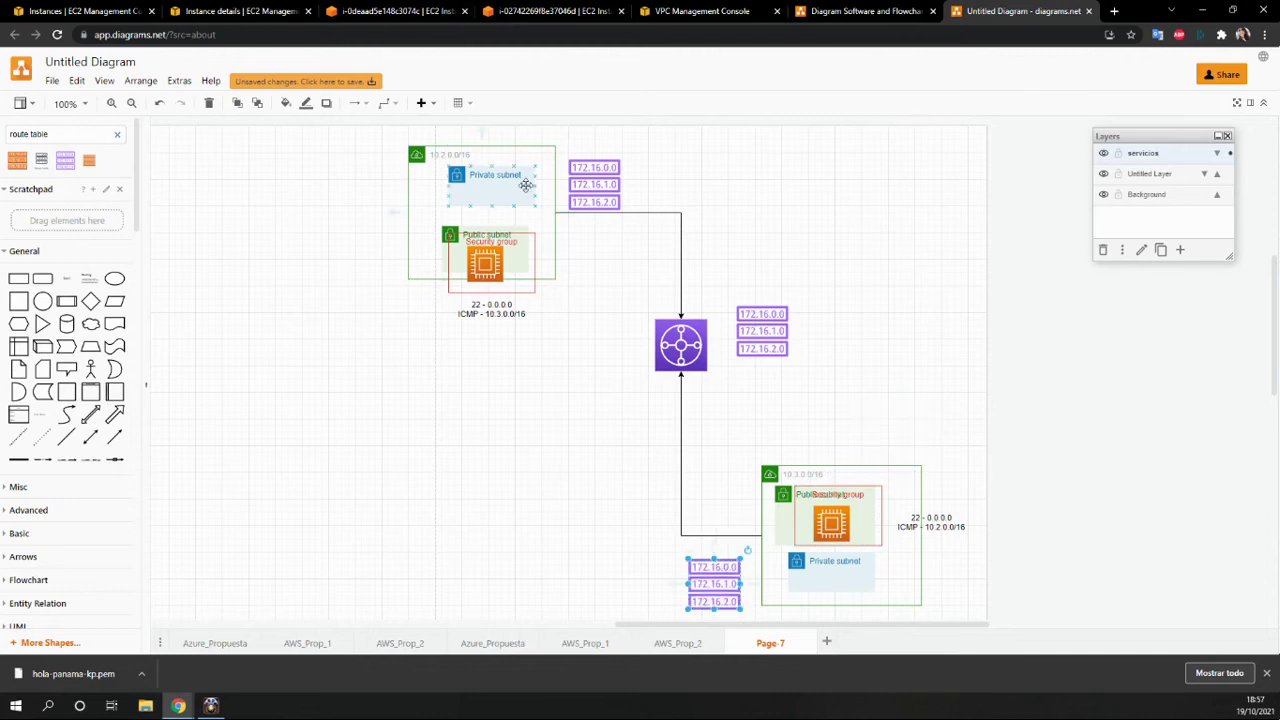
# Step: Move the 10.2.0.0/16 VPC's route table beside its subnets and duplicate it so both VPCs have one per subnet
pyautogui.click(578, 185)
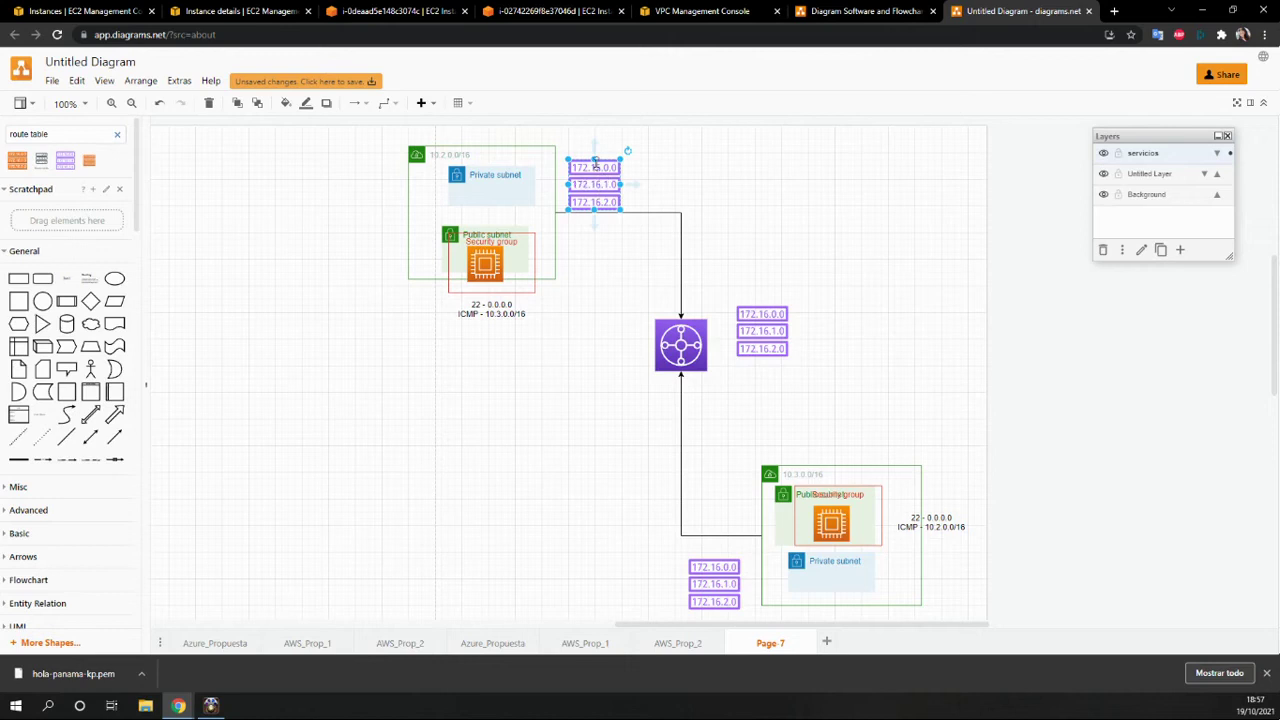
pyautogui.moveTo(585, 160); pyautogui.dragTo(385, 235)
pyautogui.hotkey('ctrl', 'd')
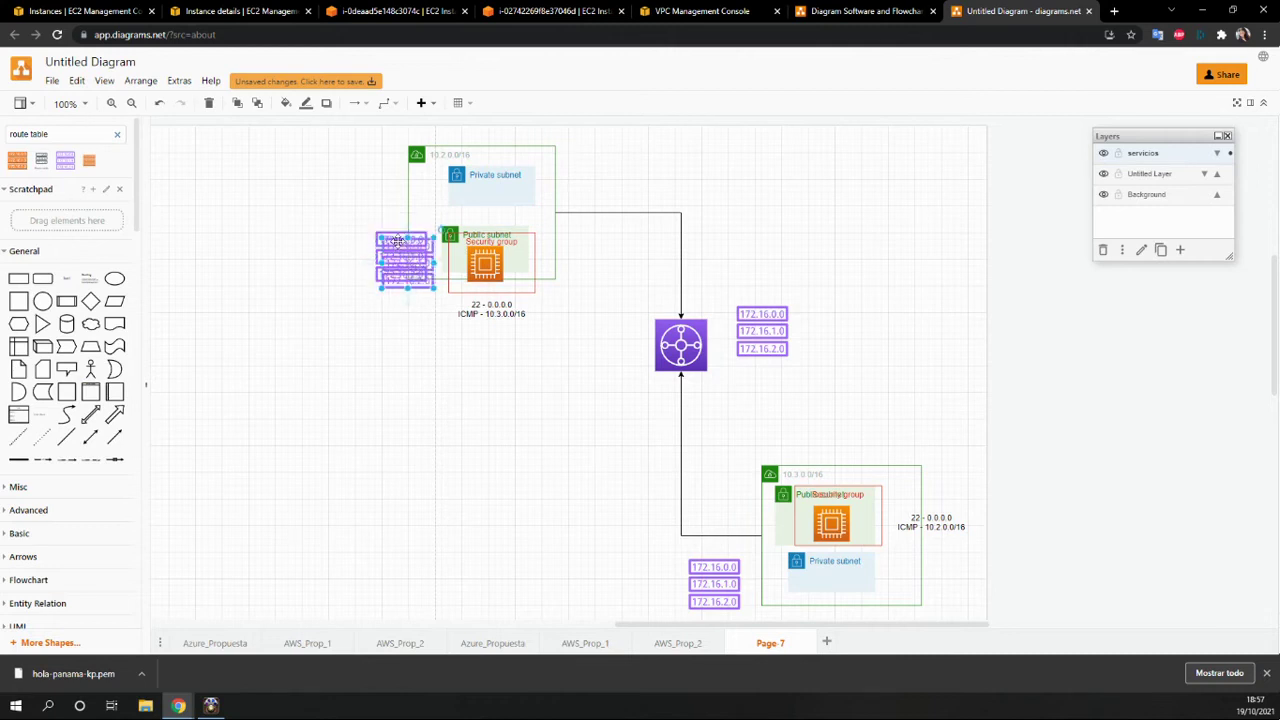
pyautogui.moveTo(397, 241); pyautogui.dragTo(700, 505)
pyautogui.hotkey('ctrl', 'd')
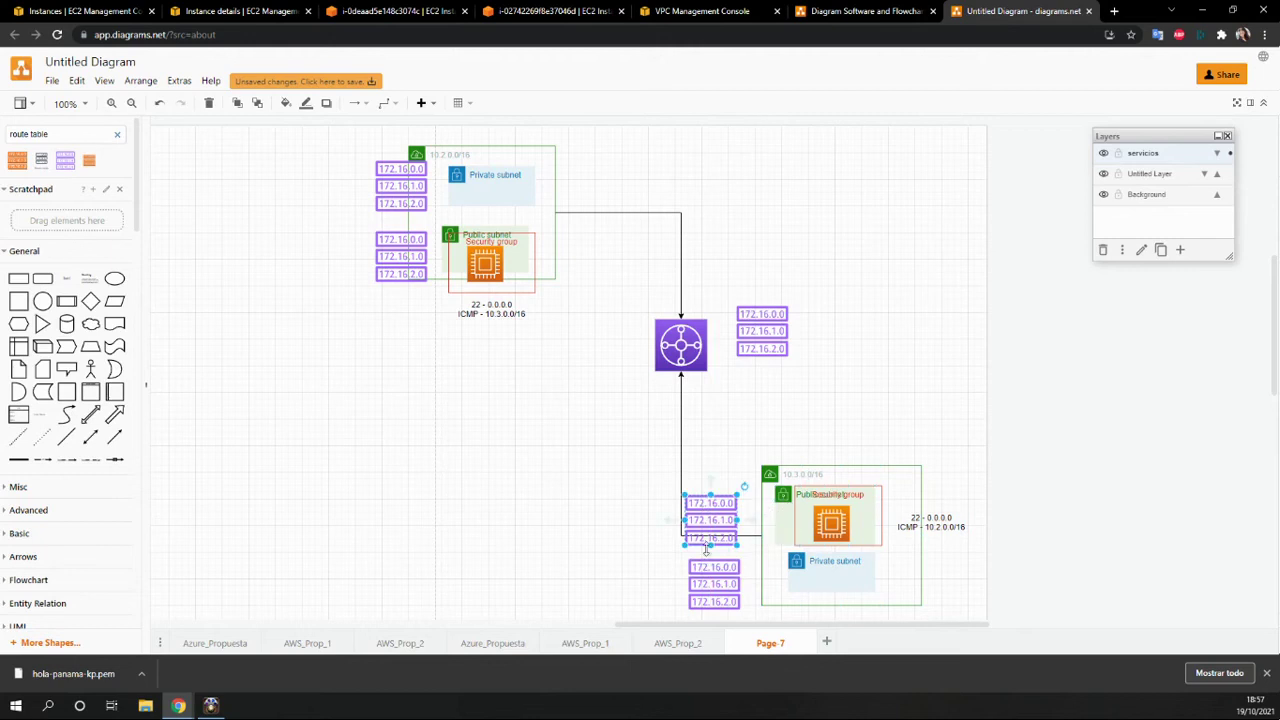
pyautogui.click(401, 258)
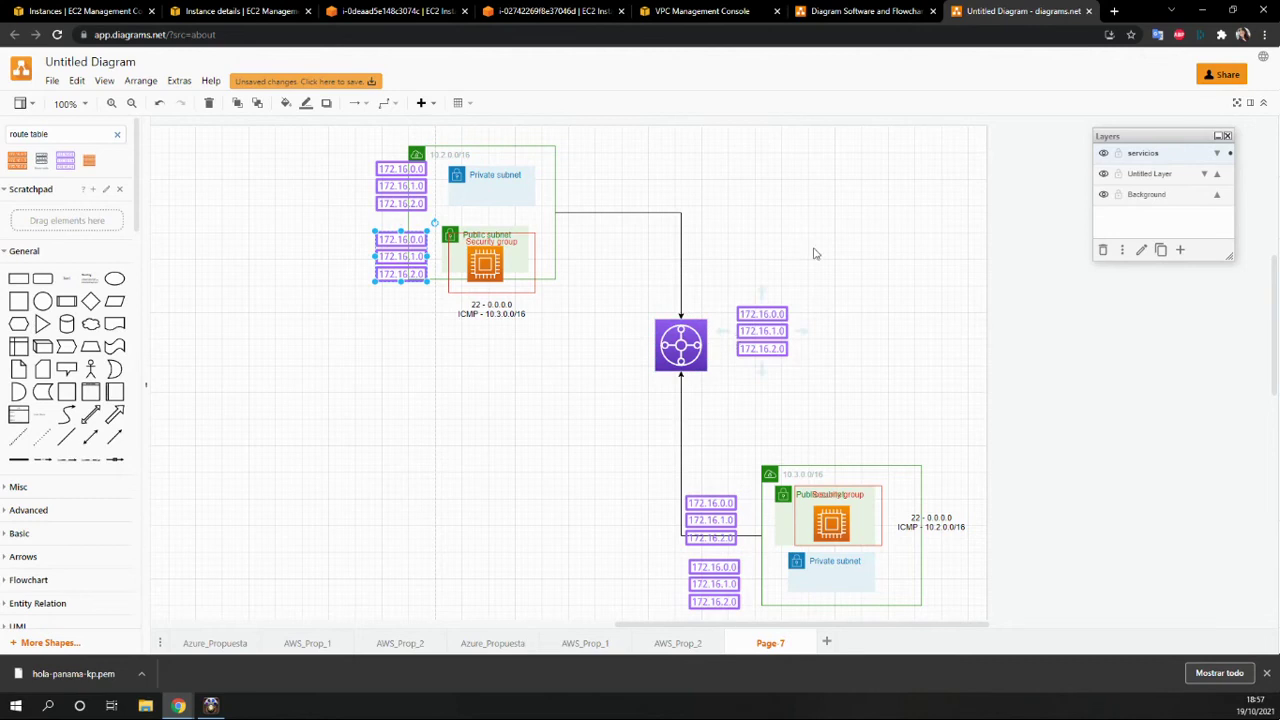
# Step: Open the prood Public Routes table for editing and add a route with destination 10.3.0.0/16
pyautogui.click(395, 11)
pyautogui.click(245, 11)
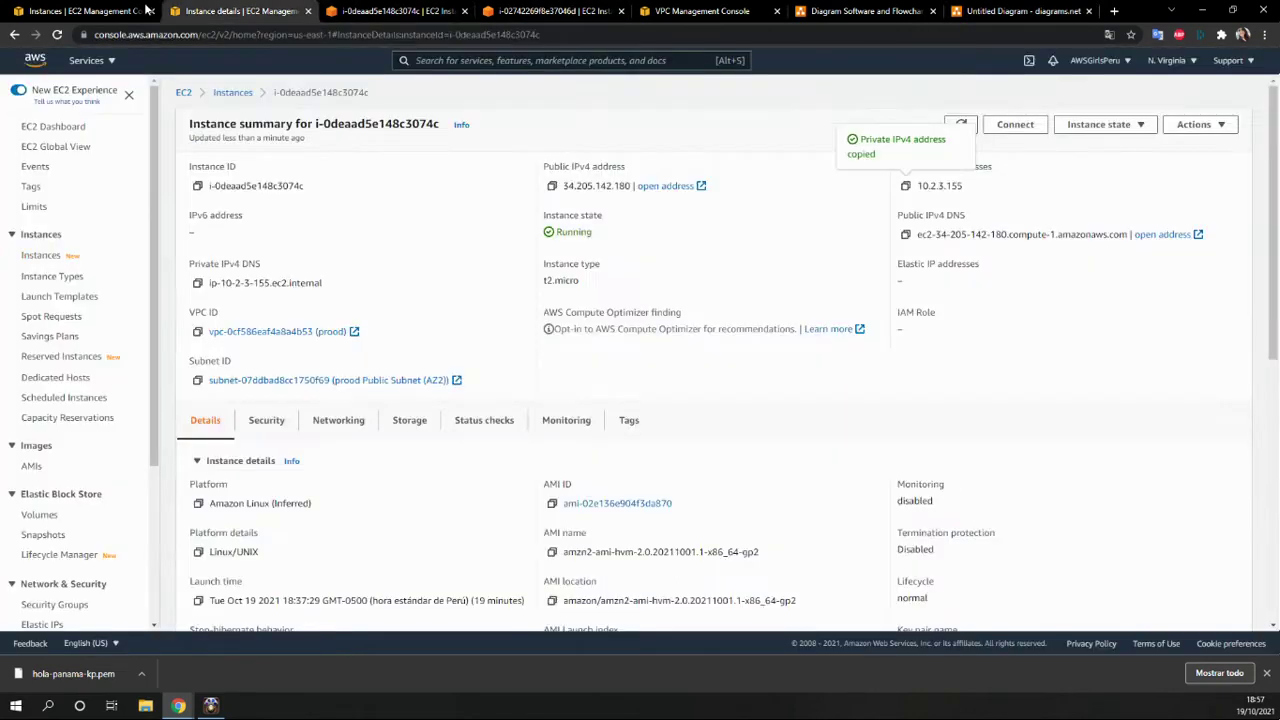
pyautogui.click(100, 11)
pyautogui.click(663, 10)
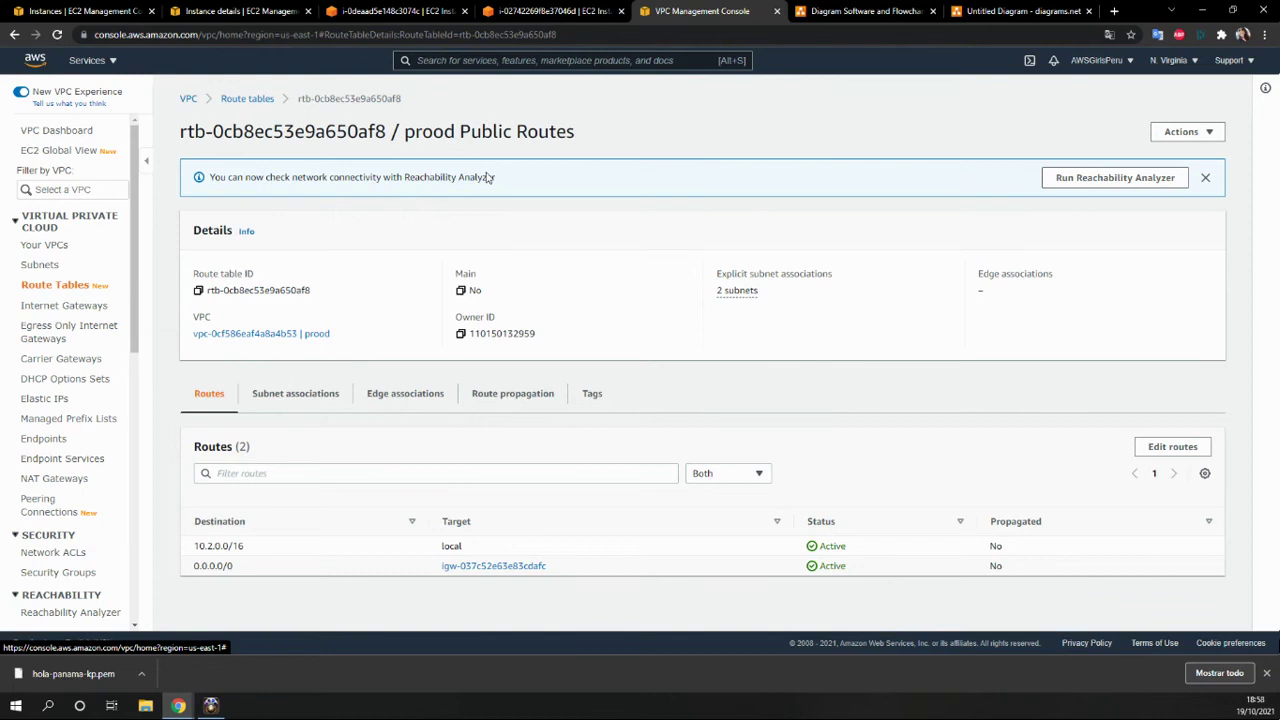
pyautogui.click(1178, 452)
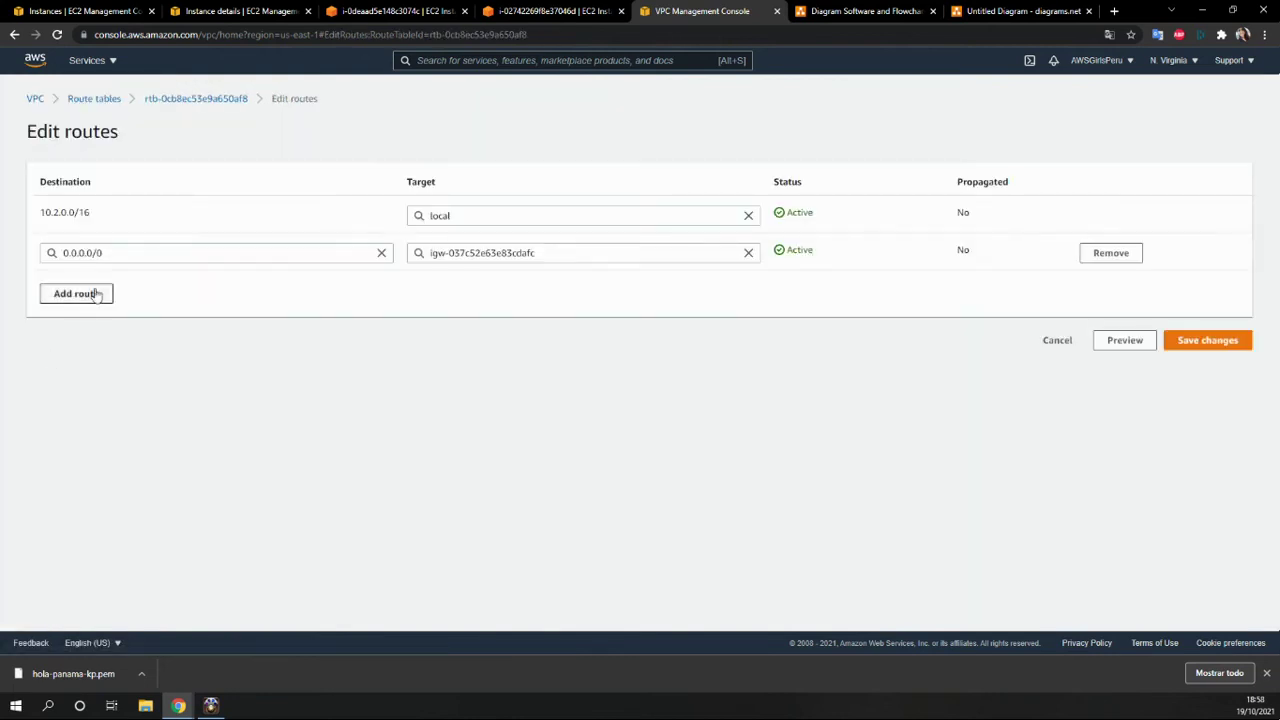
pyautogui.click(97, 295)
pyautogui.click(90, 292)
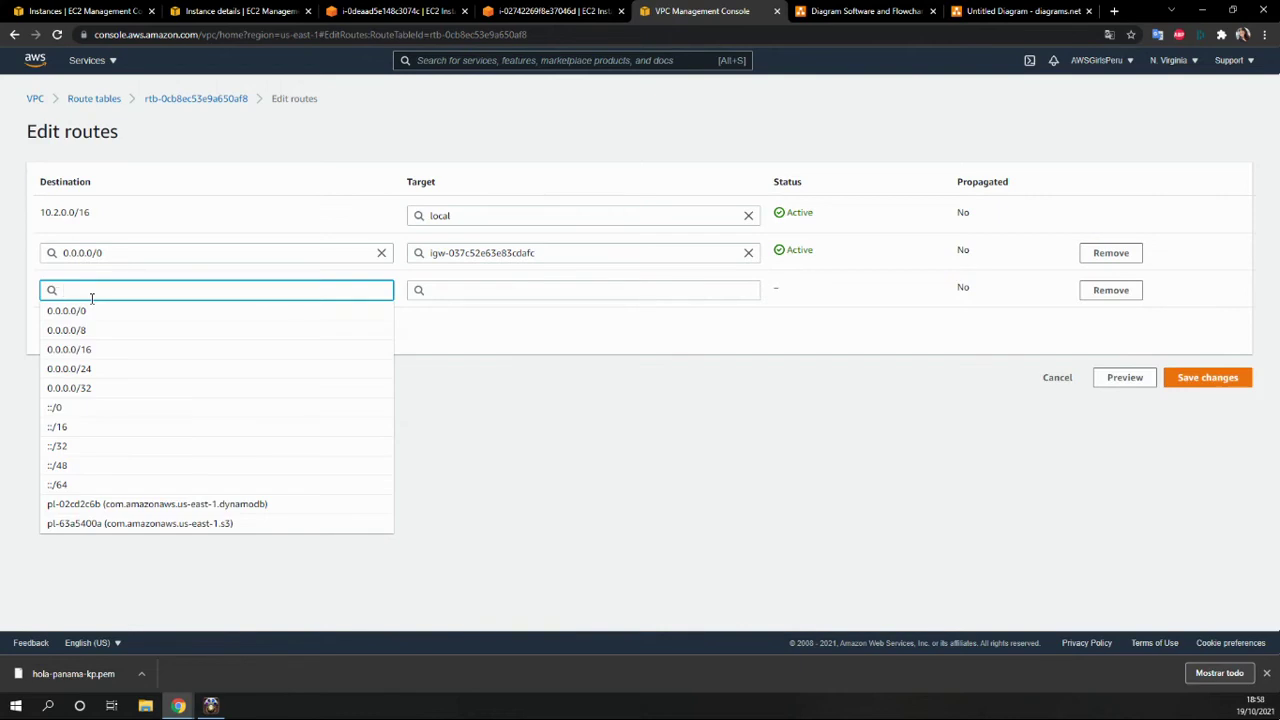
pyautogui.write('10')
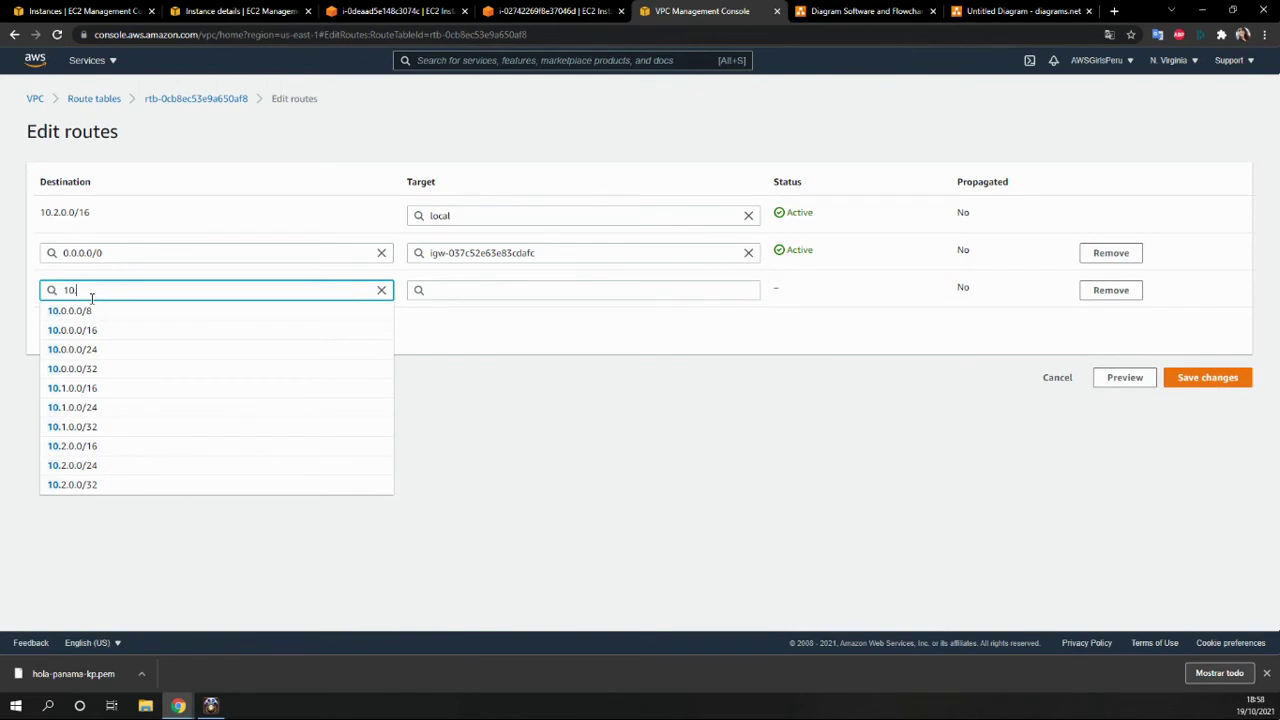
pyautogui.write('.3.')
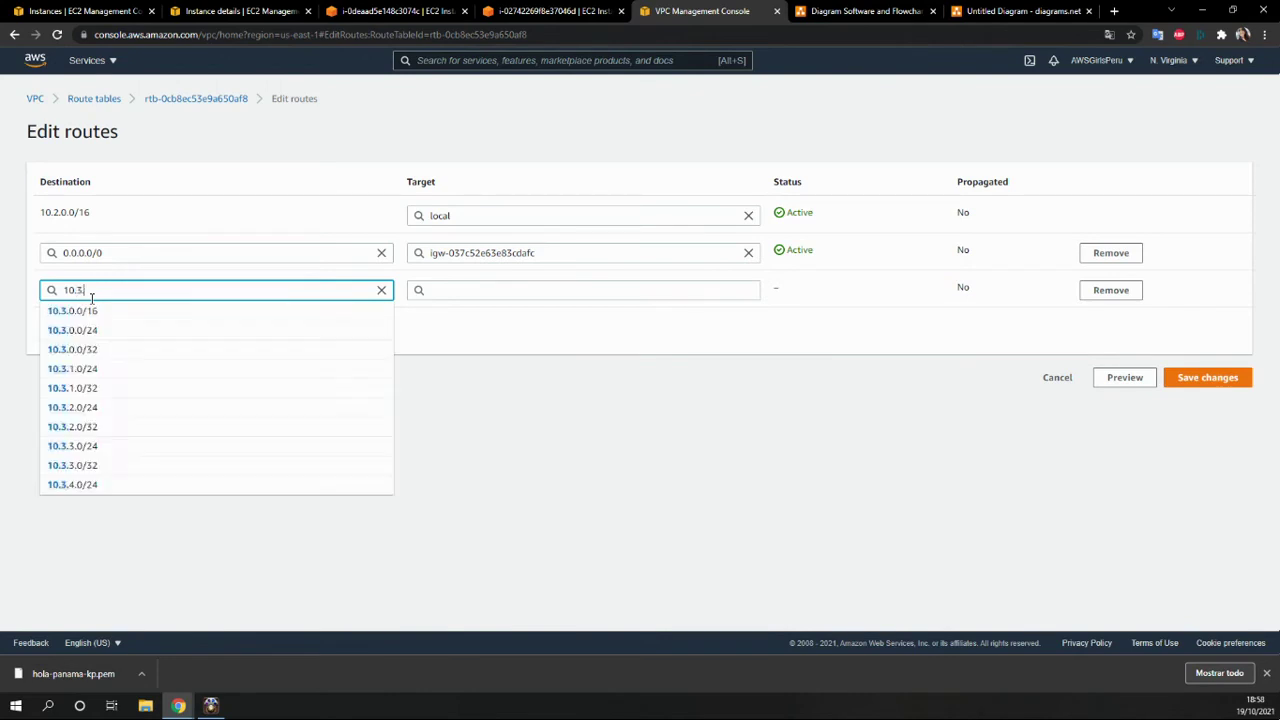
pyautogui.write('0.0')
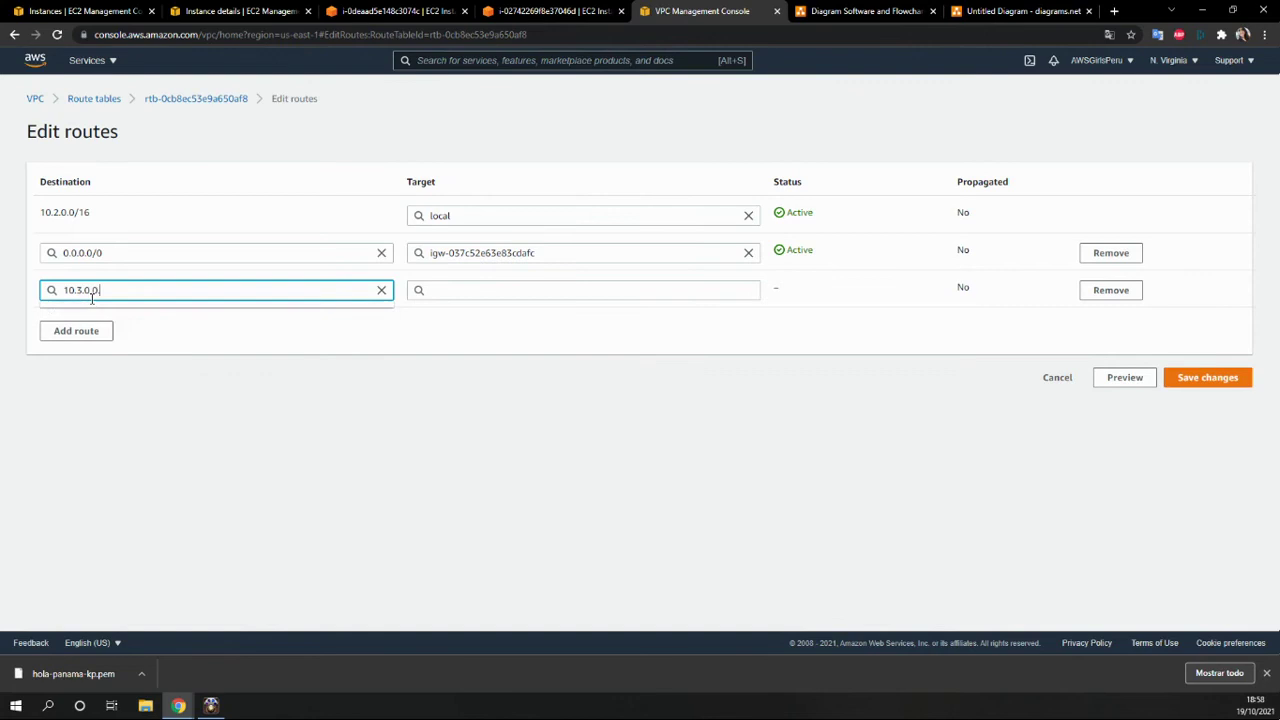
pyautogui.write('/16')
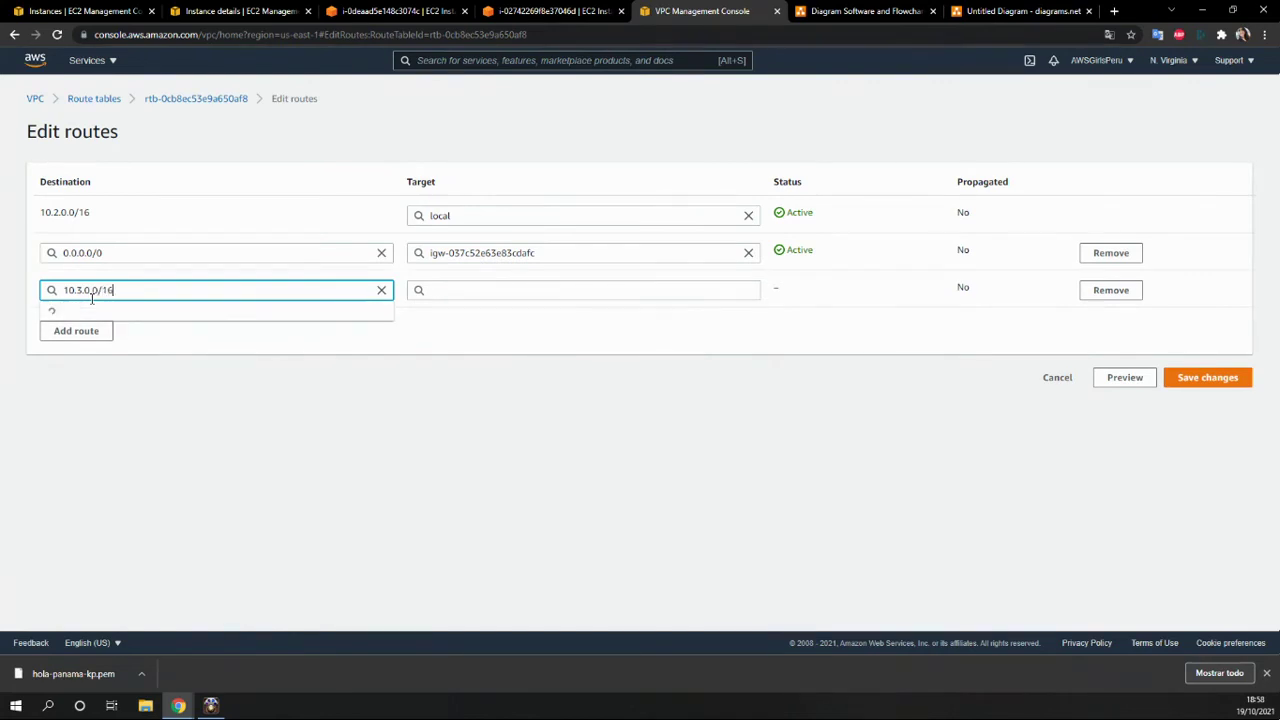
pyautogui.click(115, 311)
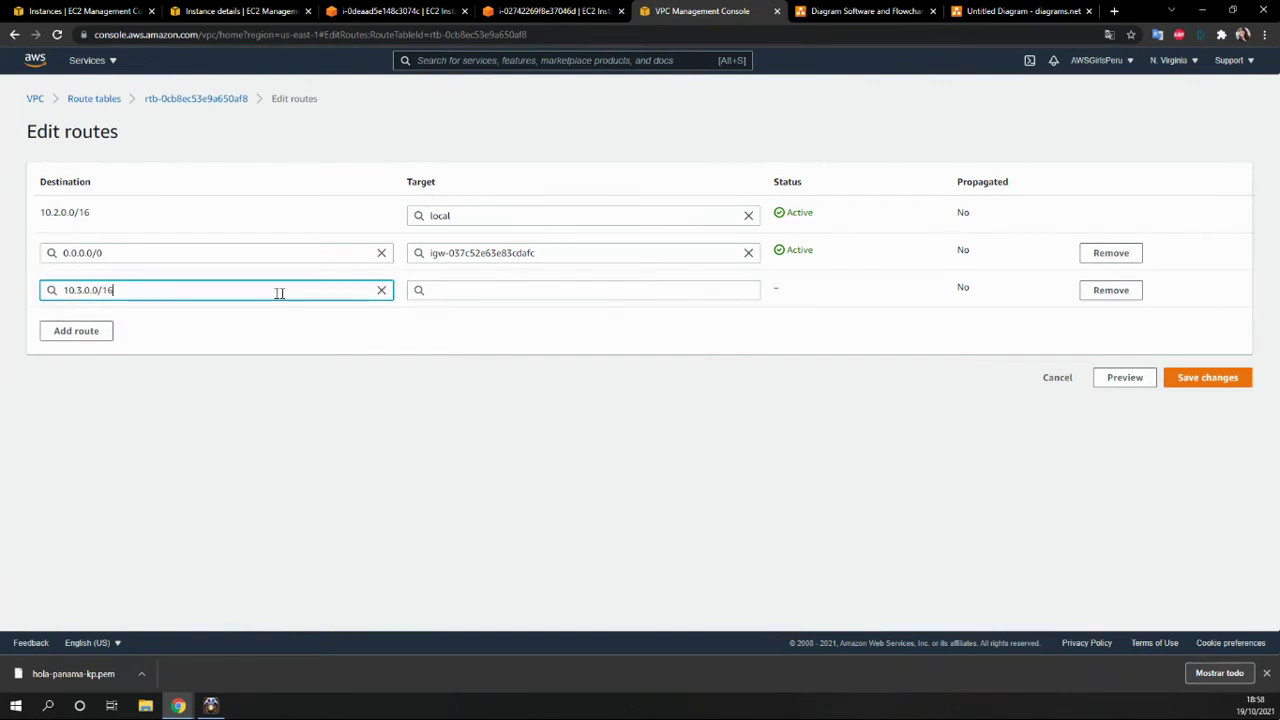
# Step: Target the new 10.3.0.0/16 route at the prod-vpc-tga transit gateway, save the changes and review the saved routes
pyautogui.click(437, 289)
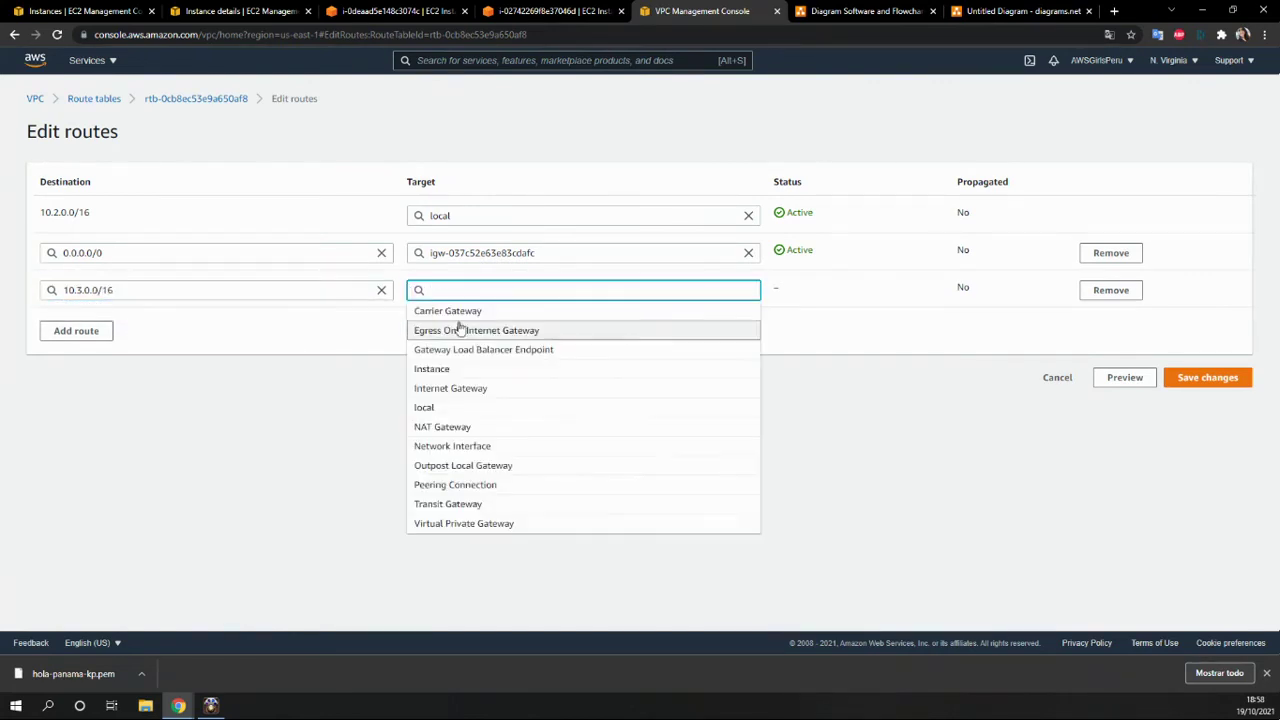
pyautogui.click(470, 503)
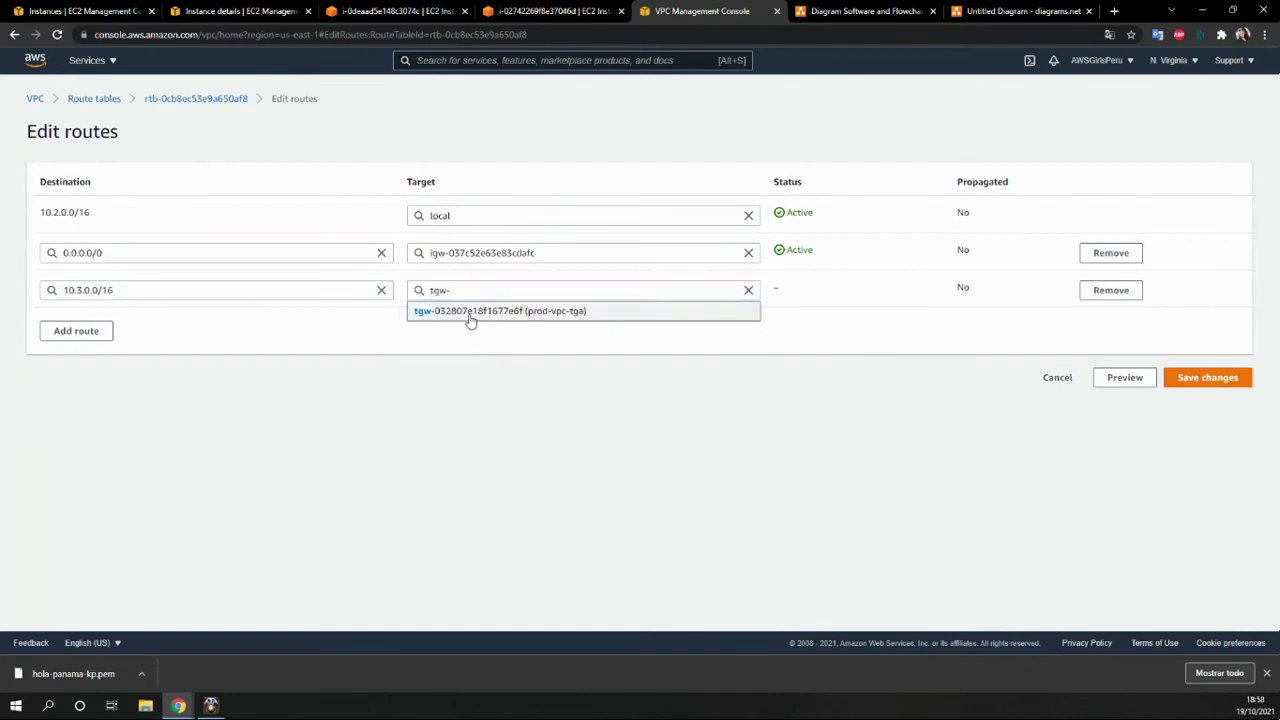
pyautogui.click(468, 311)
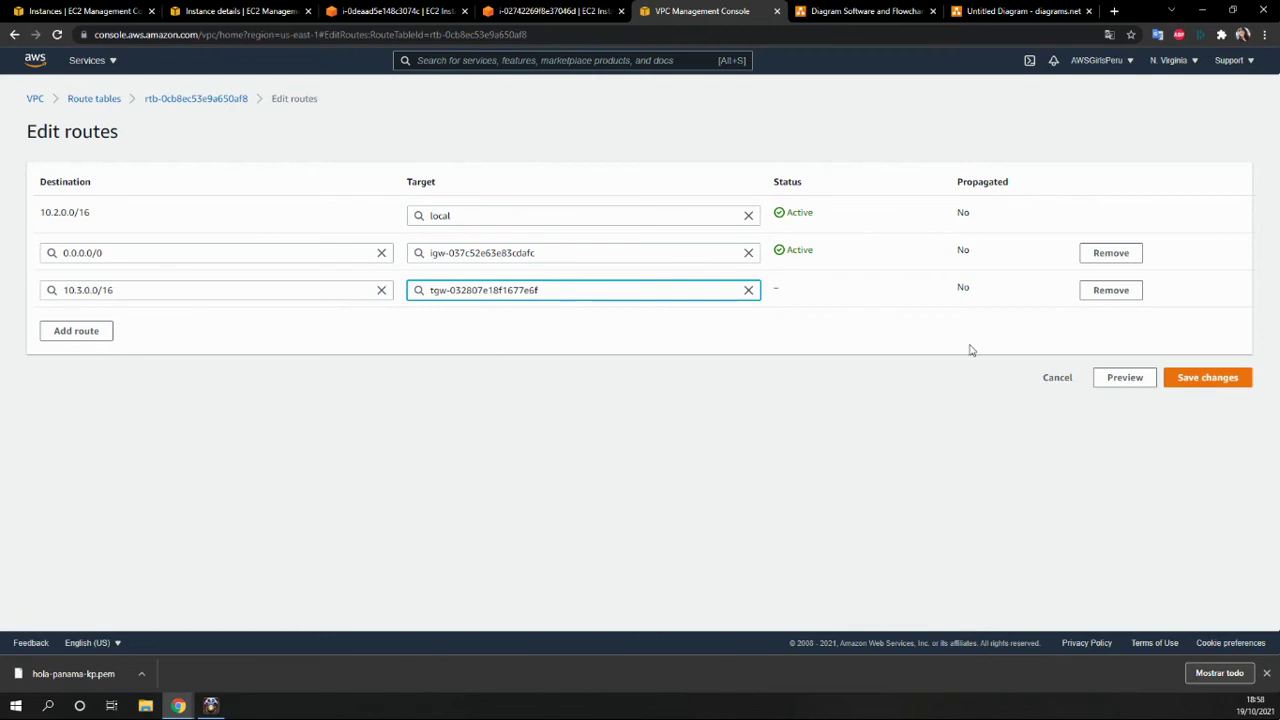
pyautogui.click(1192, 384)
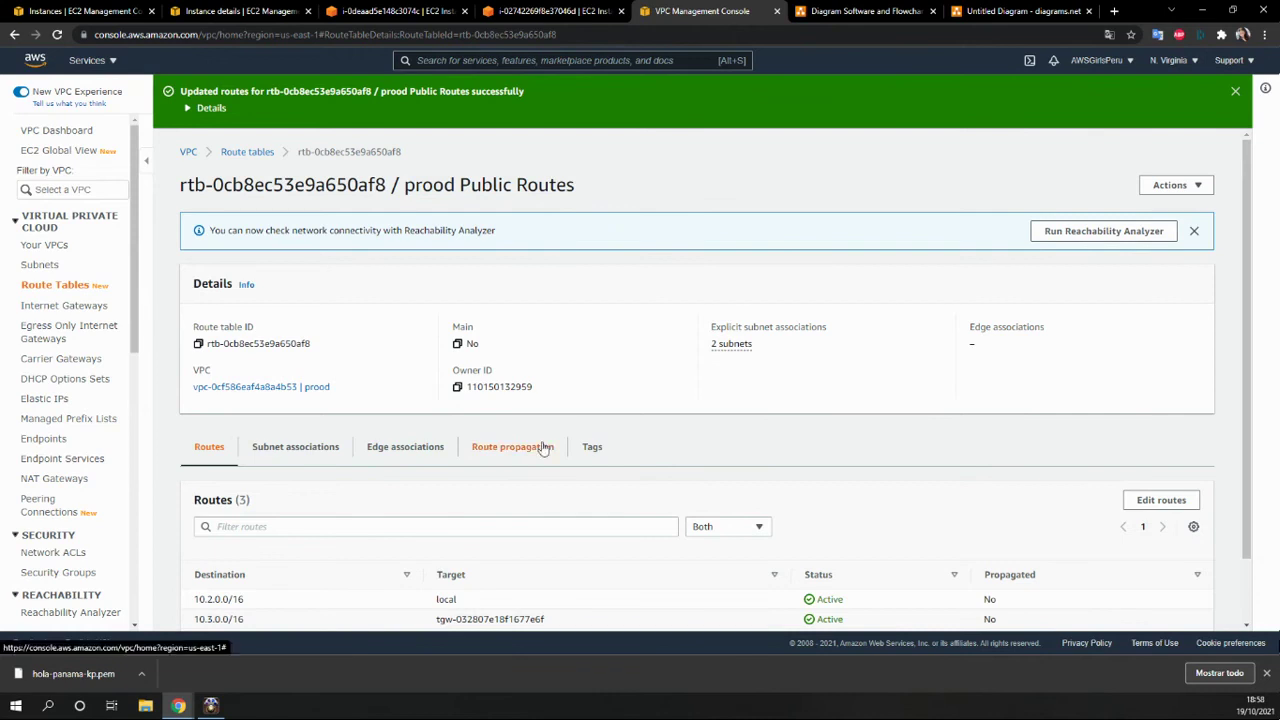
pyautogui.scroll(-1, 542, 447)
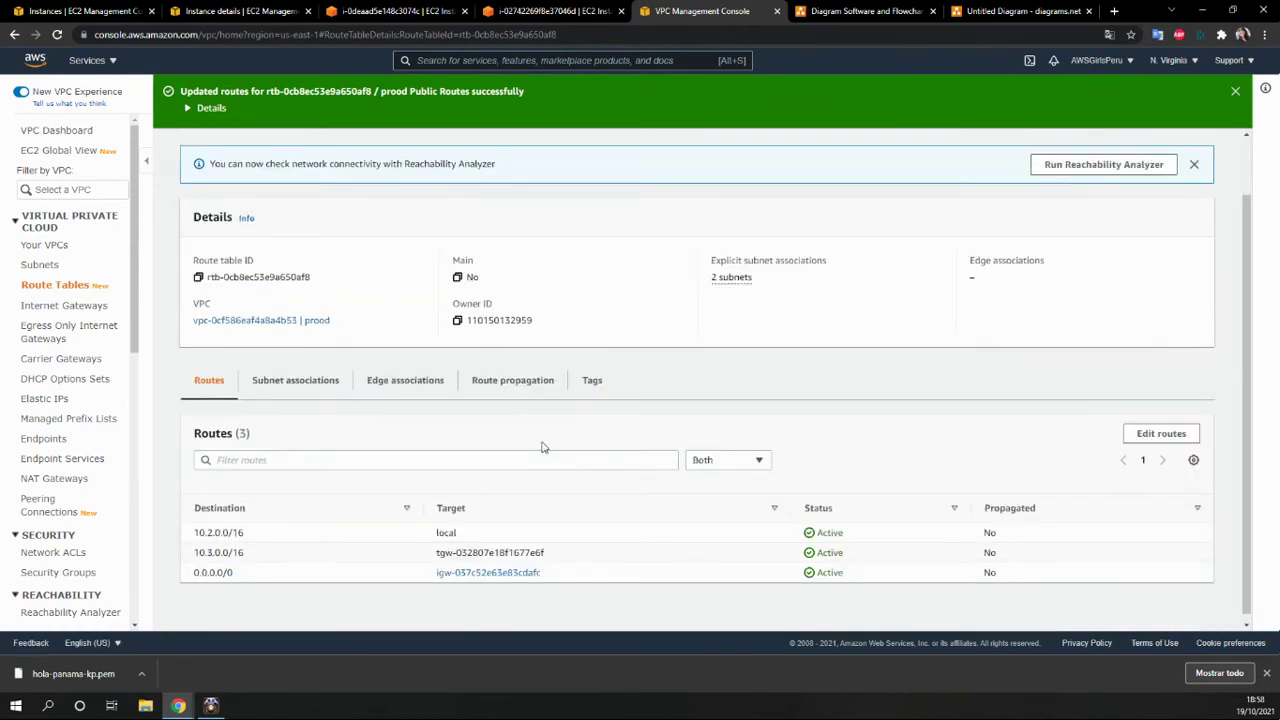
pyautogui.scroll(1, 542, 447)
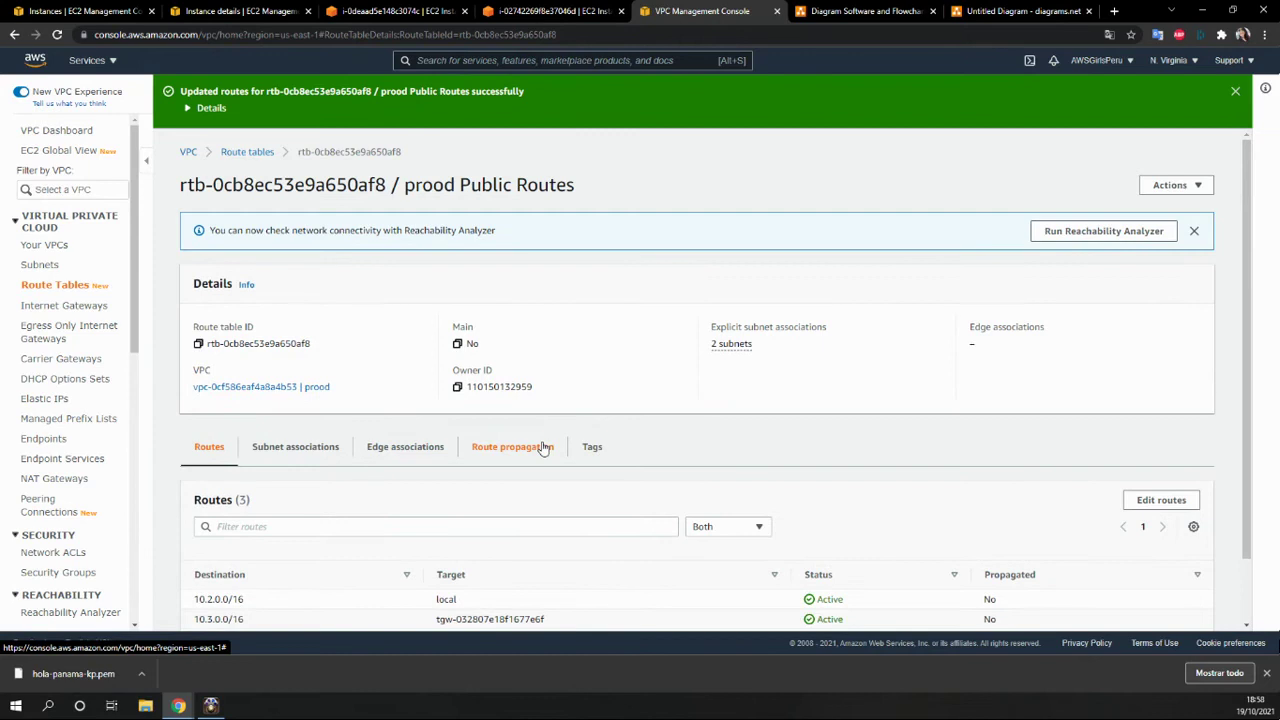
pyautogui.scroll(-1, 542, 447)
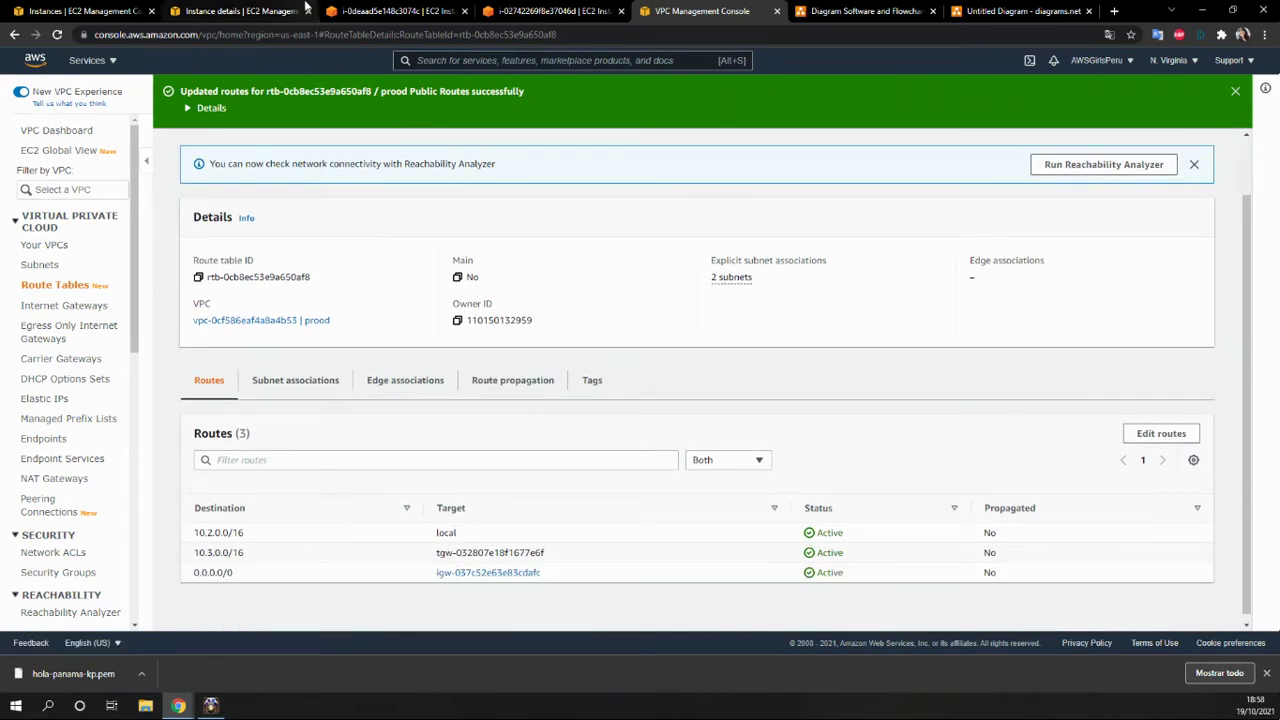
# Step: Switch to the 10.2.3.155 instance's session, rerun the ping to 10.3.3.49 and stop it after a few packets
pyautogui.click(440, 12)
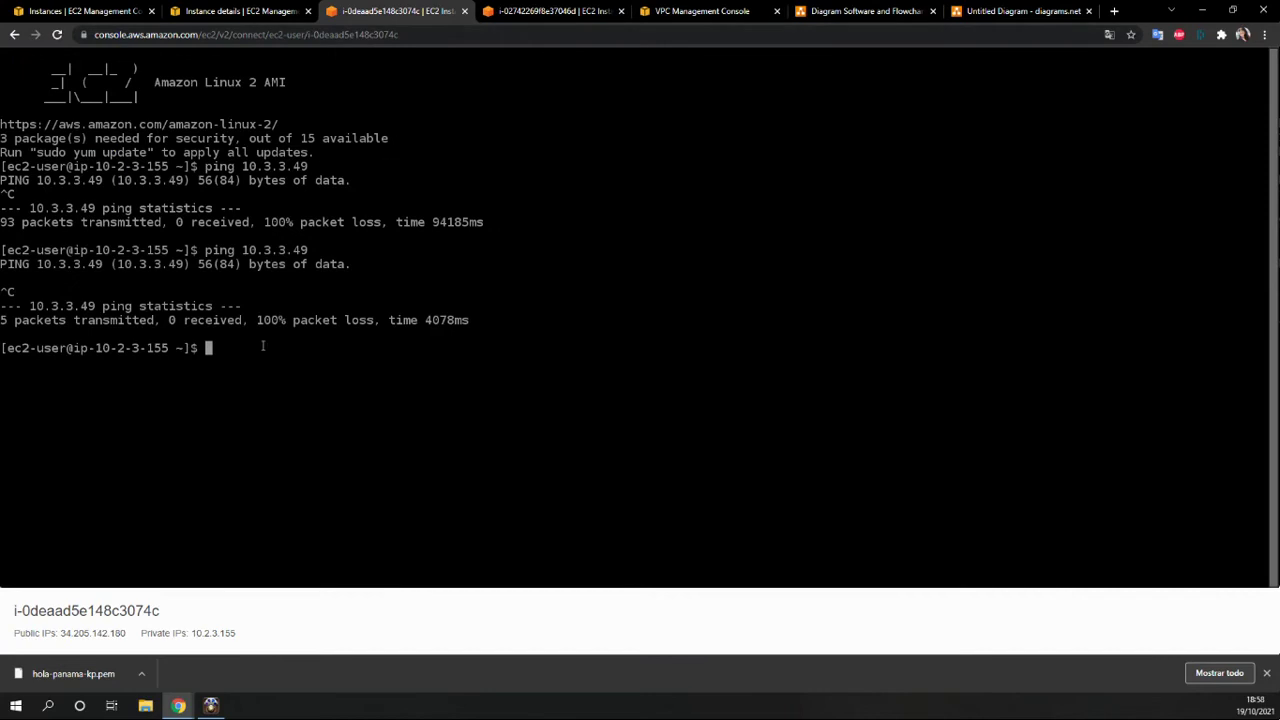
pyautogui.write('ping')
pyautogui.press('BackSpace')
pyautogui.press('BackSpace')
pyautogui.press('BackSpace')
pyautogui.press('BackSpace')
pyautogui.press('BackSpace')
pyautogui.press('Up')
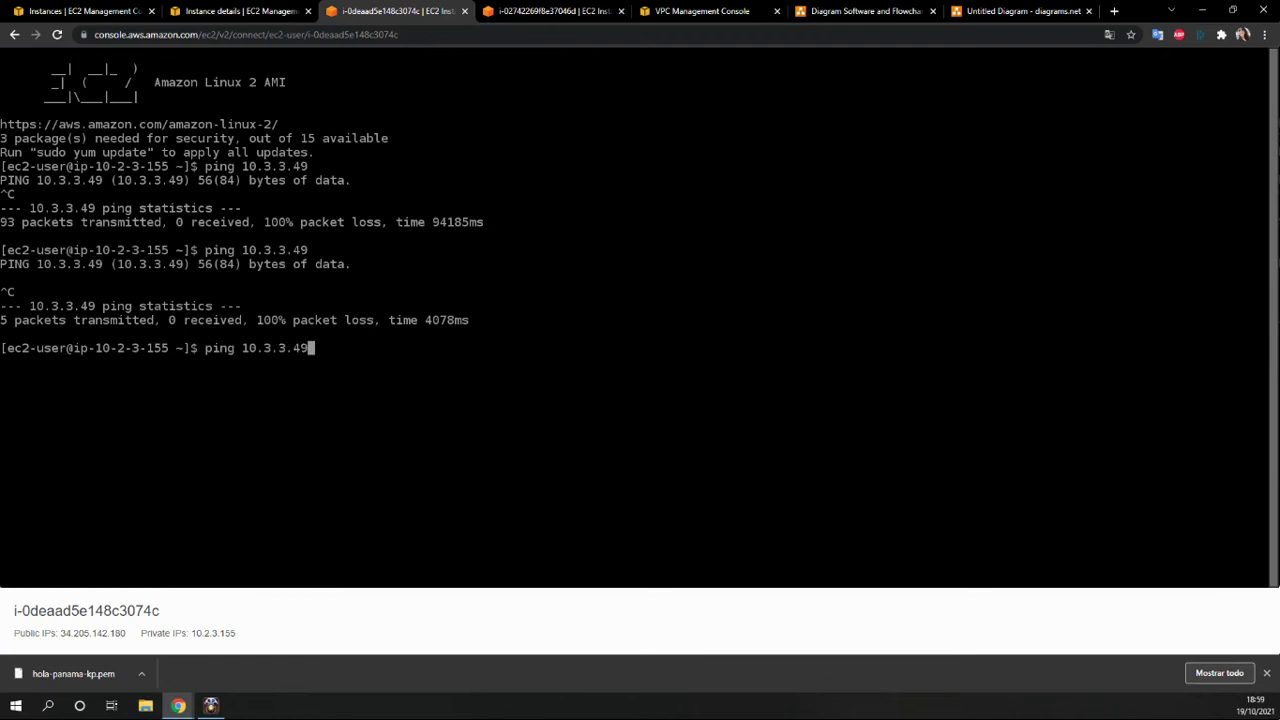
pyautogui.press('Return')
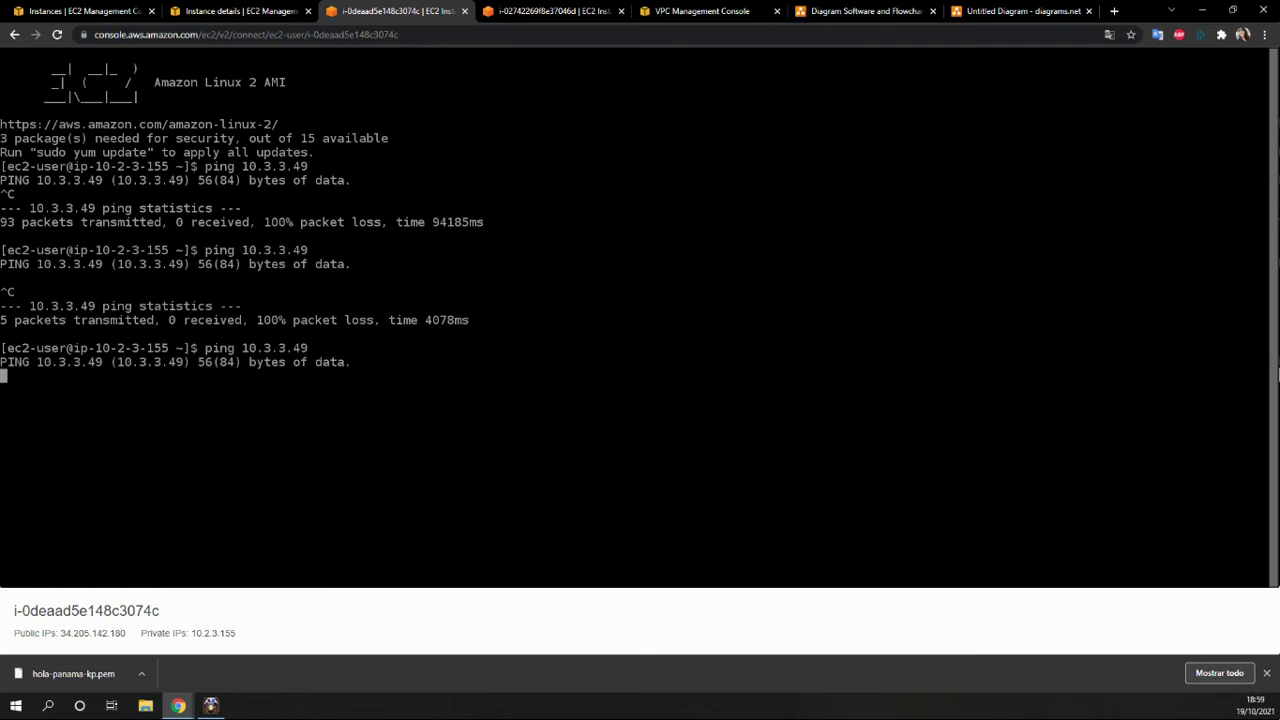
pyautogui.hotkey('ctrl', 'c')
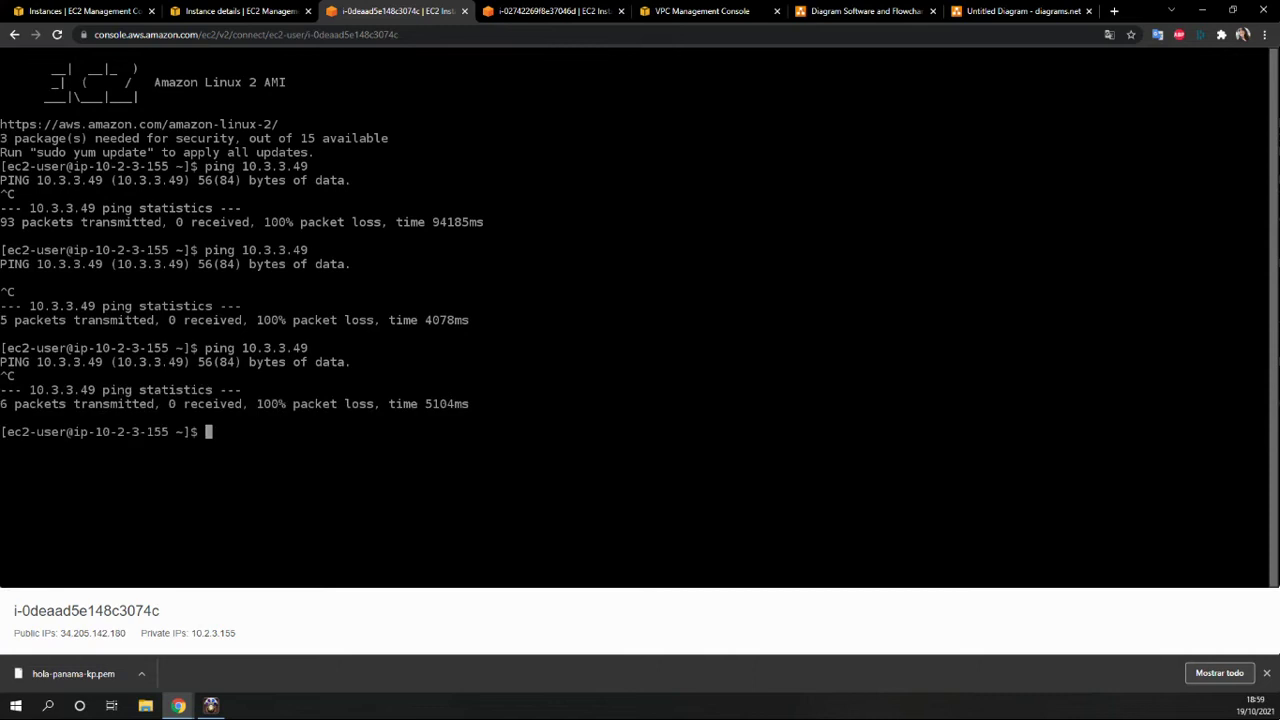
# Step: In the 10.3.3.49 instance's session, stop the running ping and start a new ping to 10.2.3.155
pyautogui.click(555, 11)
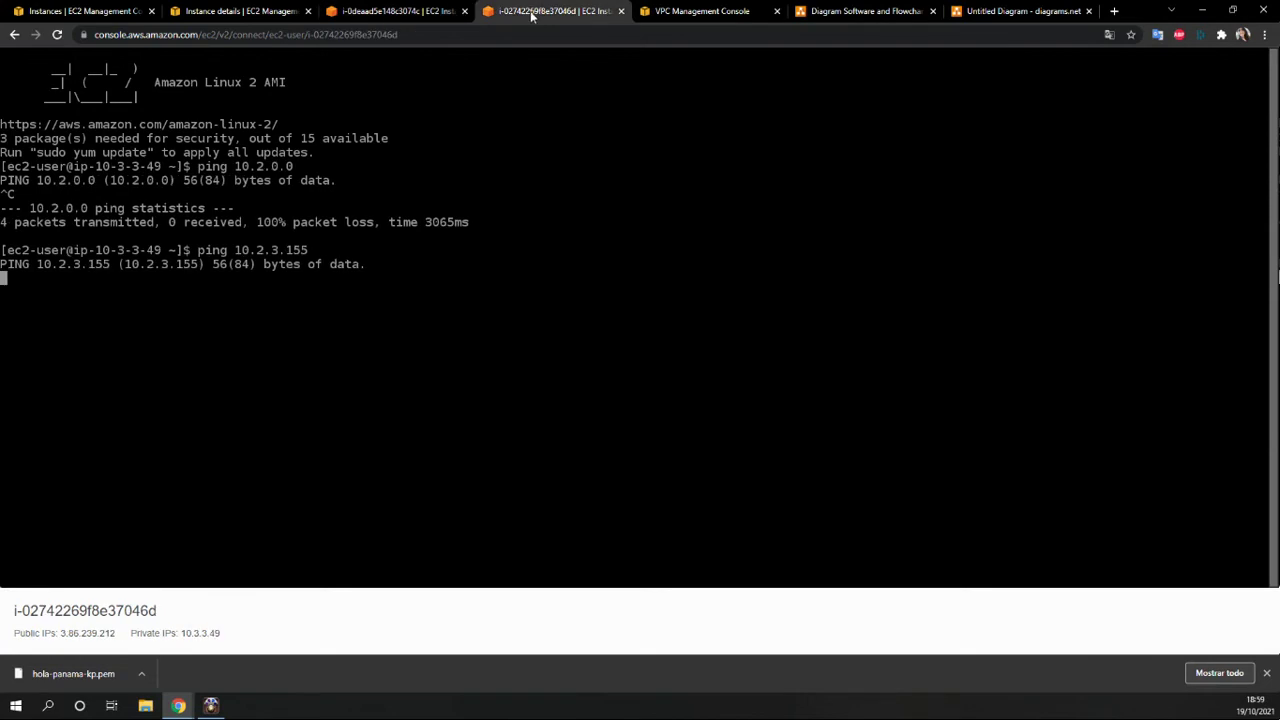
pyautogui.hotkey('ctrl', 'c')
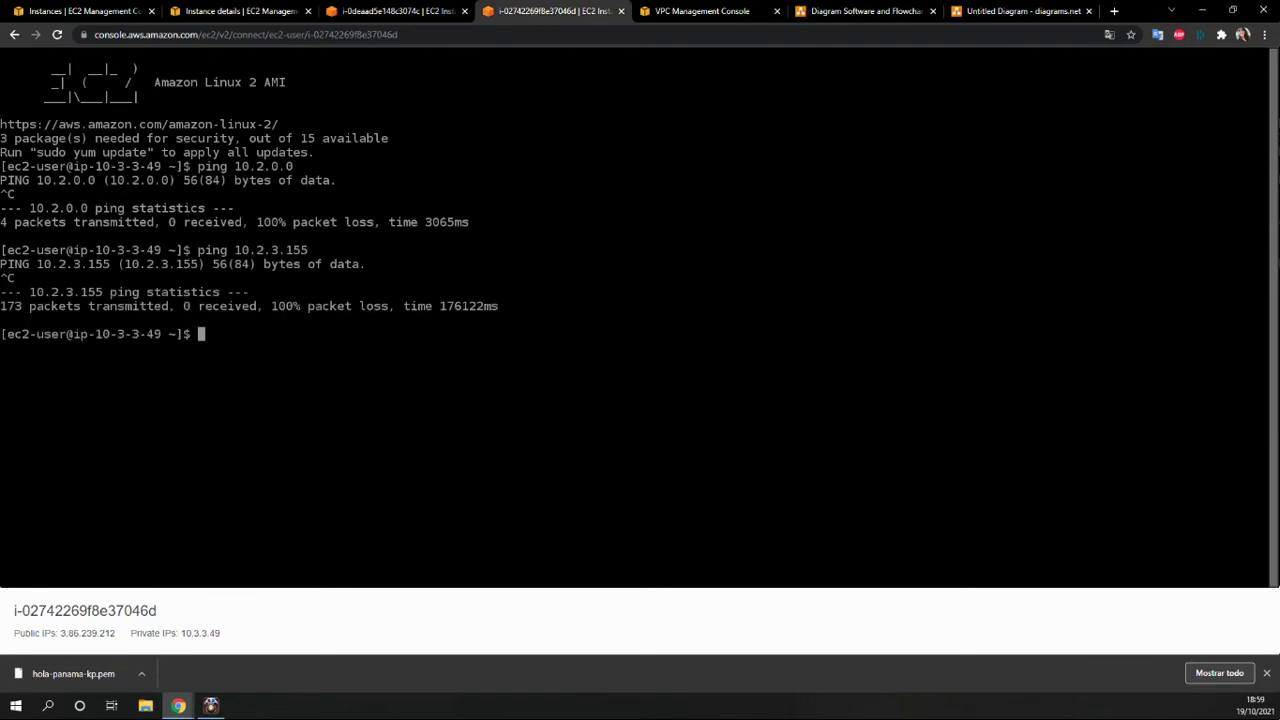
pyautogui.press('Up')
pyautogui.press('Return')
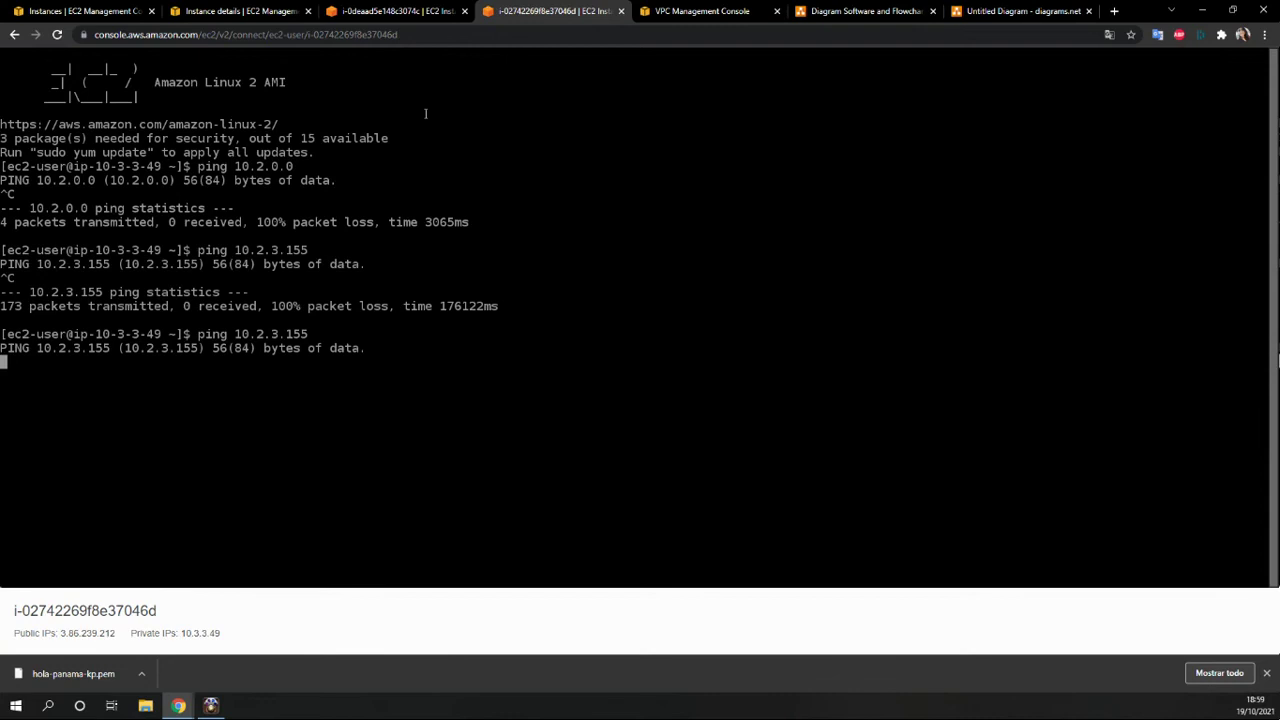
# Step: Look through both ping sessions, the instance list and the instance details, and return to the prood Public Routes table
pyautogui.click(360, 12)
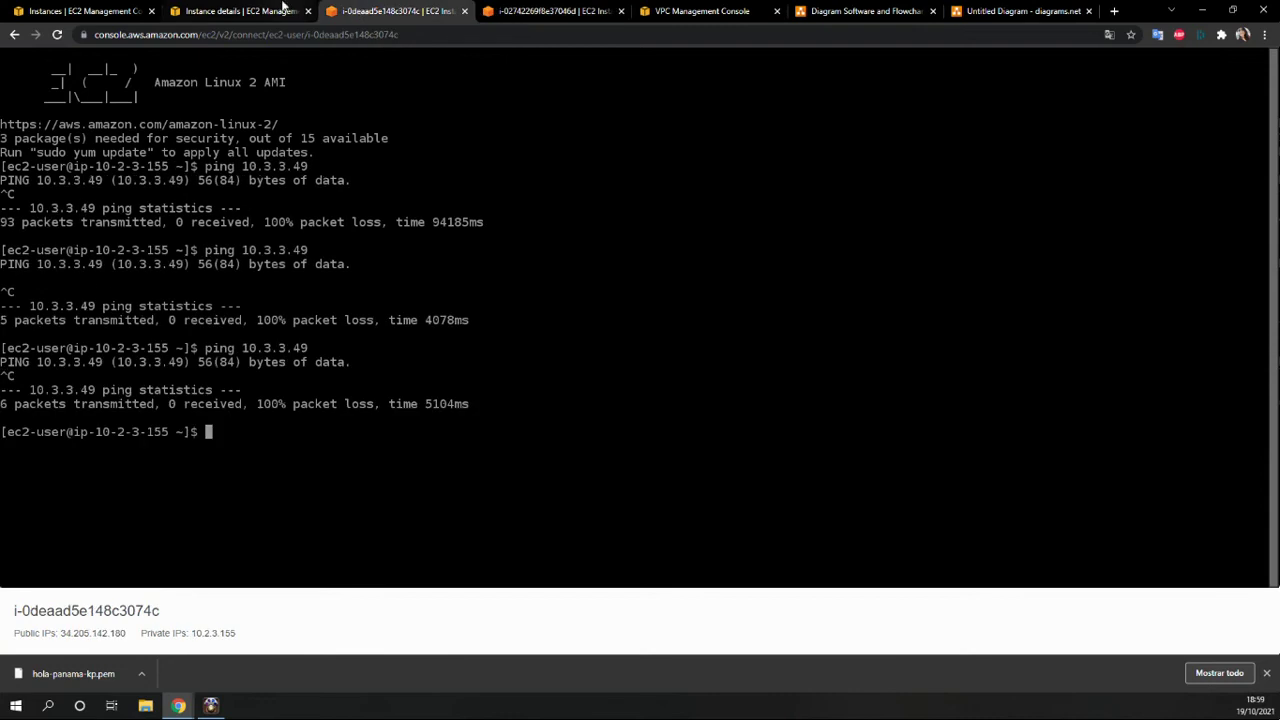
pyautogui.click(283, 9)
pyautogui.click(400, 10)
pyautogui.click(556, 10)
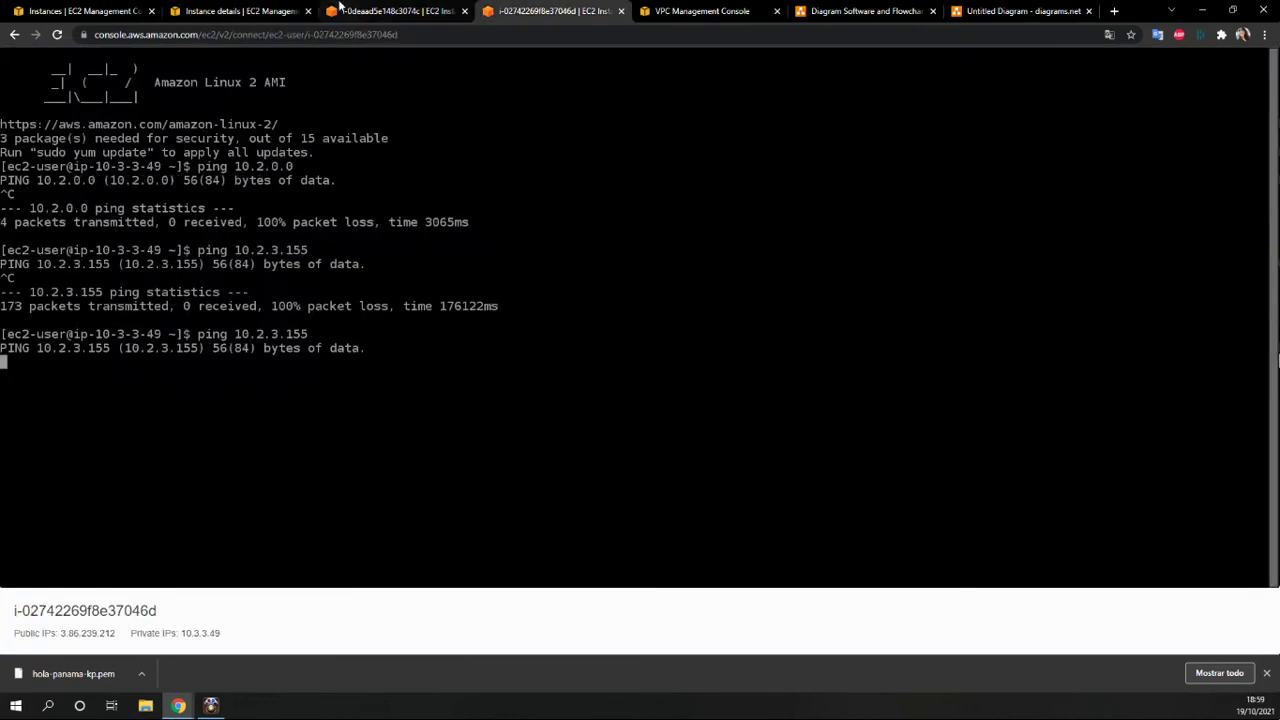
pyautogui.click(240, 10)
pyautogui.click(85, 10)
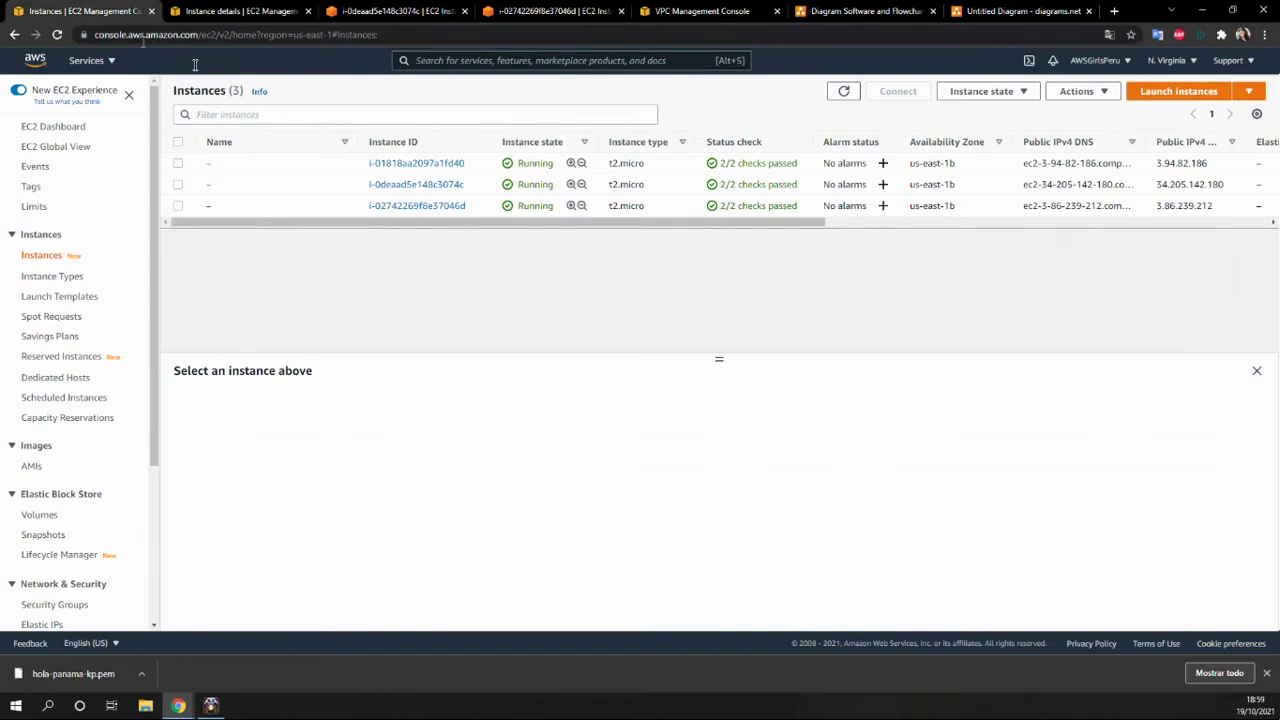
pyautogui.click(285, 10)
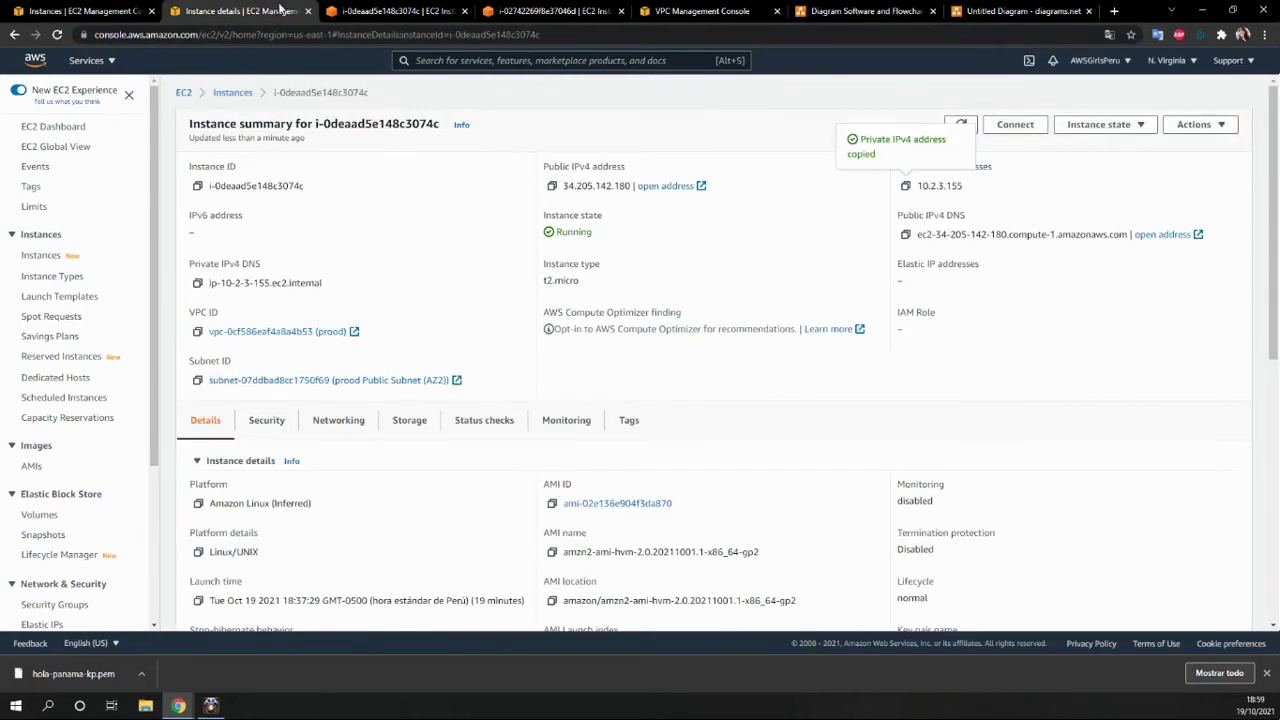
pyautogui.click(403, 10)
pyautogui.click(550, 10)
pyautogui.click(700, 10)
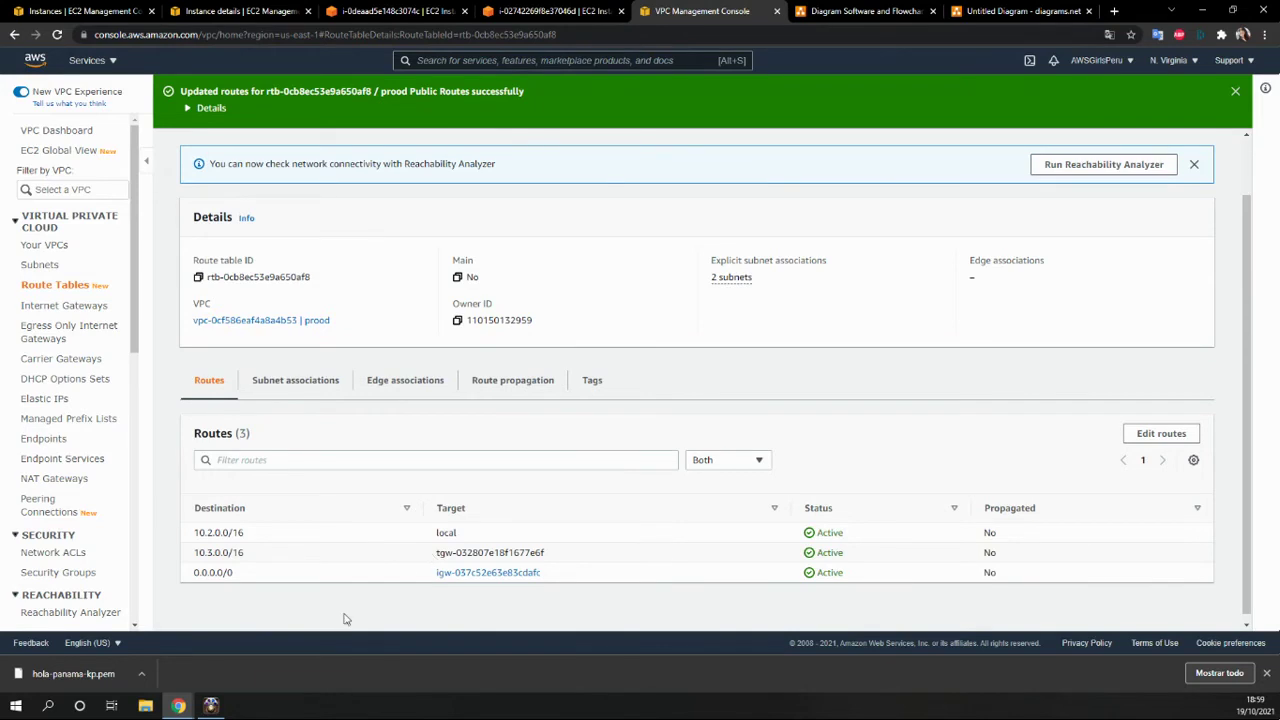
pyautogui.scroll(1, 343, 616)
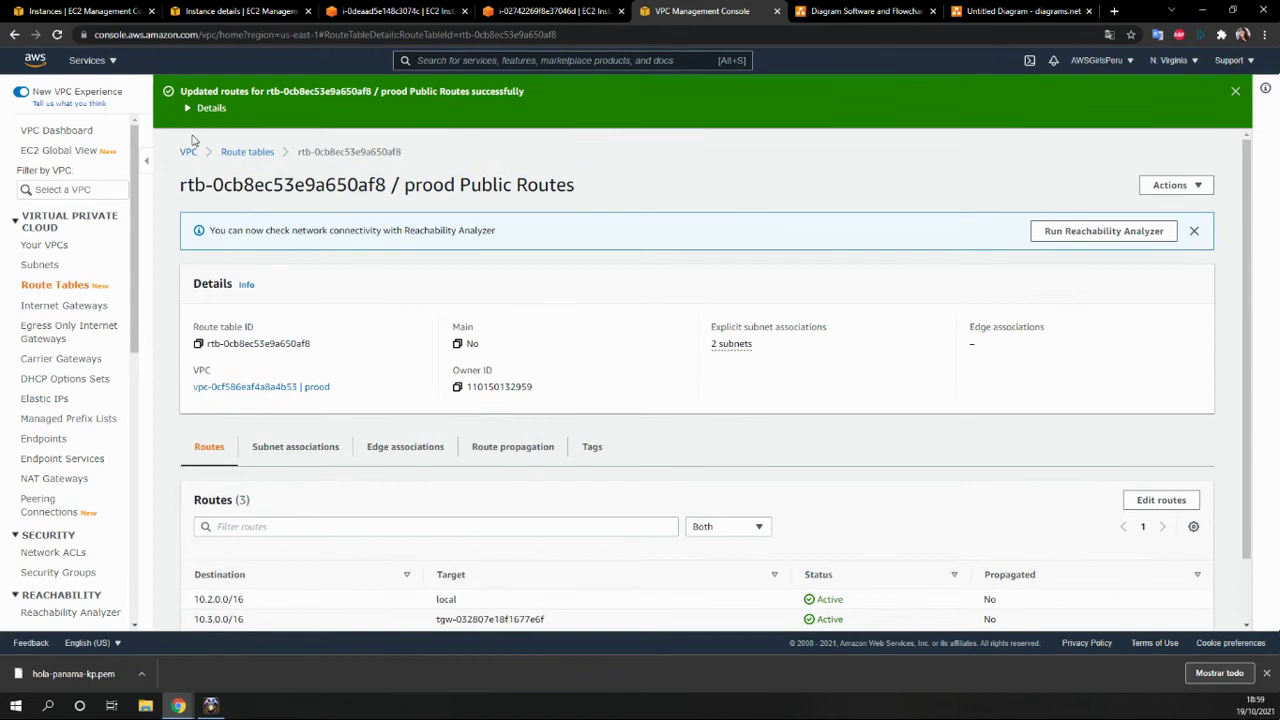
pyautogui.click(68, 418)
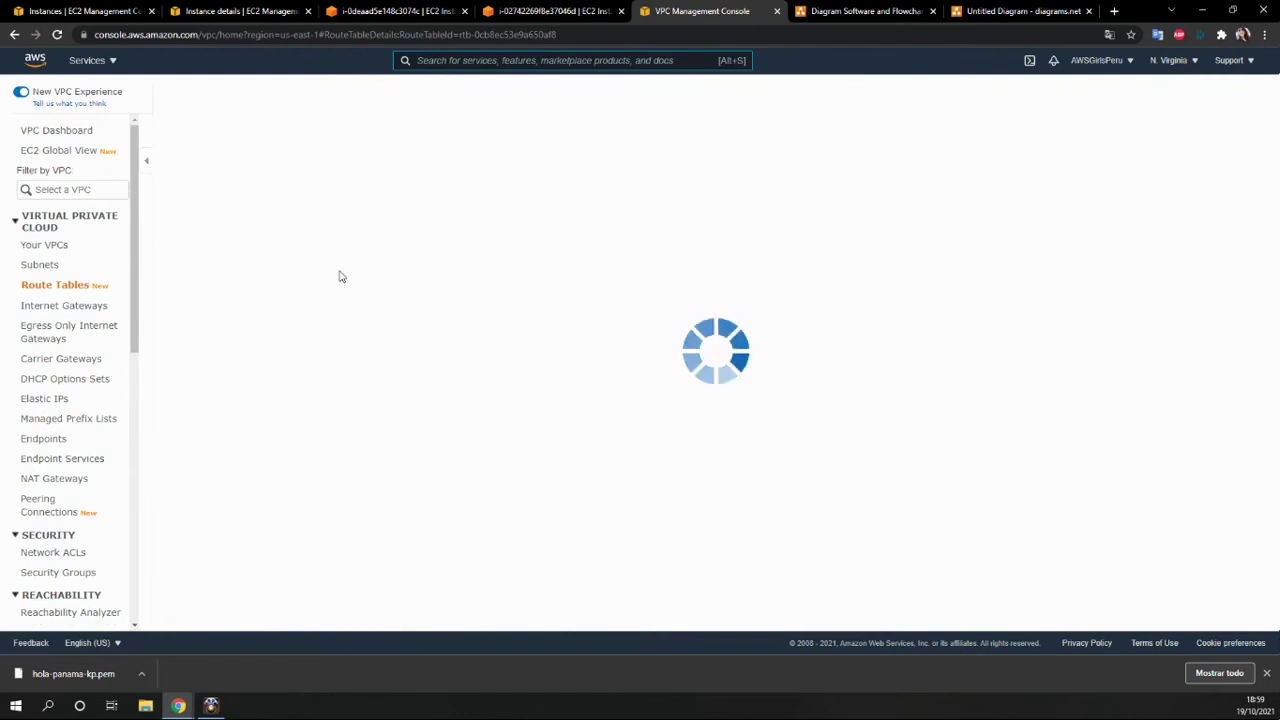
# Step: Examine the security group and its inbound and outbound rules on the 10.2.3.155 instance's details page
pyautogui.click(395, 11)
pyautogui.click(250, 11)
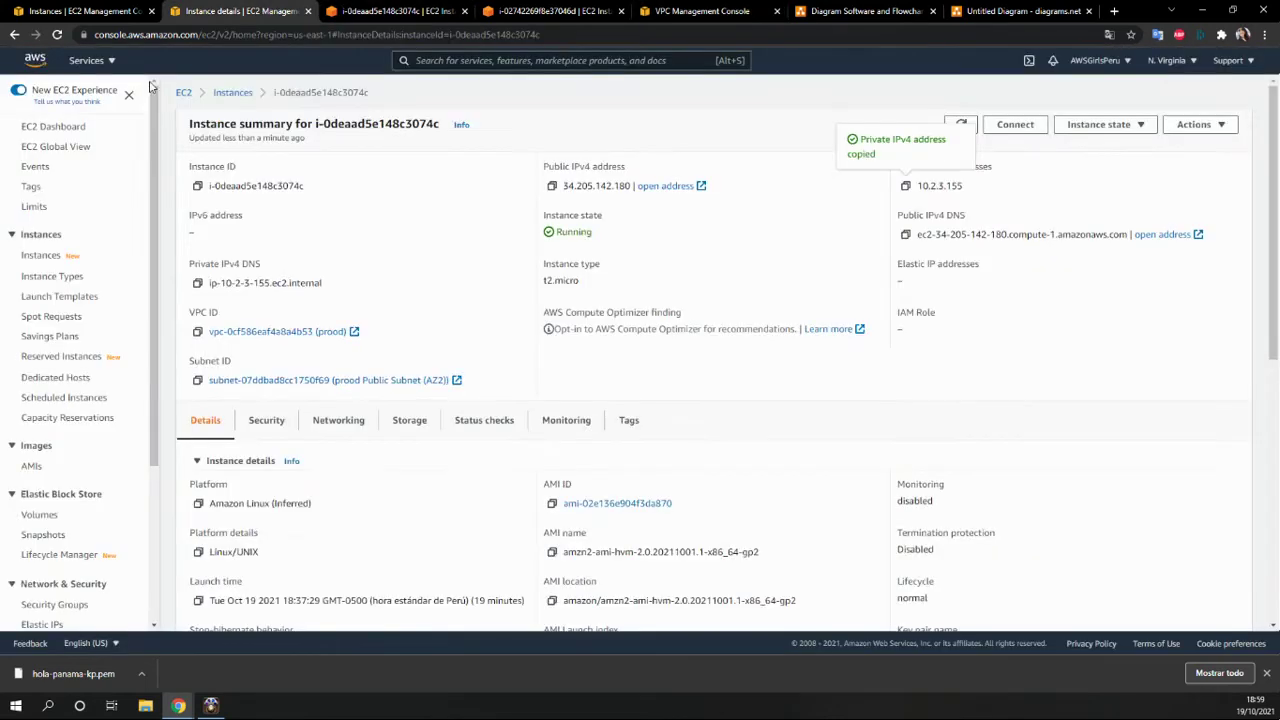
pyautogui.scroll(-1, 417, 377)
pyautogui.scroll(1, 420, 375)
pyautogui.scroll(-1, 272, 278)
pyautogui.scroll(1, 280, 275)
pyautogui.scroll(-1, 430, 377)
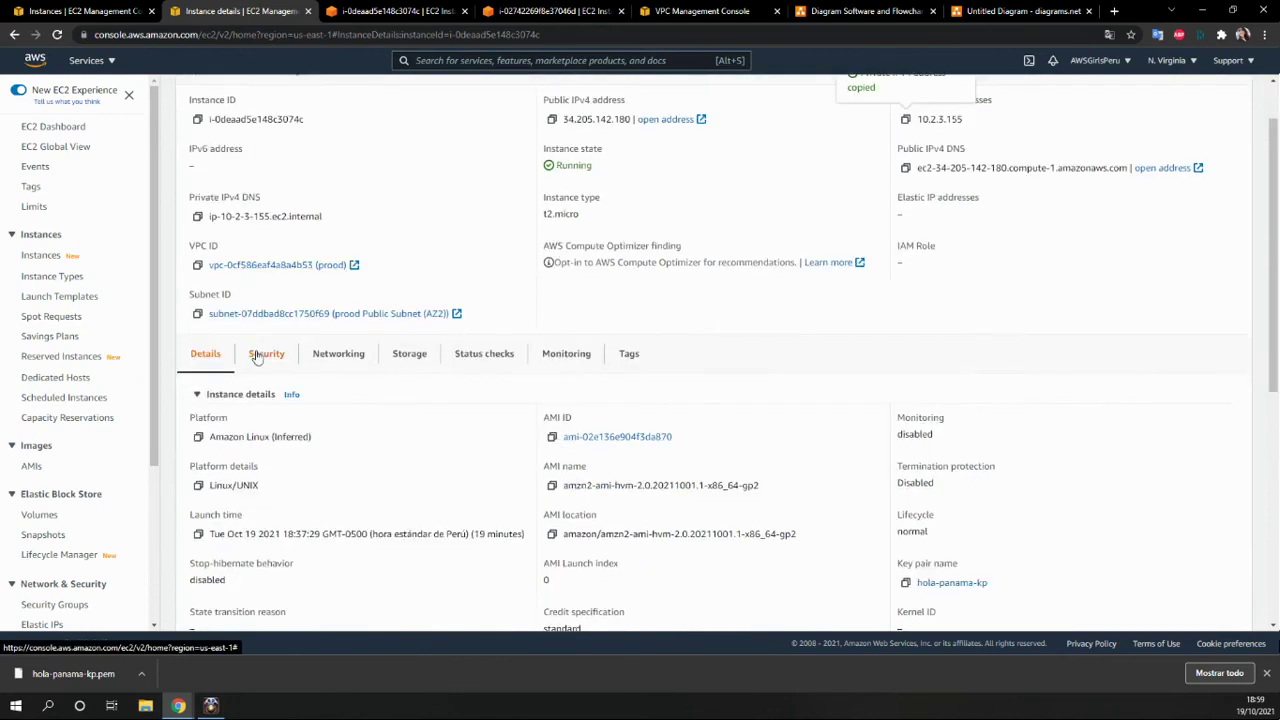
pyautogui.scroll(1, 258, 380)
pyautogui.click(266, 418)
pyautogui.scroll(-1, 275, 413)
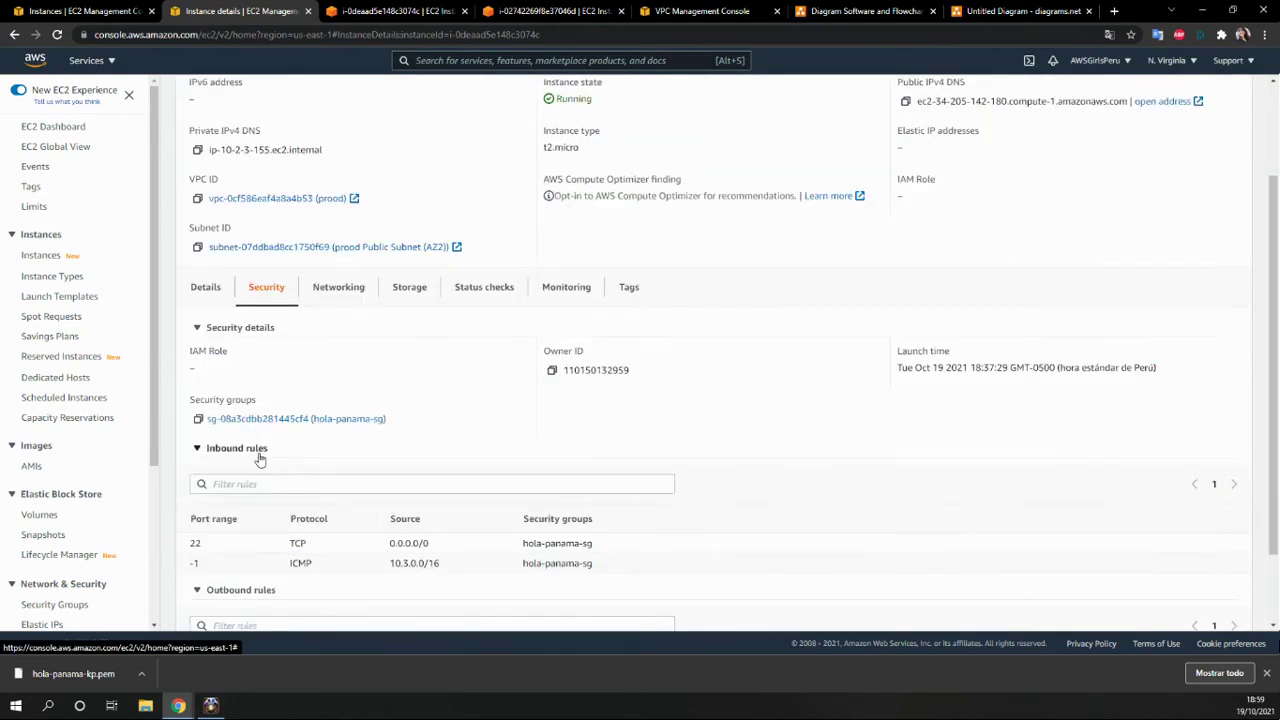
pyautogui.scroll(-1, 308, 518)
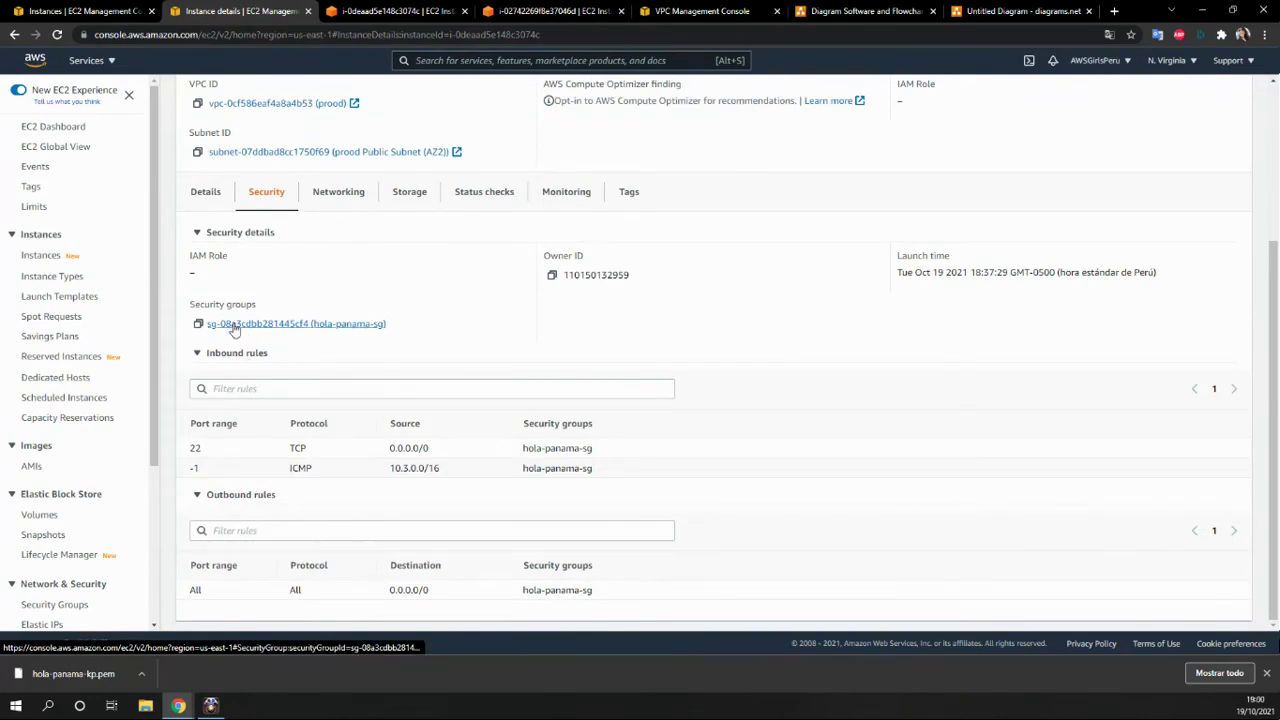
pyautogui.scroll(2, 222, 331)
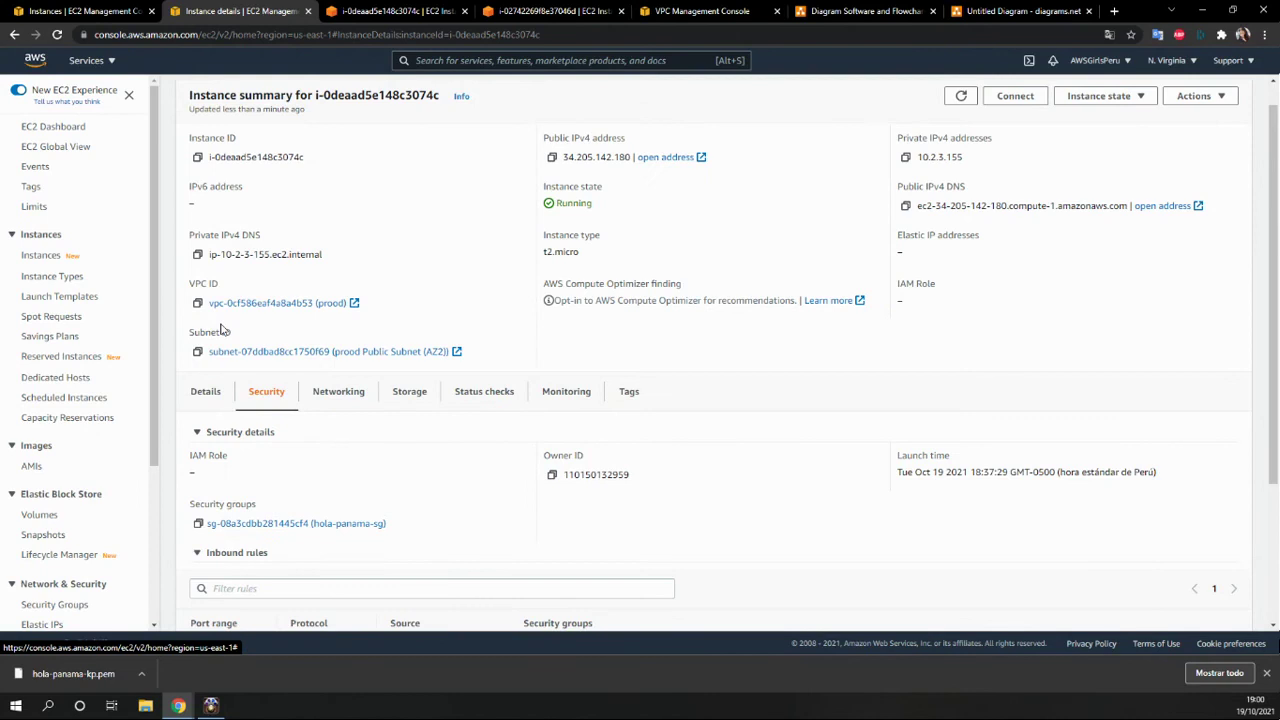
# Step: Open the inbound rules of the 10.2.3.155 instance's hola-panama-sg security group for editing
pyautogui.scroll(-1, 222, 331)
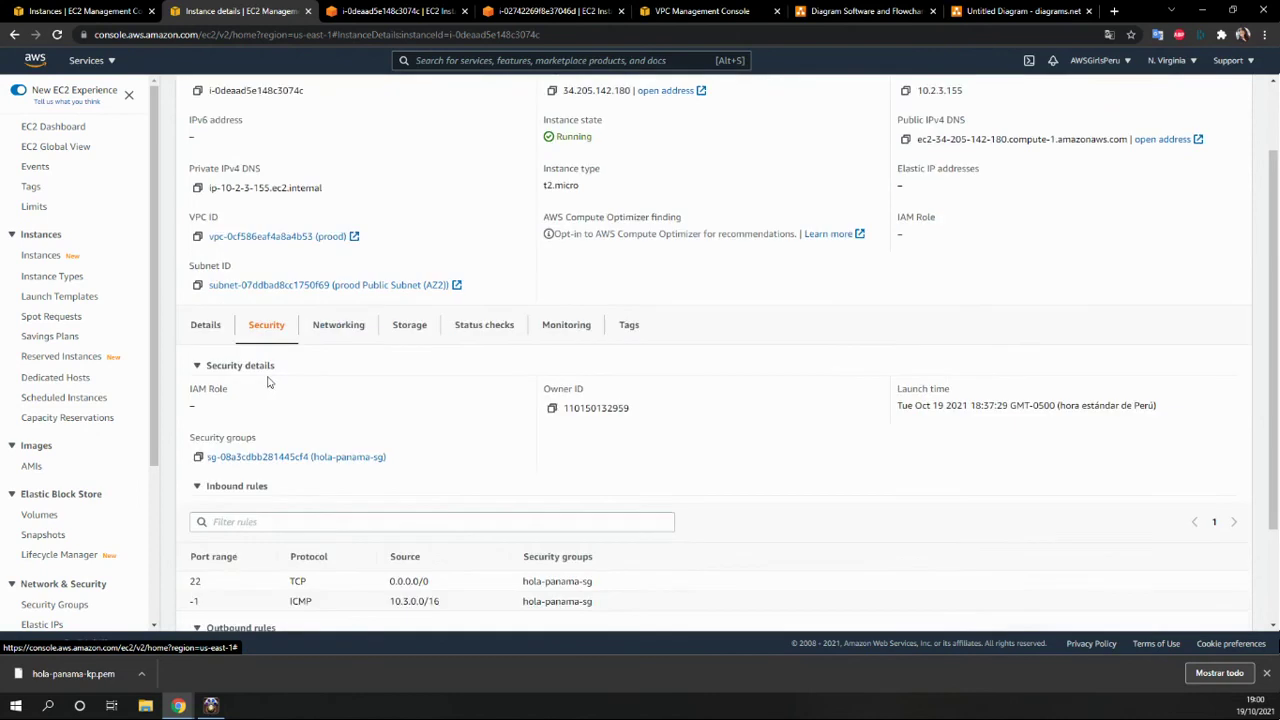
pyautogui.click(221, 458)
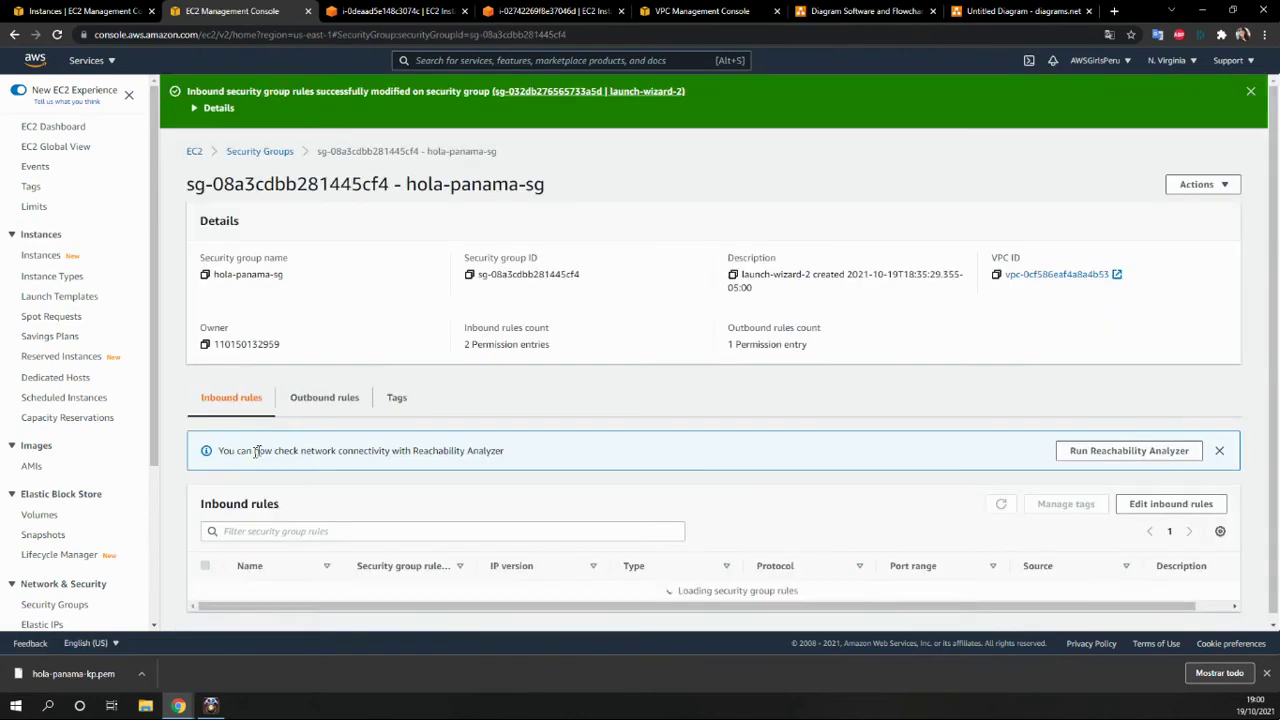
pyautogui.scroll(-1, 329, 451)
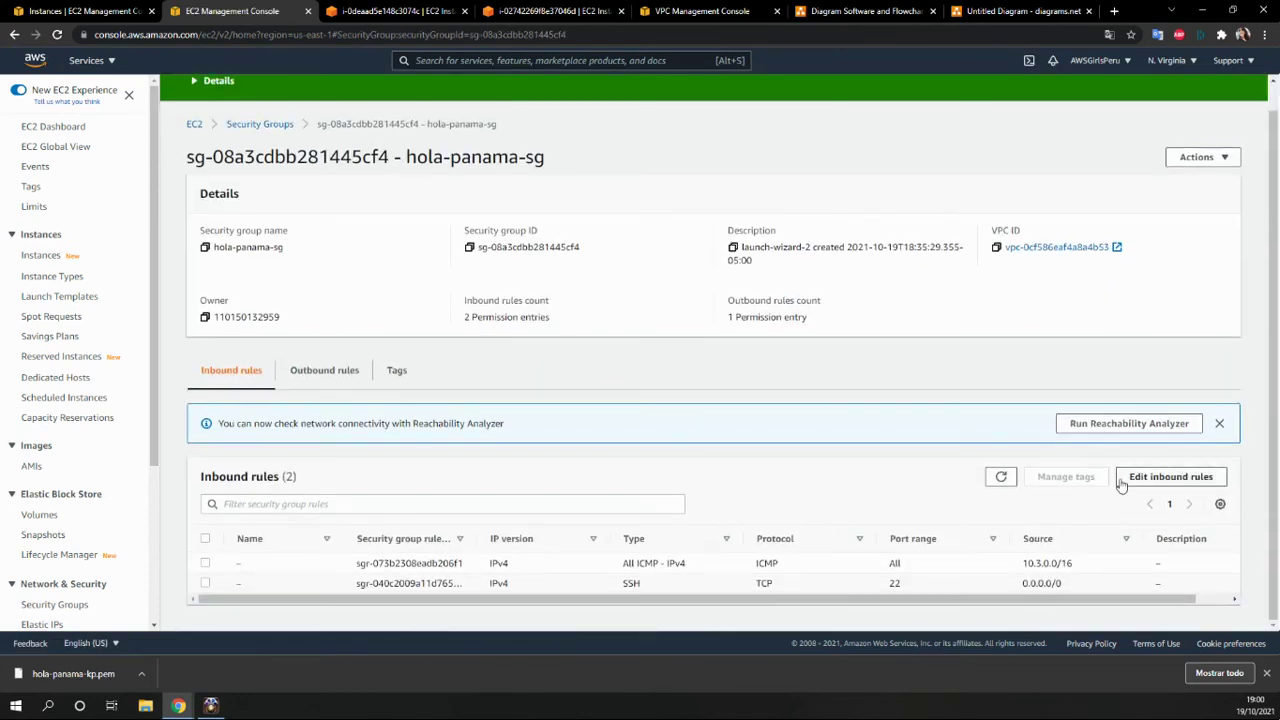
pyautogui.click(1122, 485)
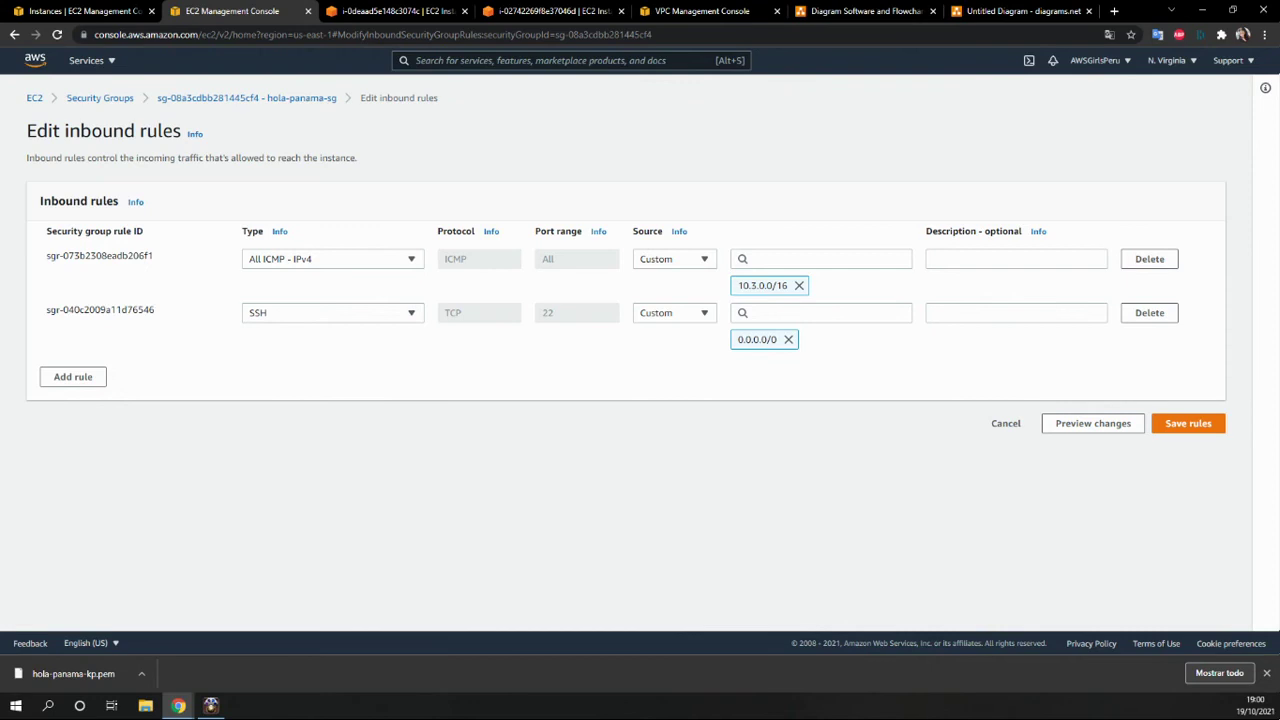
# Step: Add an All ICMP - IPv4 inbound rule with custom source 10.2.0.0/16 to hola-panama-sg and save the rules
pyautogui.click(65, 374)
pyautogui.click(306, 375)
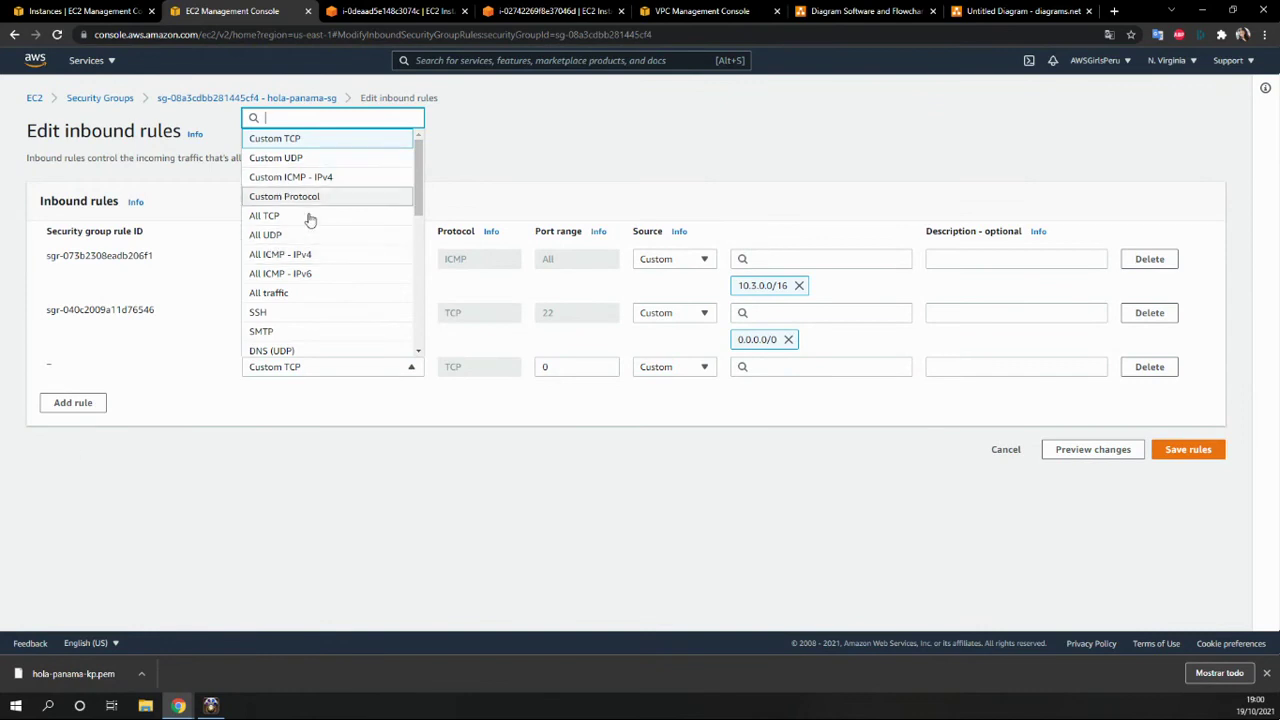
pyautogui.scroll(-3, 308, 331)
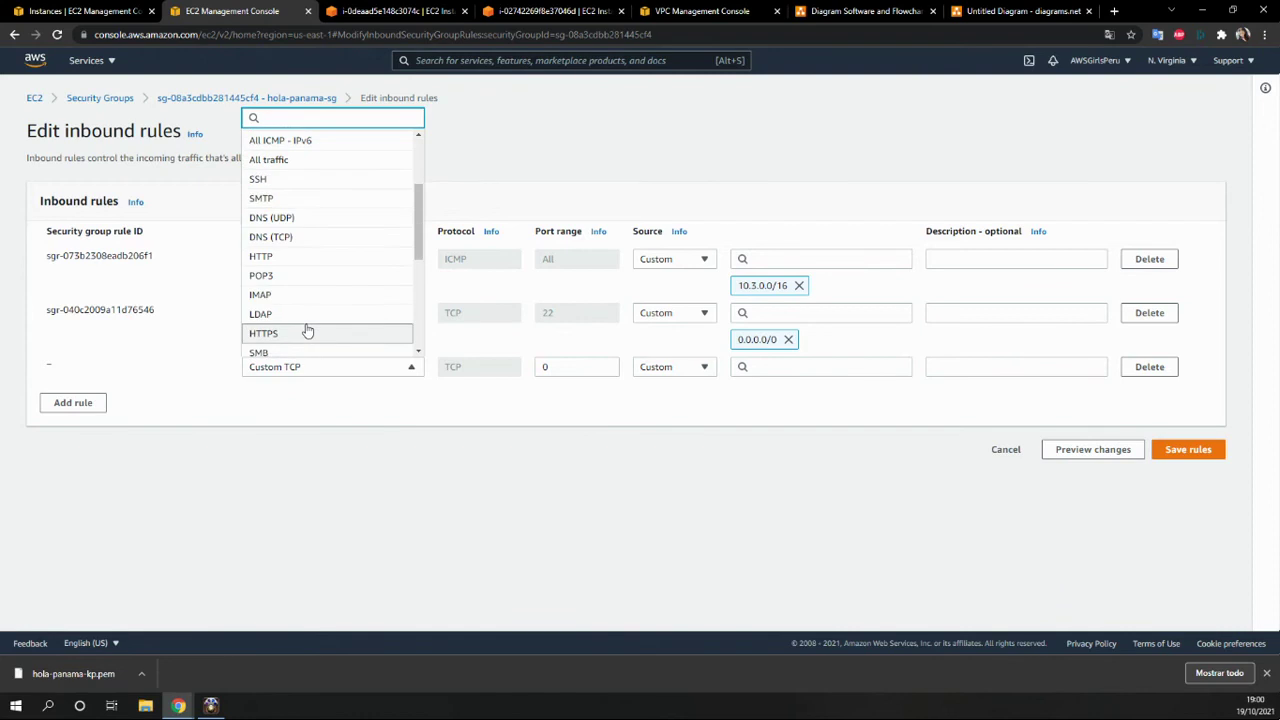
pyautogui.write('IC')
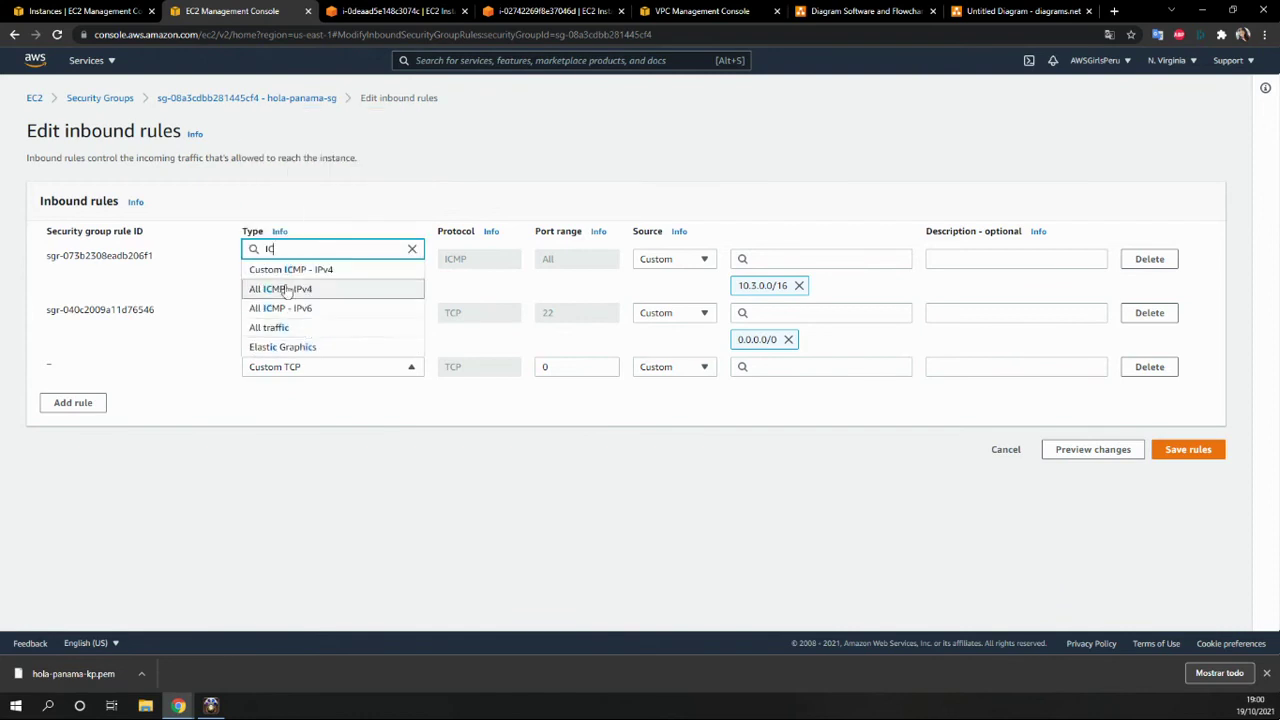
pyautogui.click(295, 288)
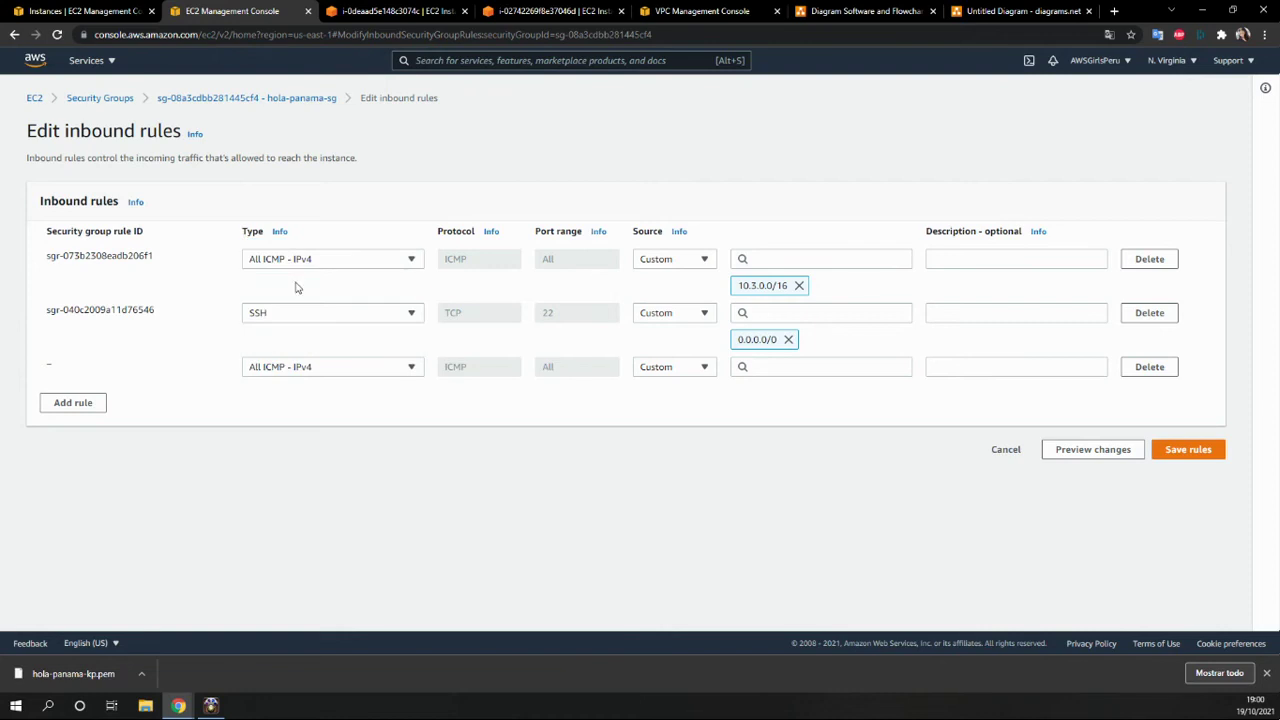
pyautogui.click(746, 366)
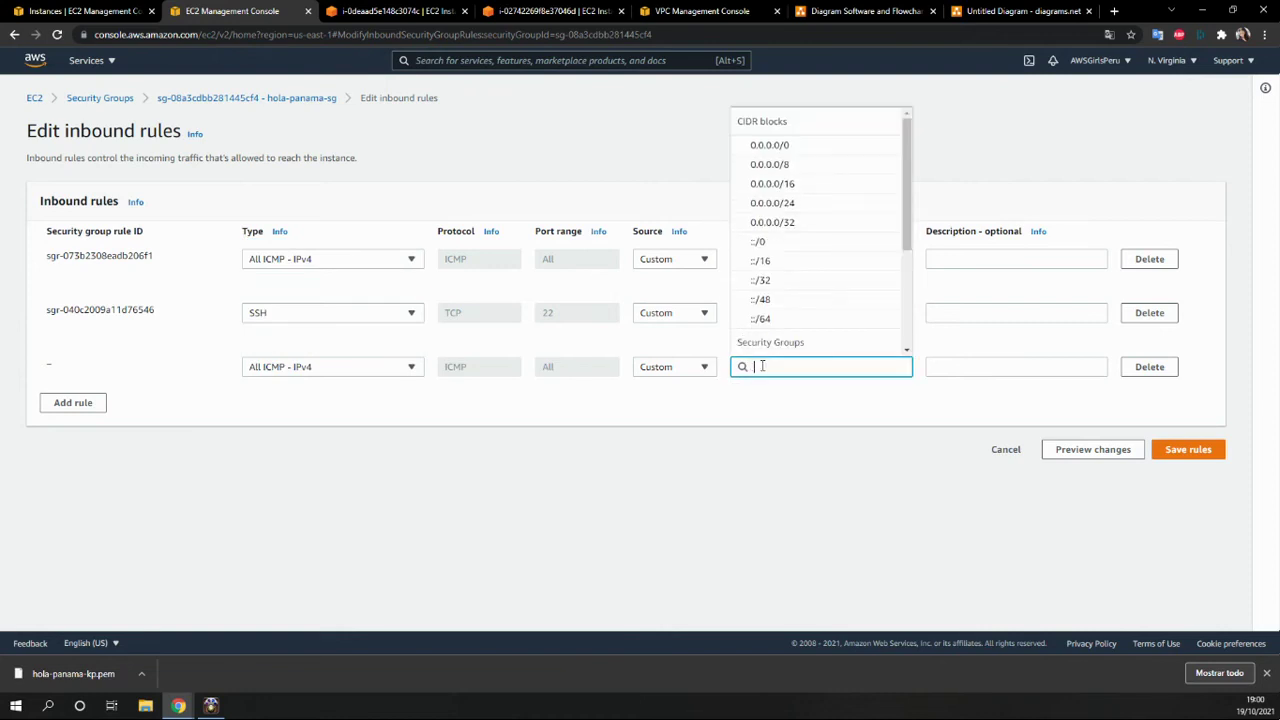
pyautogui.write('10.2')
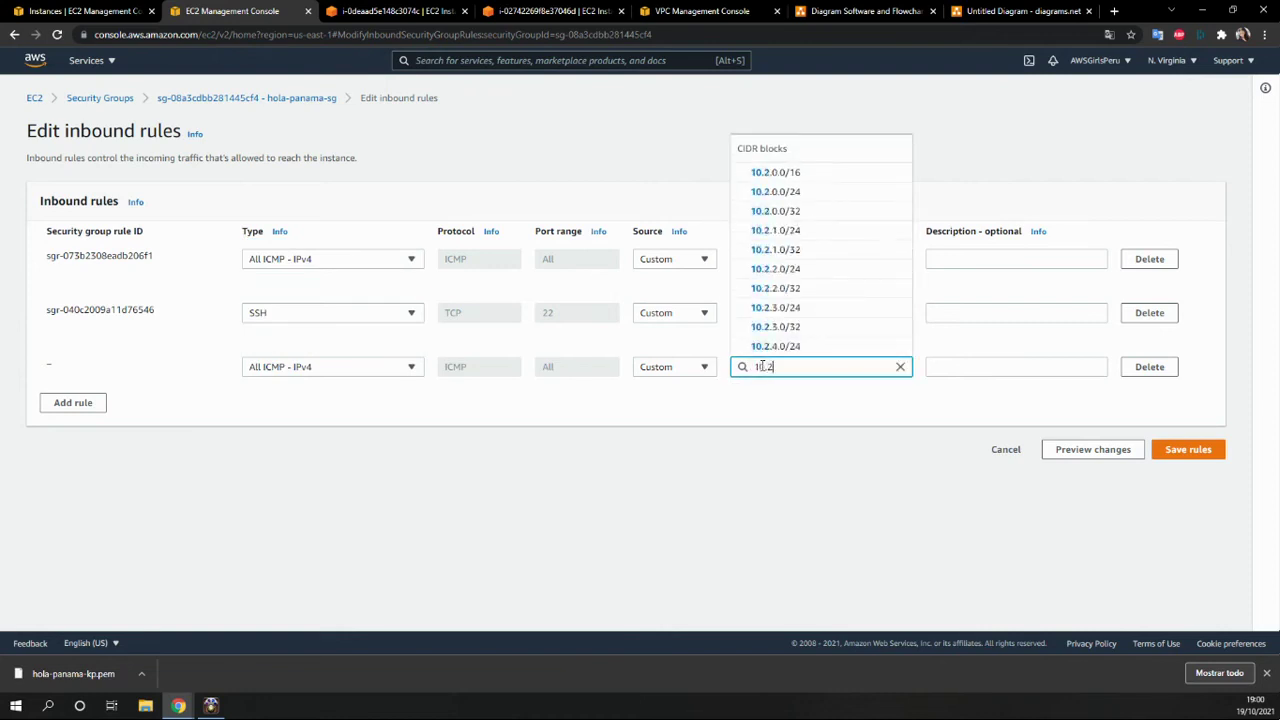
pyautogui.write('.0.0')
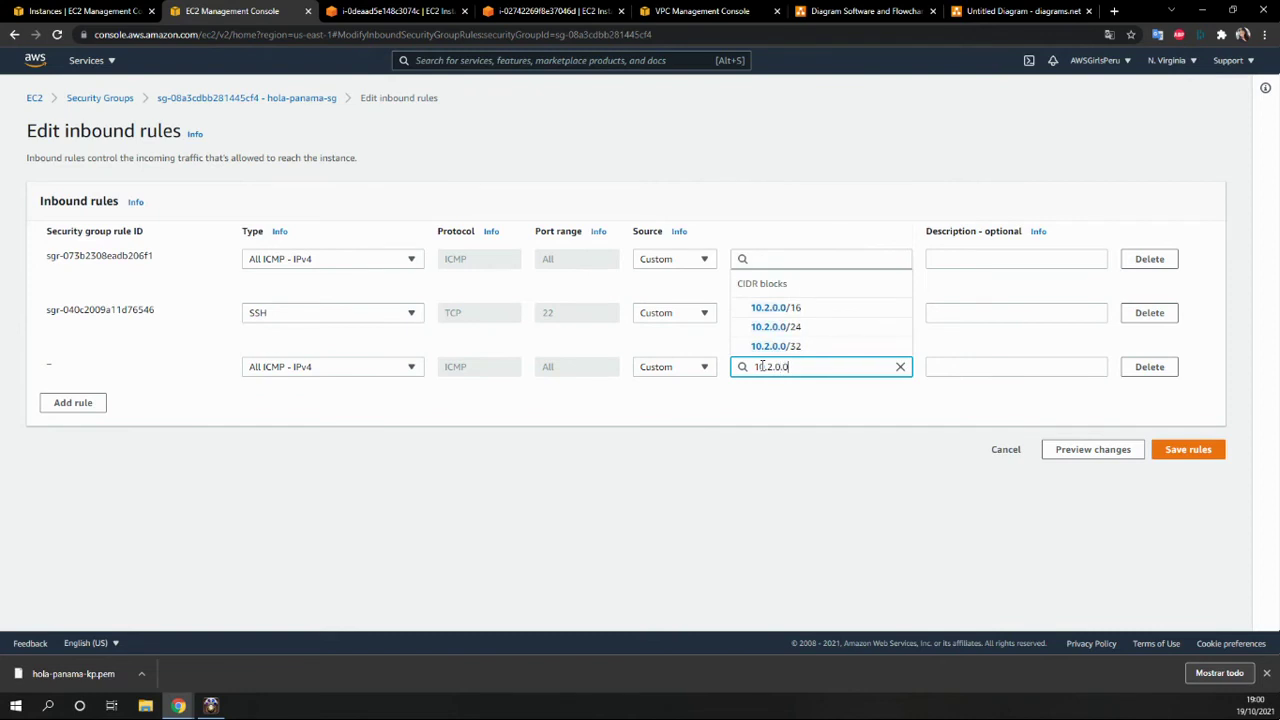
pyautogui.click(770, 307)
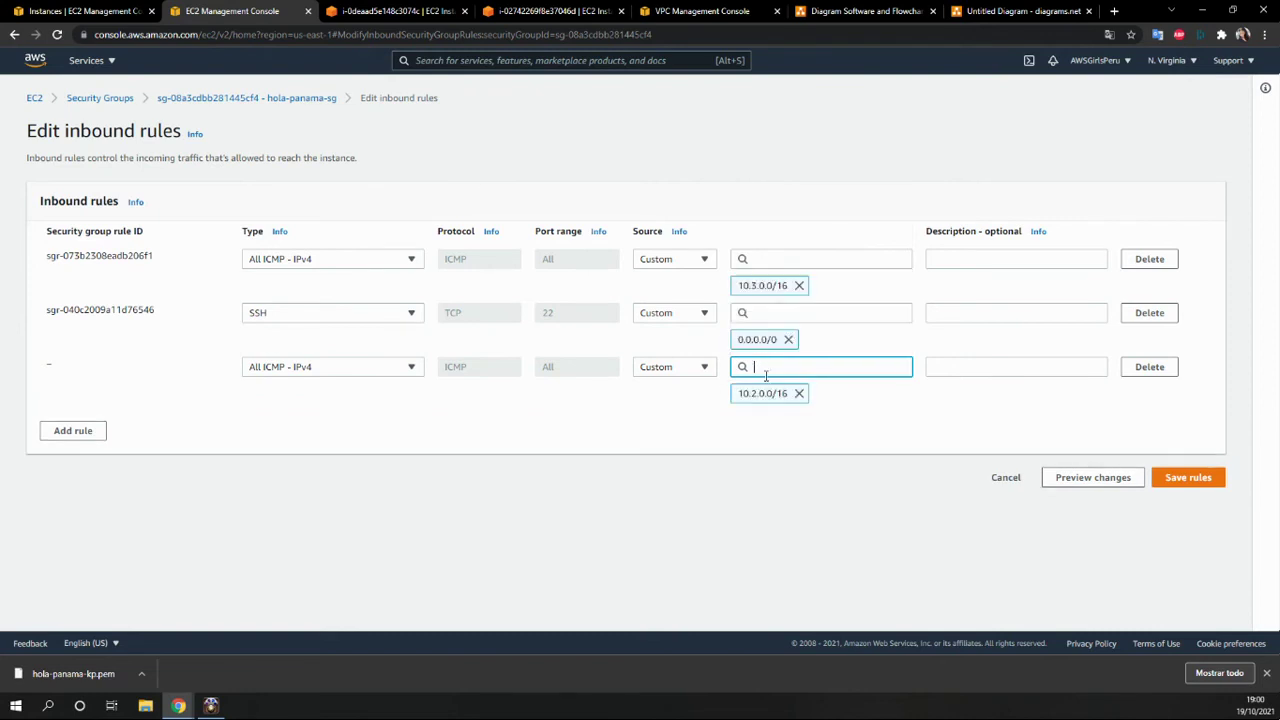
pyautogui.click(1184, 478)
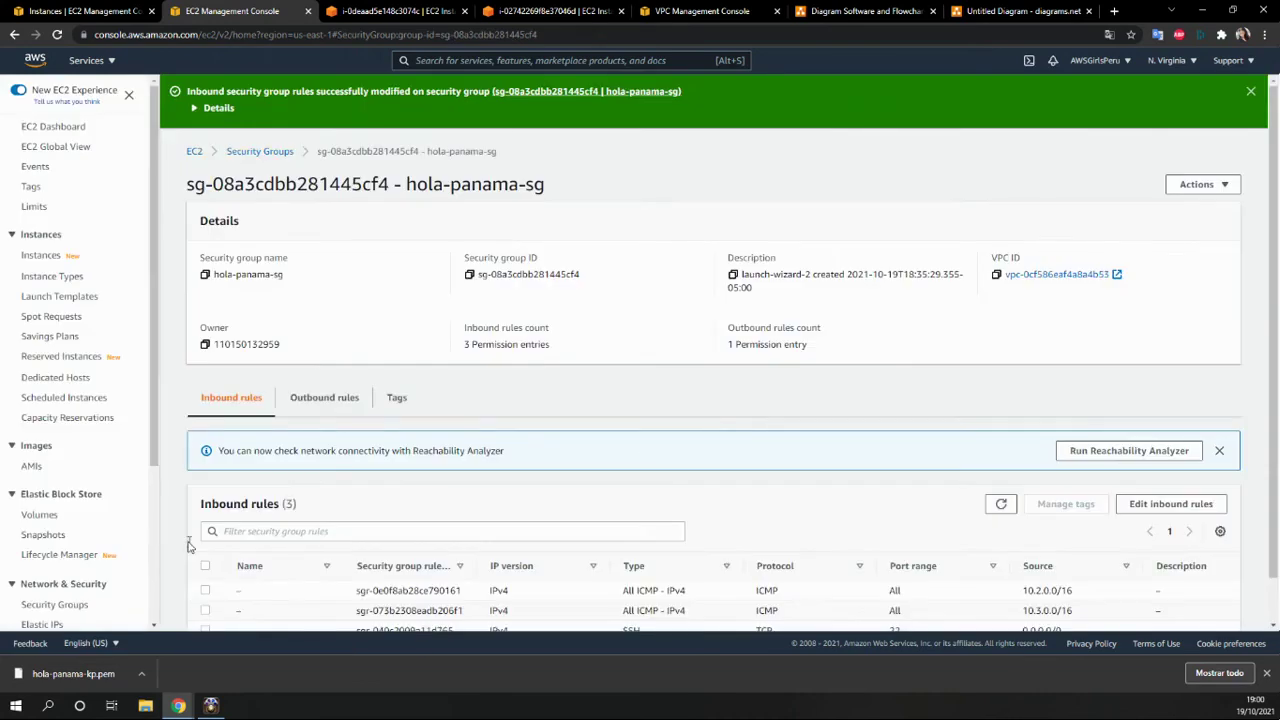
pyautogui.scroll(-1, 392, 488)
# Step: In the 10.3.3.49 instance's session, stop the running ping, rerun the ping to 10.2.3.155 and stop it after a couple of packets
pyautogui.click(550, 11)
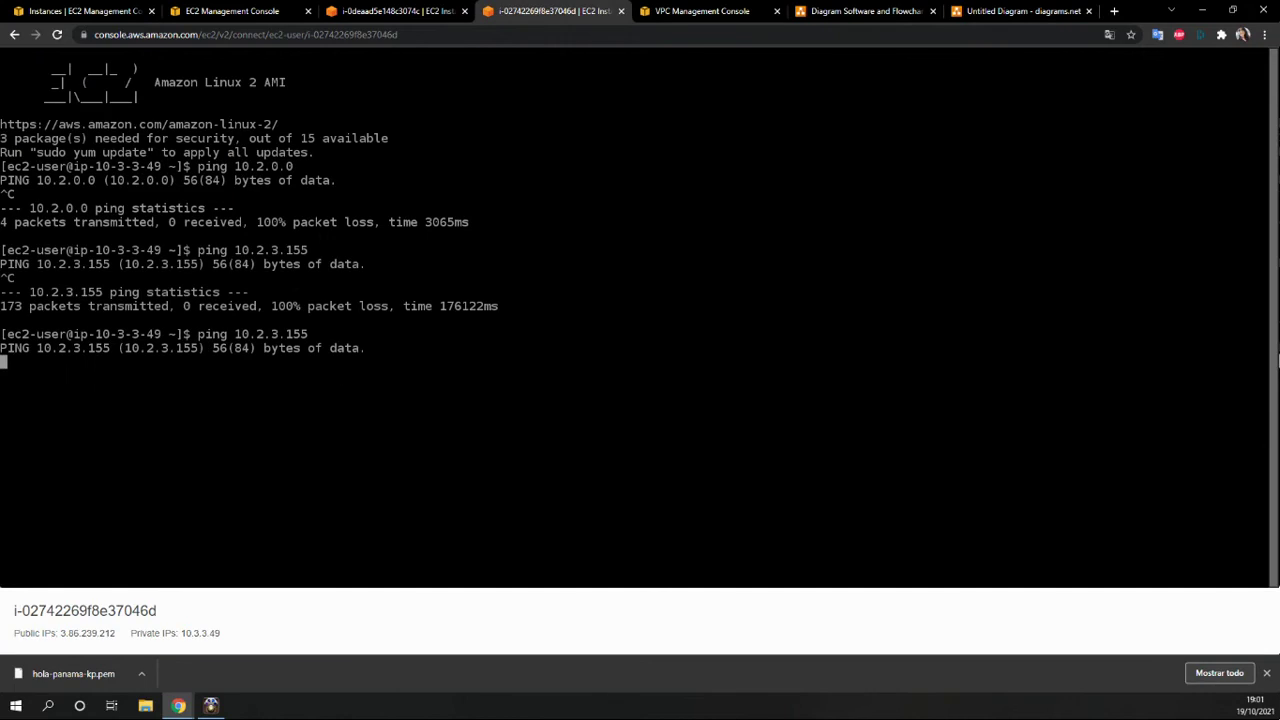
pyautogui.hotkey('ctrl', 'c')
pyautogui.press('Up')
pyautogui.press('Return')
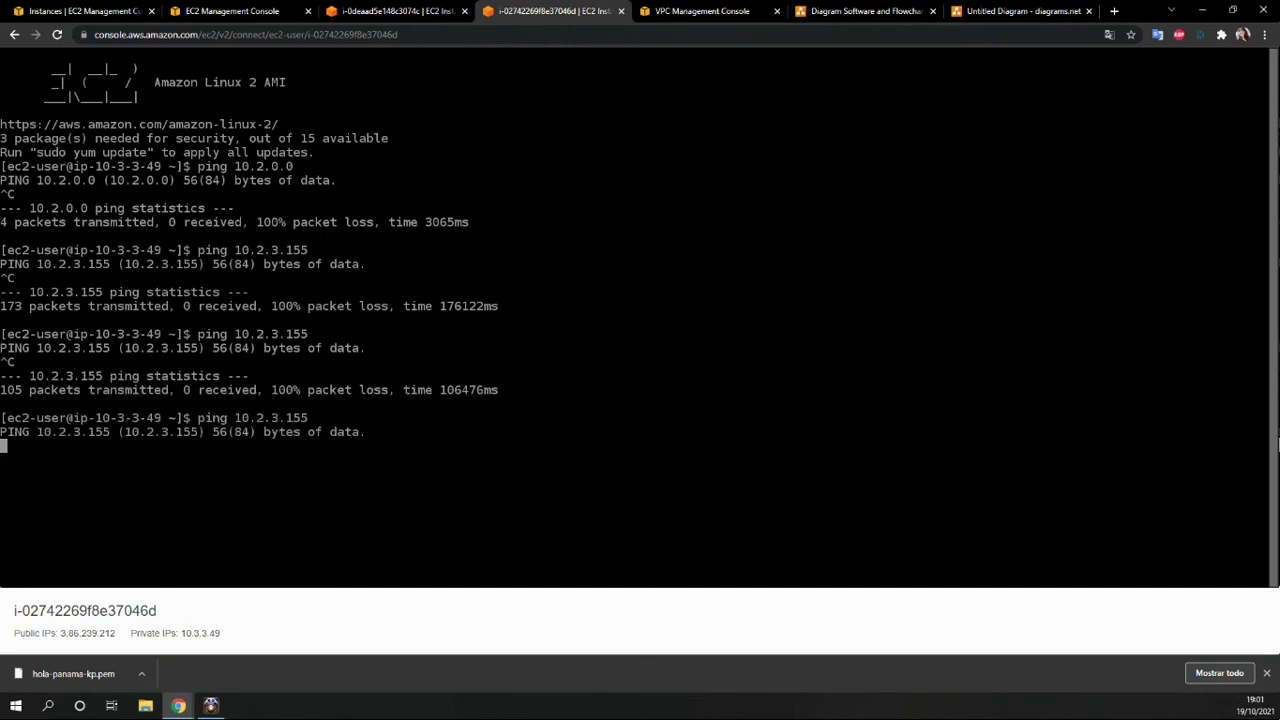
pyautogui.hotkey('ctrl', 'c')
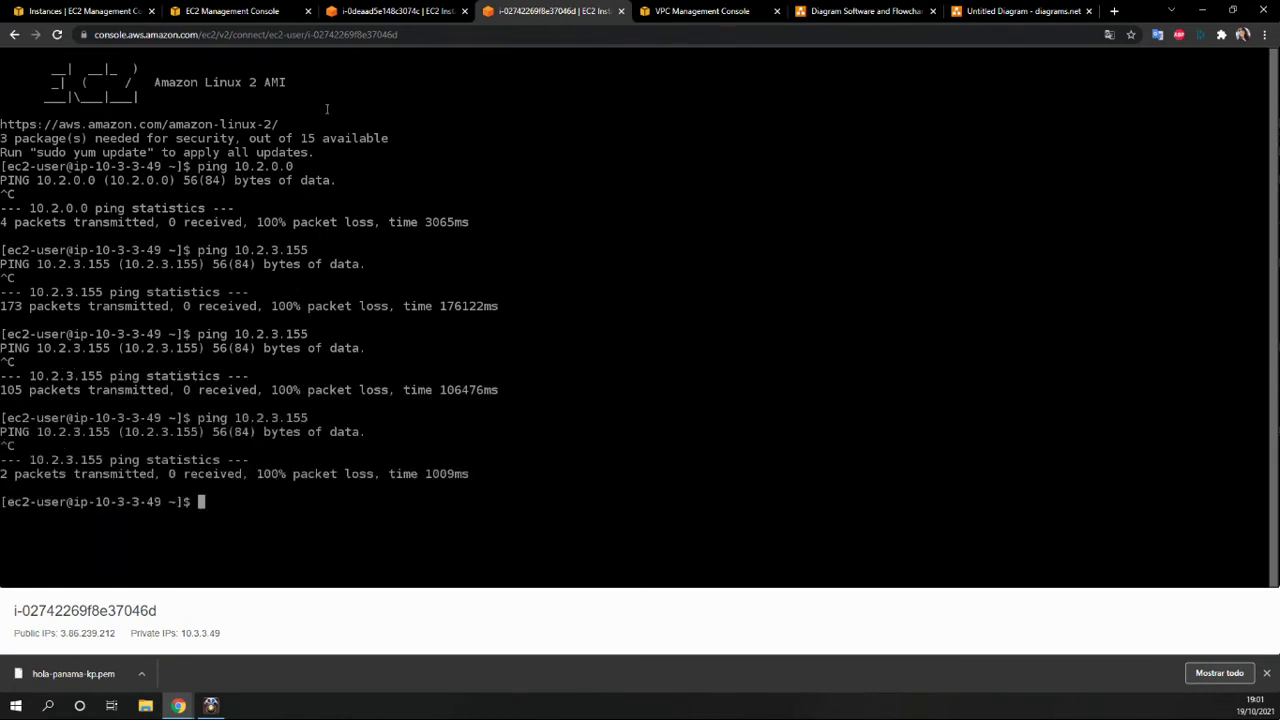
# Step: In the 10.2.3.155 instance's session, ping 10.3.3.49 again and stop it after a few packets
pyautogui.hotkey('ctrl', 'shift', 'Tab')
pyautogui.press('Up')
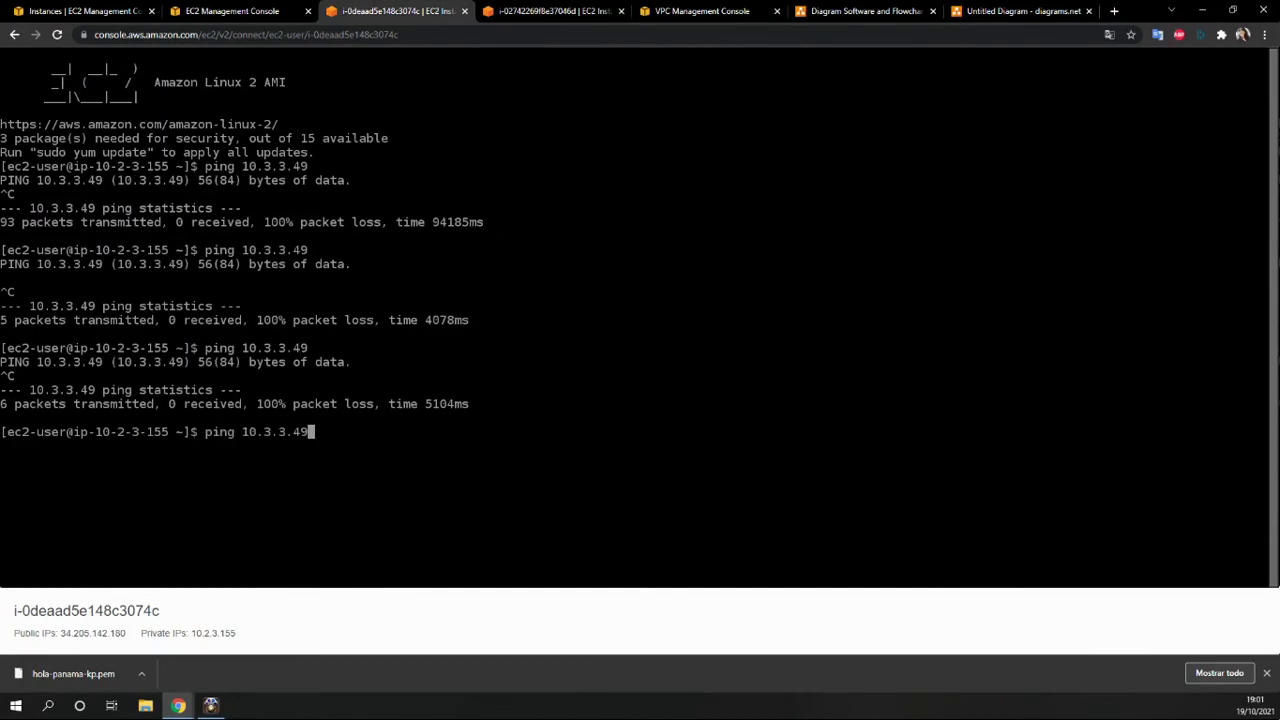
pyautogui.press('Return')
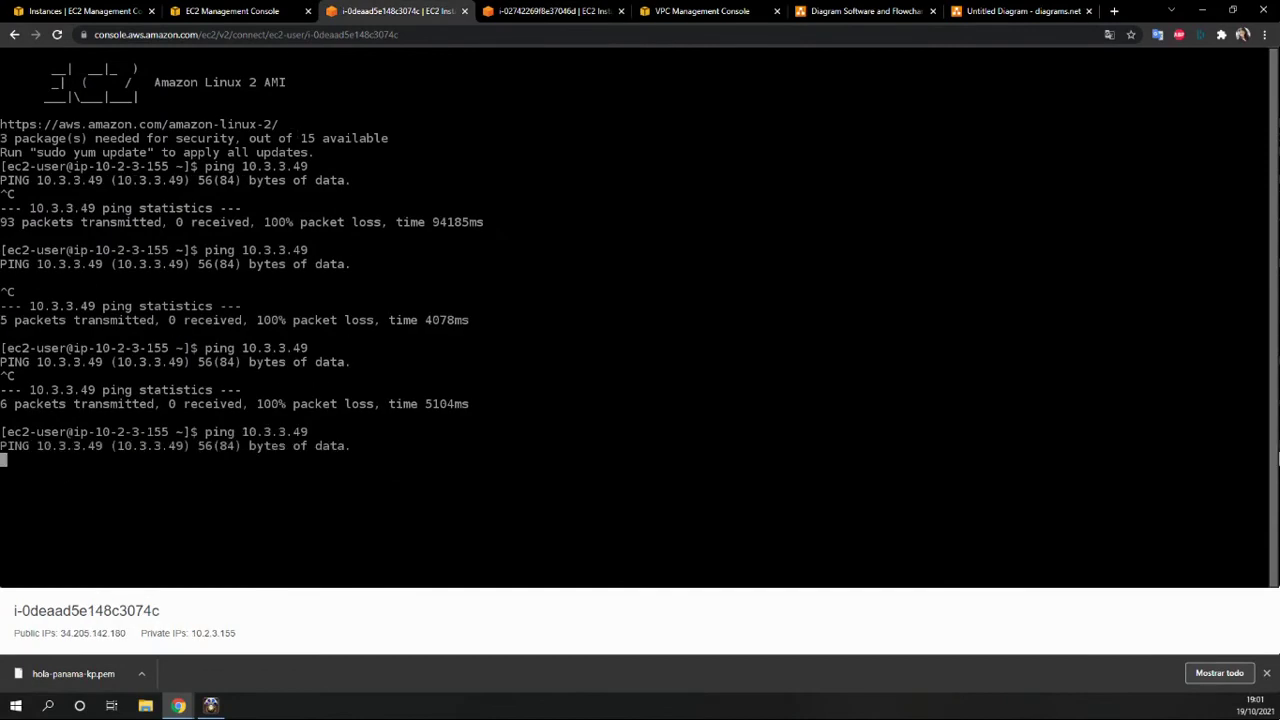
pyautogui.hotkey('ctrl', 'v')
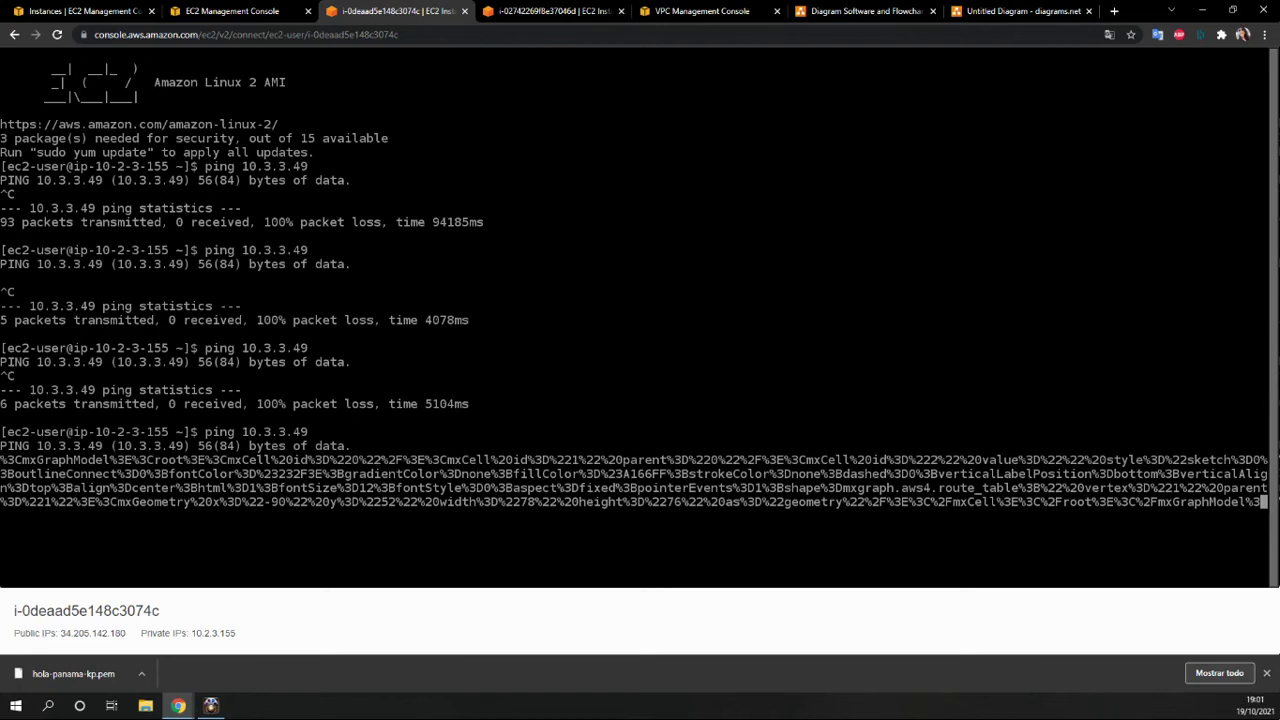
pyautogui.hotkey('ctrl', 'c')
pyautogui.hotkey('ctrl', 'c')
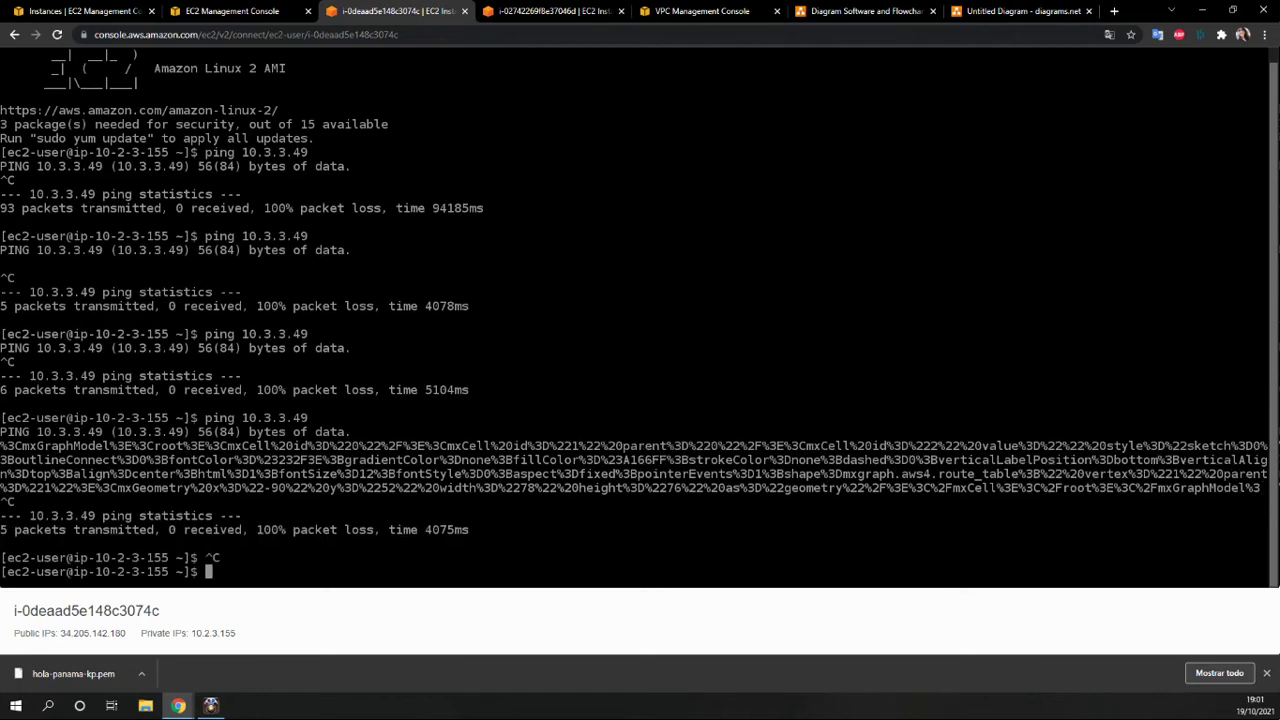
# Step: Clear the 10.2.3.155 instance's terminal and test internet access with a short ping to 8.8.8.8
pyautogui.write('clear')
pyautogui.press('Return')
pyautogui.write('p')
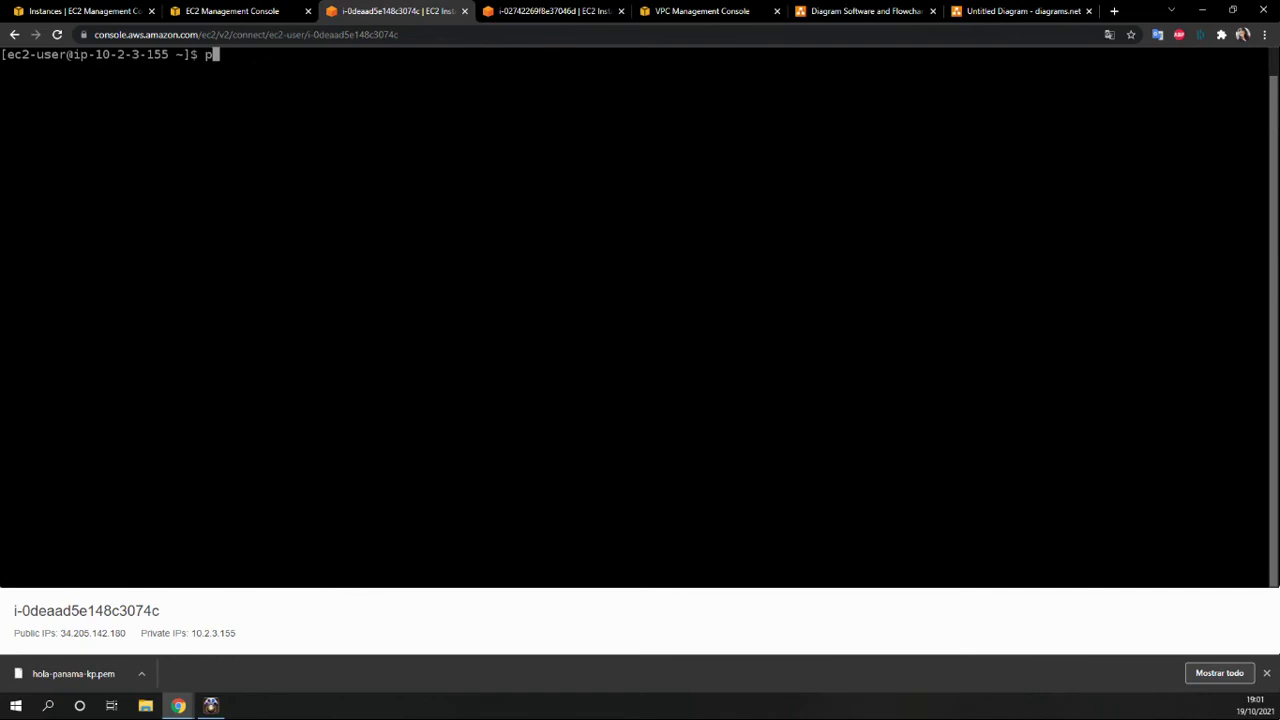
pyautogui.write('ing 8.8.8.8')
pyautogui.press('Return')
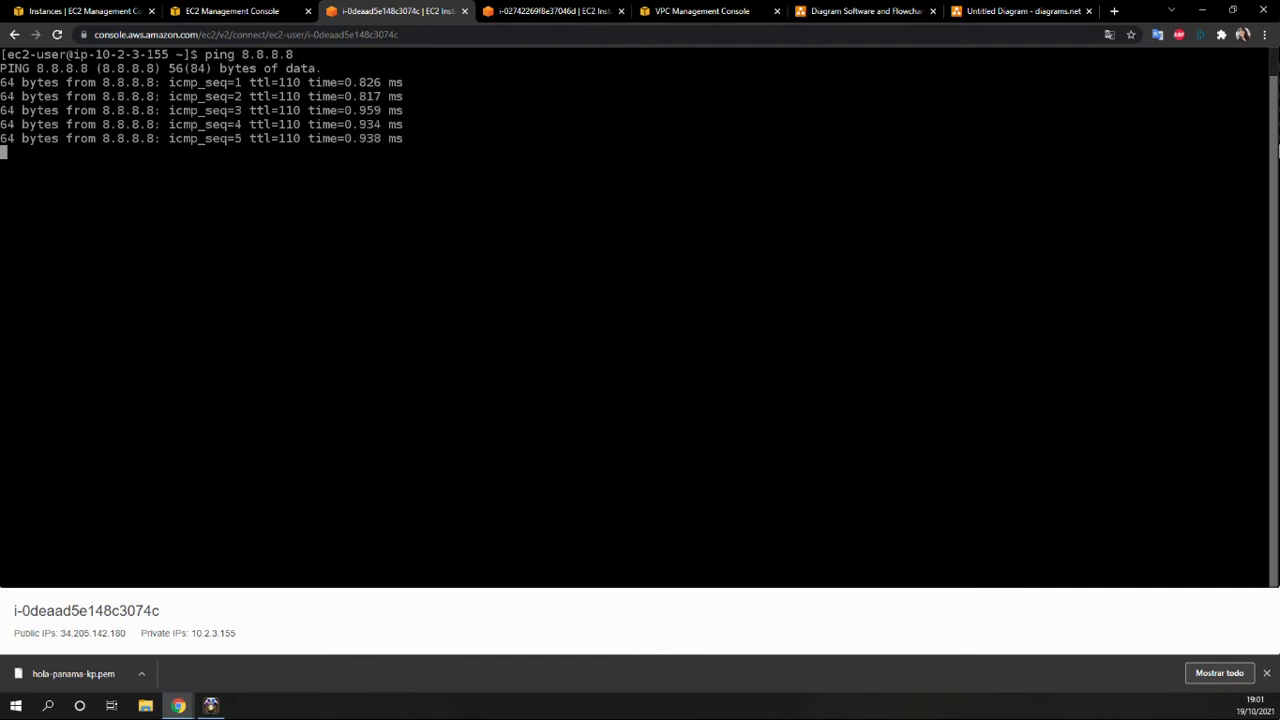
pyautogui.hotkey('ctrl', 'c')
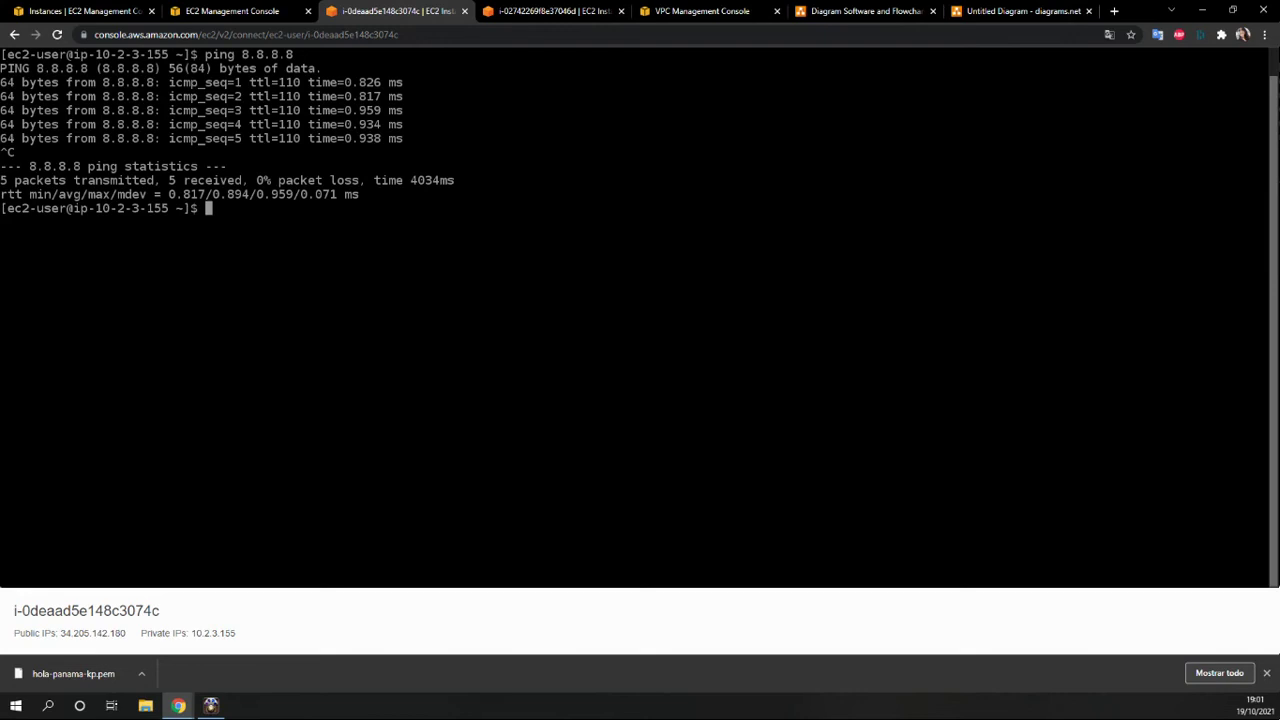
# Step: Look through the security group page, both instance sessions and the instance list, and return to the prood Public Routes table
pyautogui.click(280, 11)
pyautogui.click(425, 8)
pyautogui.click(550, 11)
pyautogui.click(740, 11)
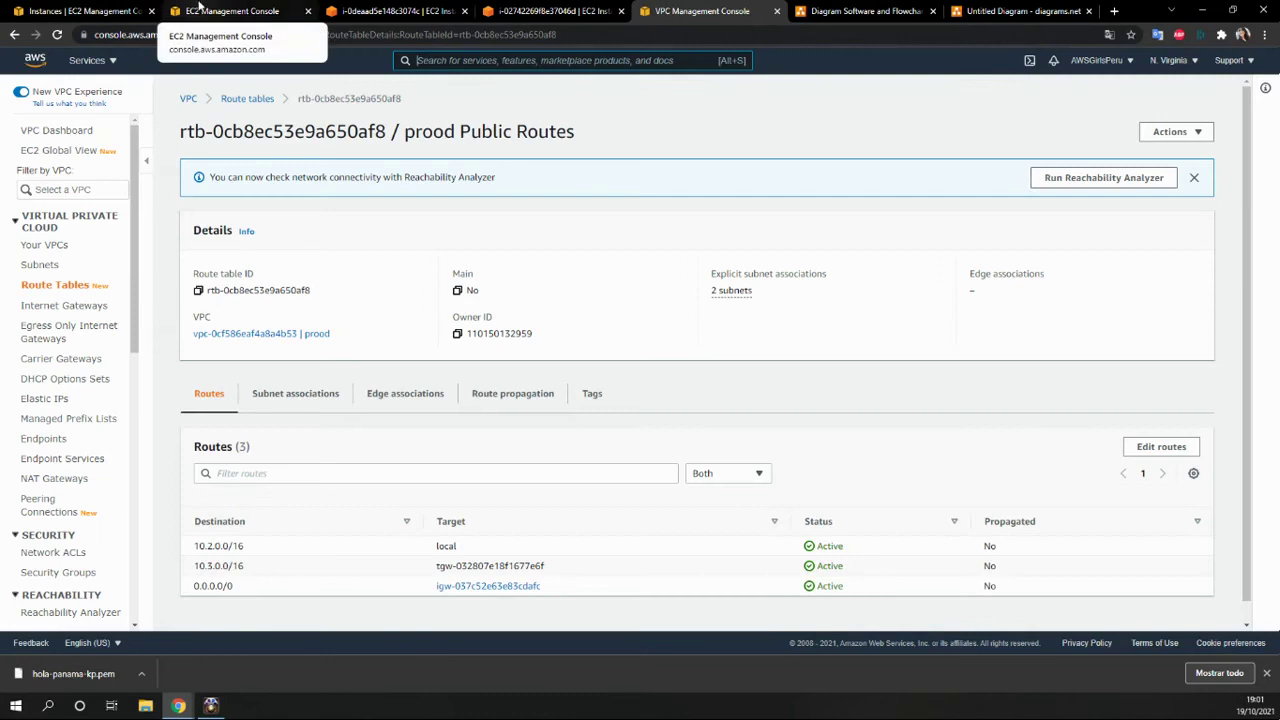
pyautogui.click(200, 8)
pyautogui.click(115, 11)
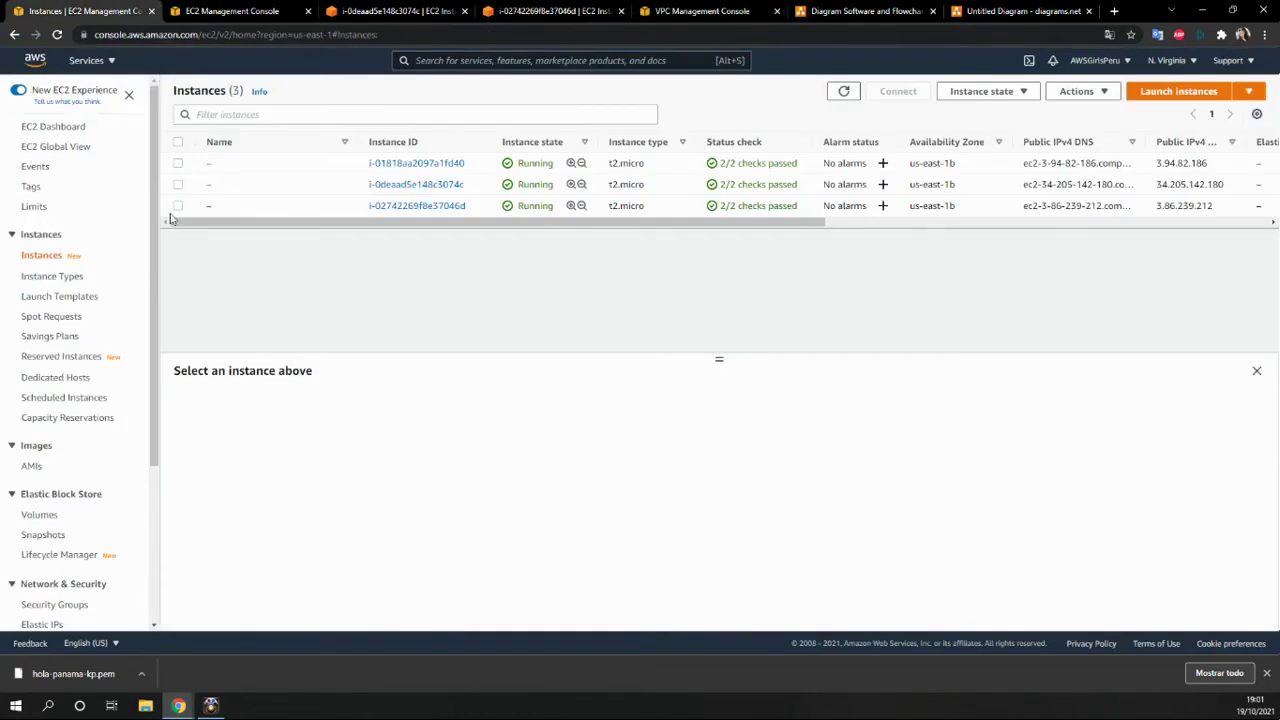
pyautogui.scroll(-2, 46, 455)
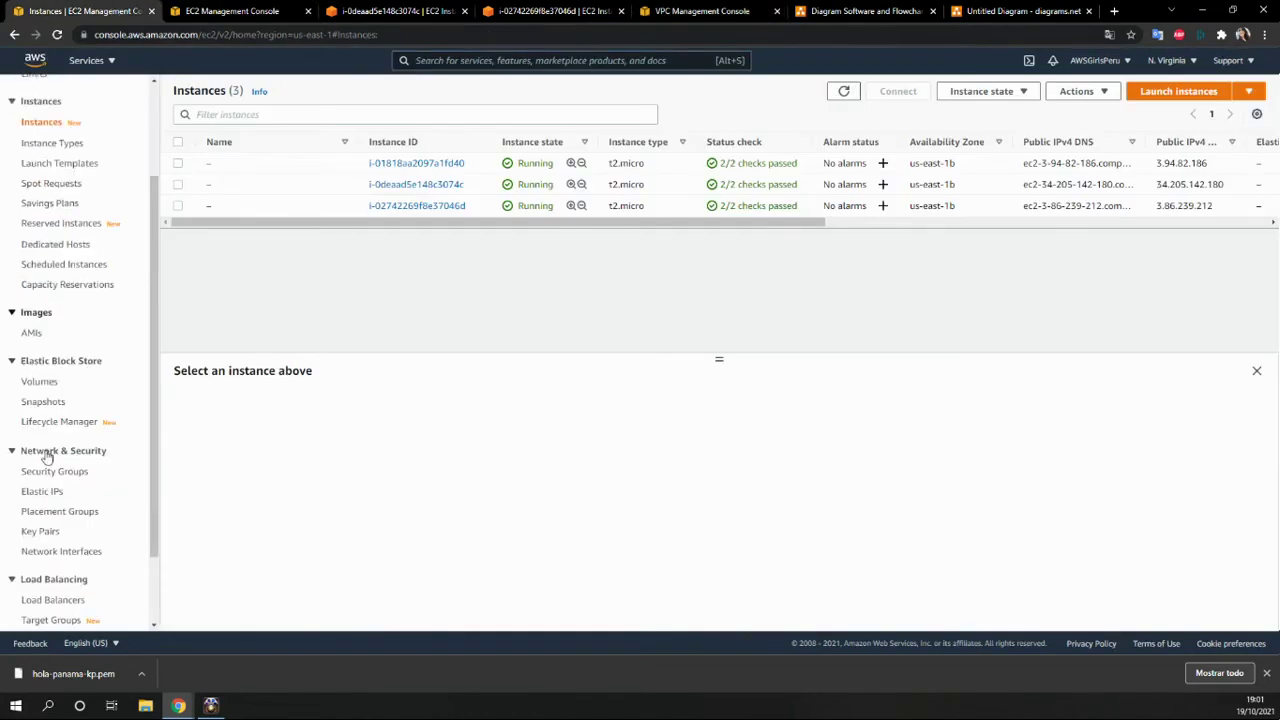
pyautogui.scroll(2, 46, 455)
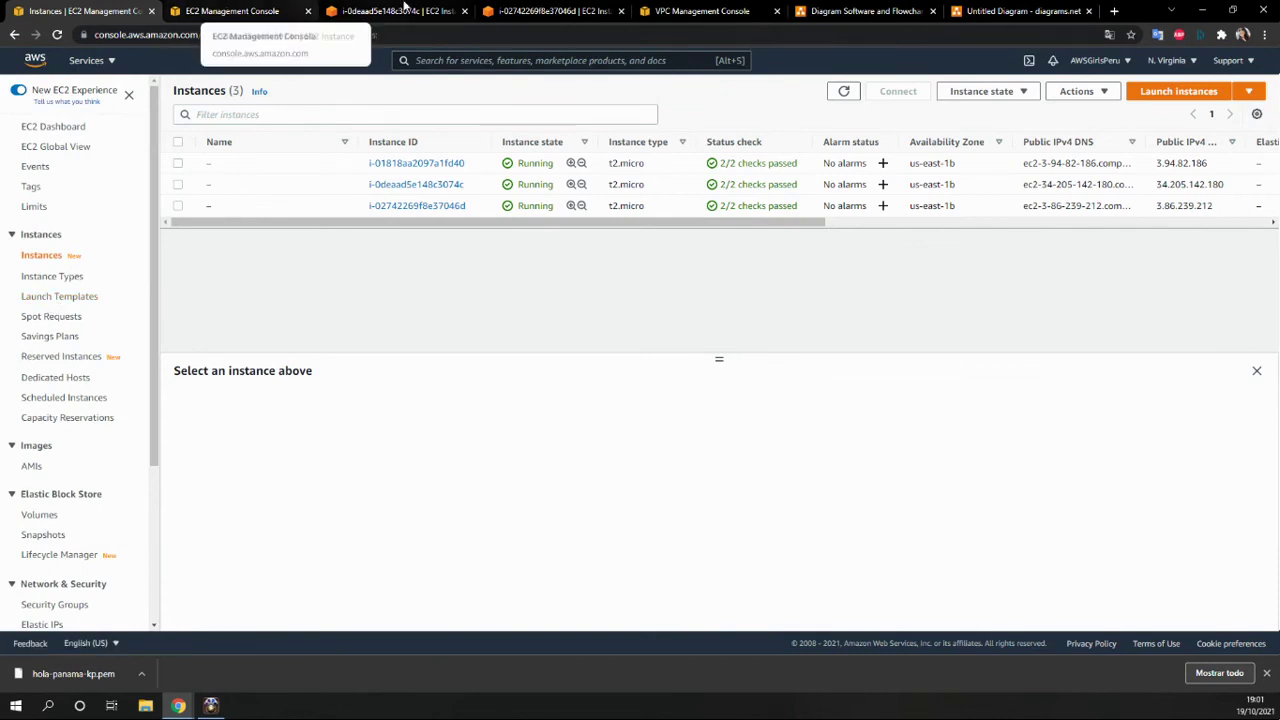
pyautogui.click(700, 11)
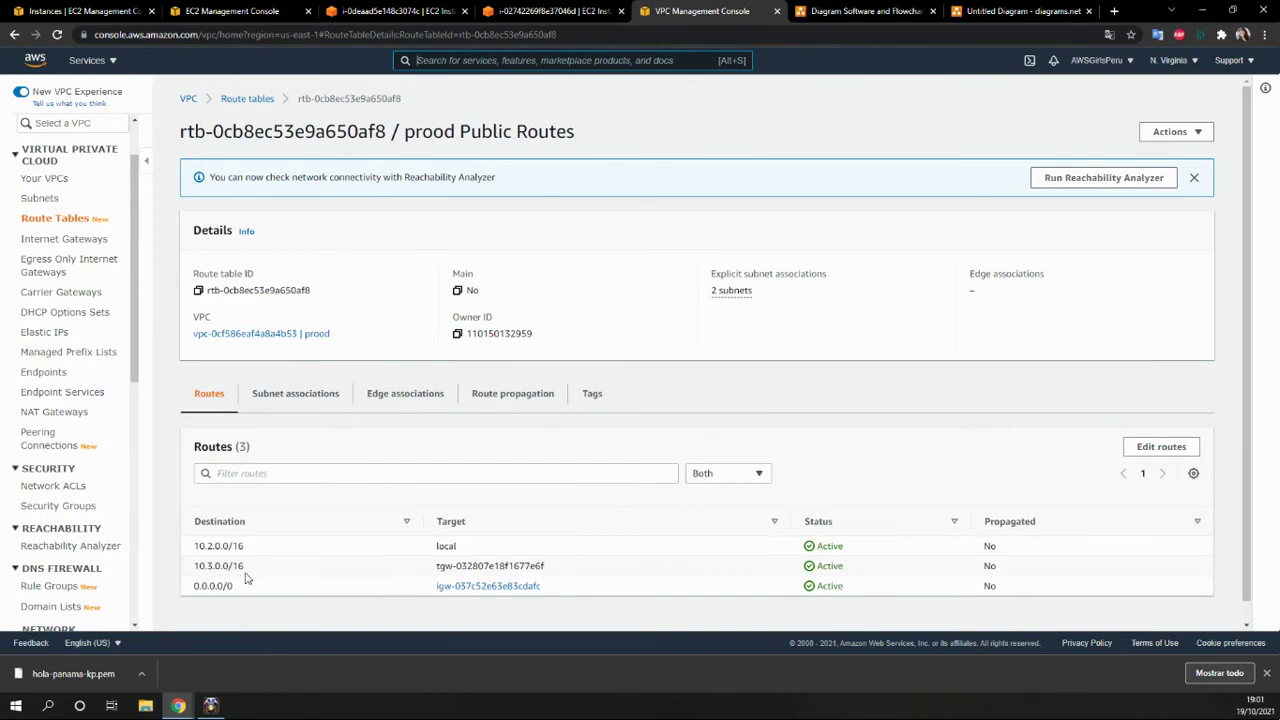
# Step: Open the dev Private Routes (AZ2) route table from the route table list and start editing its routes
pyautogui.click(63, 222)
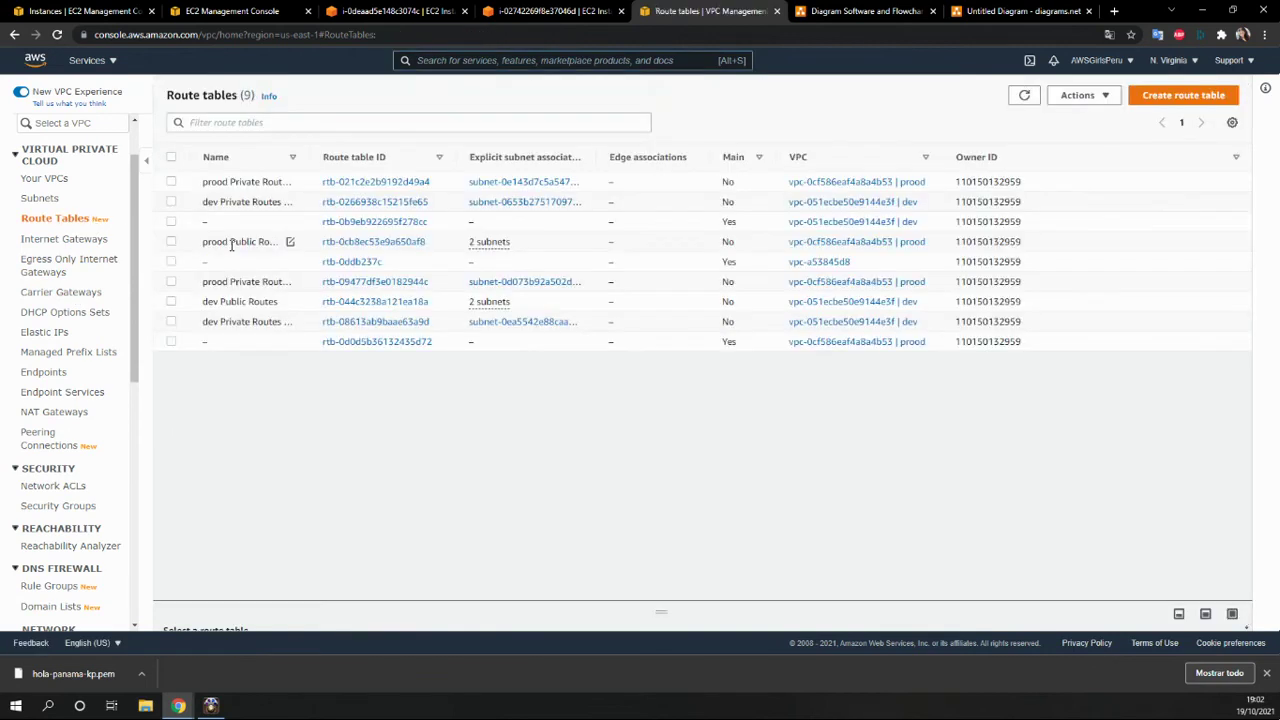
pyautogui.click(358, 203)
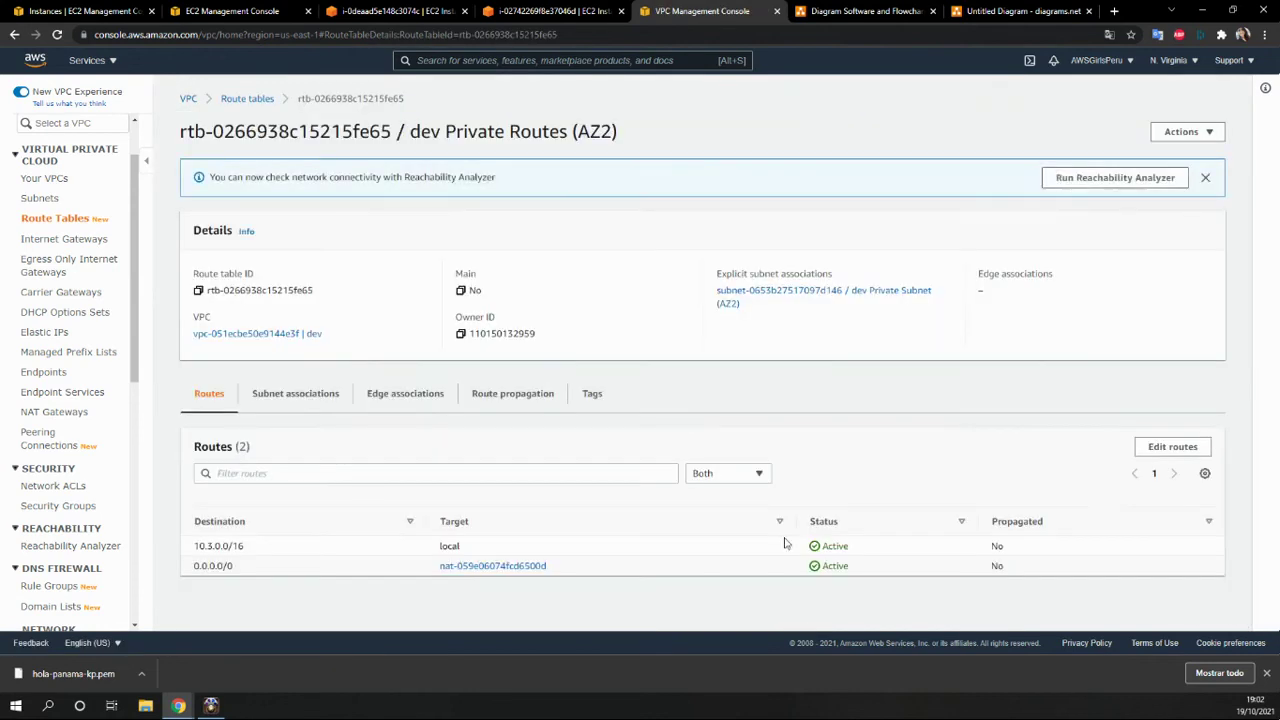
pyautogui.click(1170, 447)
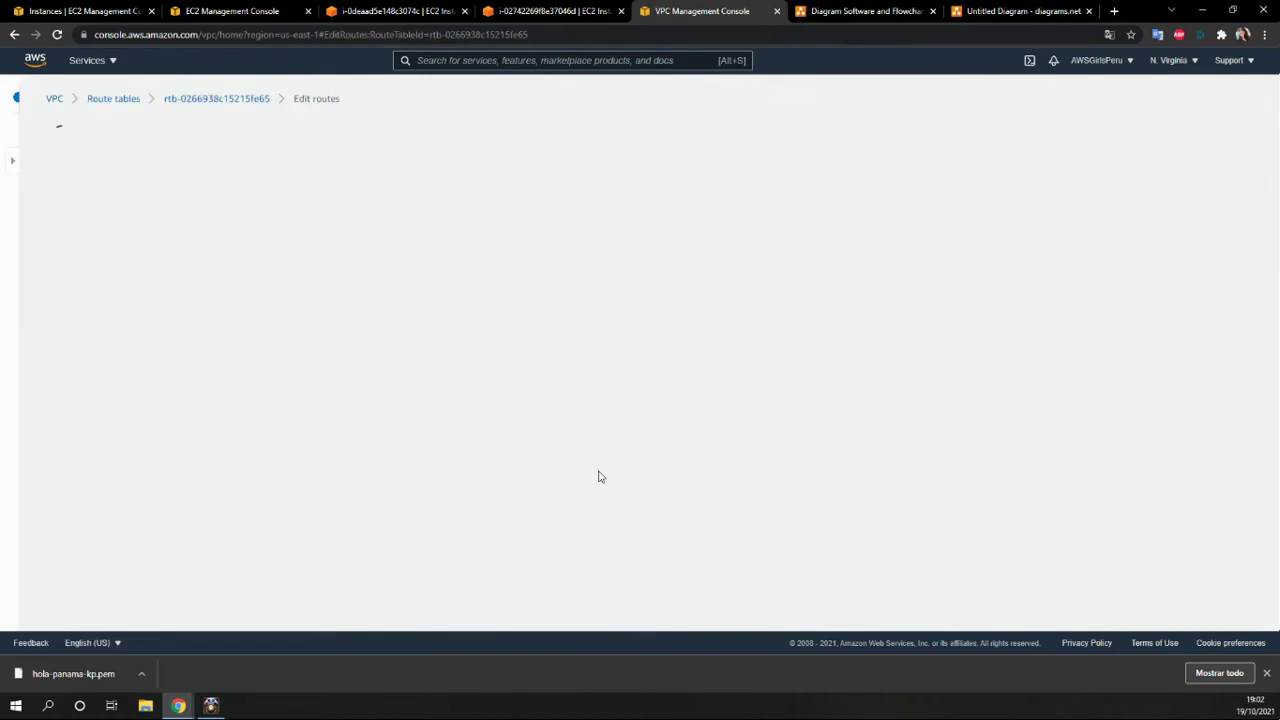
# Step: Add a route to 10.2.0.0/16 targeting the transit gateway in the dev Private Routes (AZ2) table and save the changes
pyautogui.moveTo(74, 290); pyautogui.dragTo(94, 291)
pyautogui.click(108, 291)
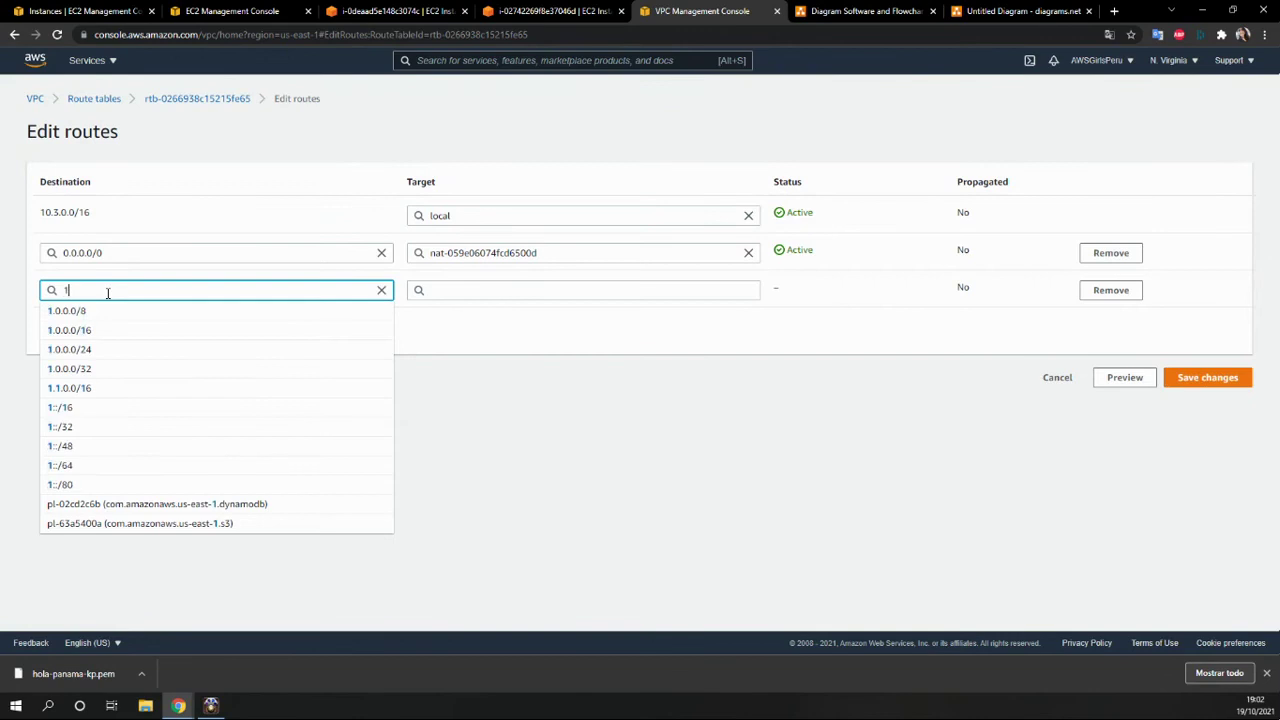
pyautogui.write('10.2.0.')
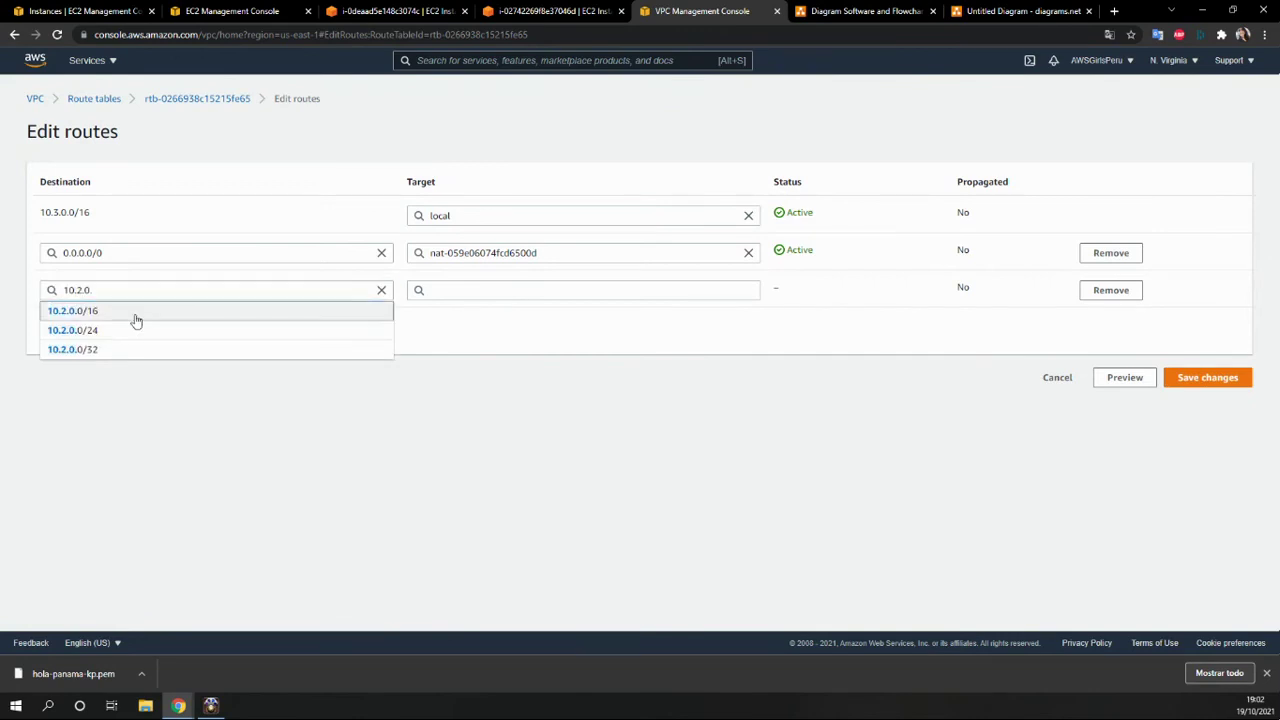
pyautogui.click(131, 313)
pyautogui.click(434, 291)
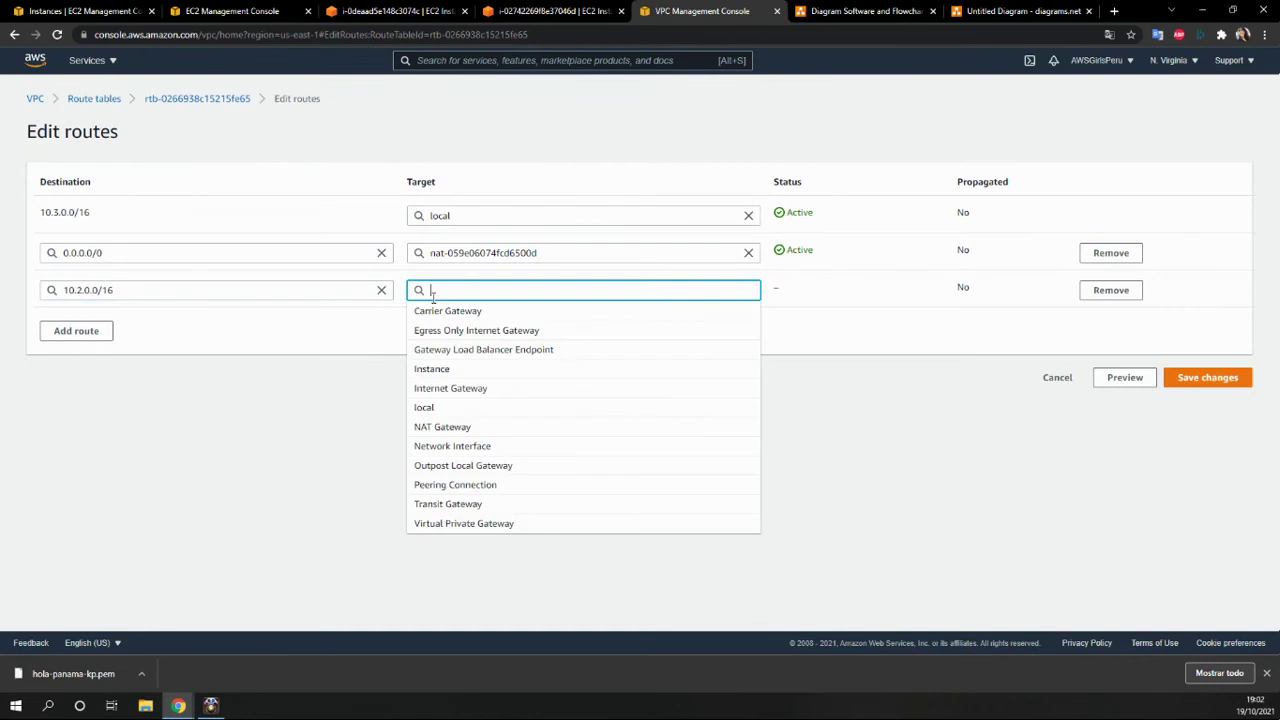
pyautogui.click(440, 505)
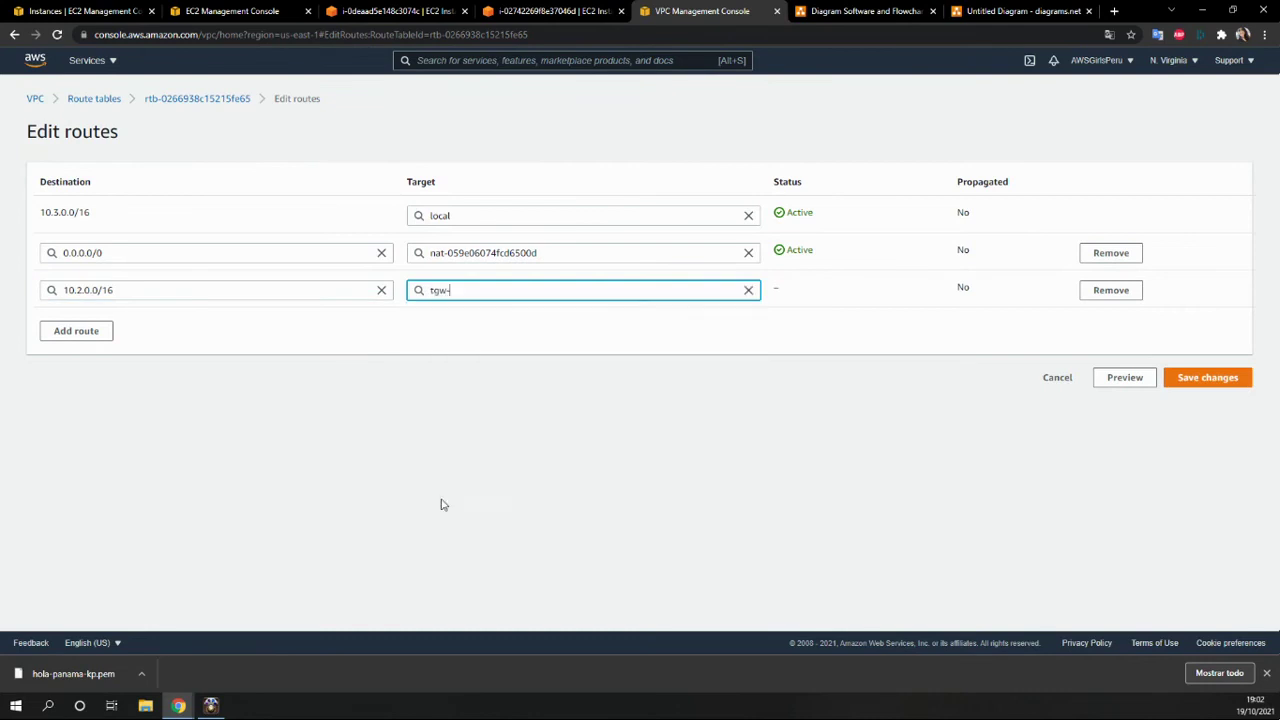
pyautogui.click(477, 312)
pyautogui.click(1205, 386)
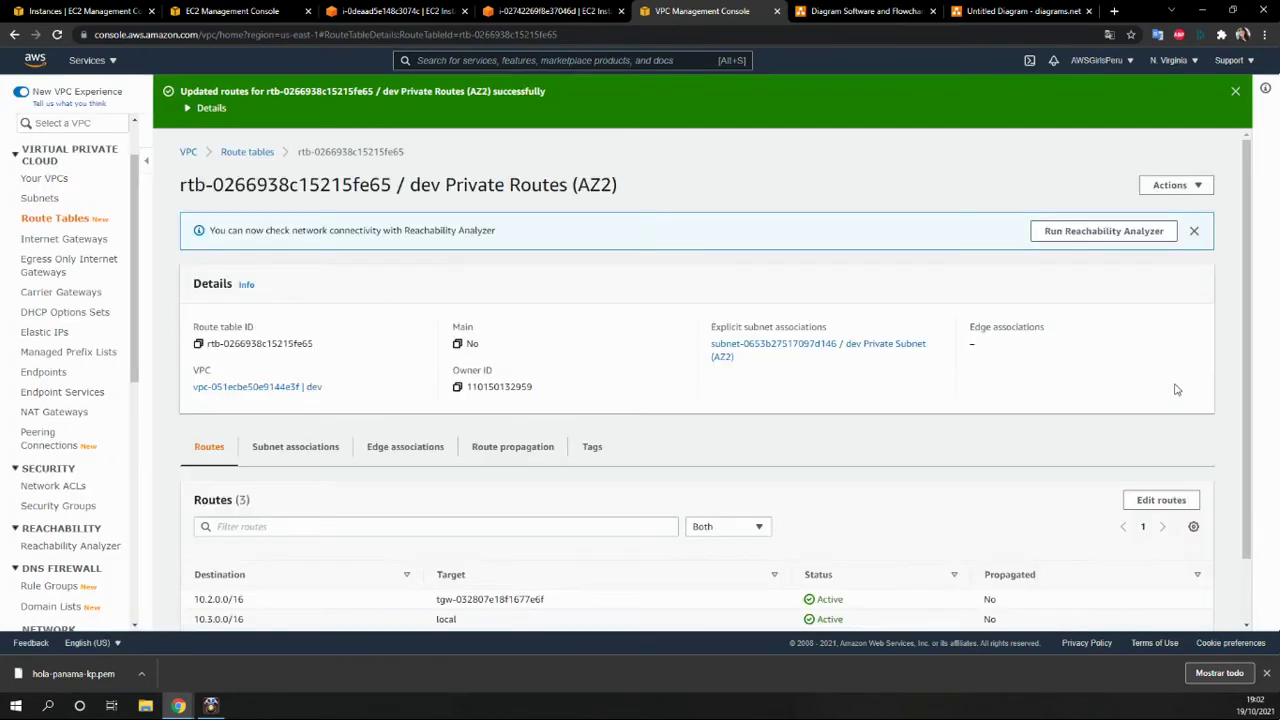
# Step: Look through both instance sessions and the hola-panama-sg page, and open the list of security groups
pyautogui.click(391, 11)
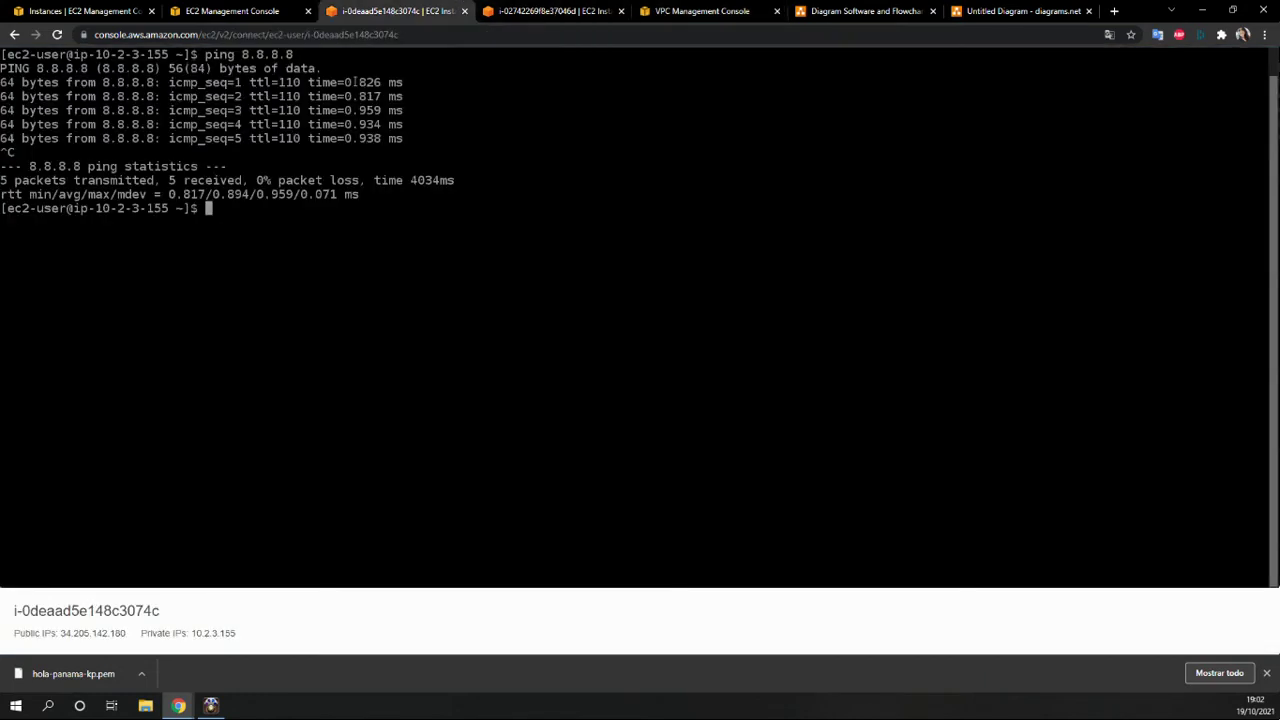
pyautogui.click(507, 9)
pyautogui.click(395, 10)
pyautogui.click(262, 11)
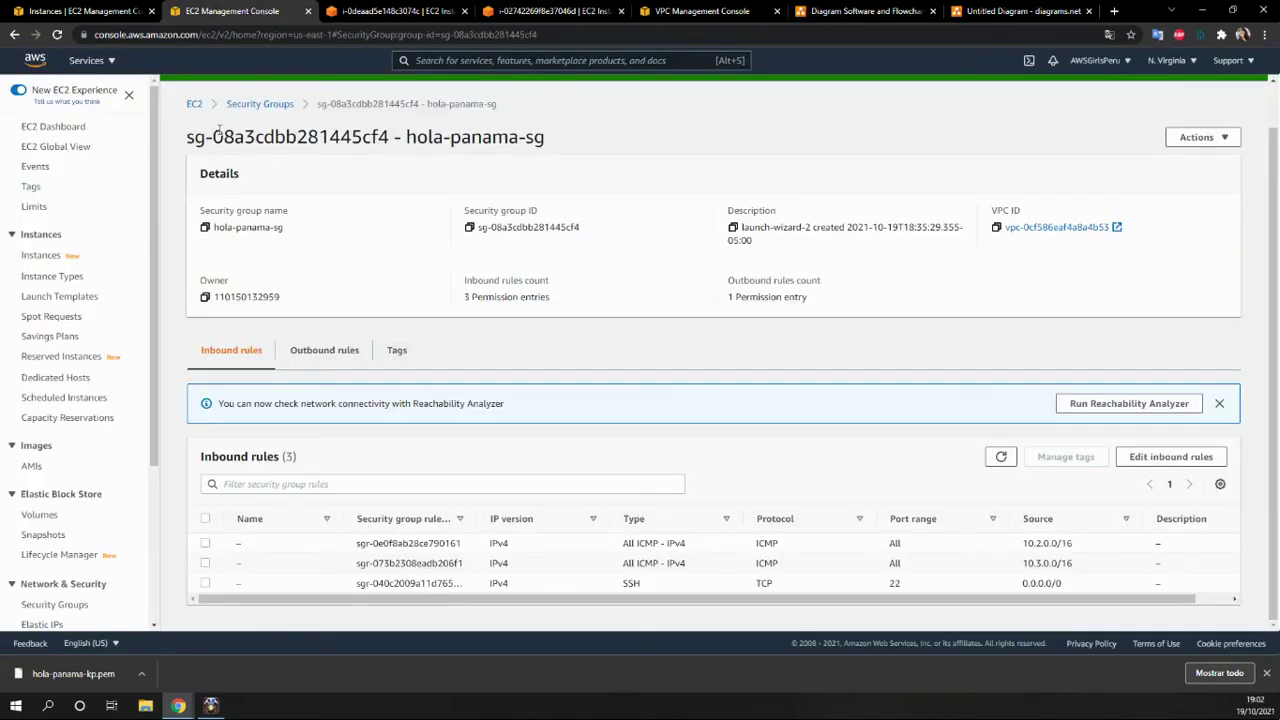
pyautogui.click(260, 104)
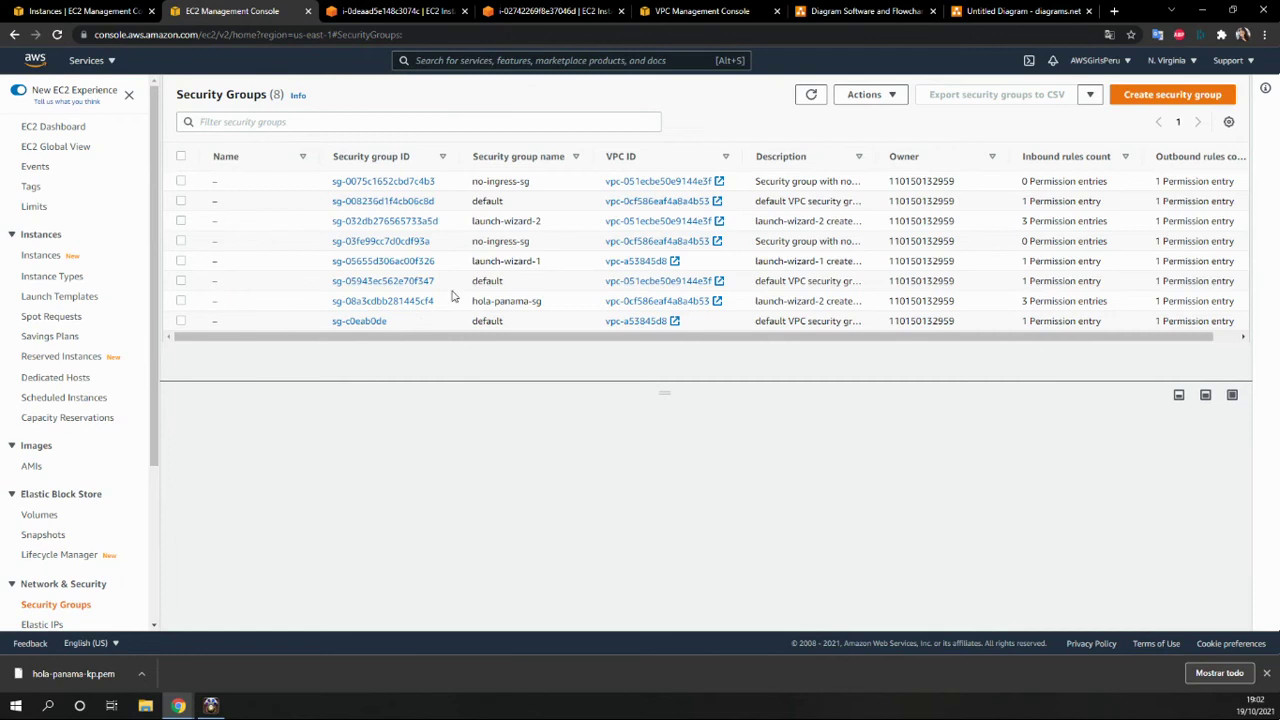
# Step: Open the details of the 10.3.3.49 instance from the instance list and examine its inbound and outbound security rules
pyautogui.click(42, 256)
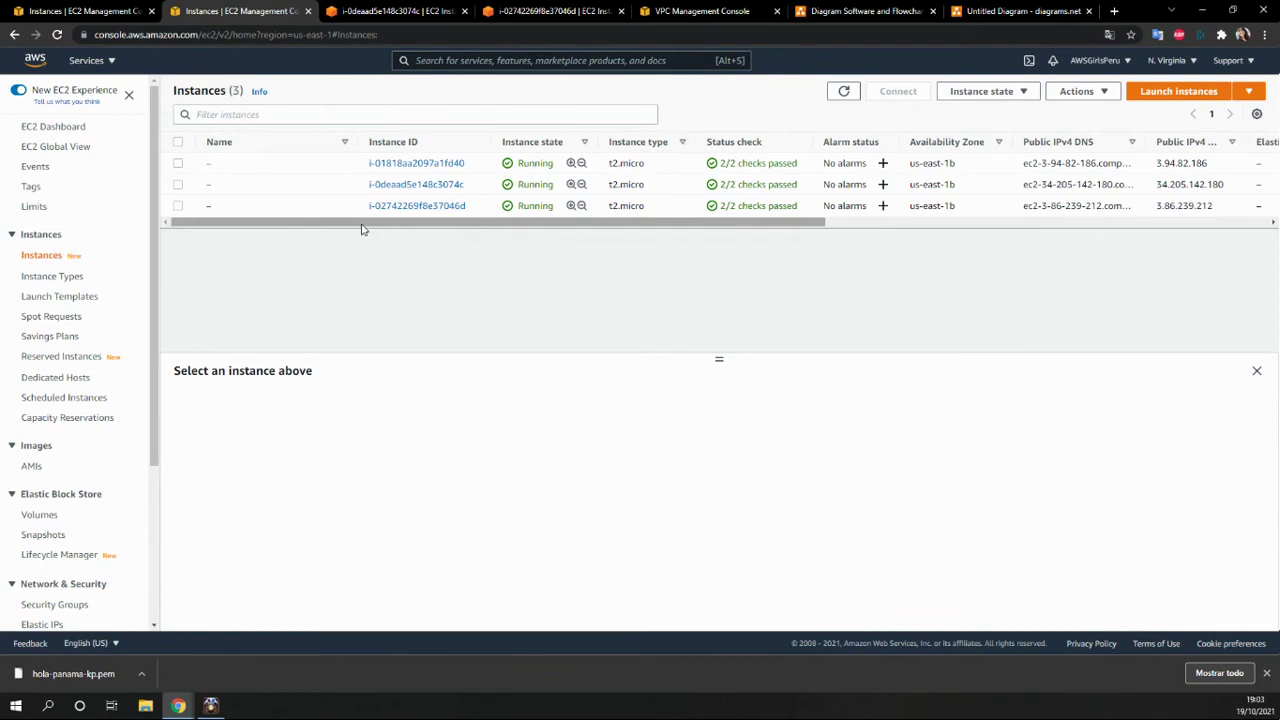
pyautogui.click(425, 207)
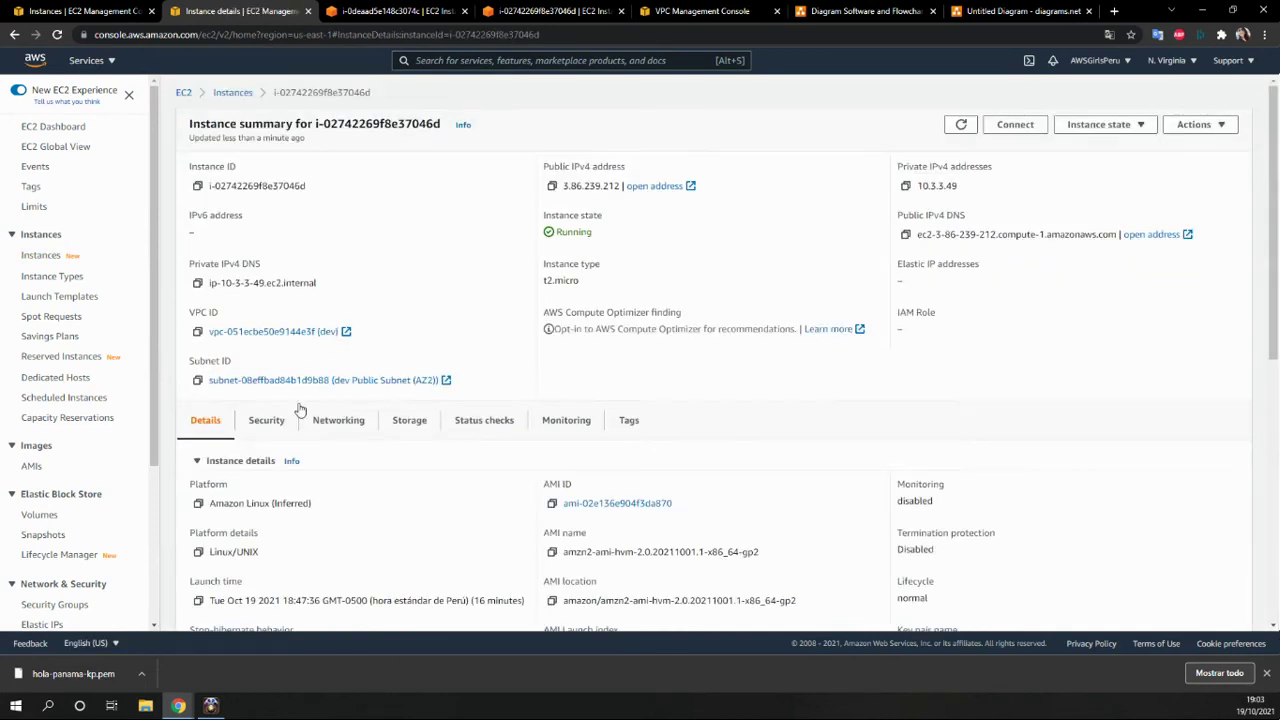
pyautogui.click(266, 421)
pyautogui.scroll(-5, 262, 435)
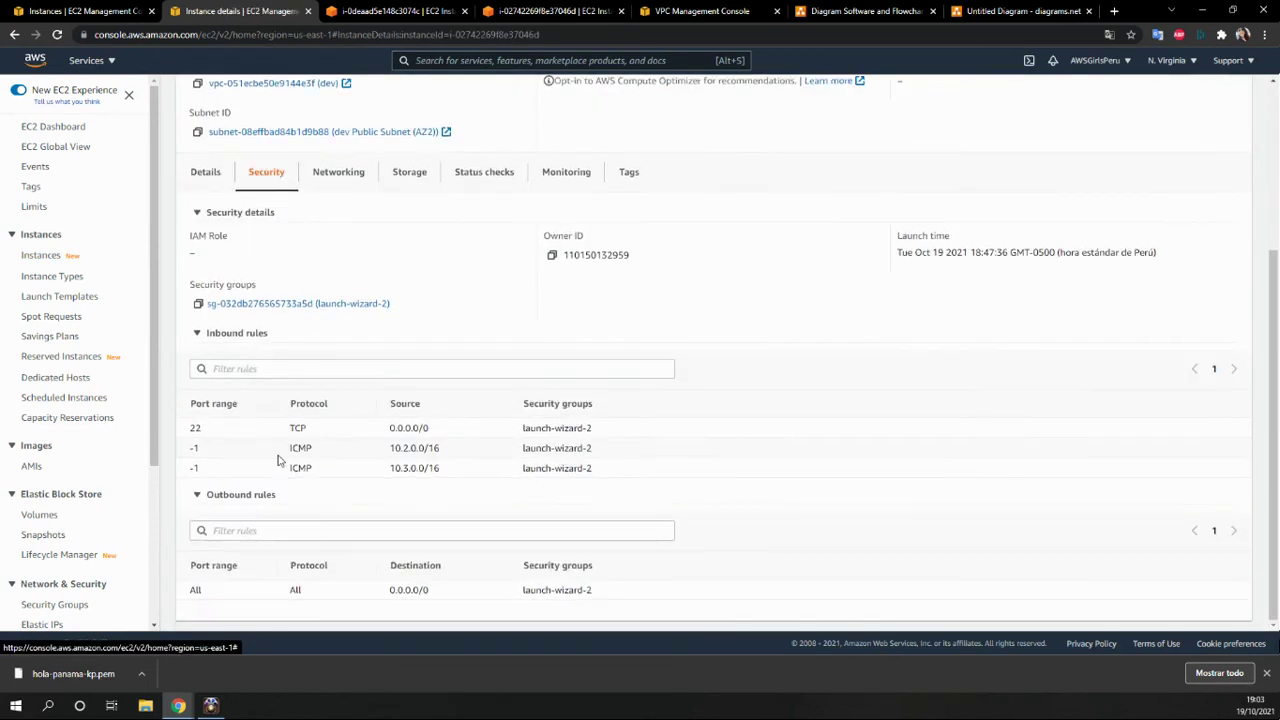
pyautogui.scroll(3, 291, 500)
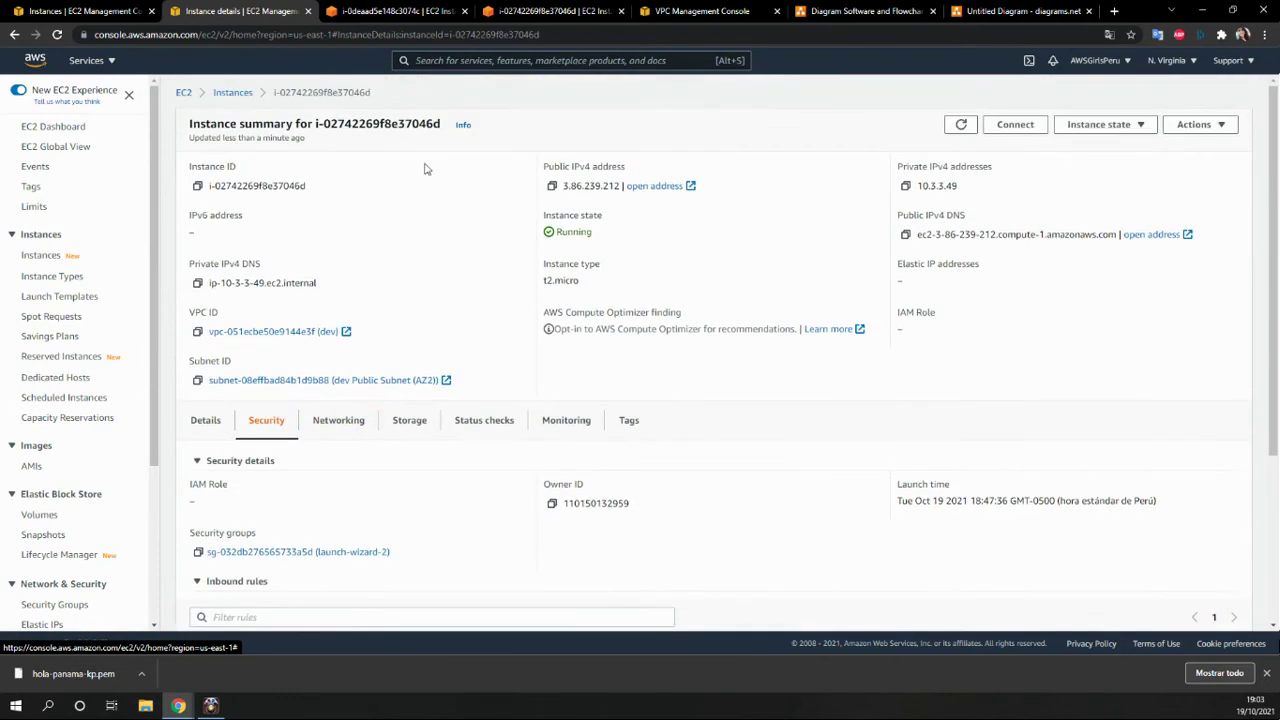
# Step: Open the details of the 10.2.3.155 instance from the instance list and examine its security rules
pyautogui.click(233, 92)
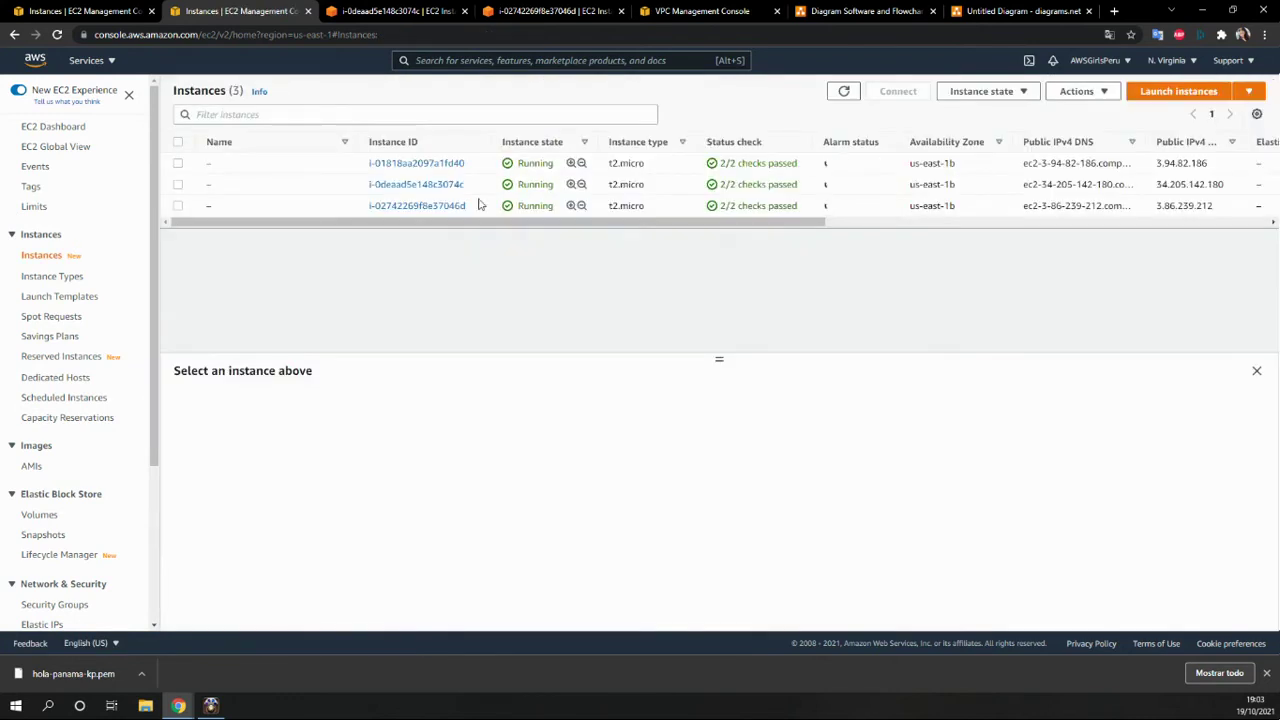
pyautogui.click(428, 185)
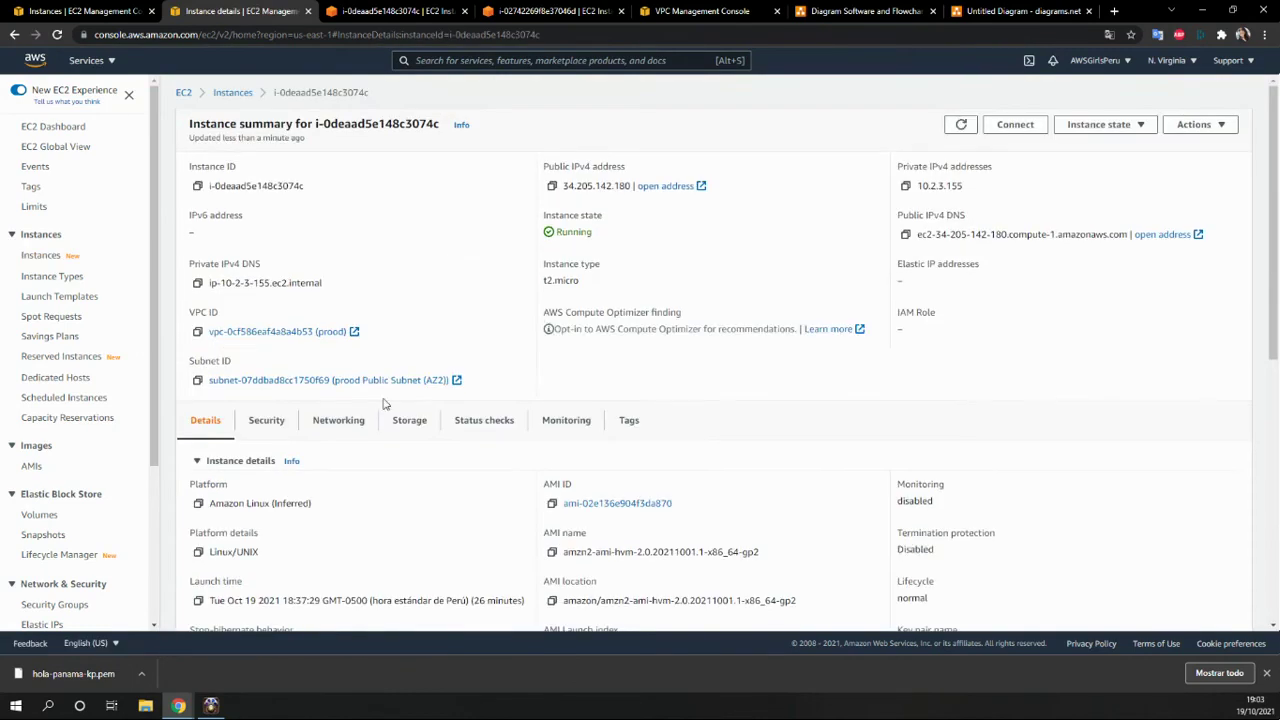
pyautogui.scroll(-2, 385, 403)
pyautogui.scroll(1, 385, 403)
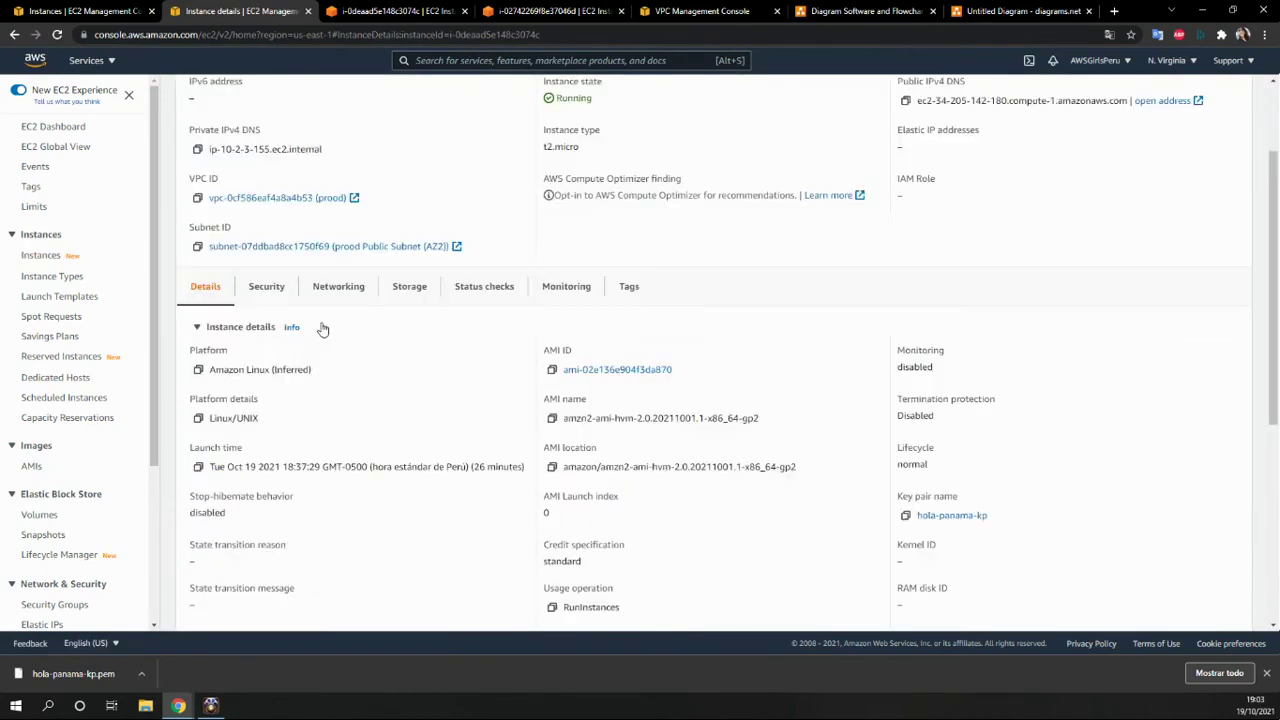
pyautogui.click(272, 289)
pyautogui.scroll(-2, 393, 509)
pyautogui.scroll(-1, 393, 509)
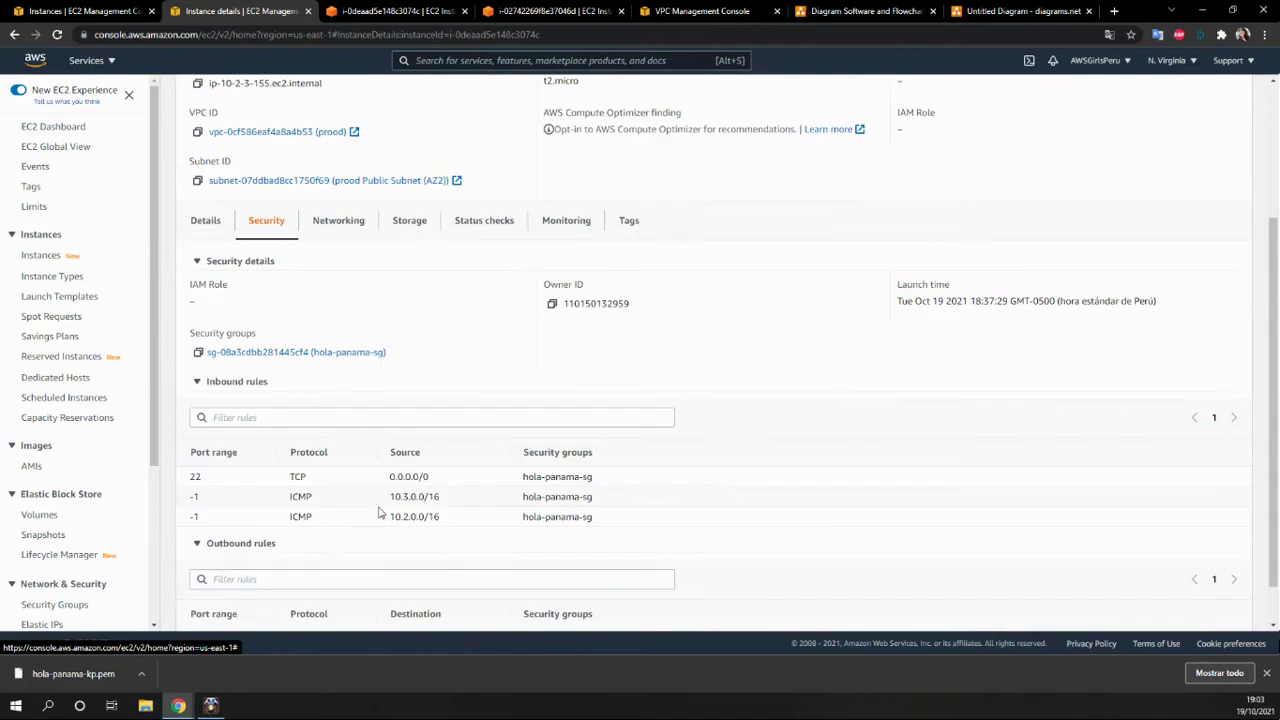
# Step: In the 10.2.3.155 instance's session, ping 8.8.8.8 for a few packets, stop it and clear the terminal
pyautogui.click(378, 10)
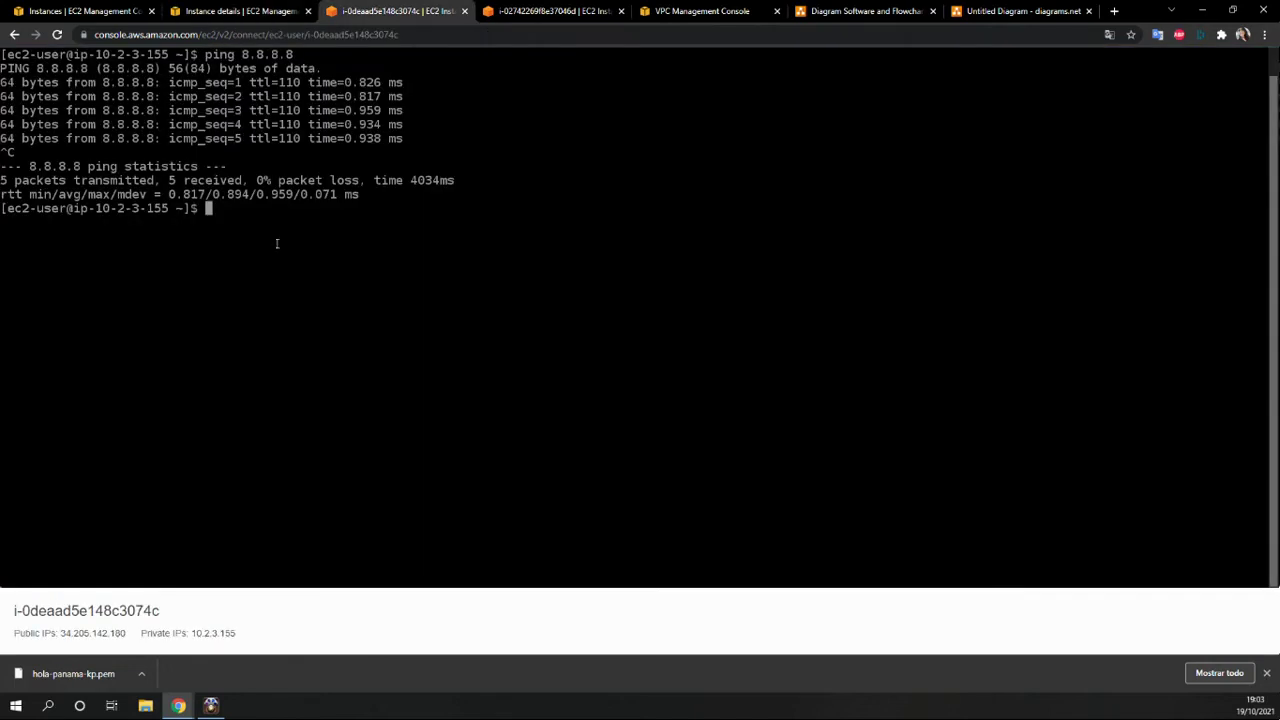
pyautogui.write('ping 8.8.8.8')
pyautogui.press('Return')
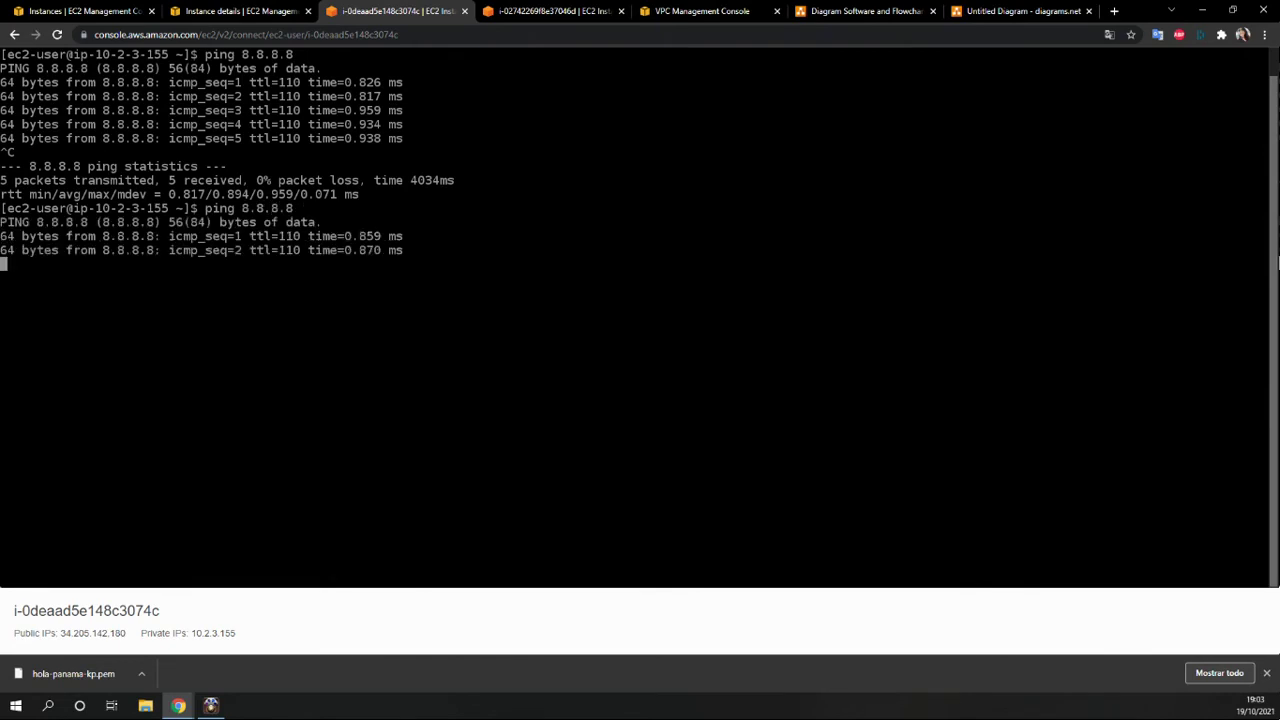
pyautogui.press('Return')
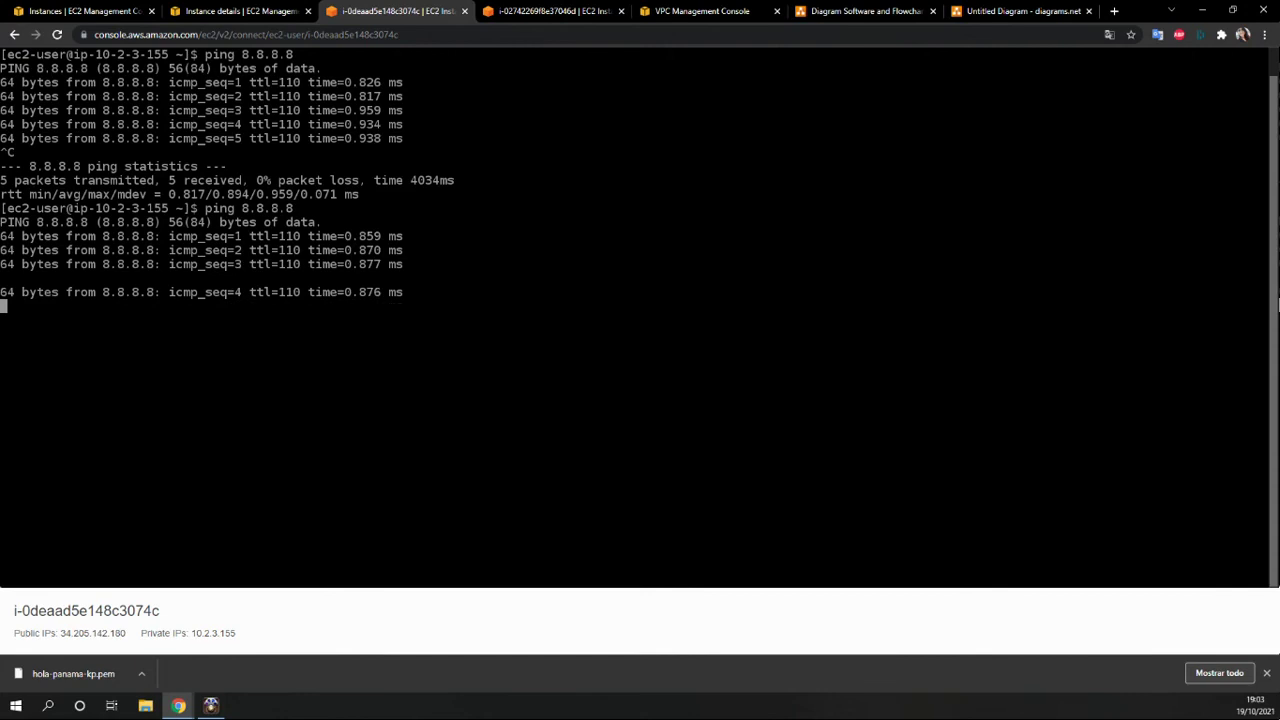
pyautogui.write('%3CmxGraphModel%3E%3Croot%3E%3CmxCell%20id%3D%220%22%2F%3E%3CmxCell%20id%3D%221%22%20parent%3D%220%22%2F%3E%3CmxCell%20id%3D%222%22%20value%3D%22%22%20style%3D%22sketch%3D0%3BoutlineConnect%3D0%3BfontColor%3D%23232F3E%3BgradientColor%3Dnone%3BfillColor%3D%23A166FF%3BstrokeColor%3Dnone%3Bdashed%3D0%3BverticalLabelPosition%3Dbottom%3BverticalAlign%3Dtop%3Balign%3Dcenter%3Bhtml%3D1%3BfontSize%3D12%3BfontStyle%3D0%3Baspect%3Dfixed%3BpointerEvents%3D1%3Bshape%3Dmxgraph.aws4.route_table%3B%22%20vertex%3D%221%22%20parent%3D%221%22%3E%3CmxGeometry%20x%3D%22-90%22%20y%3D%2252%22%20width%3D%2278%22%20height%3D%2276%22%20as%3D%22geometry%22%2F%3E%3C%2FmxCell%3E%3C%2Froot%3E%3C%2FmxGraphModel%3E')
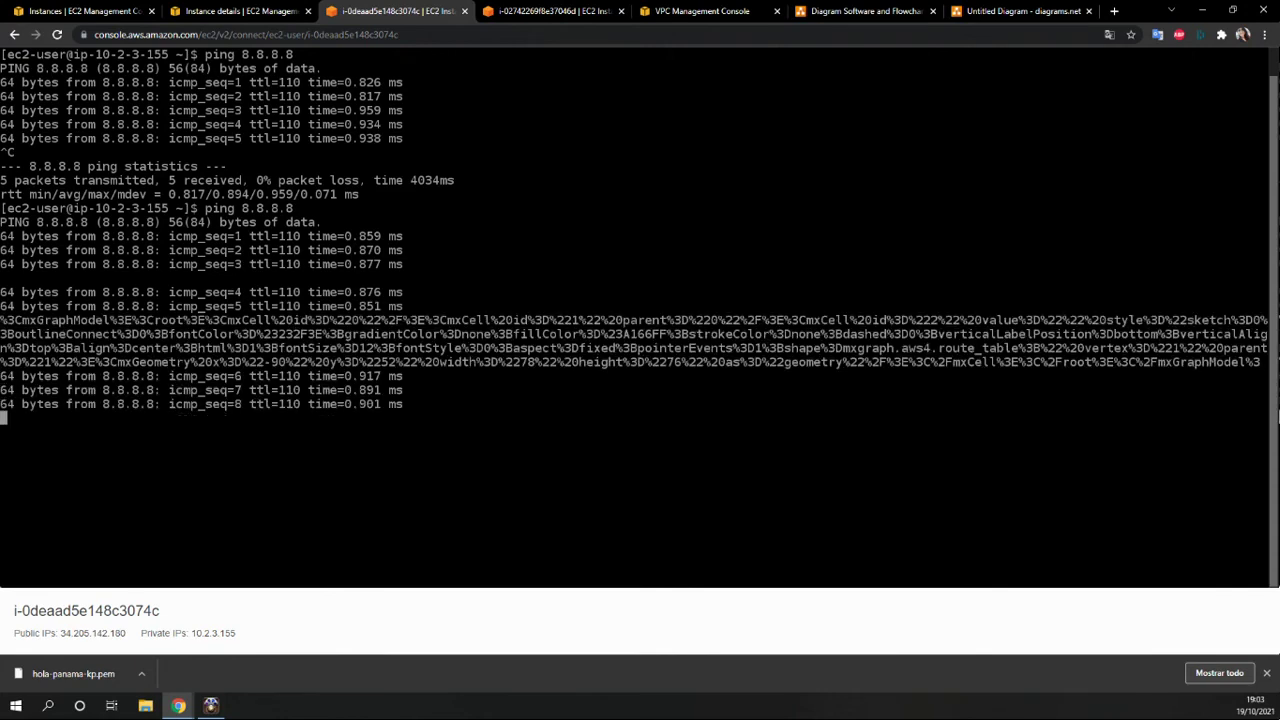
pyautogui.hotkey('ctrl', 'c')
pyautogui.write('clear')
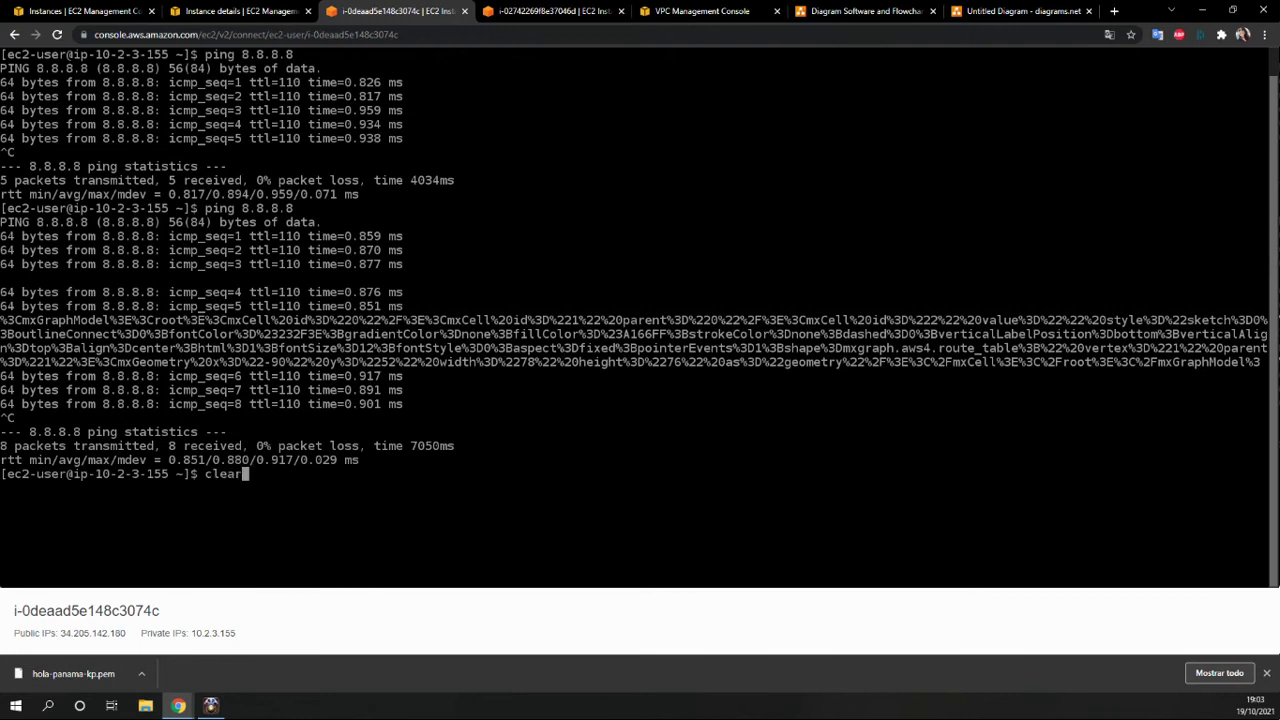
pyautogui.press('Return')
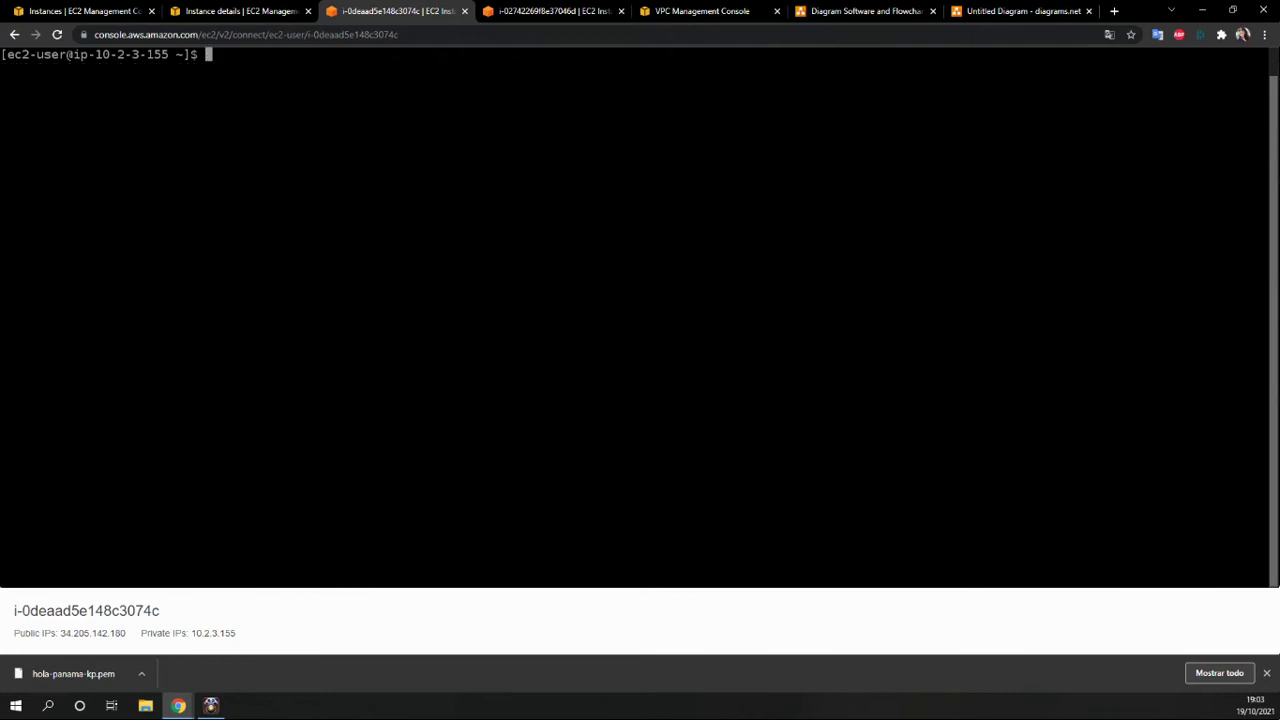
# Step: Begin a ping command in the 10.2.3.155 instance's session and copy that instance's private IPv4 address from its details
pyautogui.write('ping')
pyautogui.click(241, 12)
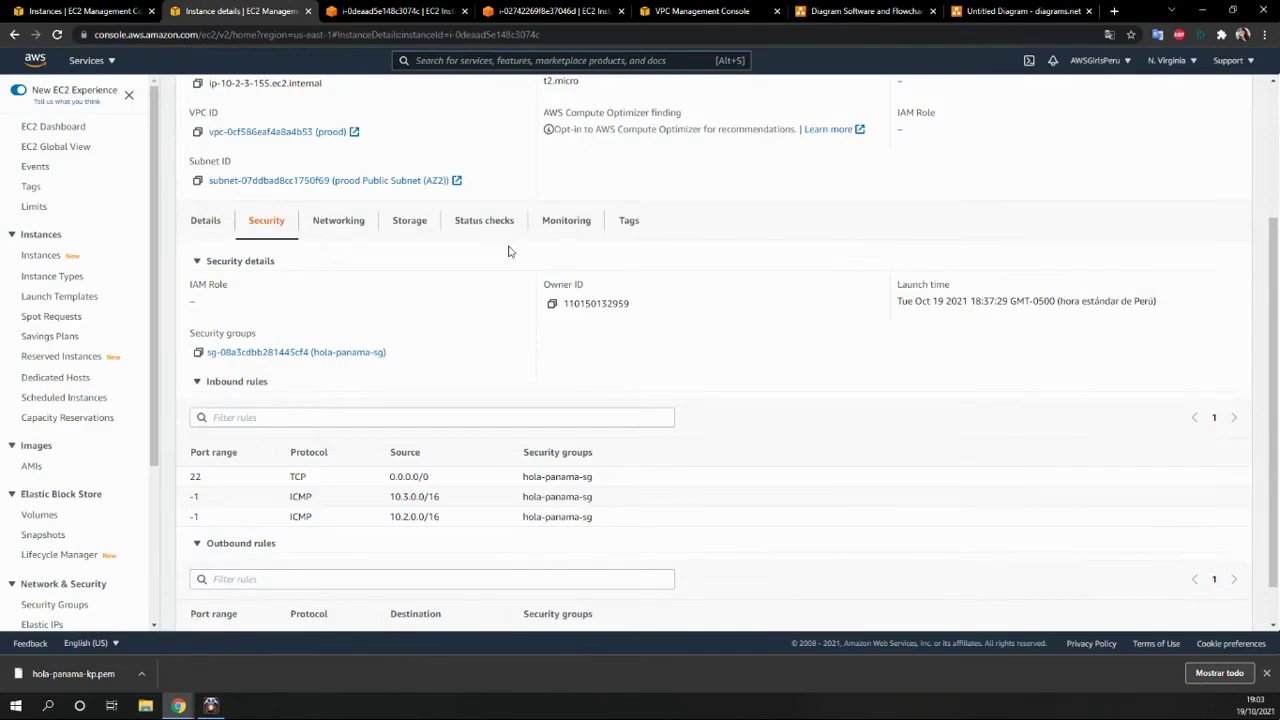
pyautogui.scroll(3, 446, 307)
pyautogui.click(206, 420)
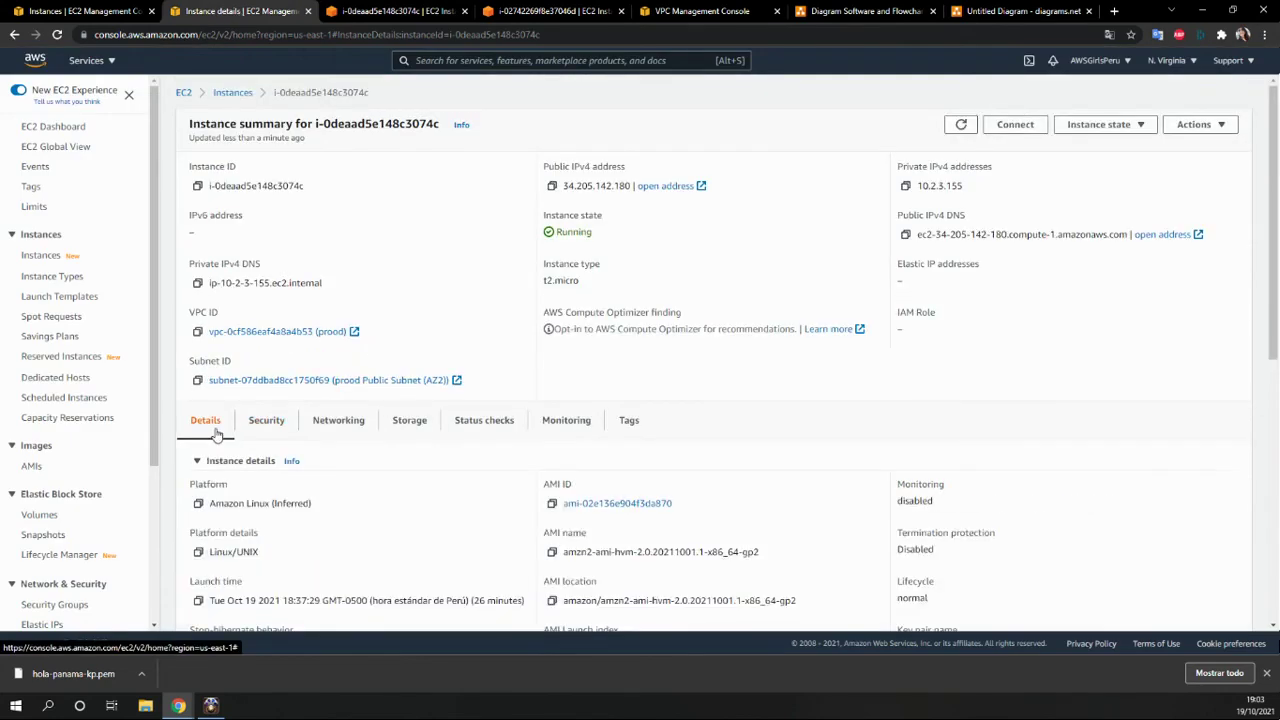
pyautogui.click(905, 186)
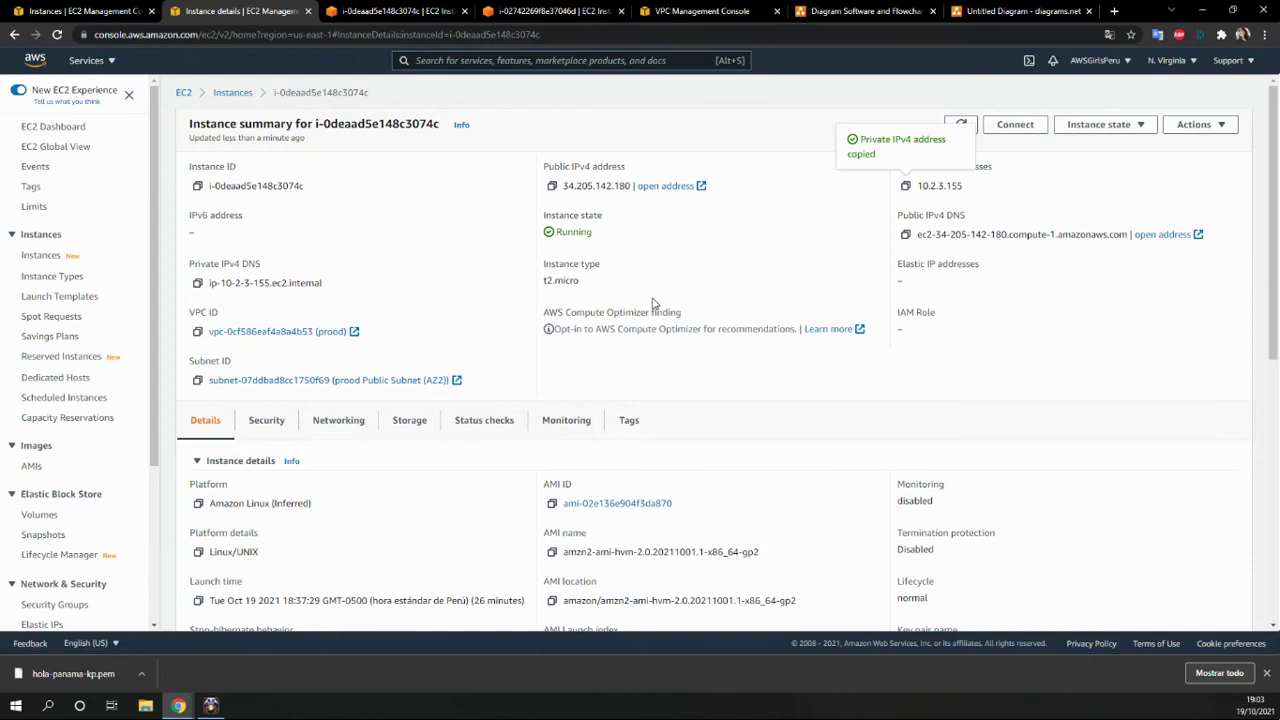
# Step: Switch to the 10.3.3.49 instance's session and start a ping to 10.2.3.155
pyautogui.click(350, 10)
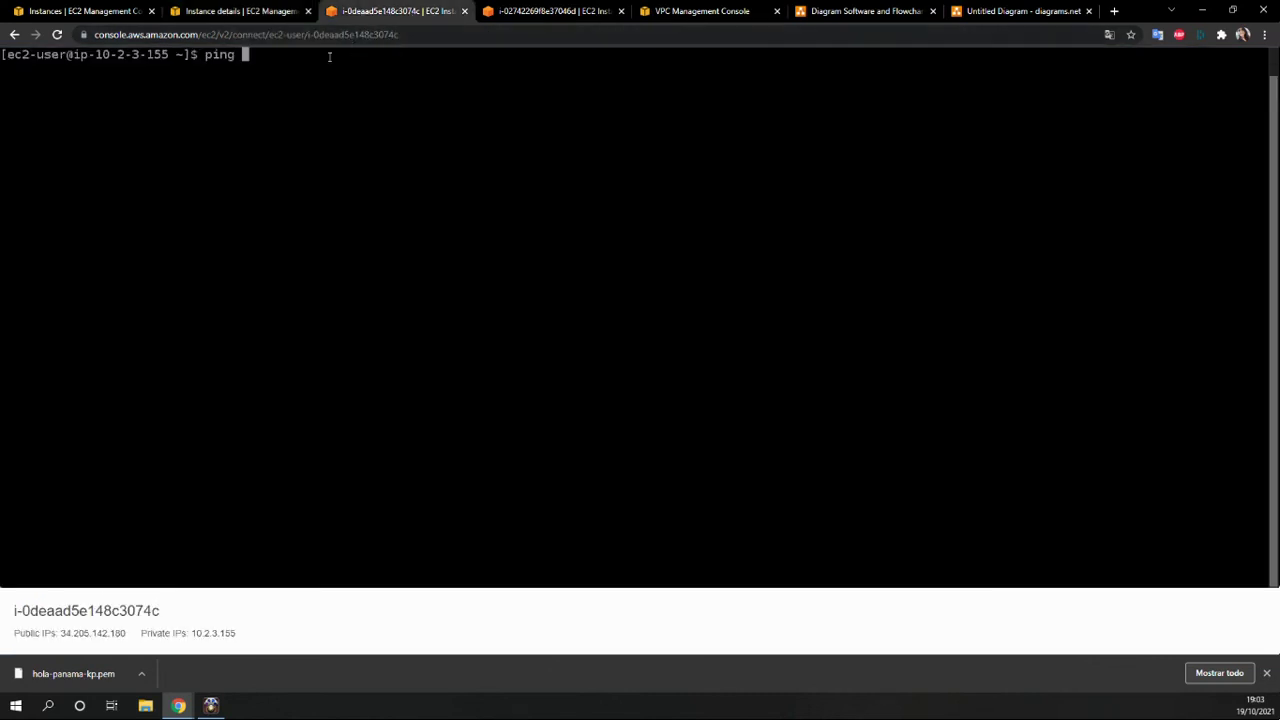
pyautogui.click(530, 10)
pyautogui.click(395, 10)
pyautogui.click(240, 11)
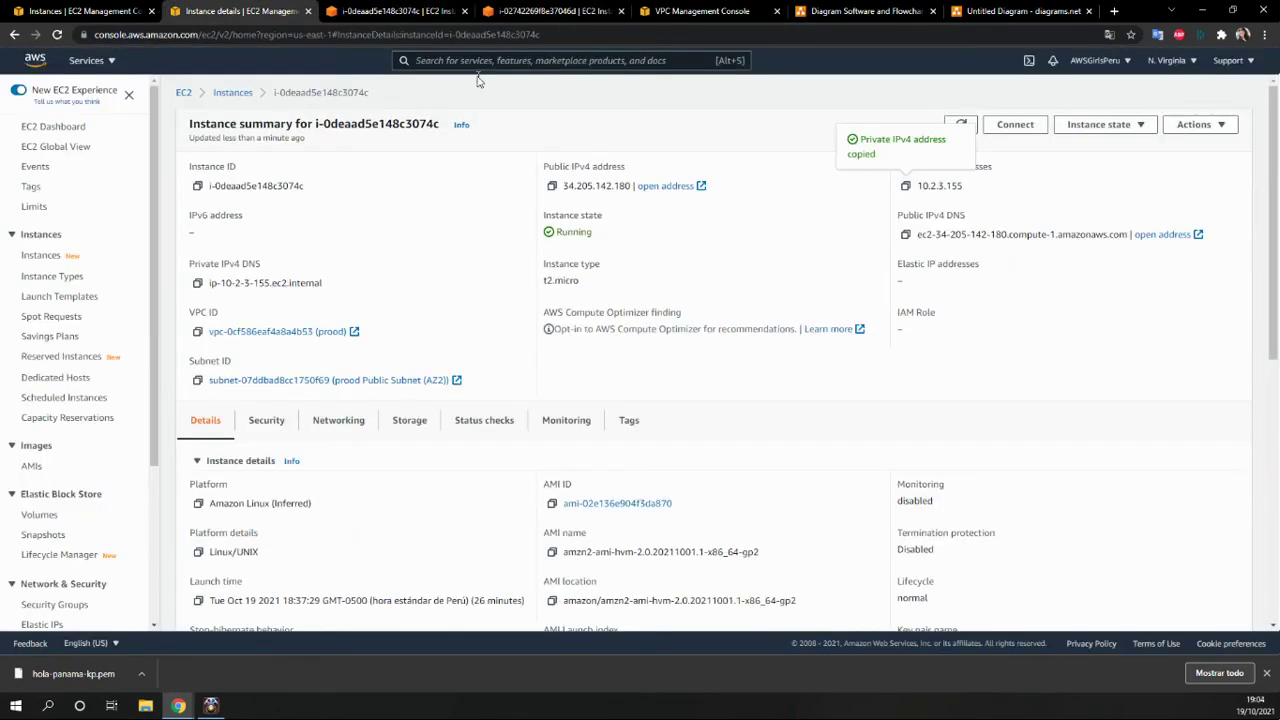
pyautogui.click(550, 11)
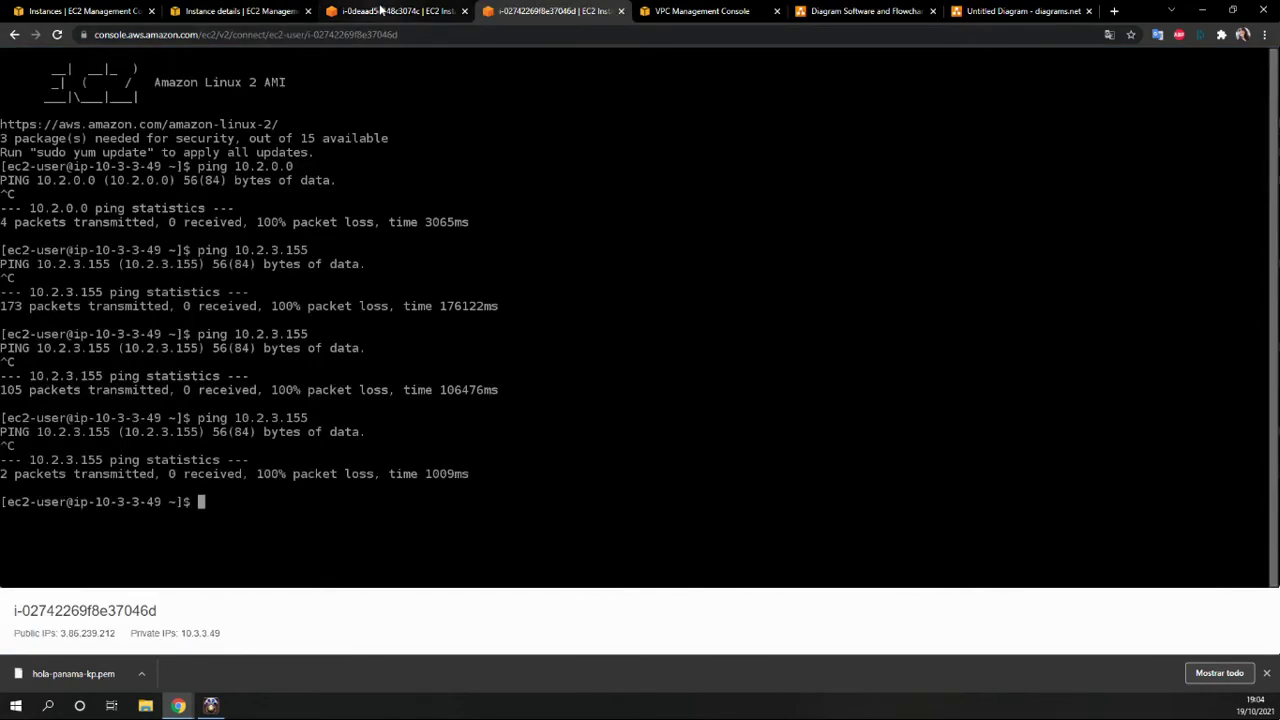
pyautogui.write('p')
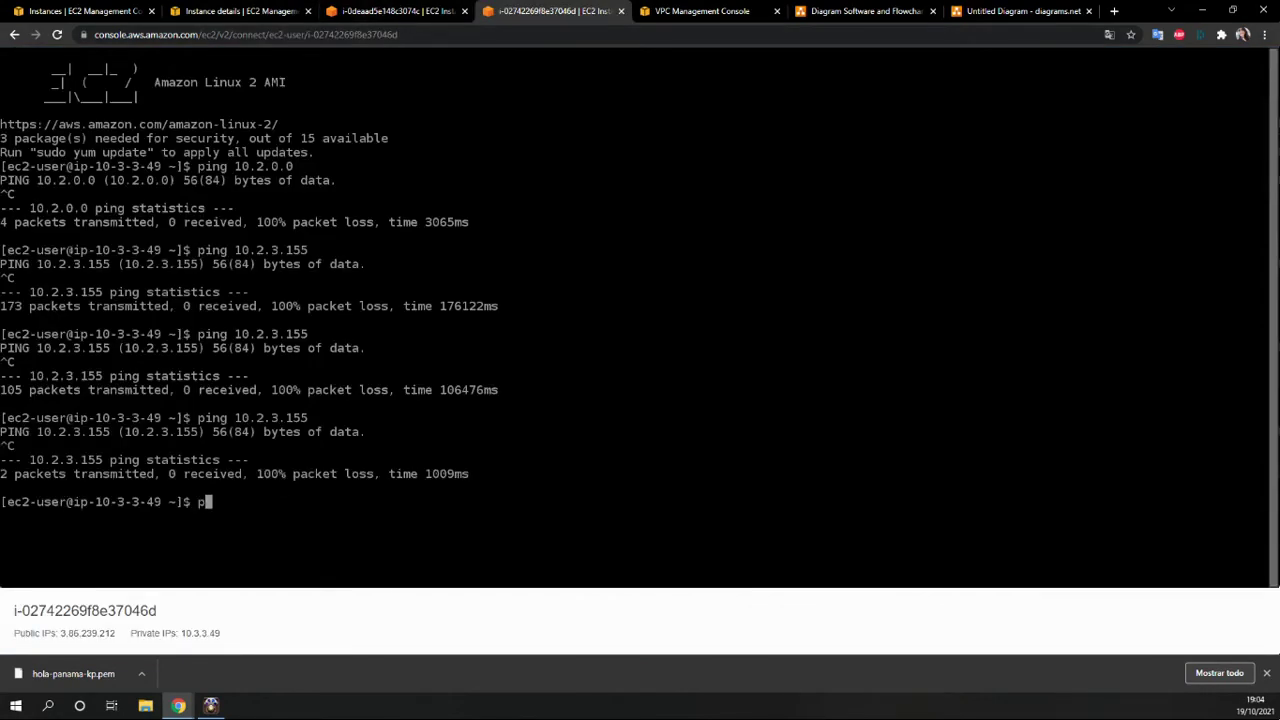
pyautogui.write('ing 10.2.3.155')
pyautogui.press('Return')
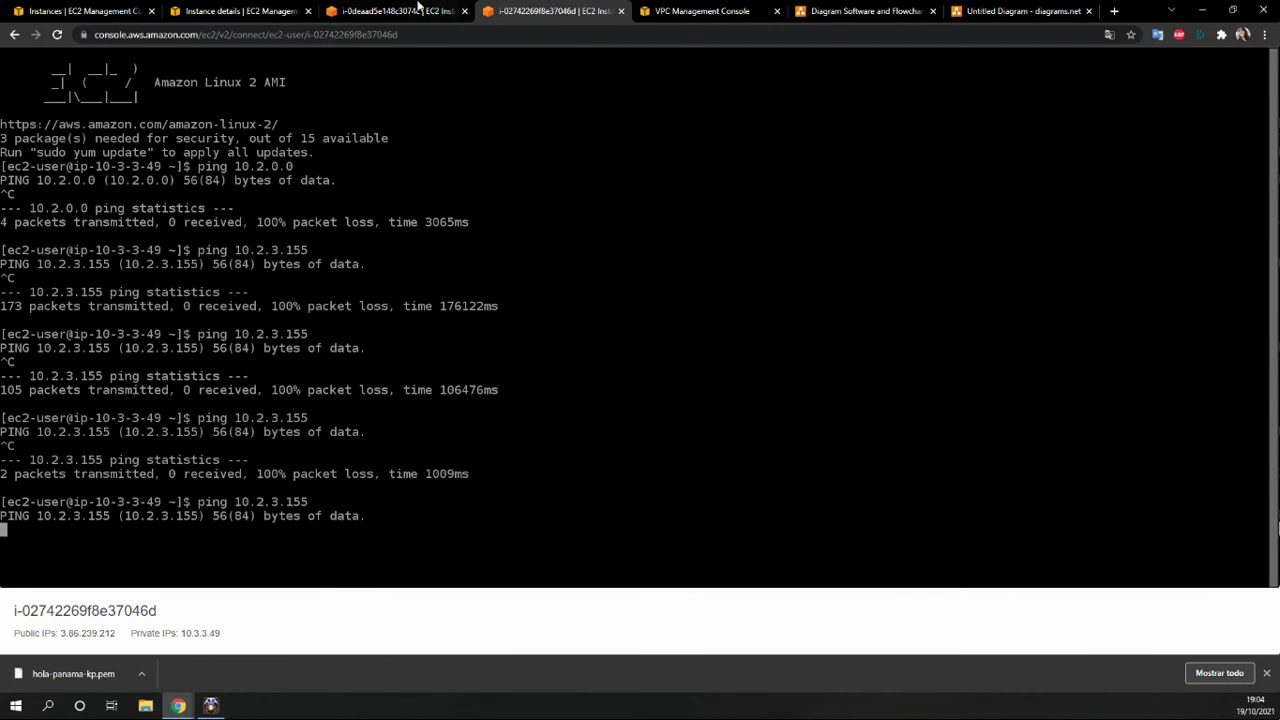
# Step: Look through the instance list, the EC2 navigation options and both instance sessions, ending on the 10.2.3.155 session
pyautogui.click(385, 10)
pyautogui.click(213, 10)
pyautogui.click(85, 10)
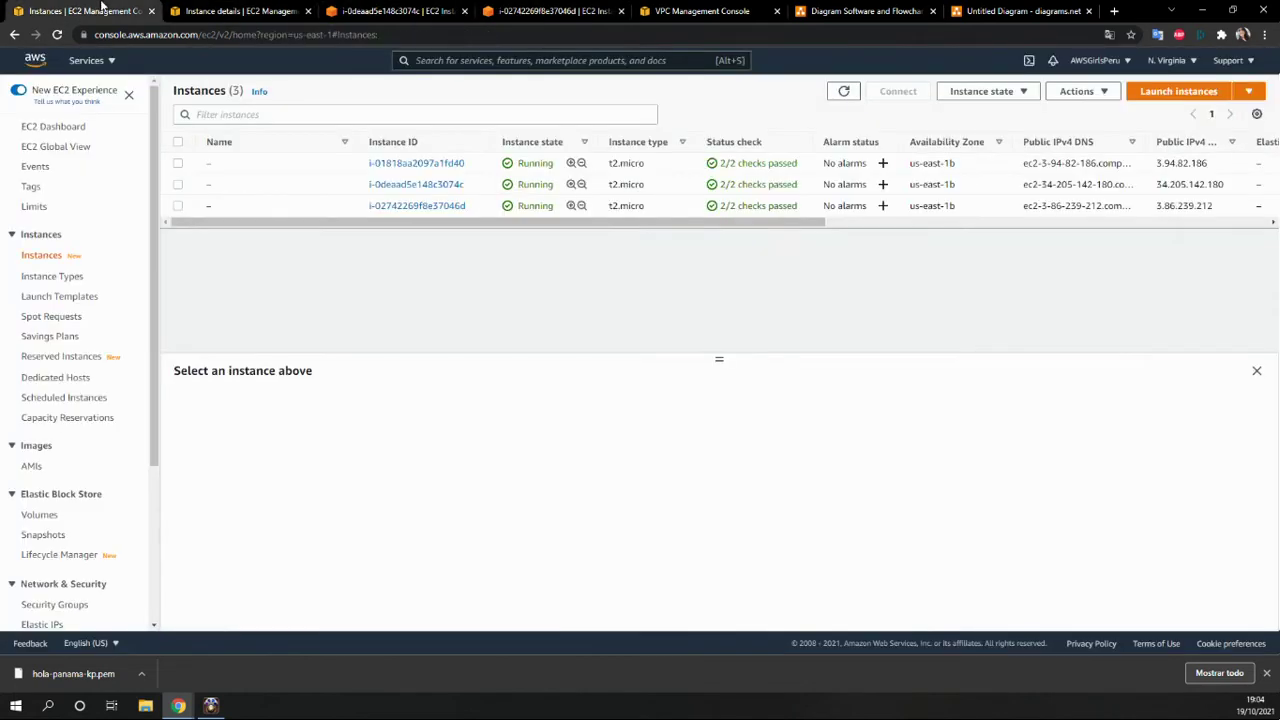
pyautogui.scroll(-2, 59, 484)
pyautogui.scroll(-1, 70, 510)
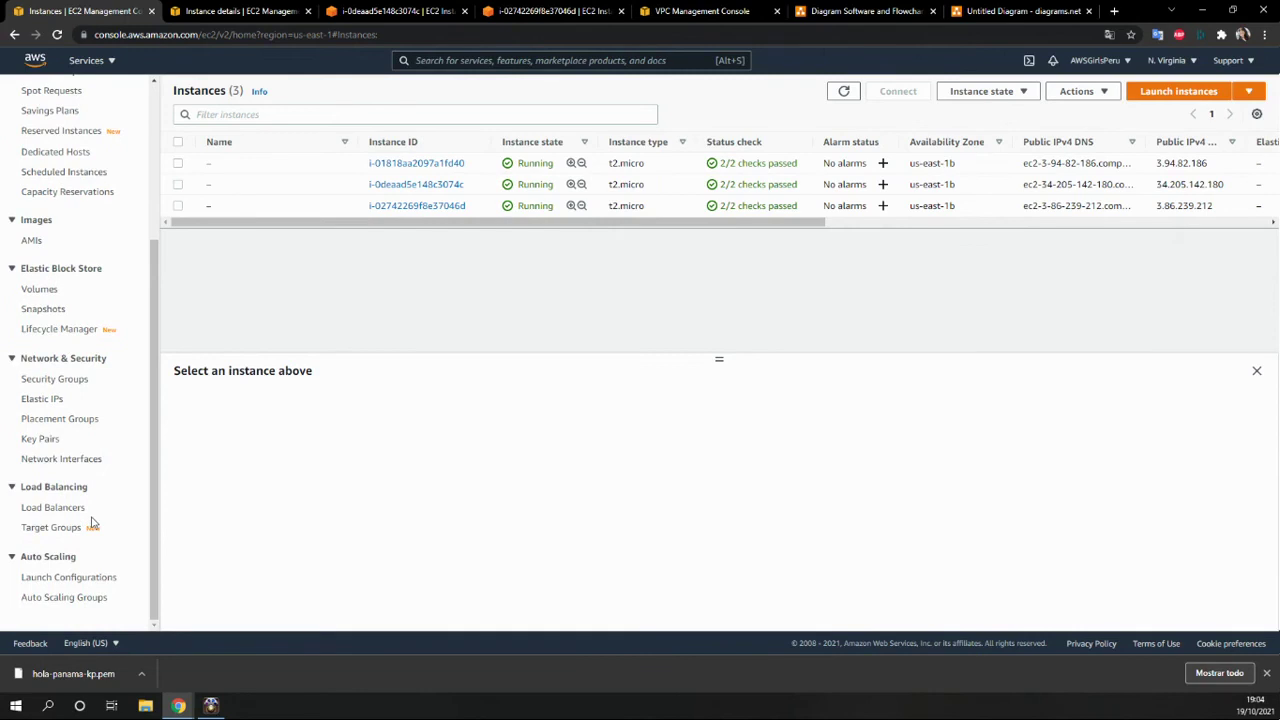
pyautogui.scroll(3, 95, 520)
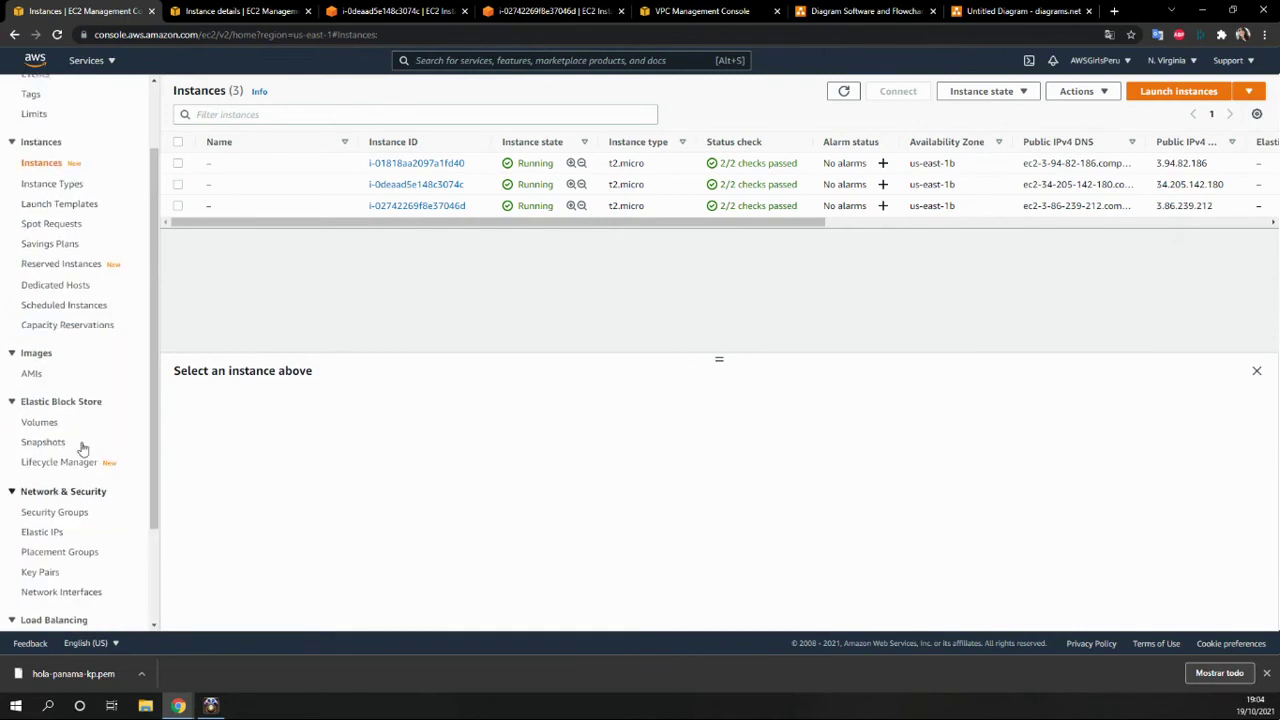
pyautogui.scroll(2, 83, 448)
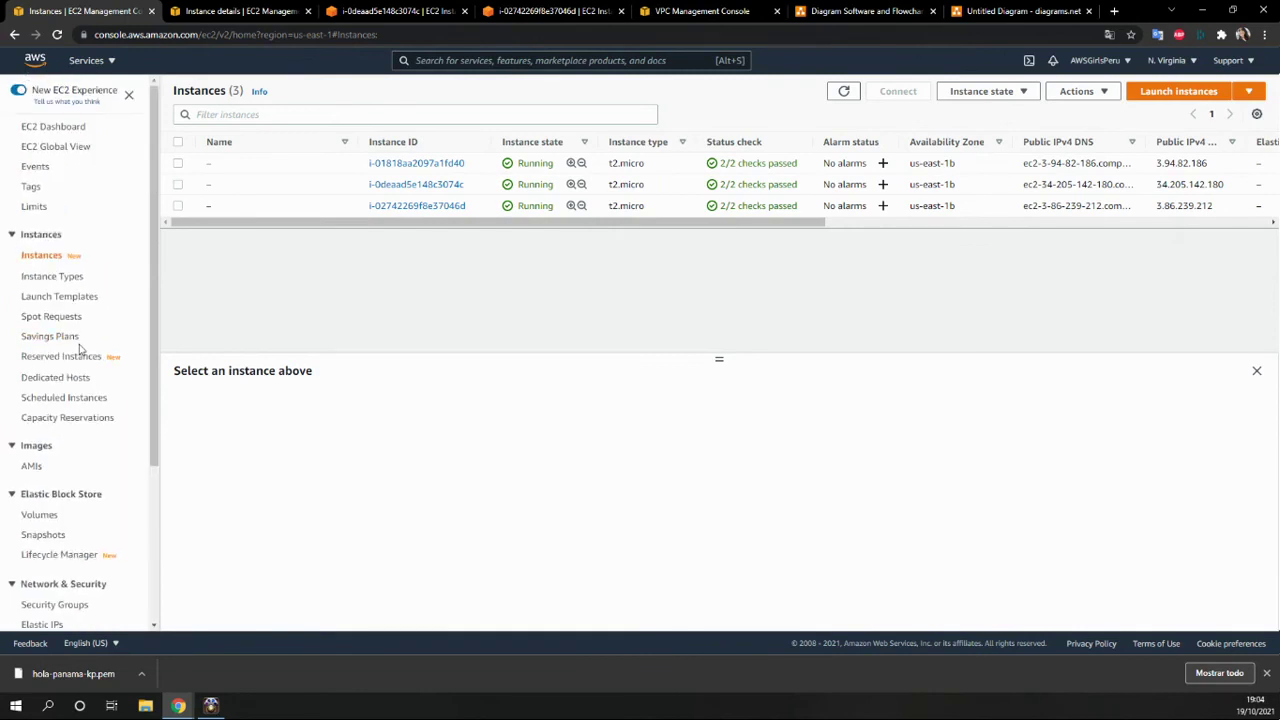
pyautogui.click(408, 10)
pyautogui.click(528, 10)
pyautogui.click(394, 10)
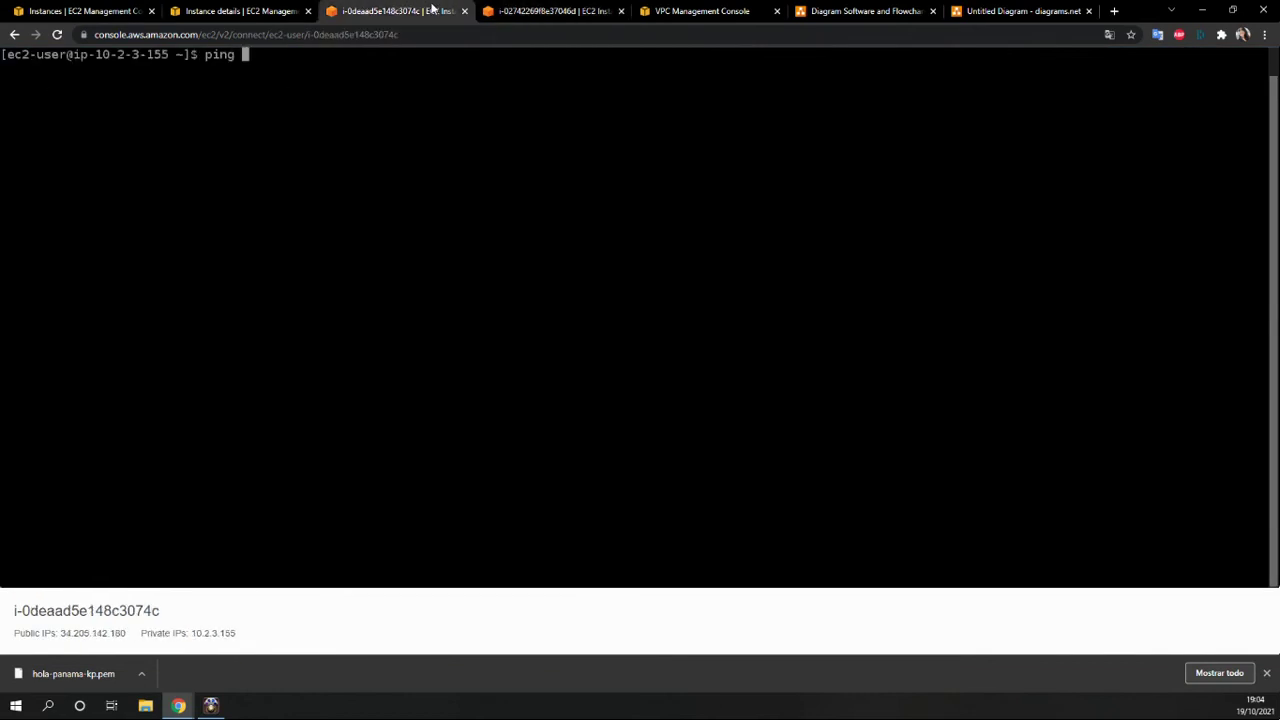
# Step: Check the 10.3.3.49 session's running ping, then switch to the VPC console and examine the hola-panama transit gateway's details
pyautogui.click(533, 10)
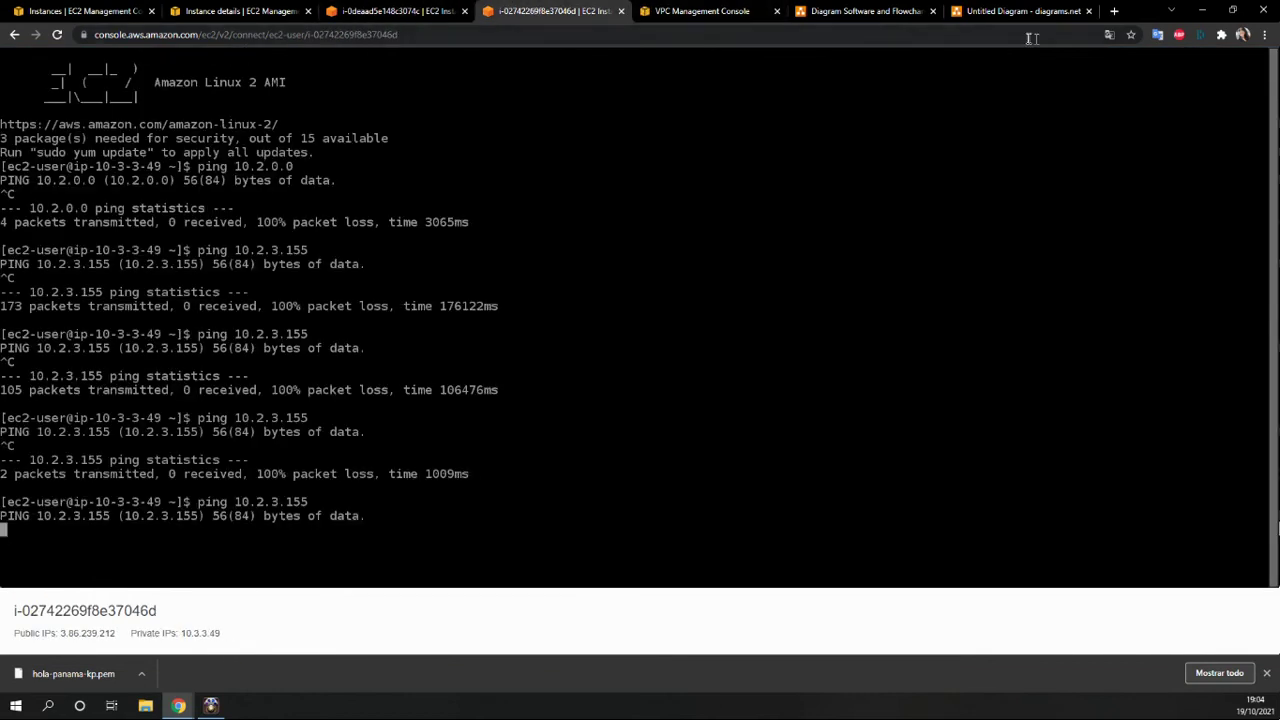
pyautogui.click(702, 10)
pyautogui.scroll(-4, 90, 336)
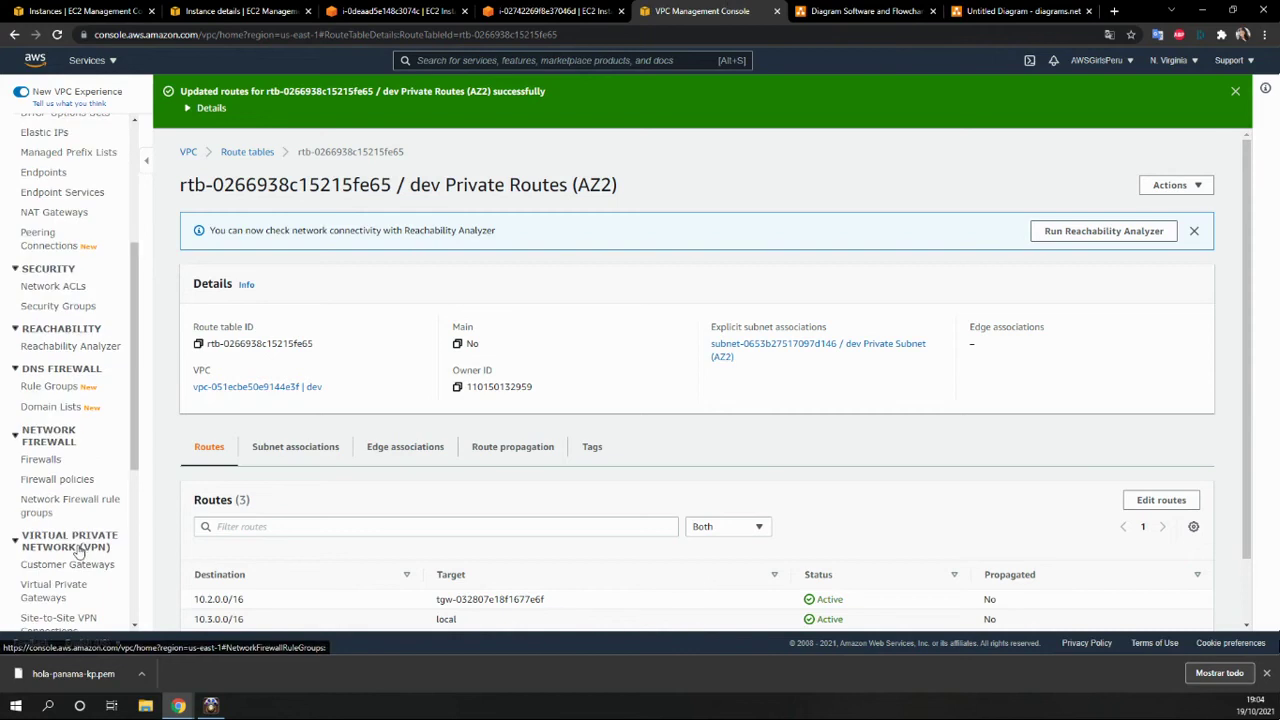
pyautogui.scroll(-1, 70, 550)
pyautogui.click(45, 444)
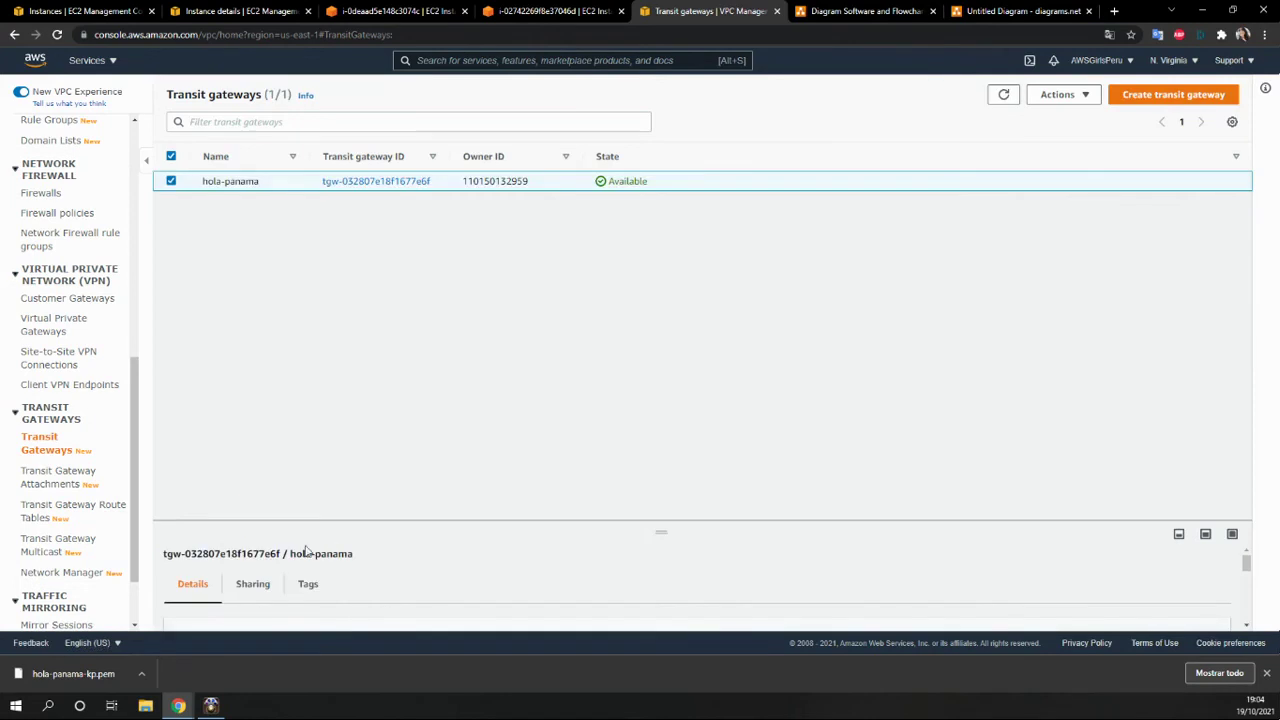
pyautogui.scroll(-3, 300, 545)
pyautogui.scroll(3, 310, 575)
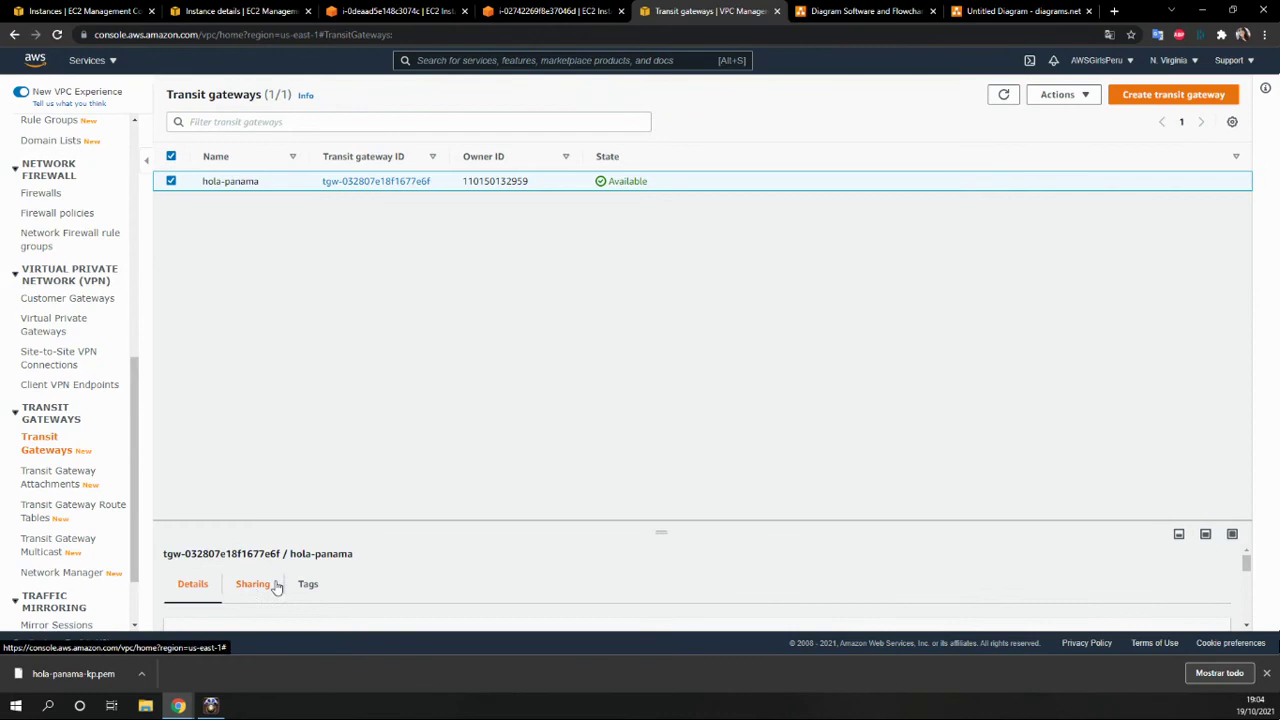
pyautogui.moveTo(666, 529); pyautogui.dragTo(640, 220)
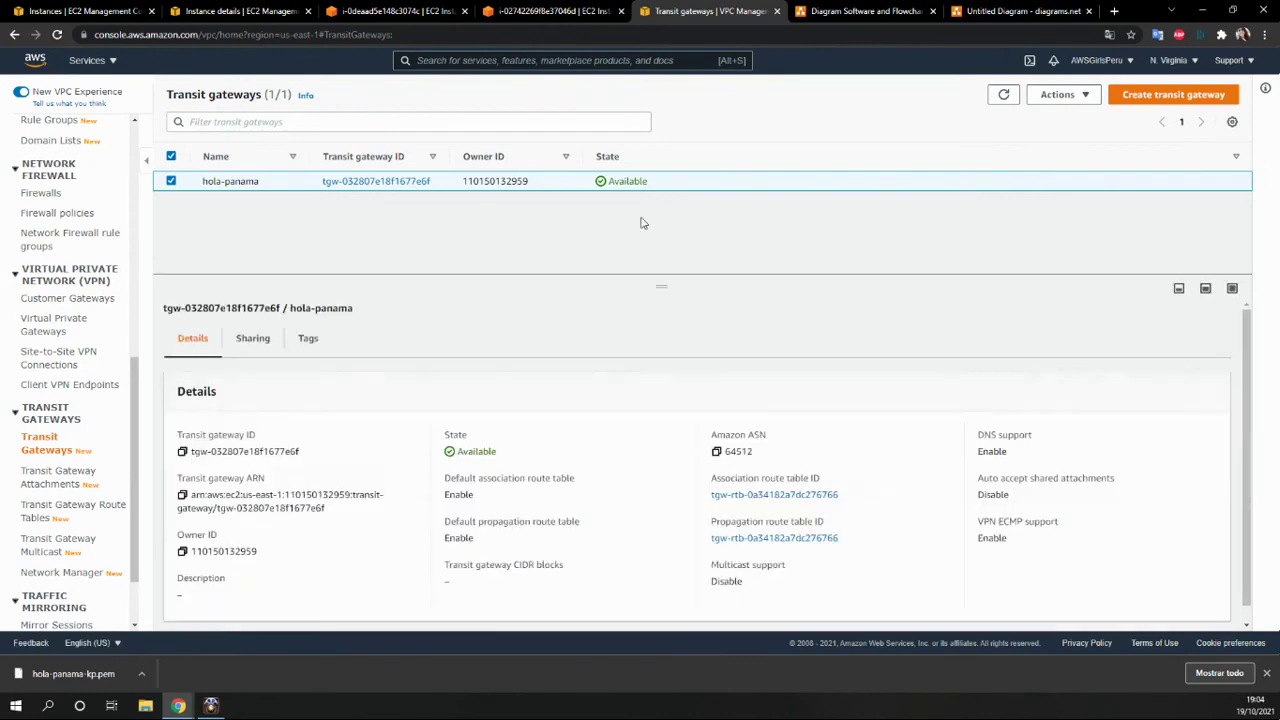
# Step: Examine the routes of the hola-panama transit gateway's route table and select the 10.2.0.0/16 route
pyautogui.click(42, 514)
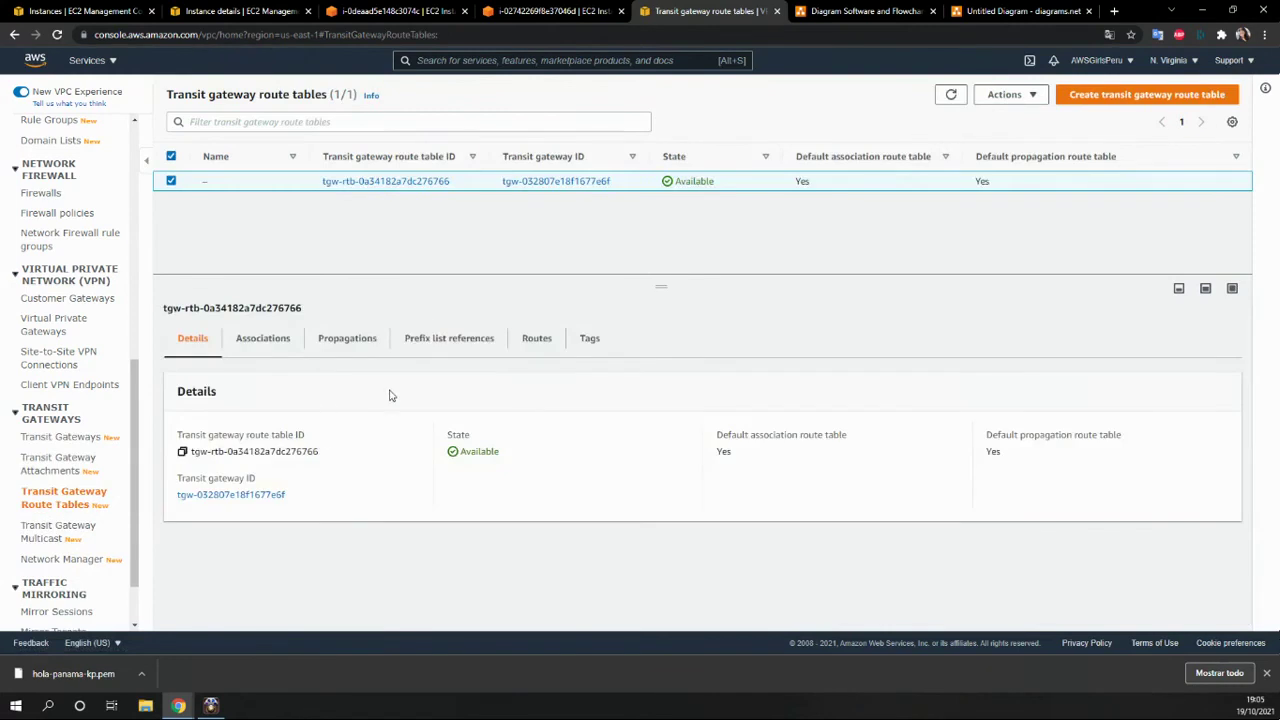
pyautogui.click(530, 340)
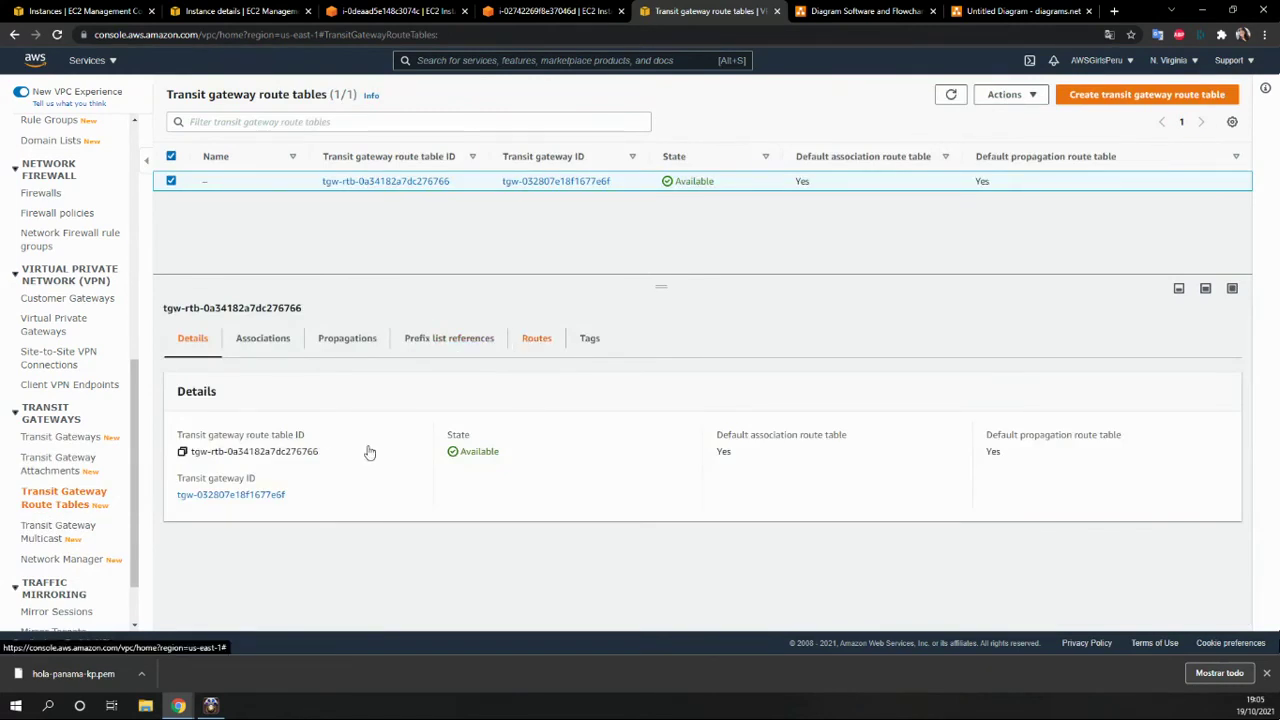
pyautogui.scroll(-1, 300, 520)
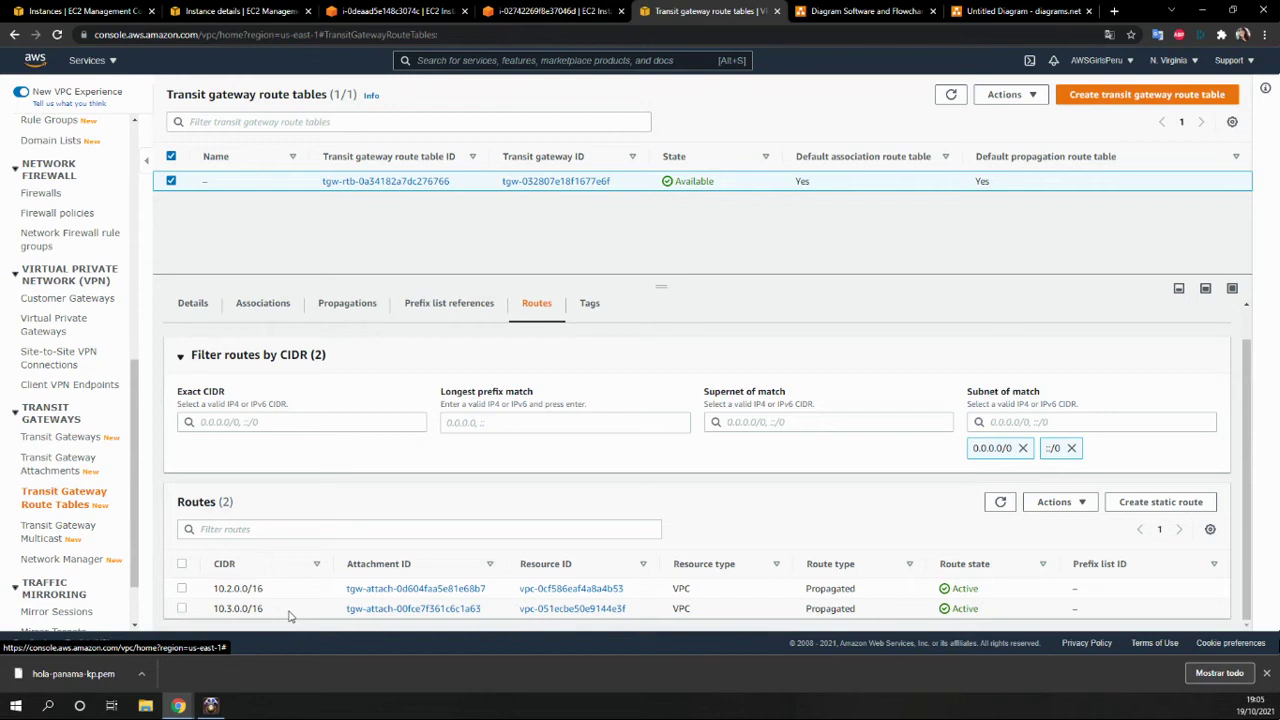
pyautogui.click(182, 589)
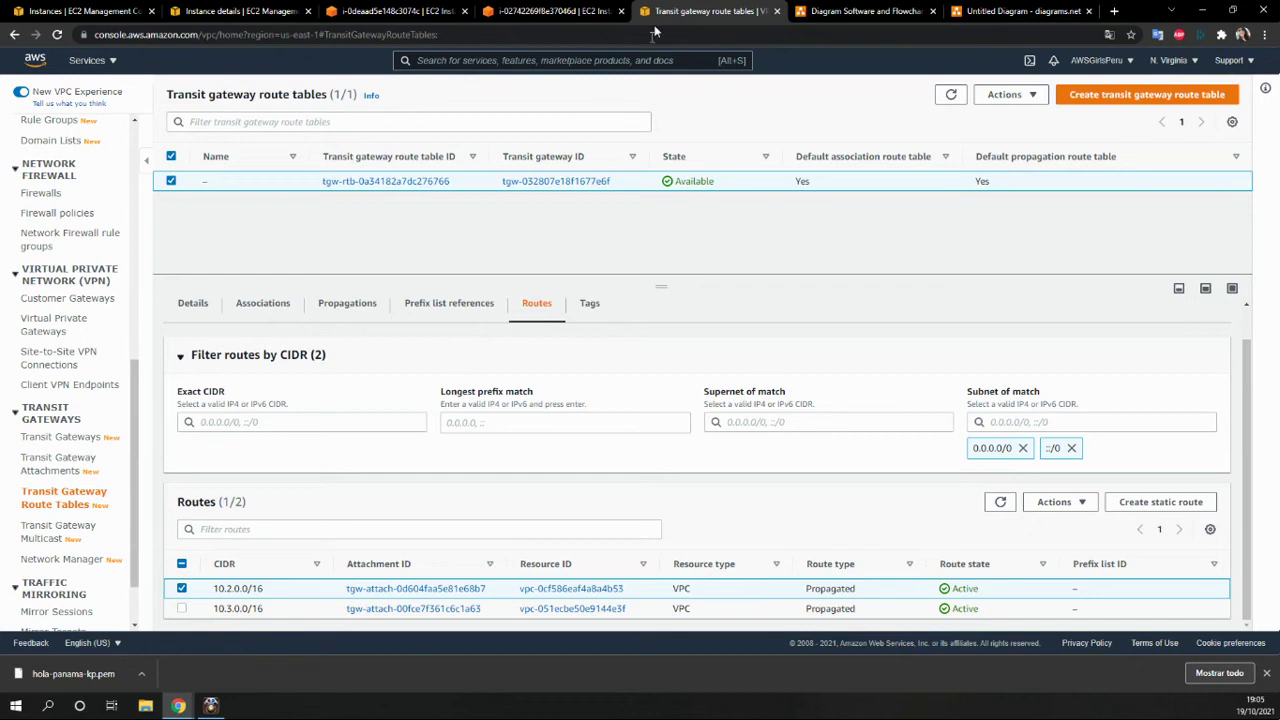
# Step: Open the subnets list, compare both instance sessions, and review the instance summary of 10.2.3.155
pyautogui.scroll(4, 83, 307)
pyautogui.scroll(3, 83, 307)
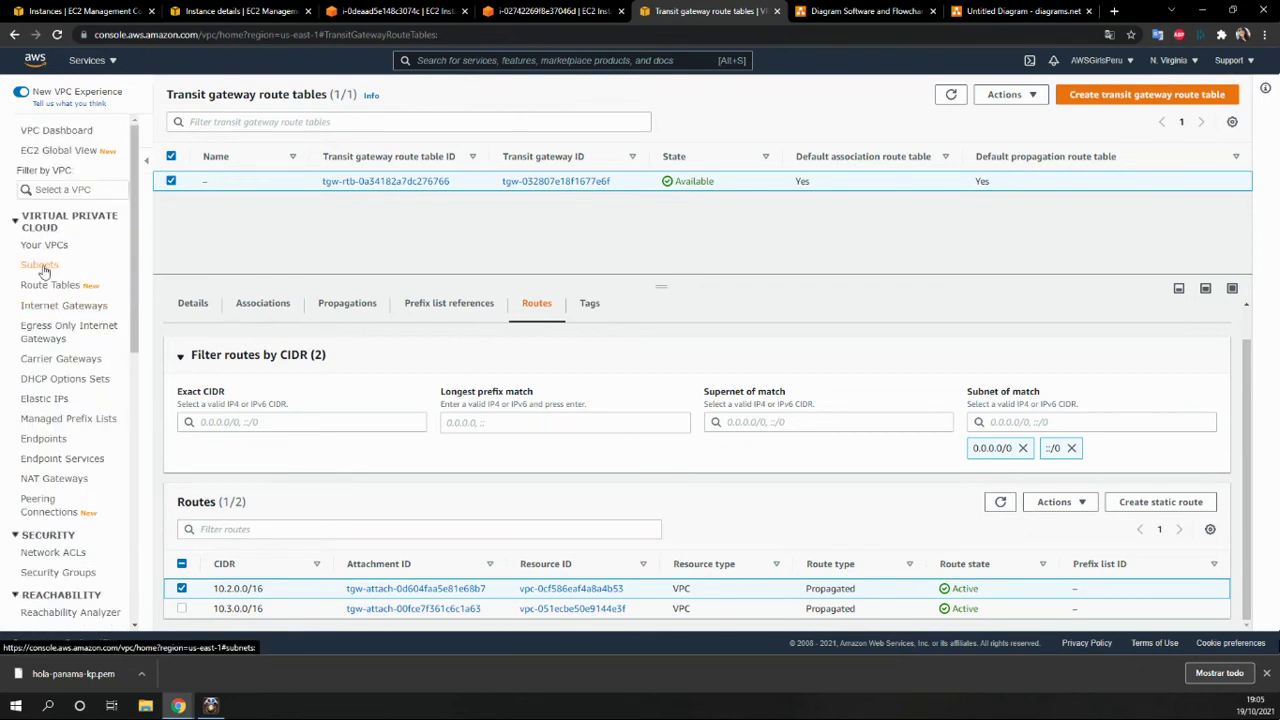
pyautogui.click(41, 265)
pyautogui.click(597, 8)
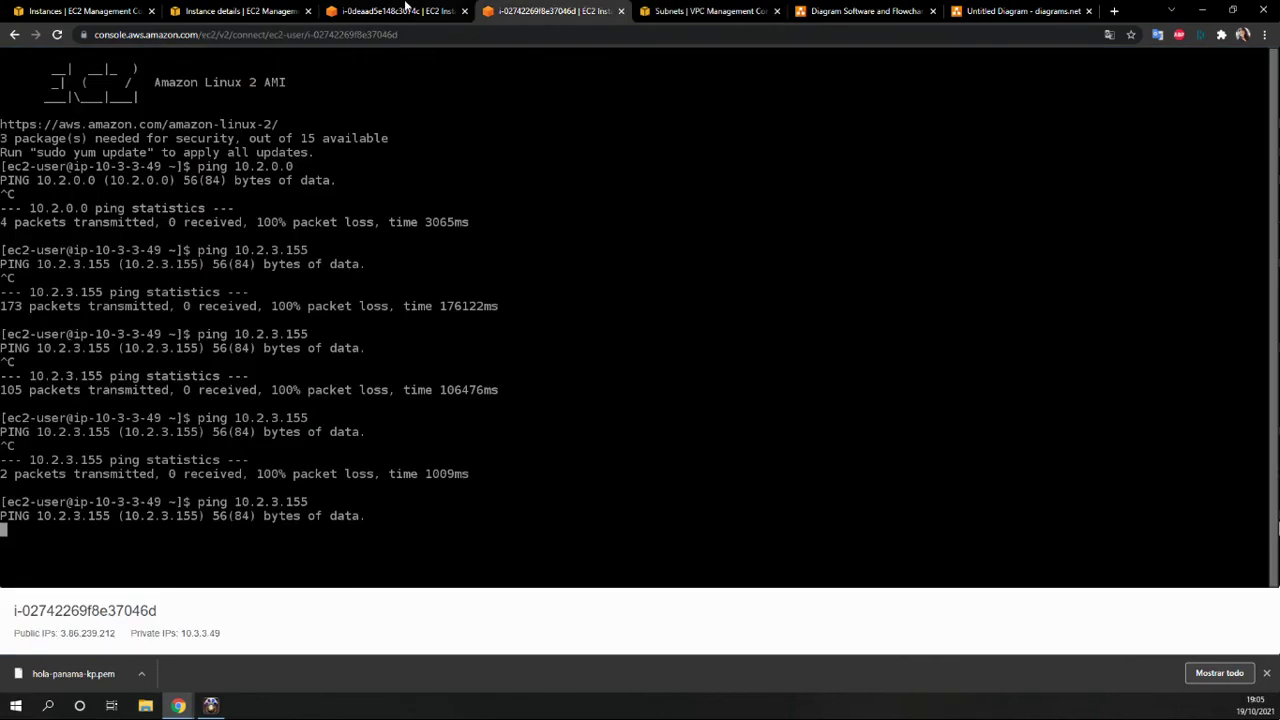
pyautogui.click(392, 8)
pyautogui.click(525, 14)
pyautogui.click(410, 16)
pyautogui.click(525, 14)
pyautogui.click(365, 14)
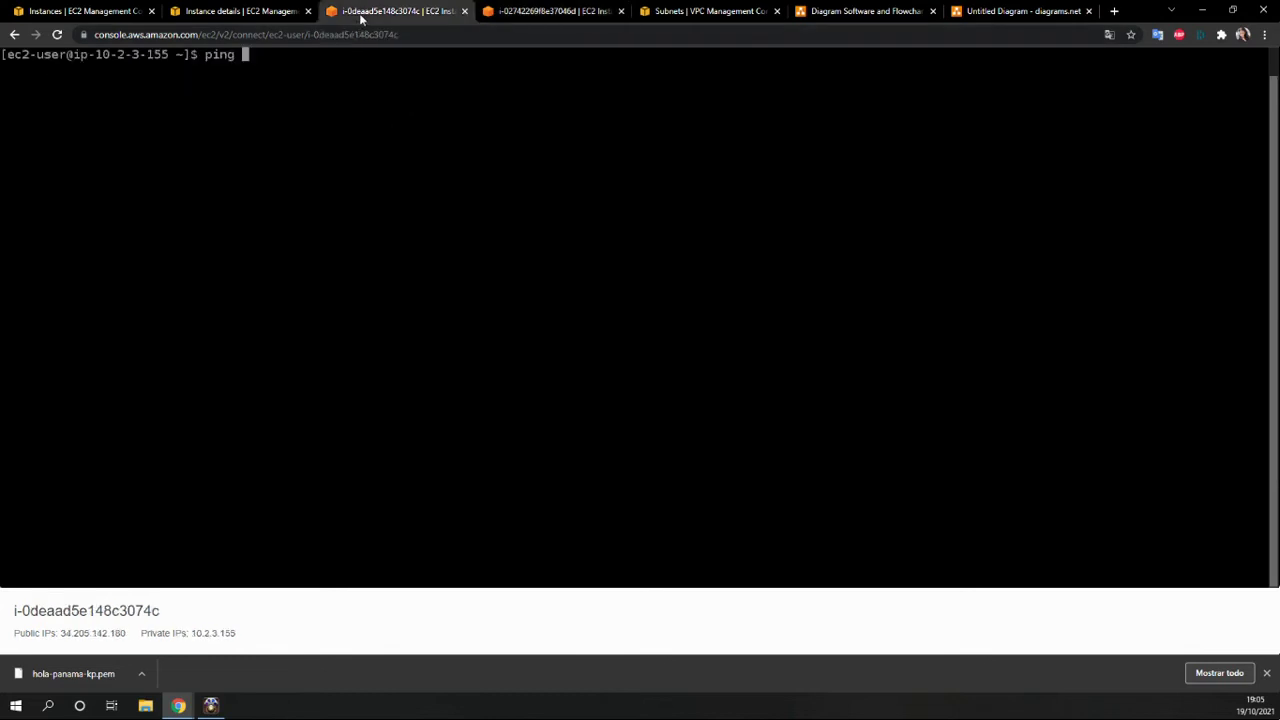
pyautogui.click(90, 11)
pyautogui.click(200, 8)
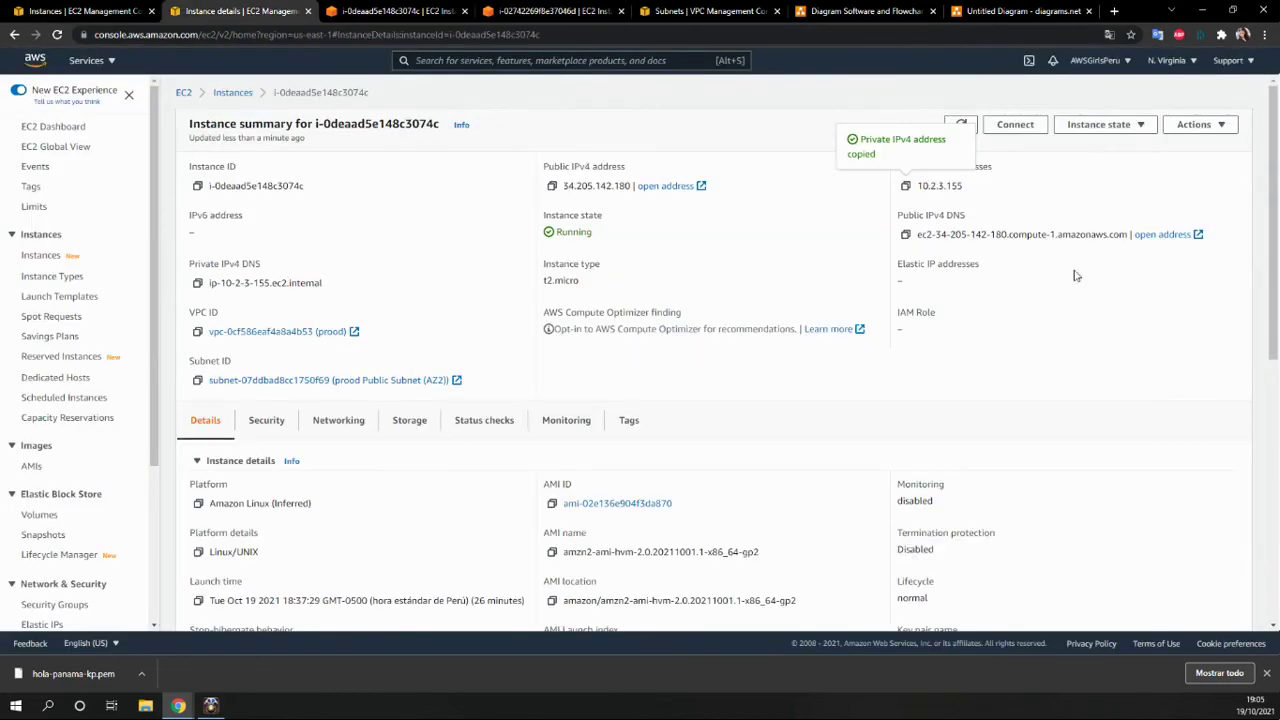
pyautogui.scroll(-1, 731, 423)
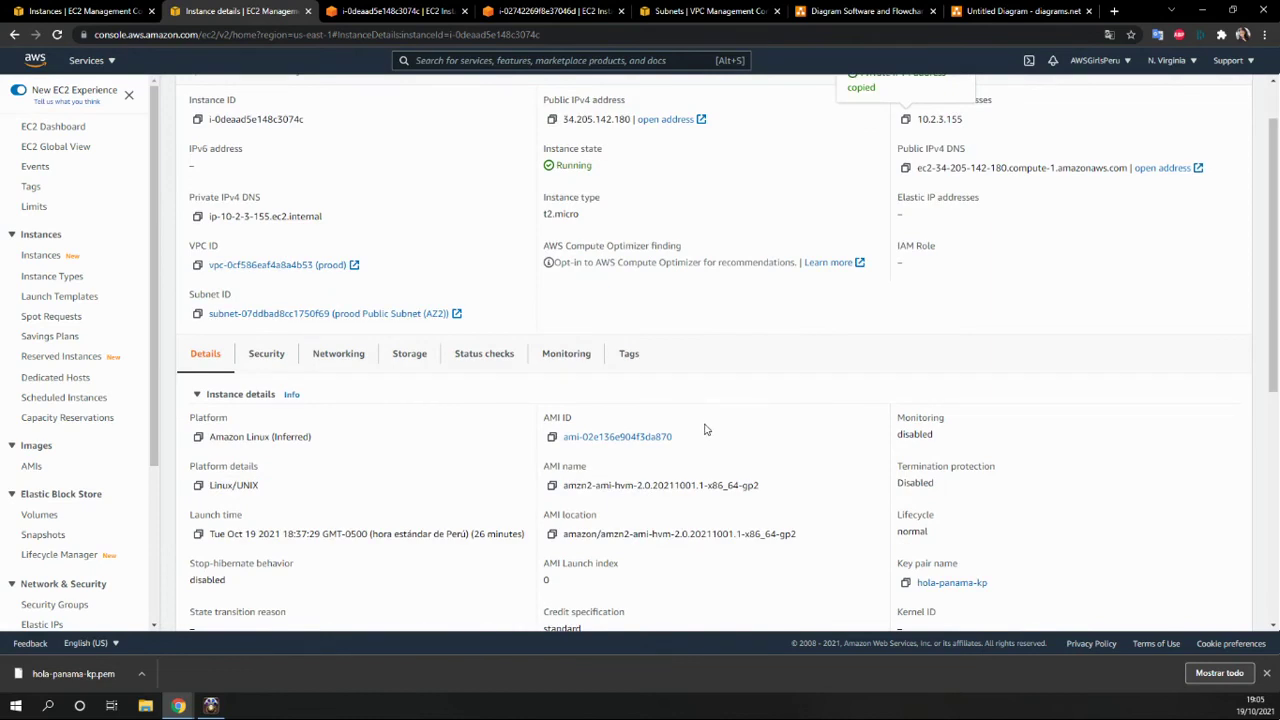
pyautogui.scroll(1, 715, 429)
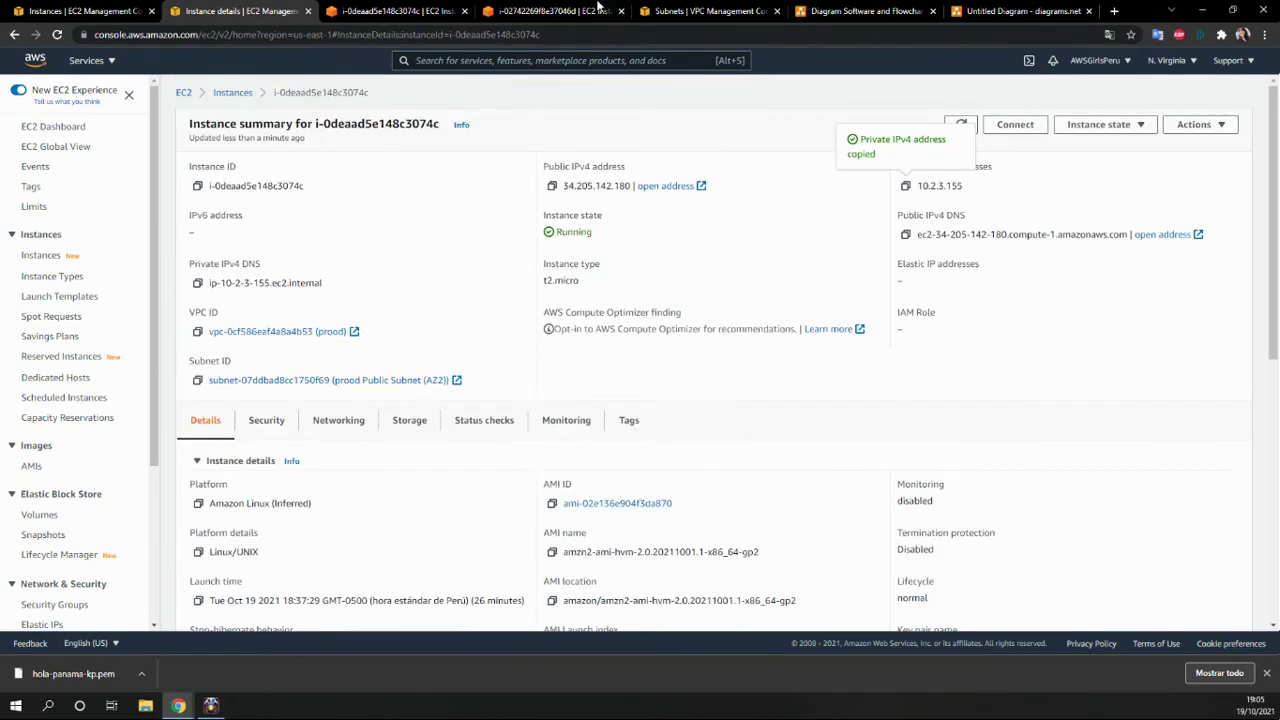
pyautogui.click(408, 10)
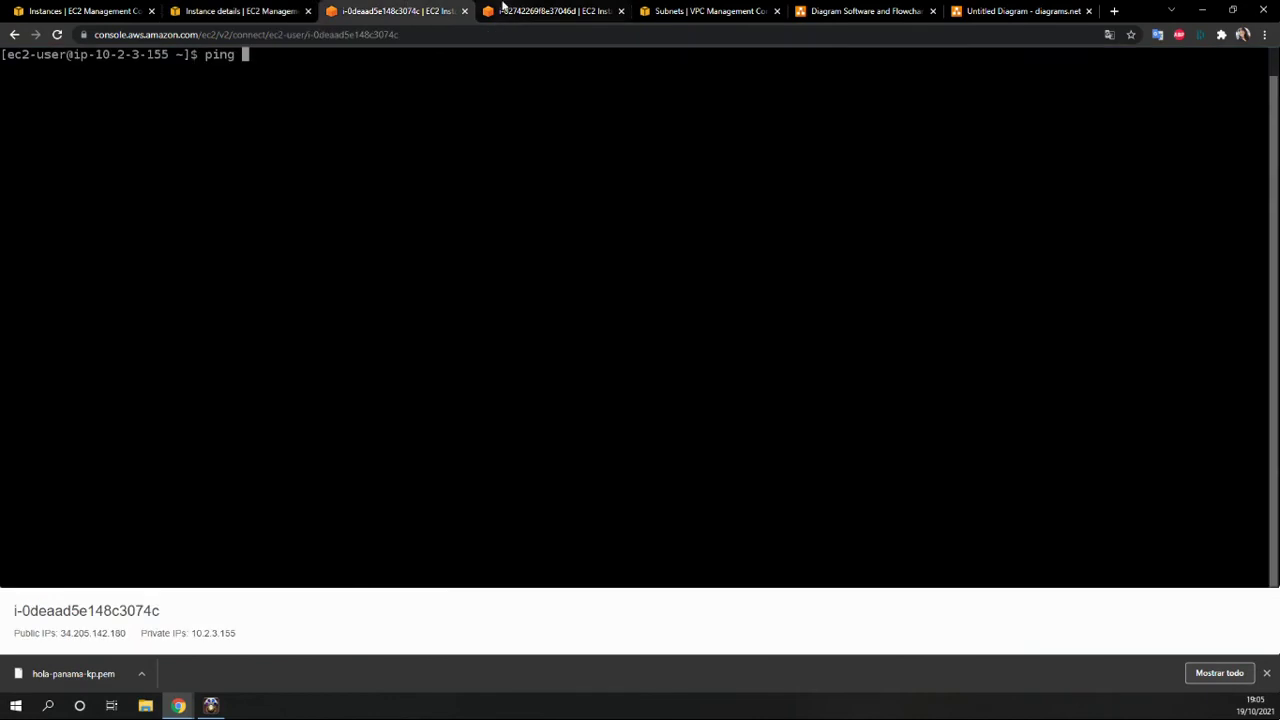
pyautogui.click(520, 10)
# Step: Open the details of instance i-02742269f8e37046d from the instance list and copy its private IPv4 address
pyautogui.click(237, 10)
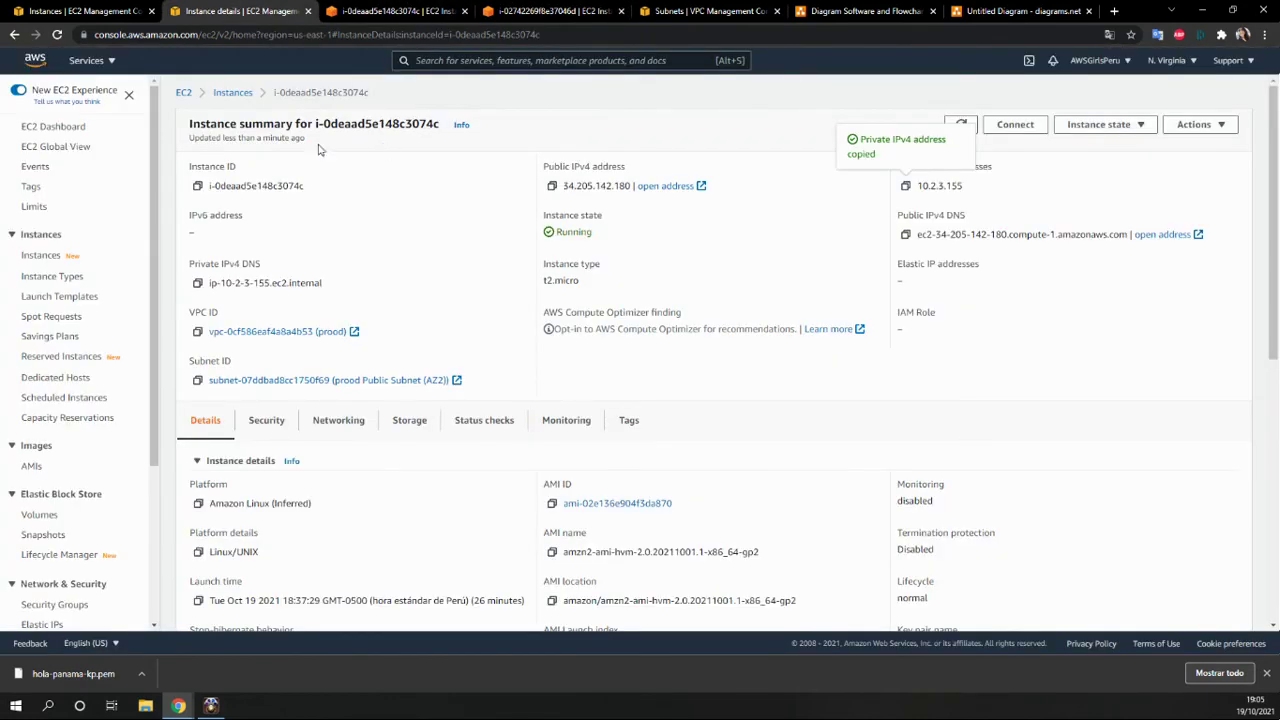
pyautogui.click(232, 92)
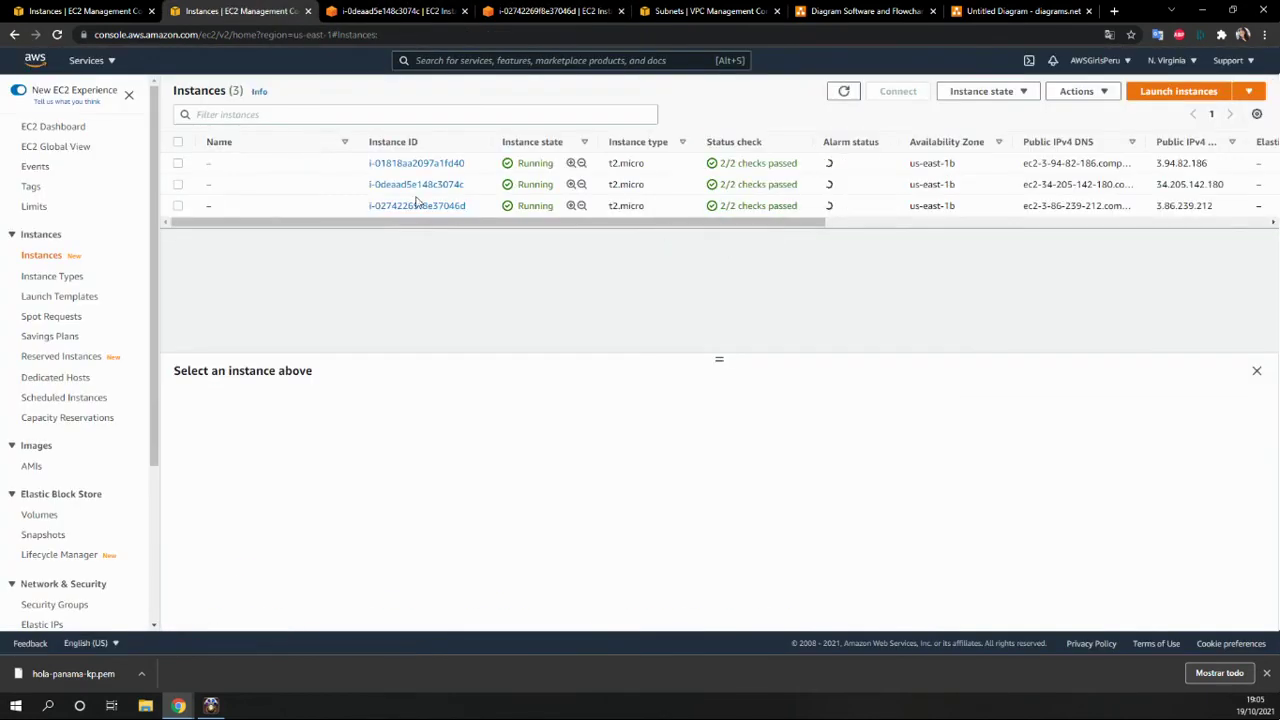
pyautogui.click(428, 206)
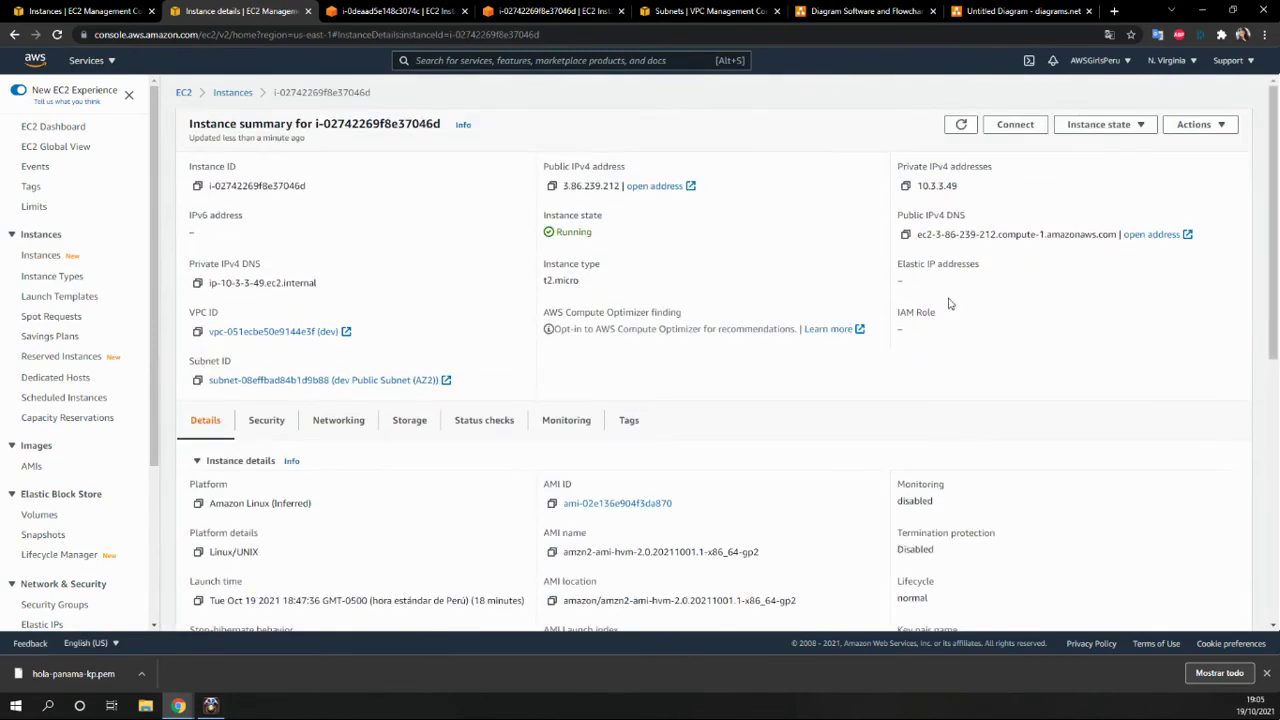
pyautogui.click(905, 188)
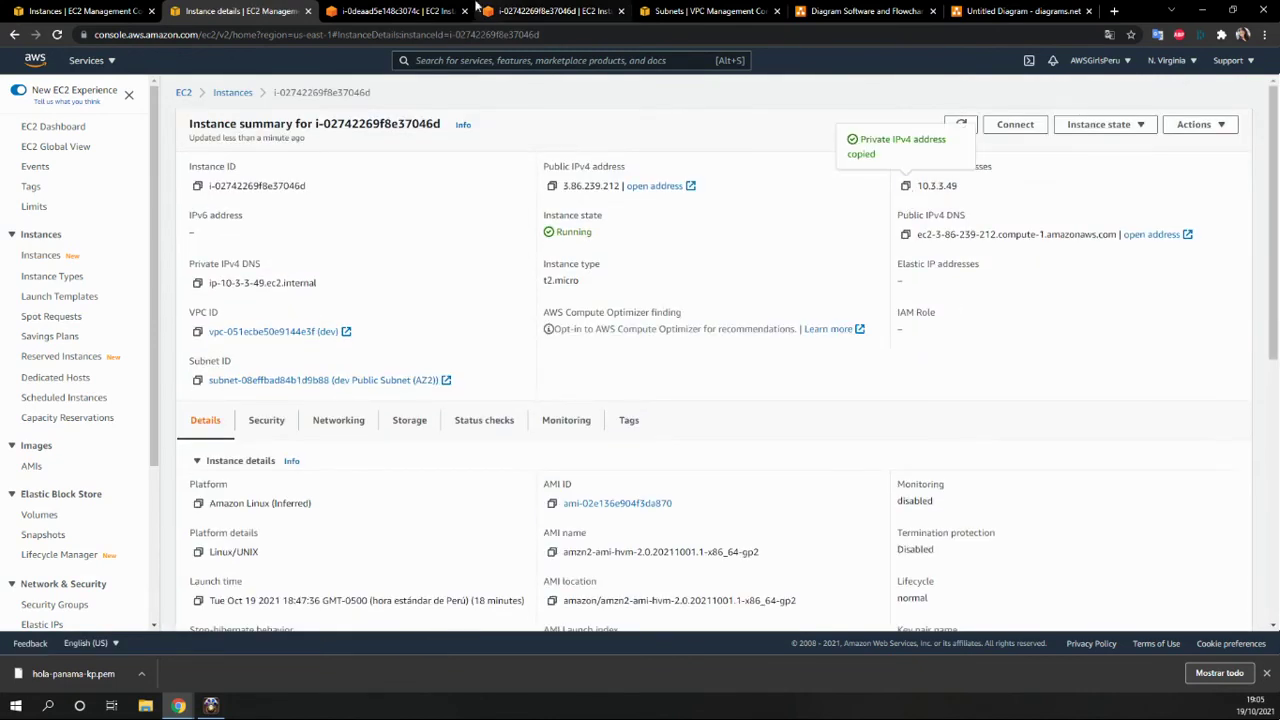
# Step: In the 10.2.3.155 instance's session, discard the unfinished command and start a ping to 10.3.3.49
pyautogui.click(395, 11)
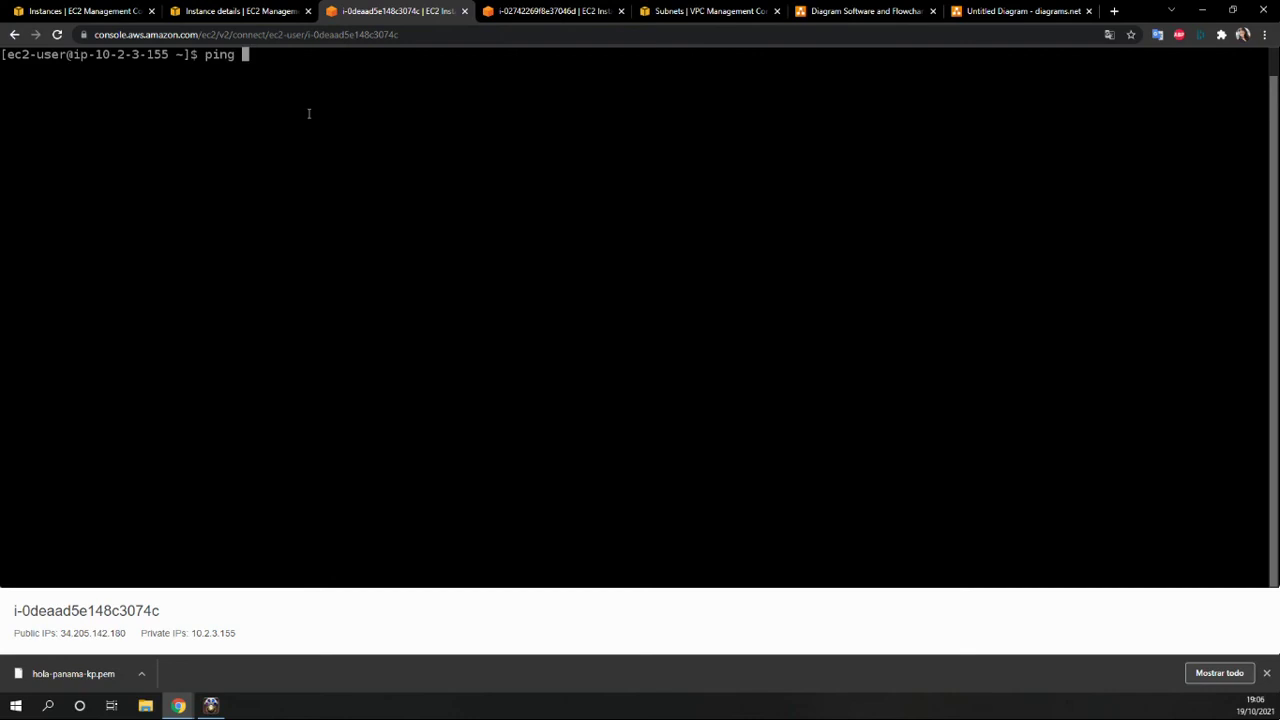
pyautogui.hotkey('ctrl', 'c')
pyautogui.write('ping ')
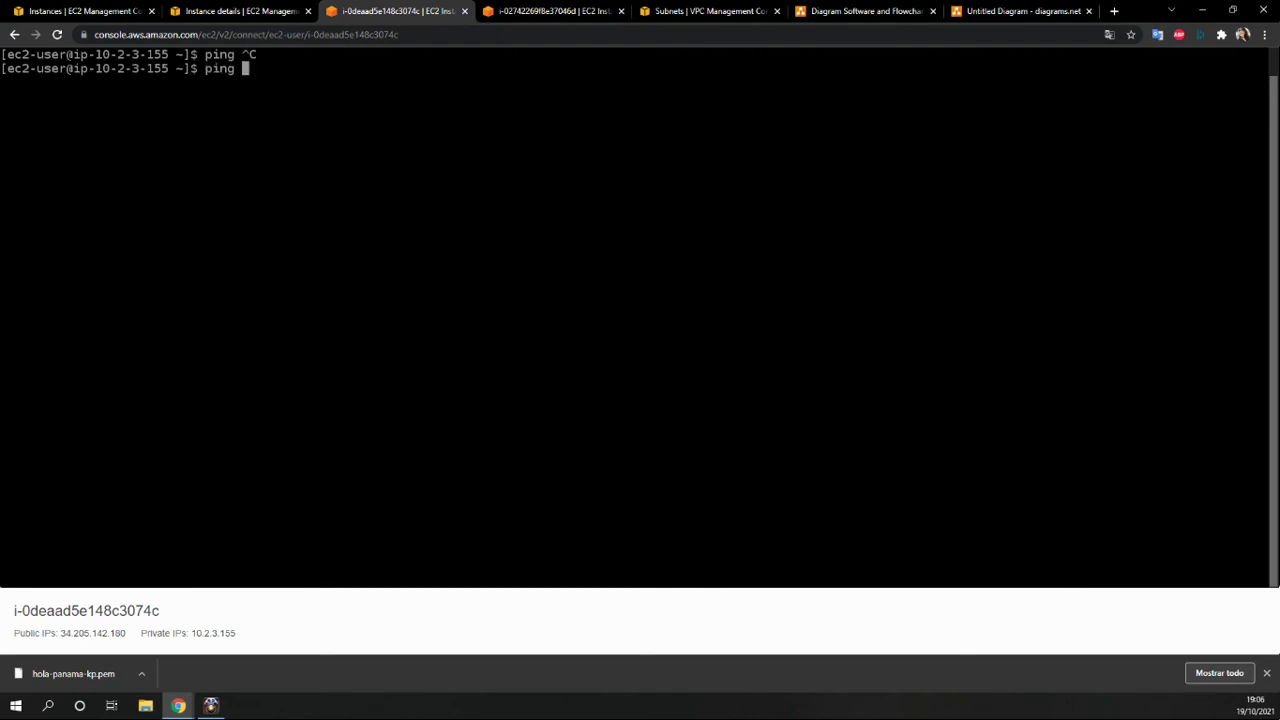
pyautogui.write('10.3.3.49')
pyautogui.press('Return')
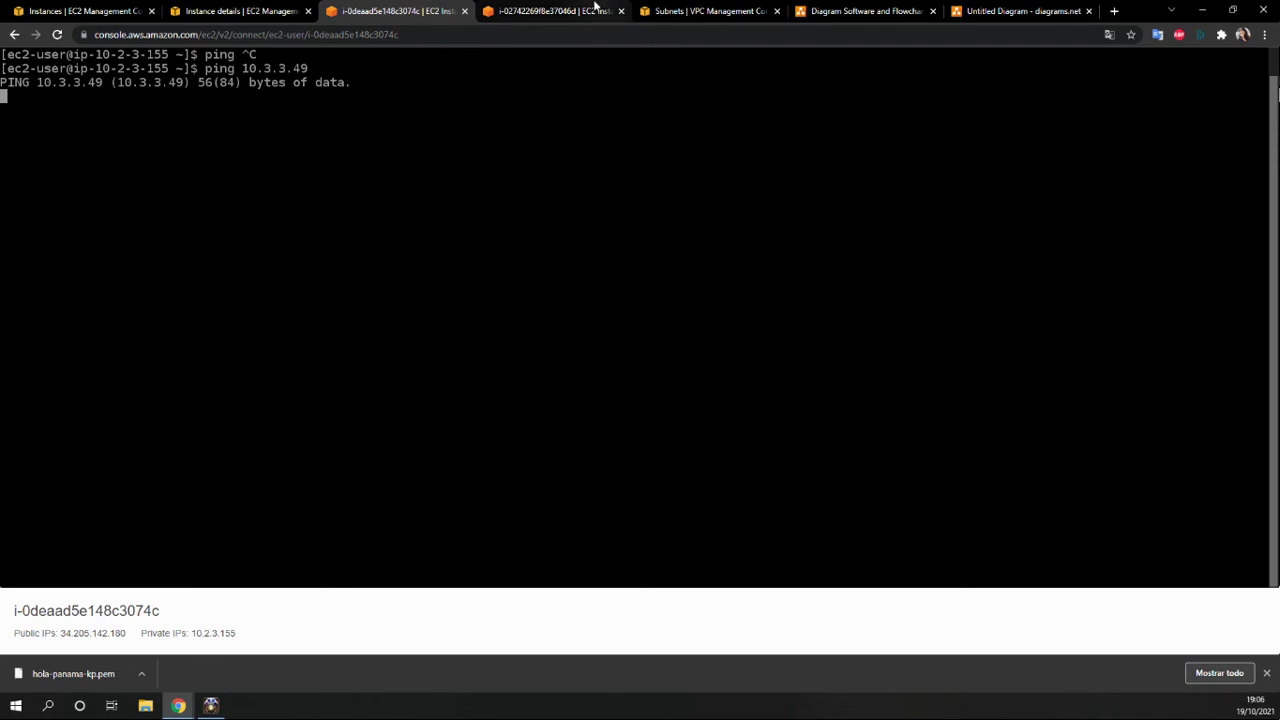
# Step: Recheck the 10.3.3.49 instance summary and widen the Name column of the subnets list to read the full subnet names
pyautogui.click(235, 11)
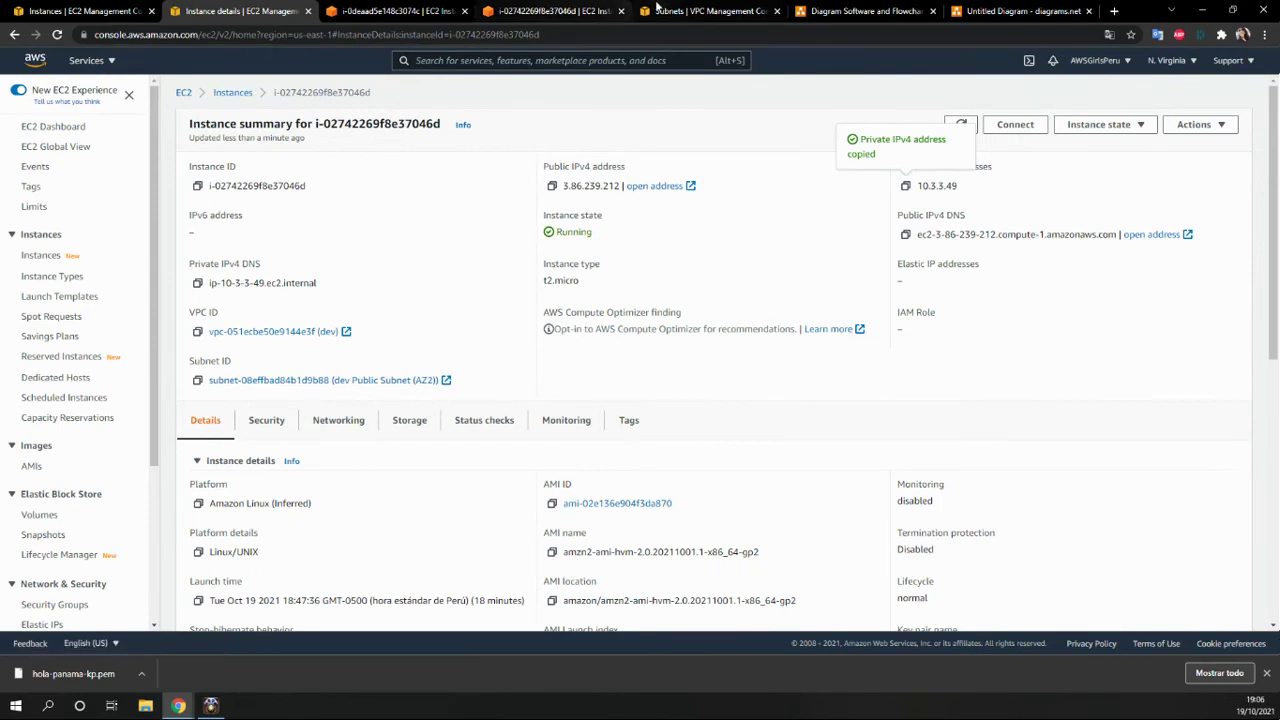
pyautogui.click(657, 10)
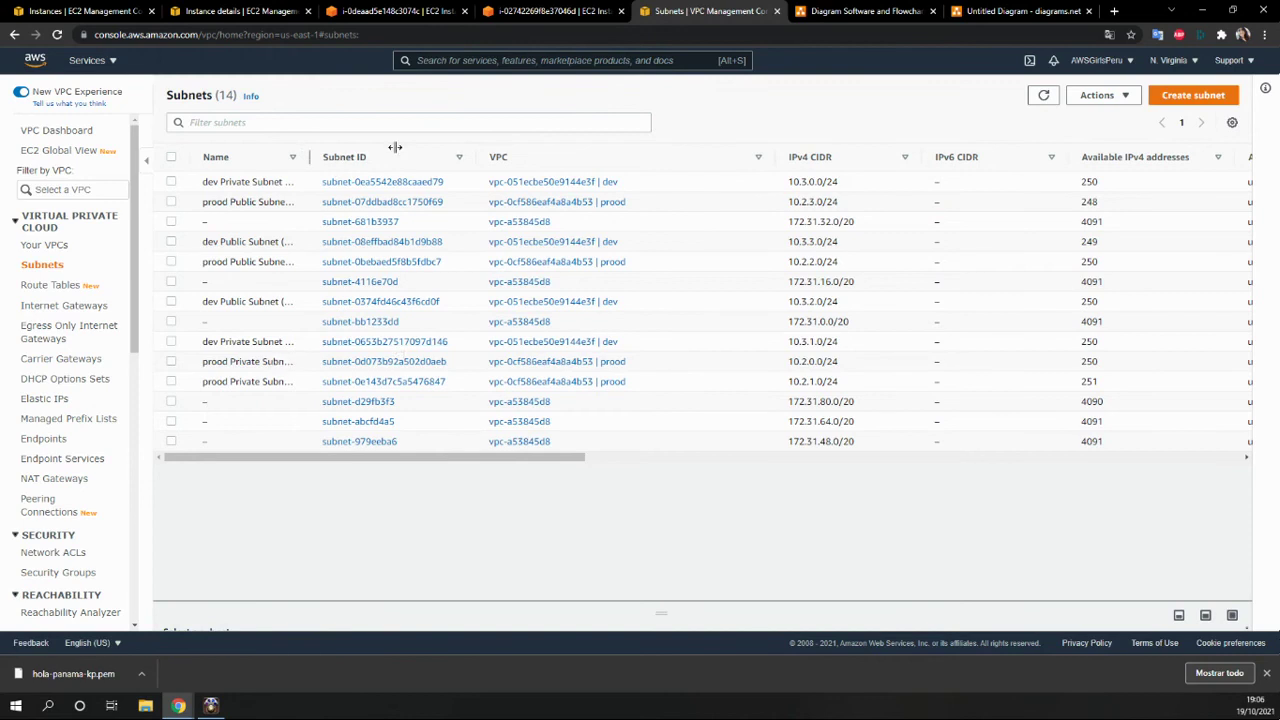
pyautogui.moveTo(395, 147); pyautogui.dragTo(413, 149)
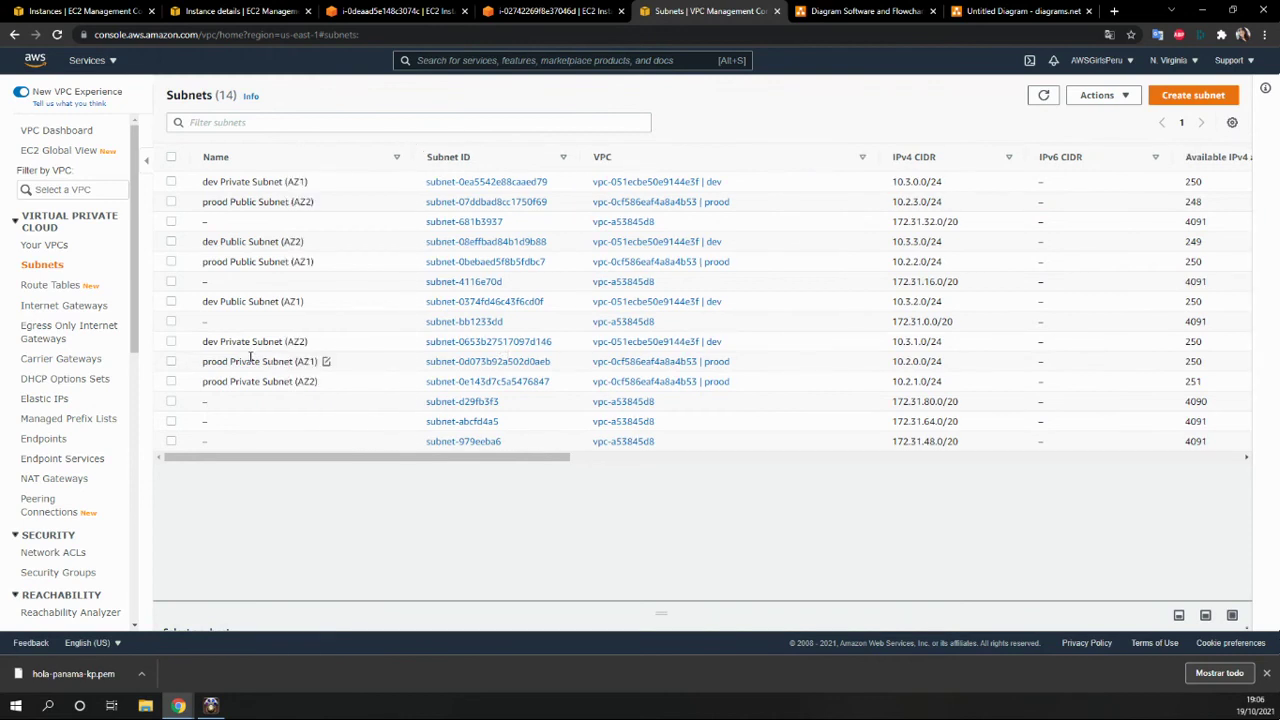
# Step: From the prood VPC's details, open its main route table and show the table's routes
pyautogui.click(57, 247)
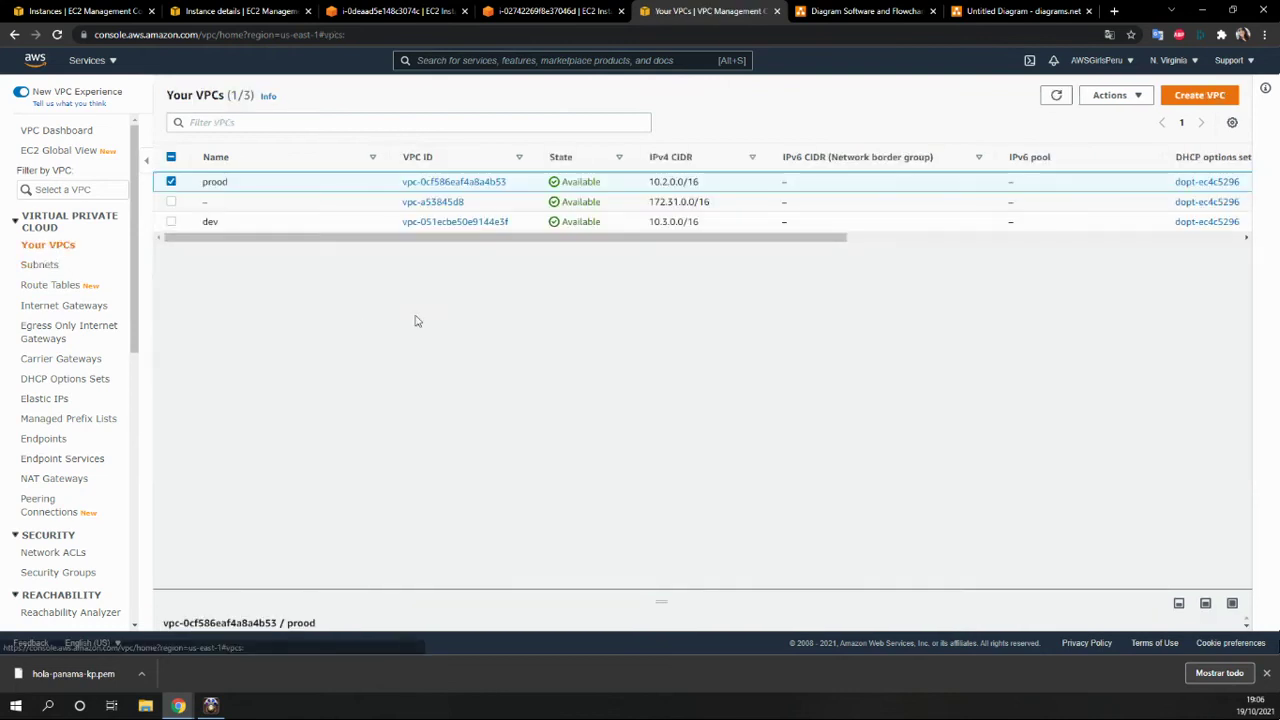
pyautogui.click(420, 183)
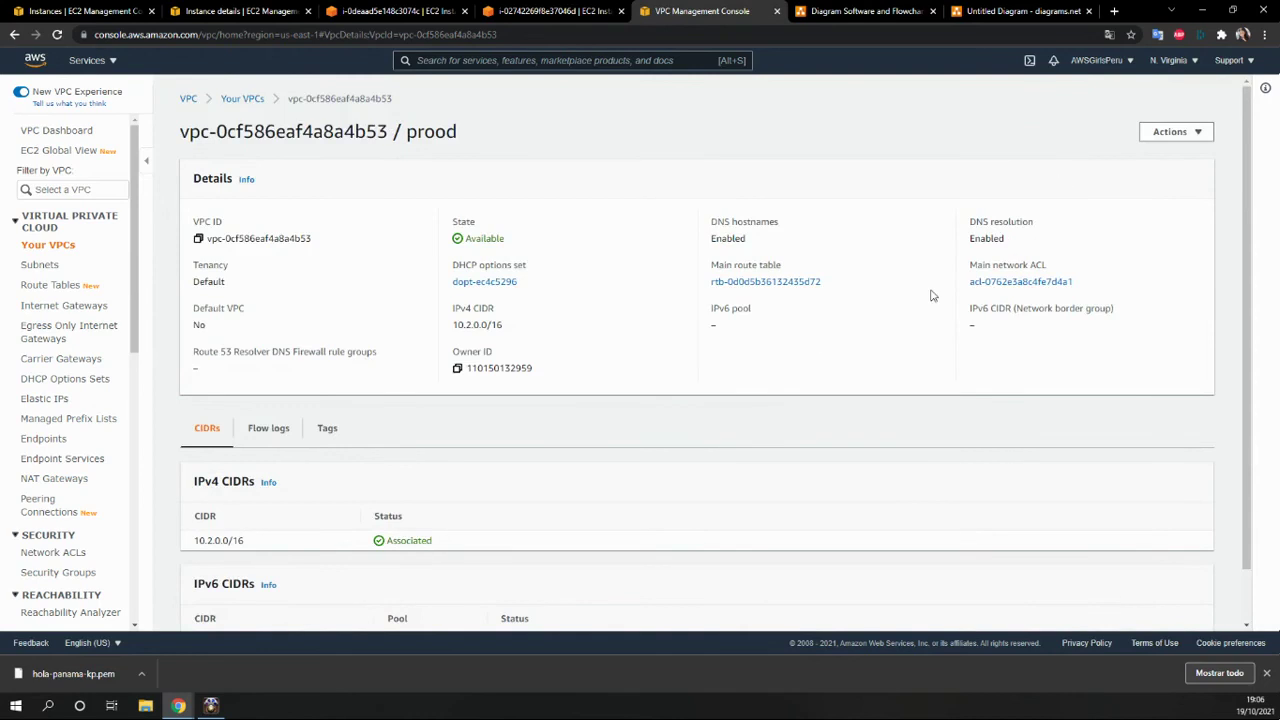
pyautogui.click(740, 283)
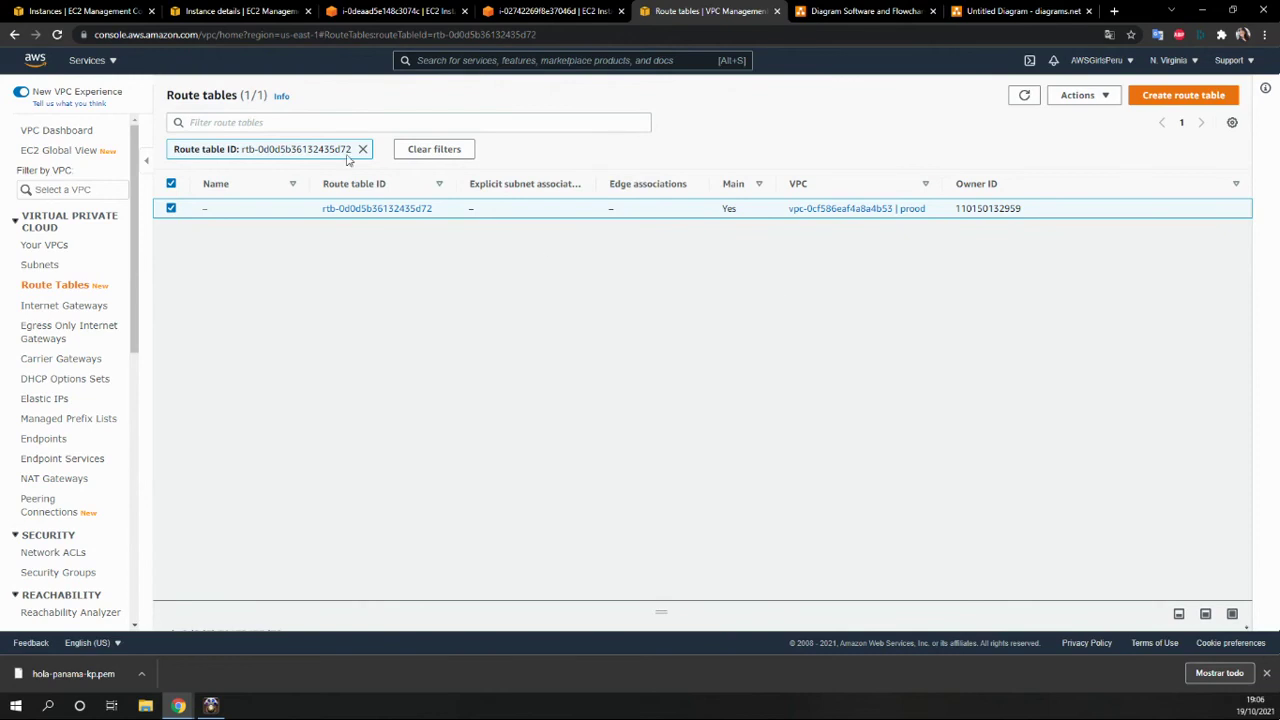
pyautogui.click(352, 209)
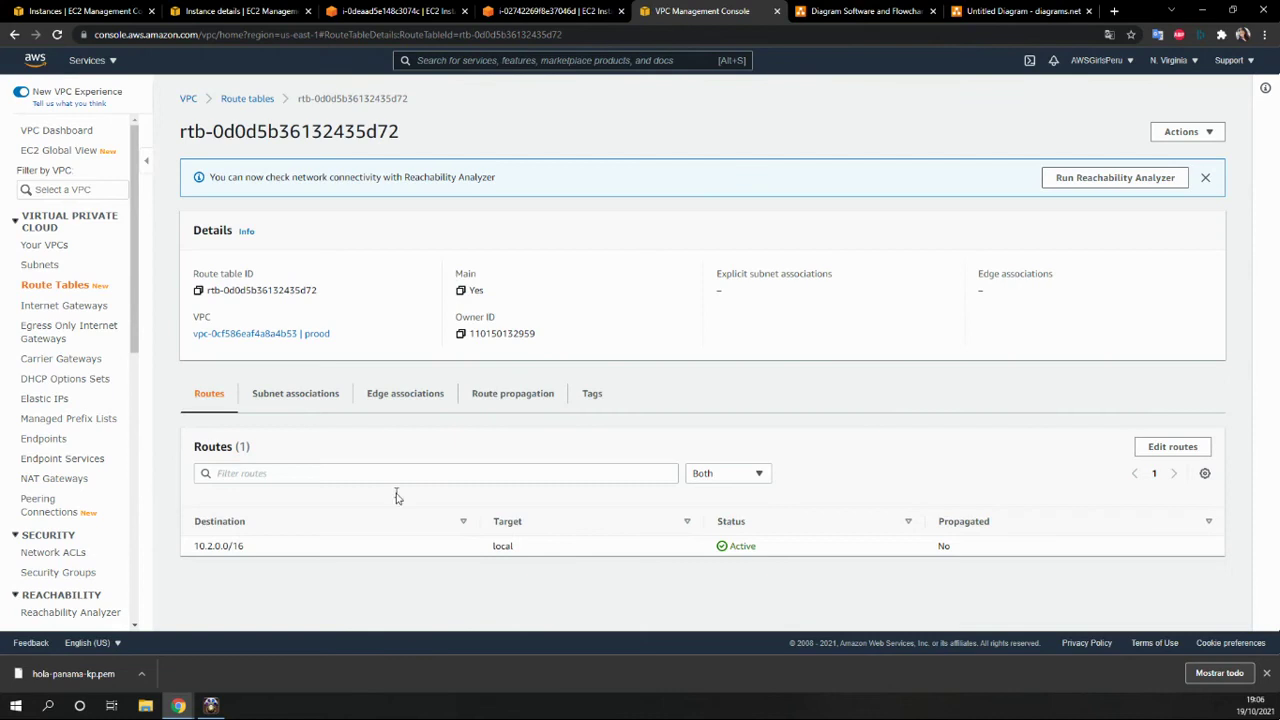
# Step: Add a route with destination 10.3.0.0/16 to the prood VPC's main route table
pyautogui.click(1173, 440)
pyautogui.click(90, 258)
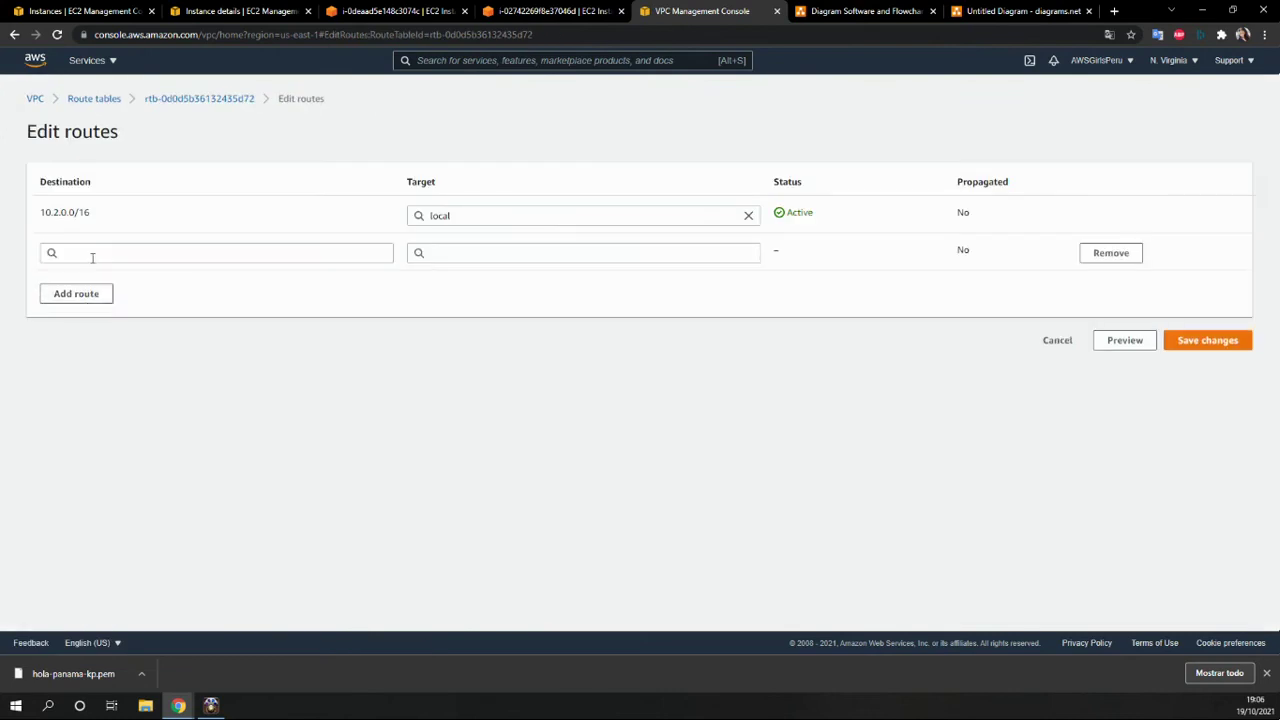
pyautogui.click(77, 256)
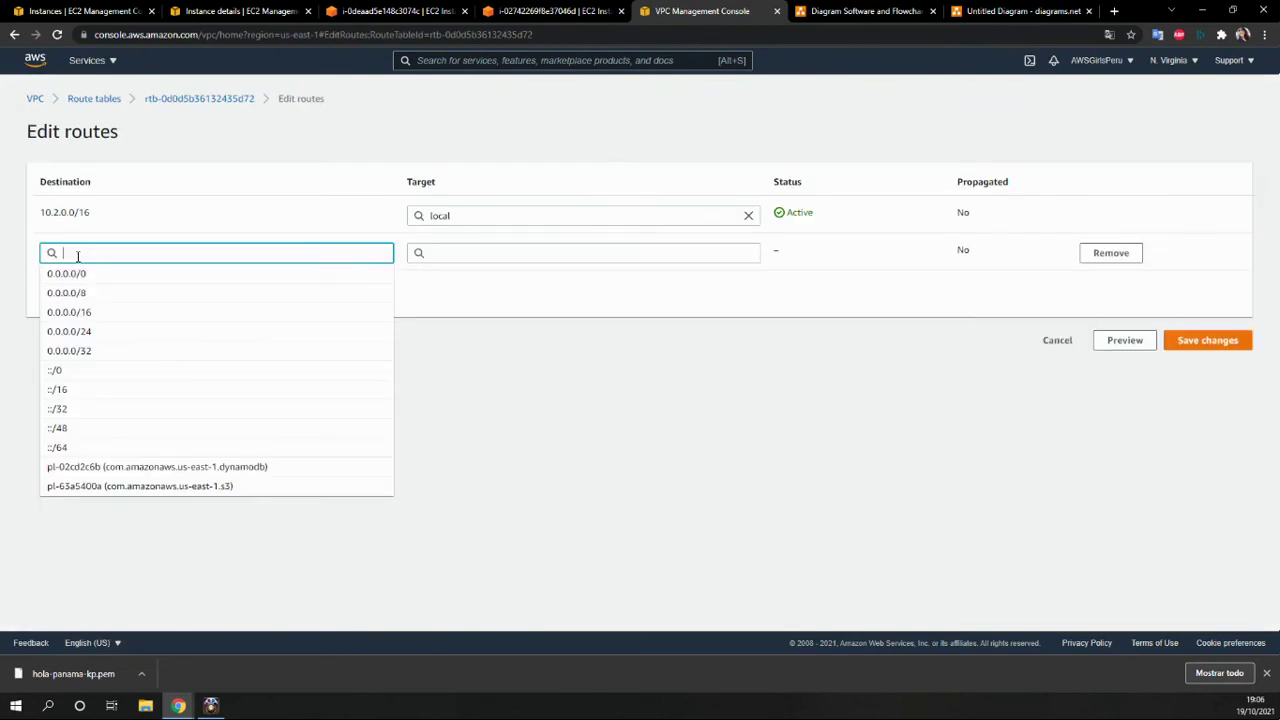
pyautogui.write('10')
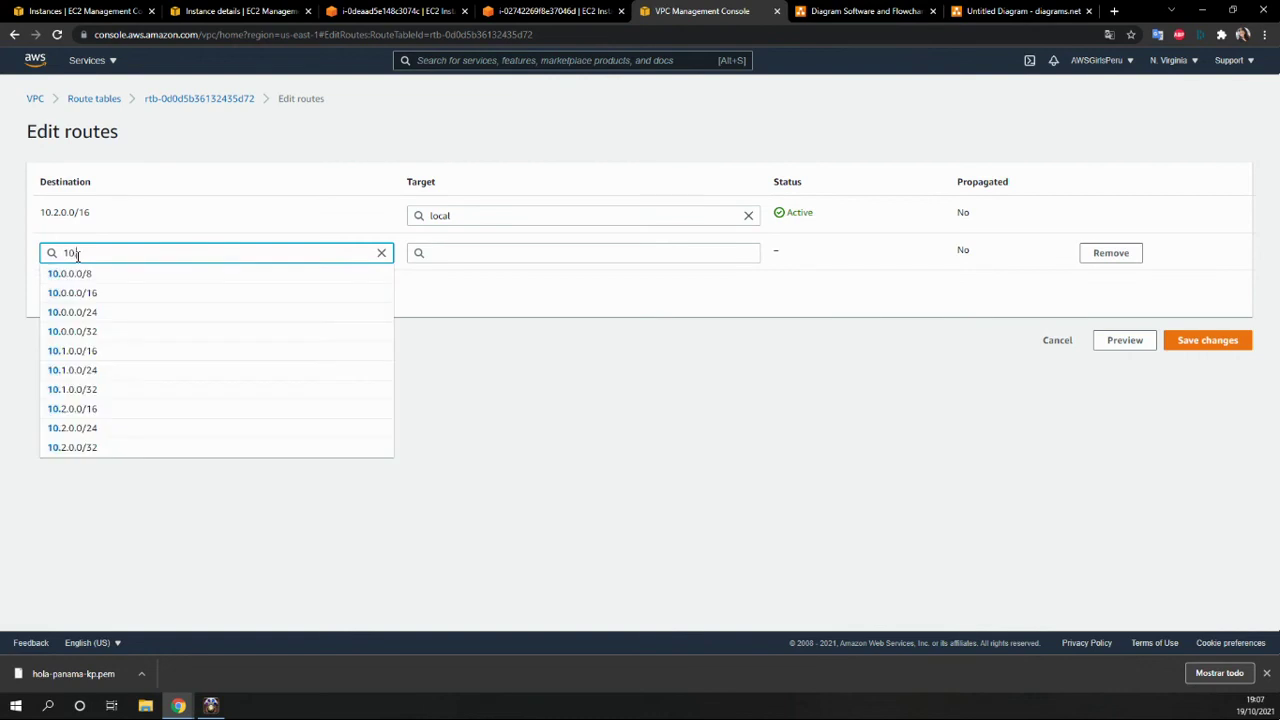
pyautogui.write('.3')
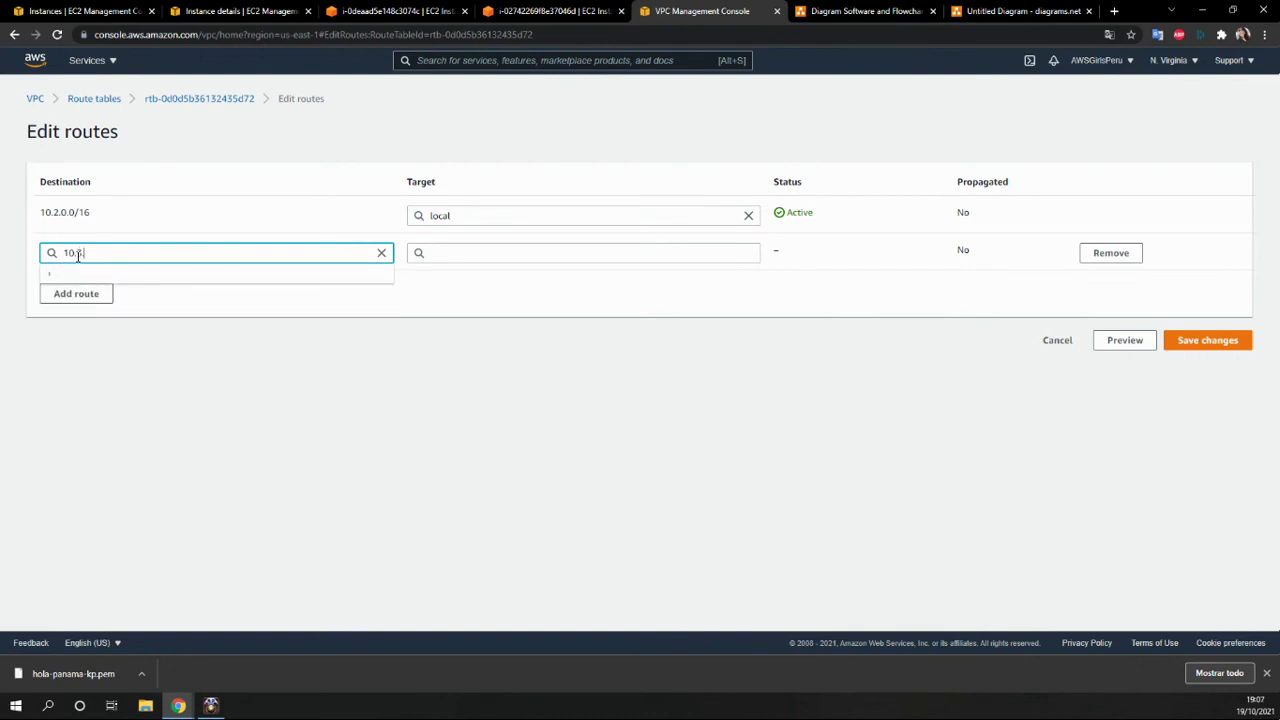
pyautogui.write('.0.0')
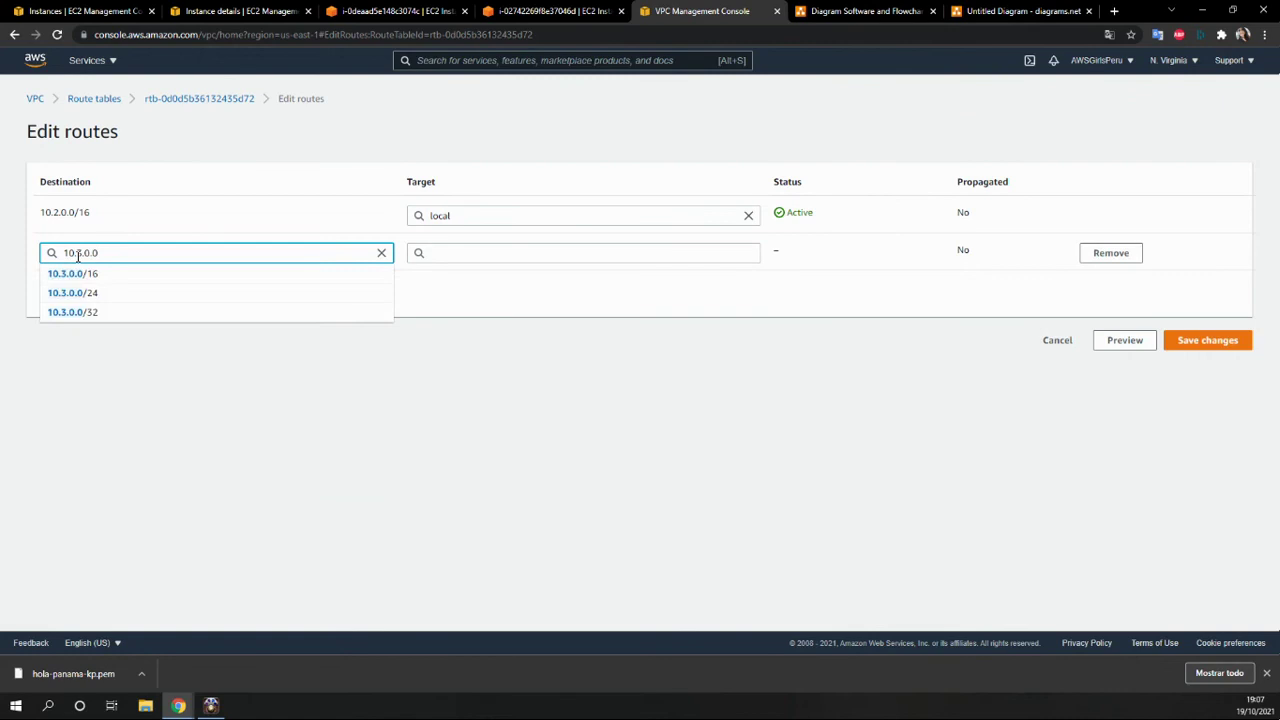
pyautogui.write('/16')
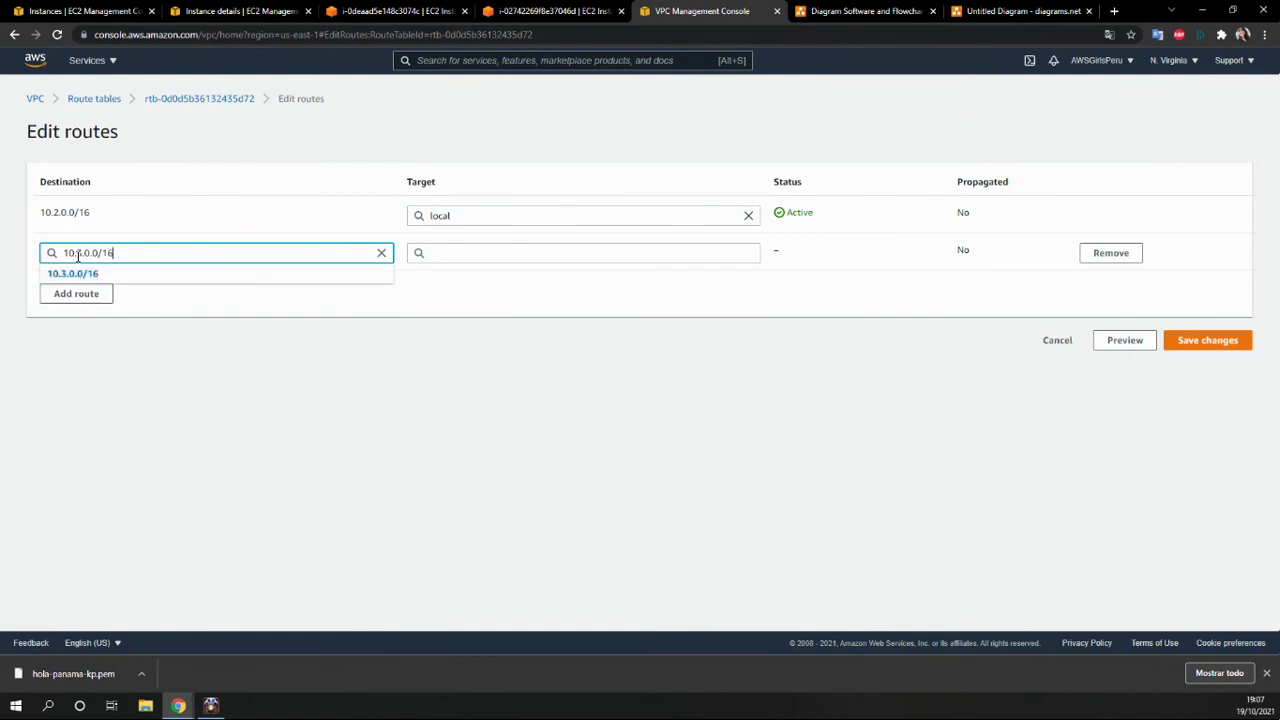
pyautogui.click(143, 277)
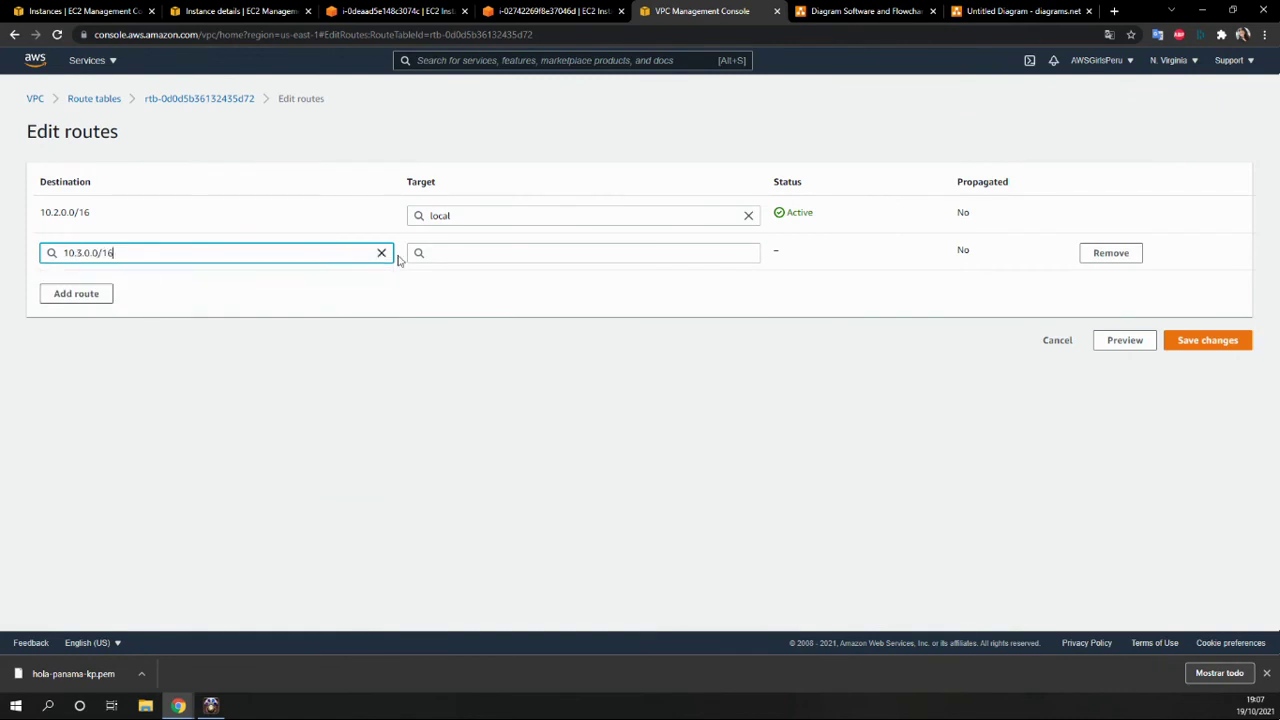
# Step: Target the new 10.3.0.0/16 route at transit gateway tgw-032807e18f1677e6f and save the route changes
pyautogui.click(465, 252)
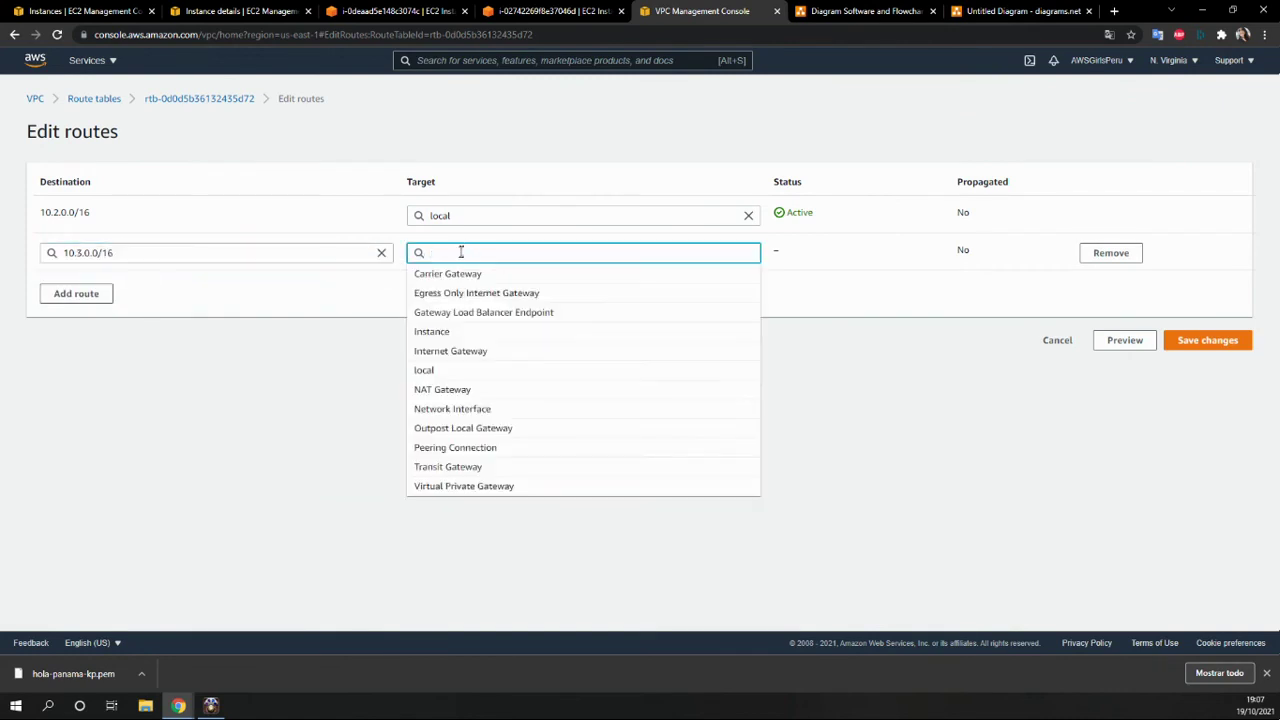
pyautogui.click(482, 467)
pyautogui.click(505, 276)
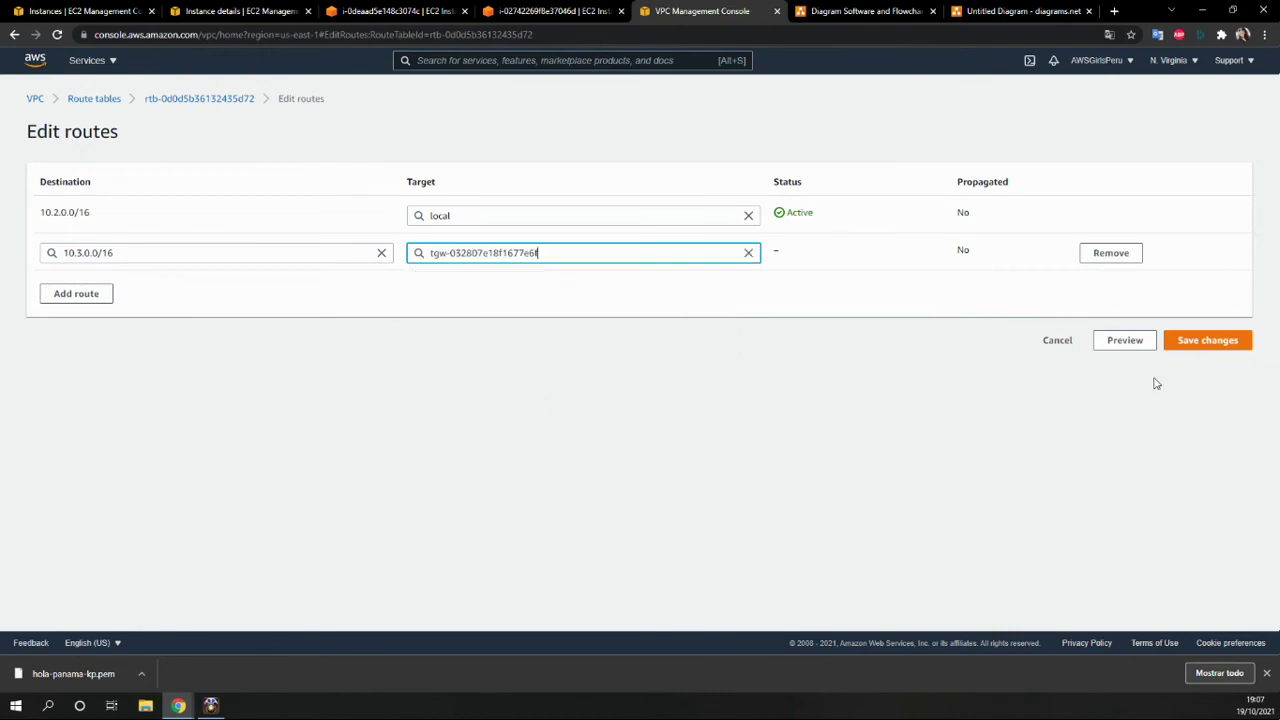
pyautogui.click(1193, 342)
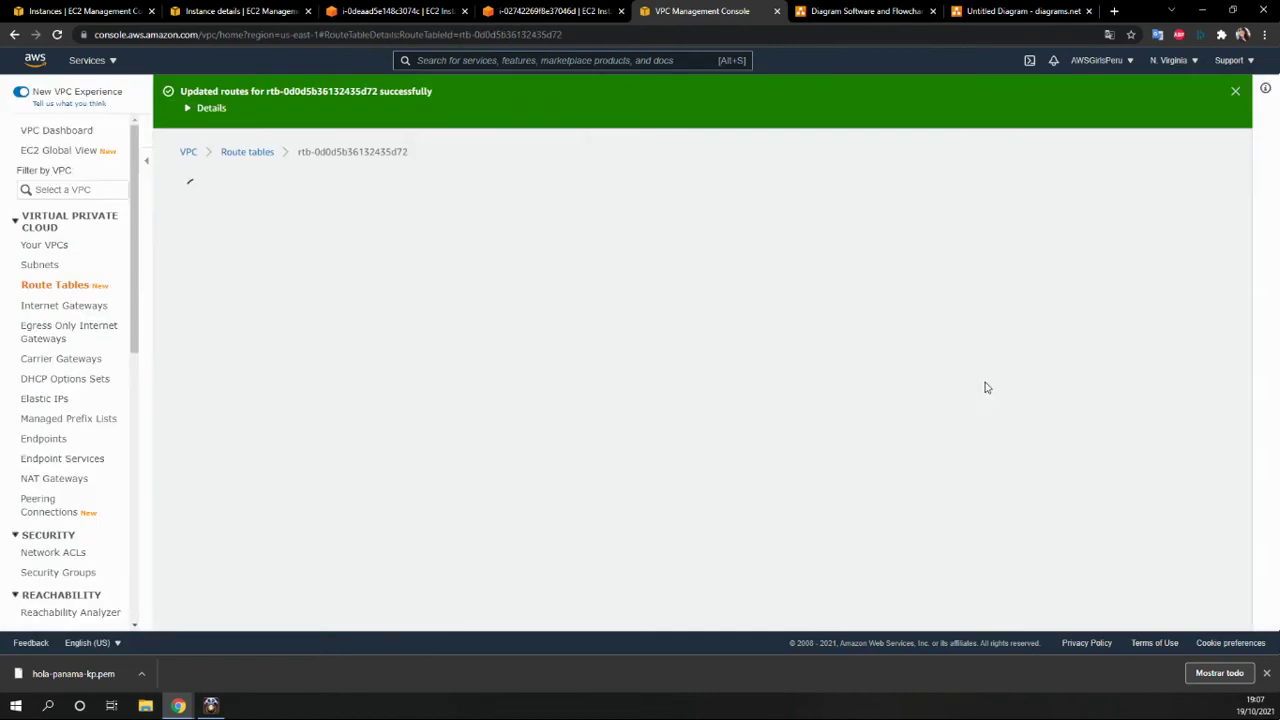
# Step: Return to the VPC list, open the dev VPC's details and open its main route table
pyautogui.click(246, 152)
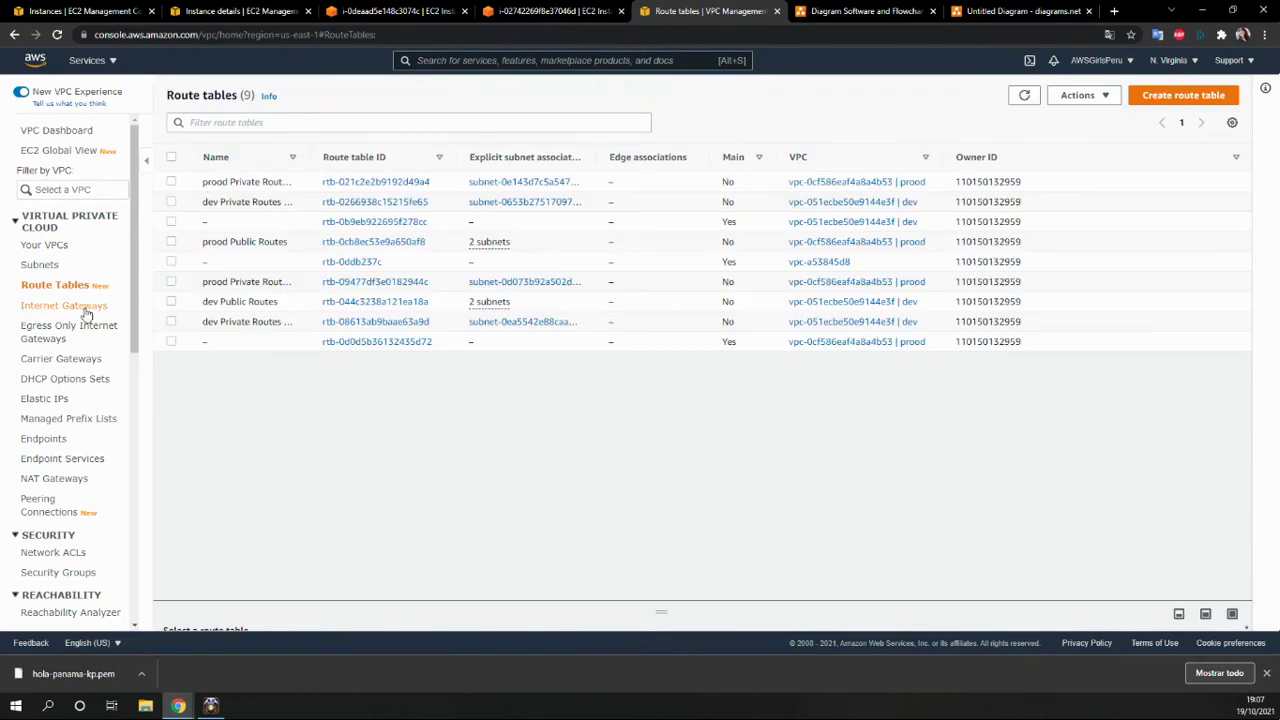
pyautogui.click(40, 250)
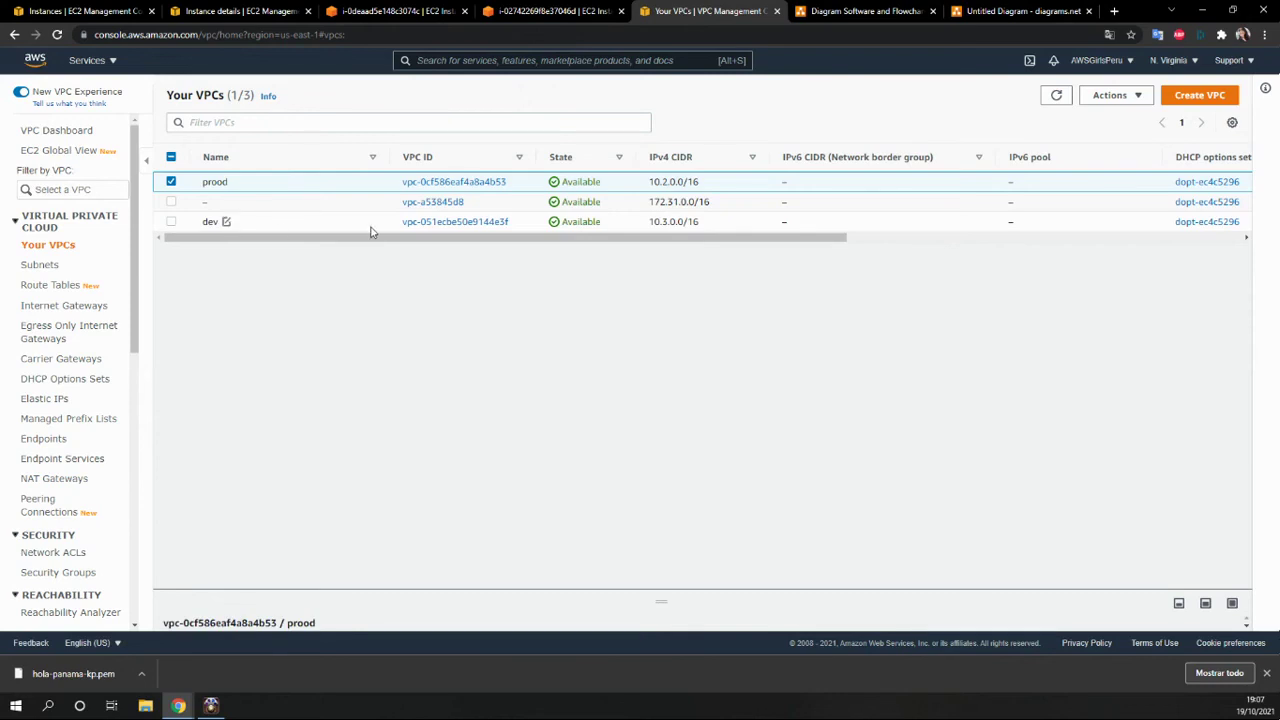
pyautogui.click(404, 222)
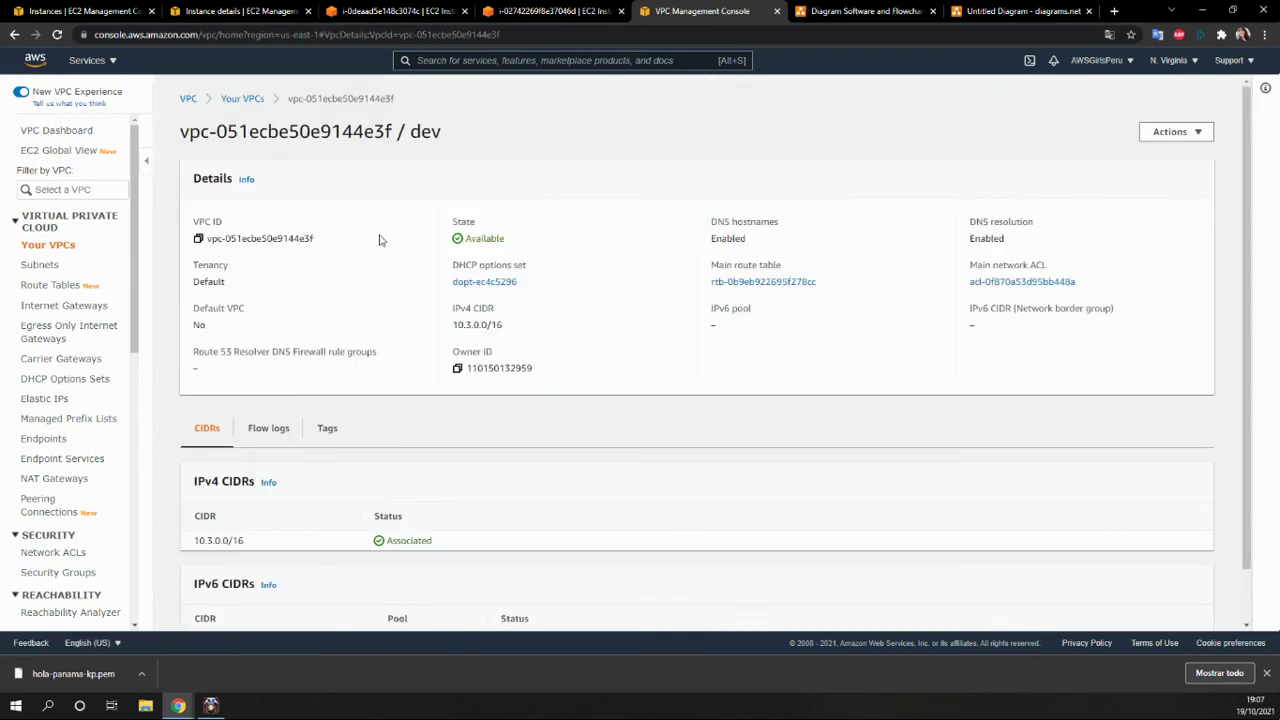
pyautogui.click(716, 283)
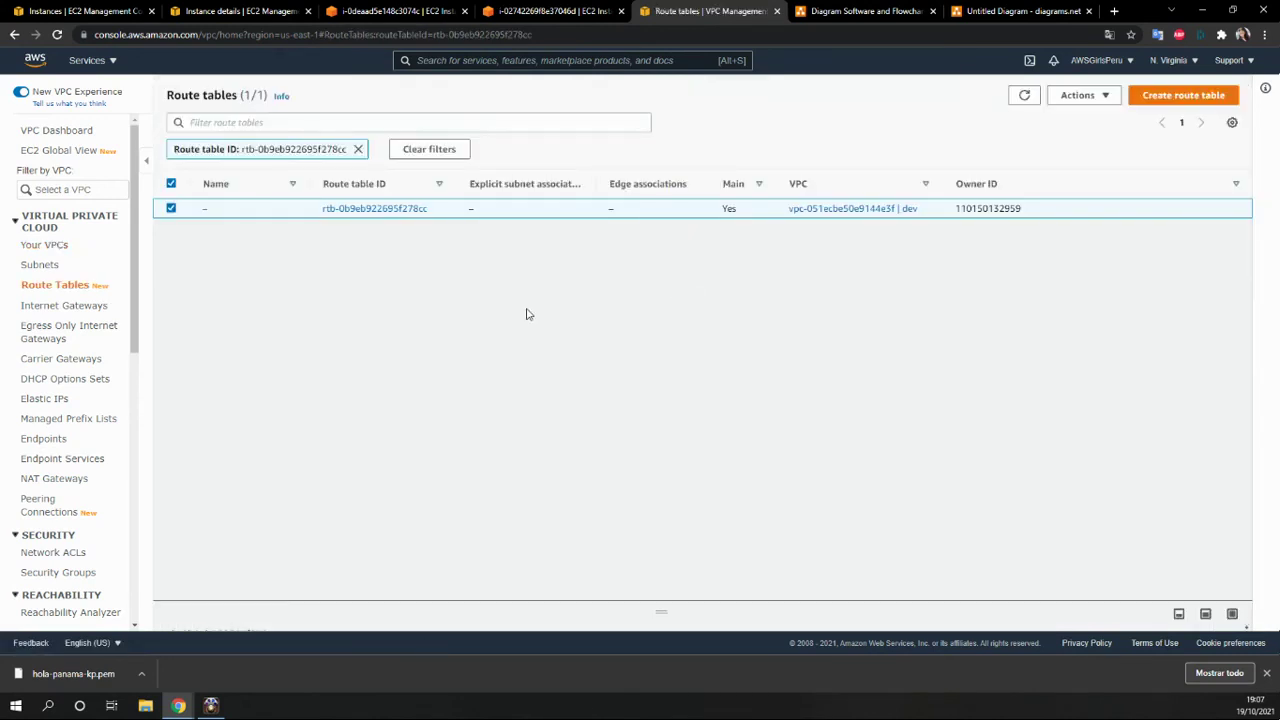
pyautogui.click(365, 210)
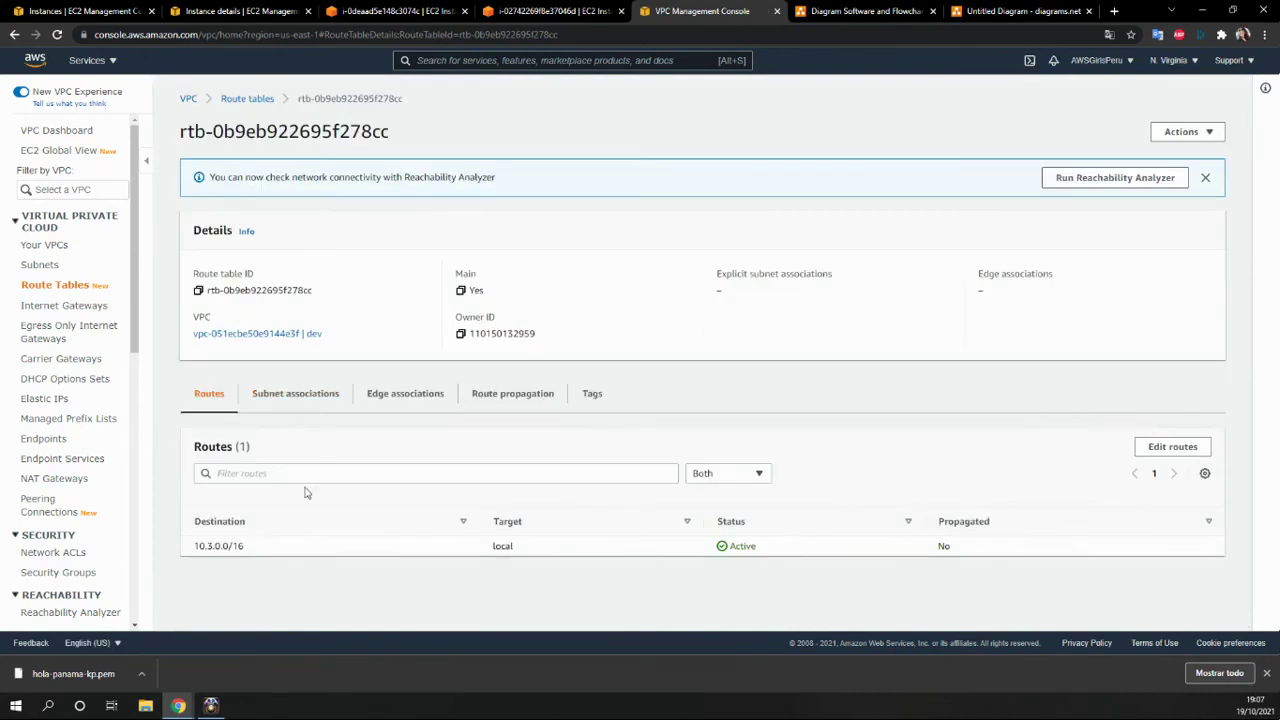
# Step: Add a route with destination 10.2.0.0/16 to the dev VPC's main route table
pyautogui.click(1140, 455)
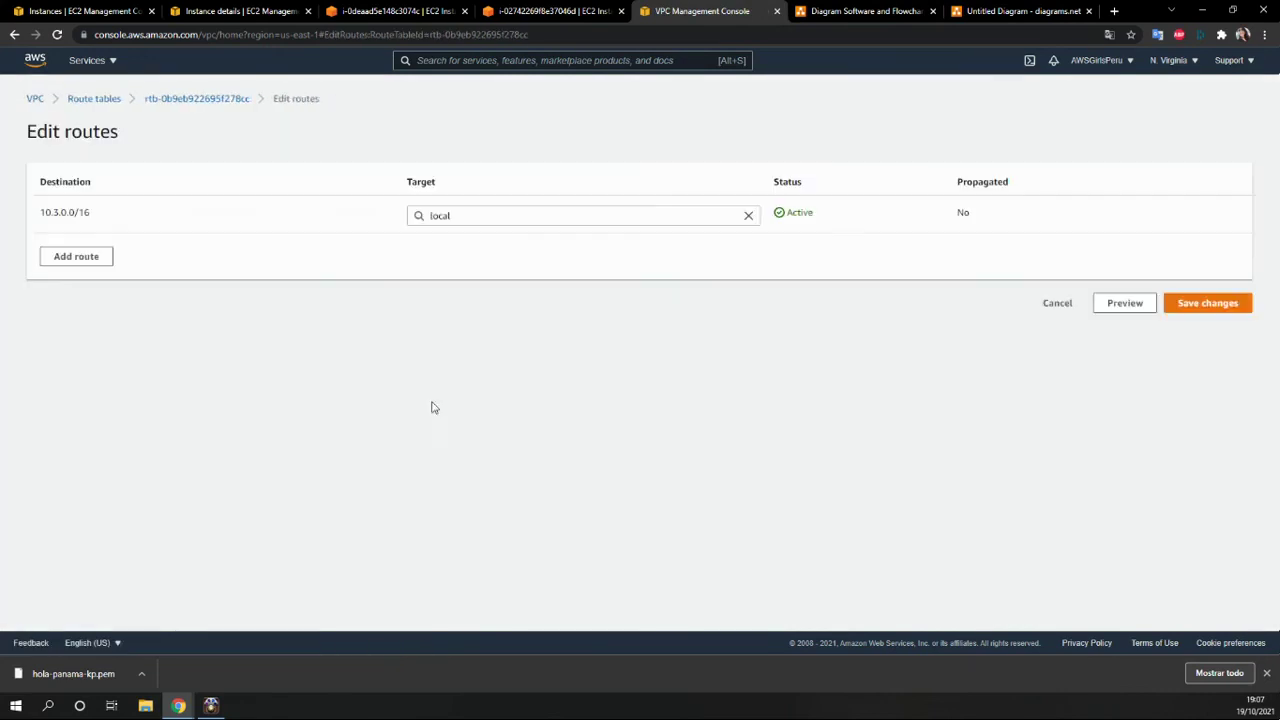
pyautogui.click(78, 258)
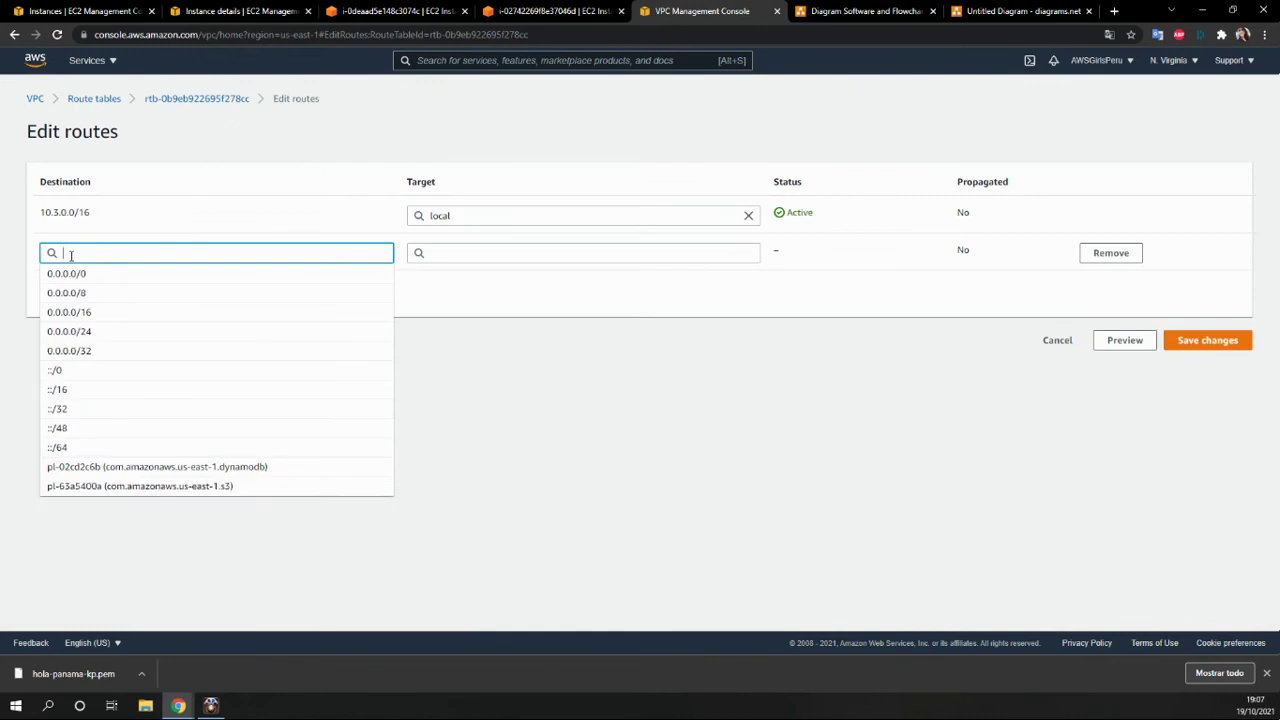
pyautogui.write('10.2.0')
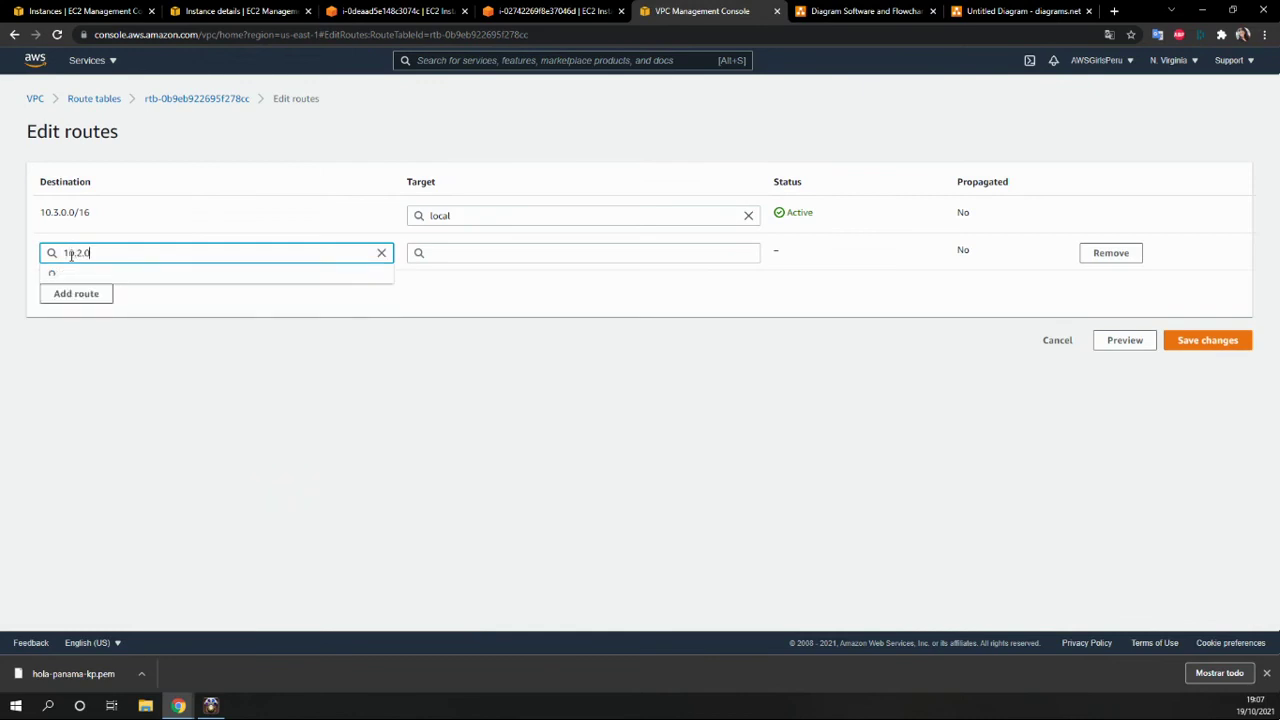
pyautogui.write('.0/1')
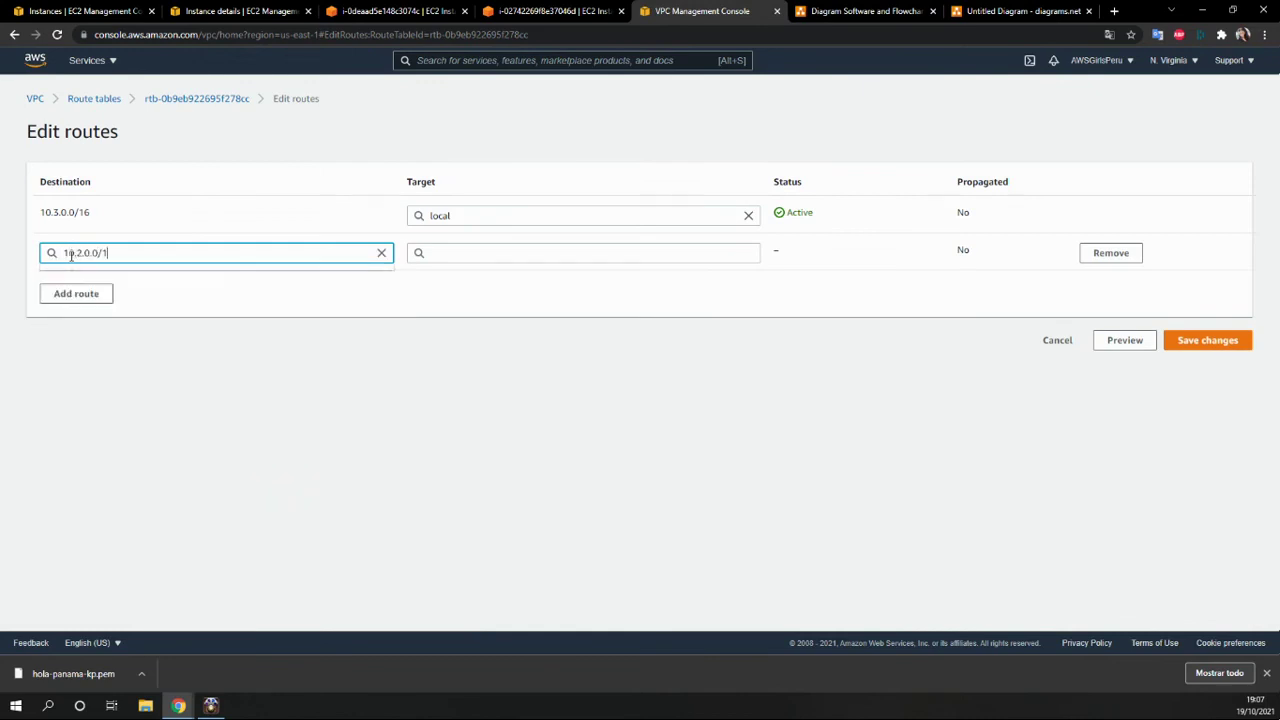
pyautogui.write('6')
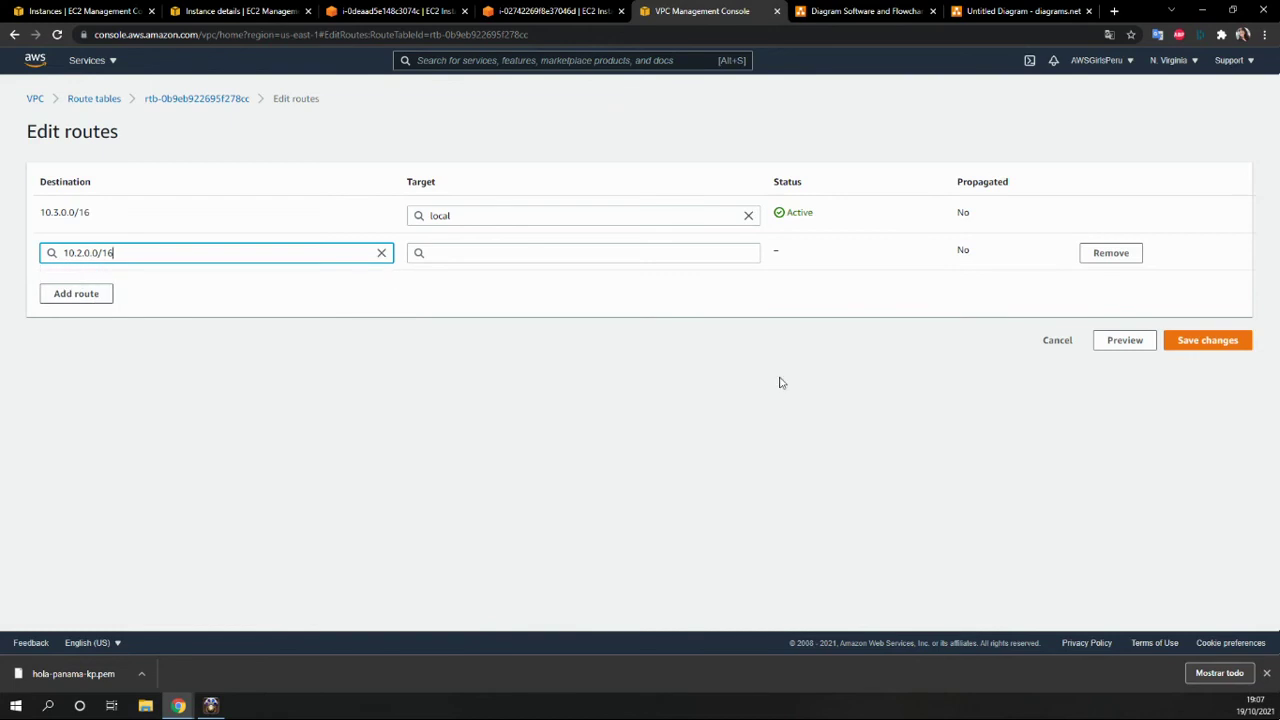
# Step: Target the new 10.2.0.0/16 route at transit gateway tgw-032807e18f1677e6f and save the route changes
pyautogui.click(1212, 340)
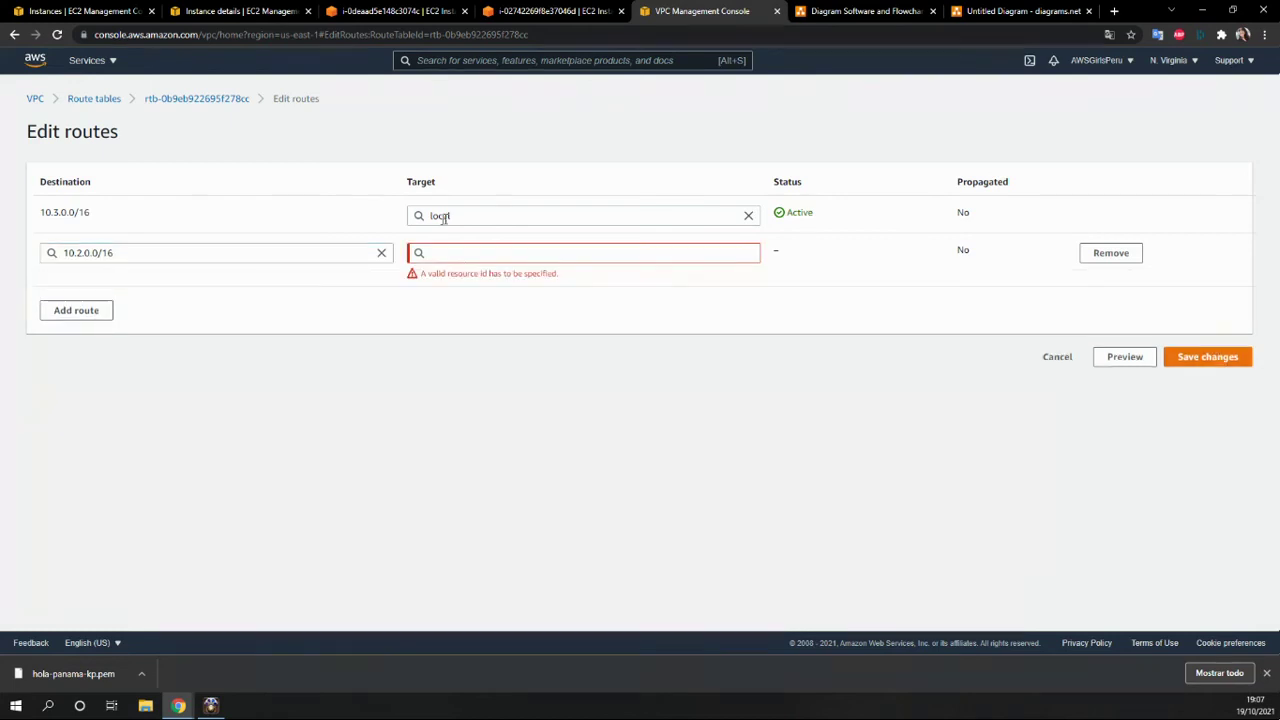
pyautogui.click(464, 256)
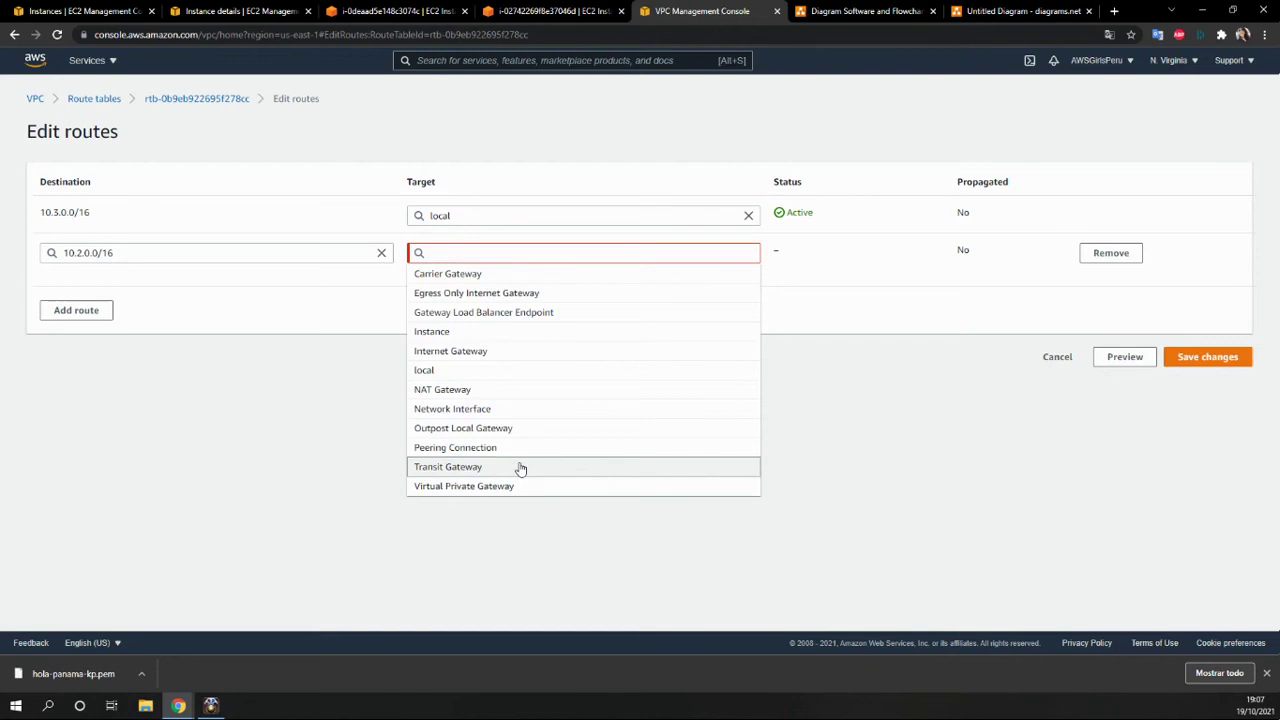
pyautogui.click(520, 467)
pyautogui.click(500, 274)
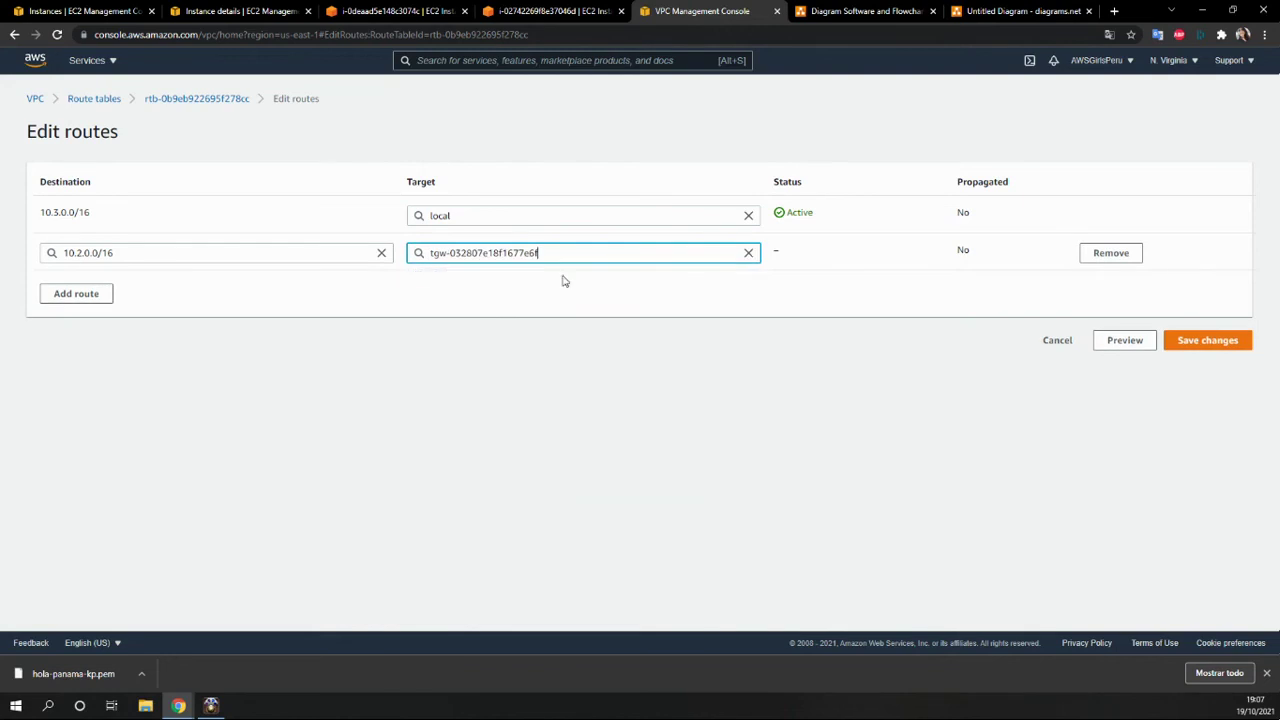
pyautogui.click(1210, 341)
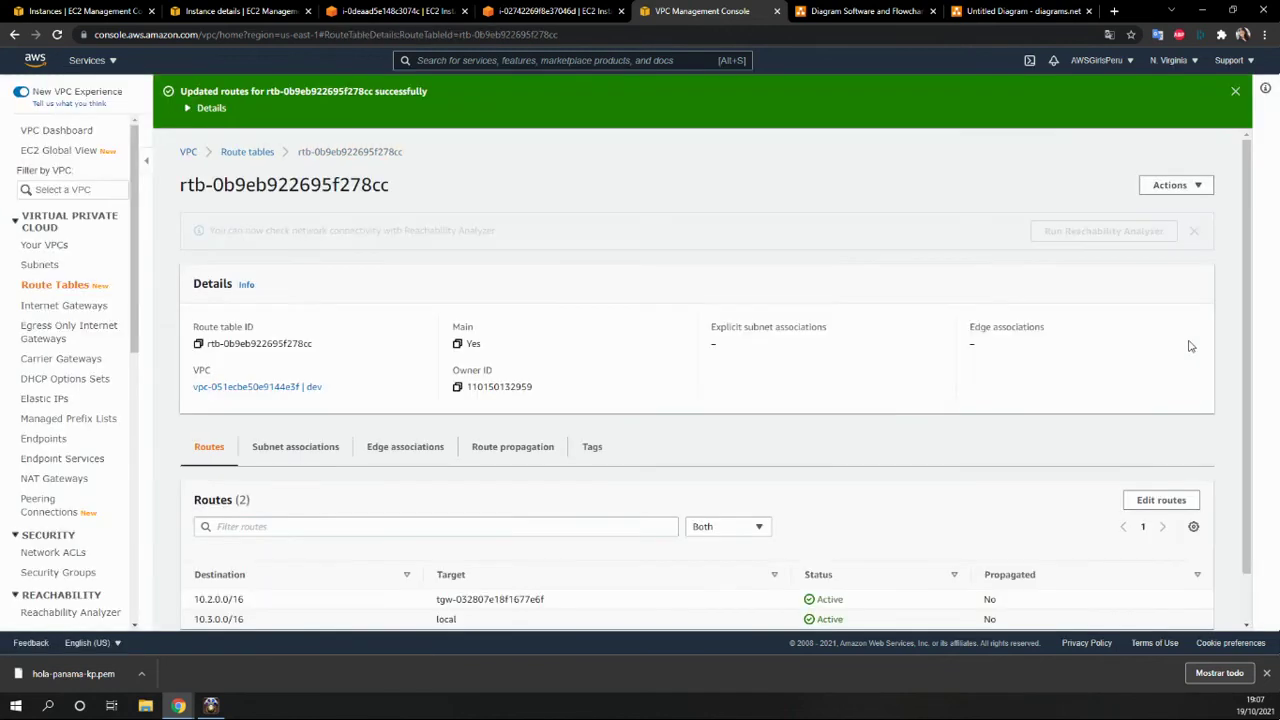
# Step: In the 10.3.3.49 instance's session, stop the running ping and restart the ping to 10.2.3.155
pyautogui.click(550, 11)
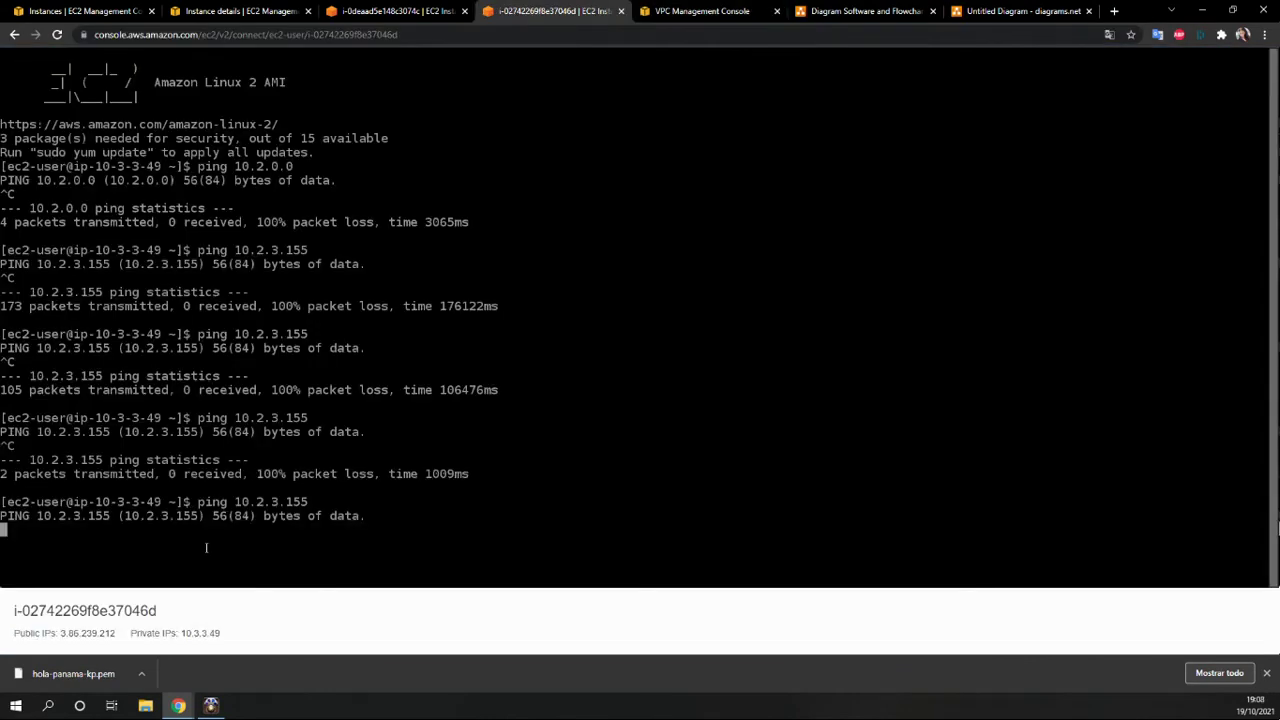
pyautogui.hotkey('ctrl', 'c')
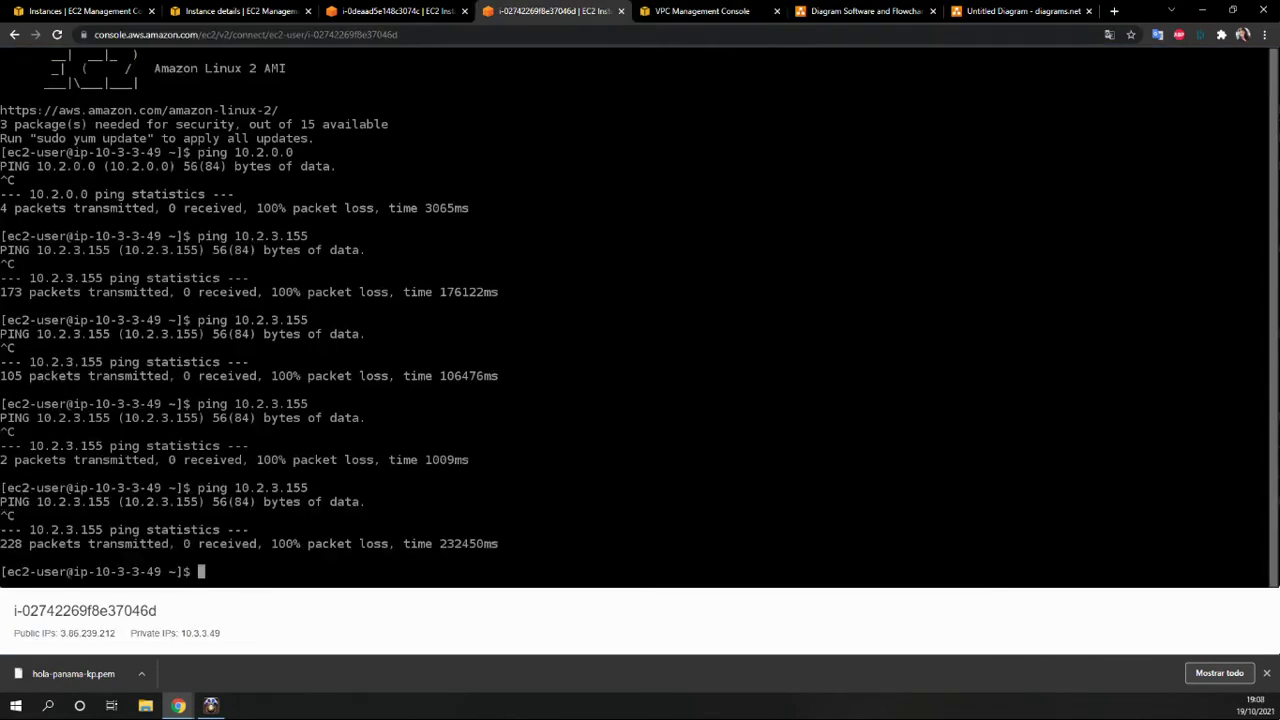
pyautogui.press('Up')
pyautogui.press('Return')
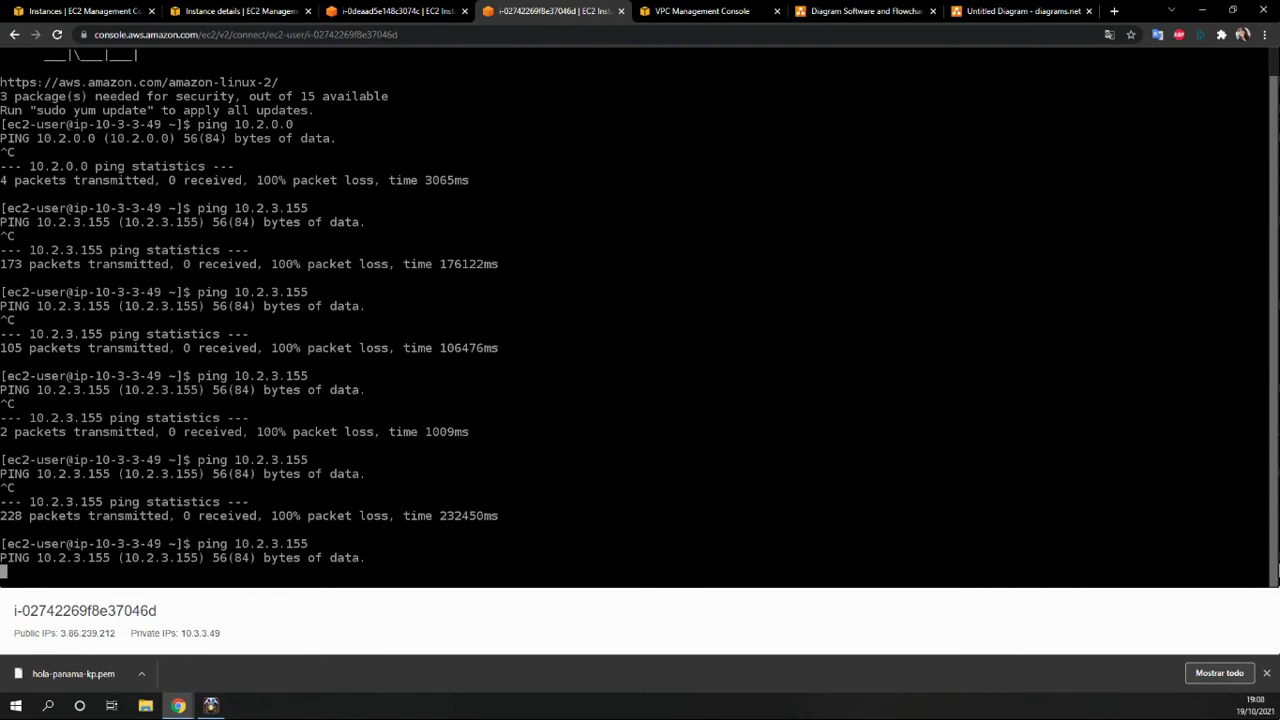
# Step: In the 10.2.3.155 instance's session, stop the running ping and restart the ping to 10.3.3.49
pyautogui.click(397, 12)
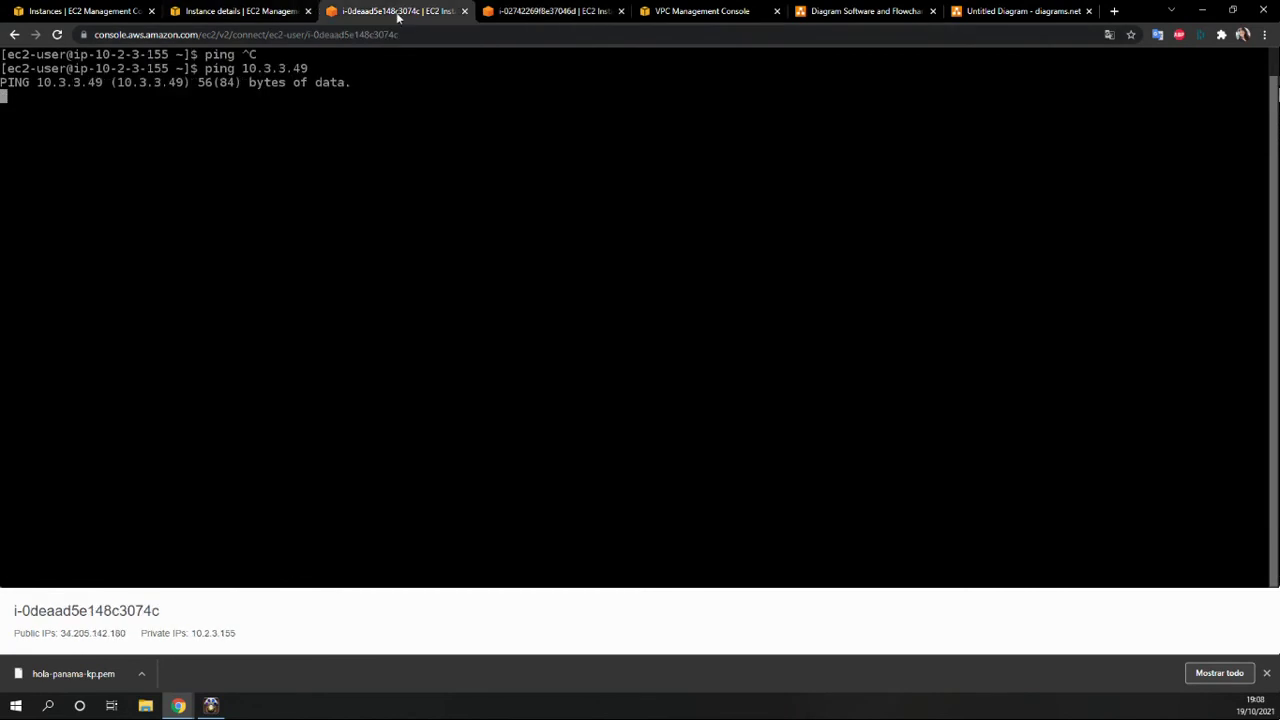
pyautogui.hotkey('ctrl', 'c')
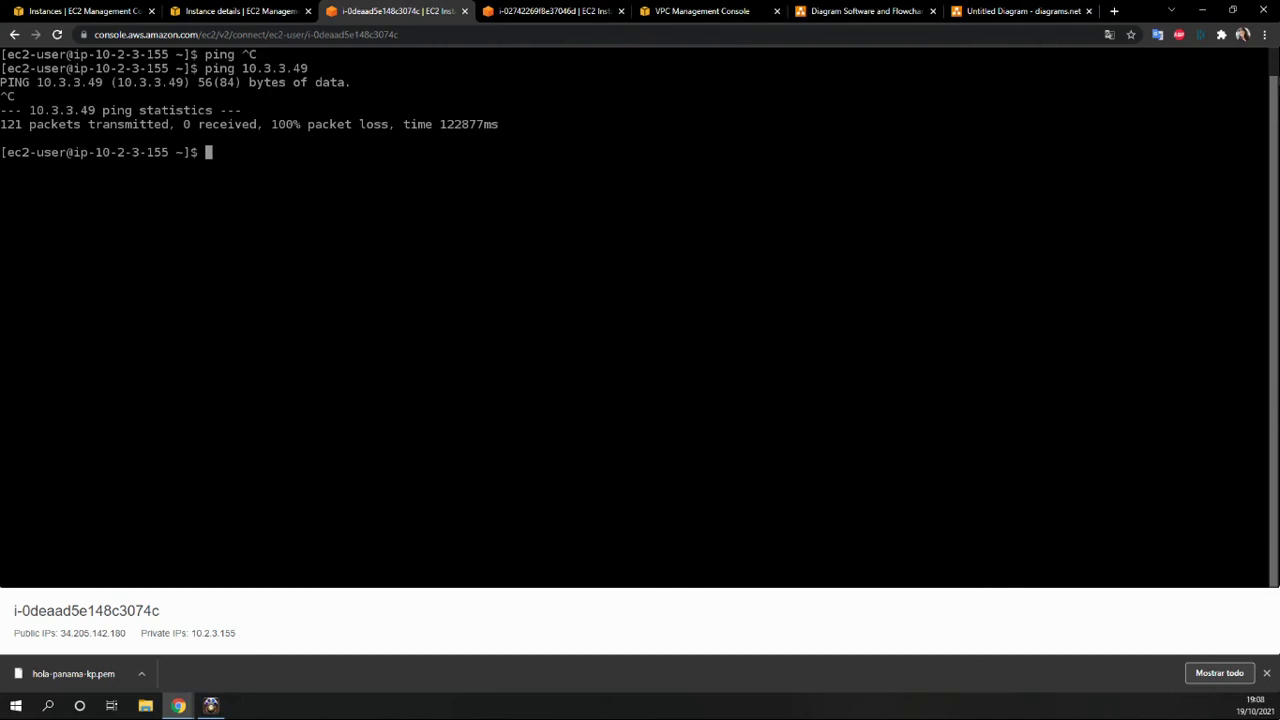
pyautogui.press('Up')
pyautogui.press('Return')
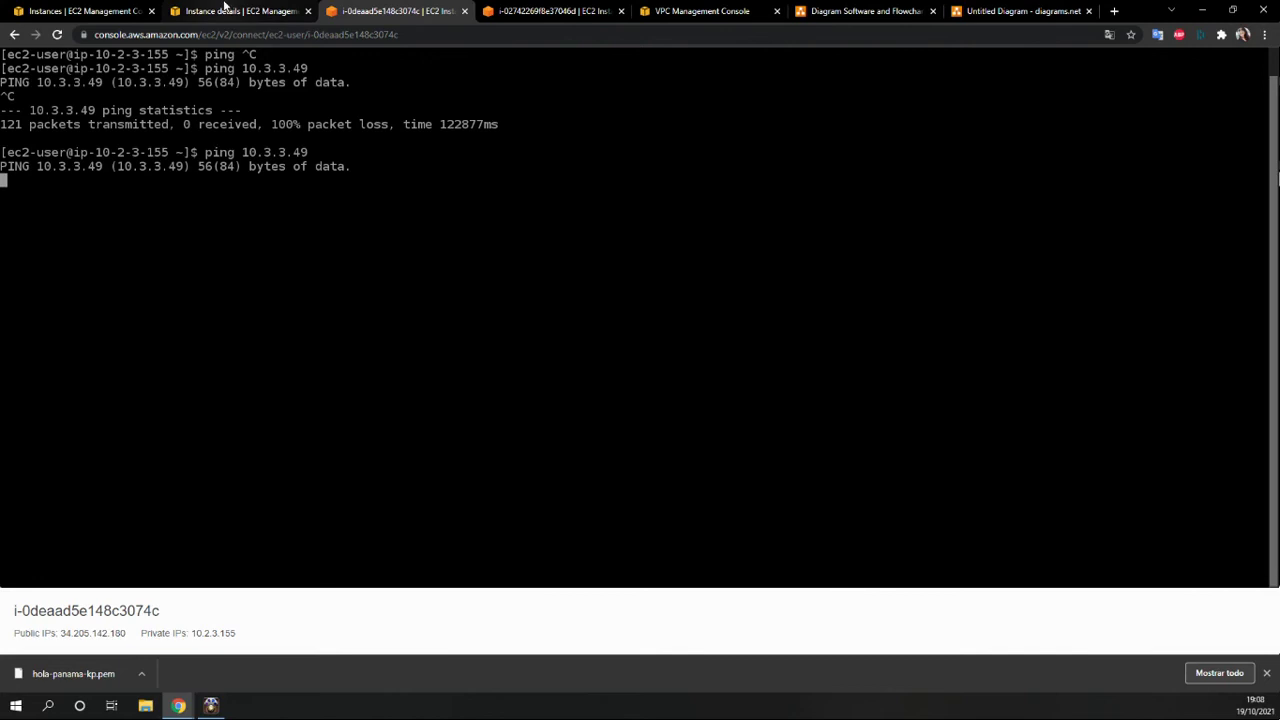
# Step: Open the details of instance i-0deaad5e148c3074c from the instance list and review its VPC, subnet and instance details
pyautogui.click(228, 11)
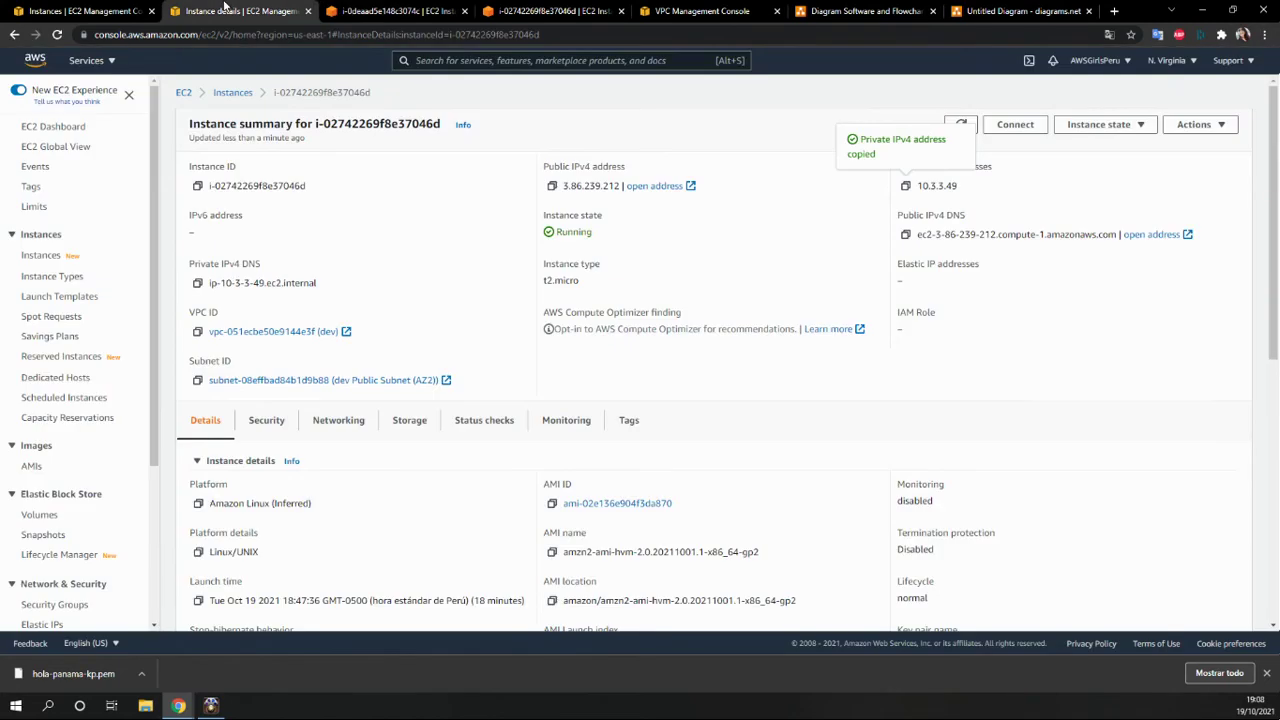
pyautogui.click(232, 92)
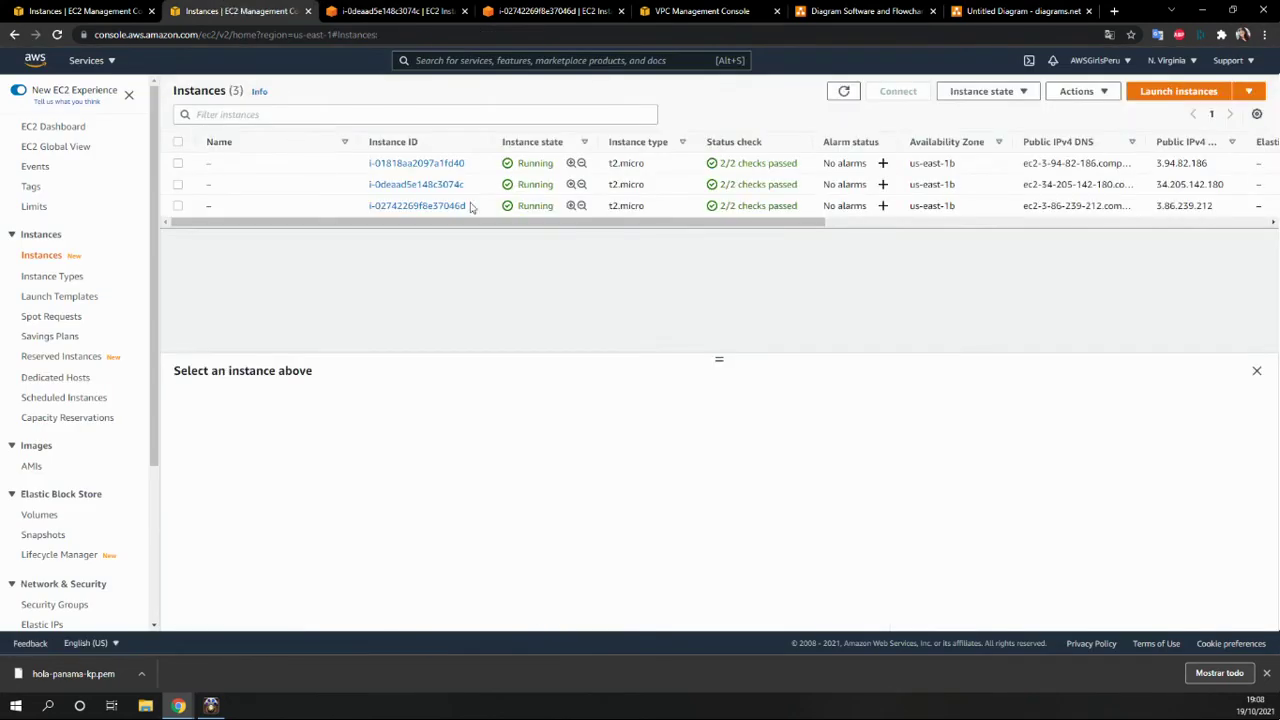
pyautogui.click(417, 186)
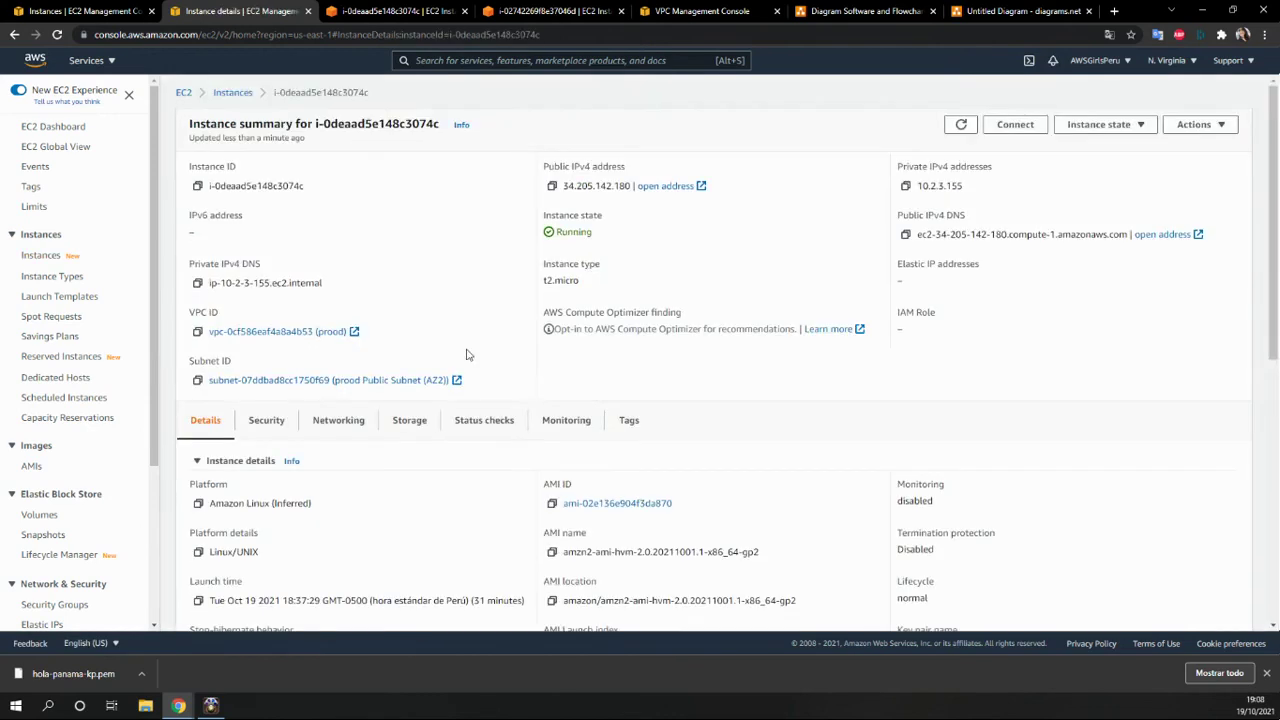
pyautogui.scroll(-2, 466, 354)
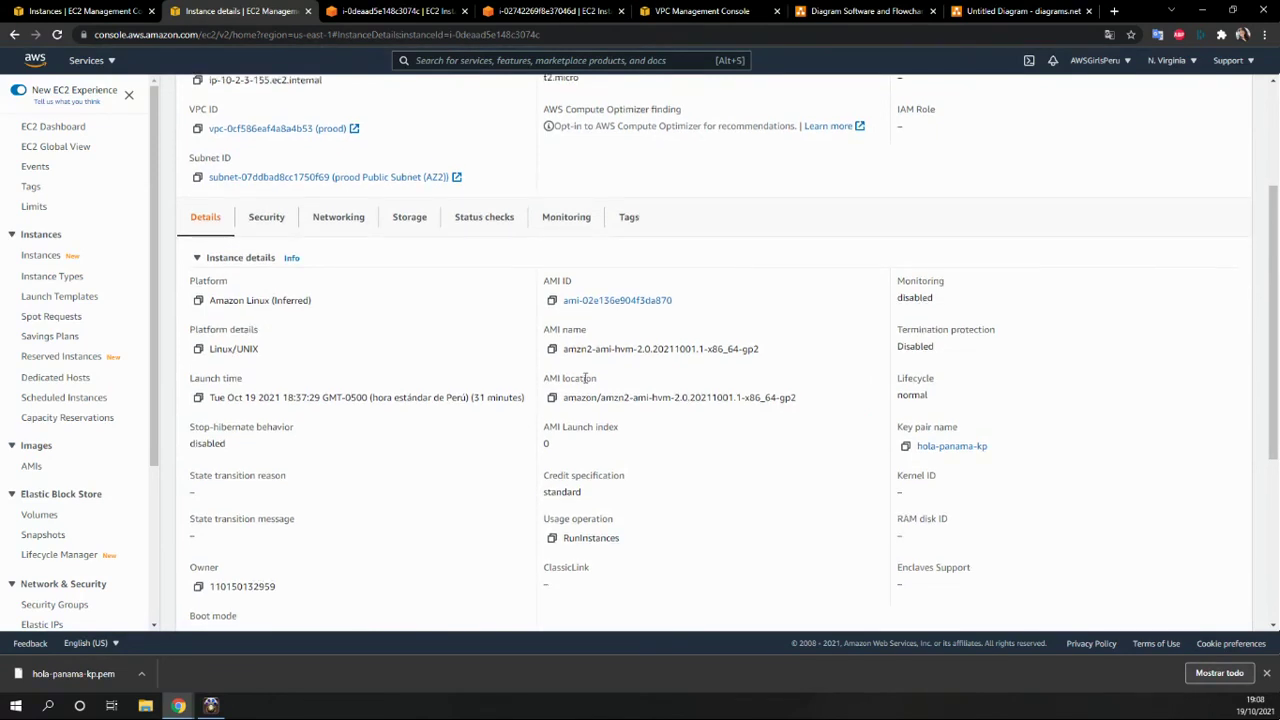
pyautogui.scroll(-2, 585, 378)
pyautogui.scroll(2, 560, 375)
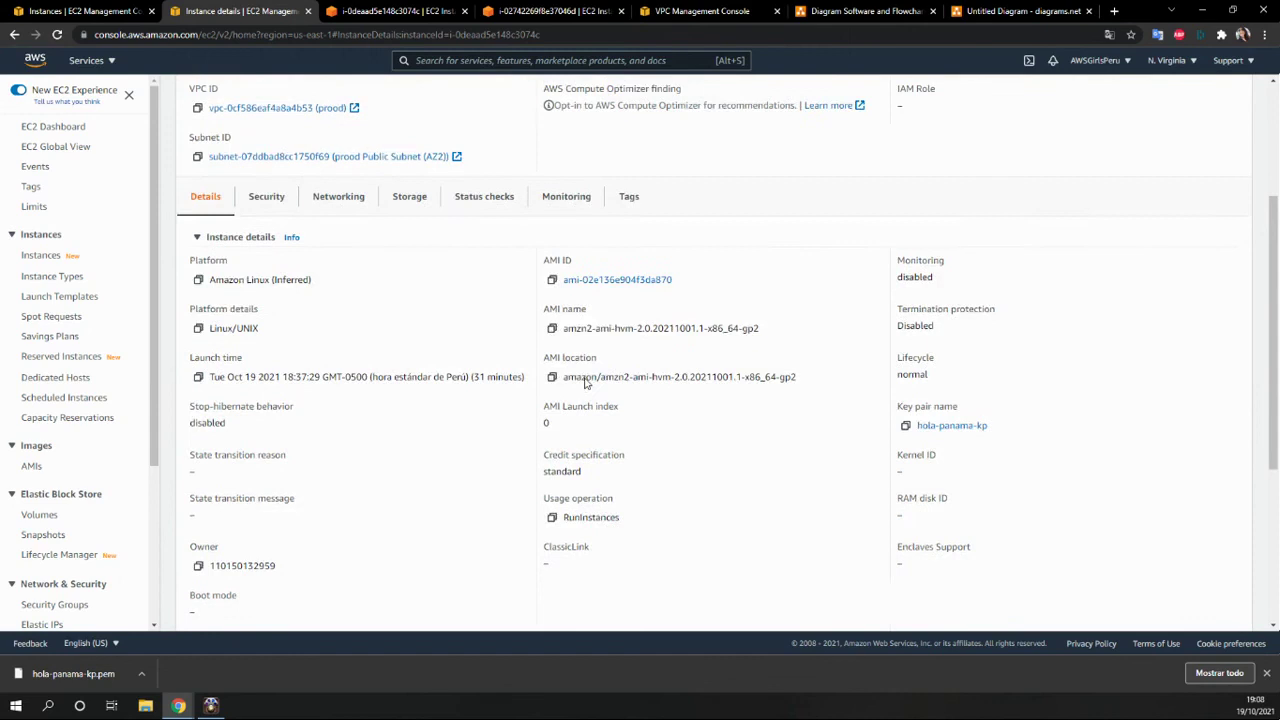
# Step: Review the networking information of instance i-0deaad5e148c3074c, then reopen it from the instance list and examine its summary and instance details
pyautogui.click(344, 230)
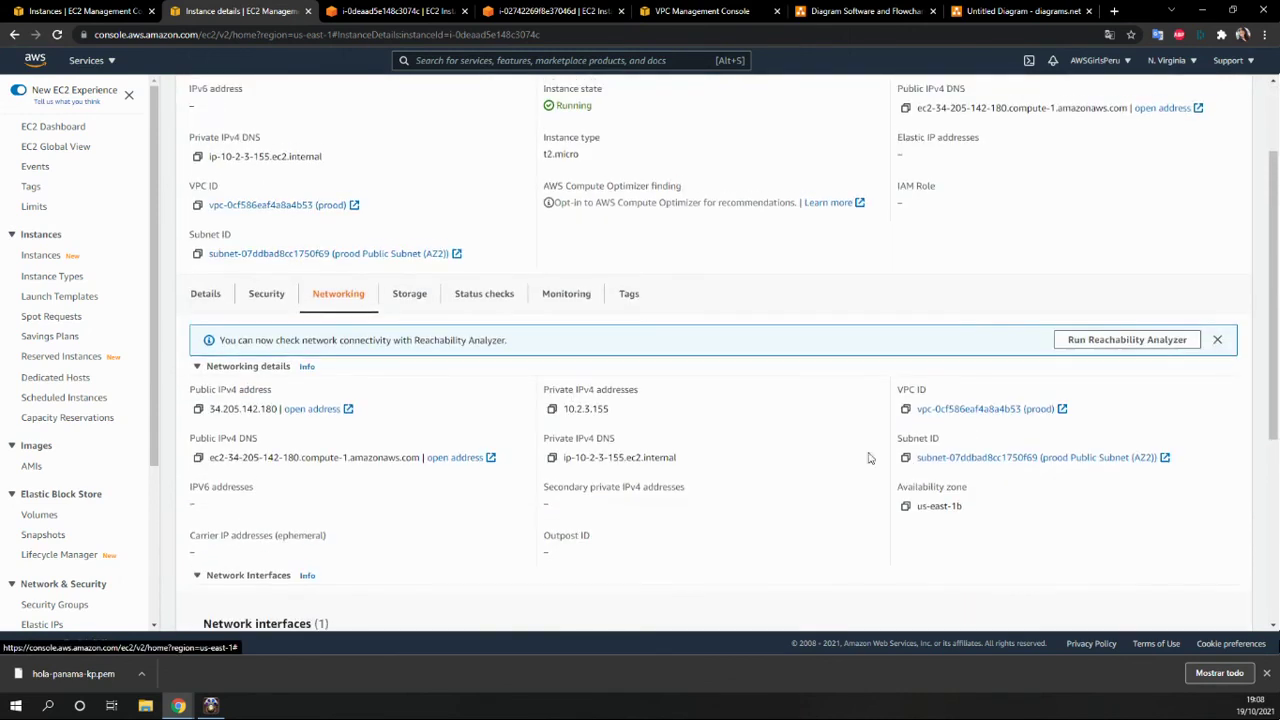
pyautogui.scroll(2, 865, 455)
pyautogui.click(233, 92)
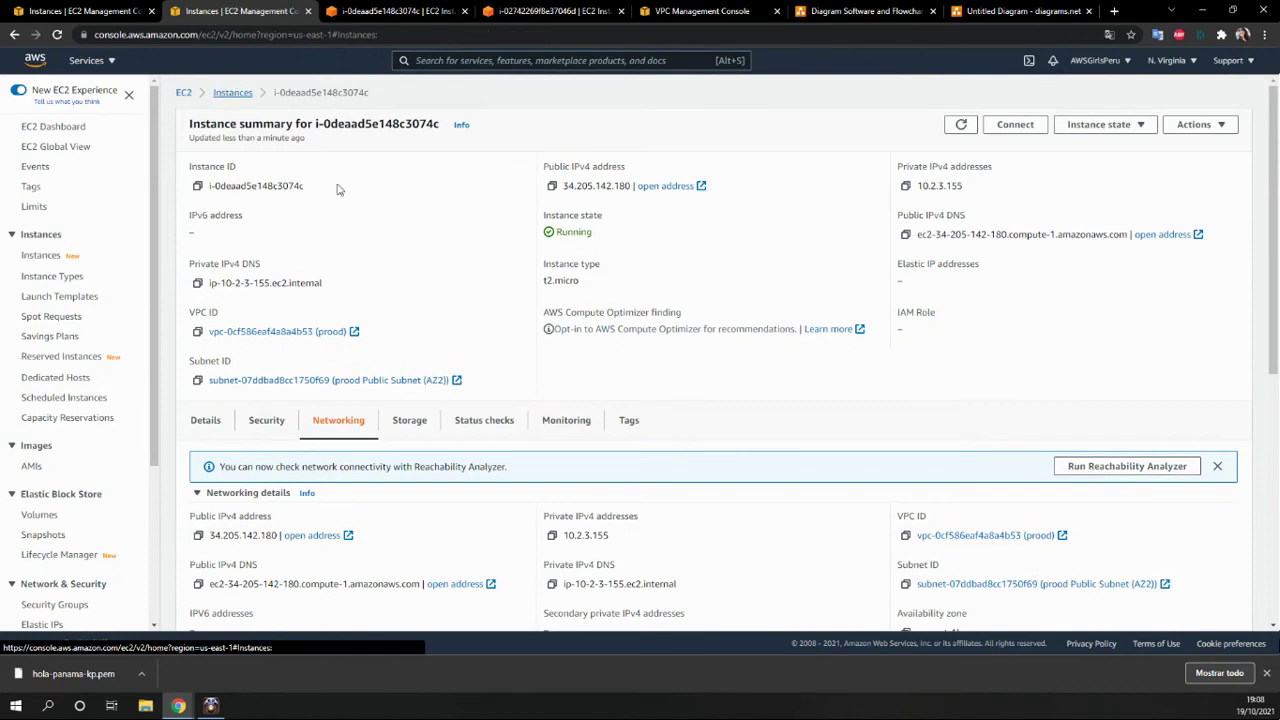
pyautogui.click(407, 189)
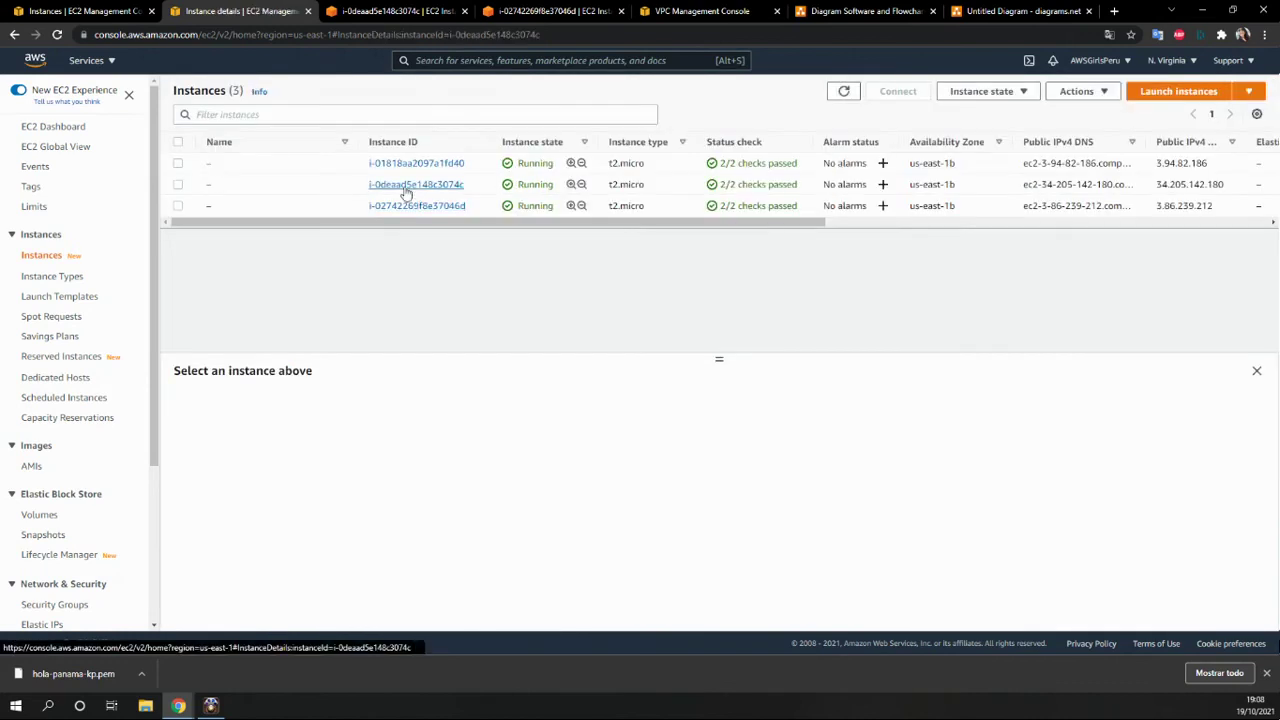
pyautogui.scroll(-1, 591, 361)
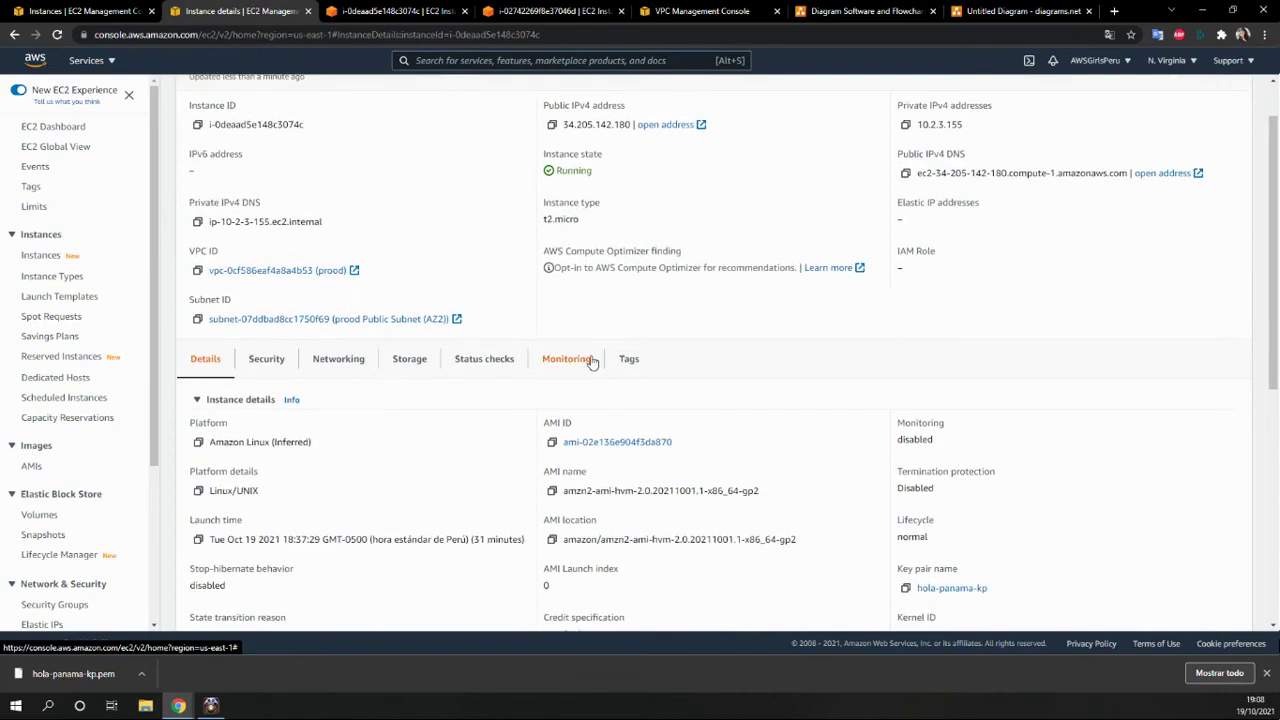
pyautogui.scroll(1, 591, 361)
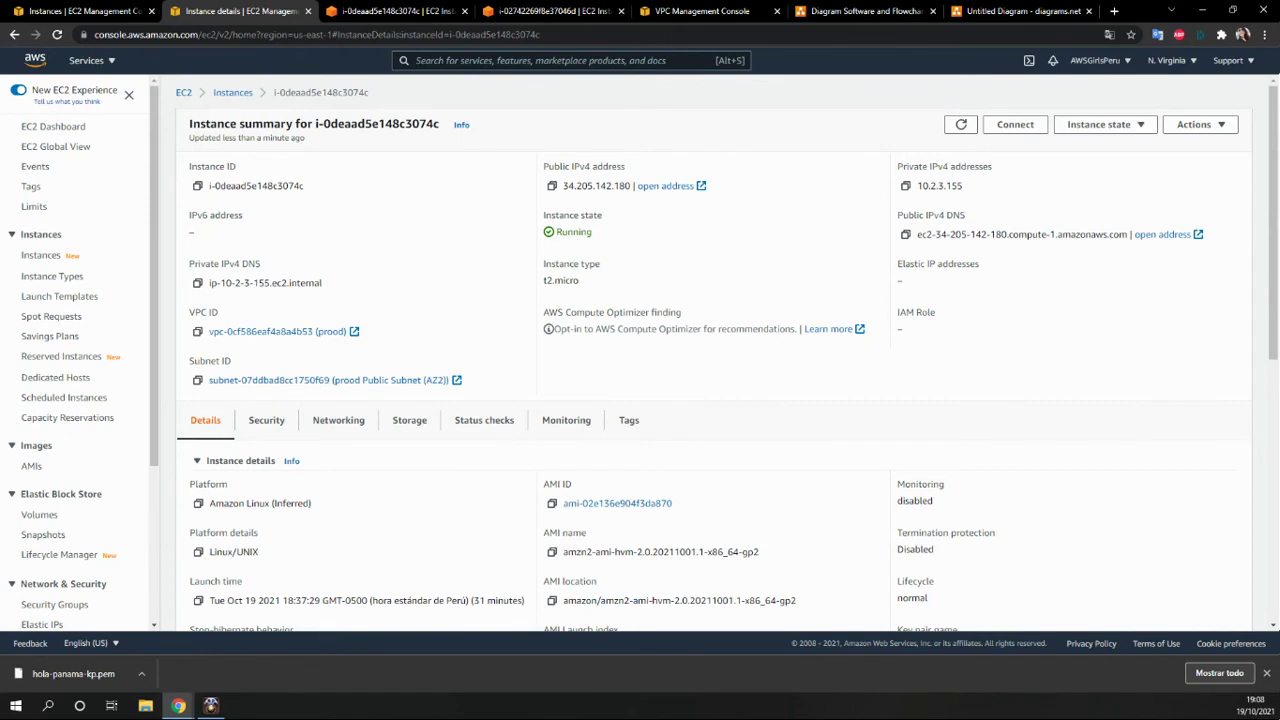
pyautogui.scroll(-3, 783, 363)
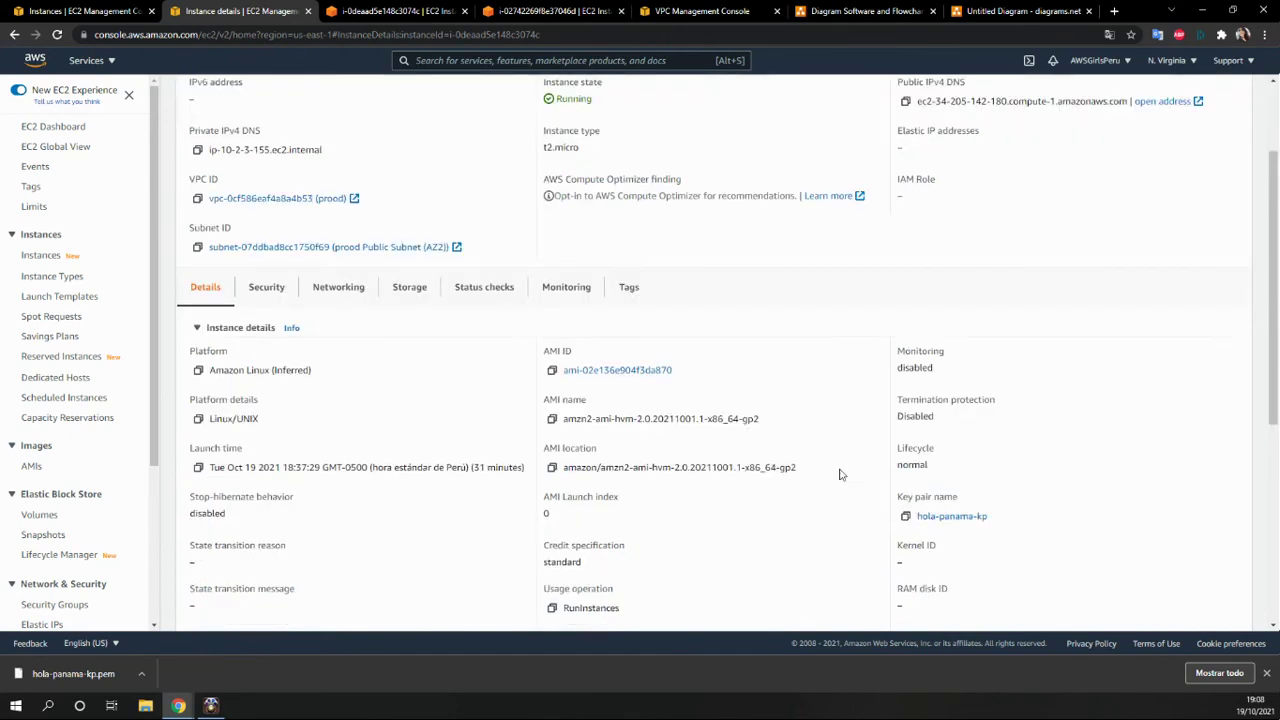
pyautogui.scroll(1, 840, 527)
pyautogui.scroll(-2, 840, 527)
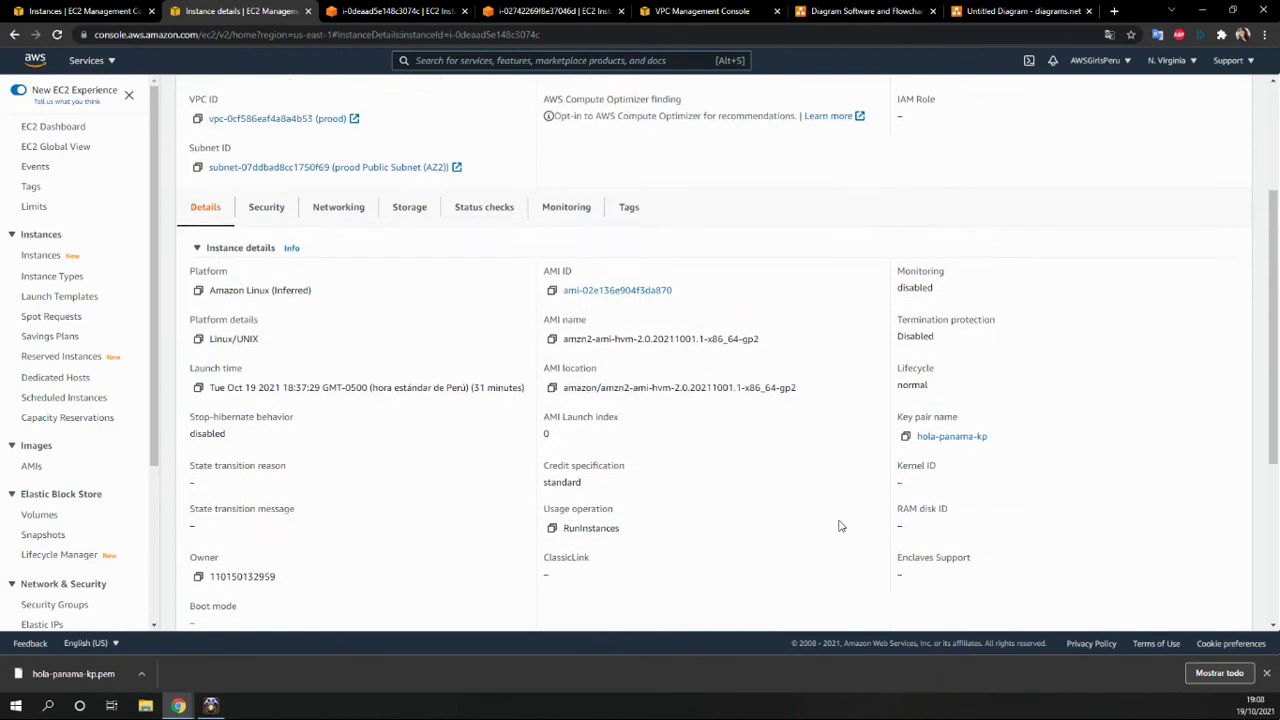
pyautogui.scroll(3, 840, 527)
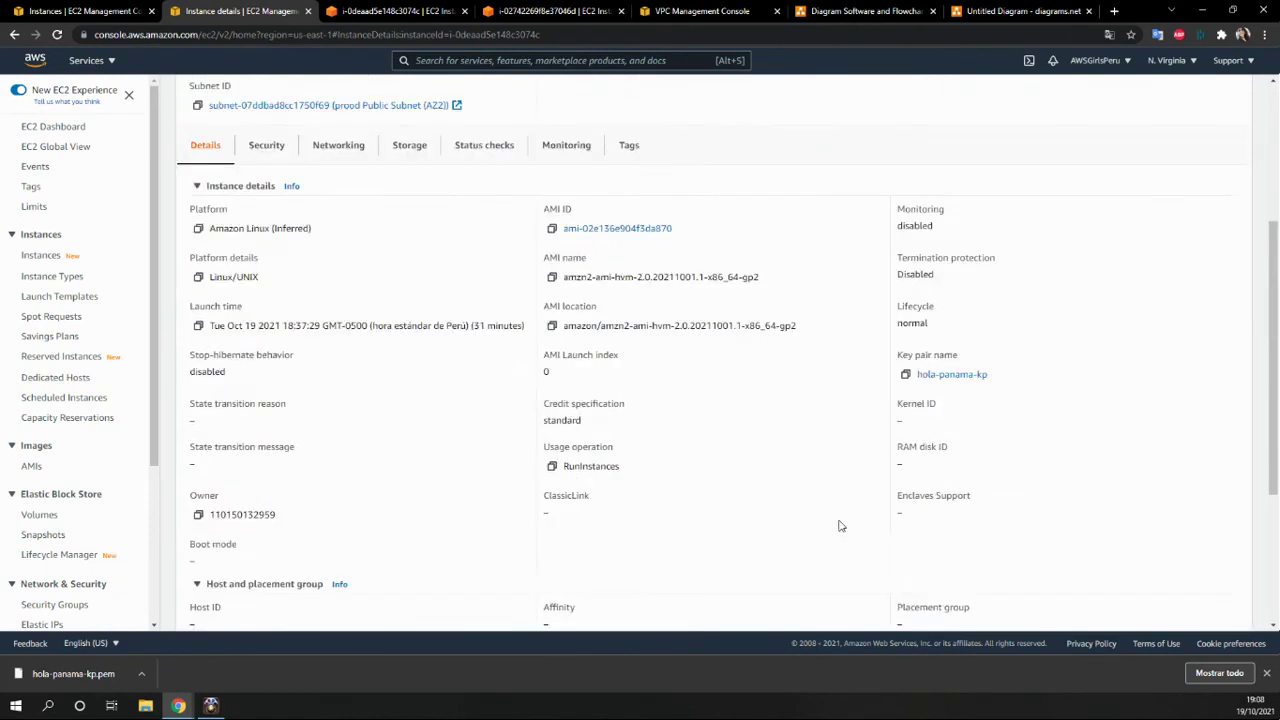
# Step: Review the security details of instance i-0deaad5e148c3074c, including its security group's inbound and outbound rules
pyautogui.click(266, 357)
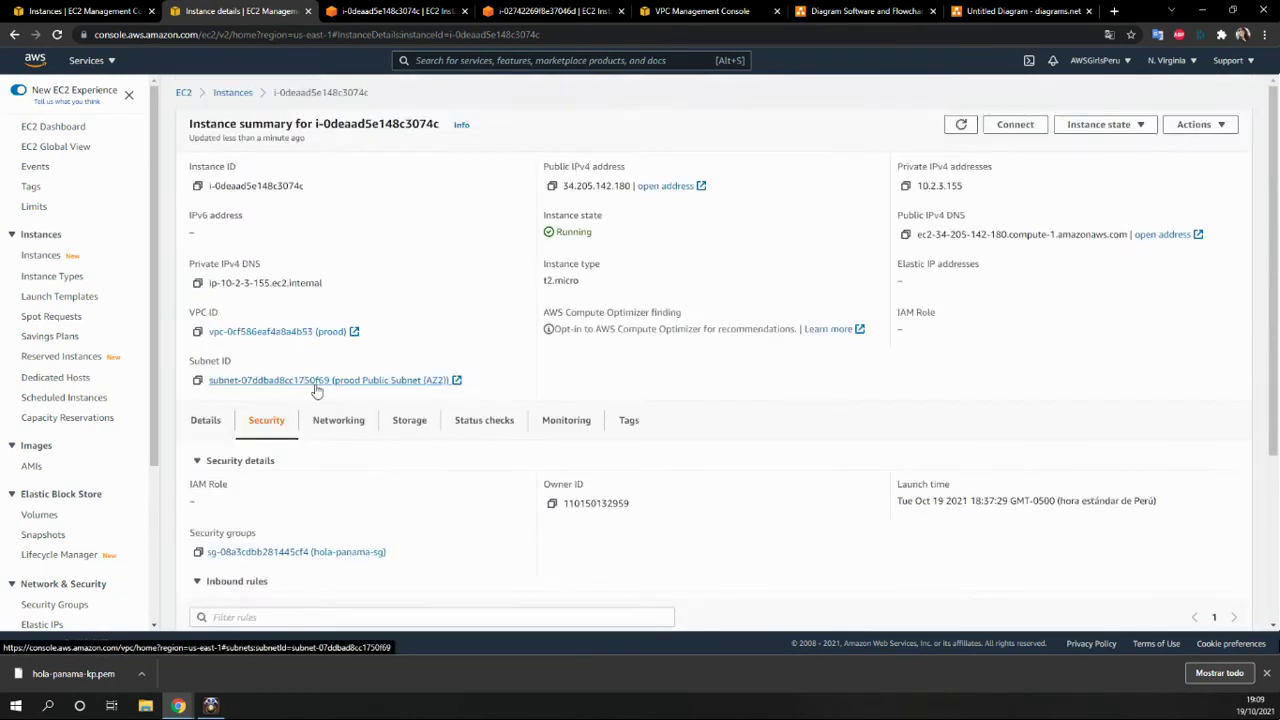
pyautogui.scroll(-2, 281, 519)
pyautogui.scroll(-1, 281, 519)
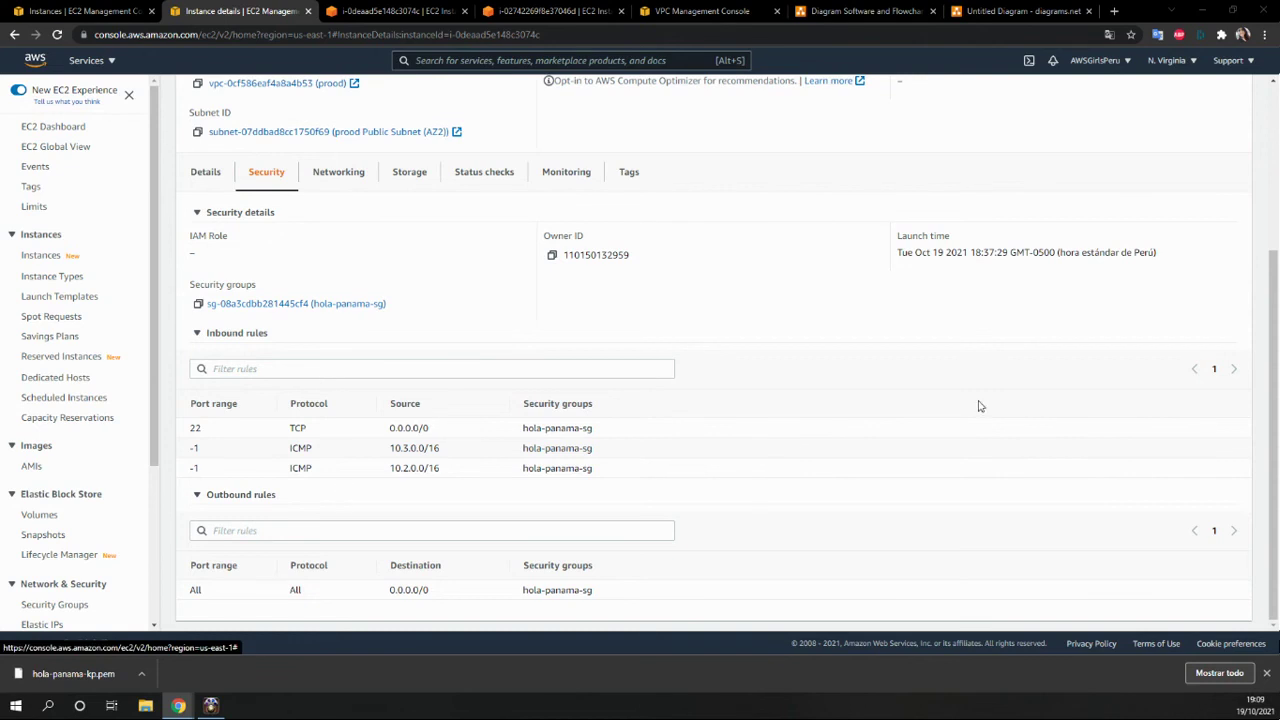
pyautogui.scroll(3, 850, 402)
pyautogui.scroll(-1, 823, 371)
pyautogui.scroll(1, 1034, 166)
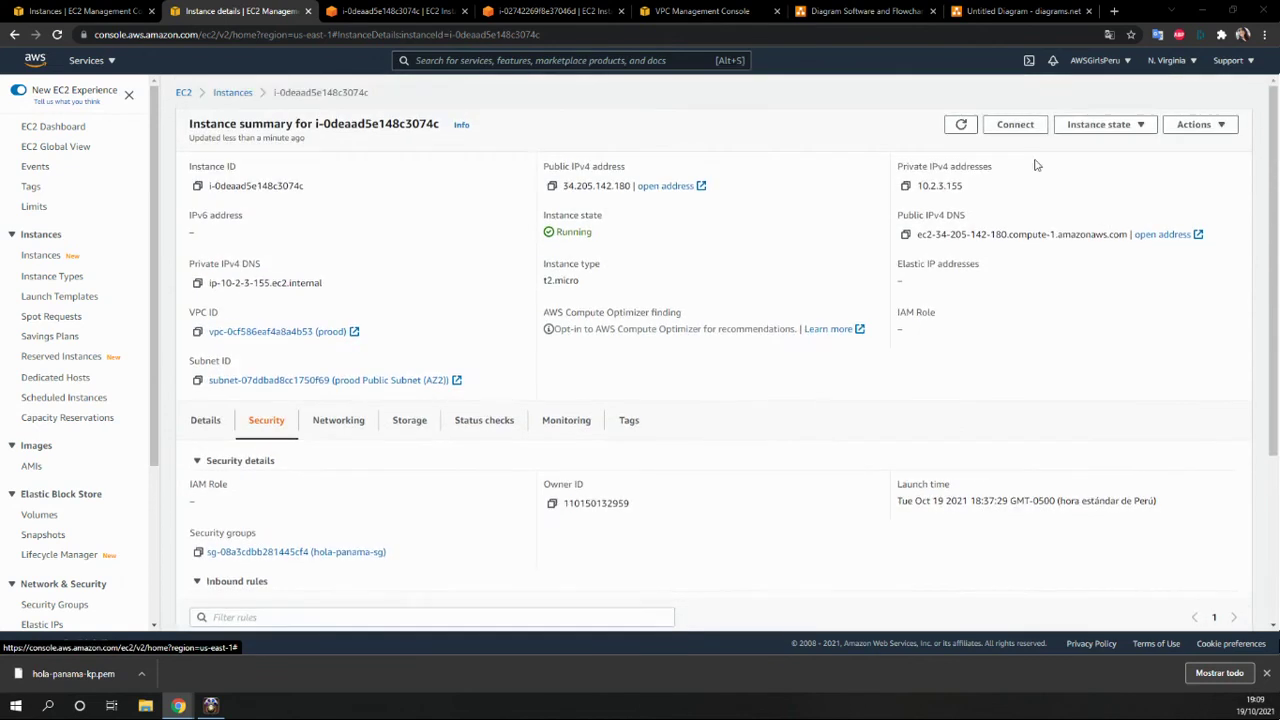
pyautogui.scroll(-2, 836, 397)
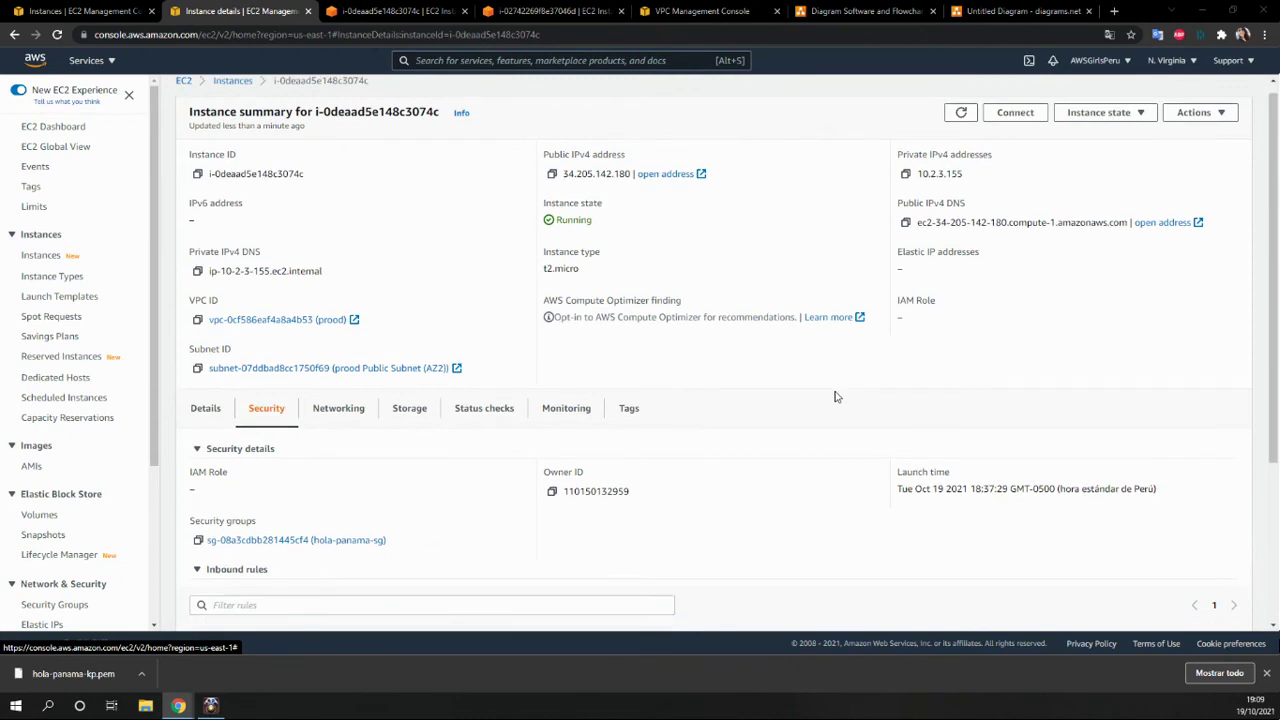
# Step: Check the running pings in the sessions of both the 10.2.3.155 and 10.3.3.49 instances
pyautogui.click(395, 11)
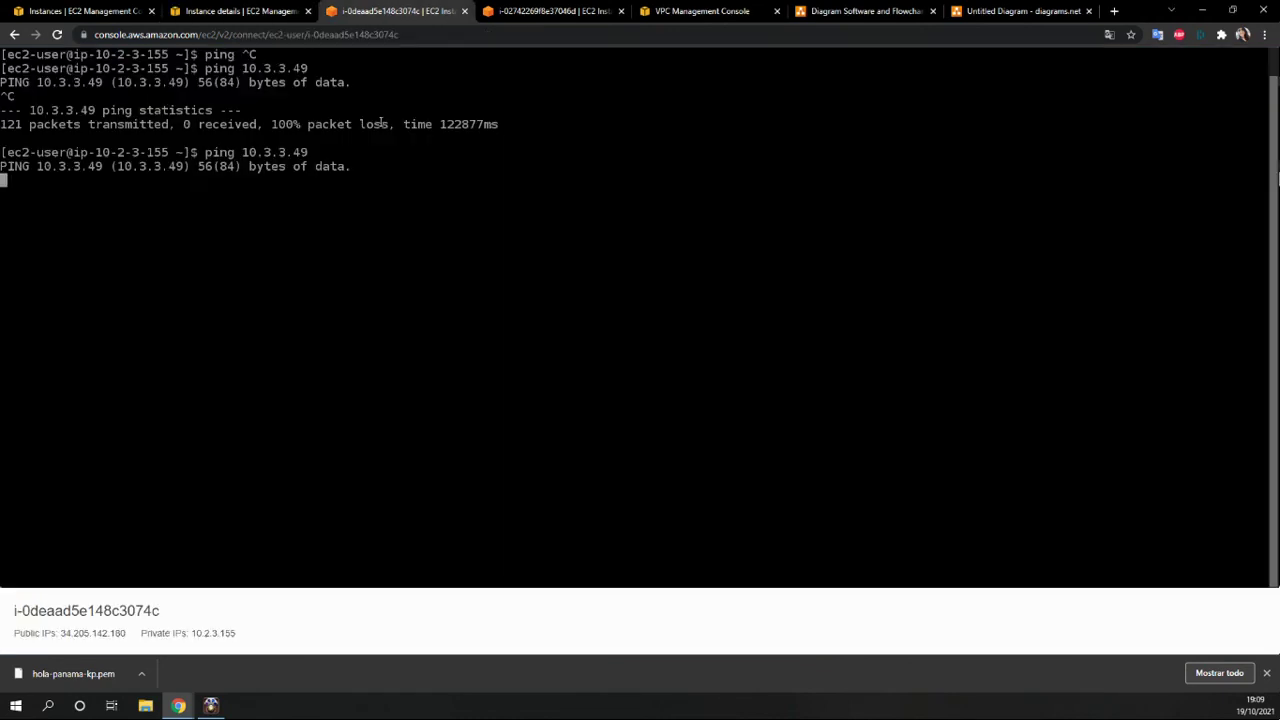
pyautogui.click(514, 11)
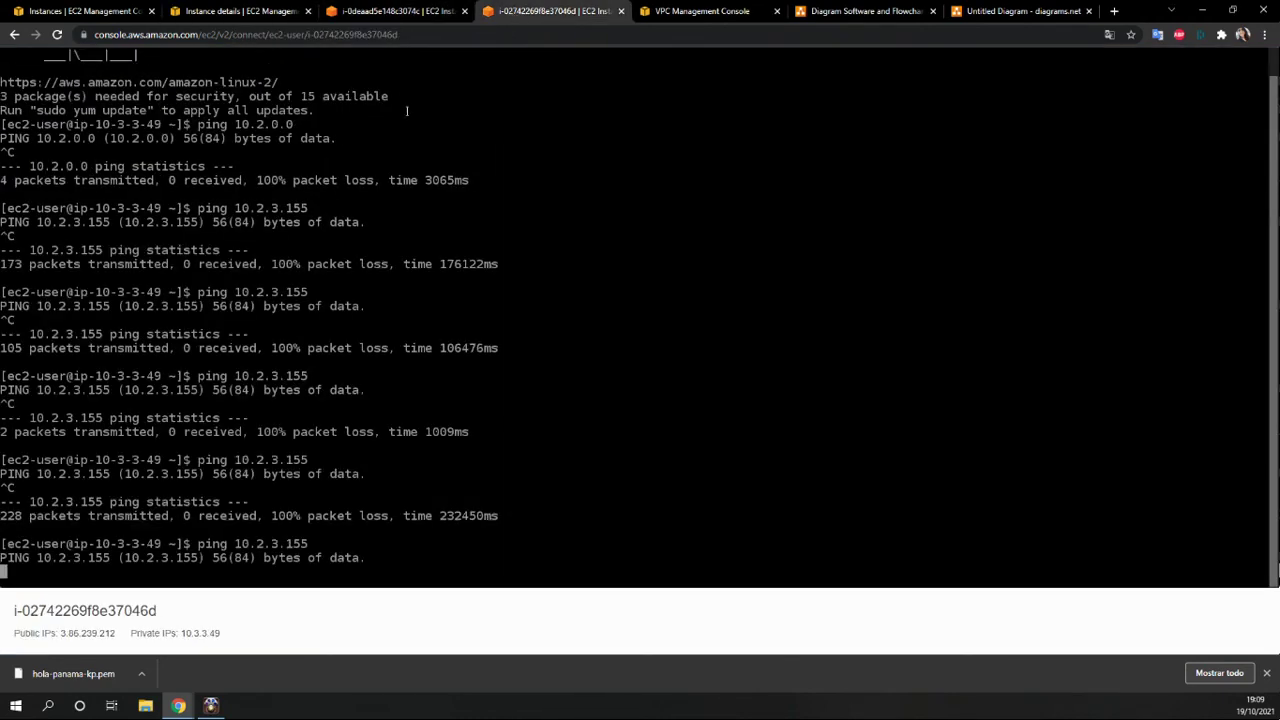
pyautogui.click(350, 11)
pyautogui.click(288, 9)
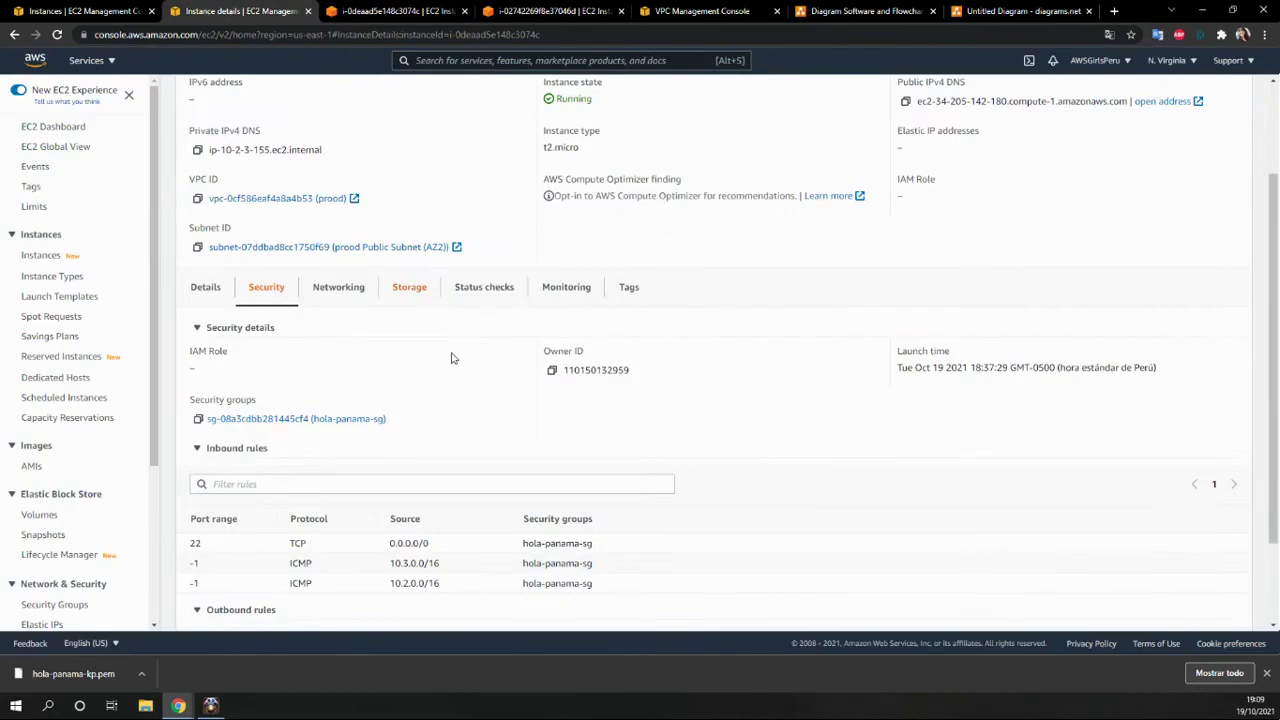
# Step: Recheck the hola-panama-sg ICMP and outbound rules against the private IPv4 address of instance i-0deaad5e148c3074c
pyautogui.scroll(1, 451, 357)
pyautogui.scroll(-2, 455, 364)
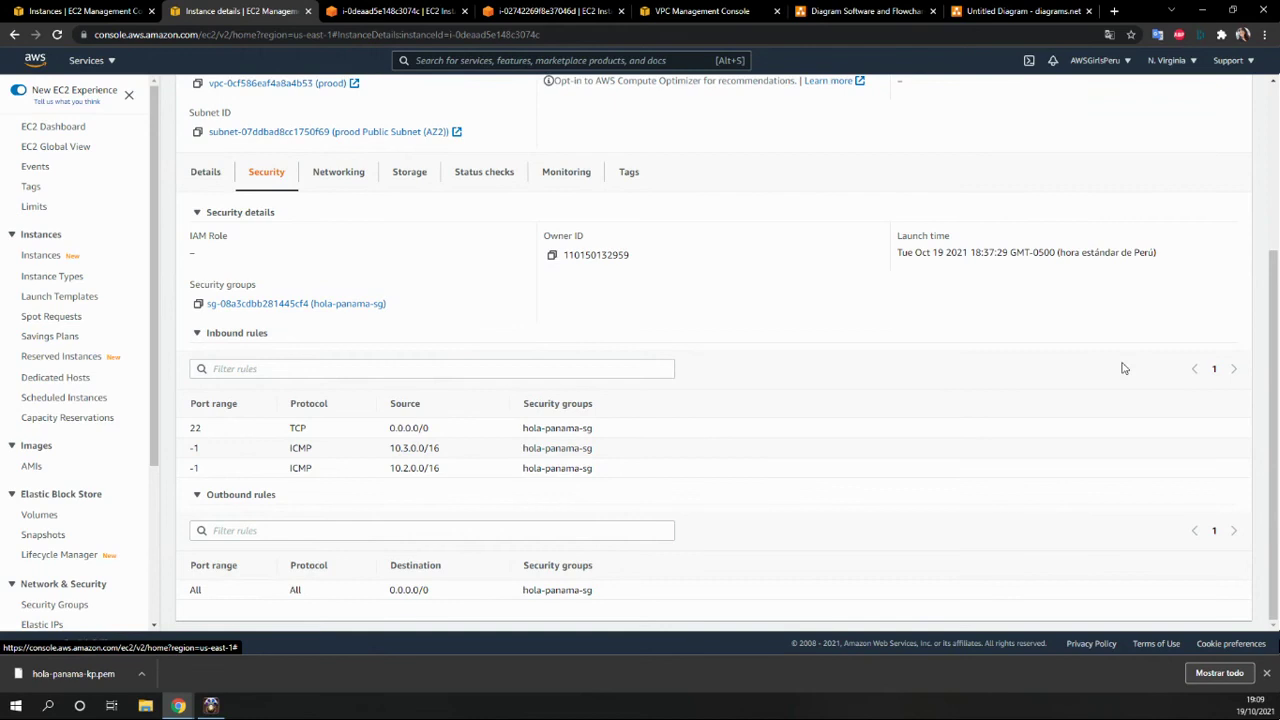
pyautogui.scroll(3, 374, 306)
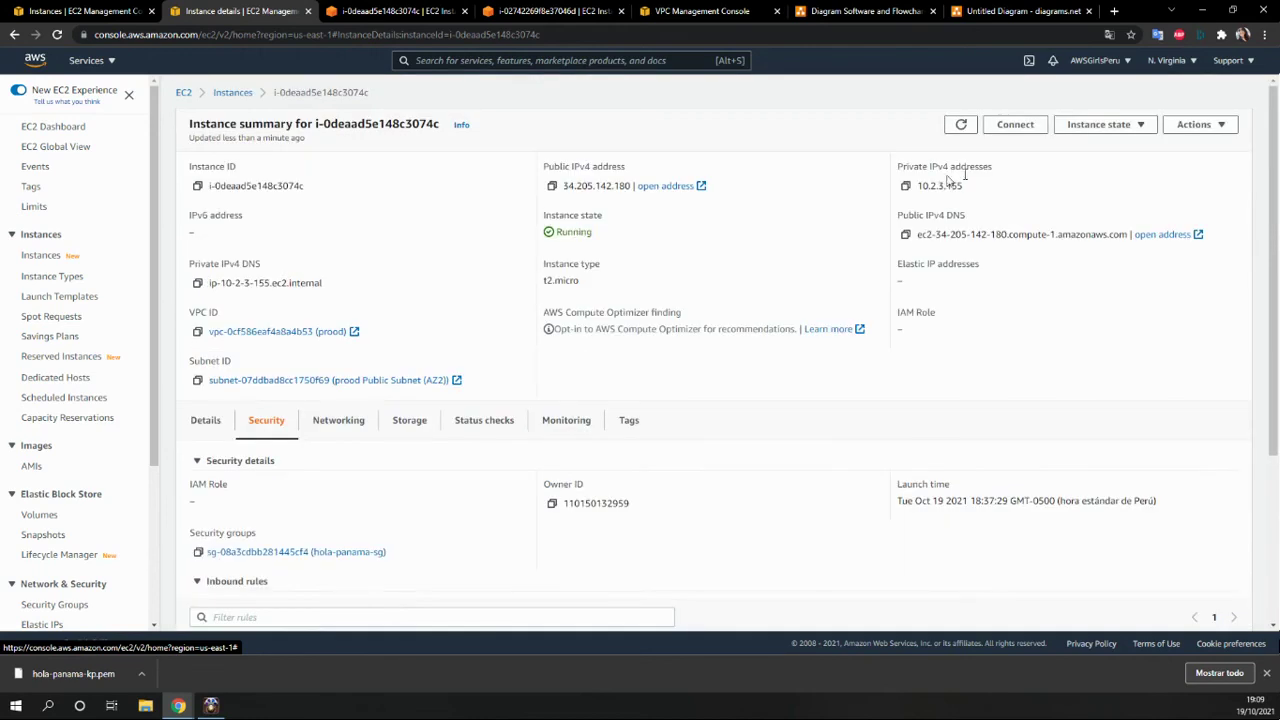
pyautogui.scroll(-3, 715, 249)
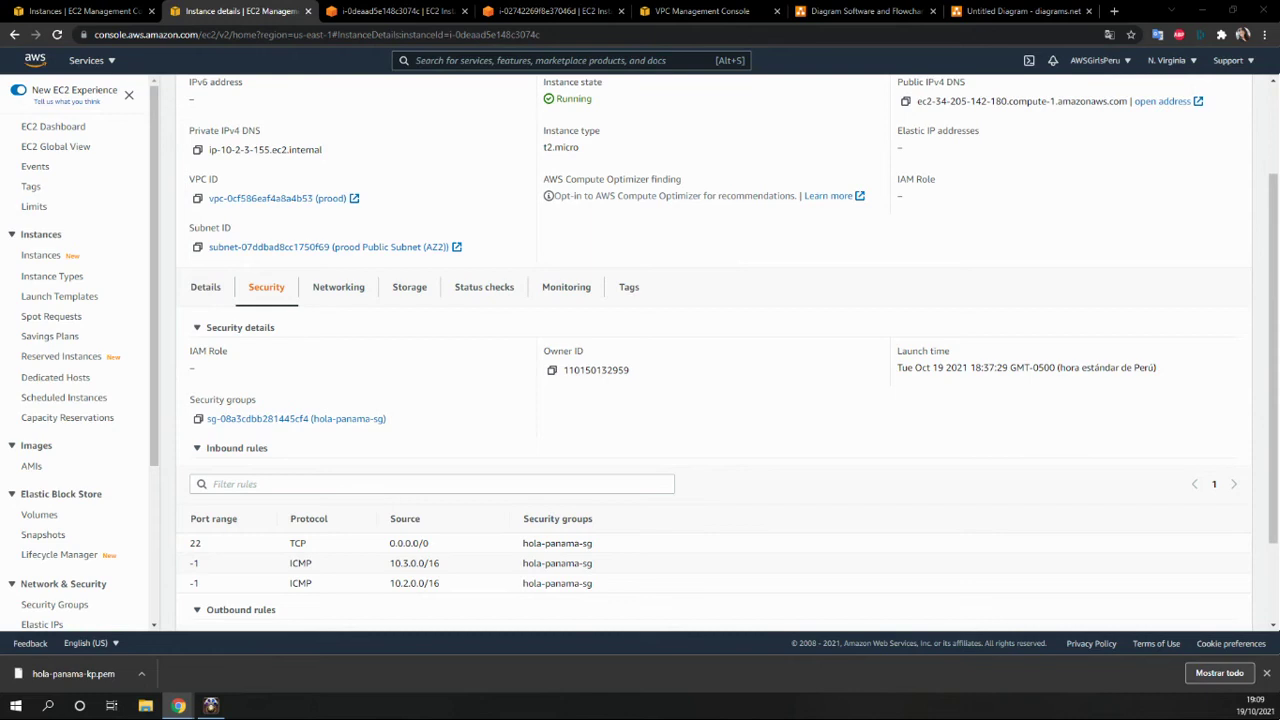
pyautogui.click(395, 11)
pyautogui.click(207, 12)
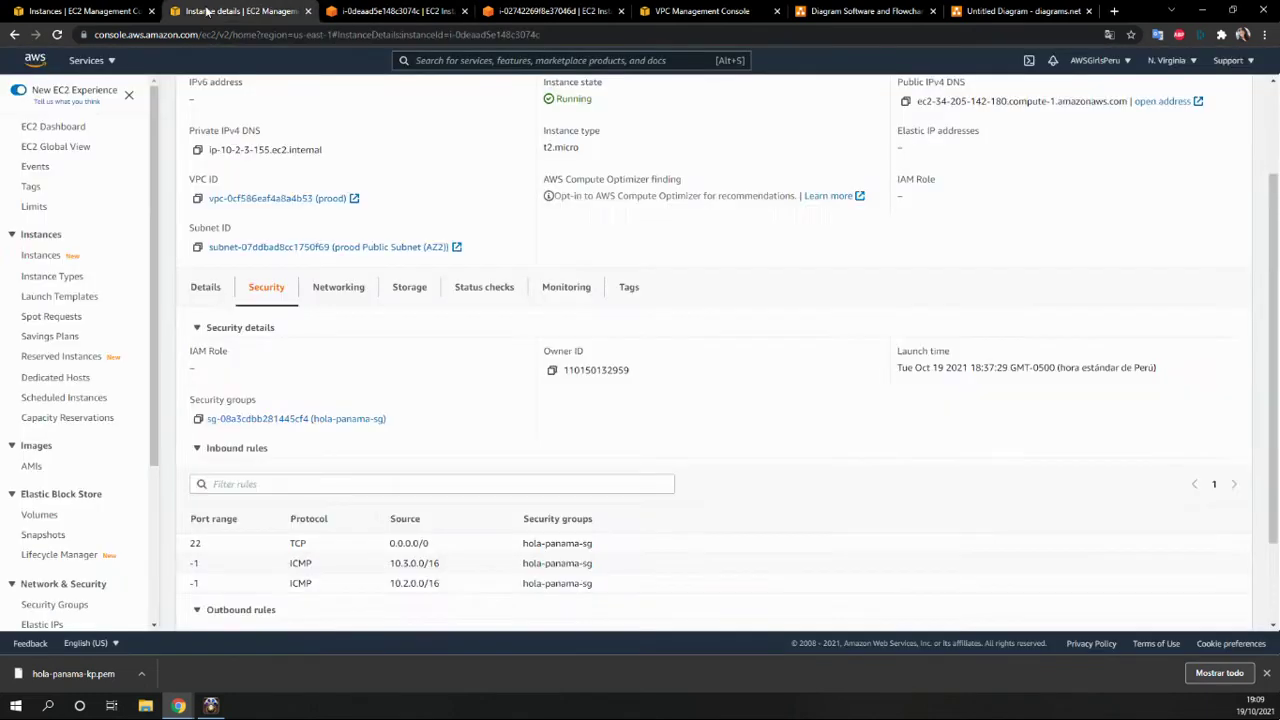
pyautogui.click(100, 10)
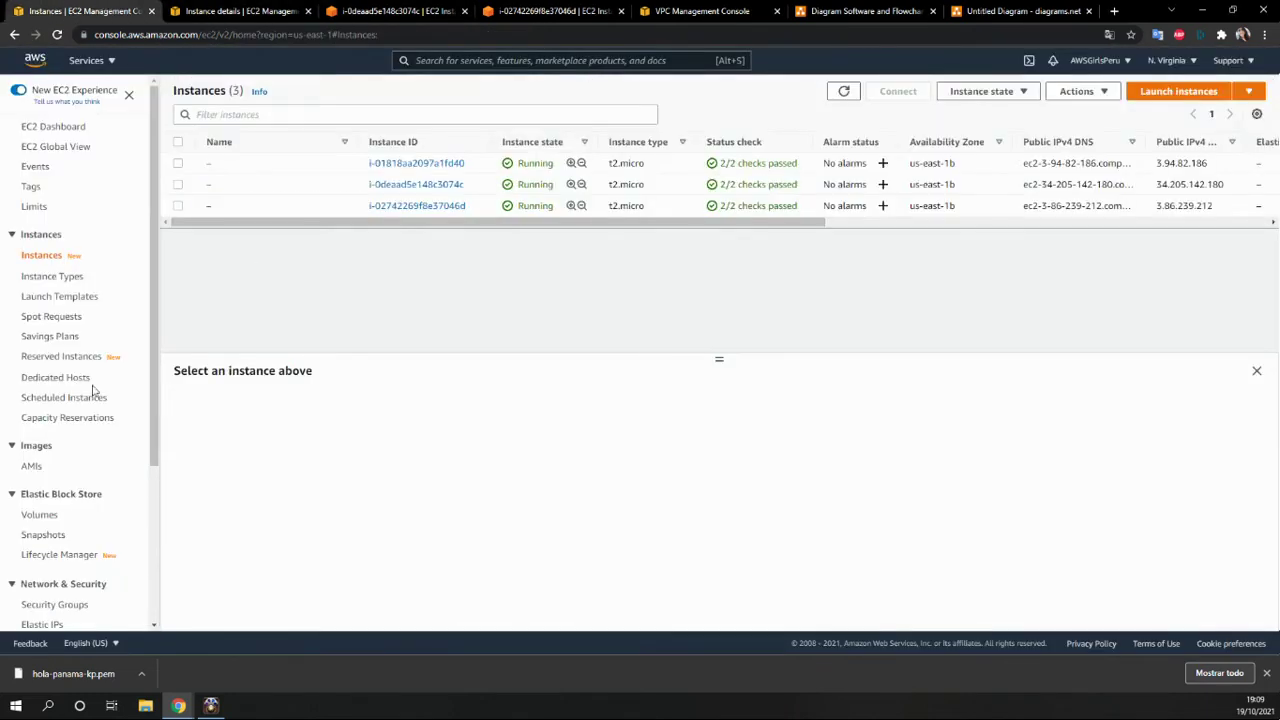
pyautogui.click(46, 277)
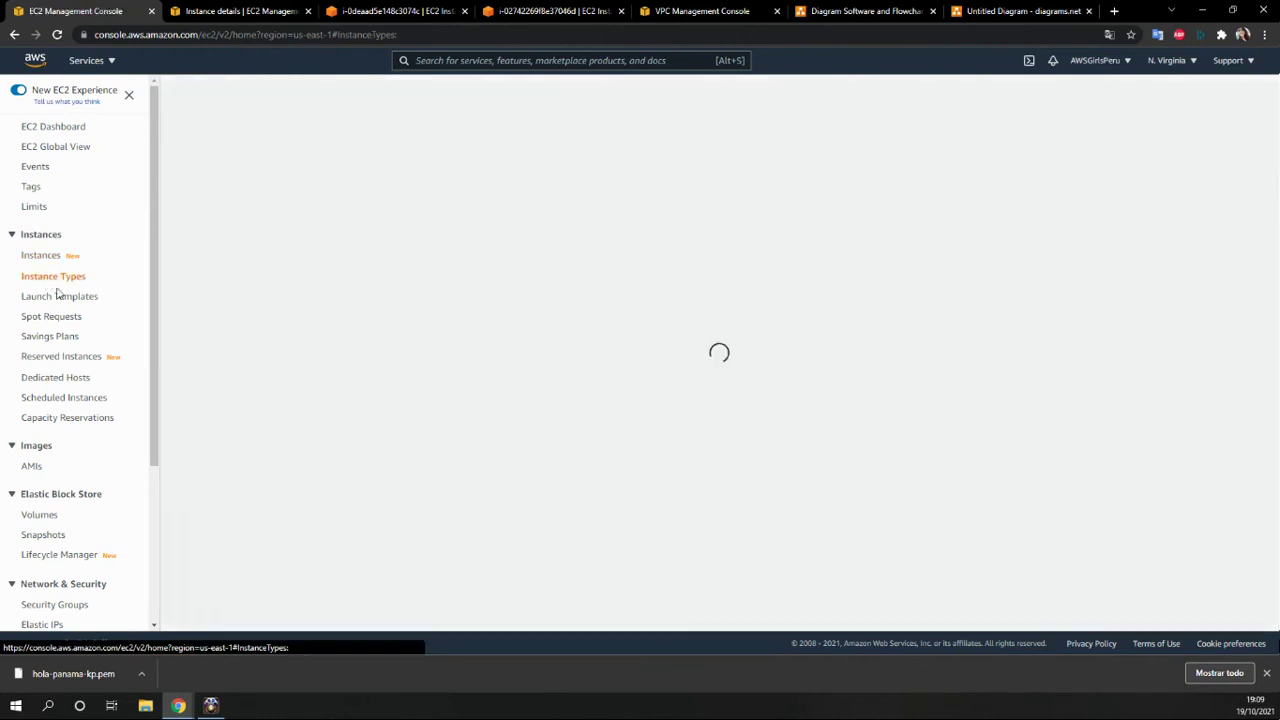
# Step: Associate all four dev private and public subnets with the dev VPC's main route table rtb-0b9eb922695f278cc and save the associations
pyautogui.click(718, 10)
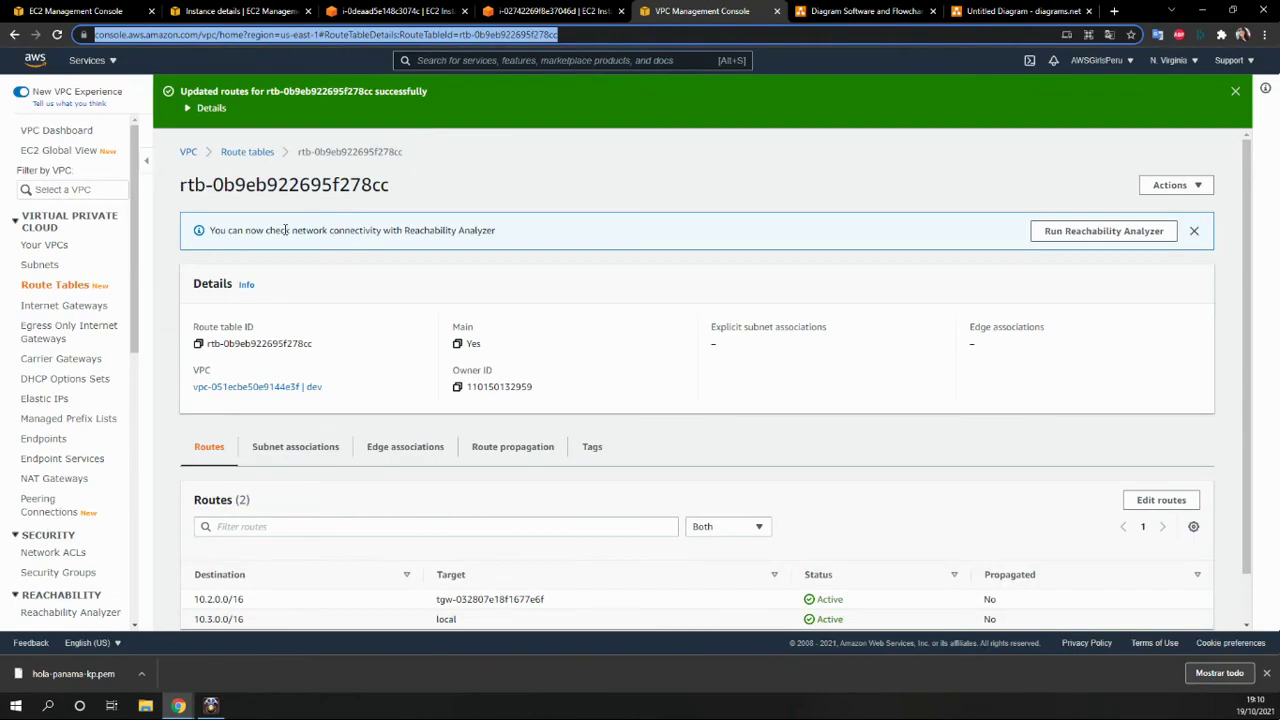
pyautogui.scroll(-1, 376, 534)
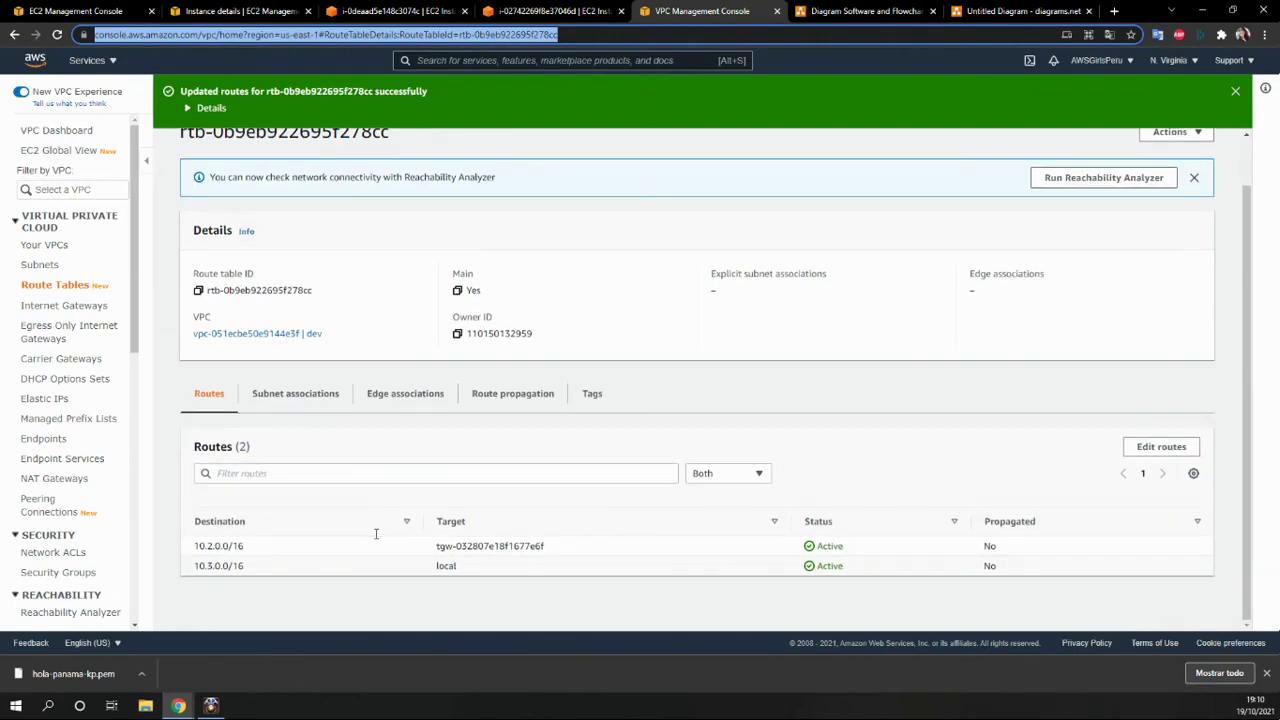
pyautogui.click(312, 392)
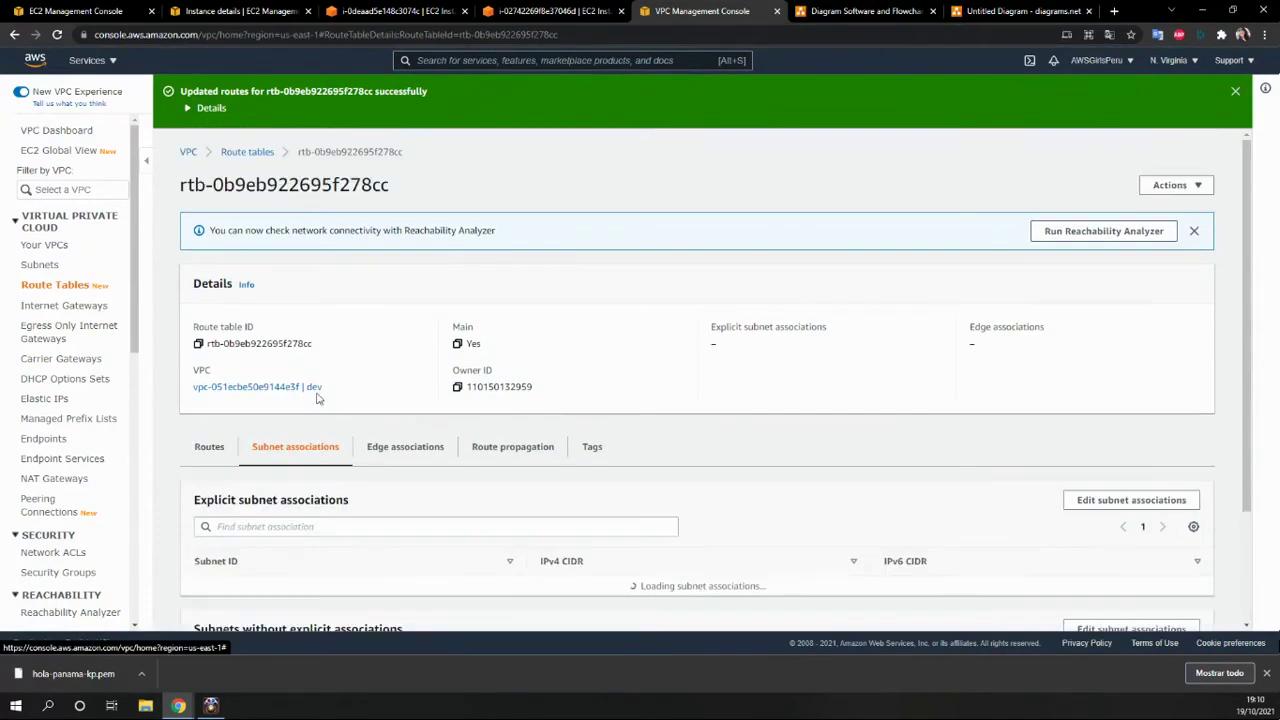
pyautogui.scroll(-2, 365, 563)
pyautogui.scroll(-2, 365, 563)
pyautogui.click(1088, 300)
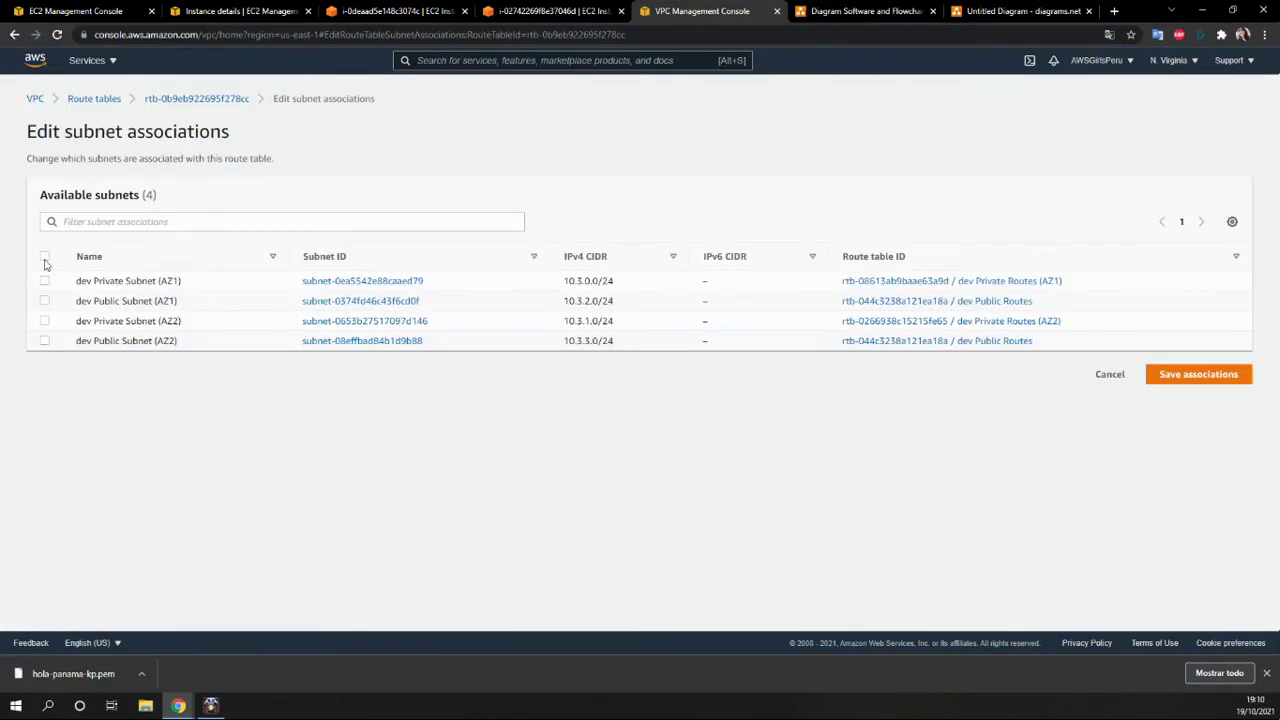
pyautogui.click(44, 258)
pyautogui.click(1170, 481)
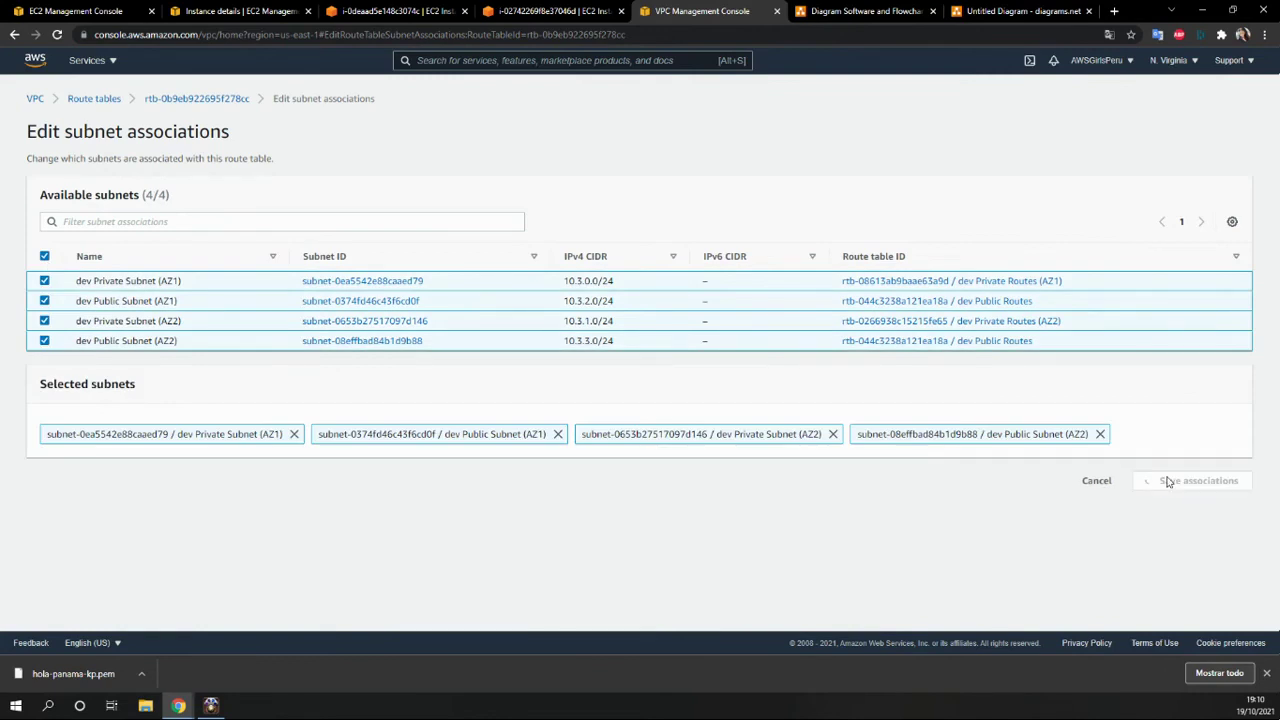
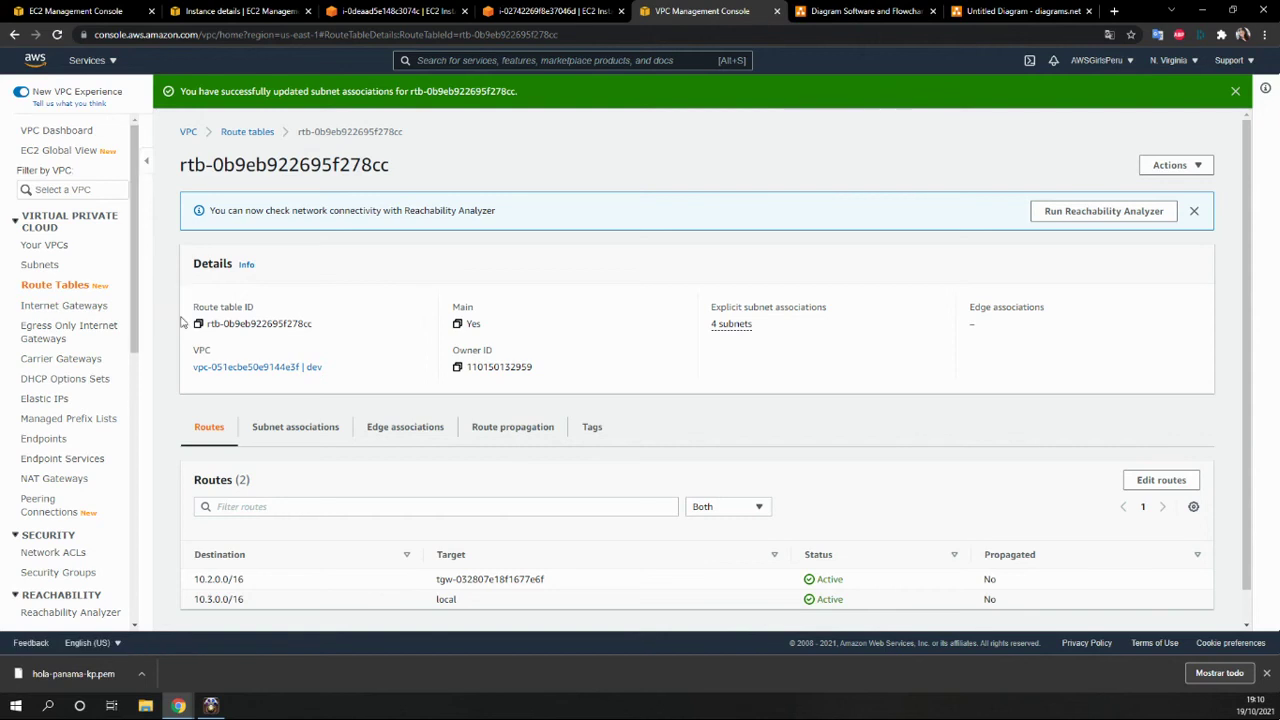
# Step: Open the details of the prood VPC's main route table rtb-0d0d5b36132435d72
pyautogui.click(51, 250)
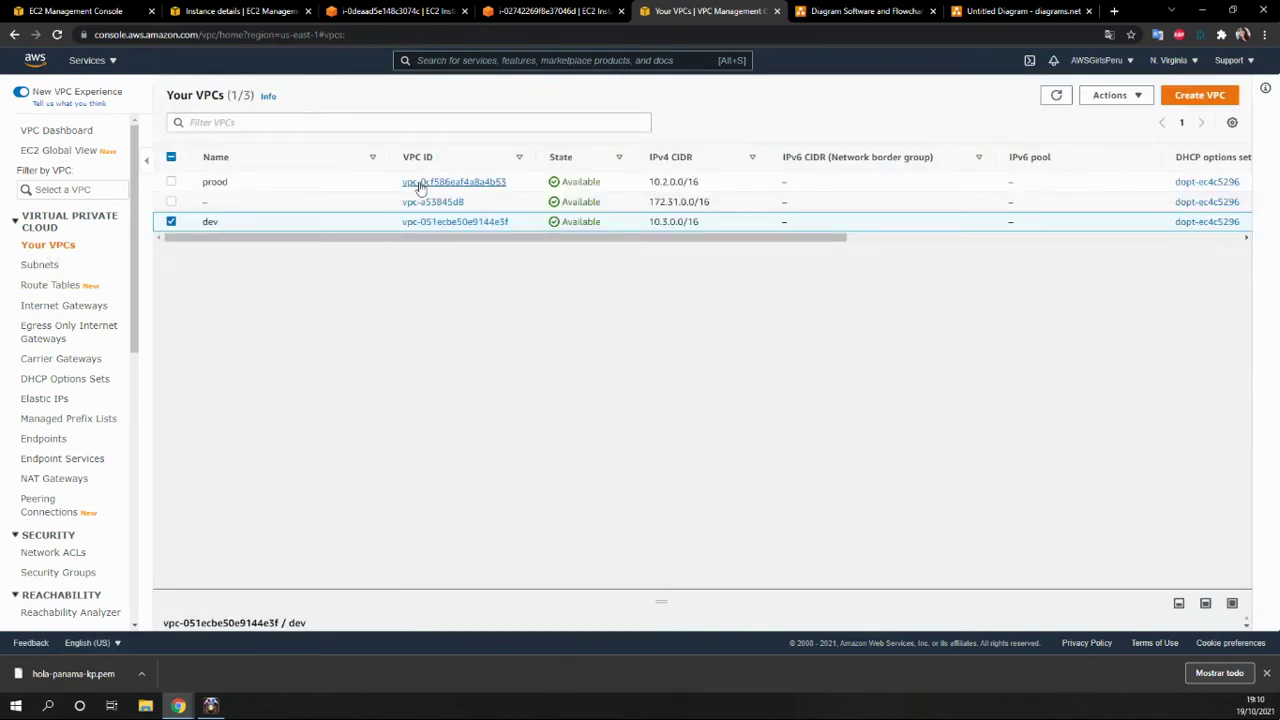
pyautogui.click(431, 184)
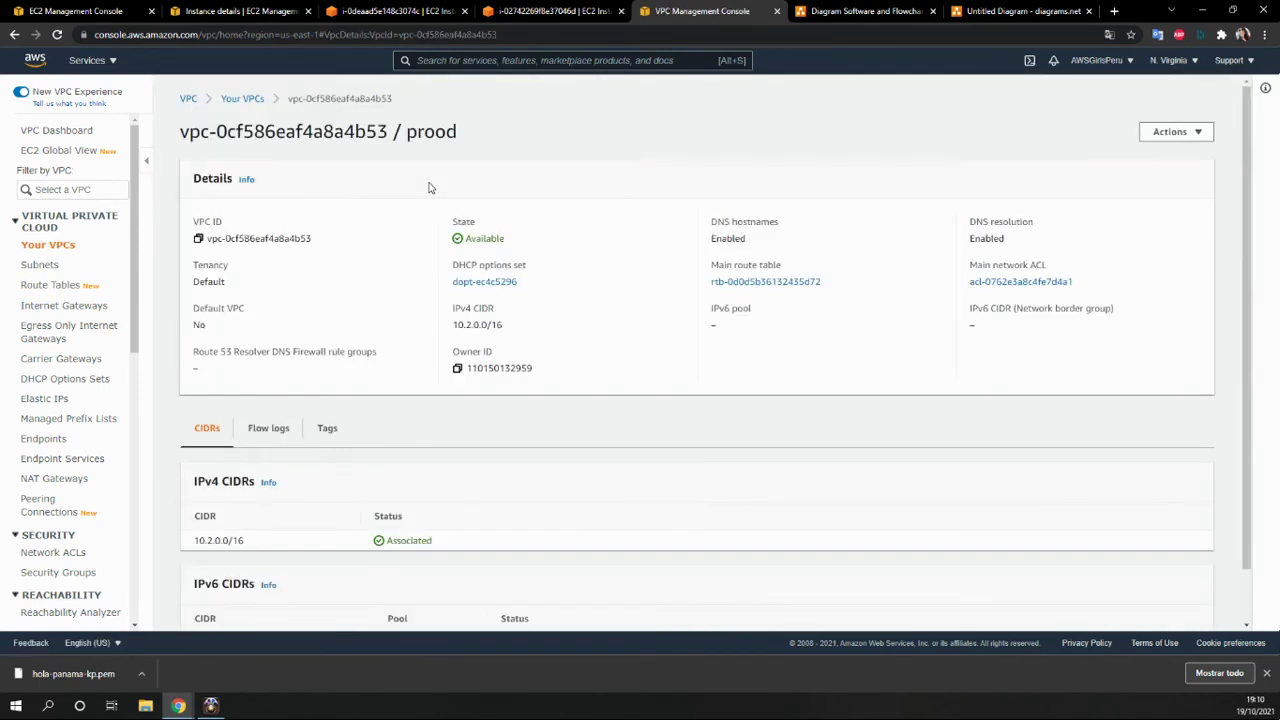
pyautogui.scroll(-2, 318, 535)
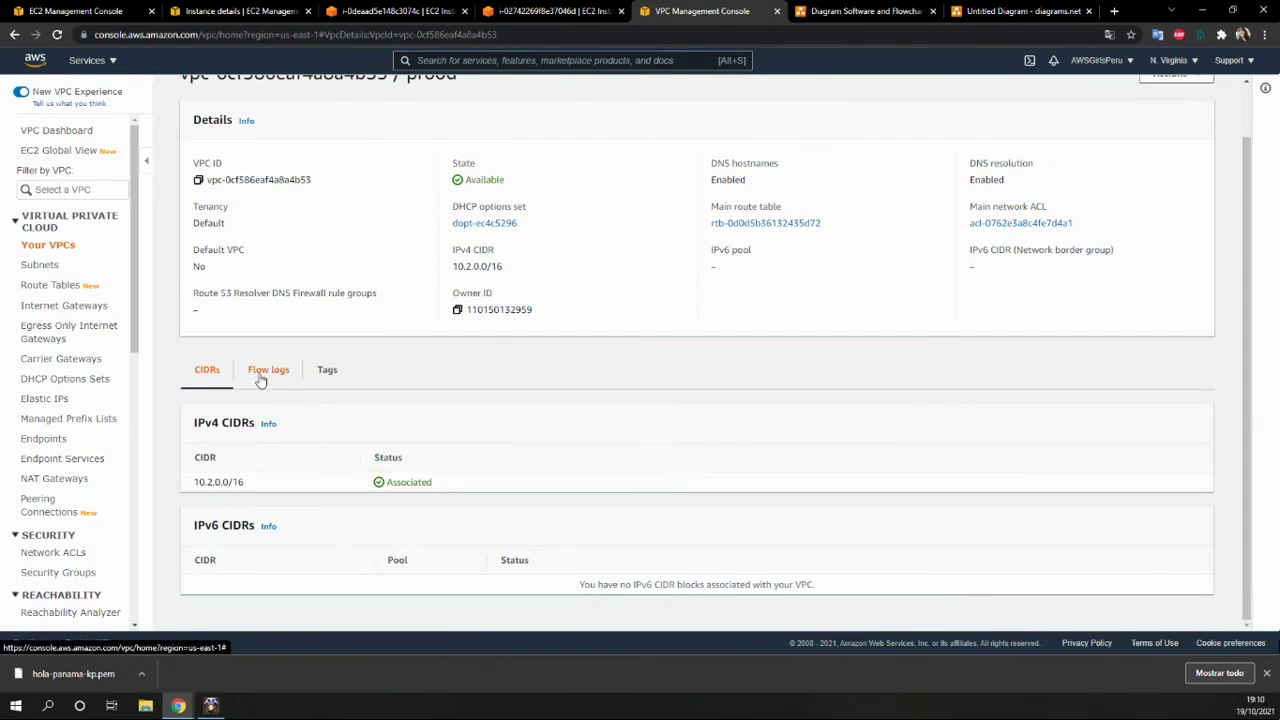
pyautogui.scroll(2, 456, 343)
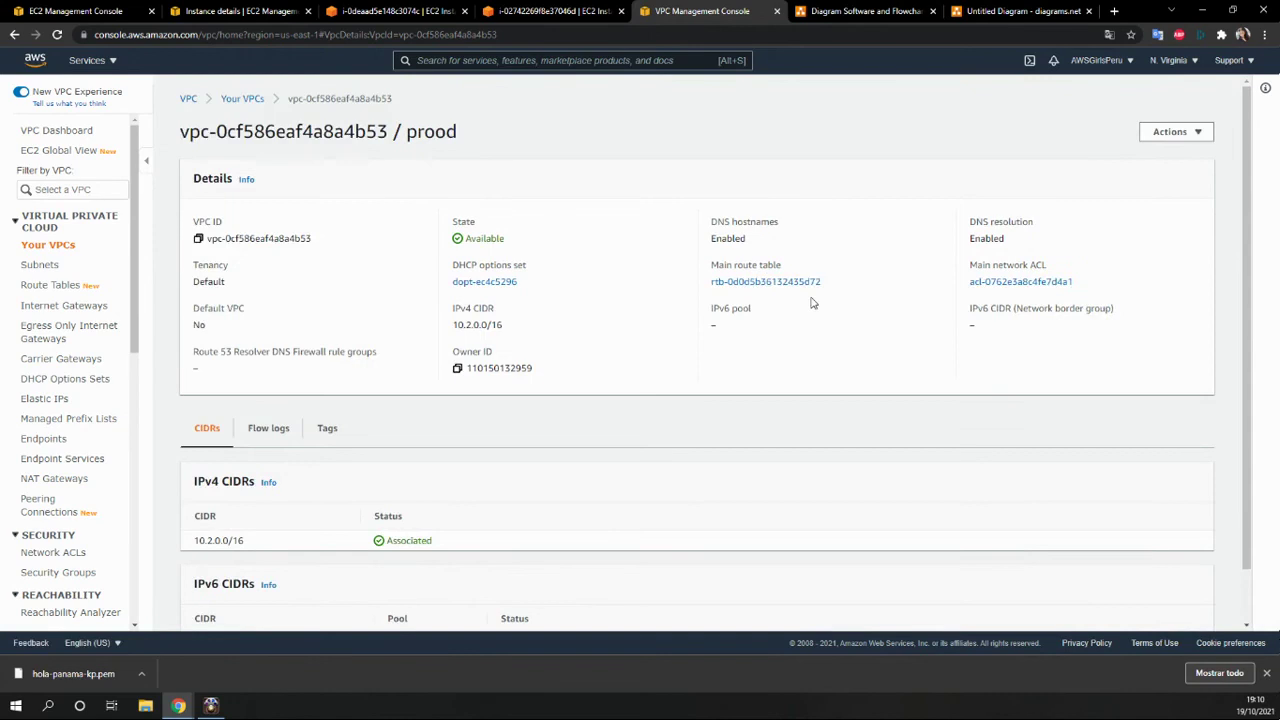
pyautogui.click(757, 284)
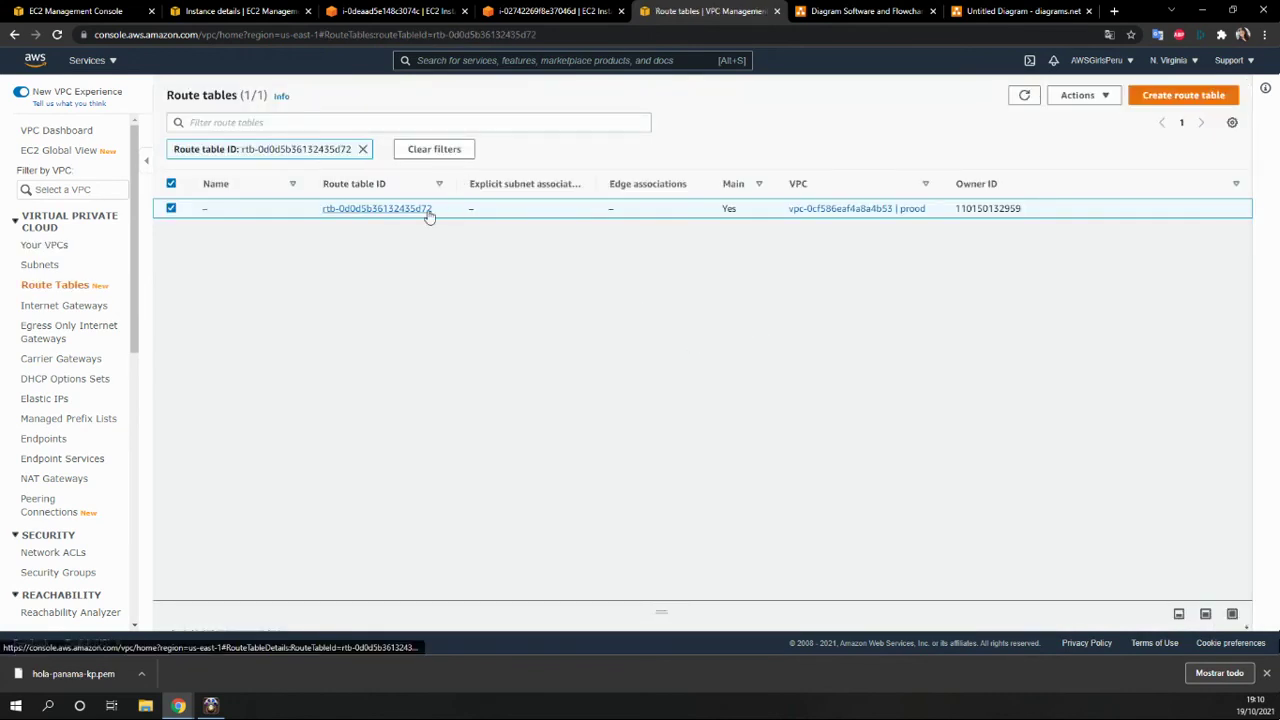
pyautogui.click(409, 210)
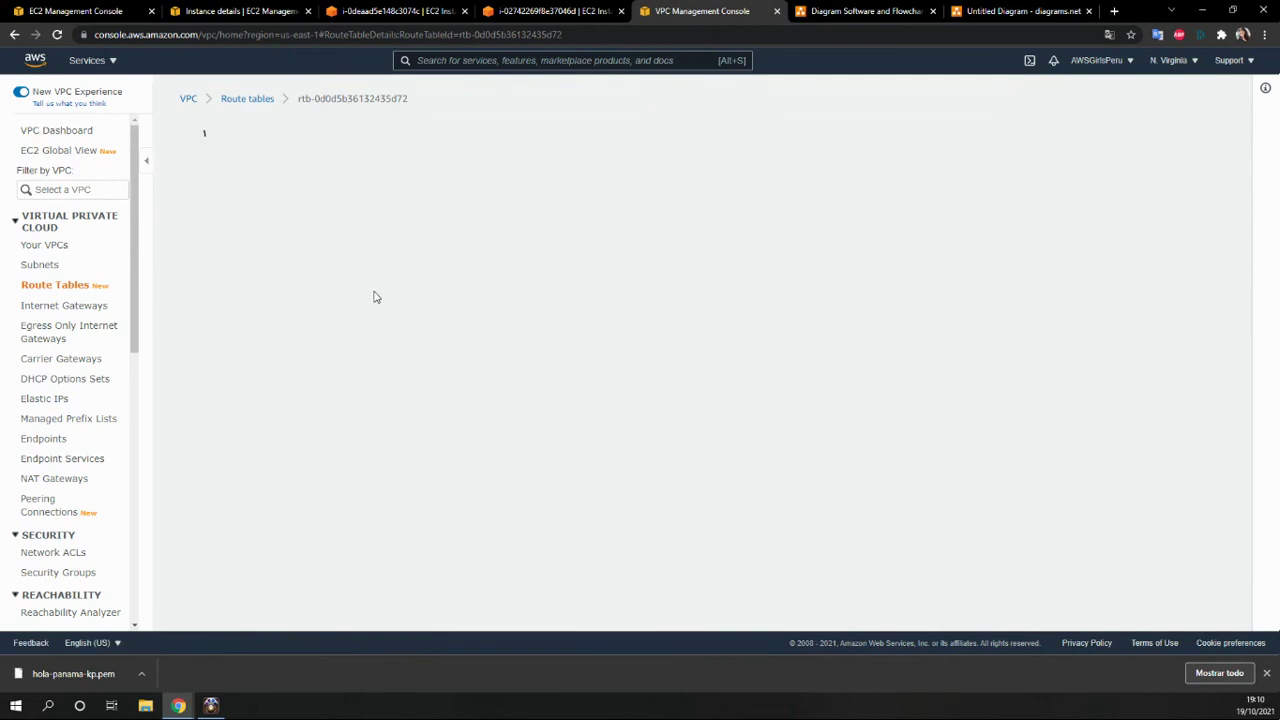
# Step: Associate all four prood public and private subnets with route table rtb-0d0d5b36132435d72 and save the associations
pyautogui.click(283, 400)
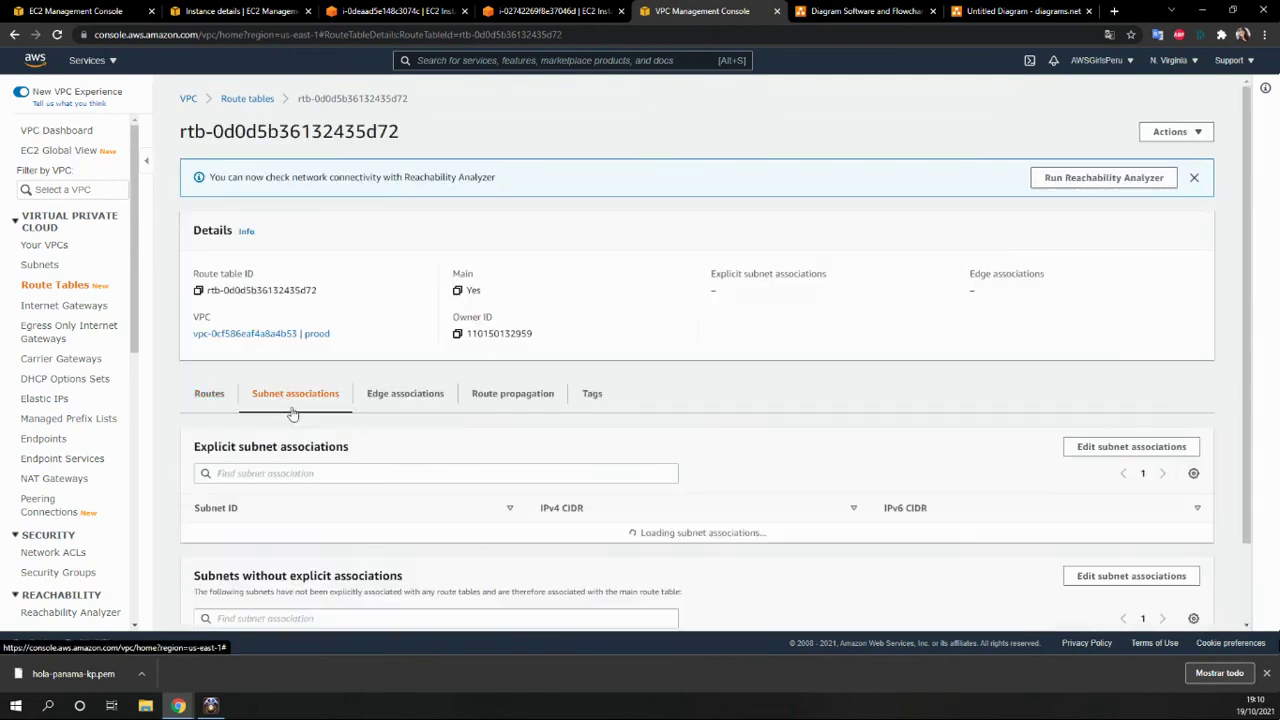
pyautogui.scroll(-2, 219, 522)
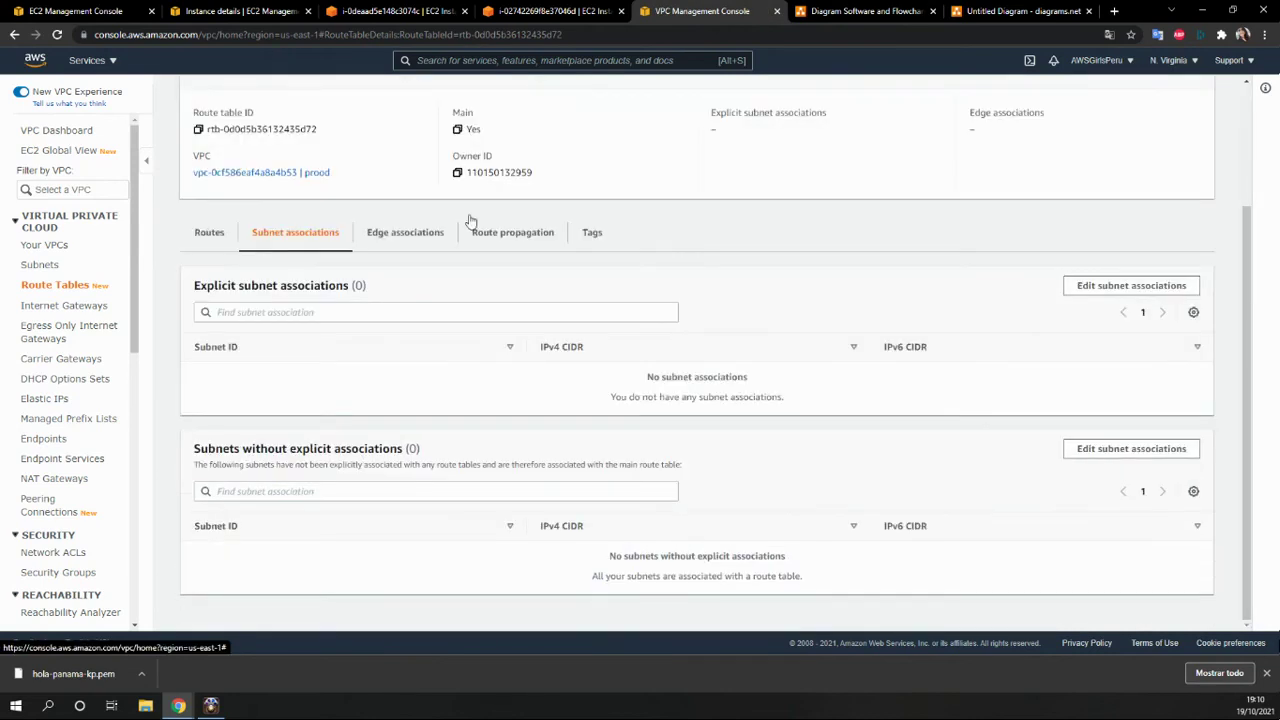
pyautogui.click(398, 236)
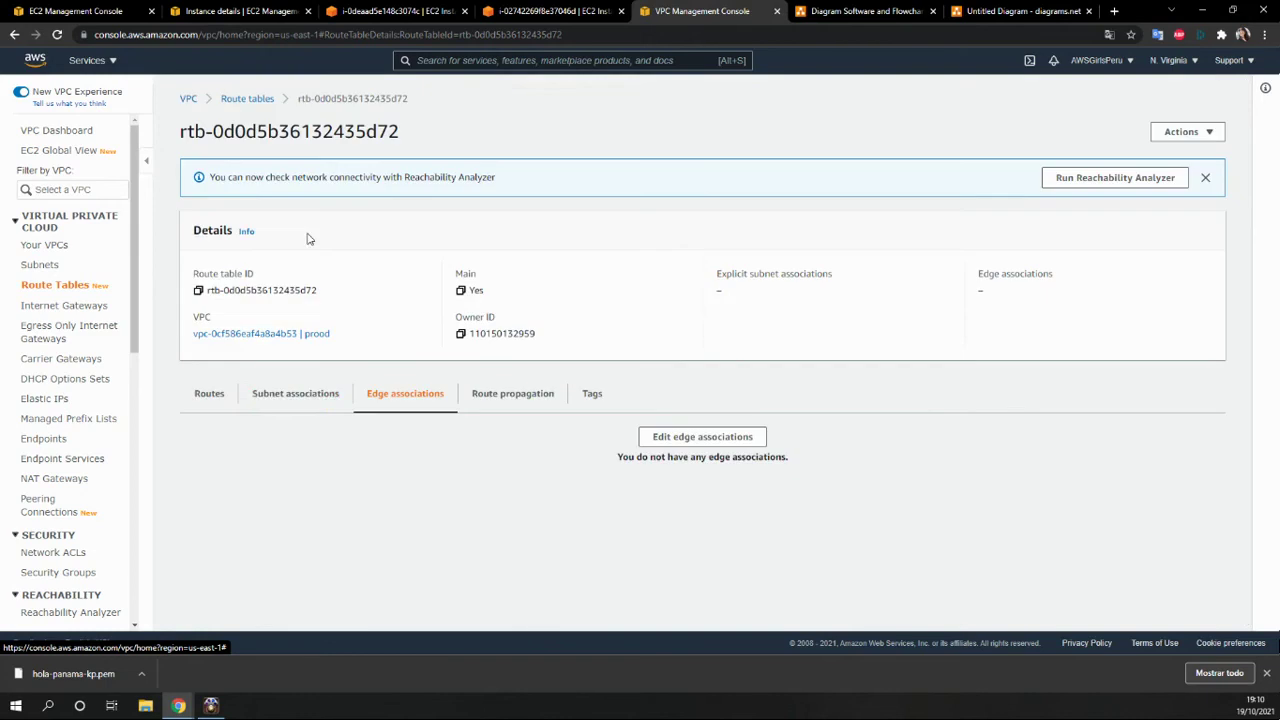
pyautogui.click(281, 405)
pyautogui.click(1078, 448)
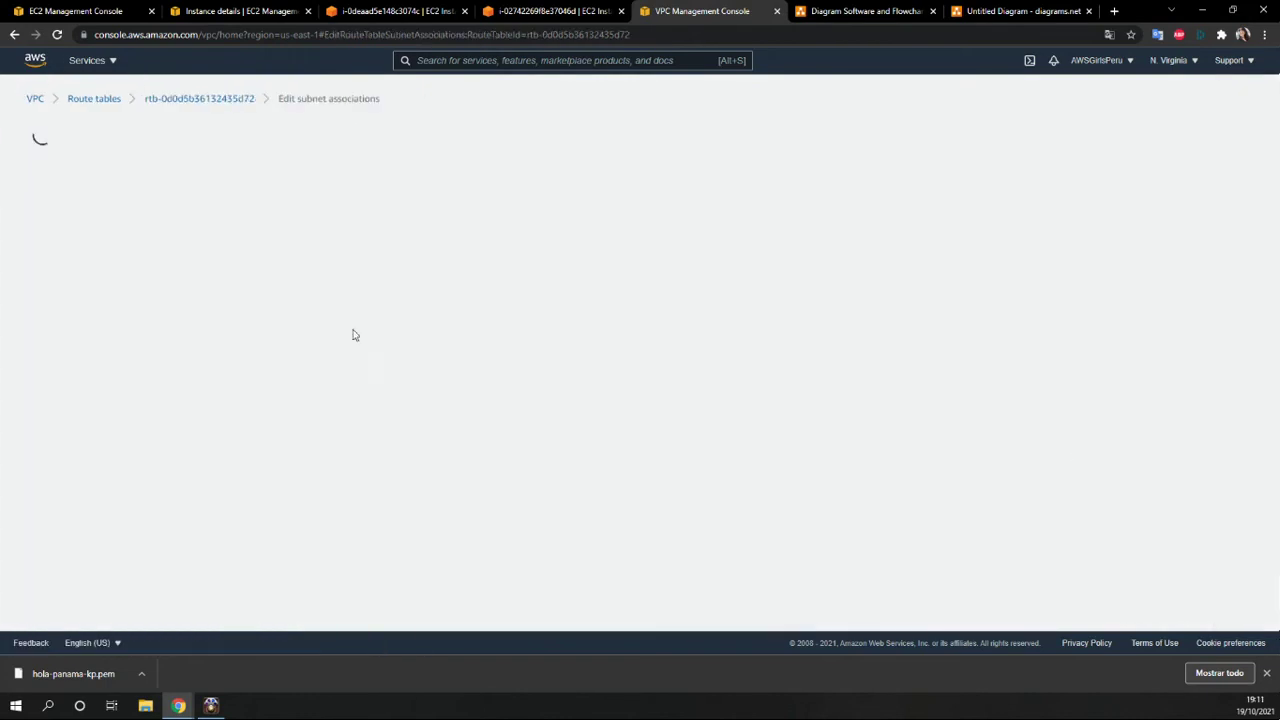
pyautogui.click(43, 257)
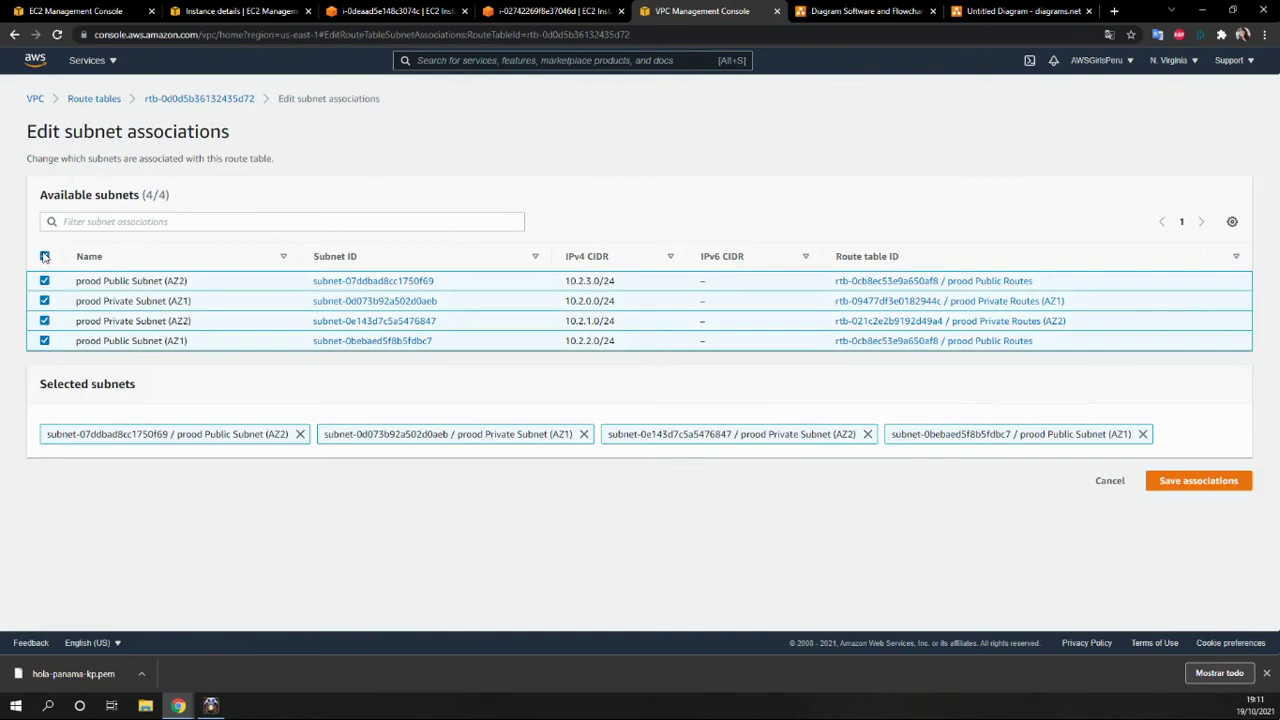
pyautogui.click(1204, 484)
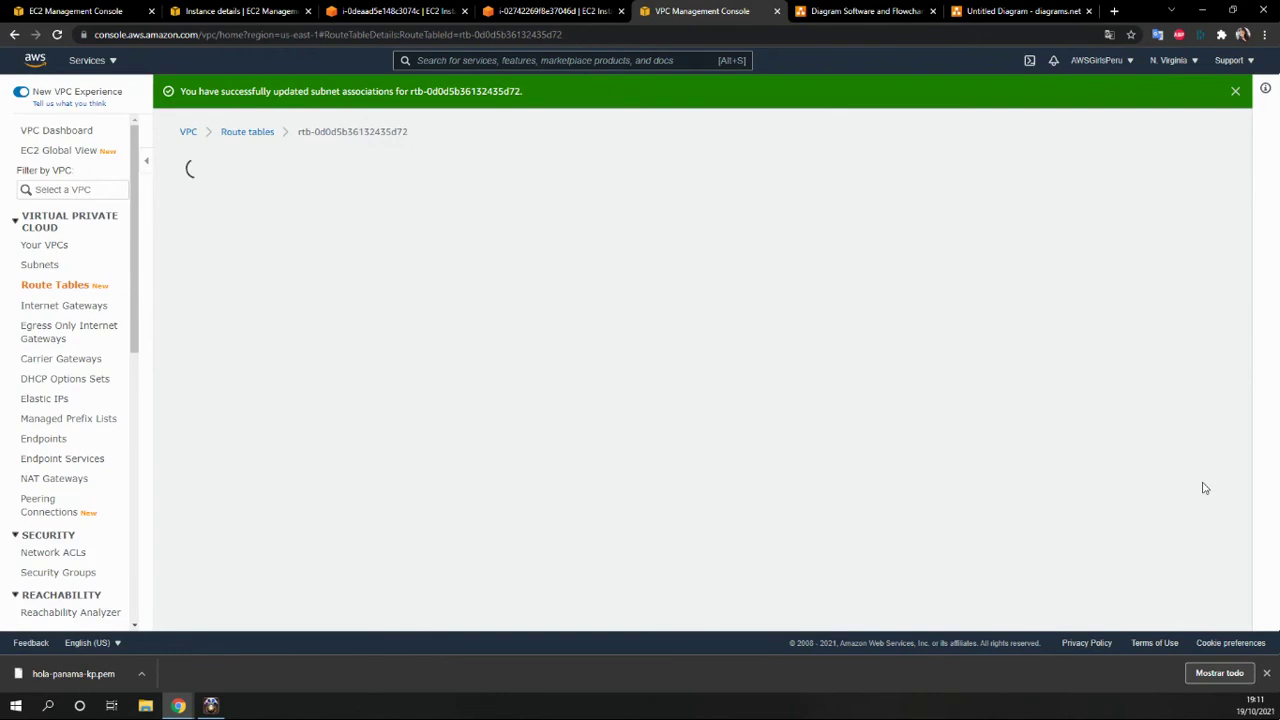
# Step: Check the ping output in the 10.2.3.155 and 10.3.3.49 sessions and compare it with the network diagram
pyautogui.click(274, 11)
pyautogui.click(108, 11)
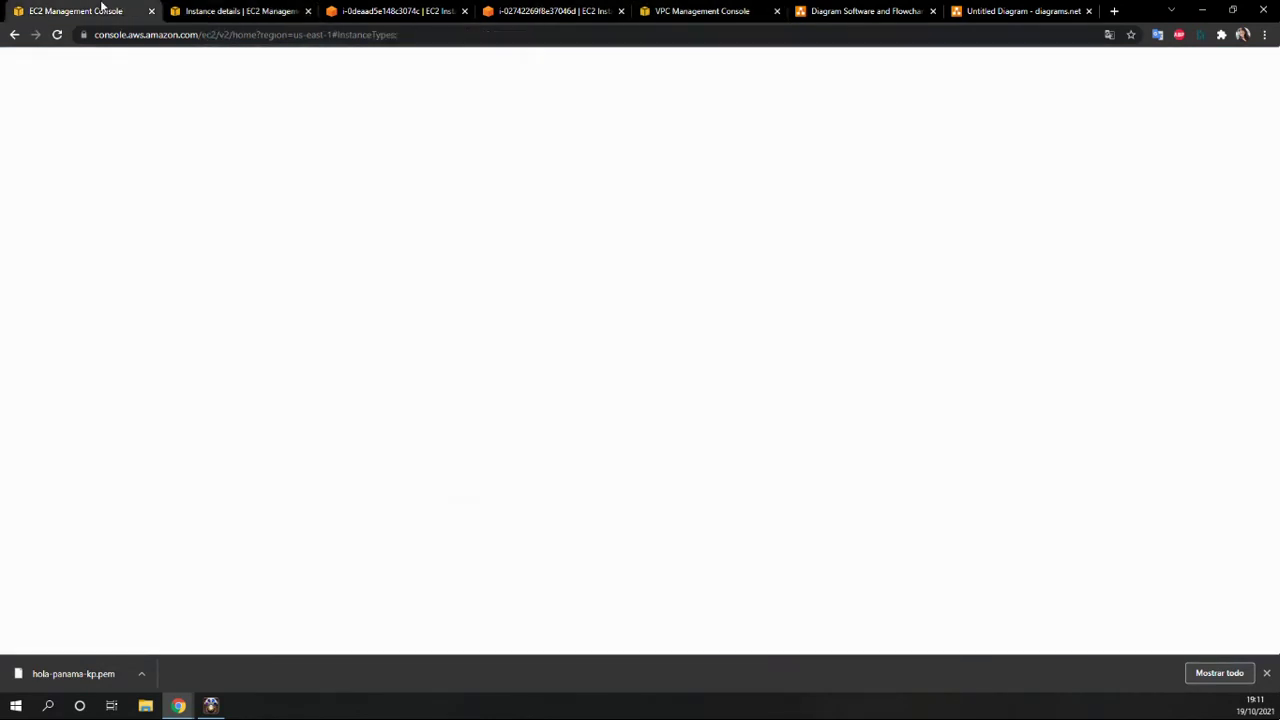
pyautogui.click(240, 11)
pyautogui.click(977, 11)
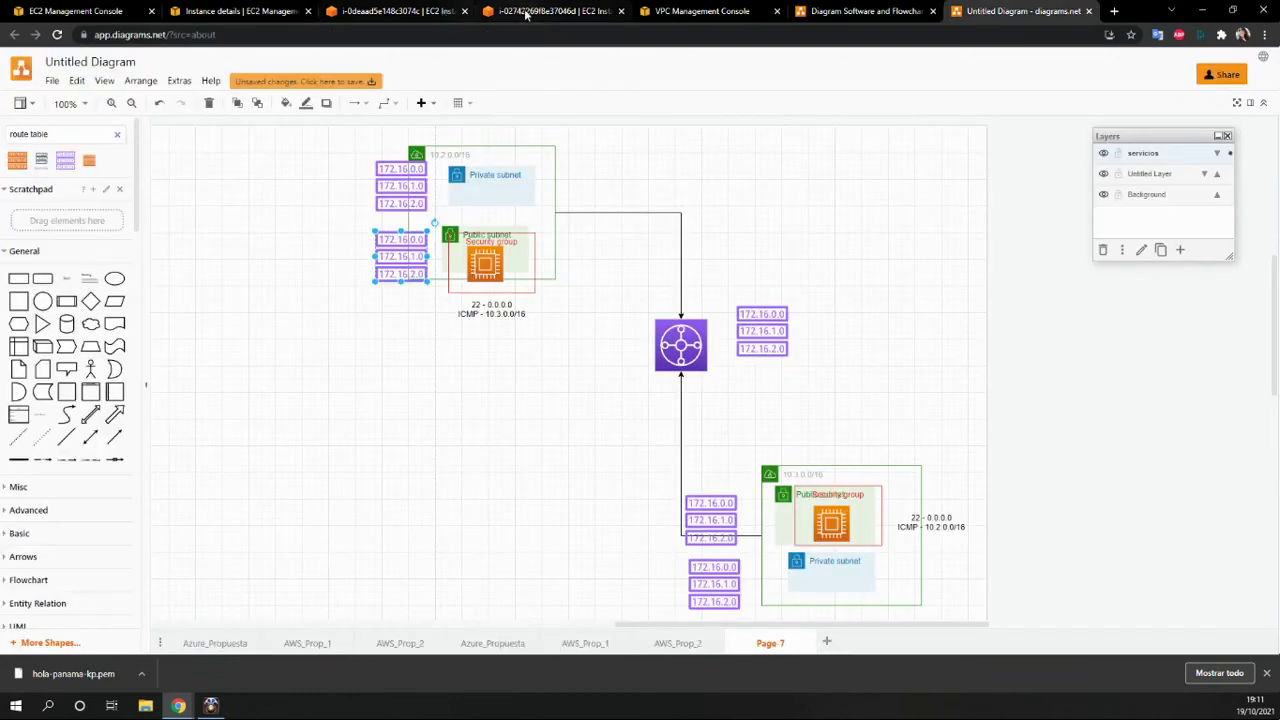
pyautogui.click(395, 11)
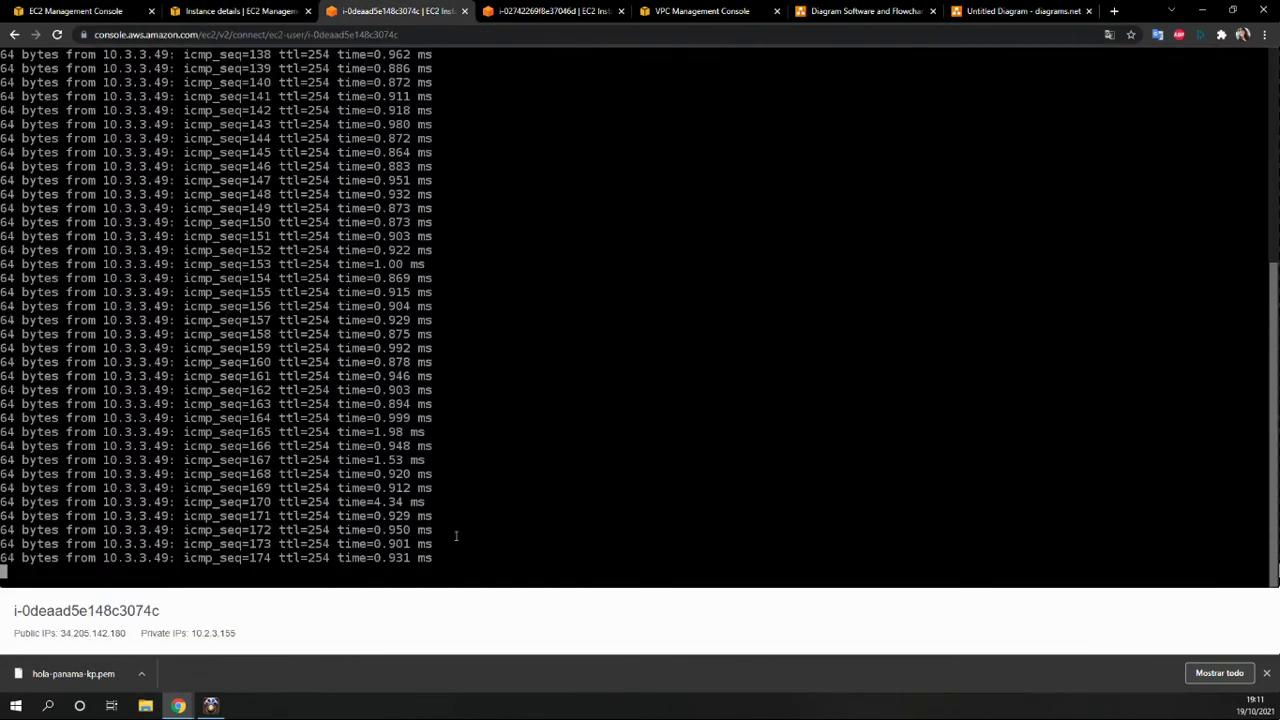
pyautogui.scroll(8, 474, 113)
pyautogui.scroll(-4, 471, 109)
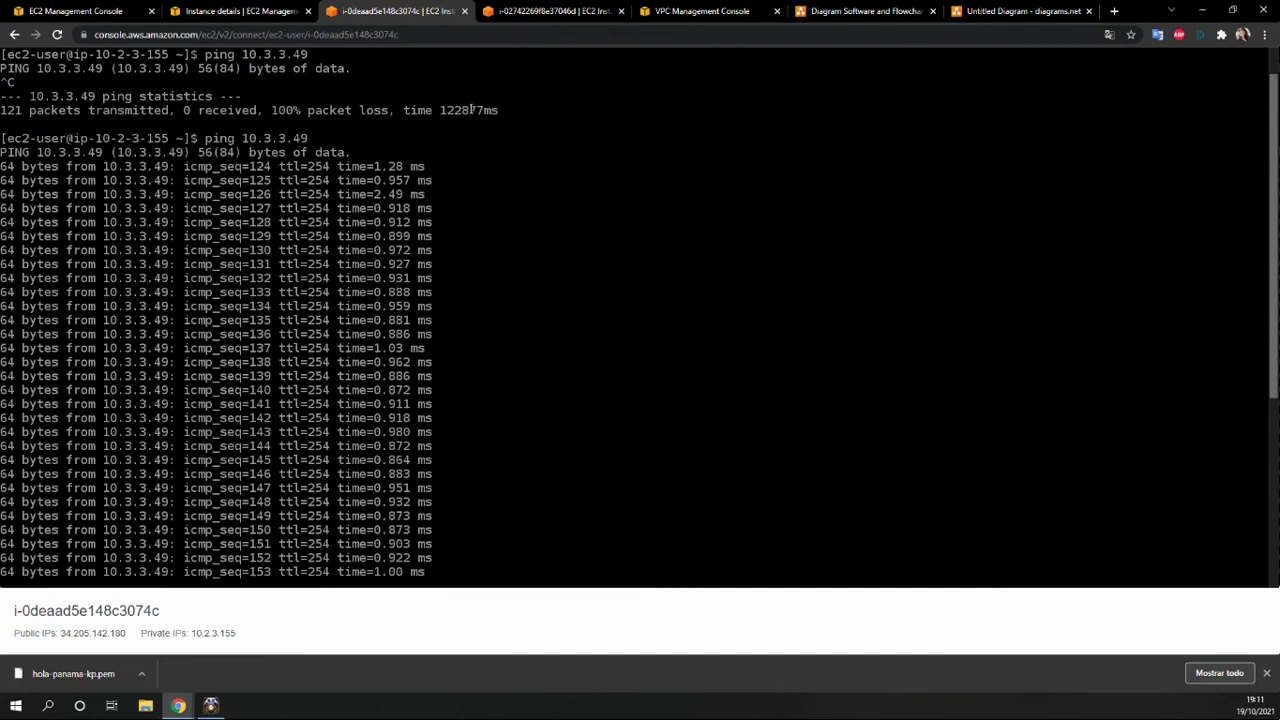
pyautogui.scroll(-3, 461, 109)
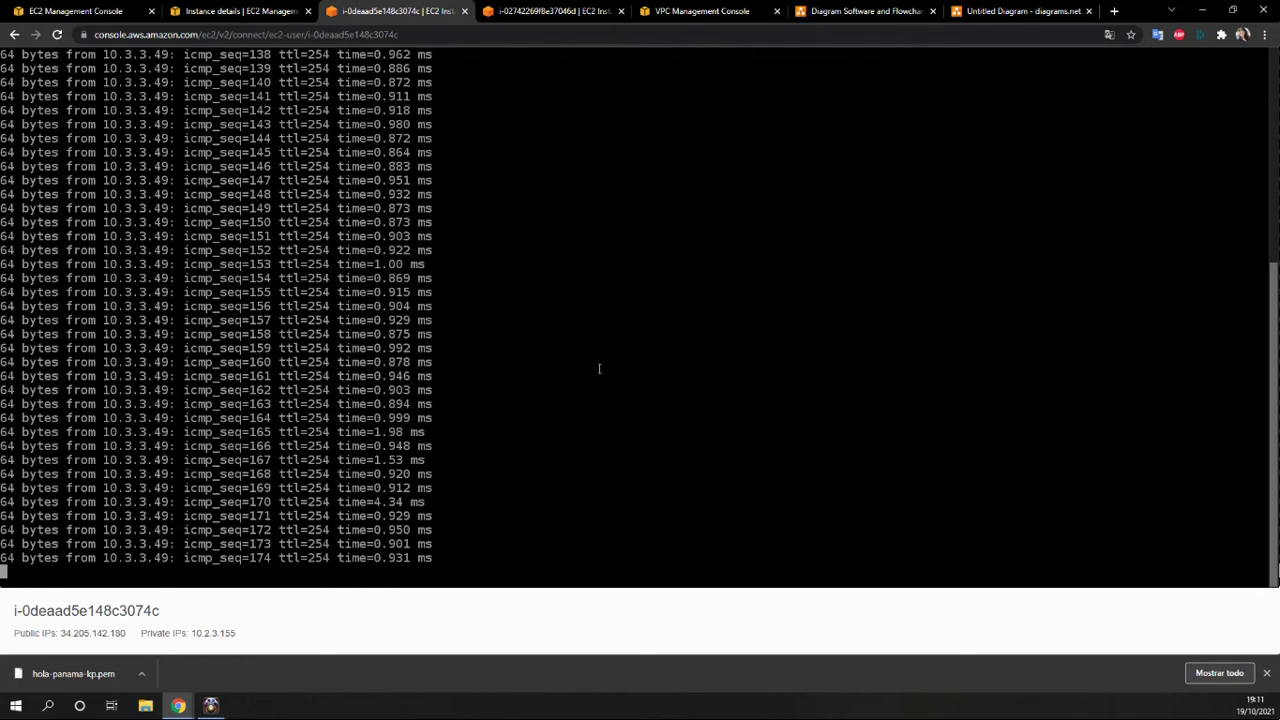
pyautogui.click(263, 12)
pyautogui.click(562, 10)
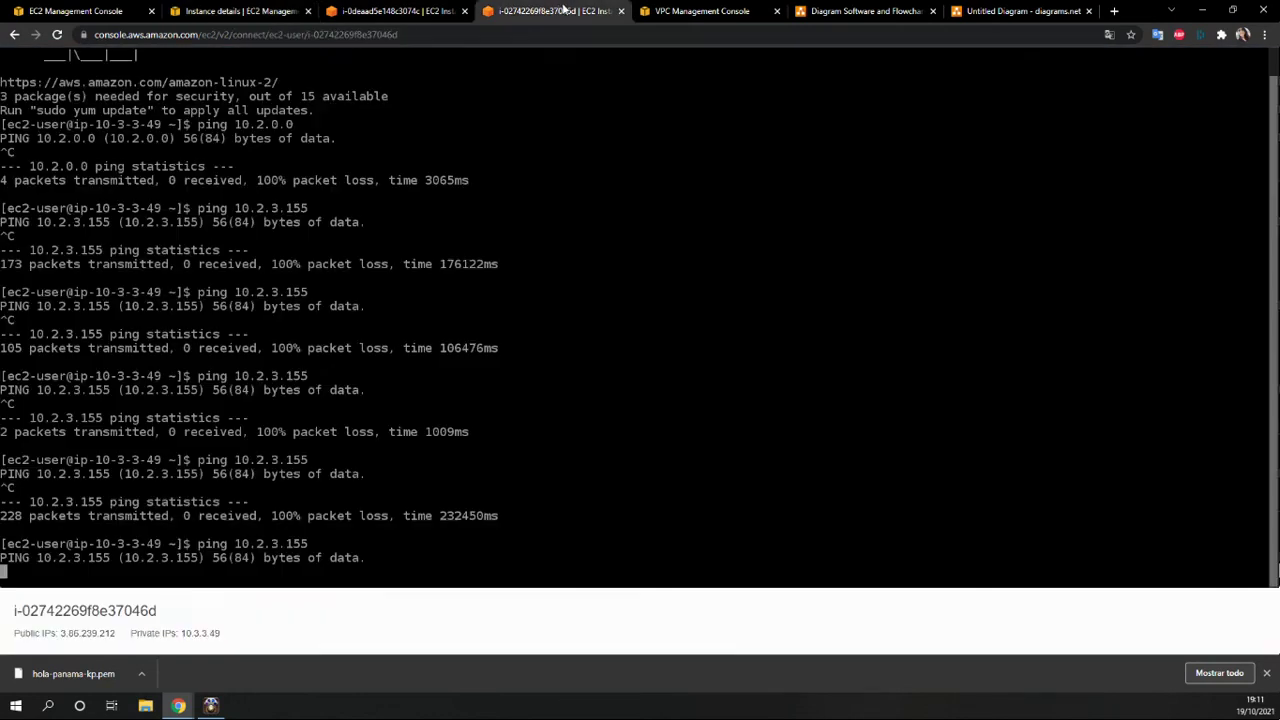
pyautogui.click(985, 18)
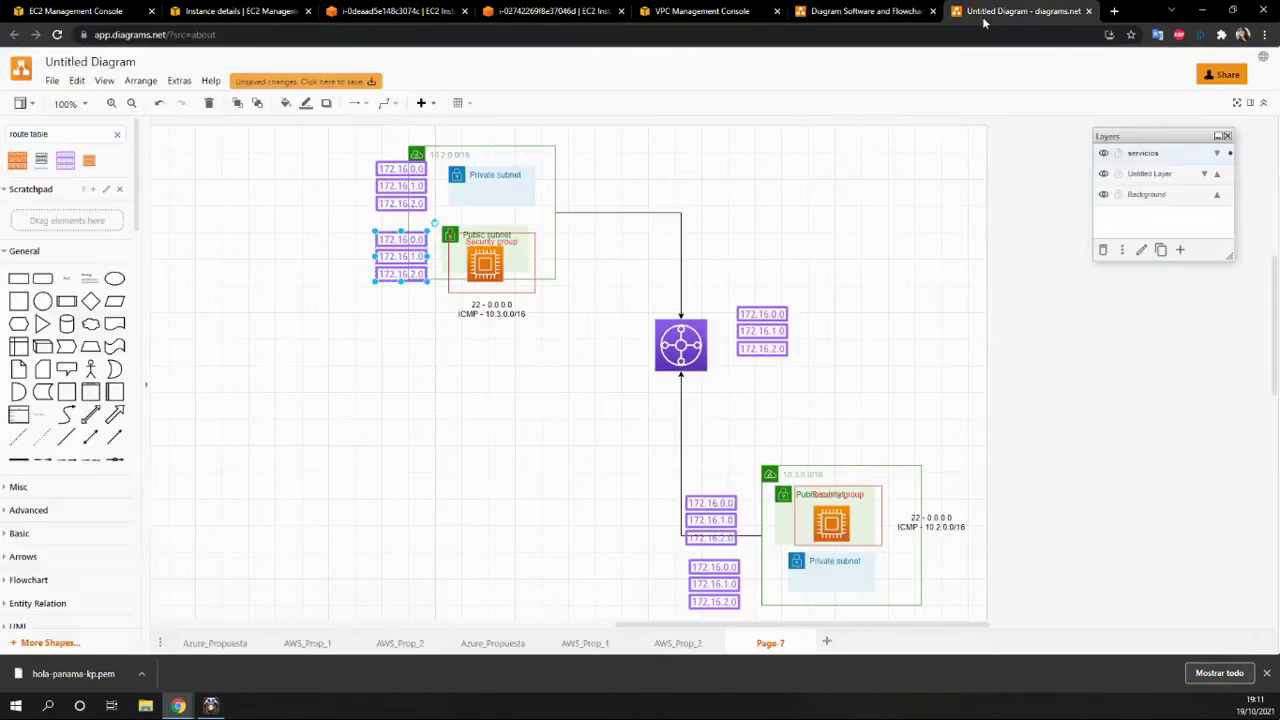
pyautogui.click(868, 12)
# Step: Review the prood main route table's routes, edge associations, route propagation and explicit subnet associations
pyautogui.click(705, 11)
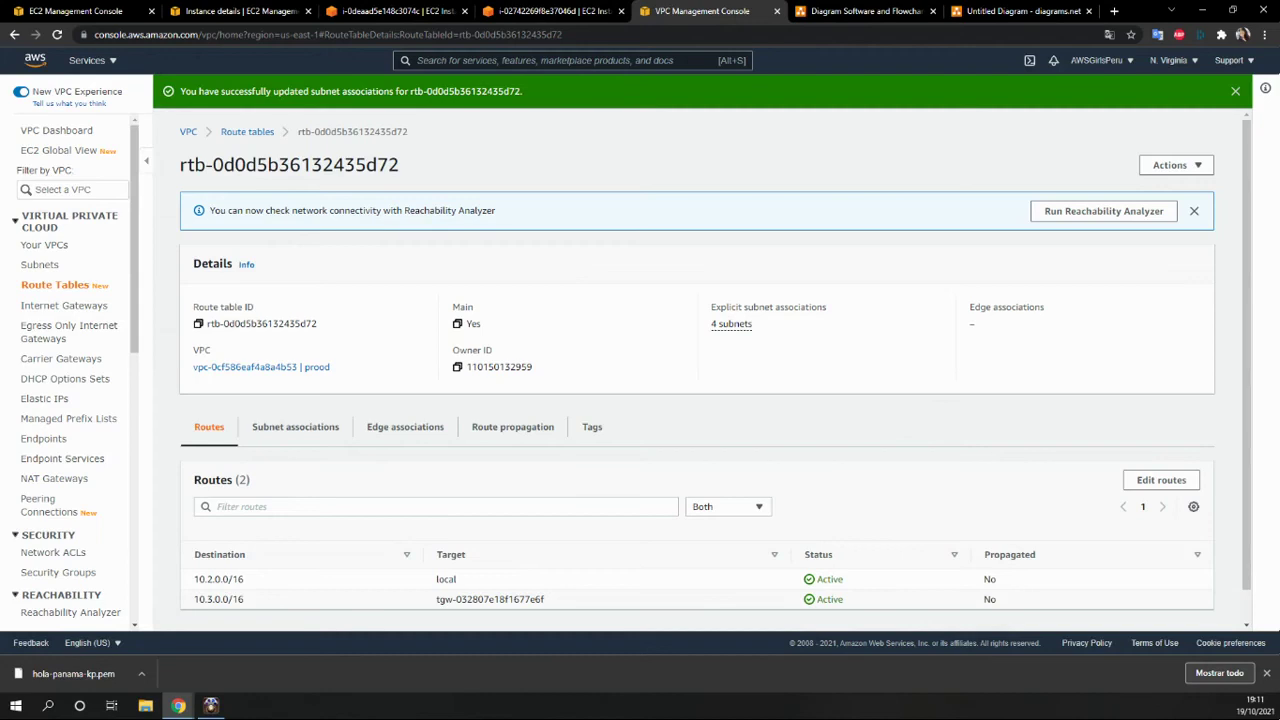
pyautogui.scroll(-1, 203, 534)
pyautogui.scroll(-5, 94, 543)
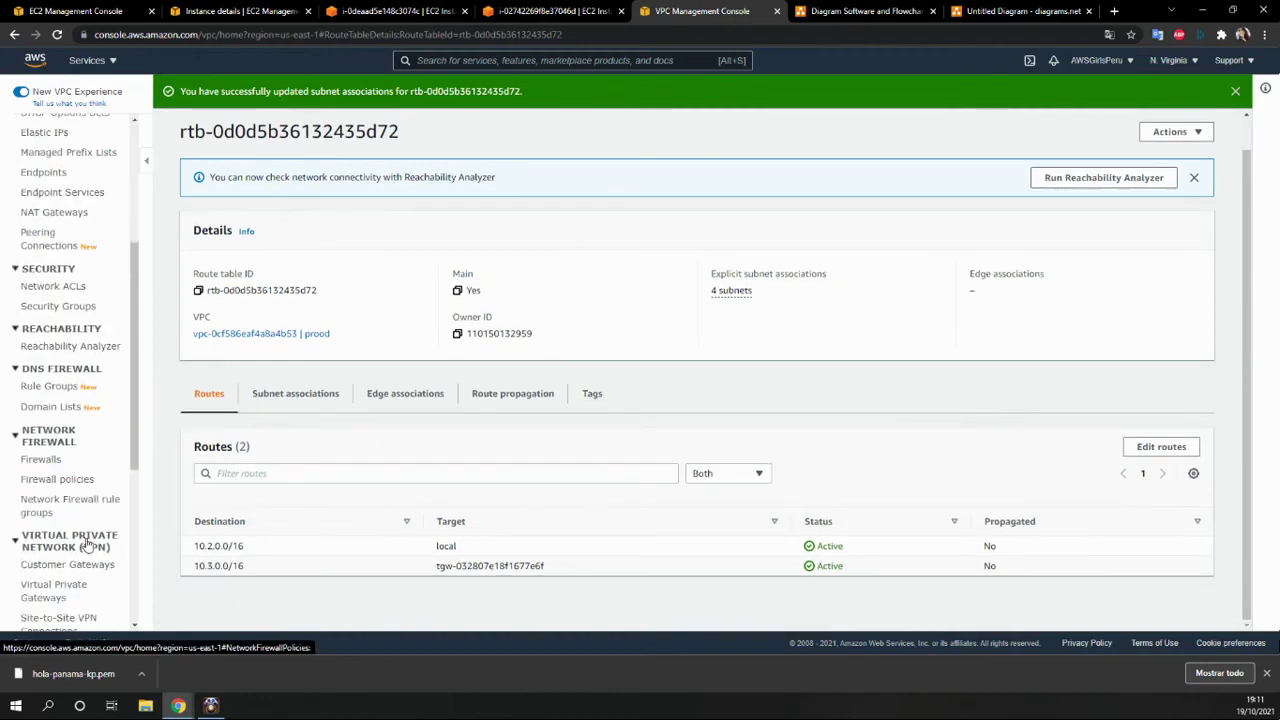
pyautogui.scroll(-2, 88, 545)
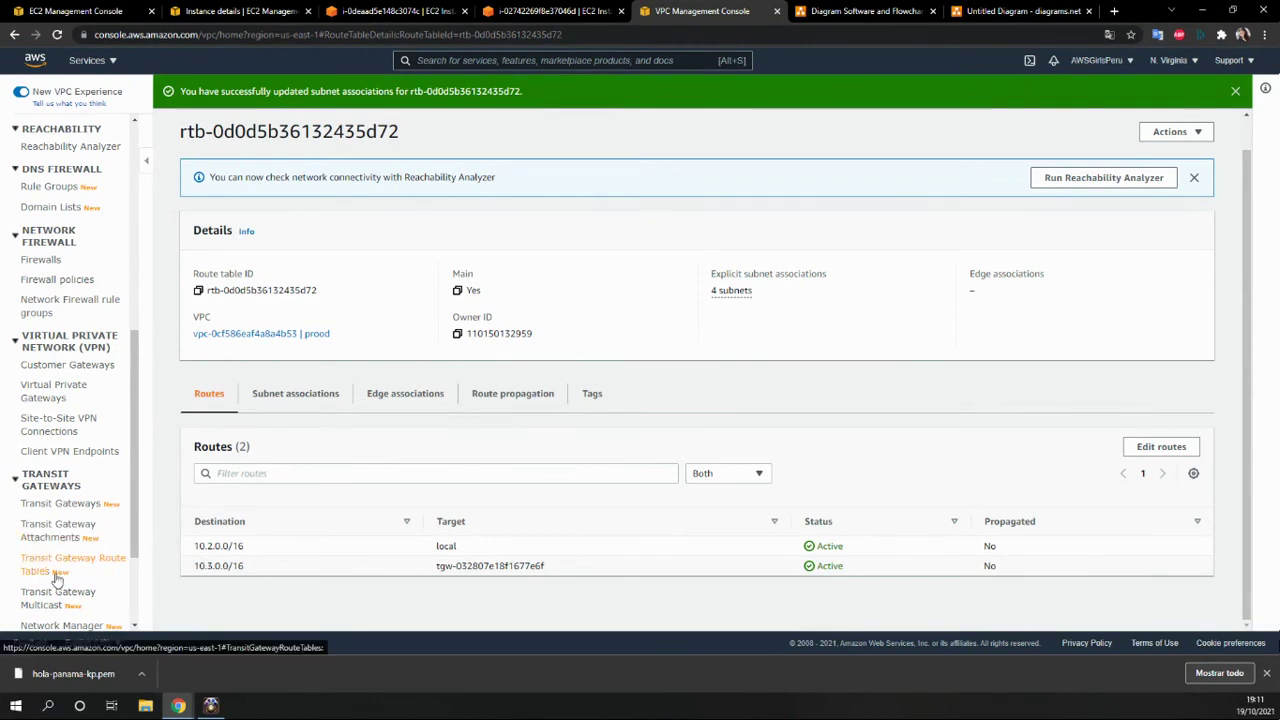
pyautogui.scroll(-1, 95, 545)
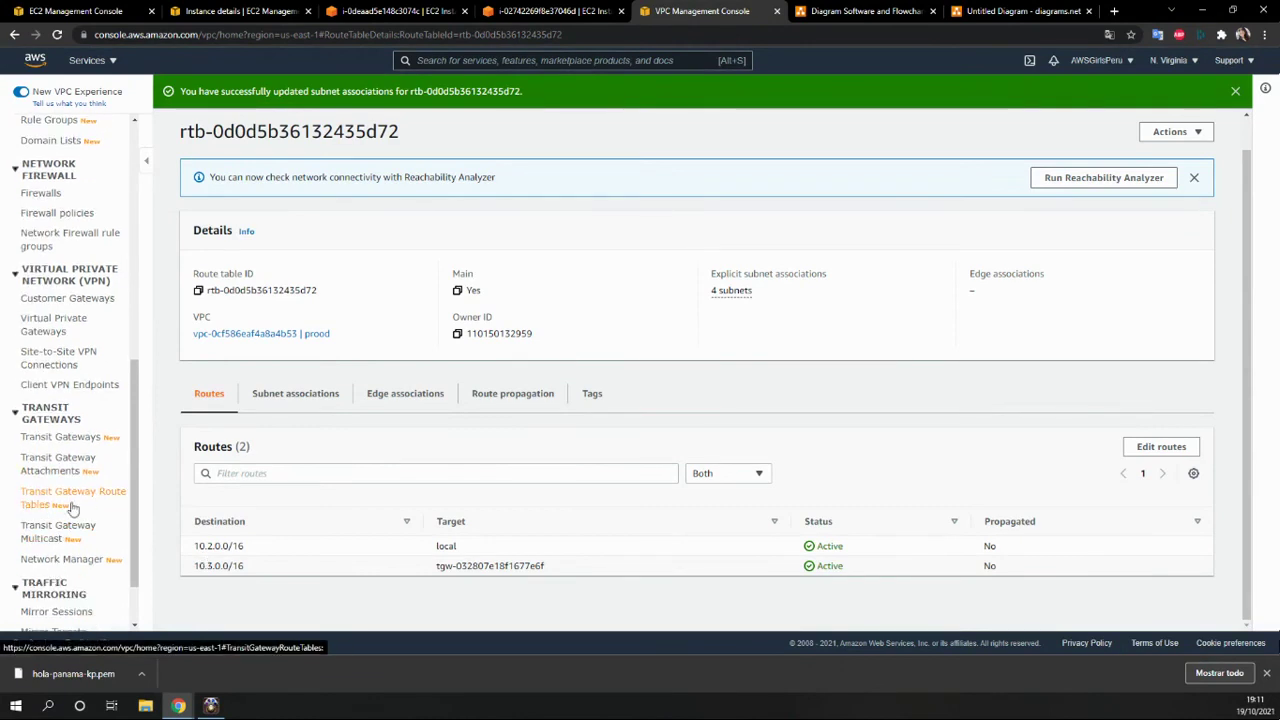
pyautogui.click(405, 395)
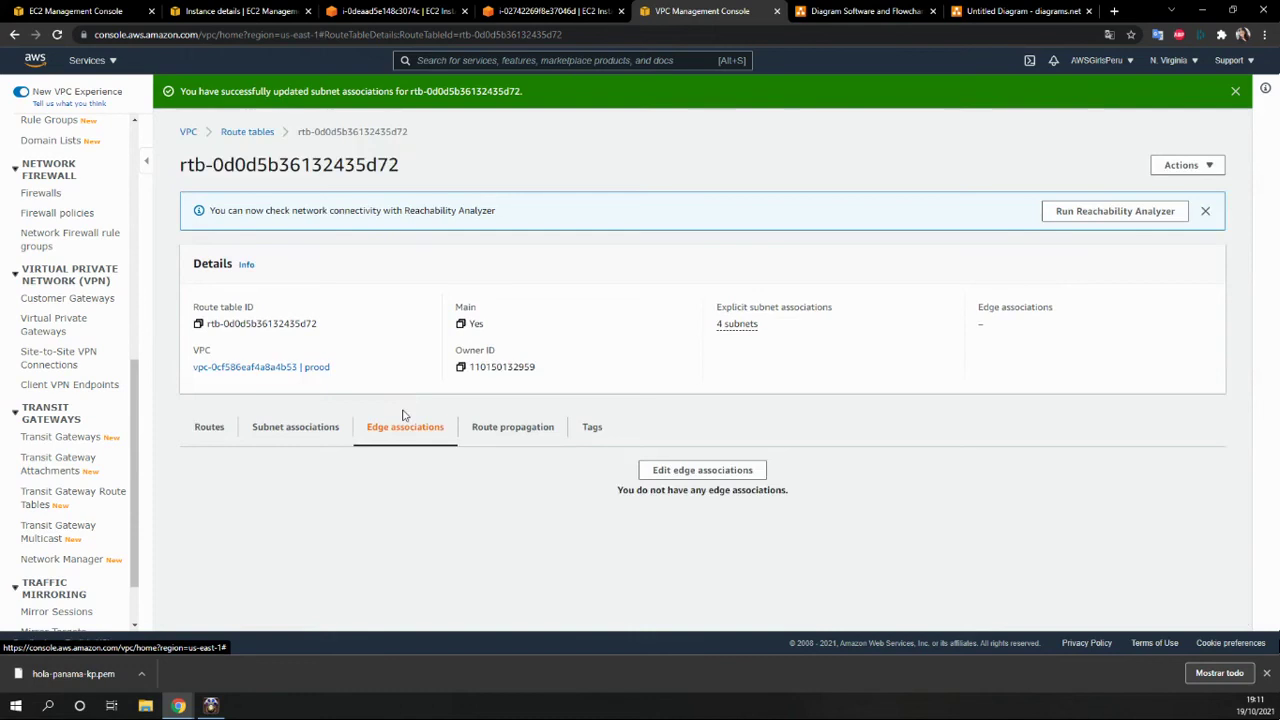
pyautogui.click(503, 432)
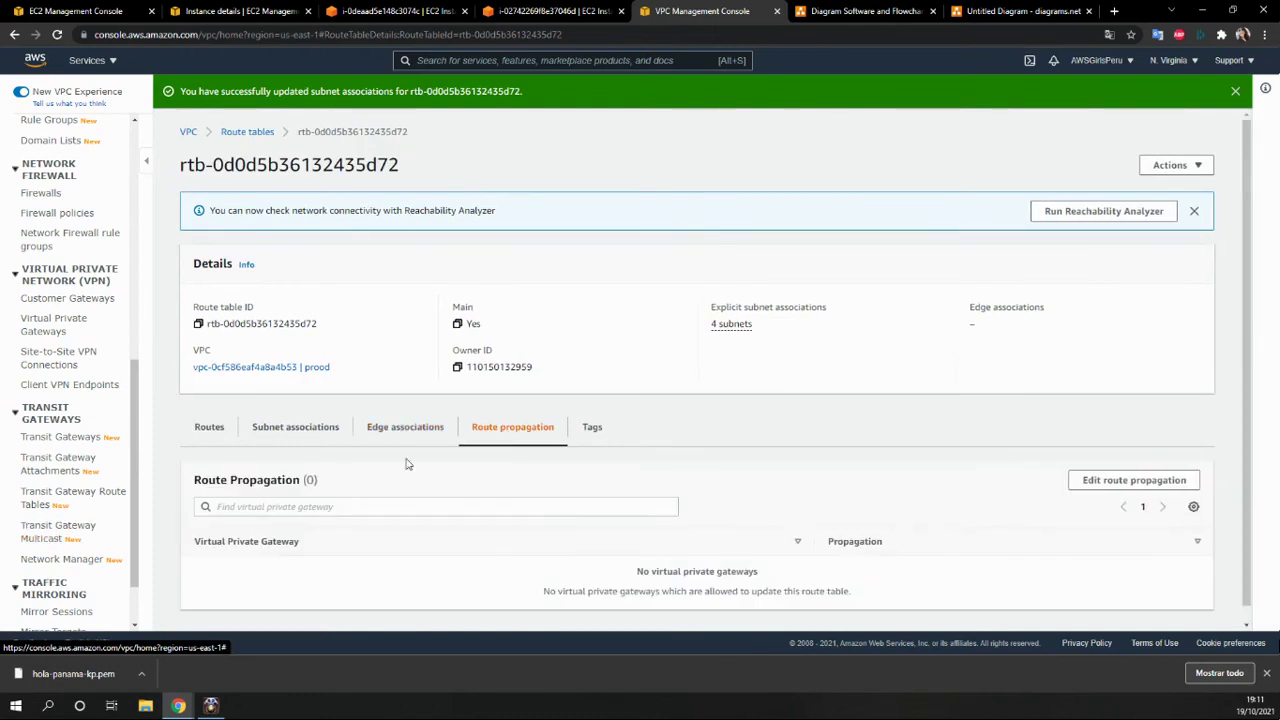
pyautogui.click(297, 428)
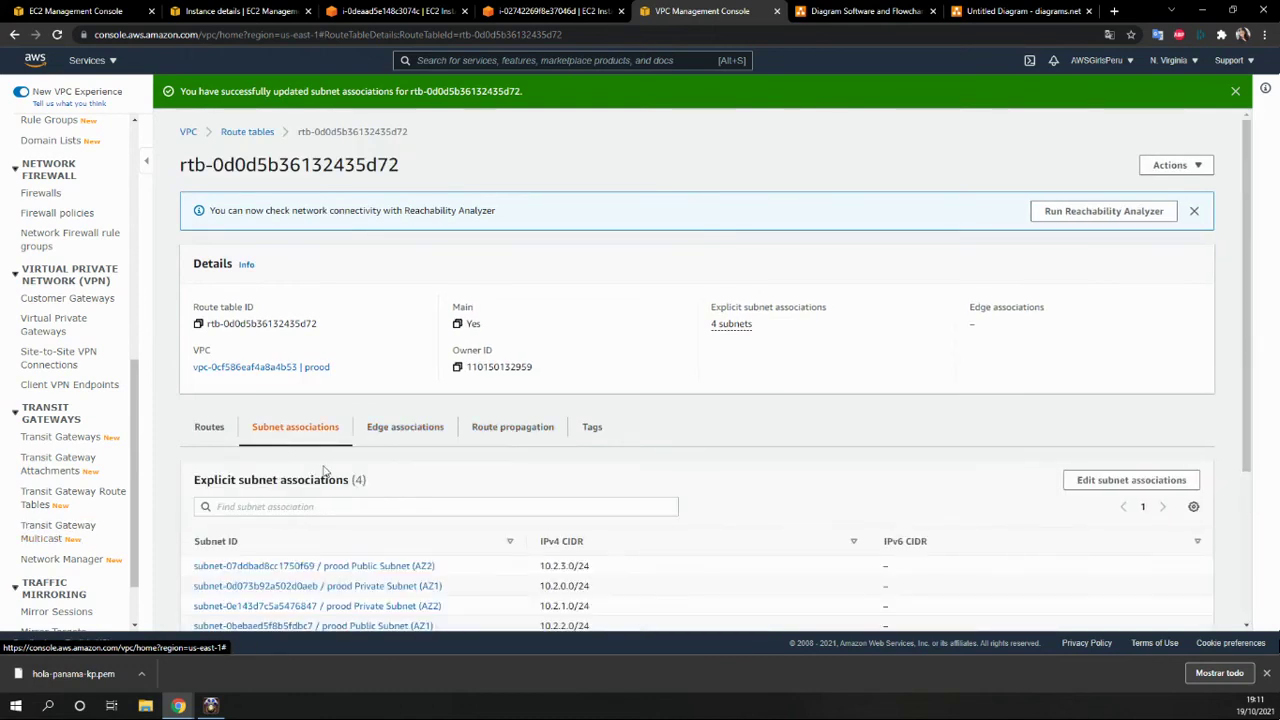
pyautogui.scroll(-1, 322, 487)
pyautogui.scroll(-1, 322, 487)
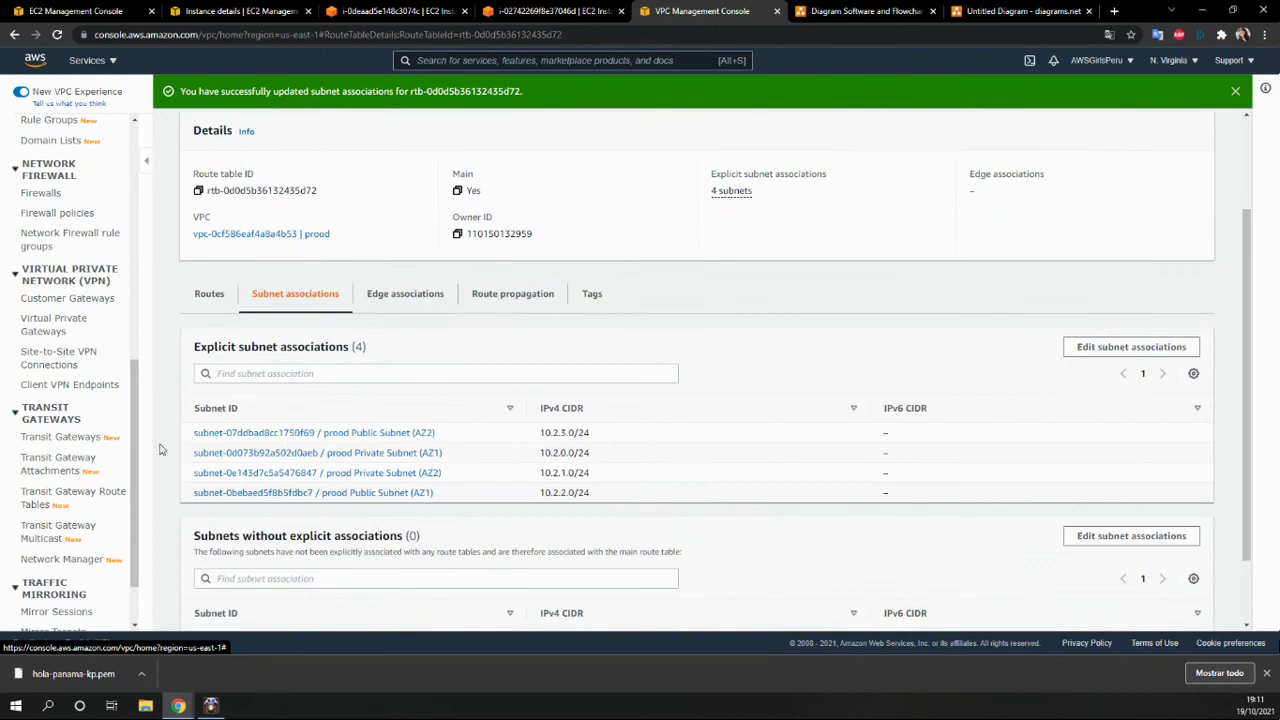
pyautogui.scroll(-1, 35, 518)
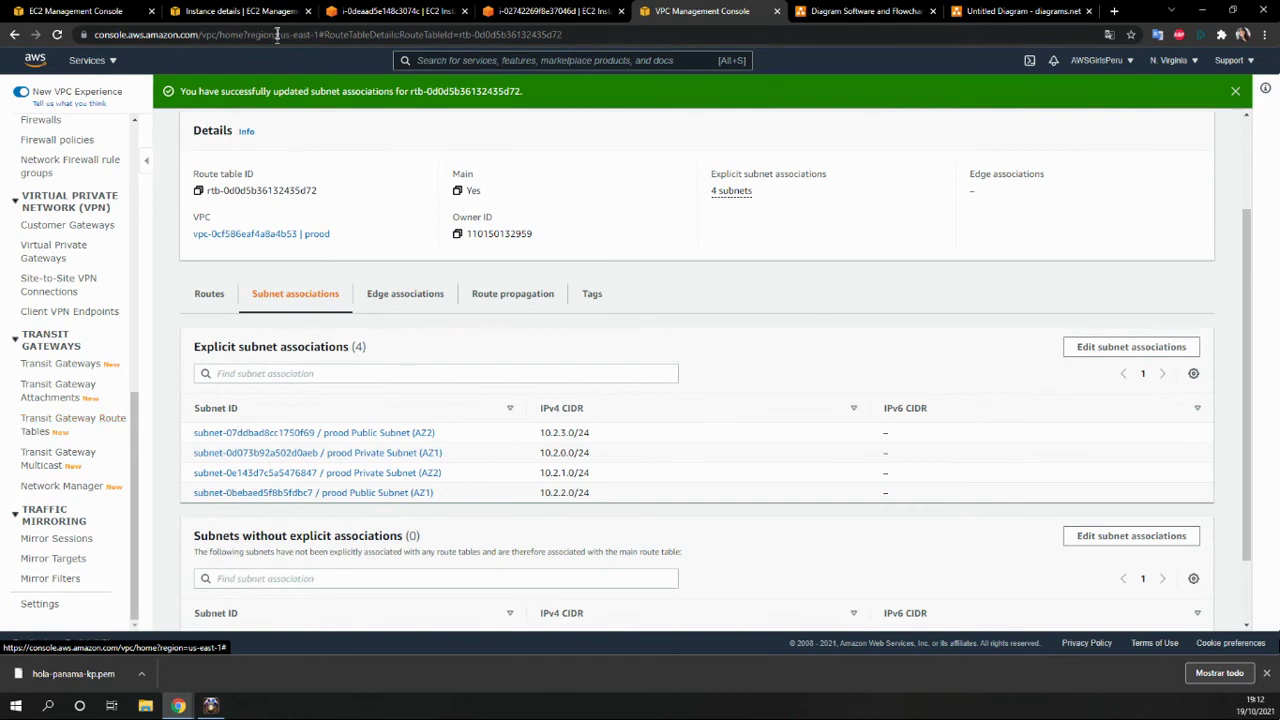
# Step: Try to reconnect the terminal sessions of the 10.2.3.155 and 10.3.3.49 instances, and close both sessions
pyautogui.click(372, 14)
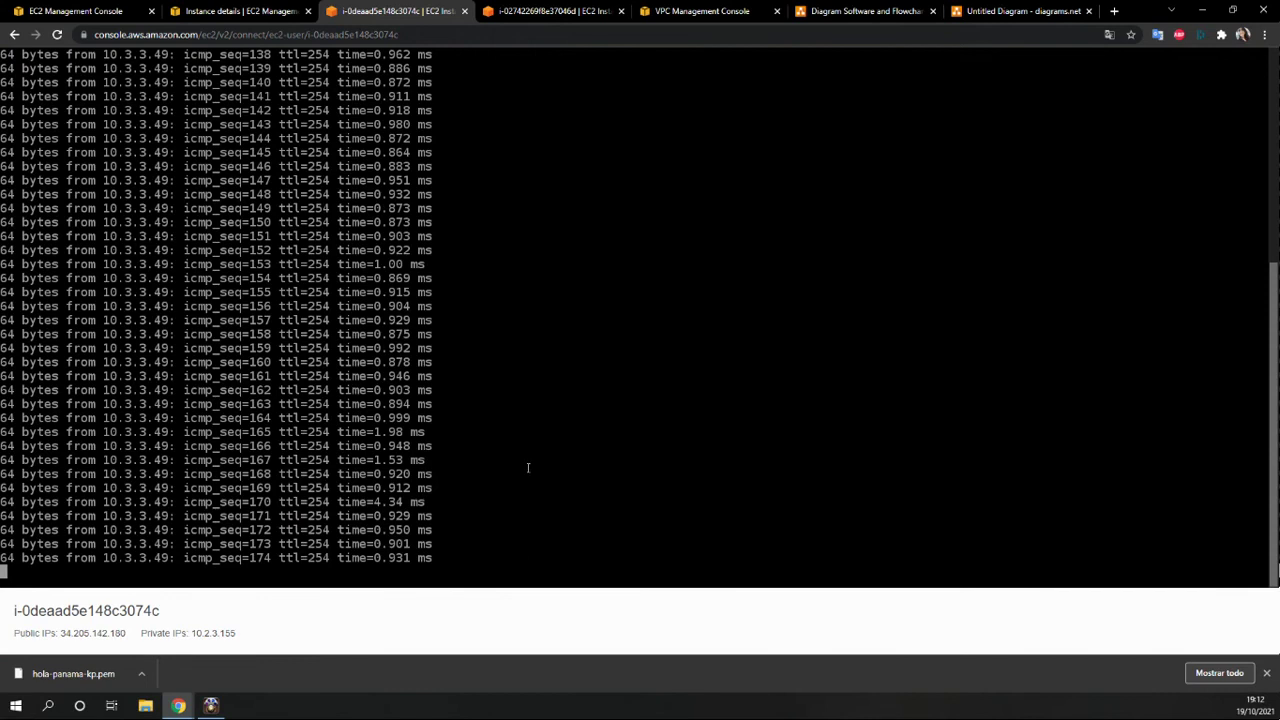
pyautogui.click(560, 12)
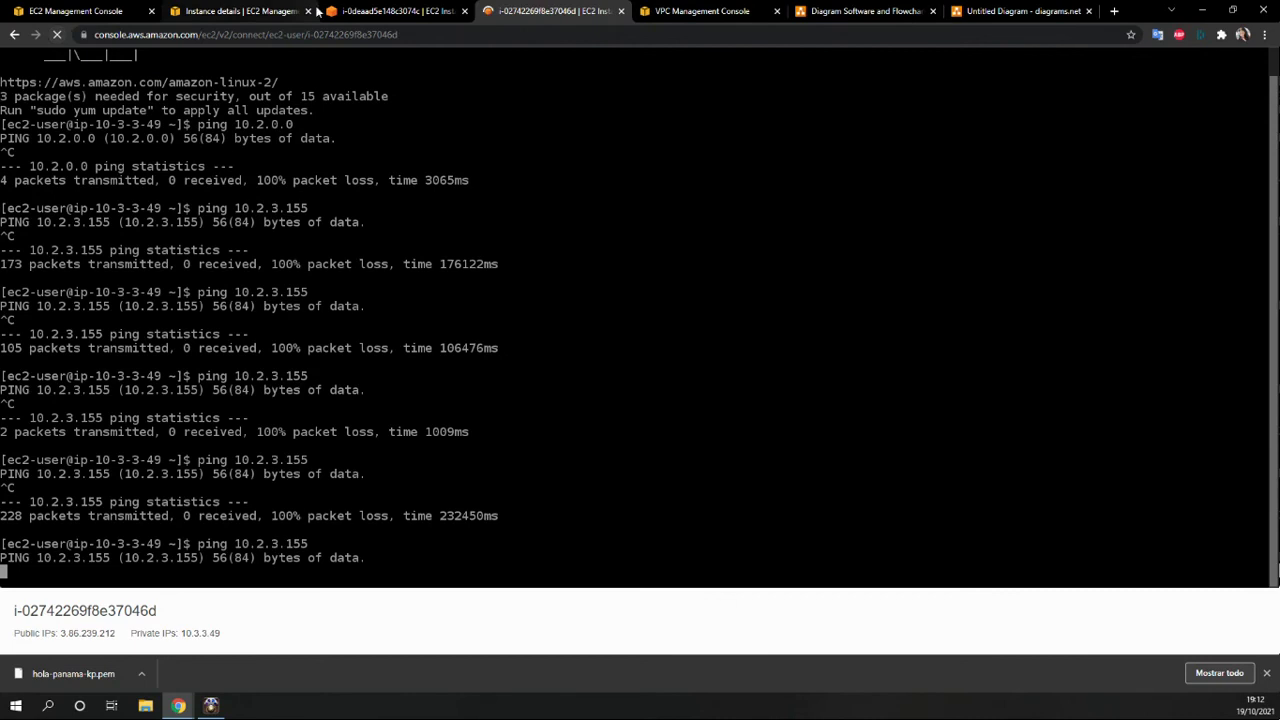
pyautogui.hotkey('ctrl', 'shift', 'Tab')
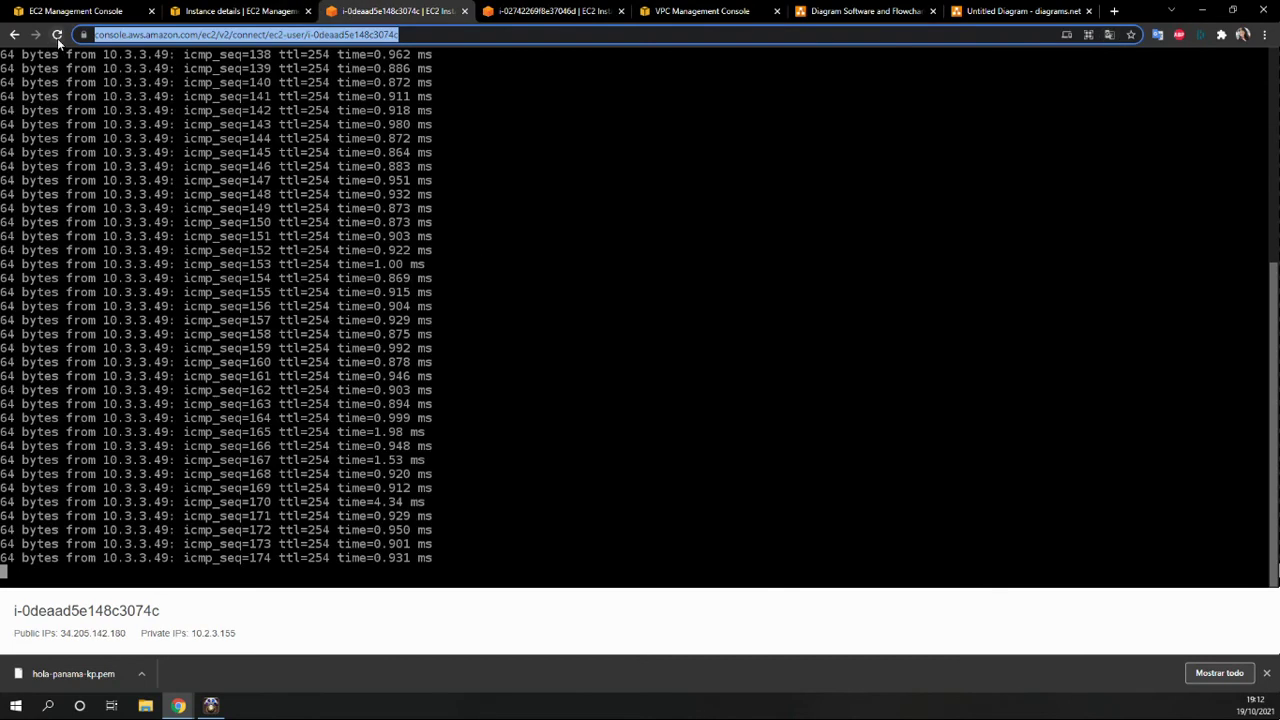
pyautogui.click(57, 35)
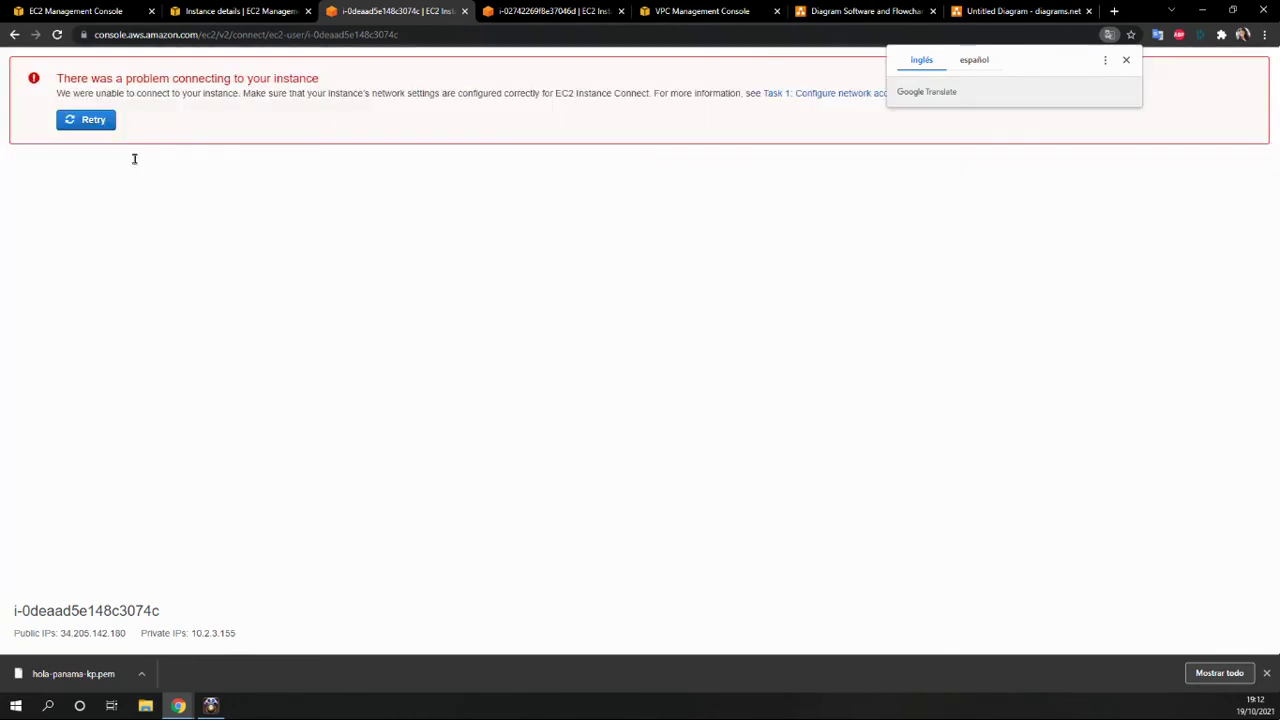
pyautogui.click(88, 124)
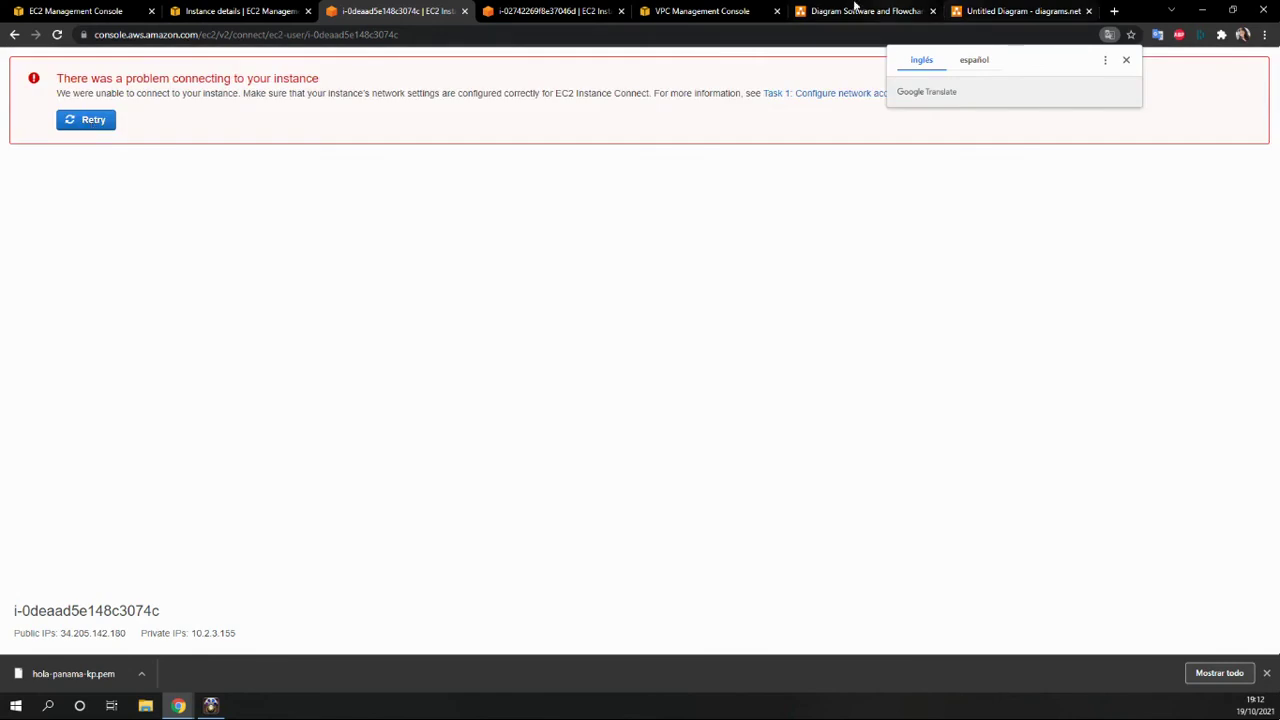
pyautogui.click(464, 12)
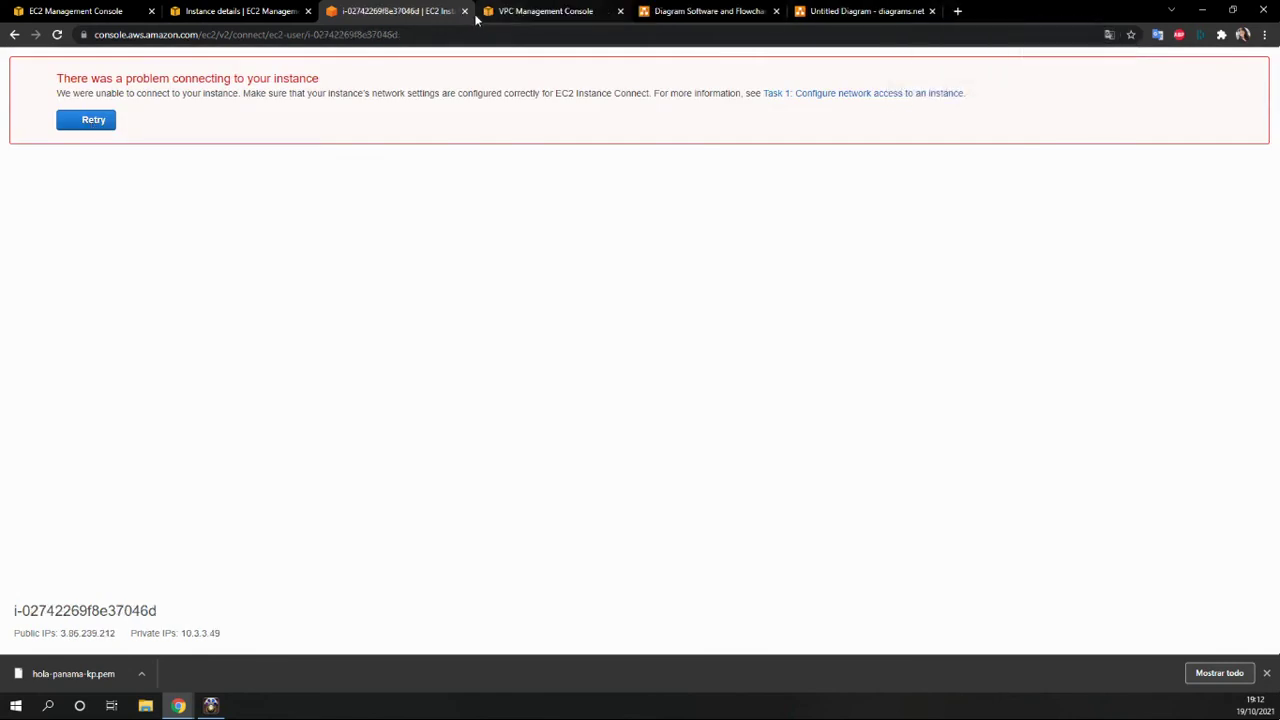
pyautogui.click(464, 12)
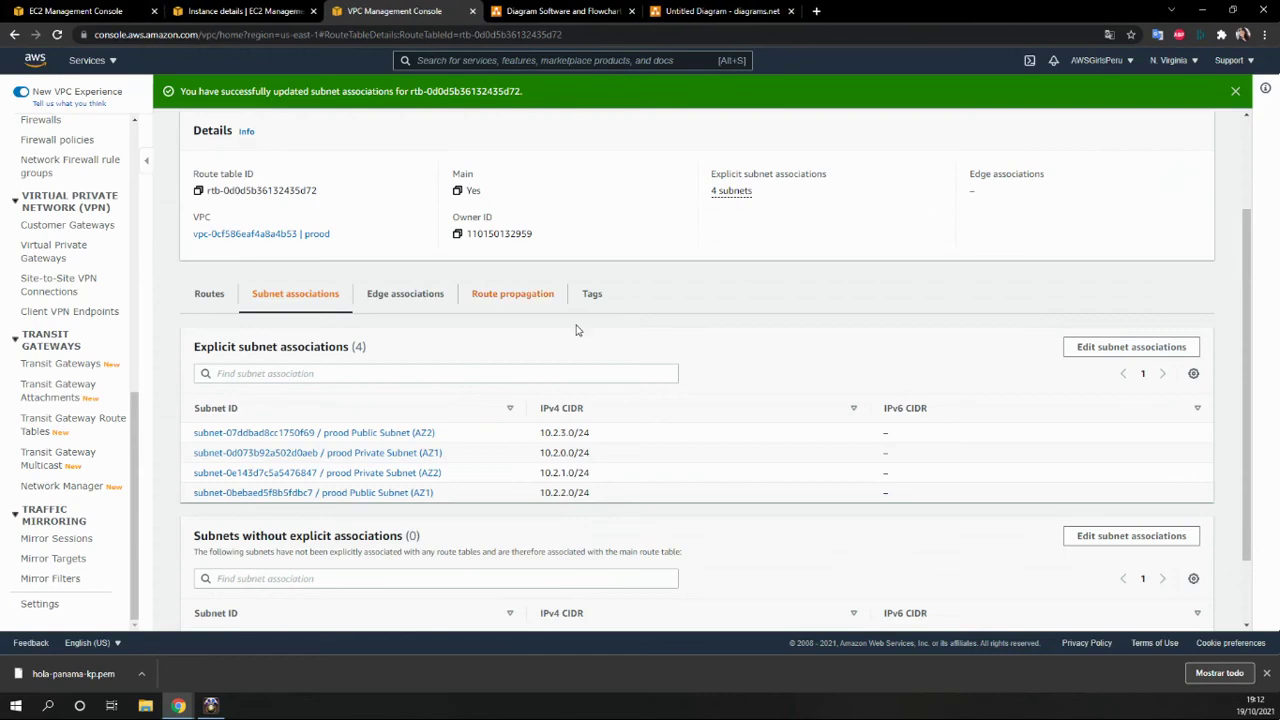
# Step: Review the details and explicit subnet associations of route table rtb-0d0d5b36132435d72, and return to the route tables list
pyautogui.scroll(2, 860, 250)
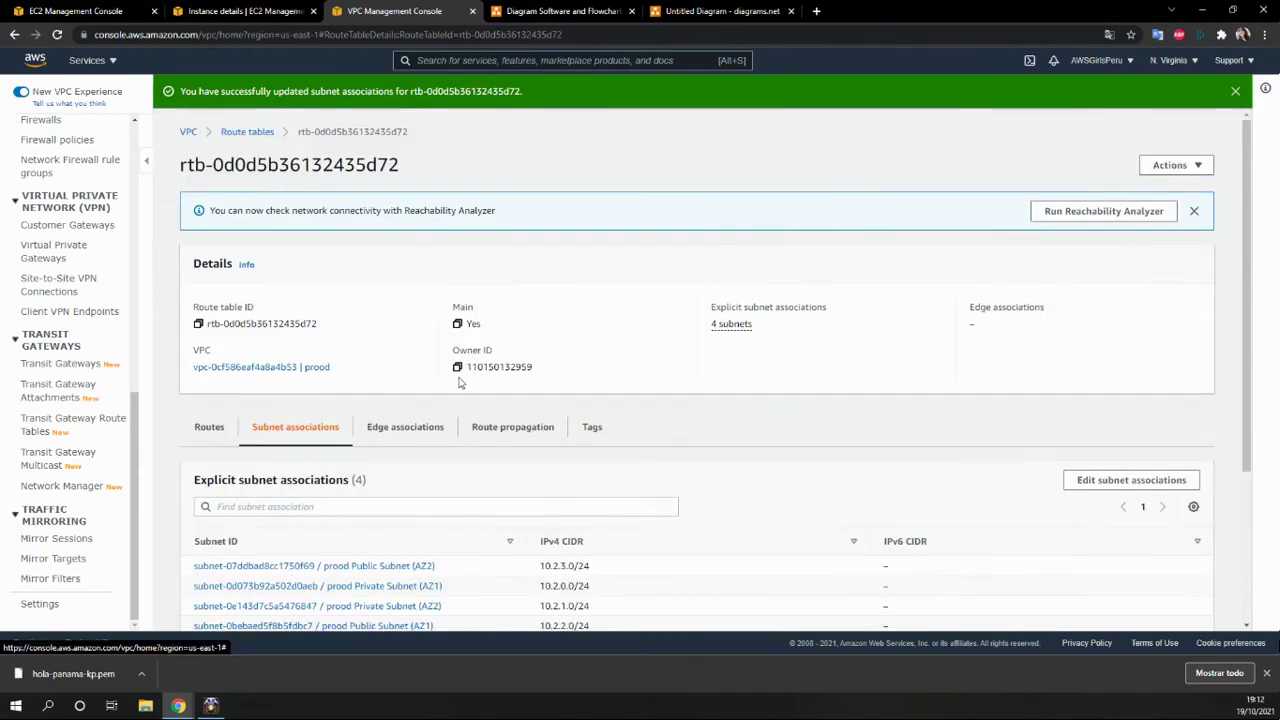
pyautogui.scroll(-3, 460, 383)
pyautogui.scroll(3, 460, 383)
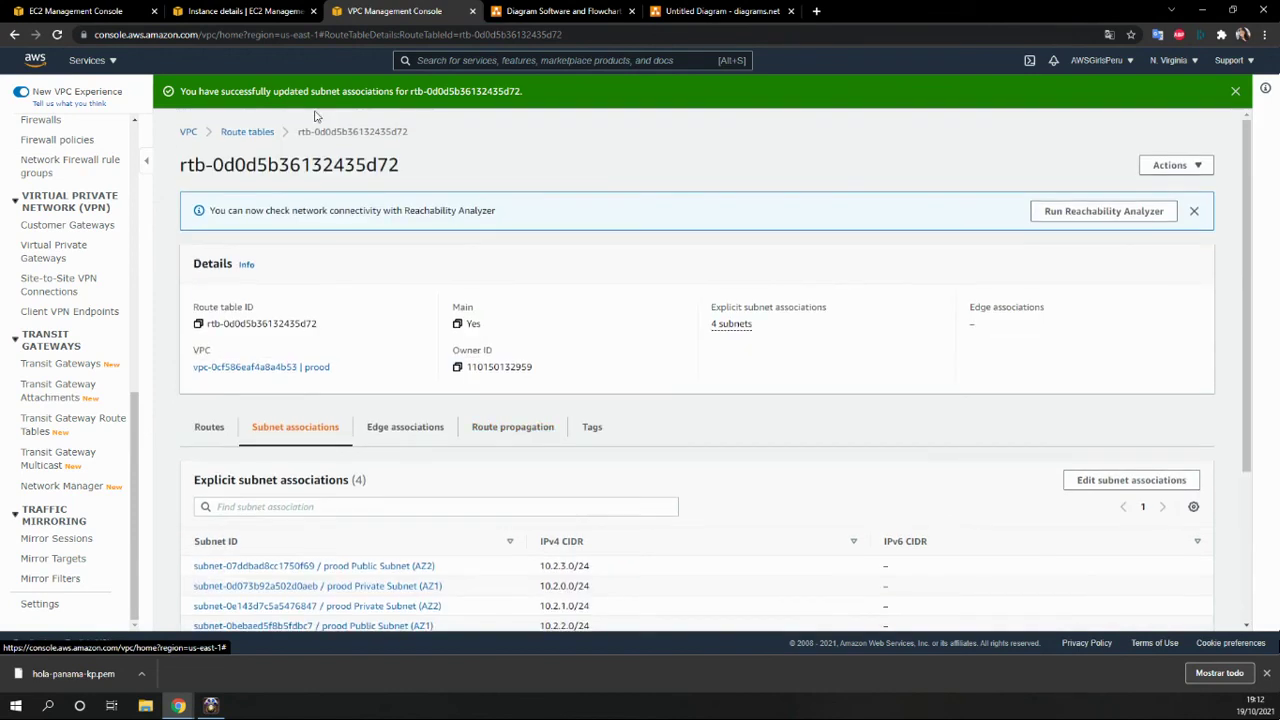
pyautogui.click(244, 132)
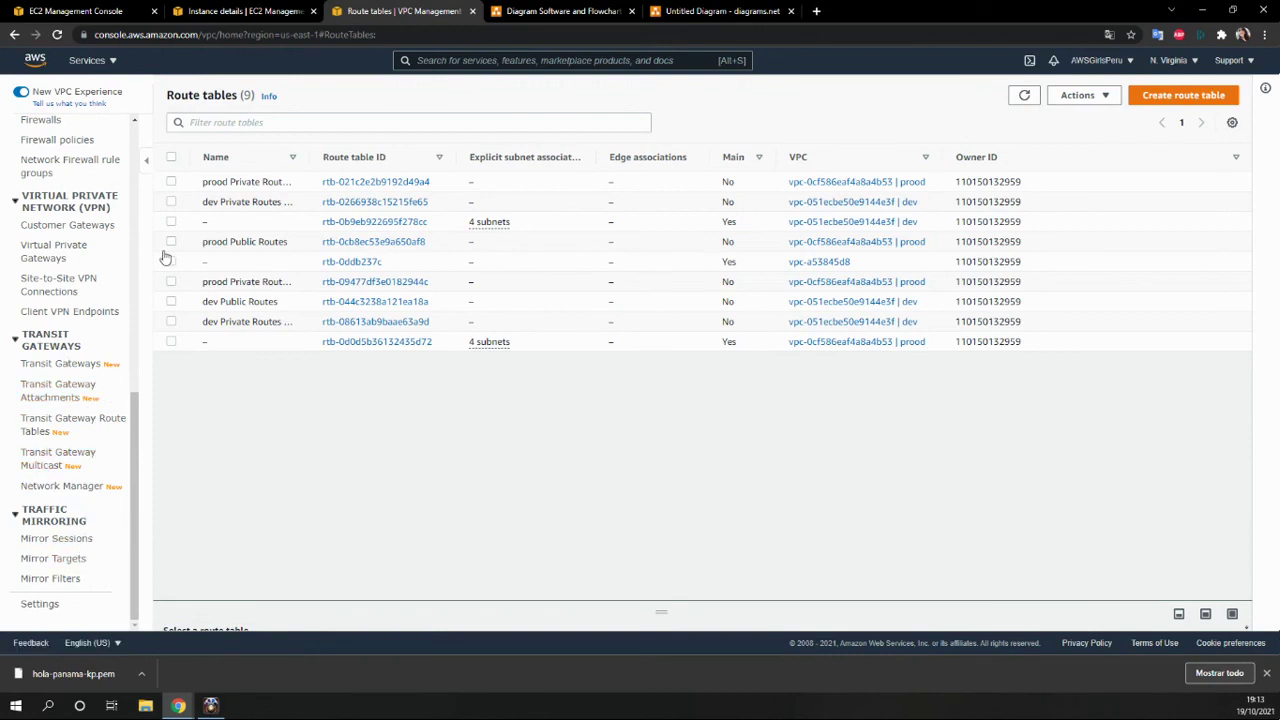
# Step: Start an EC2 Instance Connect session to the 10.2.3.155 instance as ec2-user, and close the route tables page
pyautogui.click(232, 12)
pyautogui.scroll(2, 343, 234)
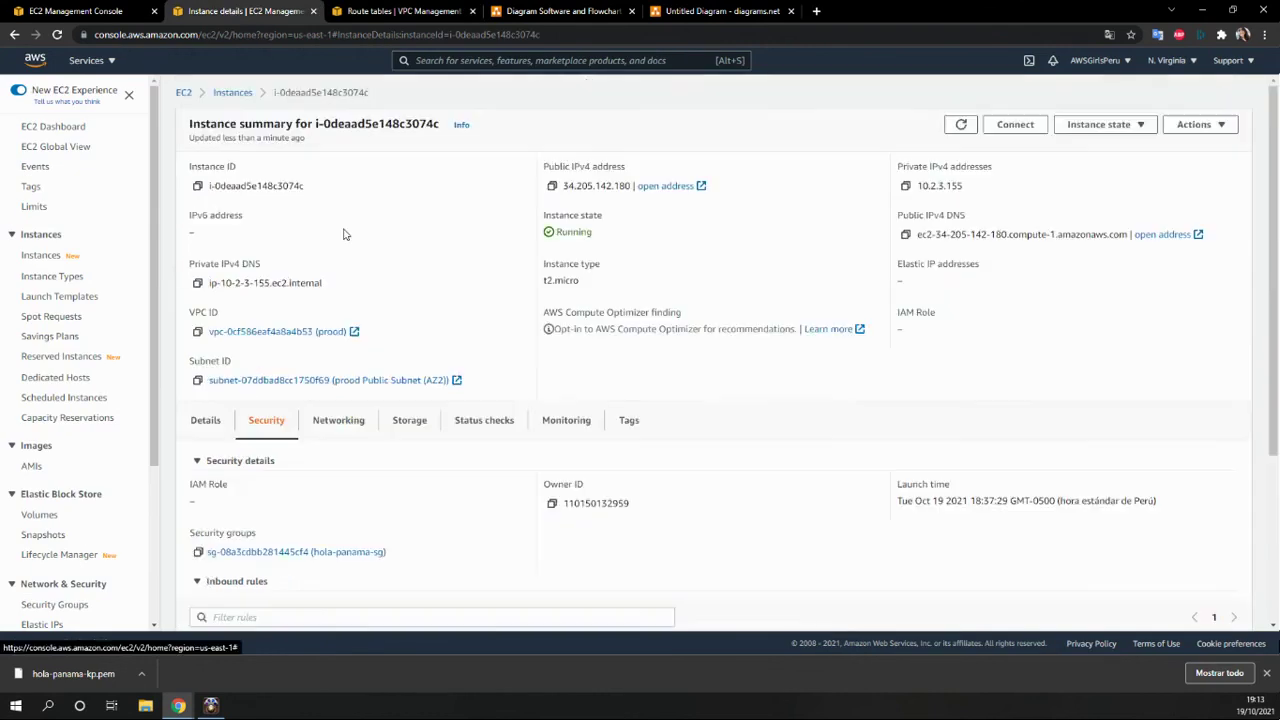
pyautogui.click(1010, 127)
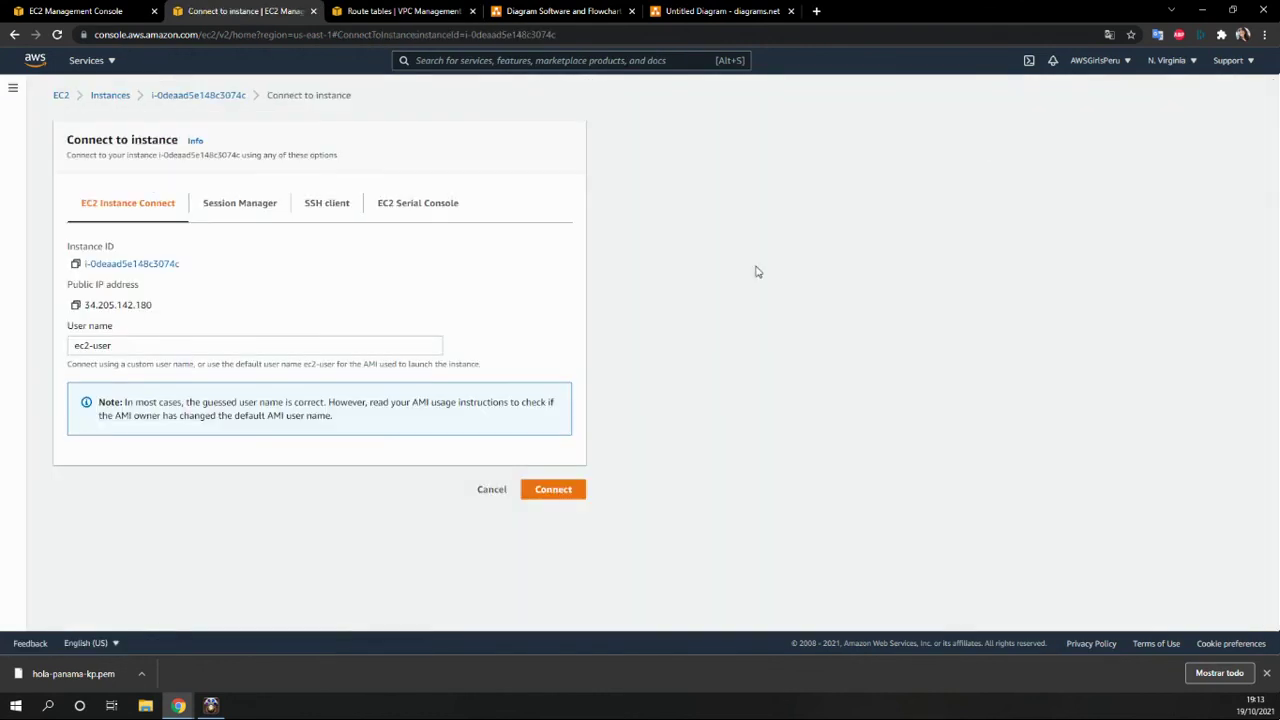
pyautogui.click(537, 492)
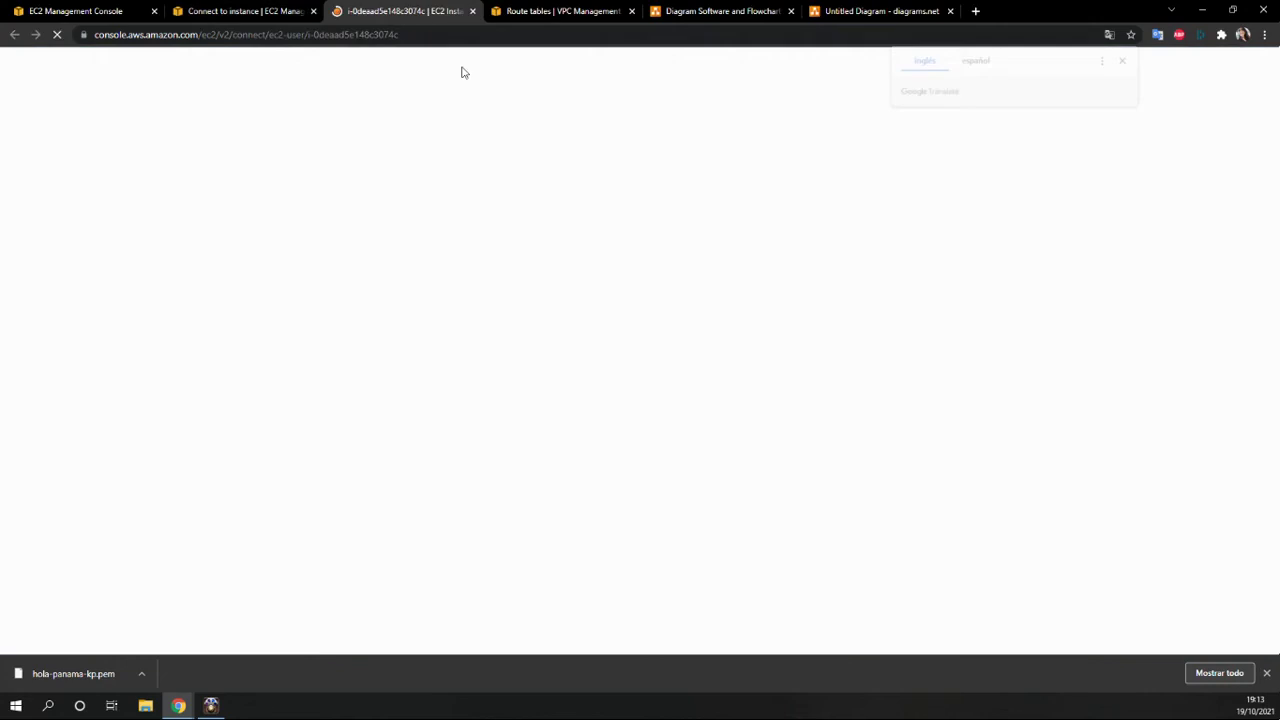
pyautogui.click(634, 14)
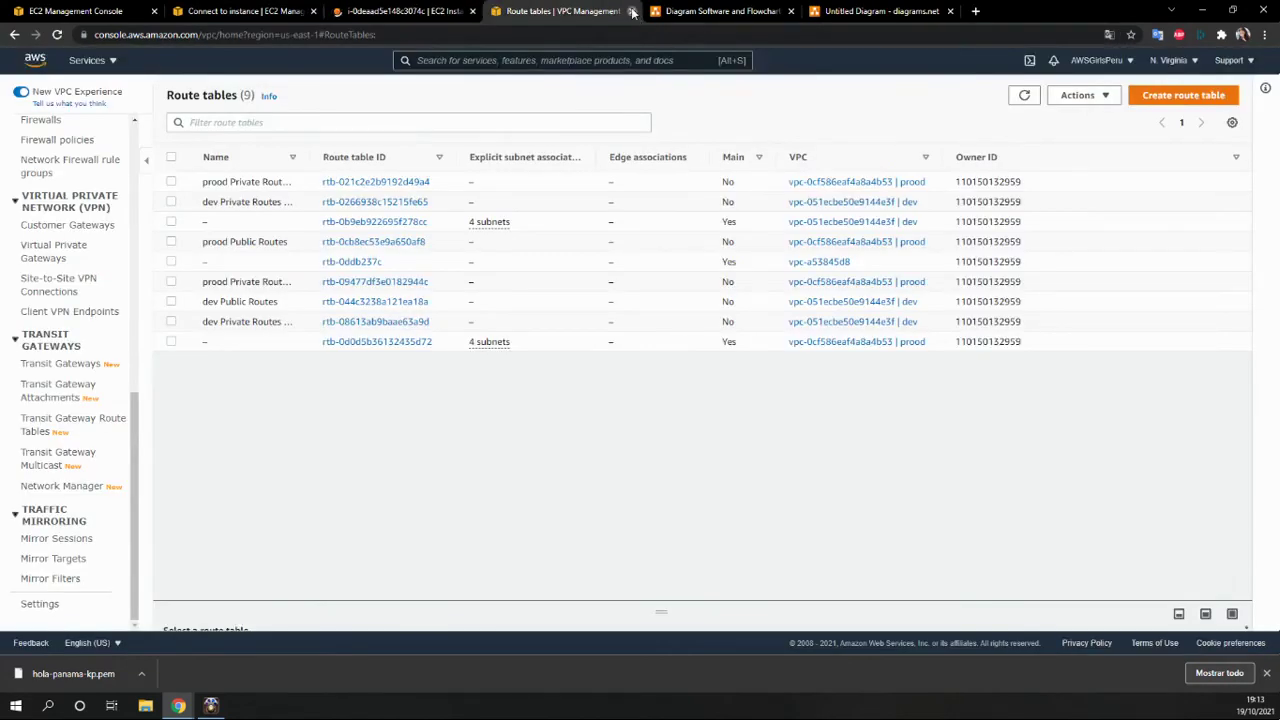
pyautogui.click(632, 11)
# Step: Start an EC2 Instance Connect session as ec2-user to instance i-02742269f8e37046d
pyautogui.click(240, 11)
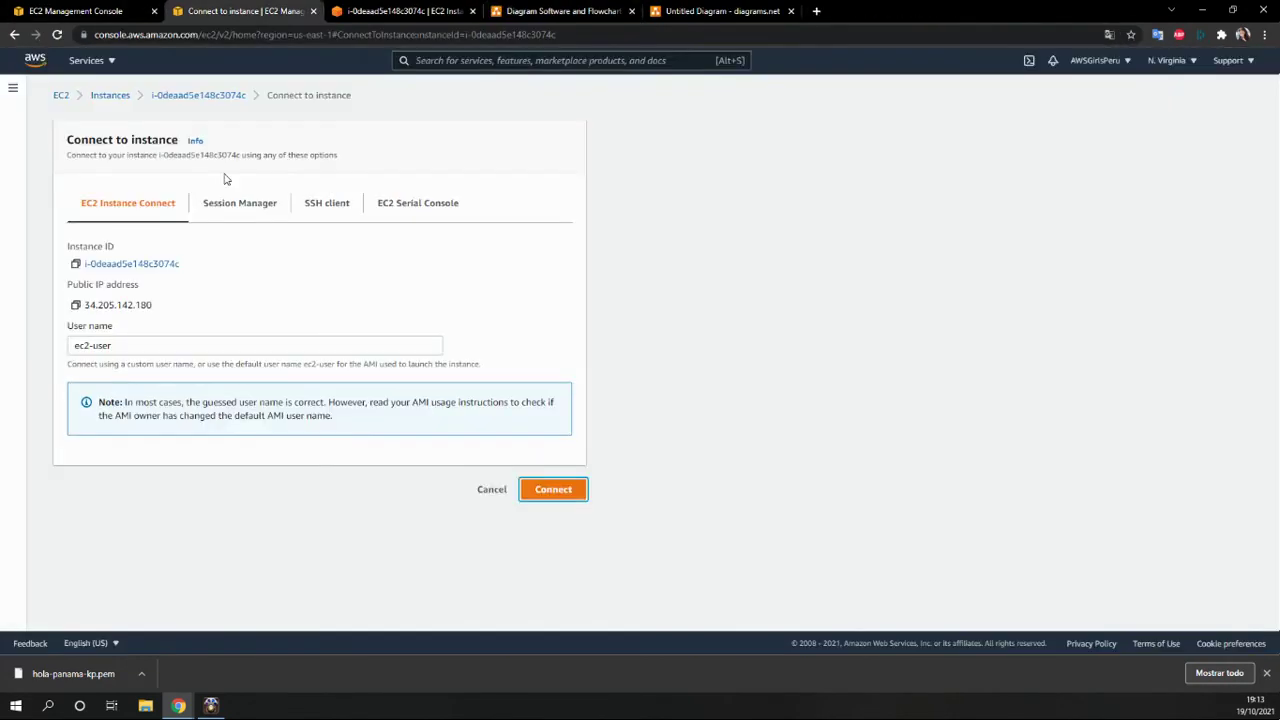
pyautogui.click(110, 95)
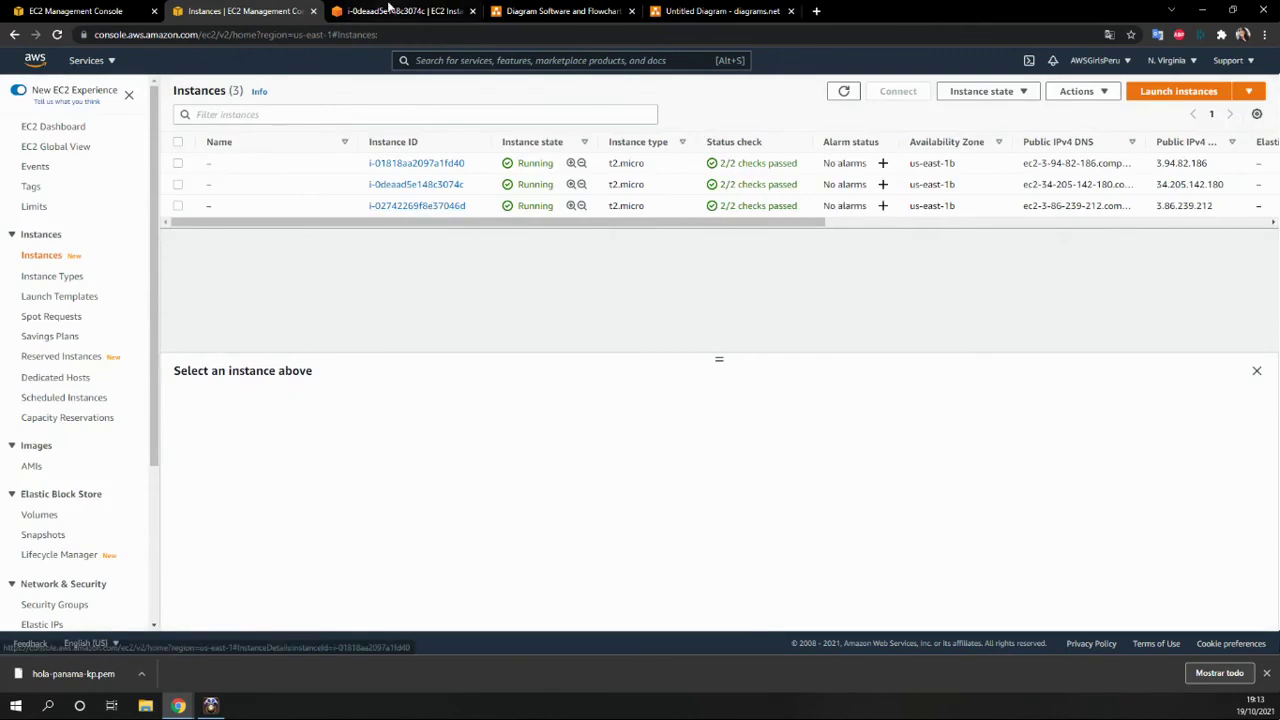
pyautogui.click(416, 206)
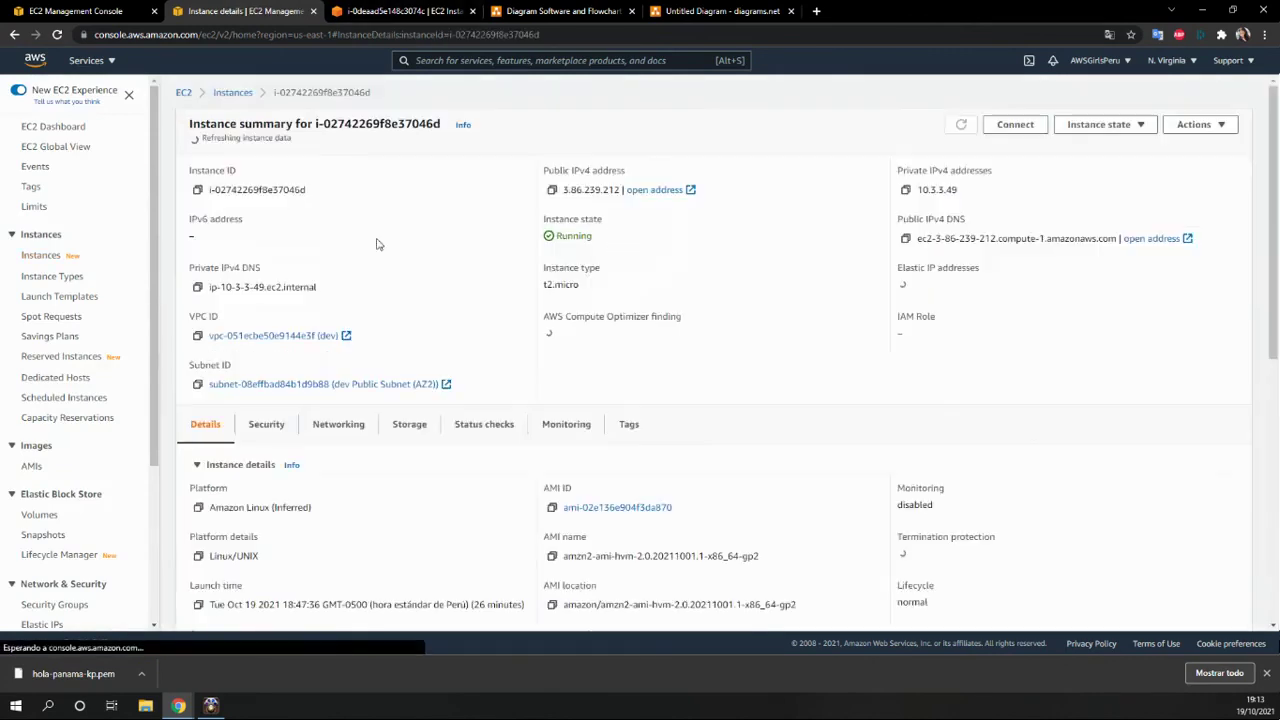
pyautogui.click(1015, 125)
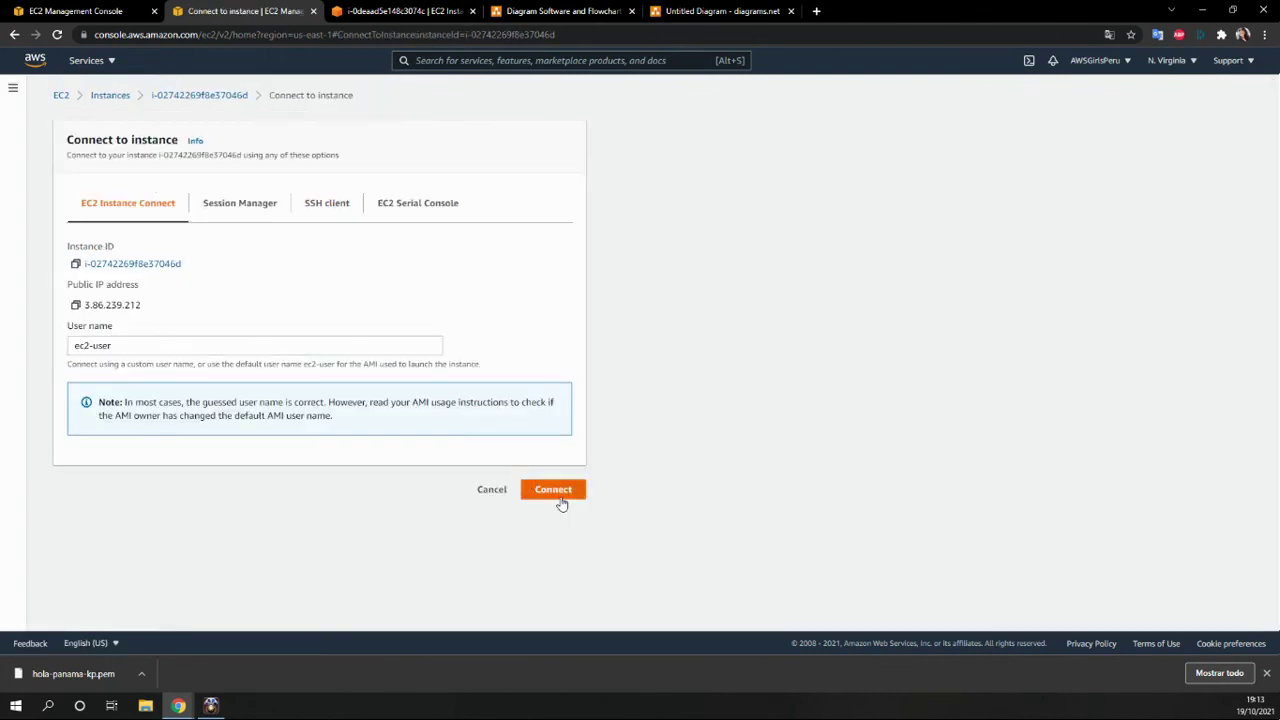
pyautogui.click(558, 492)
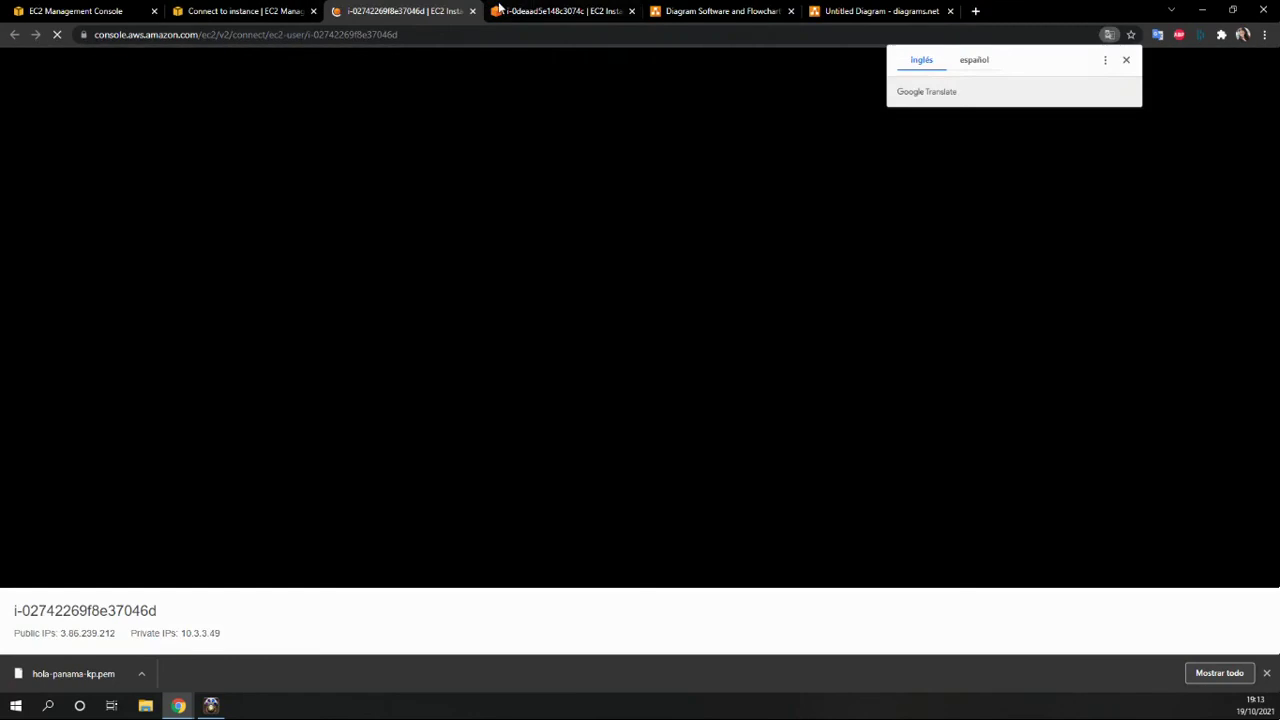
# Step: Retry the connection to the 10.2.3.155 instance and start another EC2 Instance Connect session to the 10.3.3.49 instance
pyautogui.click(560, 10)
pyautogui.click(340, 10)
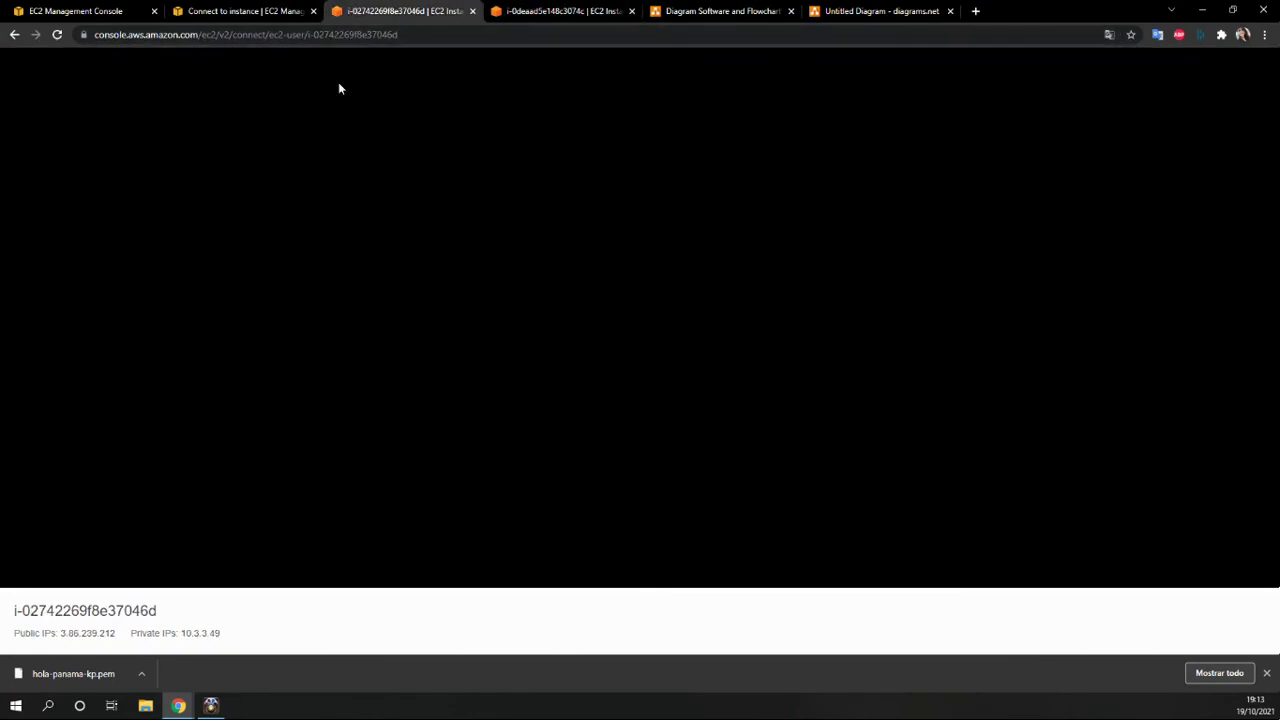
pyautogui.click(586, 14)
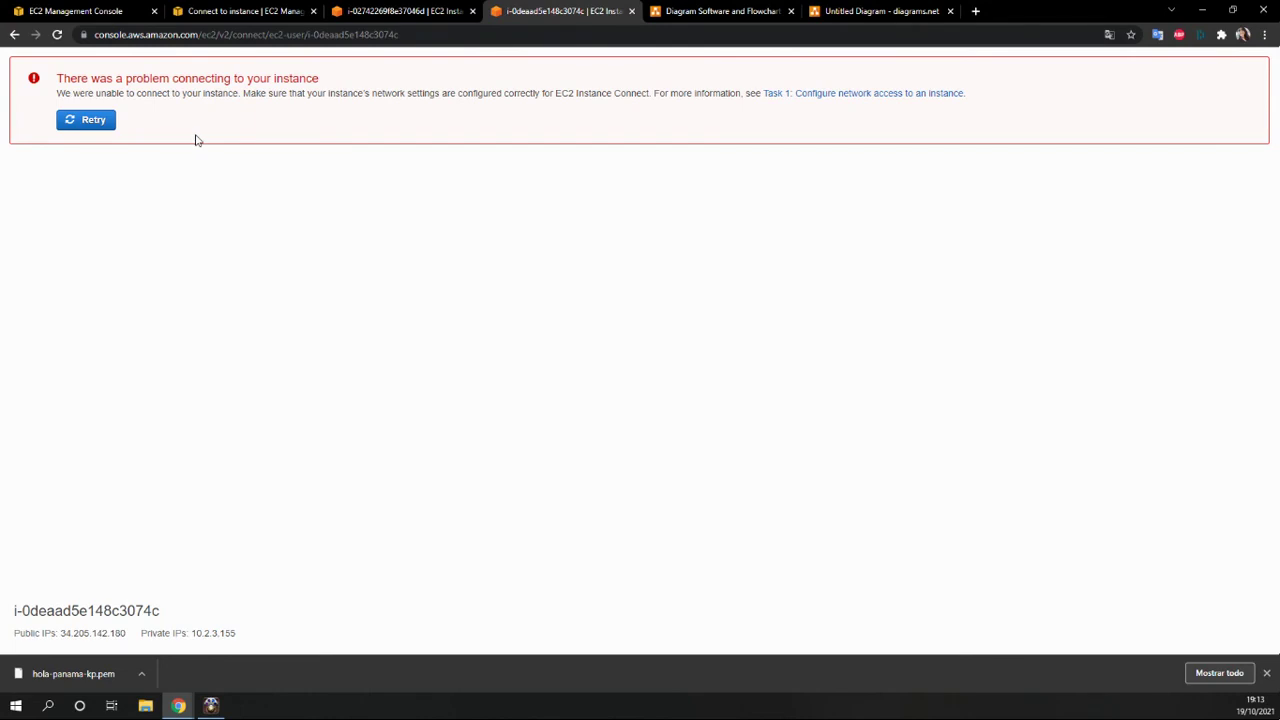
pyautogui.click(107, 126)
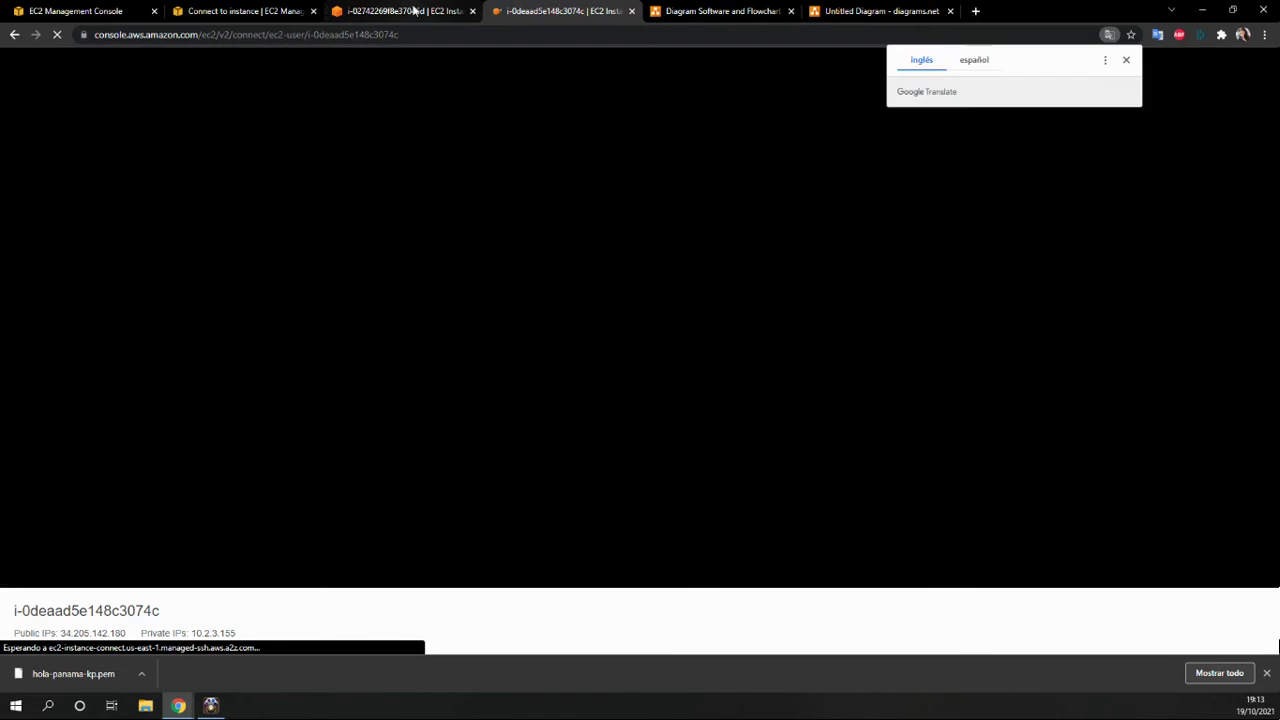
pyautogui.click(414, 10)
pyautogui.click(172, 9)
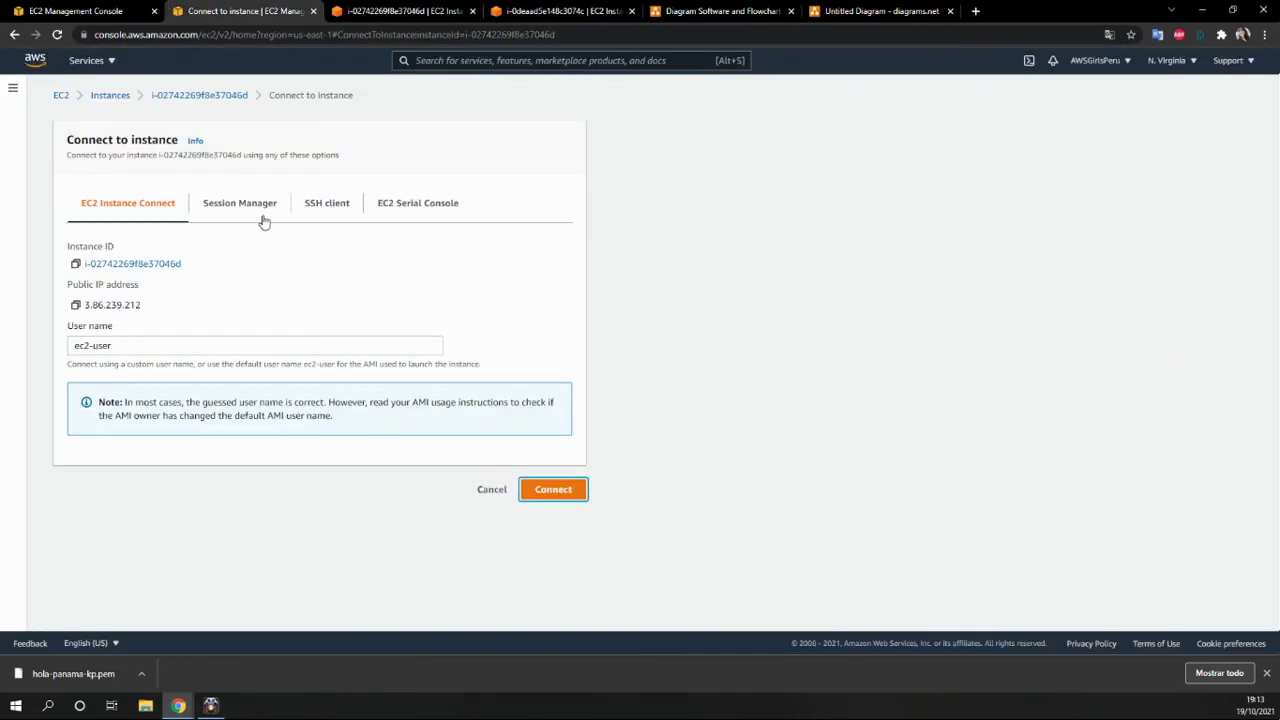
pyautogui.click(550, 491)
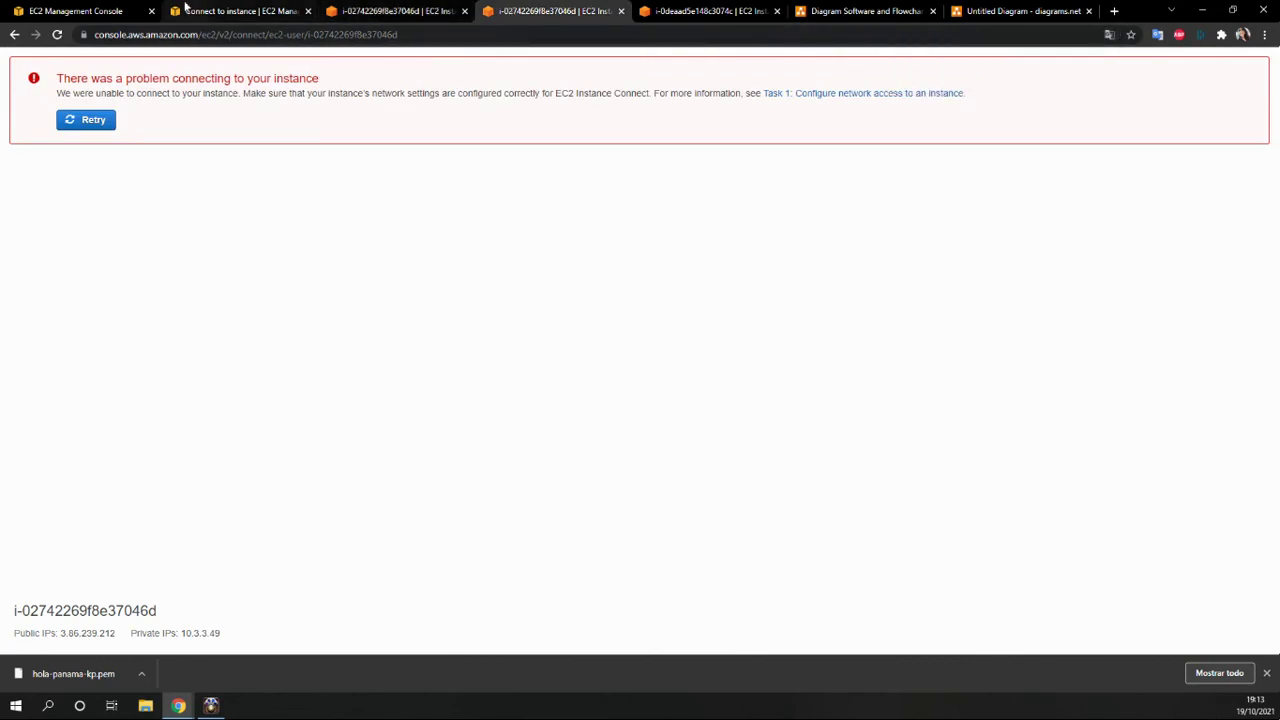
pyautogui.click(240, 11)
pyautogui.click(78, 12)
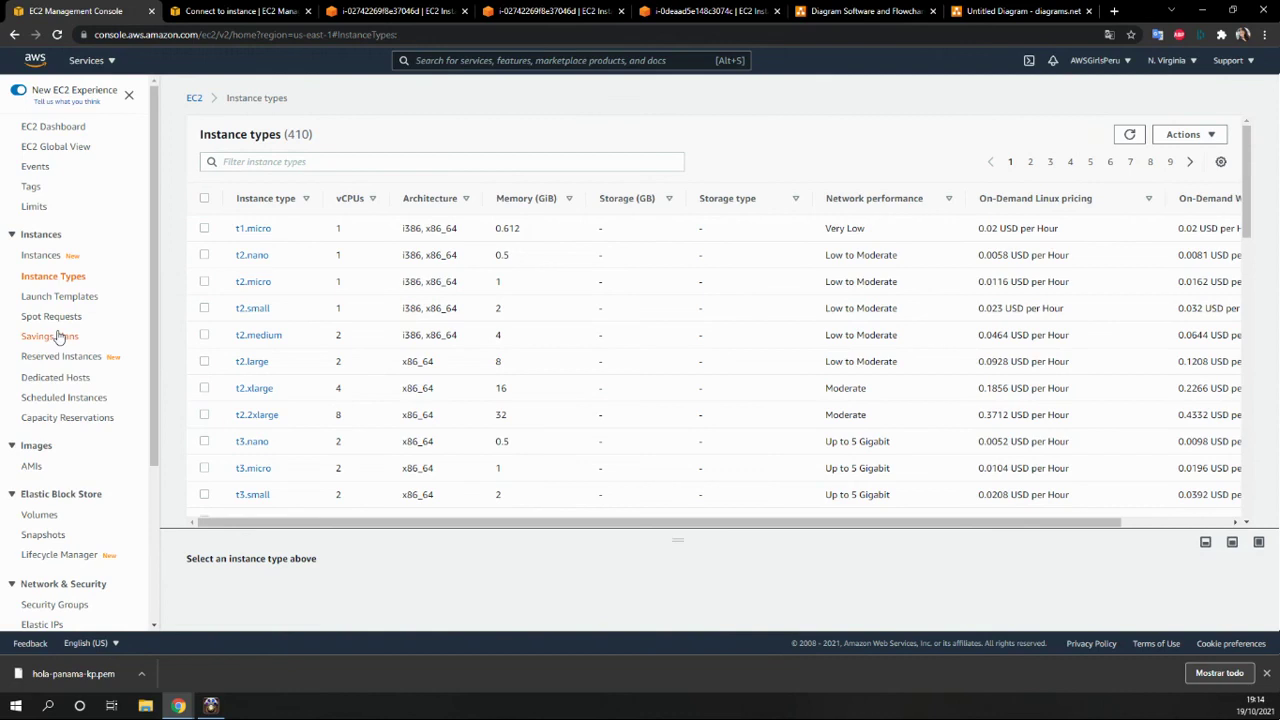
pyautogui.scroll(-1, 55, 525)
pyautogui.scroll(1, 62, 440)
pyautogui.scroll(-3, 100, 490)
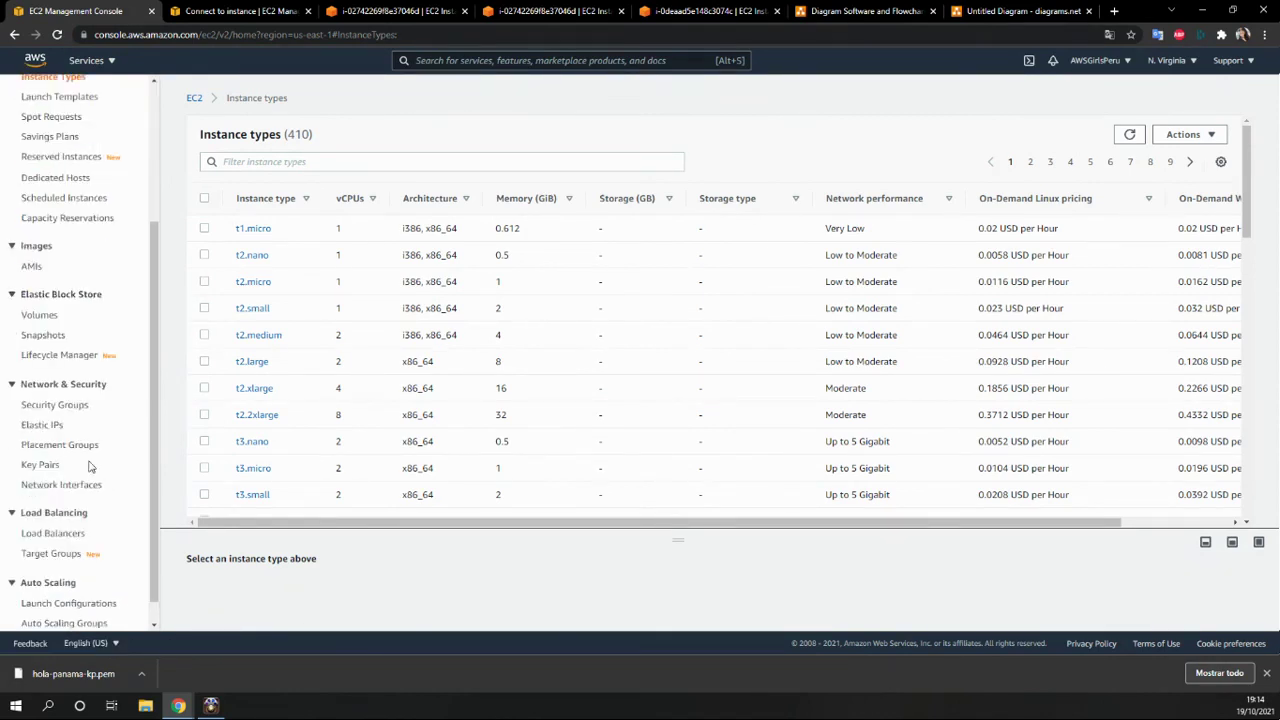
pyautogui.scroll(3, 90, 466)
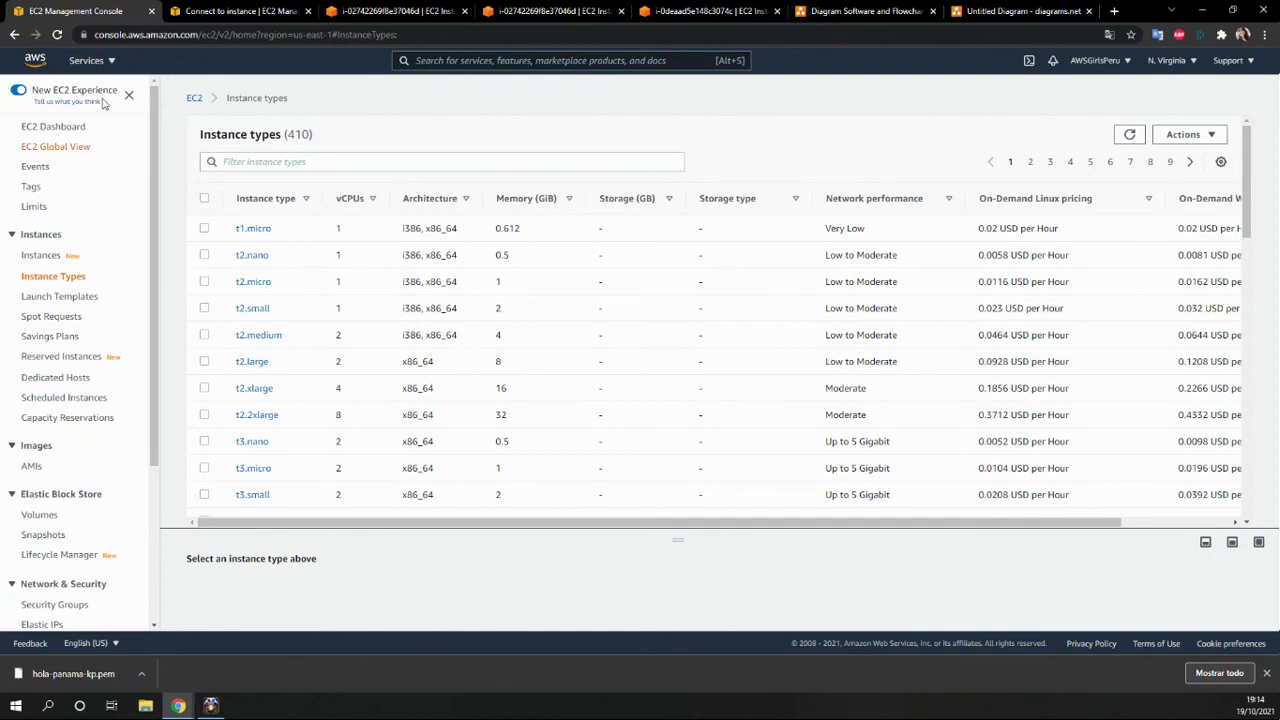
pyautogui.click(555, 11)
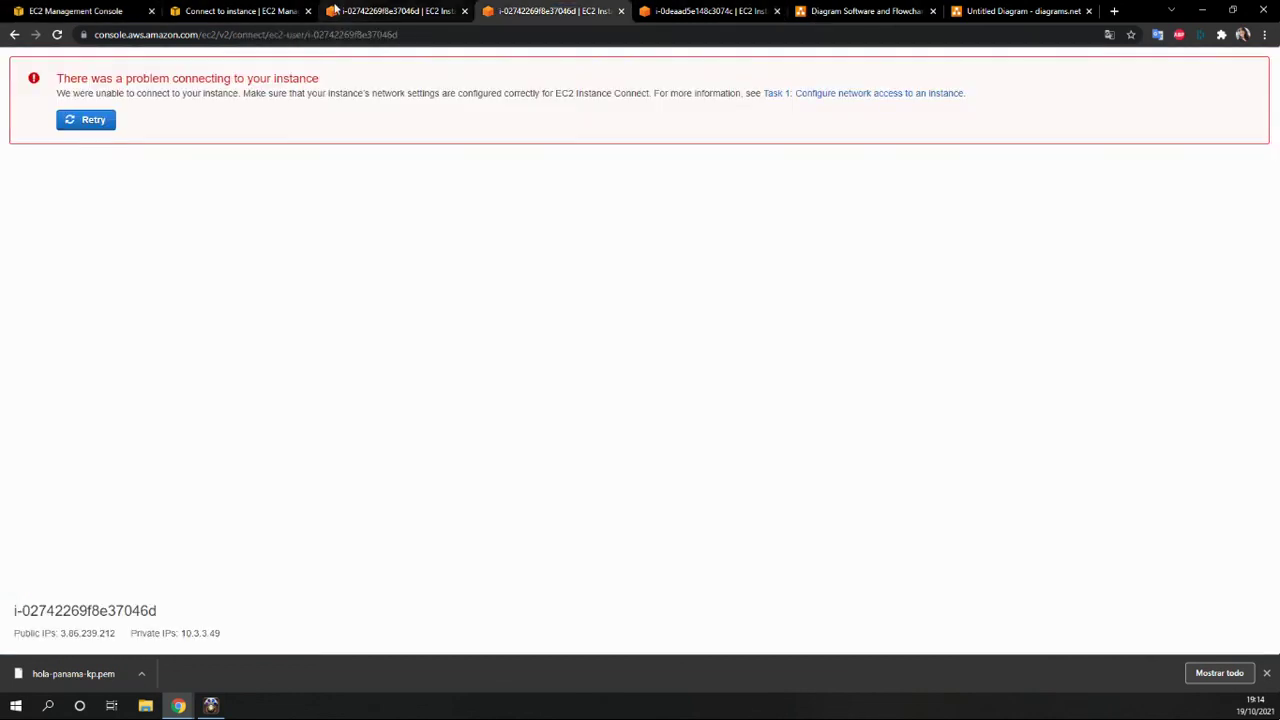
# Step: Switch from EC2 to the VPC service and open the details of the prood VPC
pyautogui.click(243, 9)
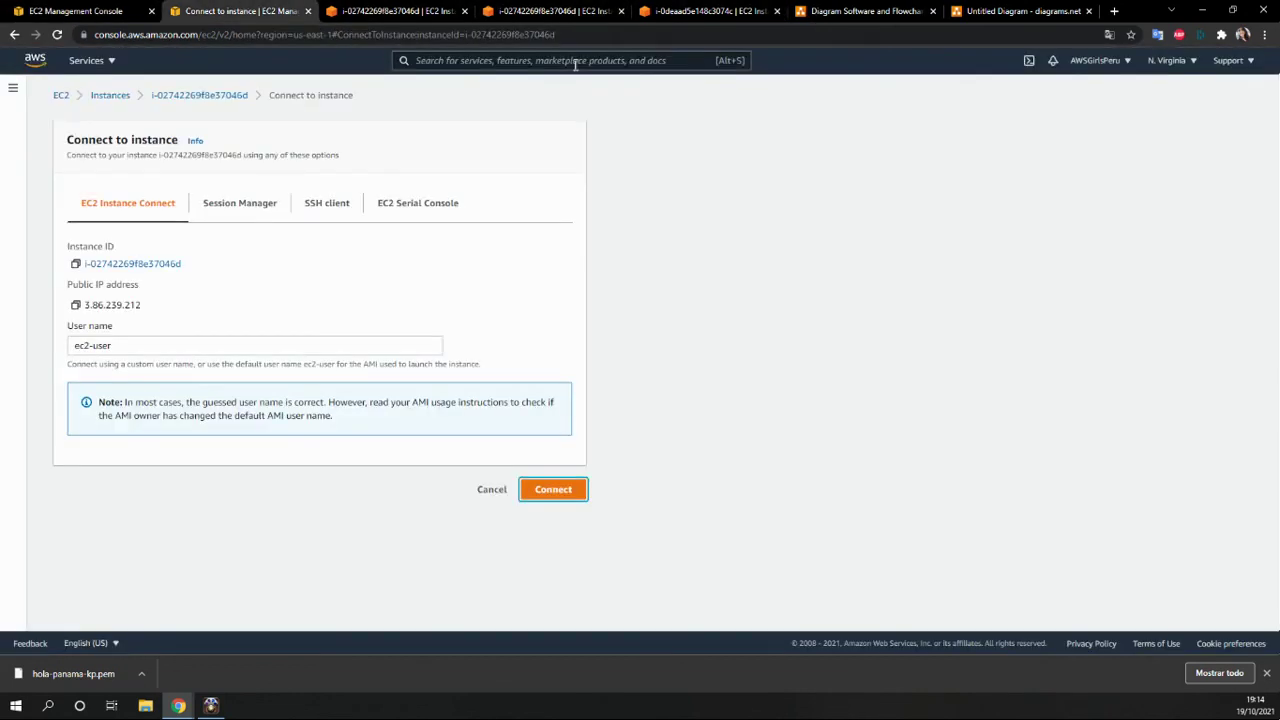
pyautogui.click(110, 70)
pyautogui.click(108, 62)
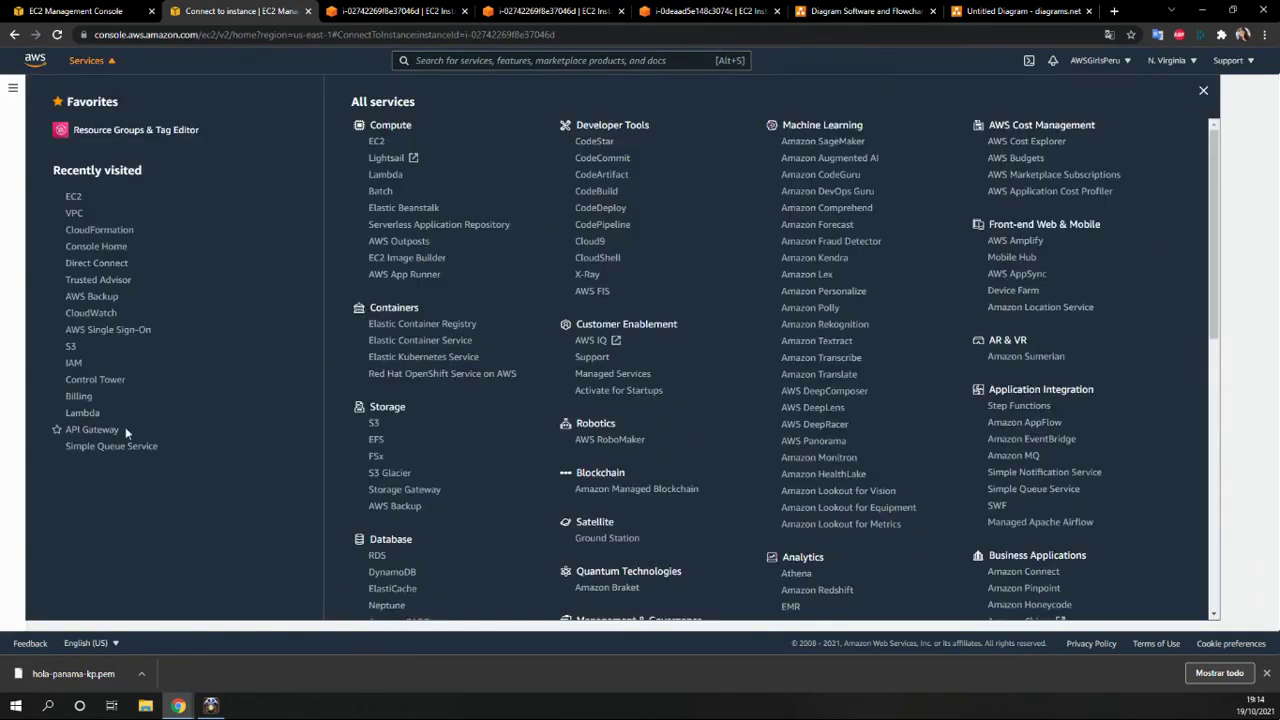
pyautogui.click(74, 216)
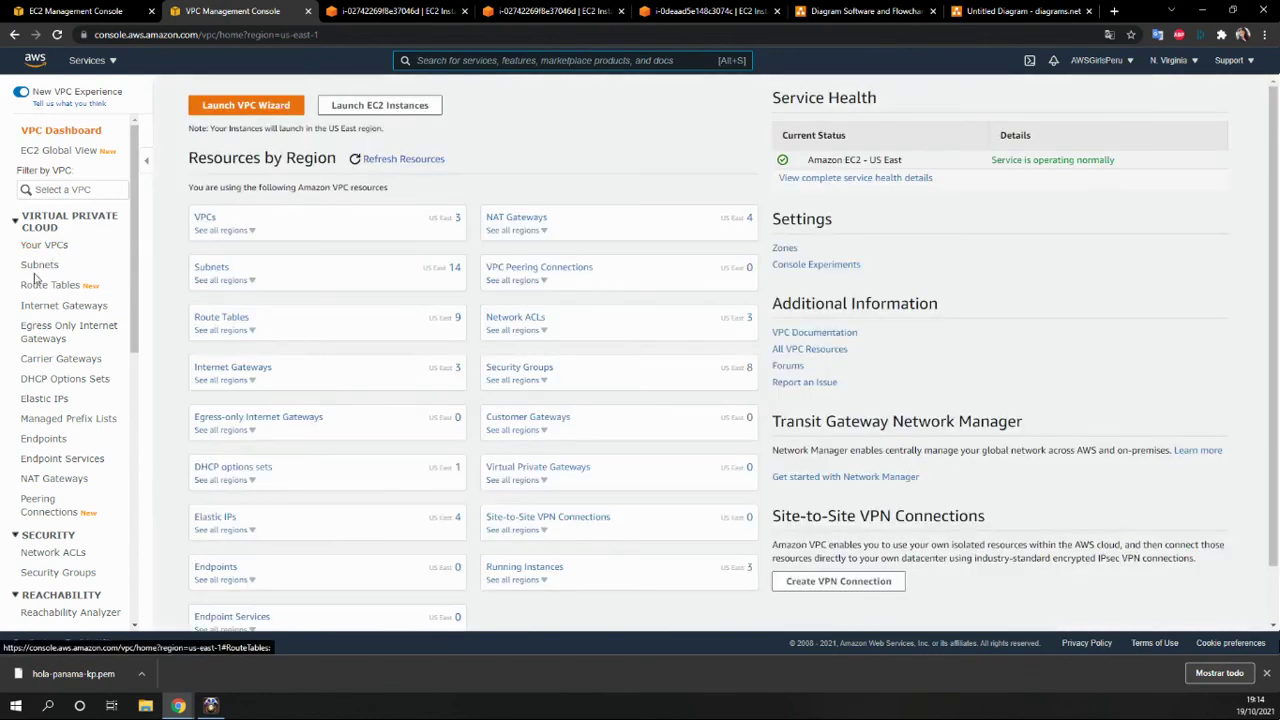
pyautogui.click(76, 248)
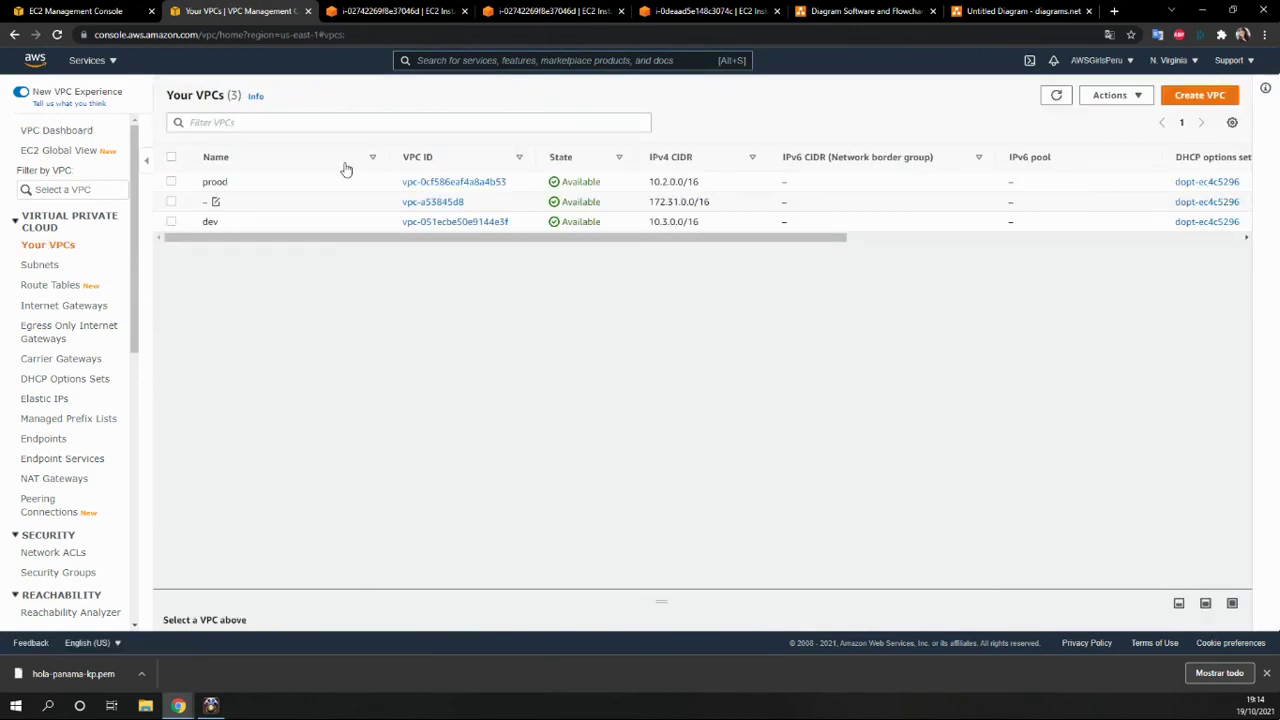
pyautogui.click(443, 184)
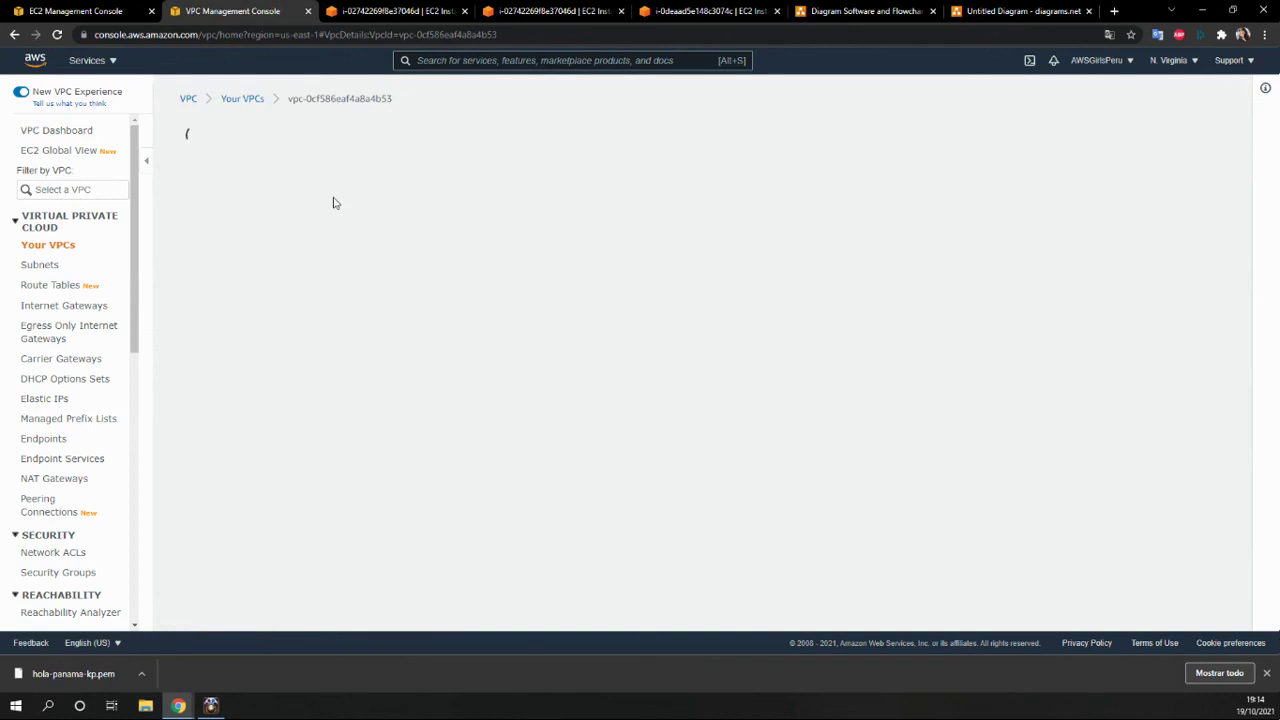
# Step: Review the prood VPC's CIDRs and available actions, and open its main route table to view the routes
pyautogui.scroll(-2, 469, 406)
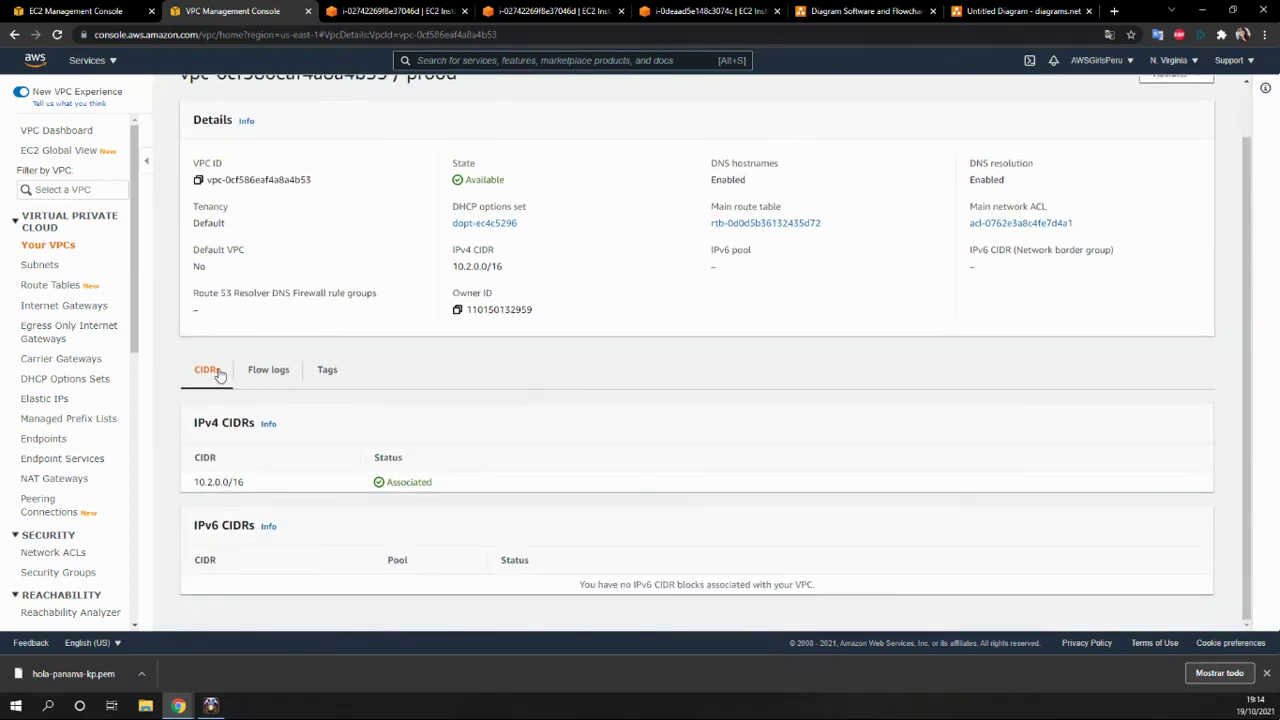
pyautogui.scroll(1, 570, 477)
pyautogui.scroll(-1, 570, 478)
pyautogui.scroll(1, 874, 374)
pyautogui.click(1154, 137)
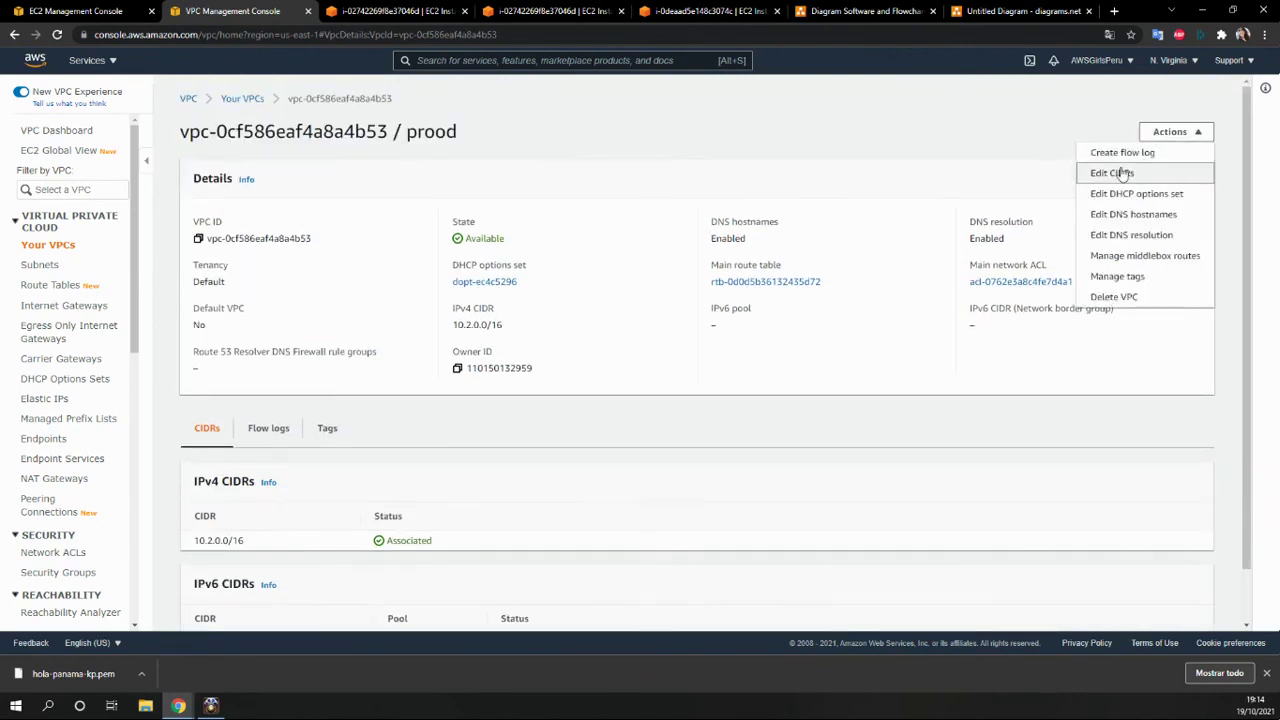
pyautogui.click(500, 442)
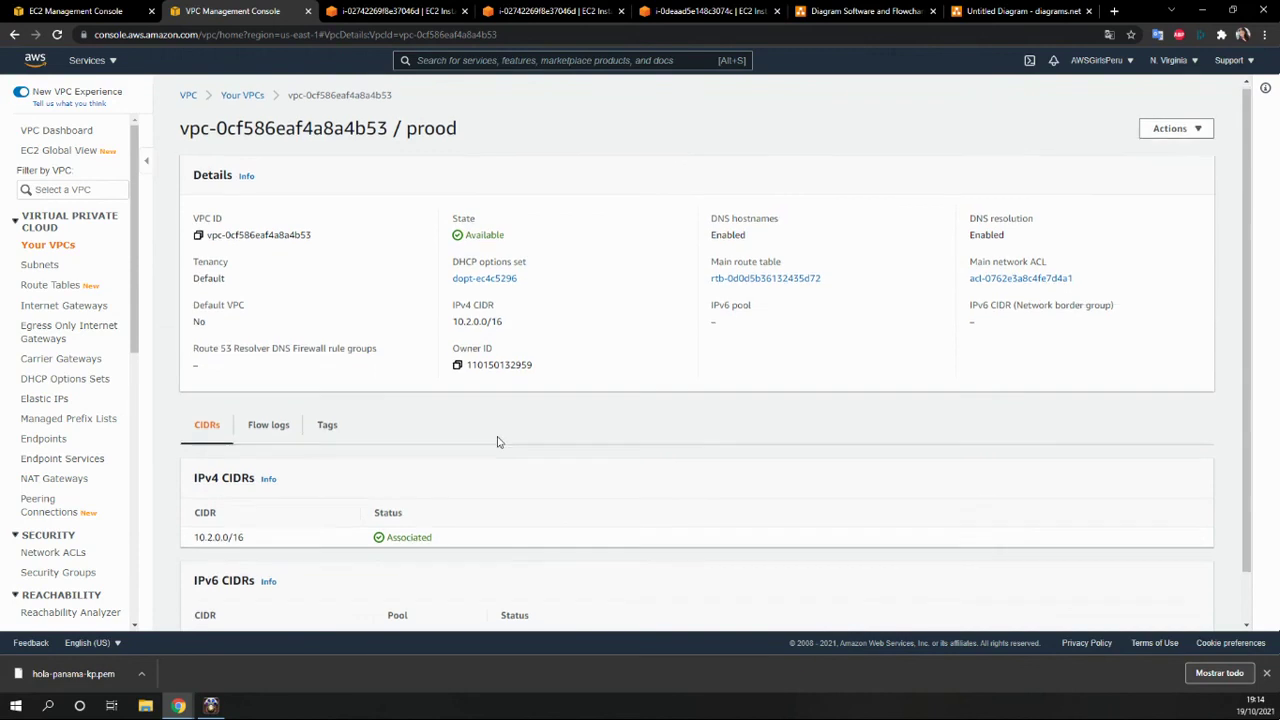
pyautogui.click(729, 284)
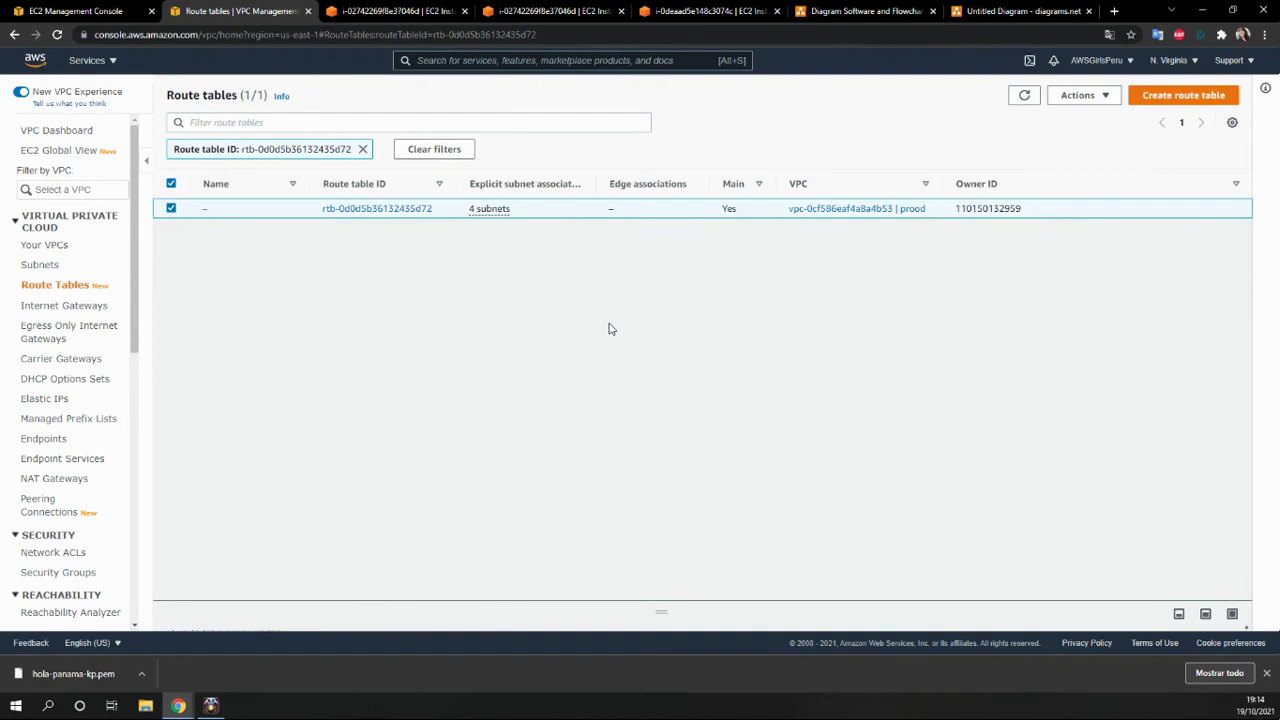
pyautogui.click(1079, 95)
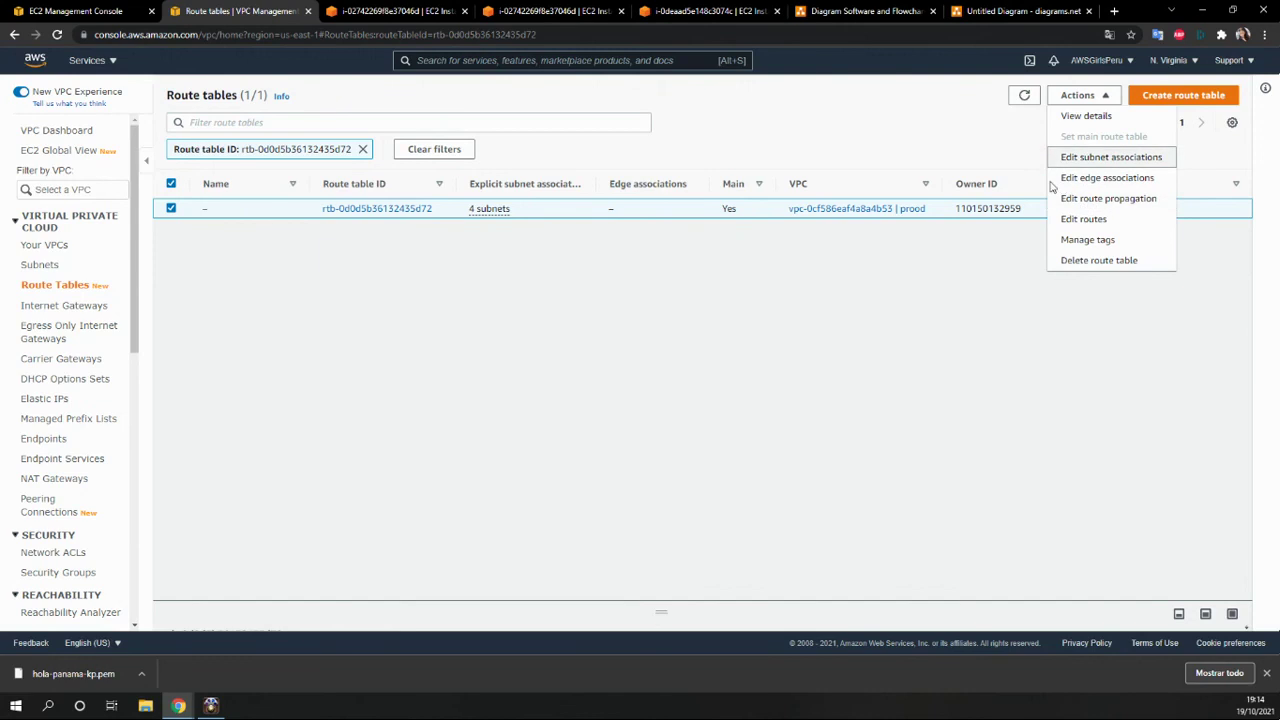
pyautogui.click(373, 209)
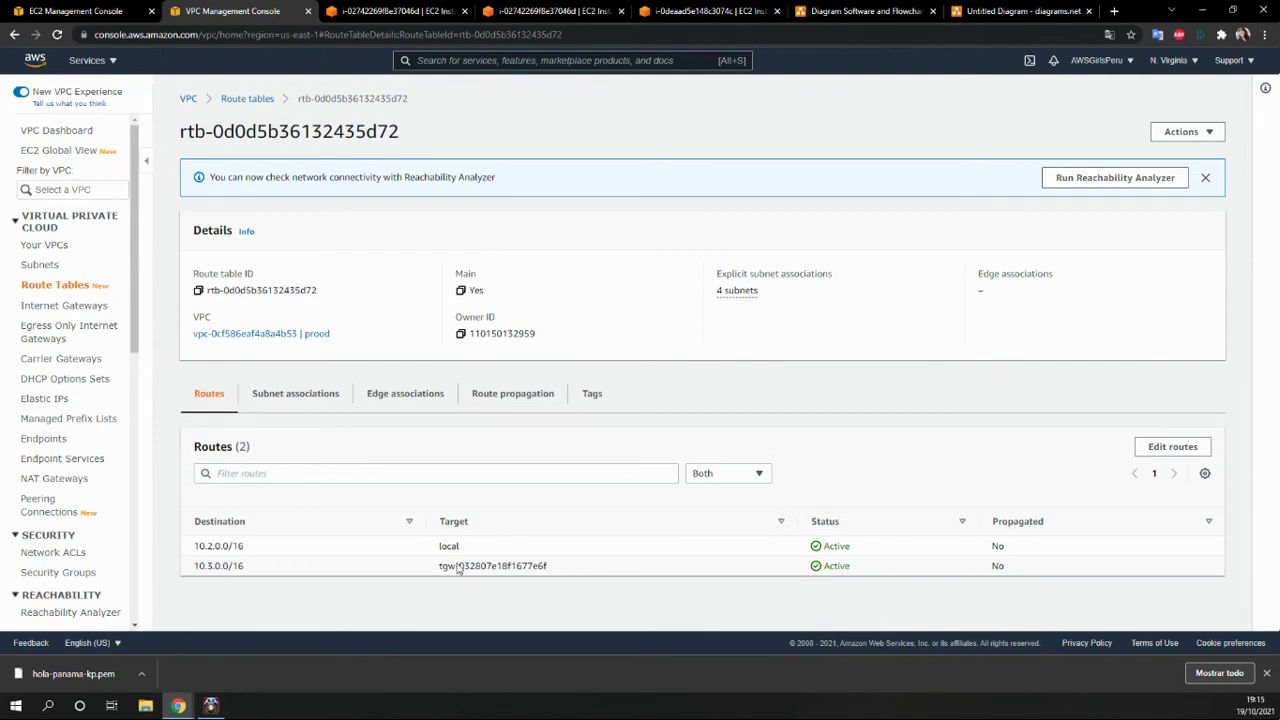
# Step: Add a 0.0.0.0/0 route targeting the internet gateway to the prood VPC's main route table and save the changes
pyautogui.click(1170, 447)
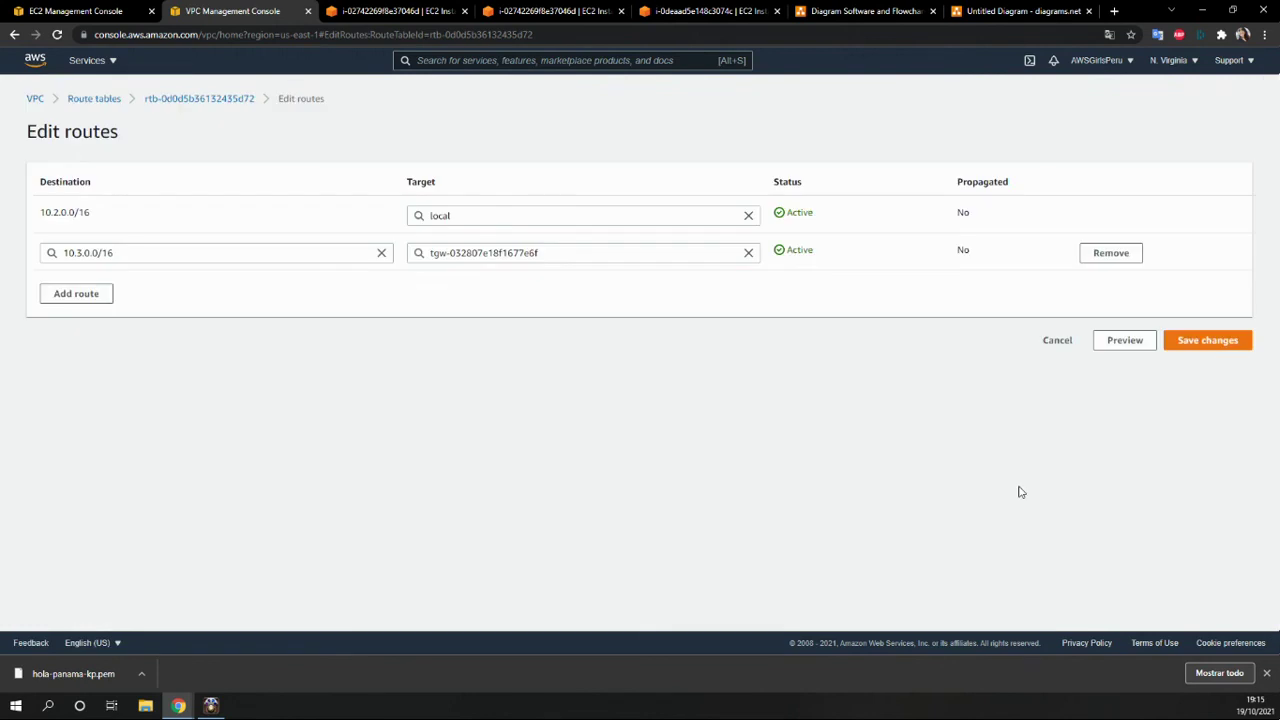
pyautogui.click(88, 294)
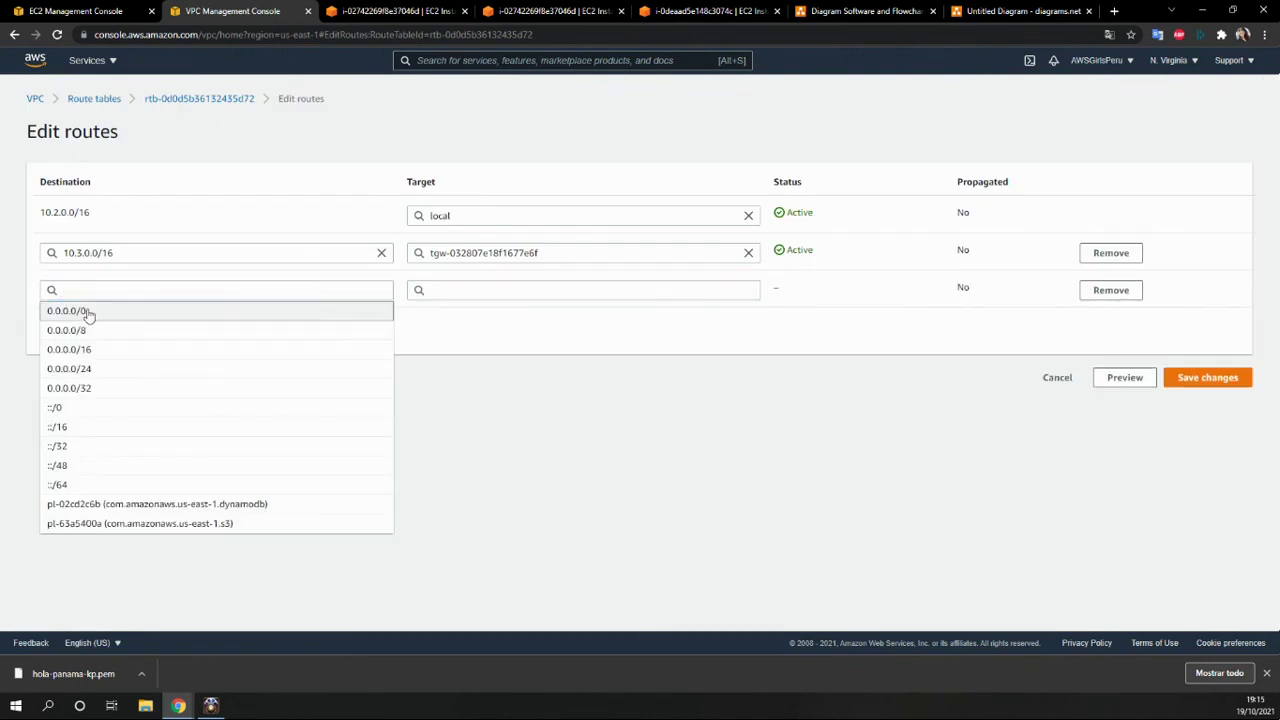
pyautogui.click(86, 312)
pyautogui.click(484, 296)
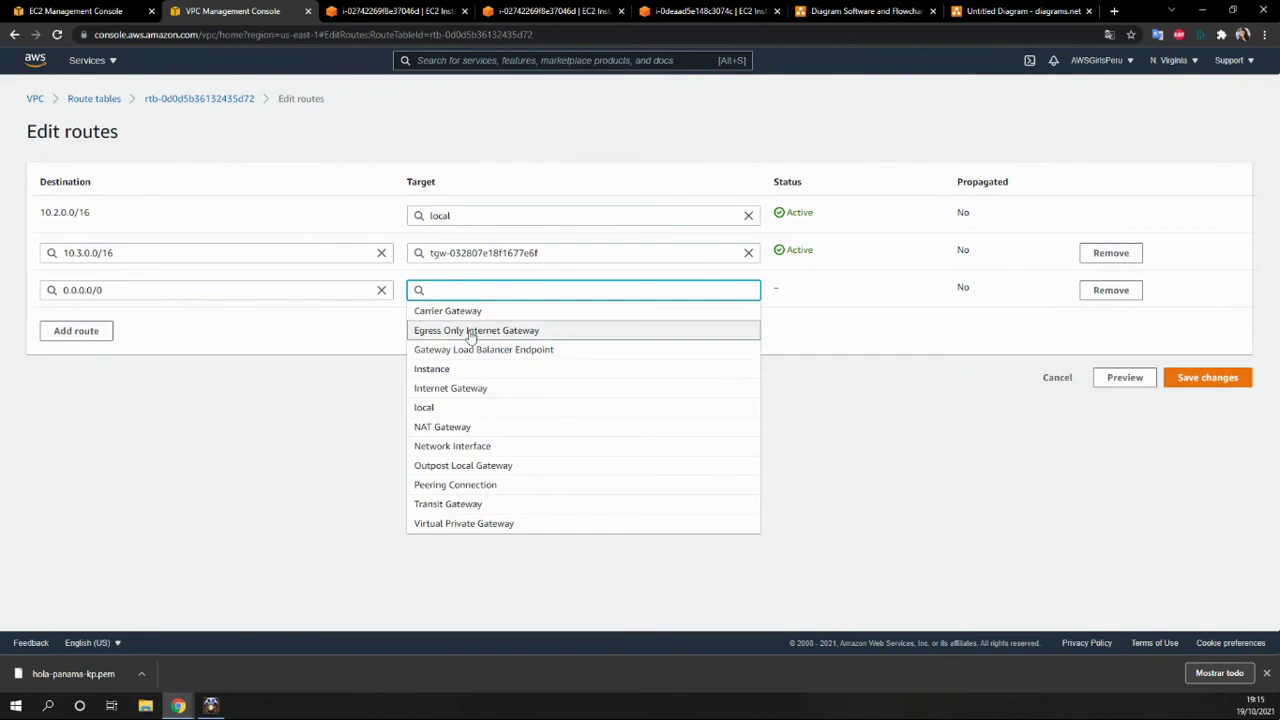
pyautogui.click(500, 396)
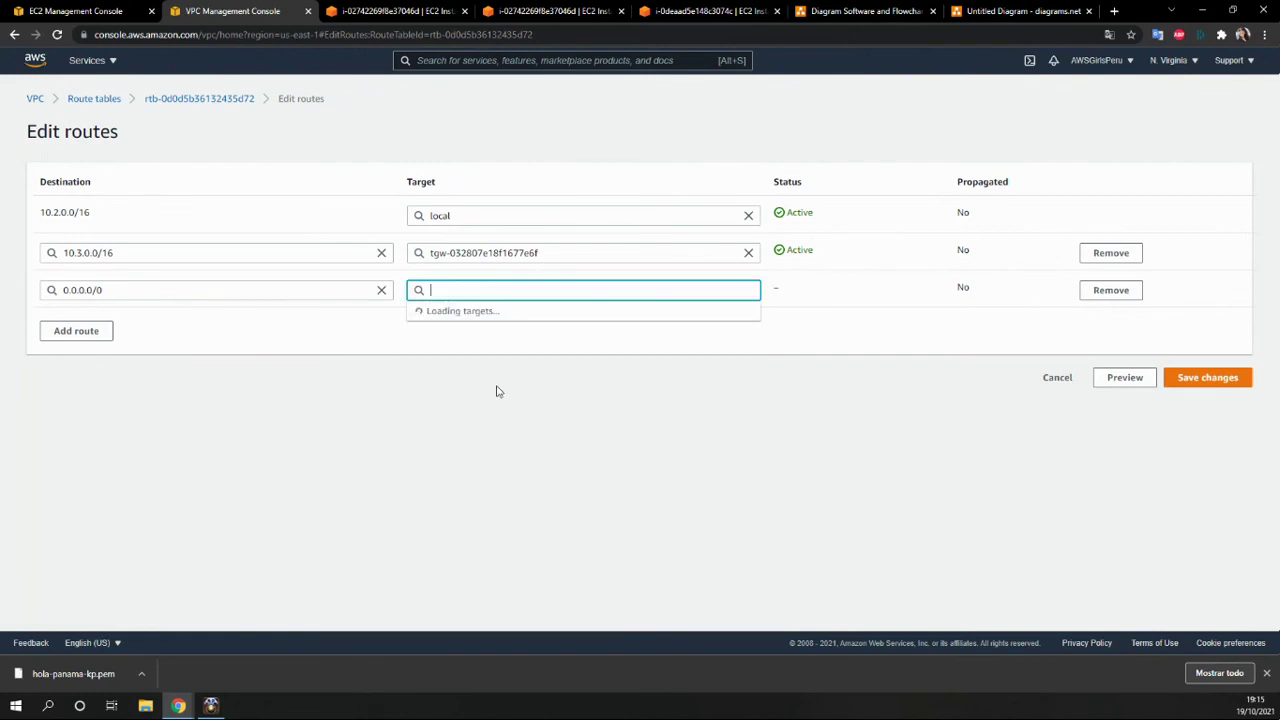
pyautogui.click(459, 312)
pyautogui.click(1178, 379)
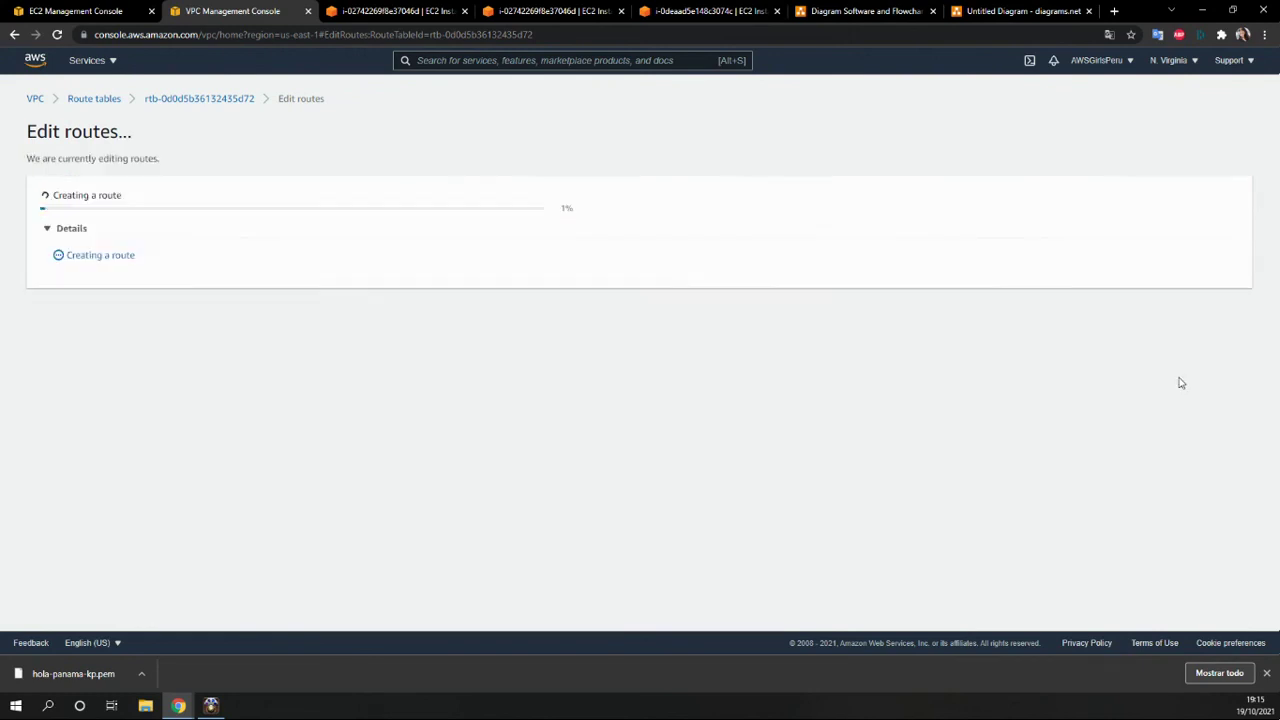
# Step: Retry both EC2 Instance Connect sessions to the 10.3.3.49 instance, and close both of them
pyautogui.click(423, 10)
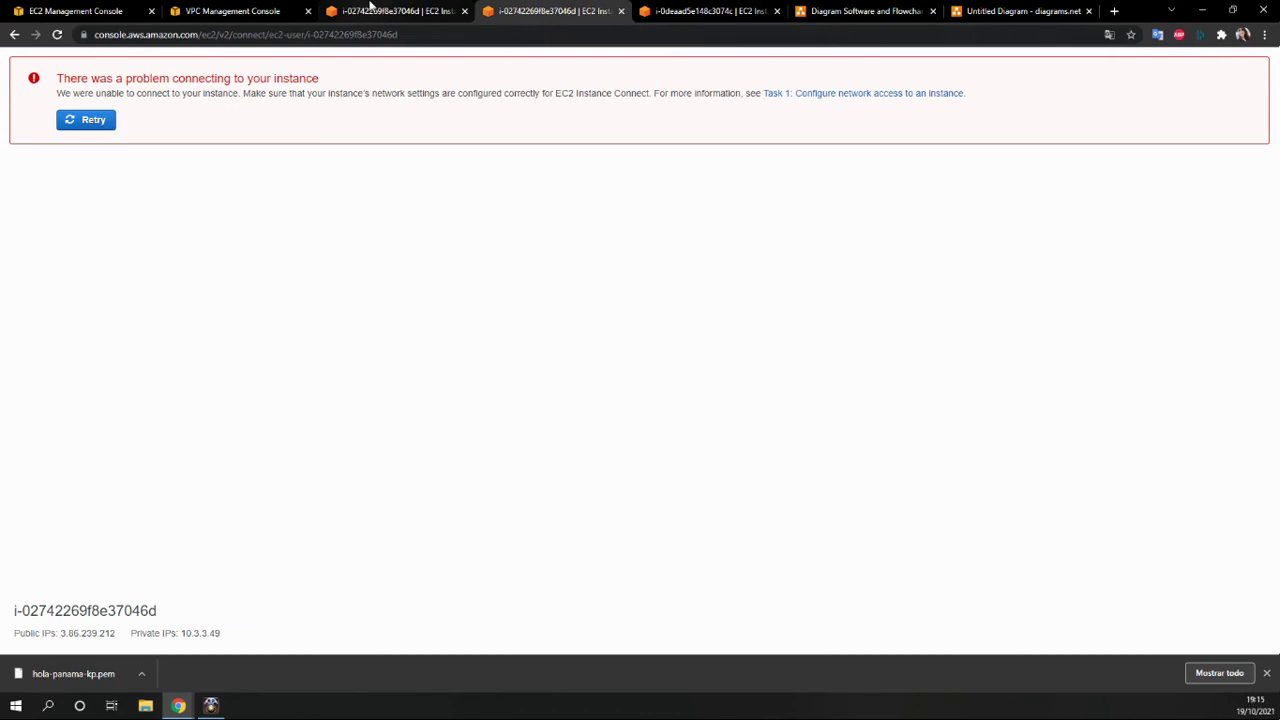
pyautogui.click(239, 10)
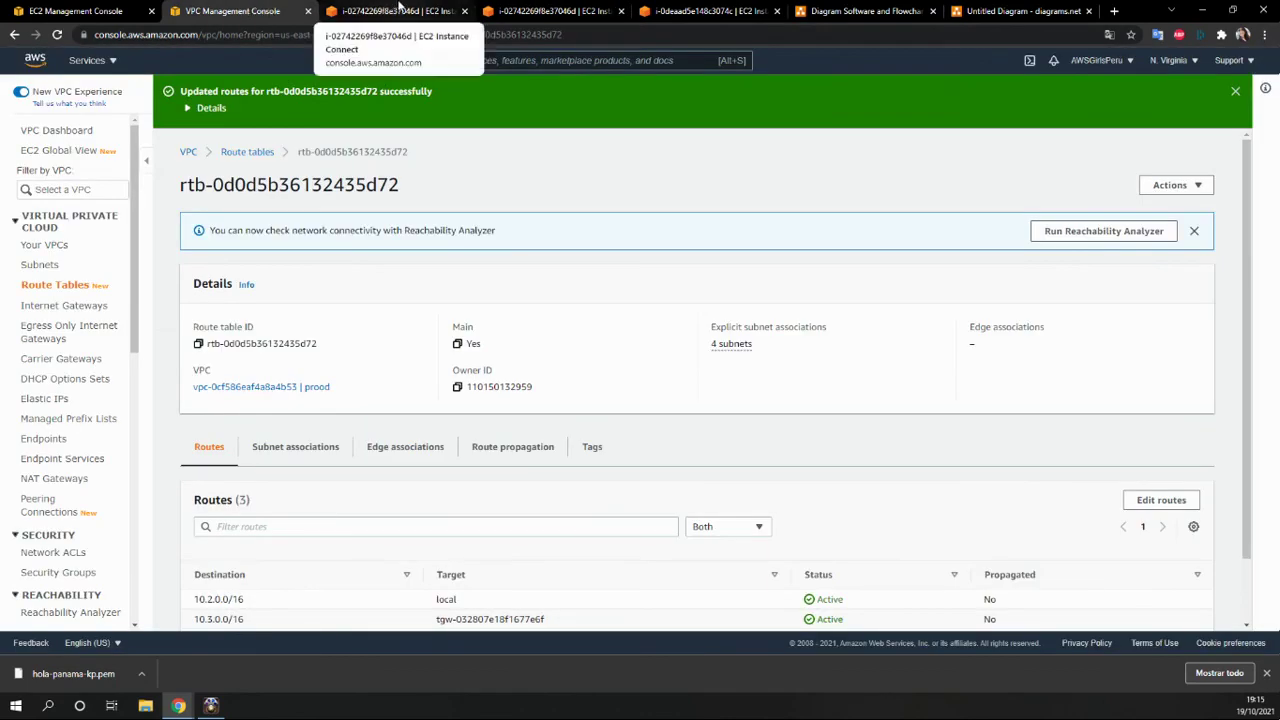
pyautogui.click(398, 11)
pyautogui.click(86, 120)
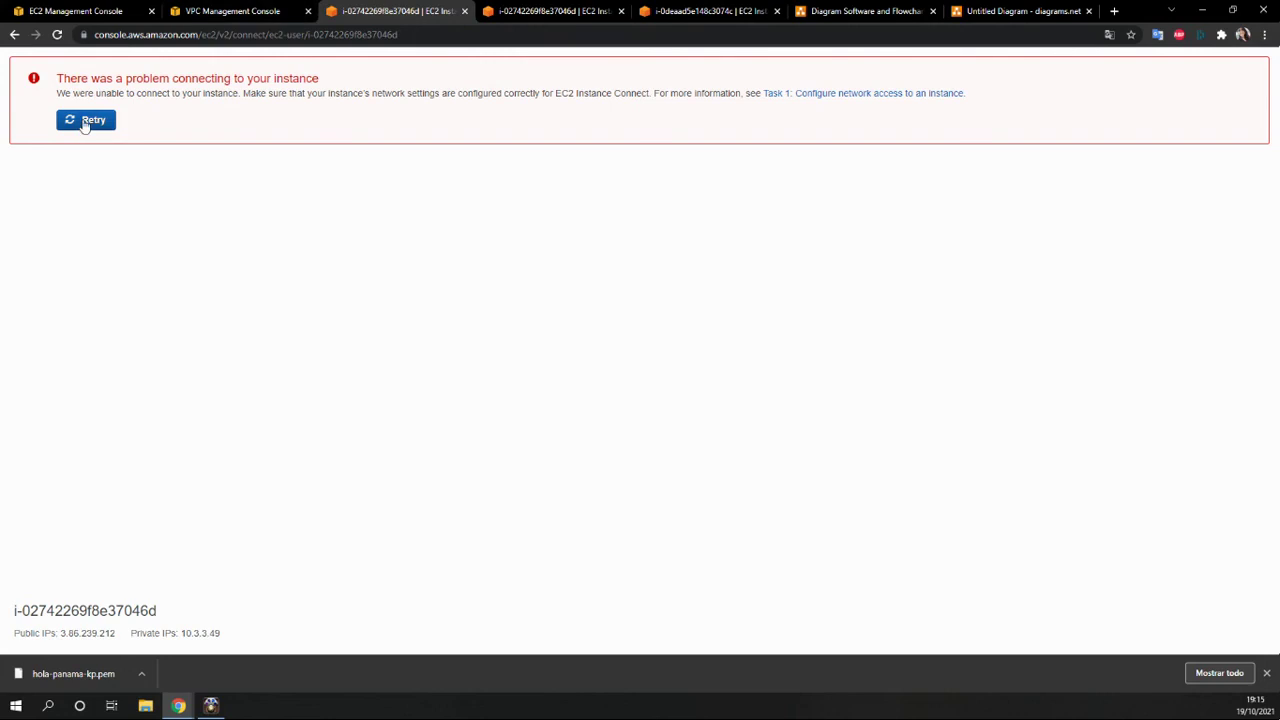
pyautogui.click(511, 12)
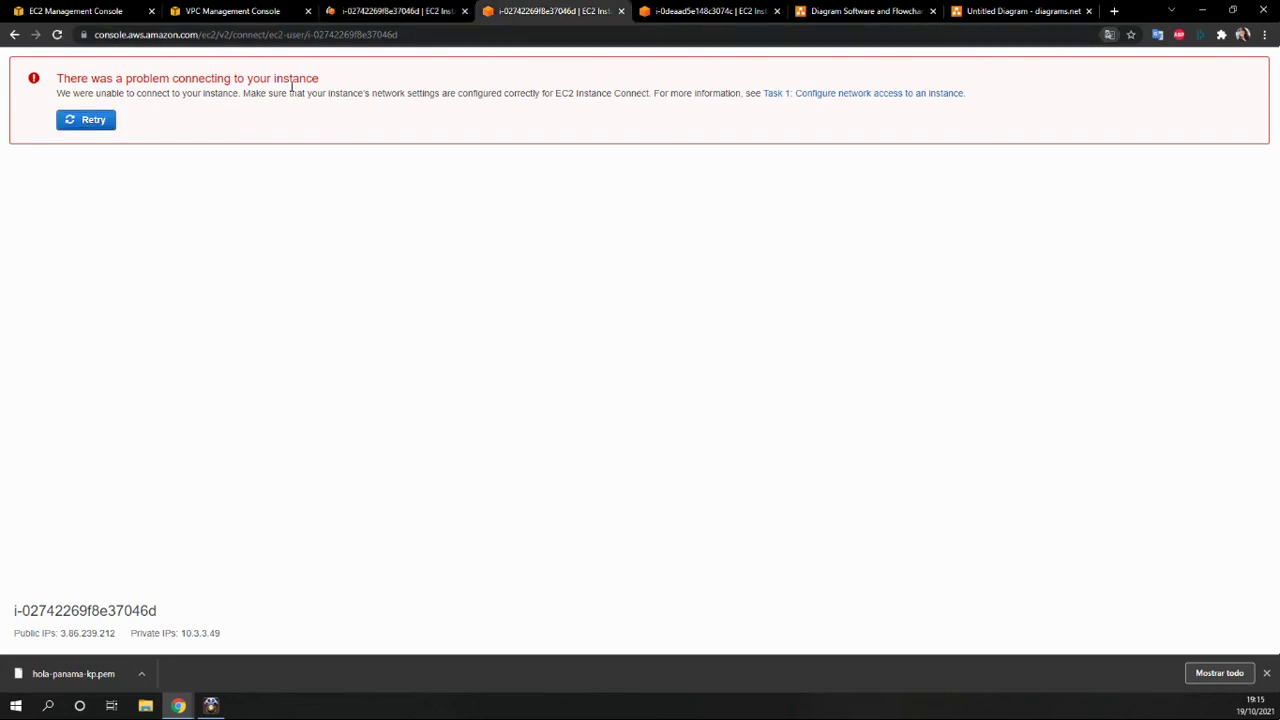
pyautogui.click(86, 120)
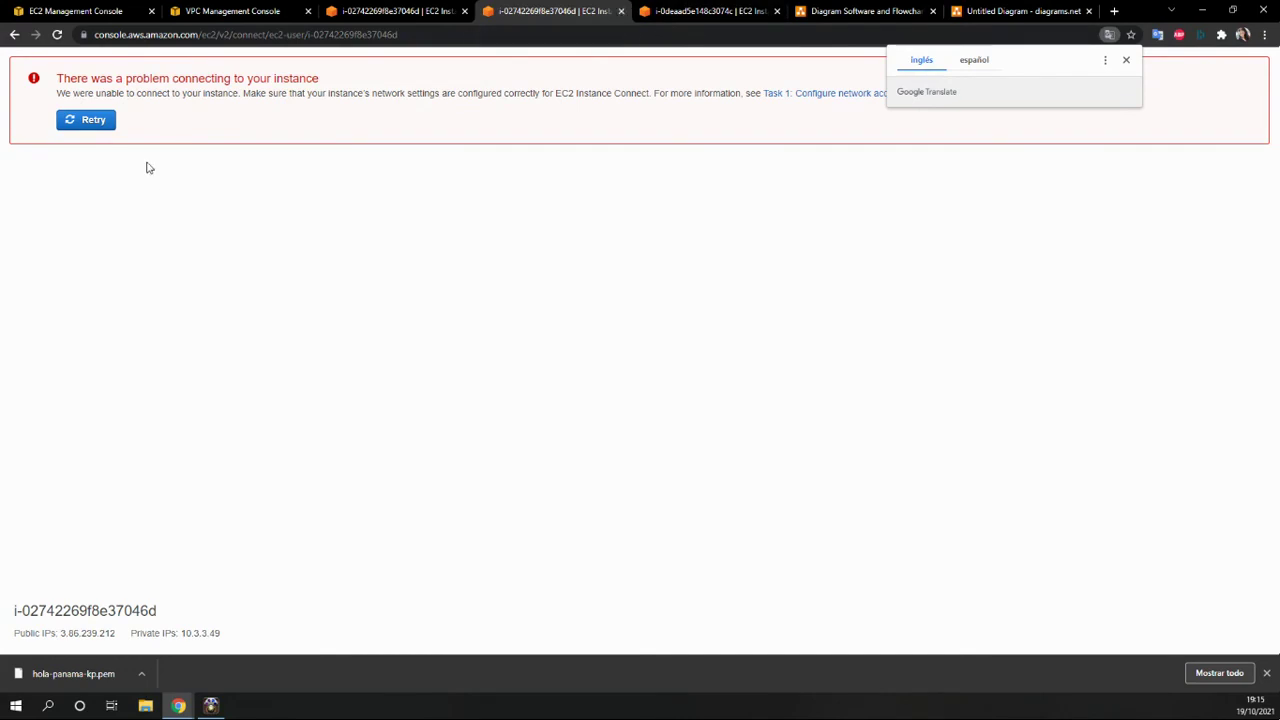
pyautogui.click(95, 120)
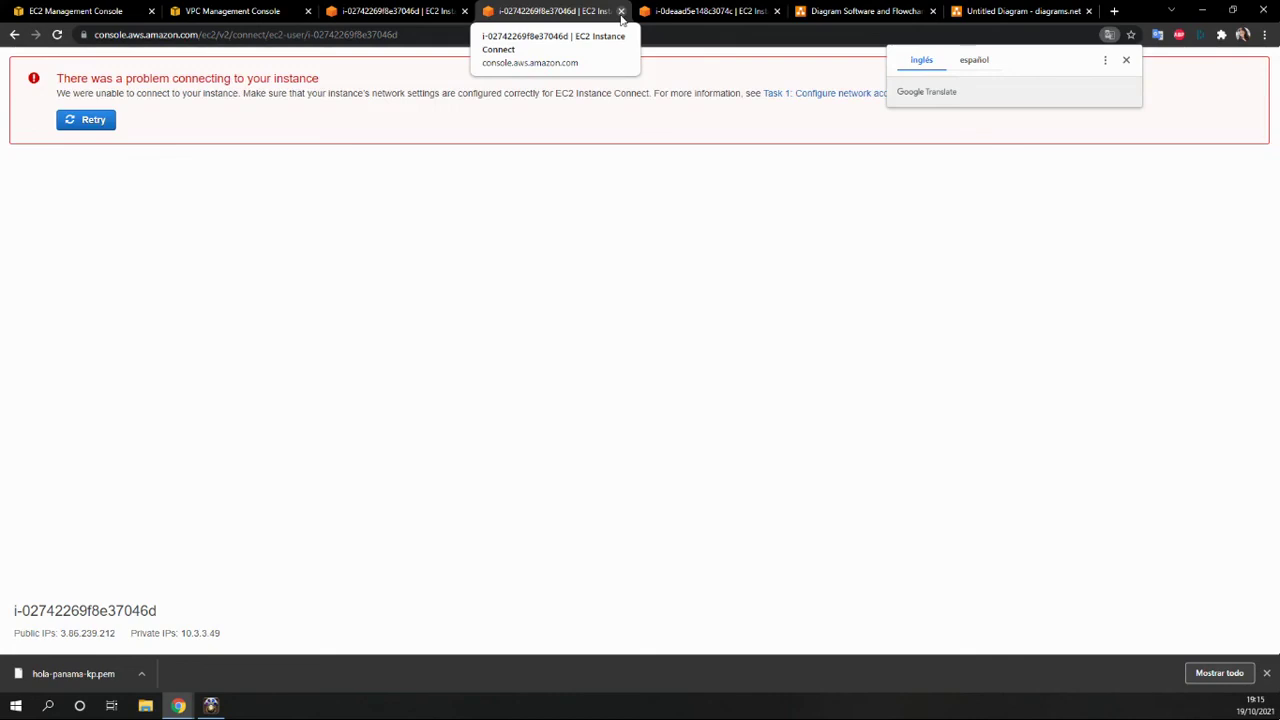
pyautogui.click(621, 12)
pyautogui.click(464, 11)
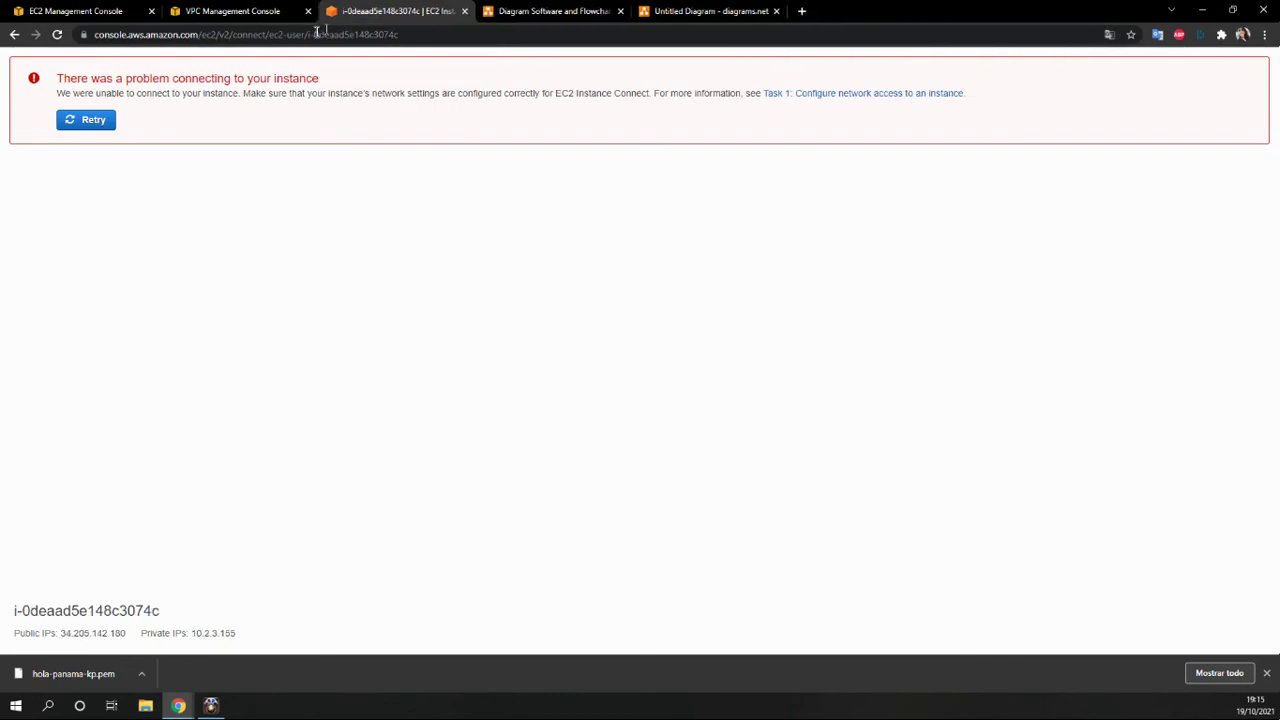
# Step: Check the destinations, targets and statuses of the routes in the prood VPC's main route table
pyautogui.click(243, 12)
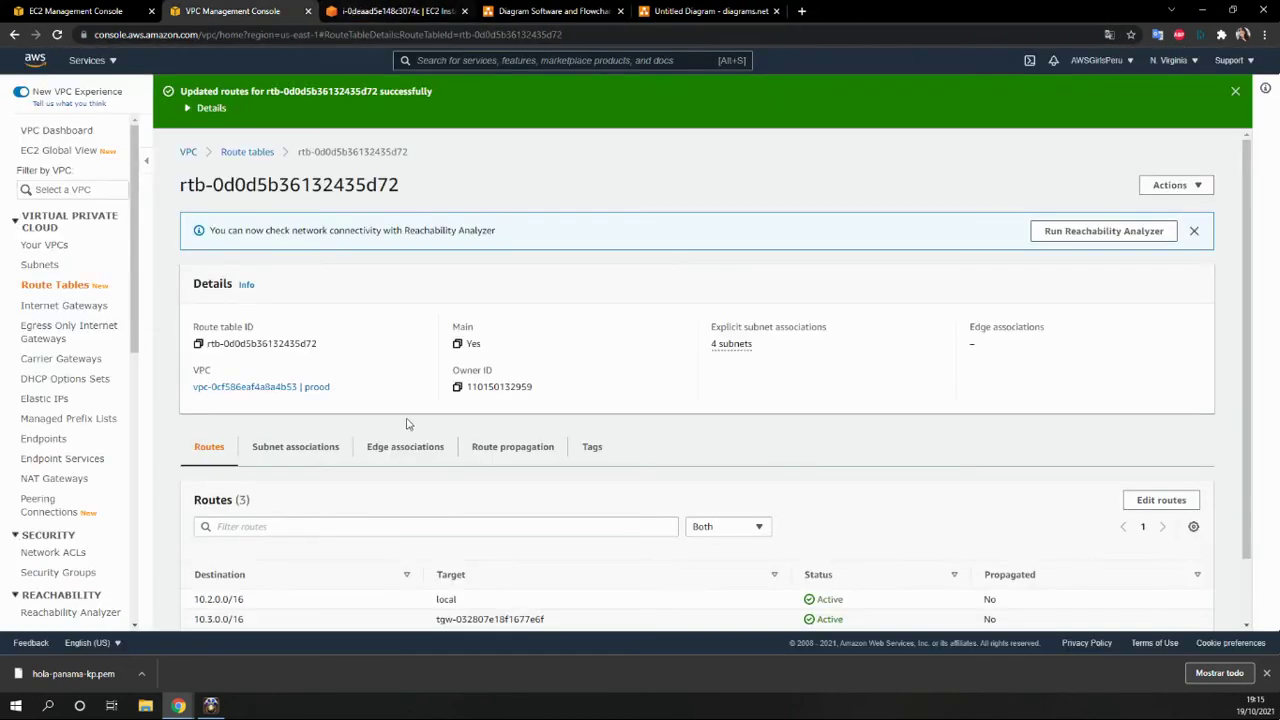
pyautogui.scroll(-1, 393, 480)
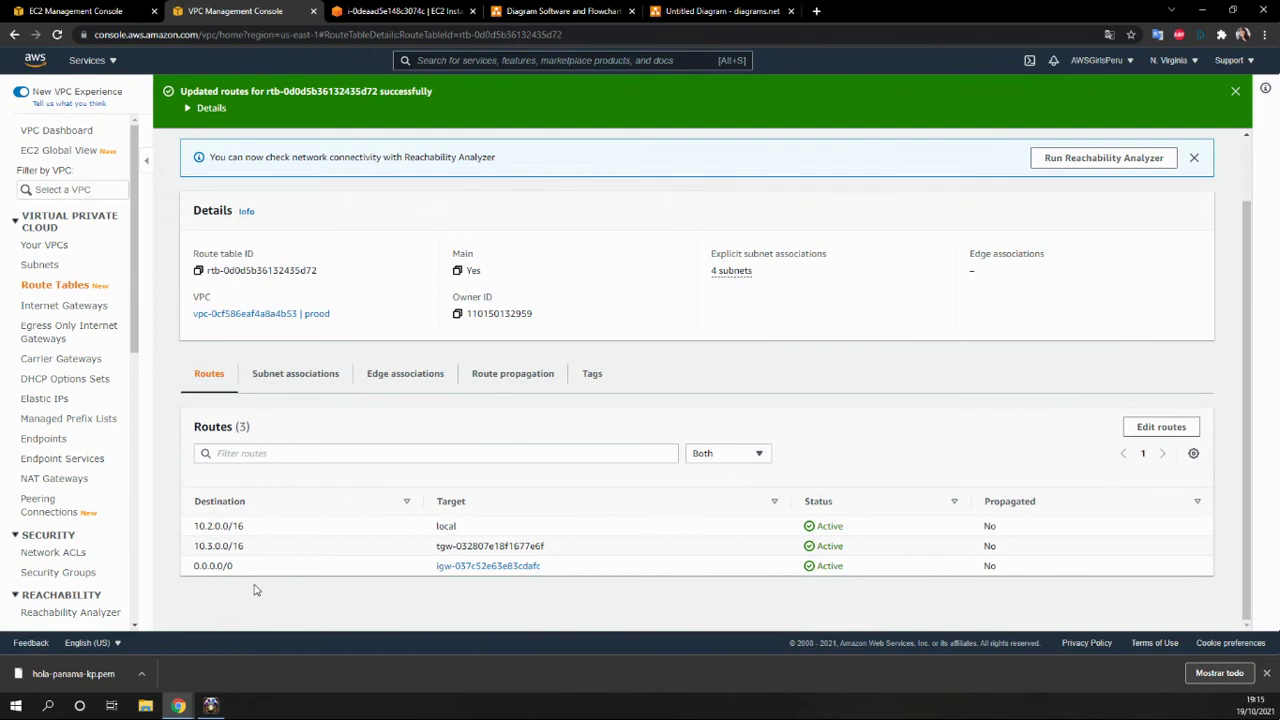
pyautogui.scroll(1, 327, 586)
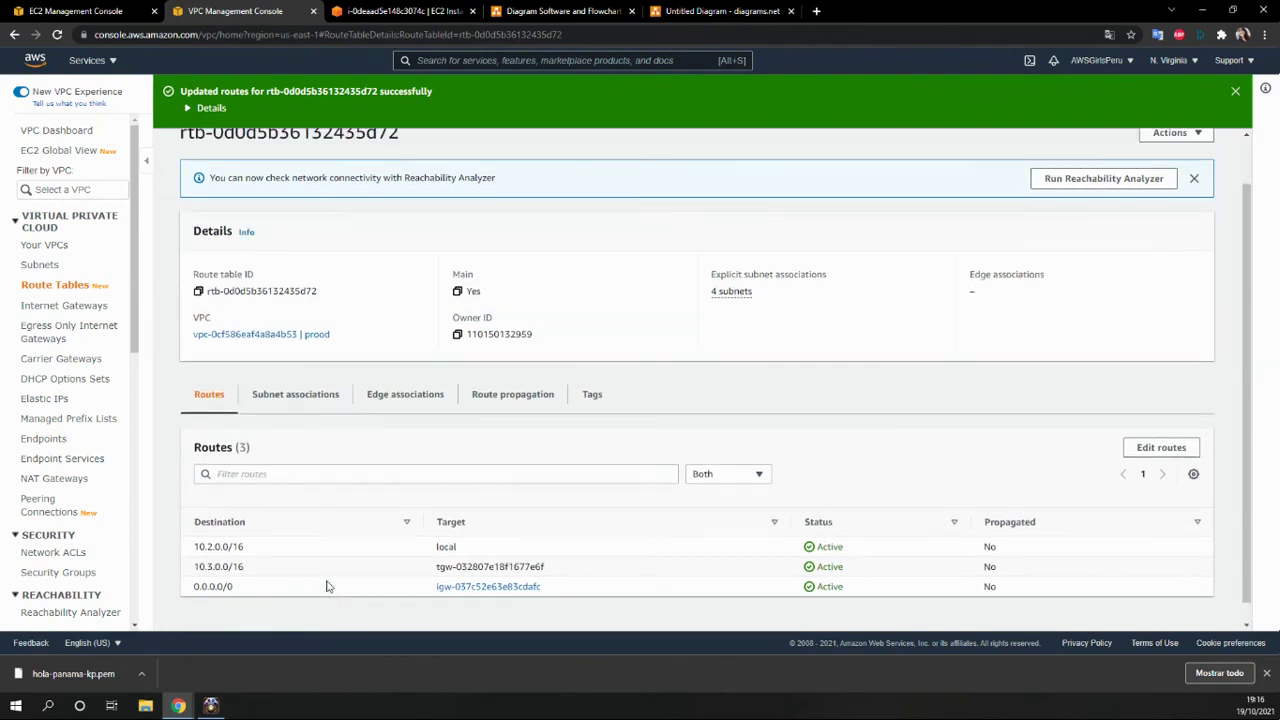
pyautogui.scroll(-1, 327, 586)
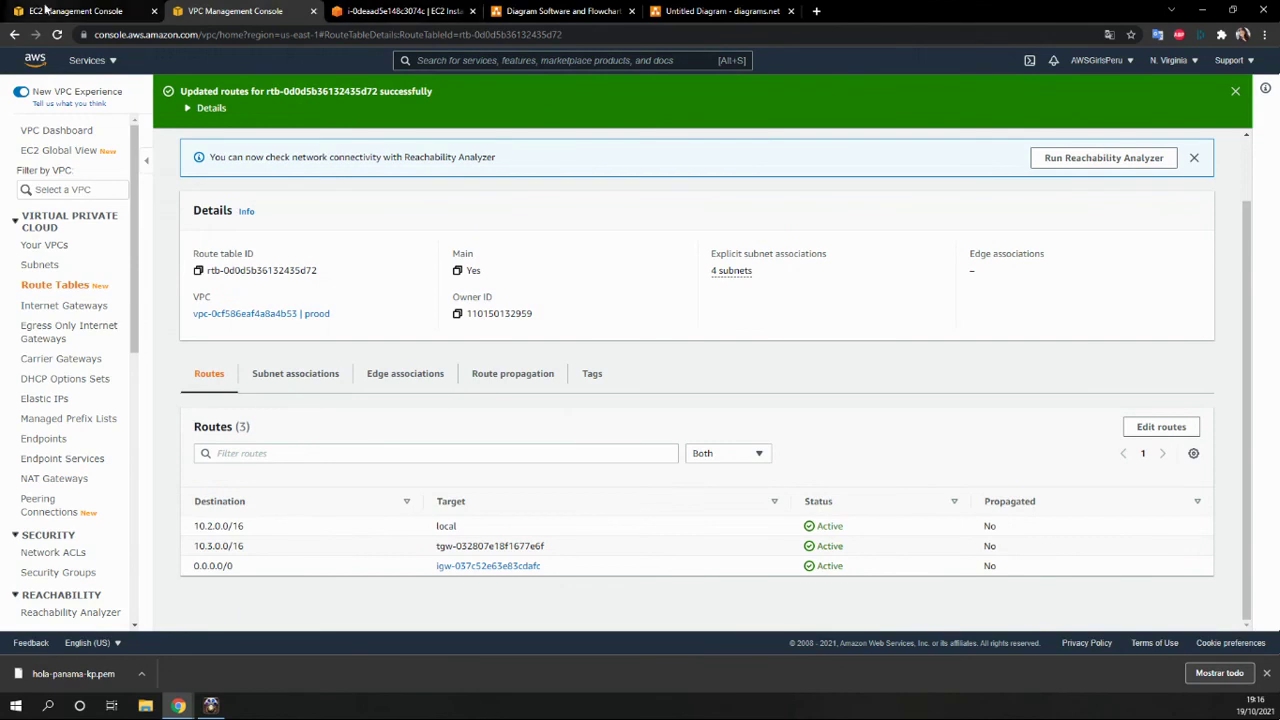
pyautogui.click(75, 11)
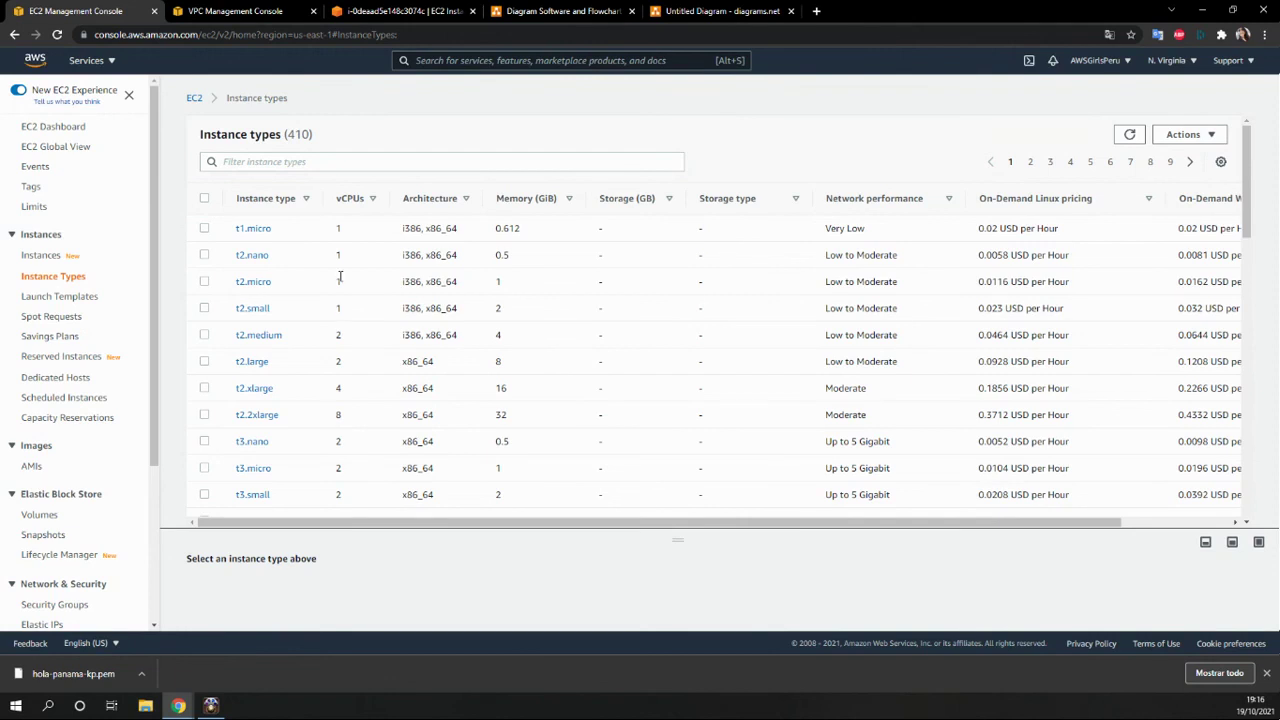
pyautogui.click(235, 11)
# Step: Retry the EC2 Instance Connect session to the 10.2.3.155 instance and begin a ping command at its prompt
pyautogui.click(405, 11)
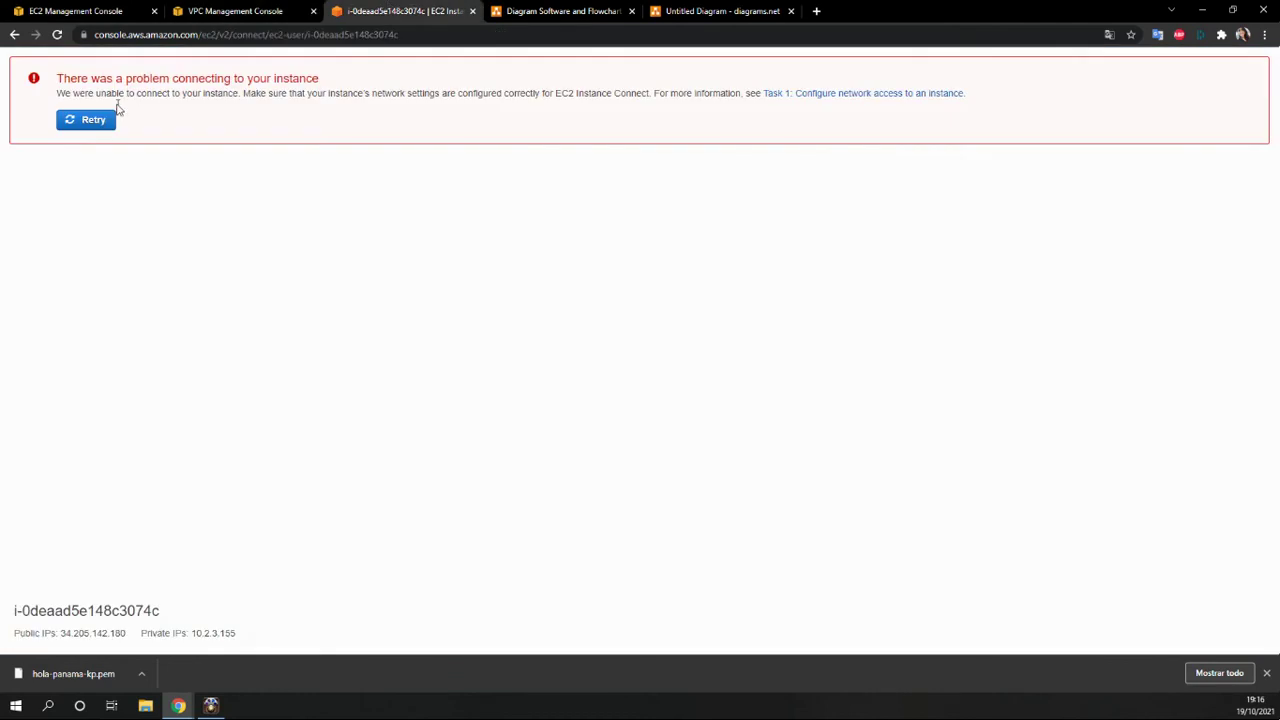
pyautogui.click(90, 128)
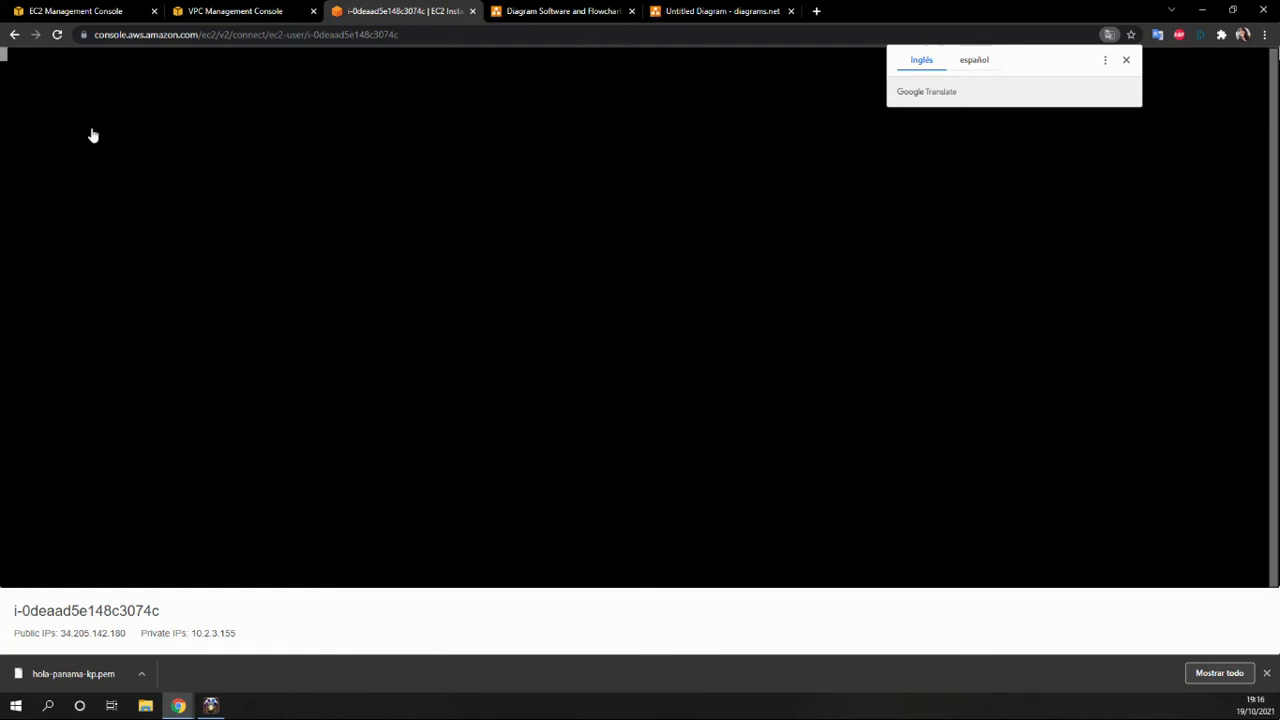
pyautogui.click(287, 179)
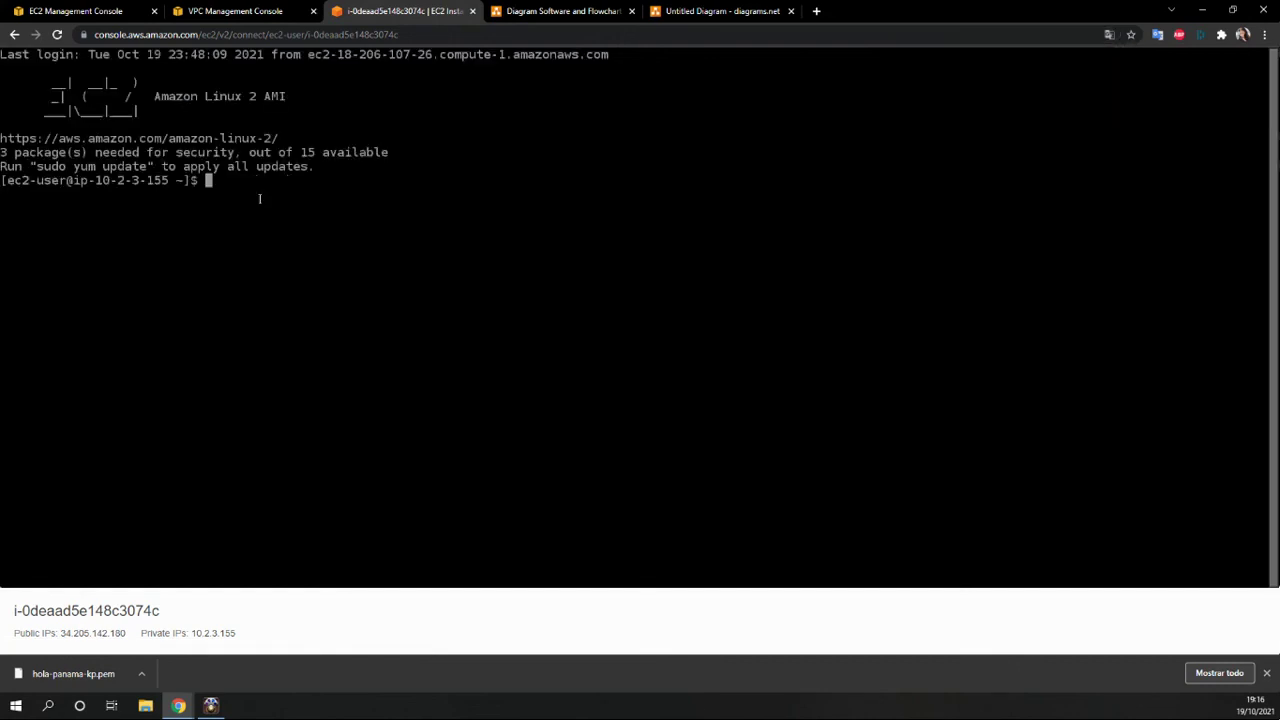
pyautogui.write('ping')
# Step: Compare the explicit subnet associations of the prood VPC's main route table with its routes
pyautogui.click(250, 11)
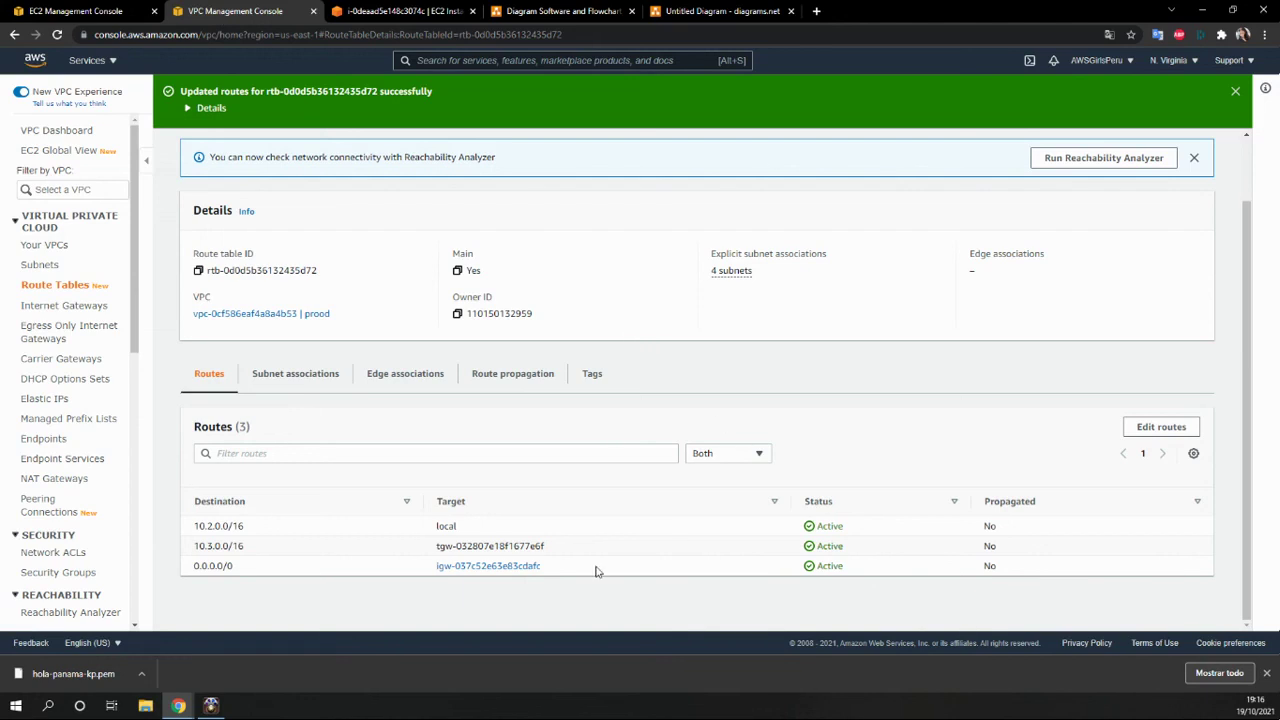
pyautogui.click(289, 376)
pyautogui.scroll(-2, 366, 563)
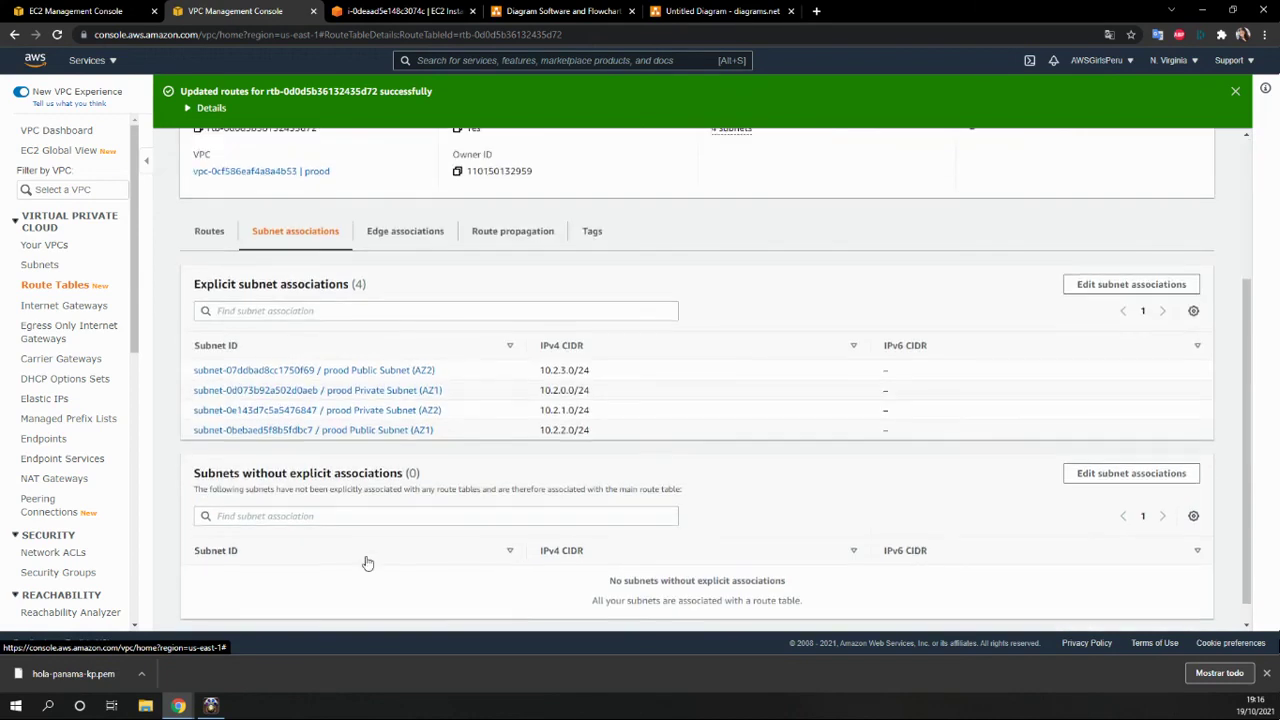
pyautogui.scroll(1, 366, 560)
pyautogui.click(212, 271)
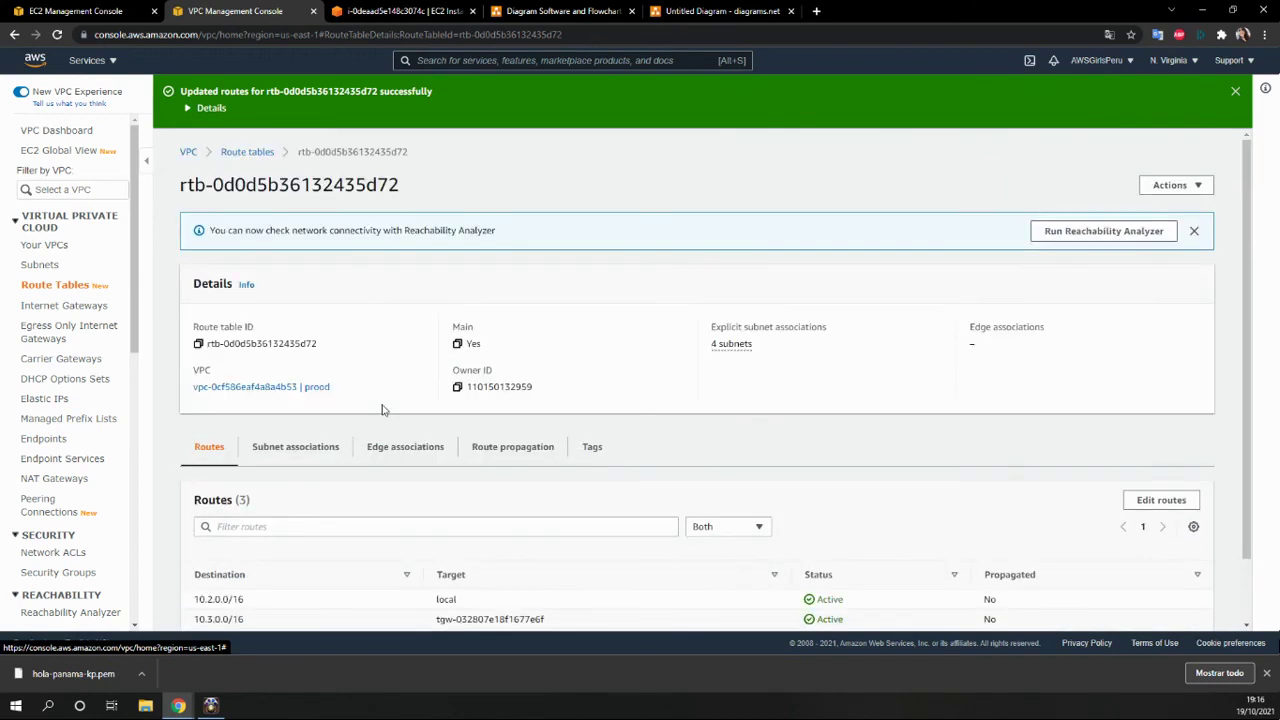
pyautogui.scroll(-1, 380, 406)
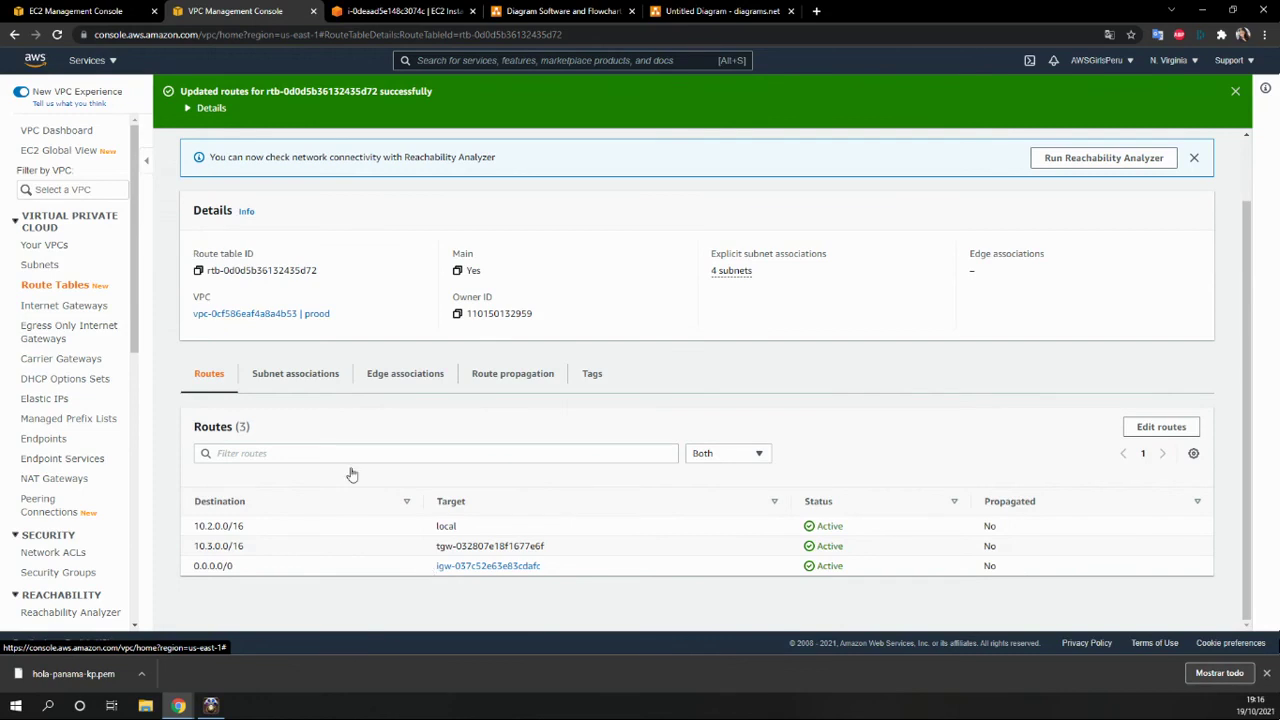
pyautogui.click(284, 376)
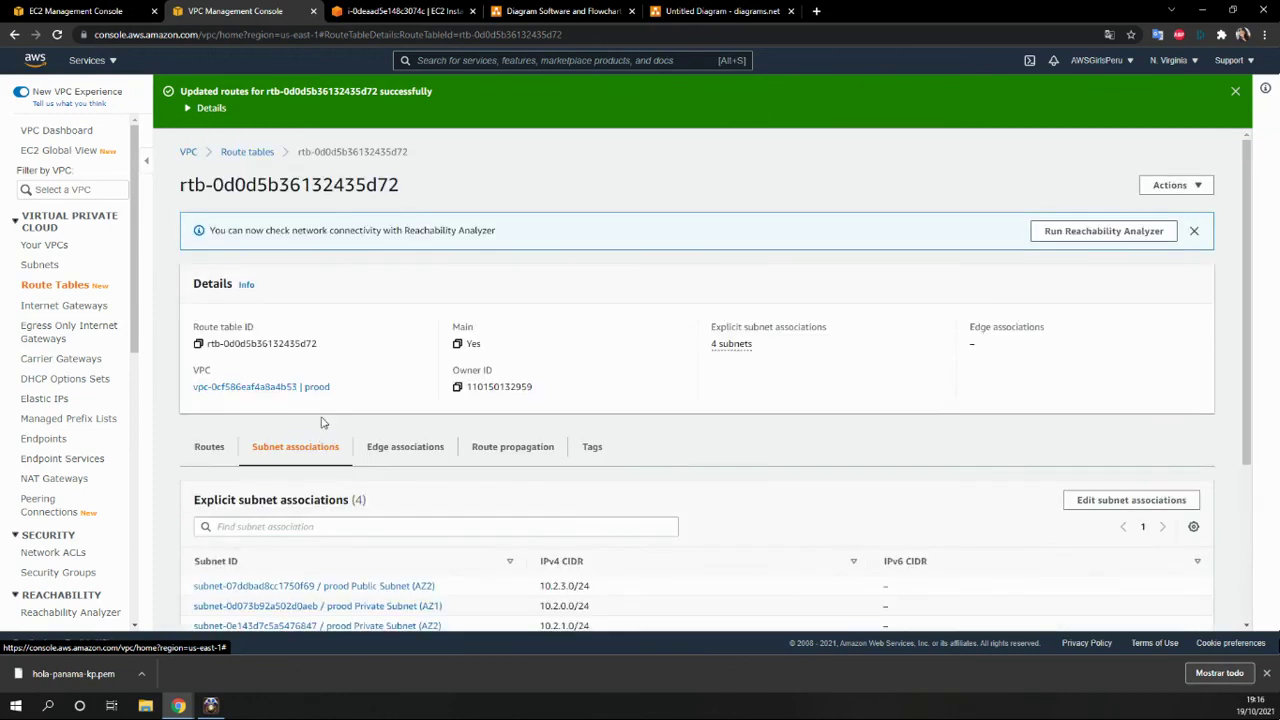
pyautogui.scroll(-2, 300, 460)
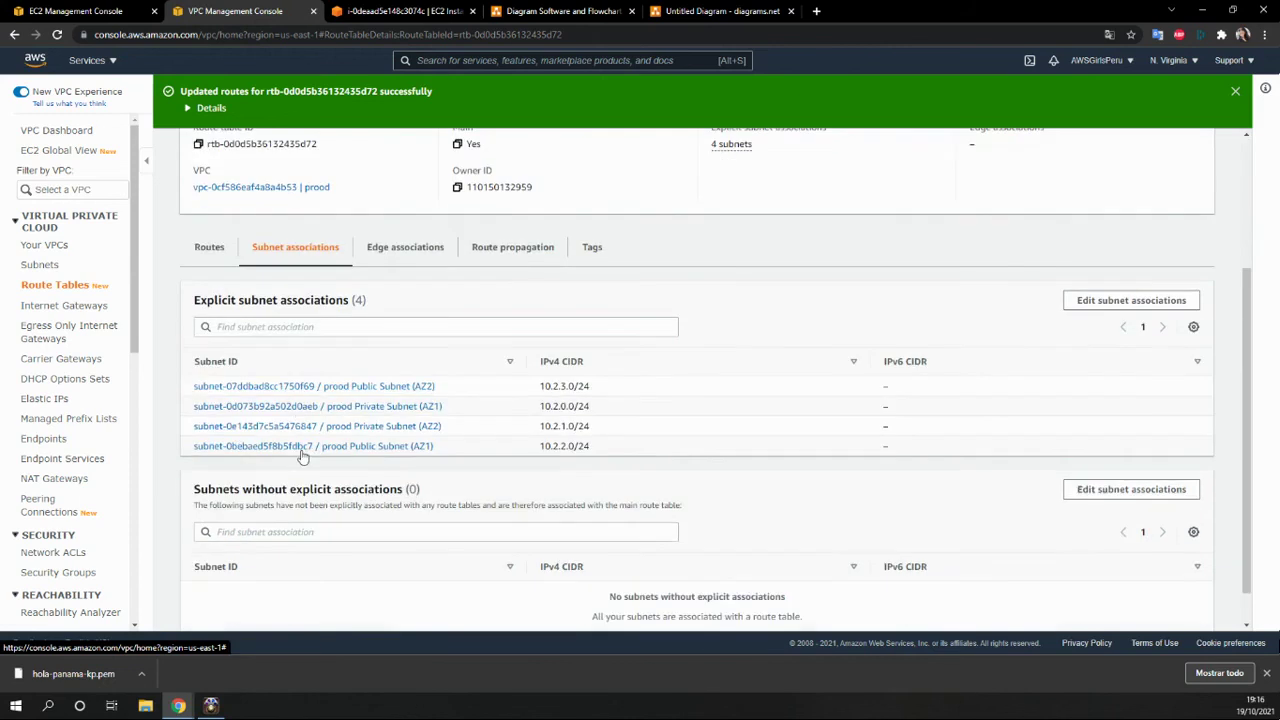
pyautogui.click(205, 256)
pyautogui.scroll(-2, 446, 528)
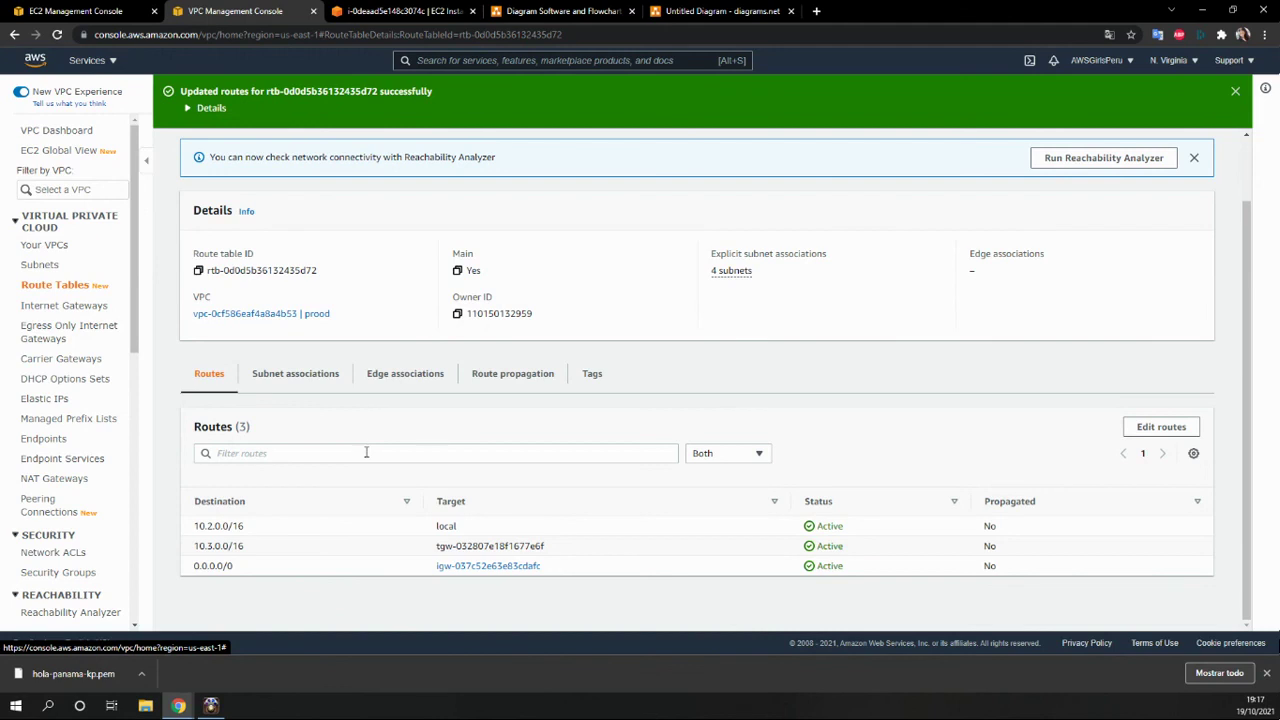
# Step: Copy the private IPv4 address of EC2 instance i-02742269f8e37046d and return to the 10.2.3.155 instance's terminal
pyautogui.click(396, 12)
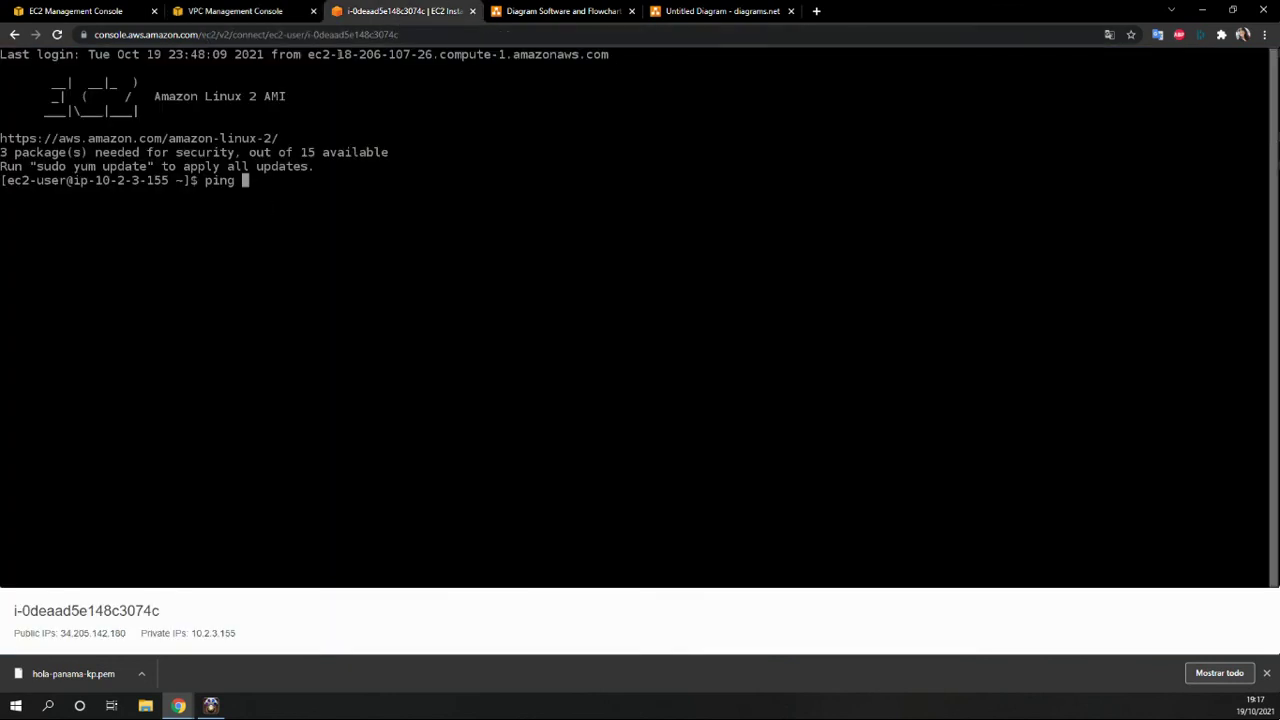
pyautogui.click(257, 11)
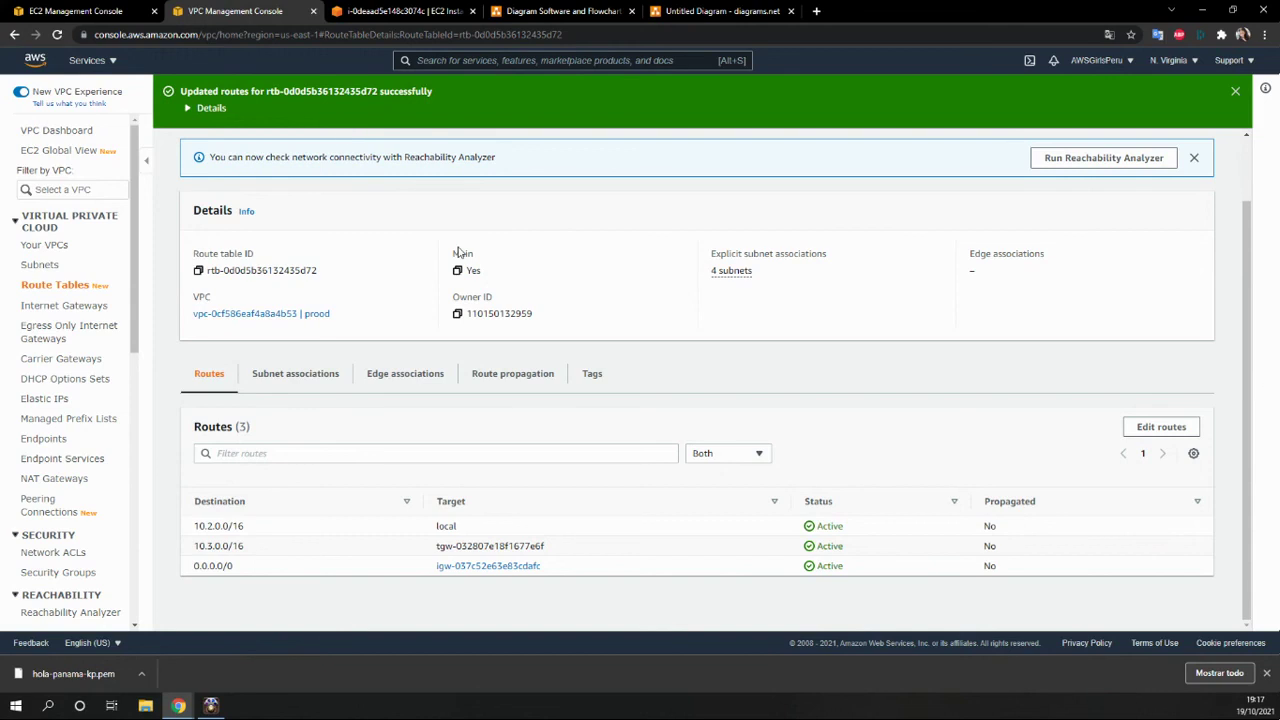
pyautogui.scroll(1, 403, 426)
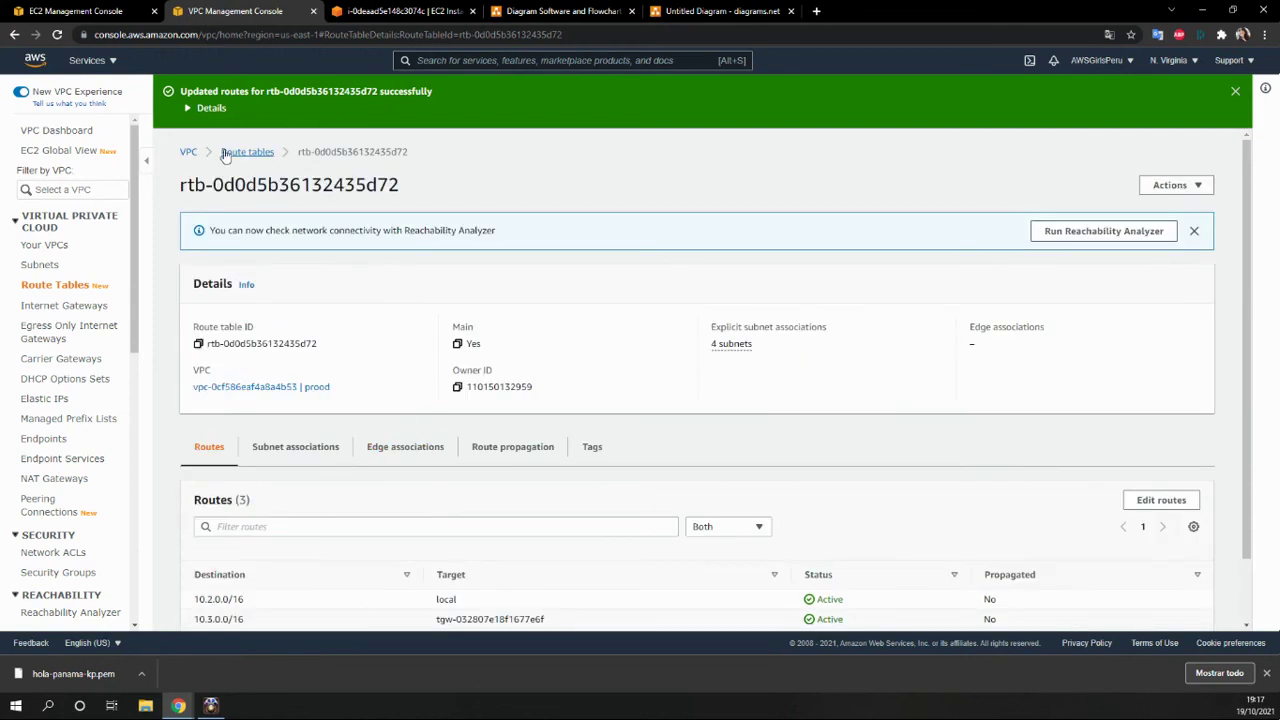
pyautogui.click(75, 11)
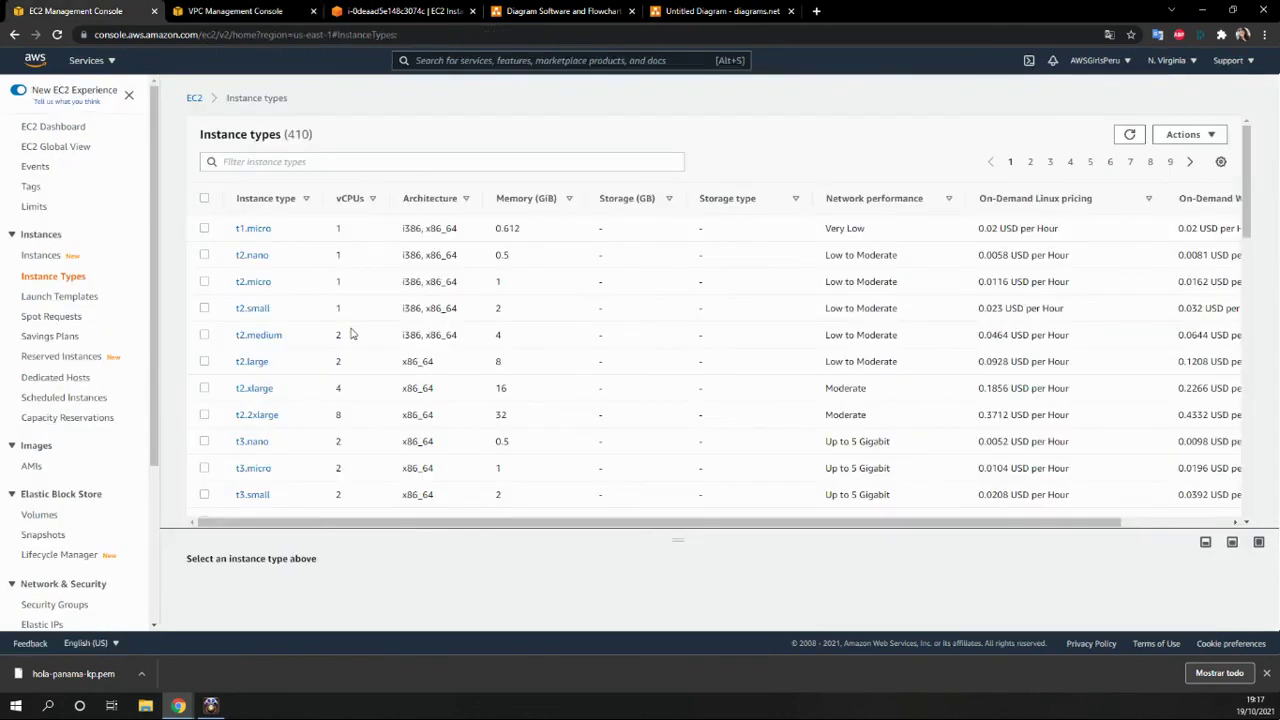
pyautogui.click(38, 257)
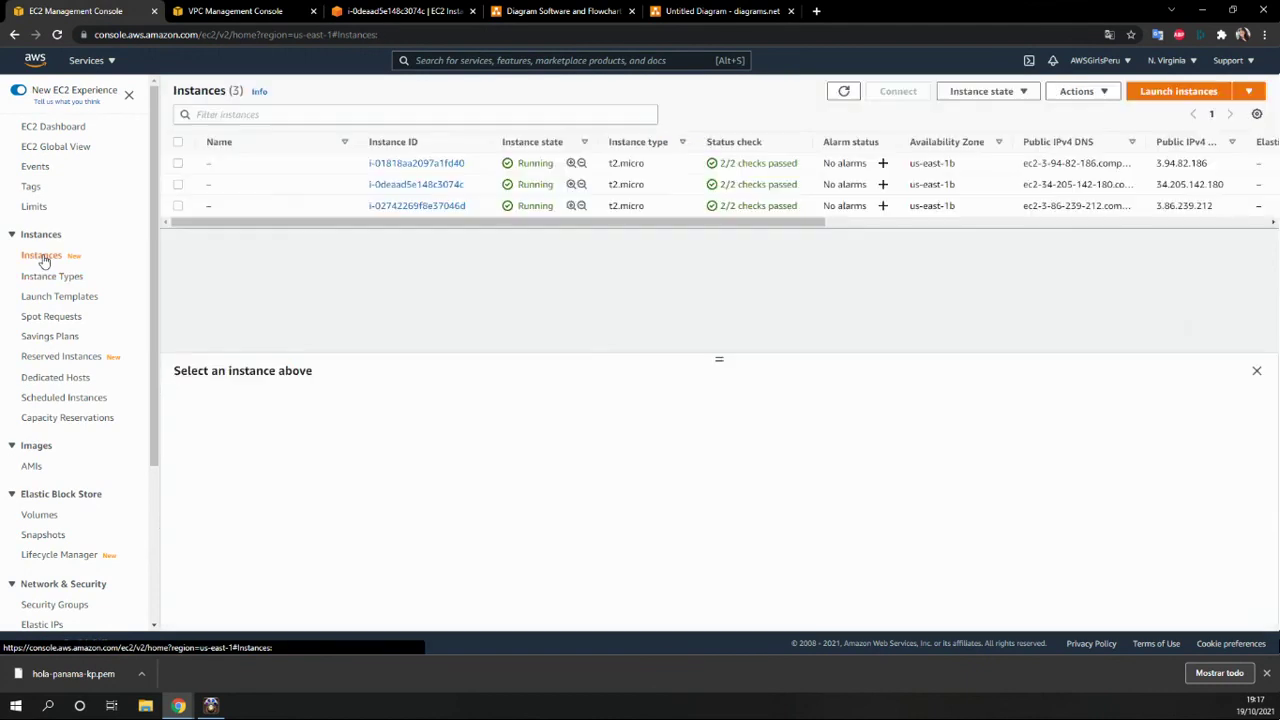
pyautogui.click(458, 208)
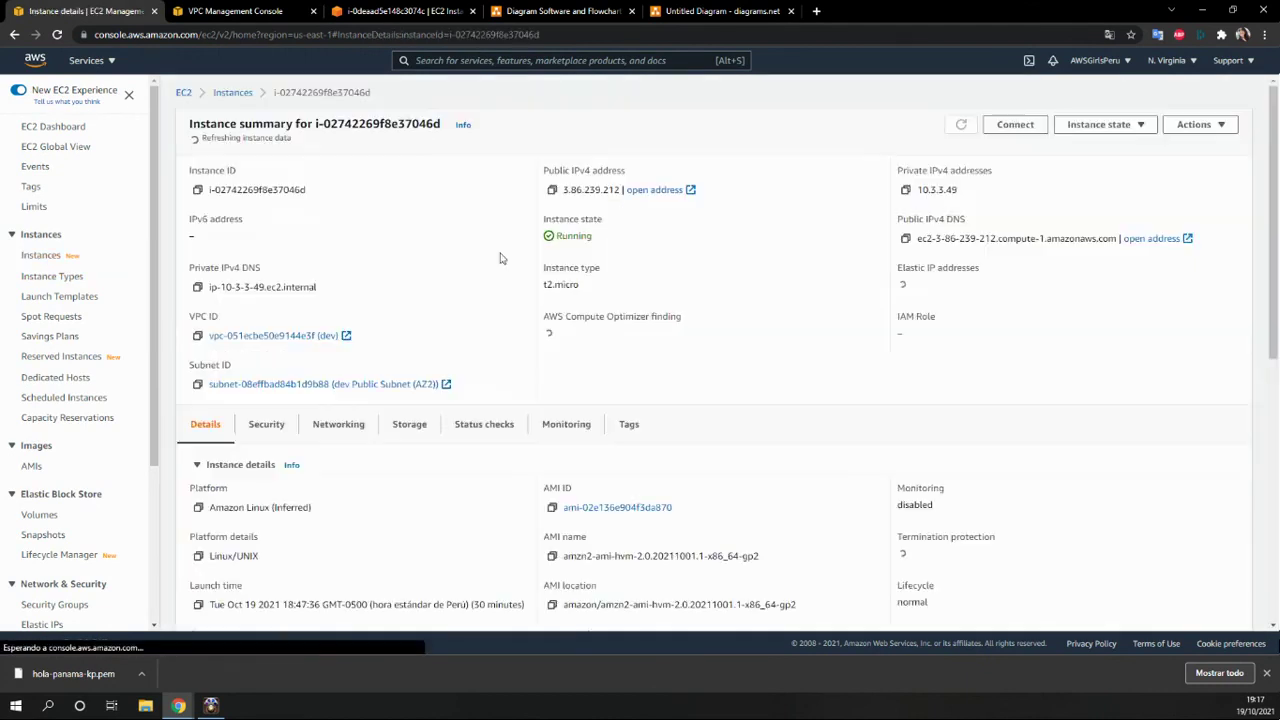
pyautogui.click(905, 188)
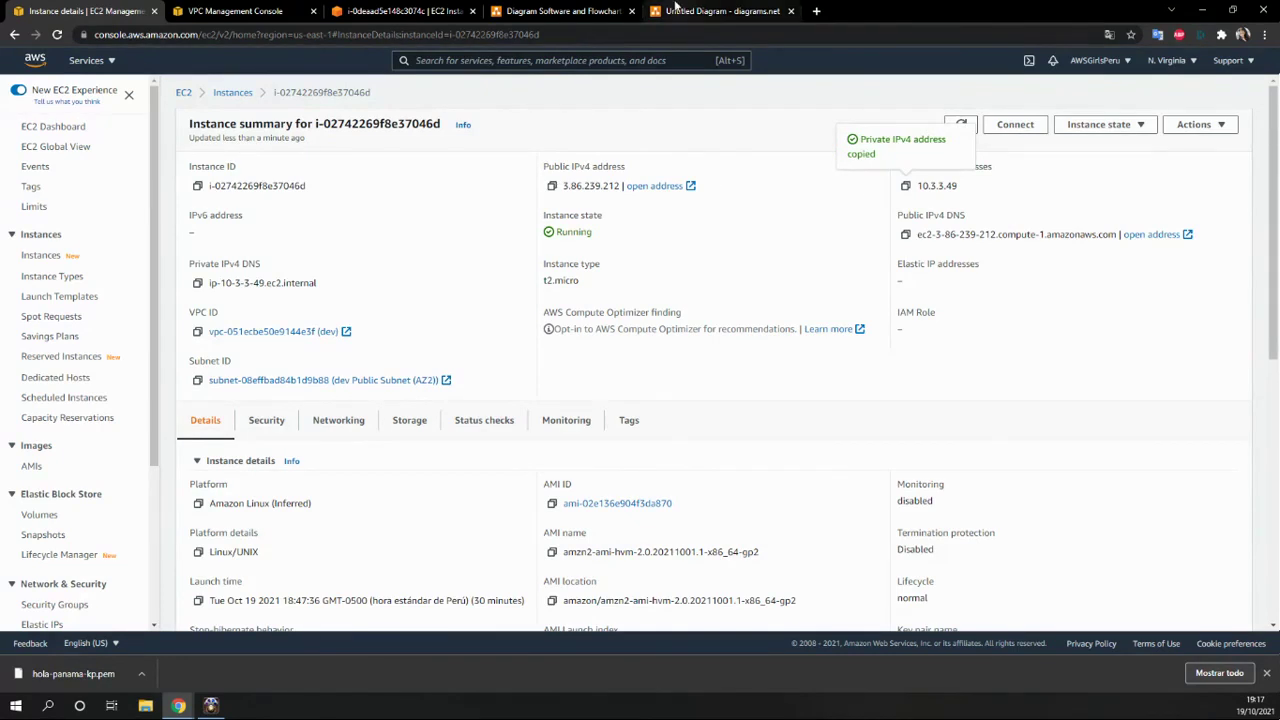
pyautogui.click(405, 11)
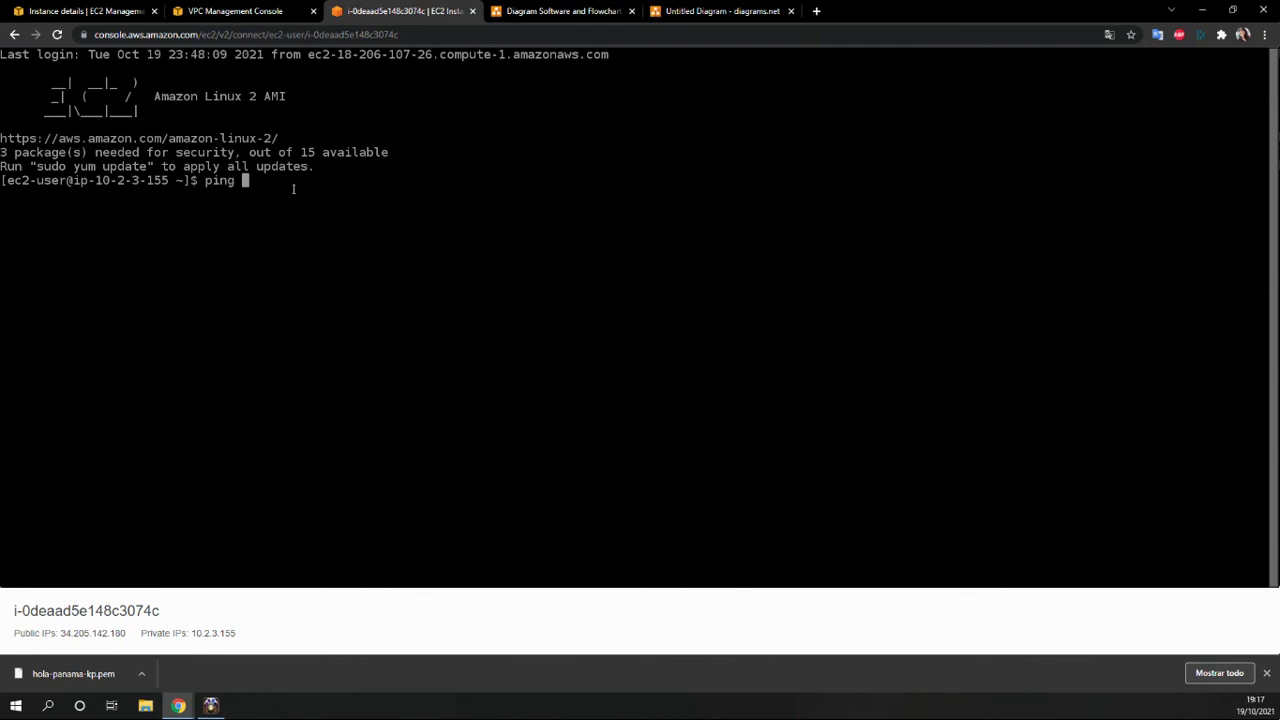
# Step: Ping 10.3.3.49 from the 10.2.3.155 instance, stop the command and review its output
pyautogui.write('10.3.3.49')
pyautogui.press('Return')
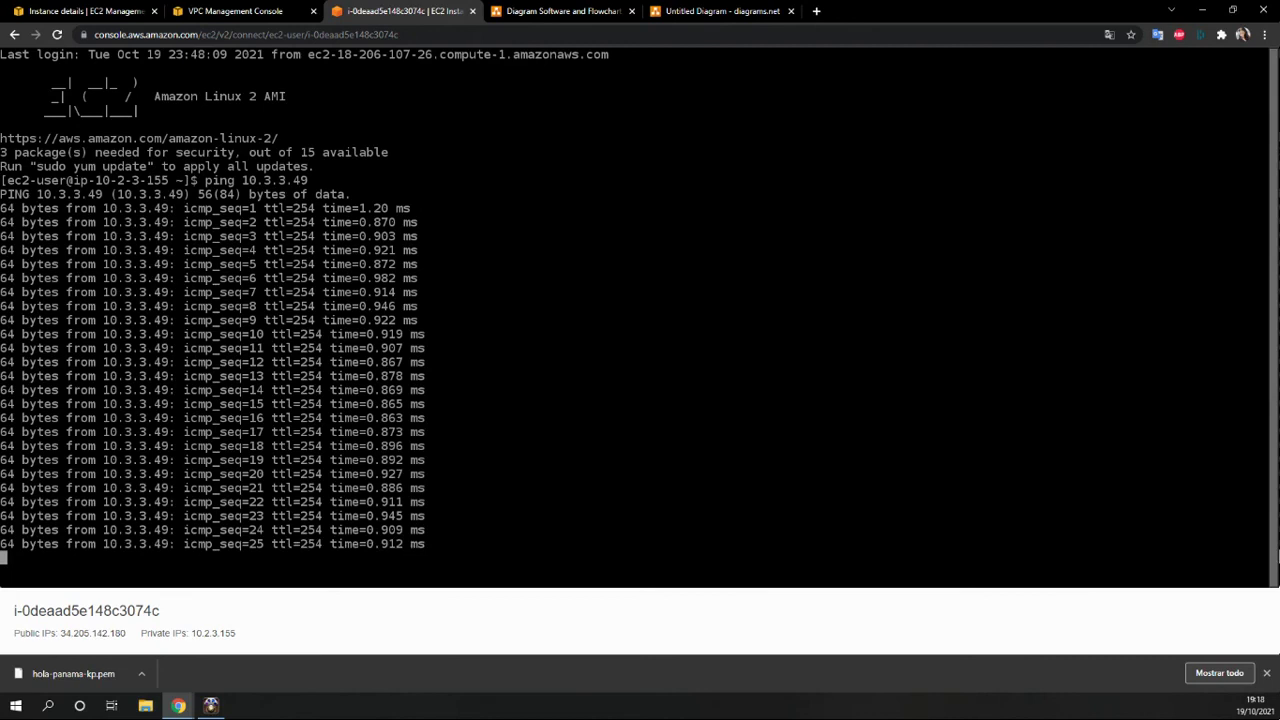
pyautogui.hotkey('ctrl', 'c')
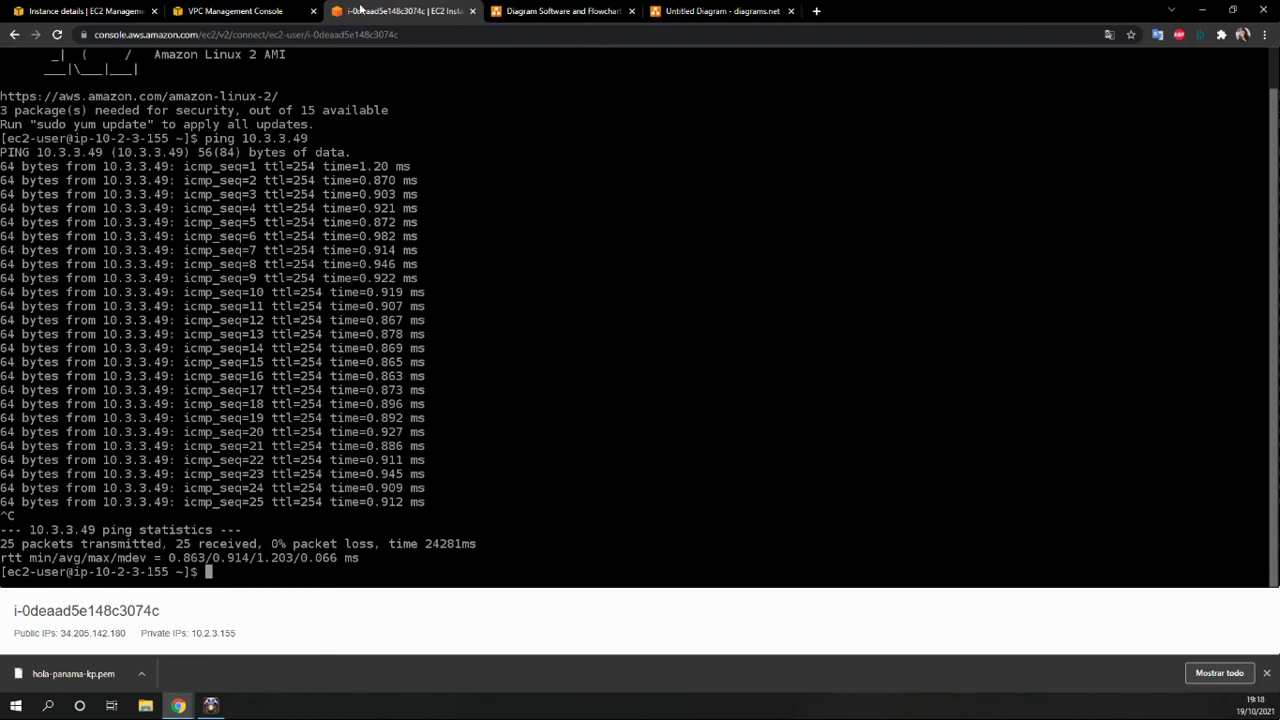
pyautogui.click(240, 11)
pyautogui.click(427, 9)
pyautogui.scroll(1, 312, 124)
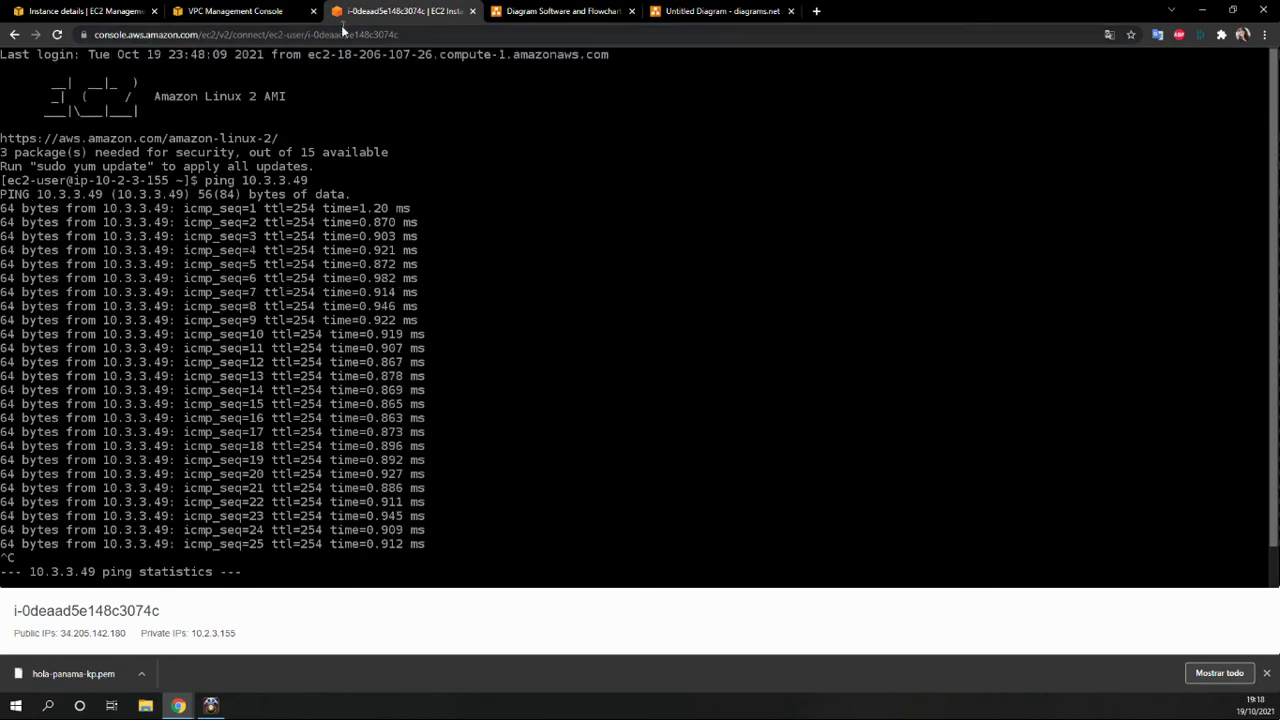
# Step: Compare the routes in the prood VPC's main route table with the ping output in the 10.2.3.155 instance's terminal
pyautogui.click(250, 11)
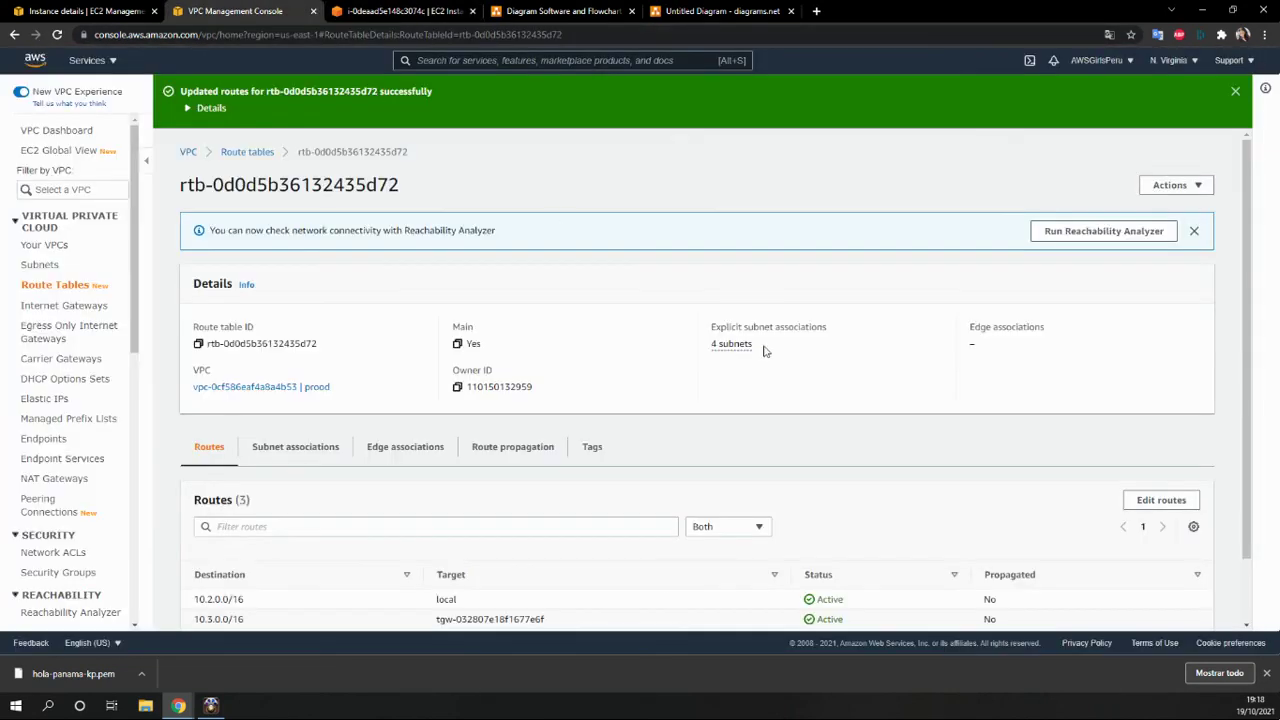
pyautogui.scroll(-1, 765, 350)
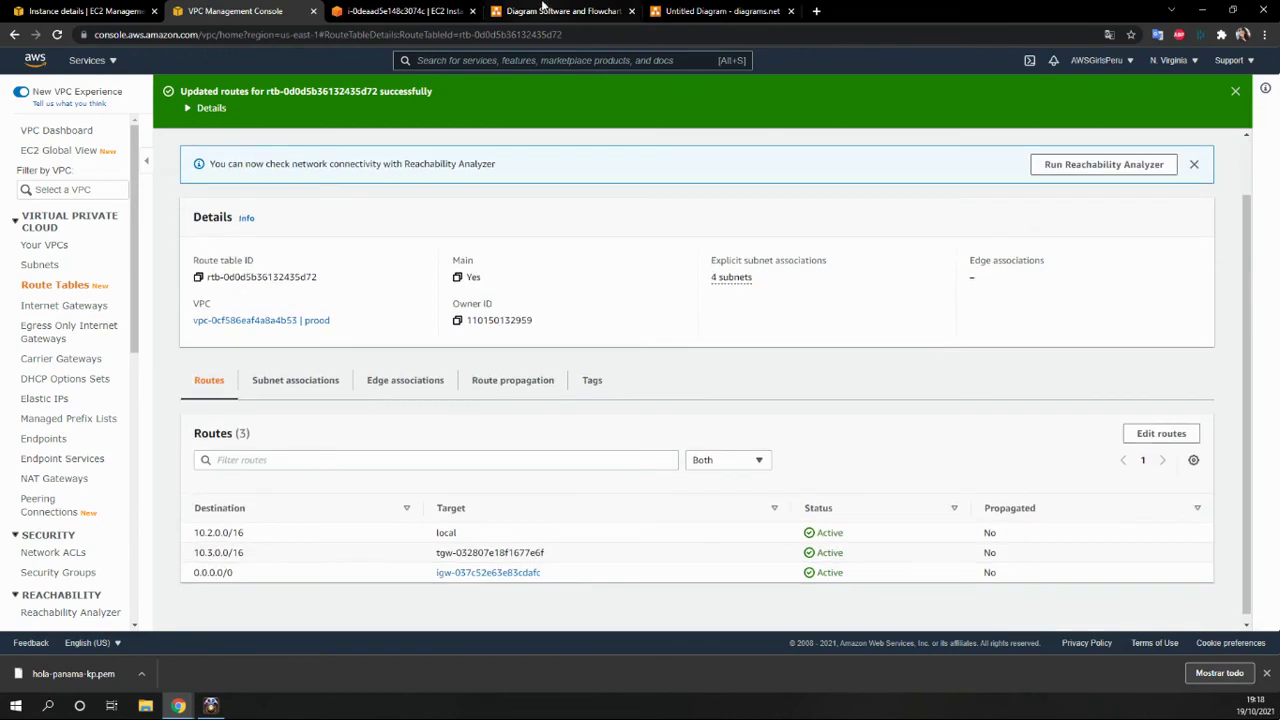
pyautogui.click(400, 11)
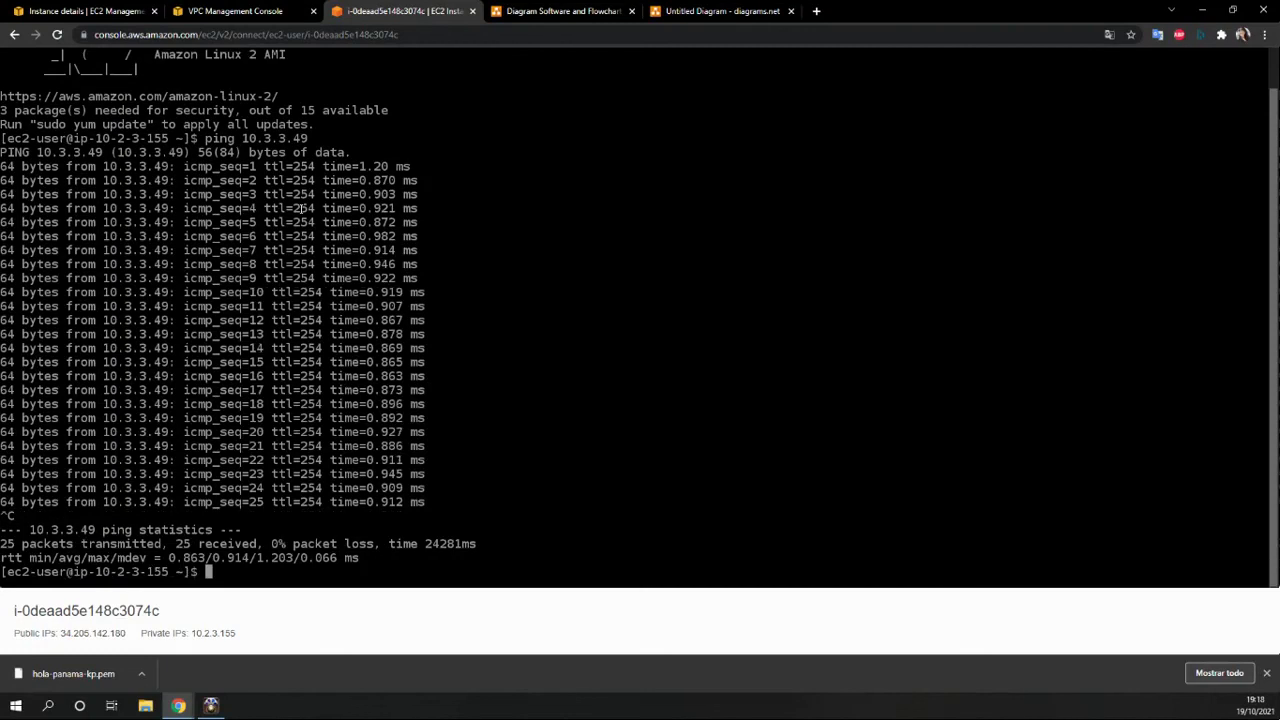
pyautogui.click(257, 8)
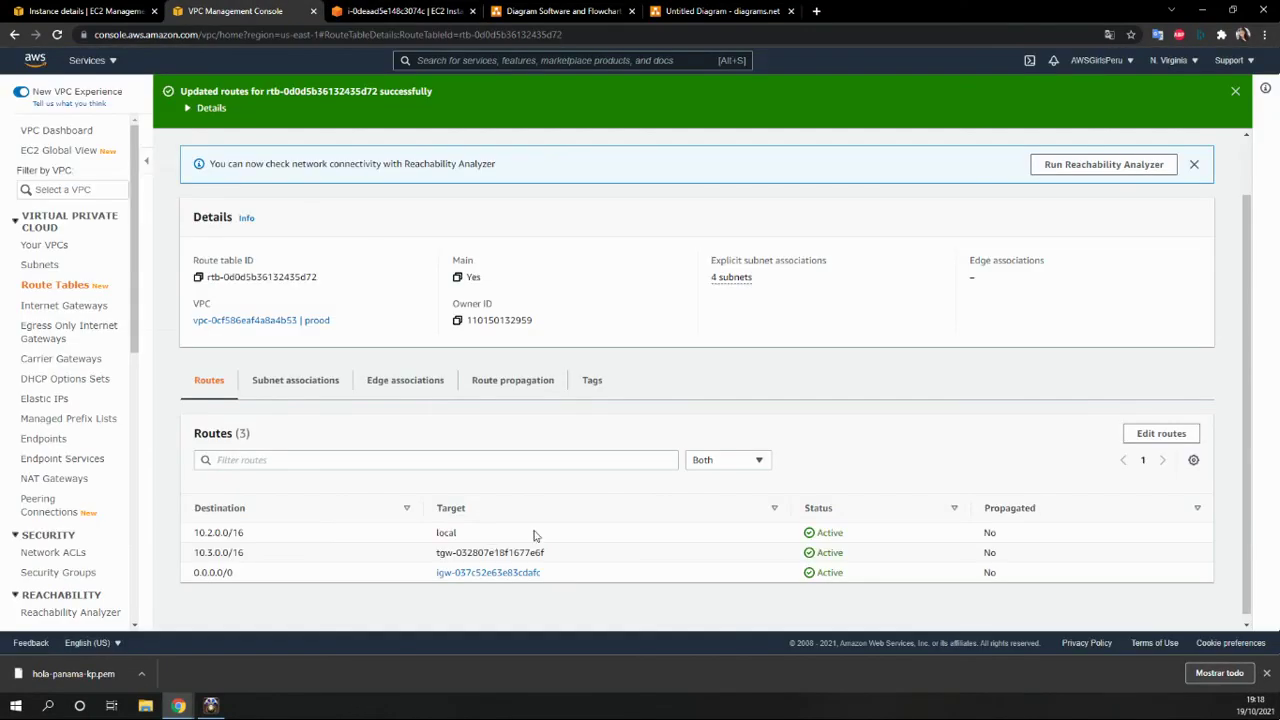
pyautogui.scroll(1, 400, 310)
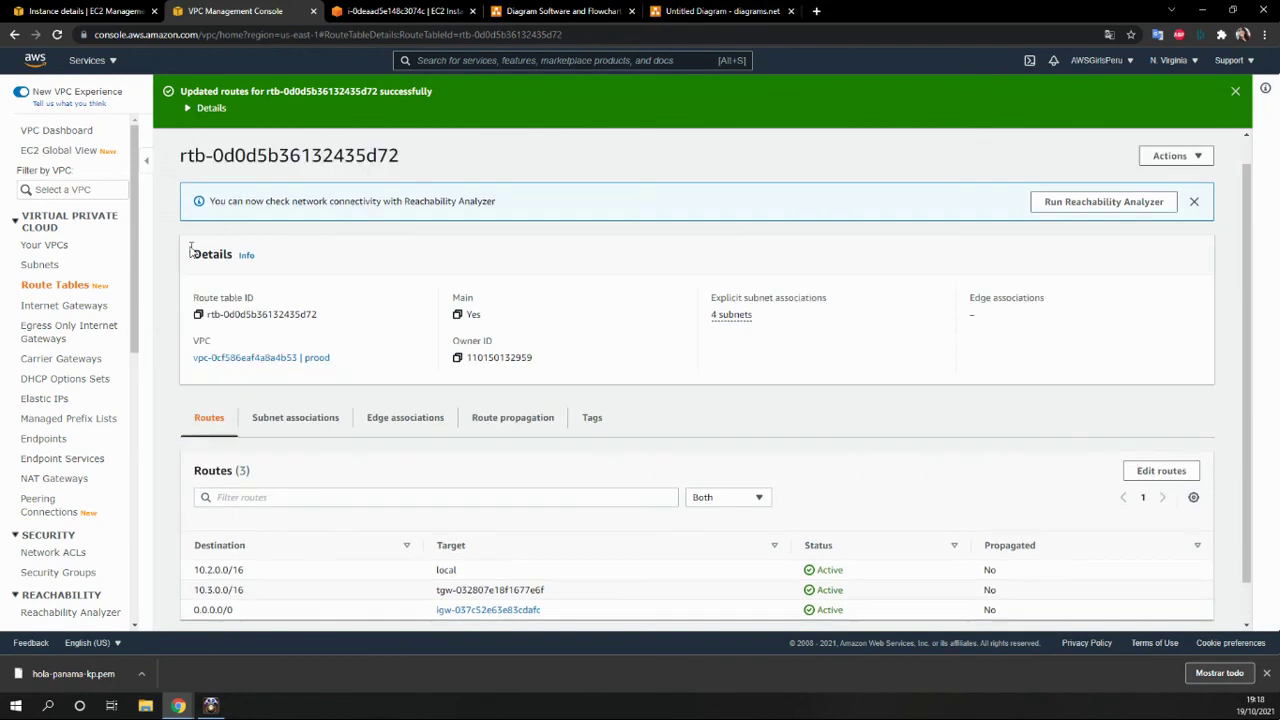
# Step: Start an EC2 Instance Connect session to instance i-02742269f8e37046d as ec2-user
pyautogui.click(90, 11)
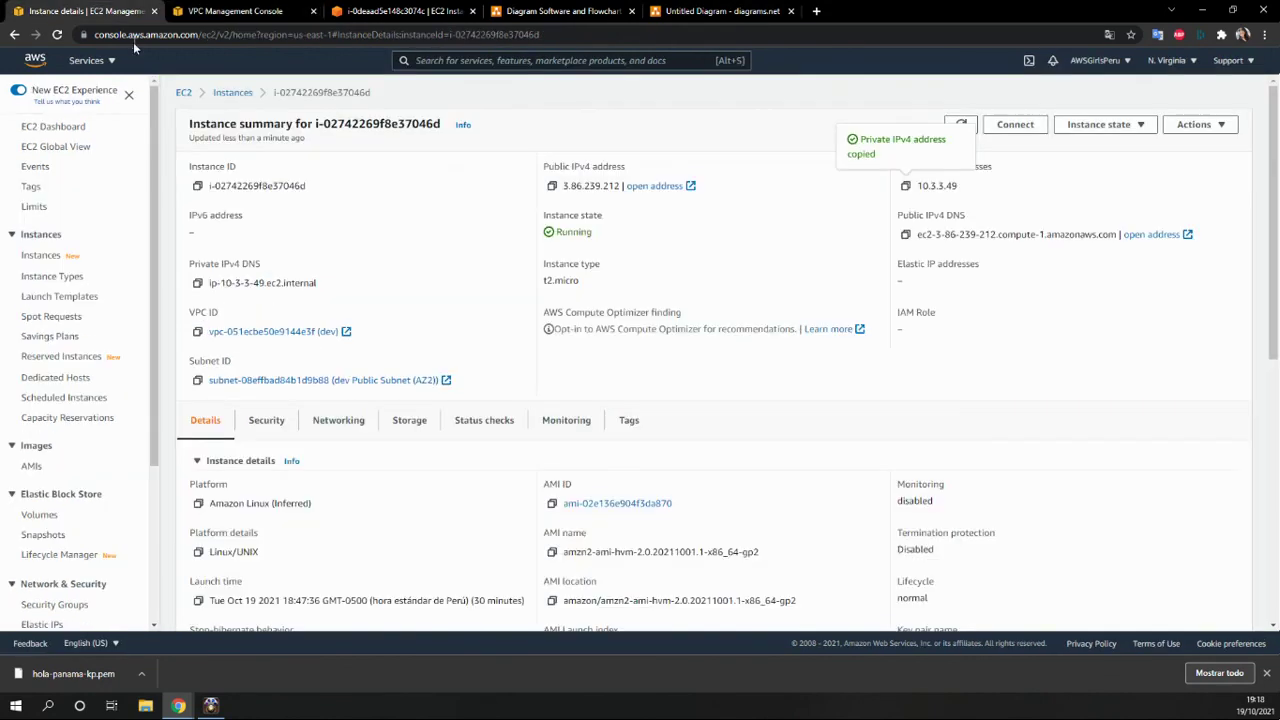
pyautogui.click(232, 92)
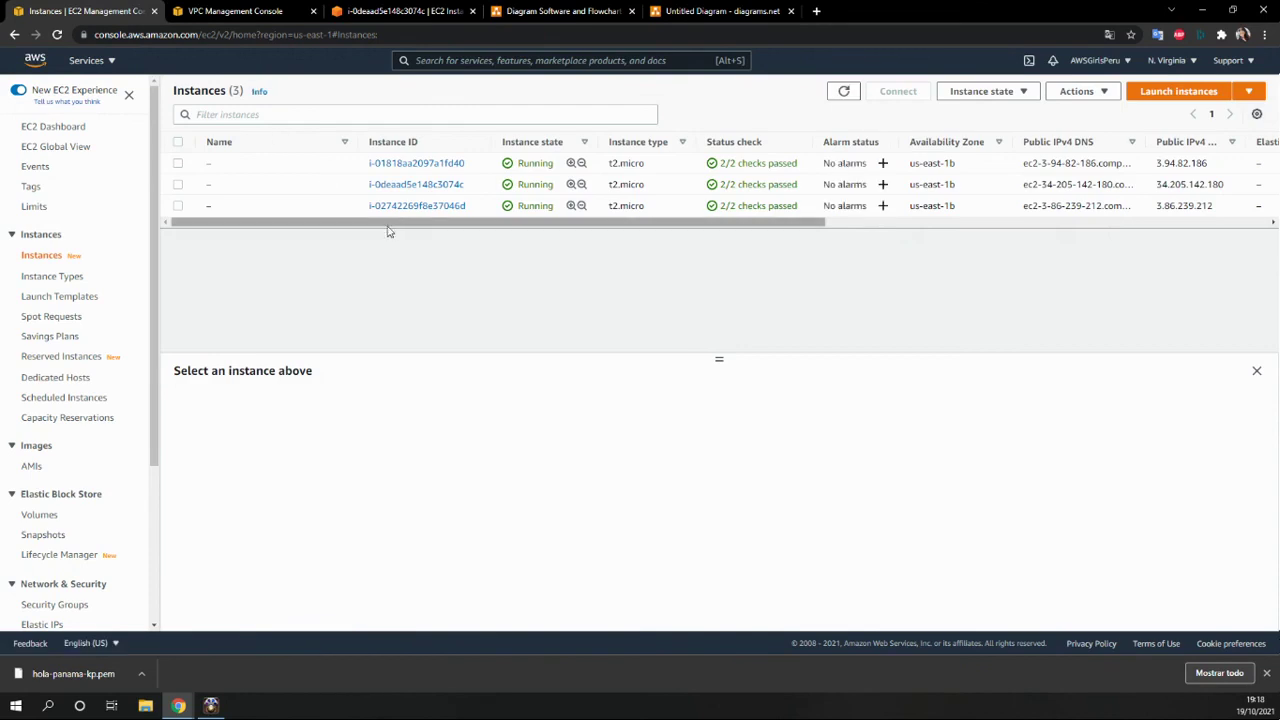
pyautogui.click(422, 206)
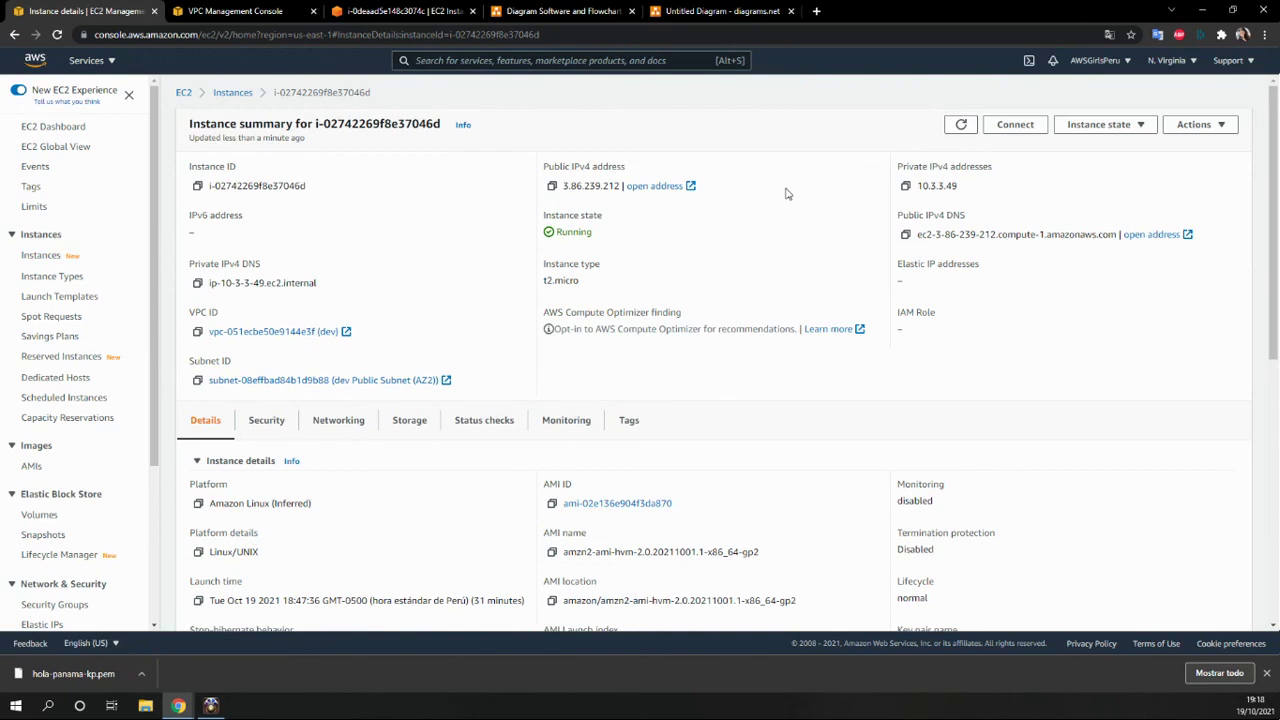
pyautogui.click(1001, 131)
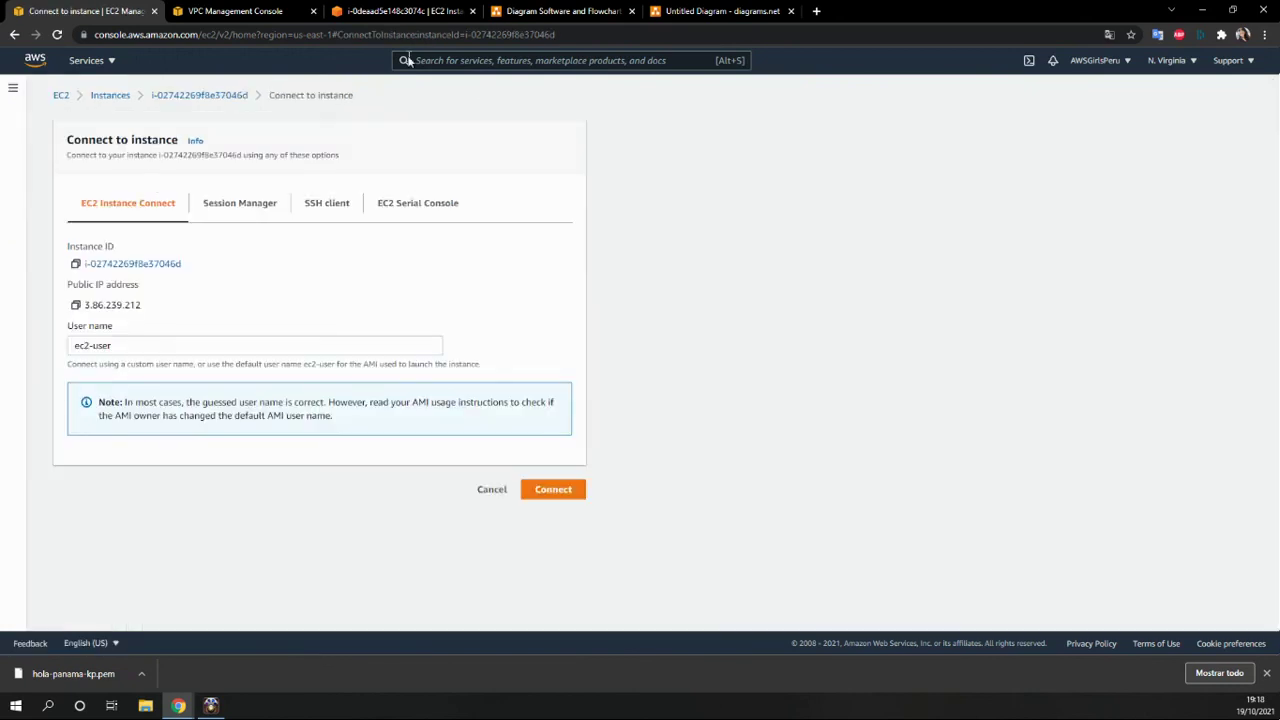
pyautogui.click(553, 491)
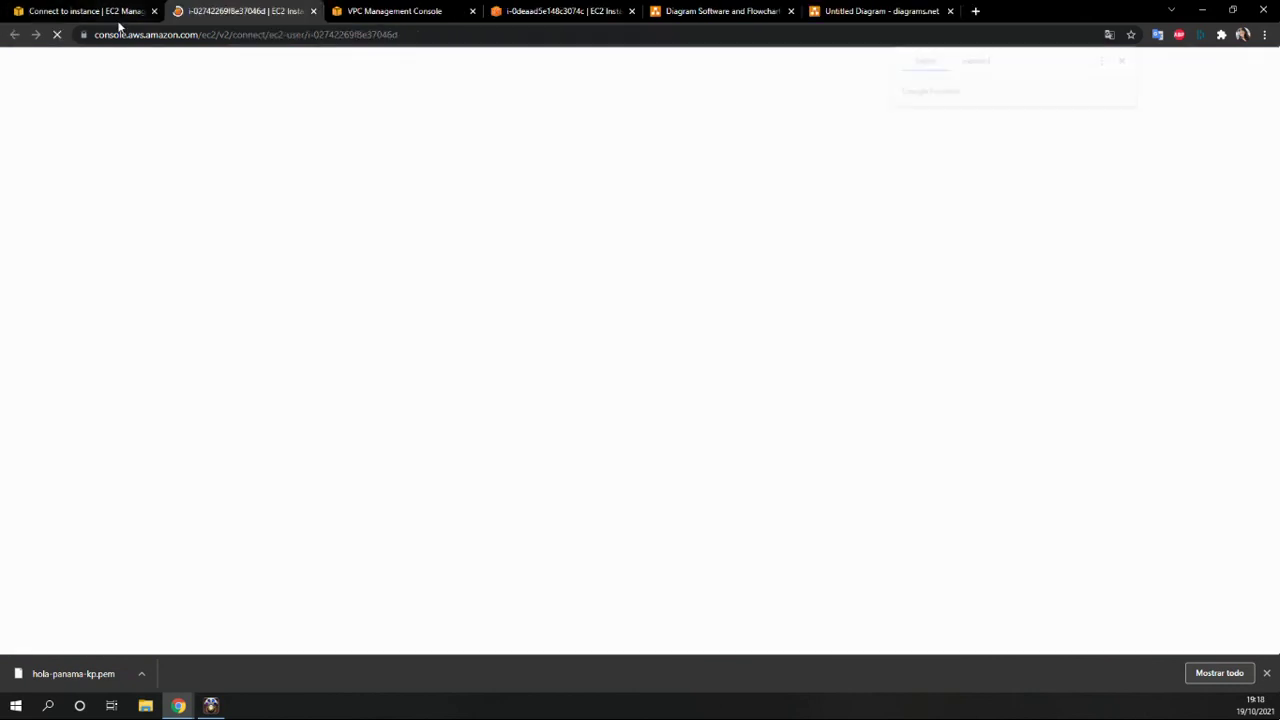
# Step: Copy the private IPv4 address of instance i-0deaad5e148c3074c and retry the EC2 Instance Connect session to i-02742269f8e37046d
pyautogui.click(110, 12)
pyautogui.click(112, 97)
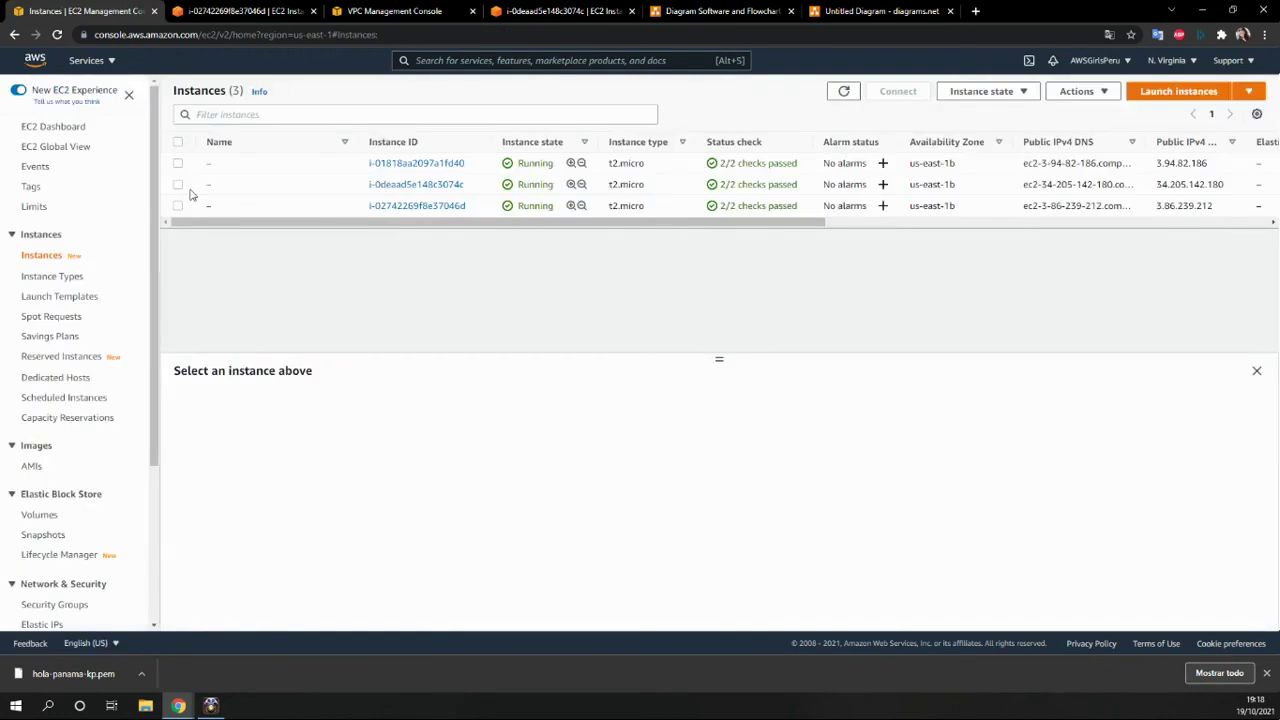
pyautogui.click(177, 184)
pyautogui.click(177, 184)
pyautogui.click(177, 186)
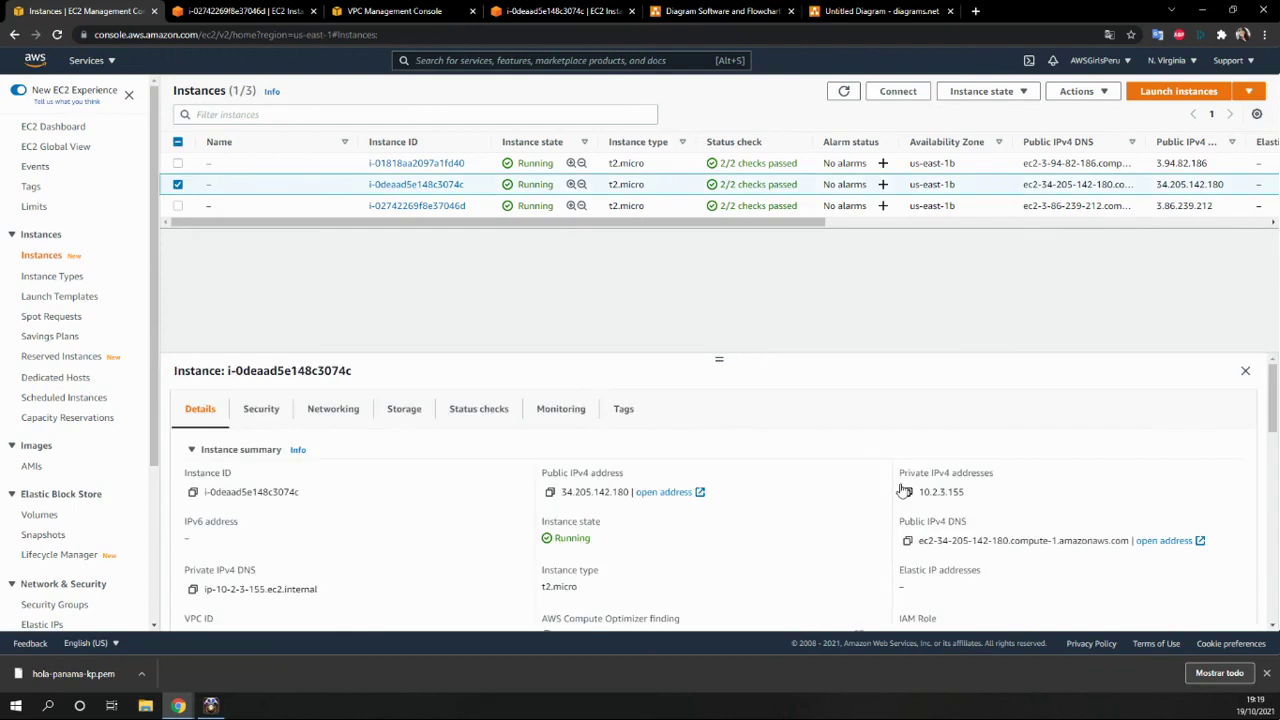
pyautogui.click(907, 491)
pyautogui.click(262, 8)
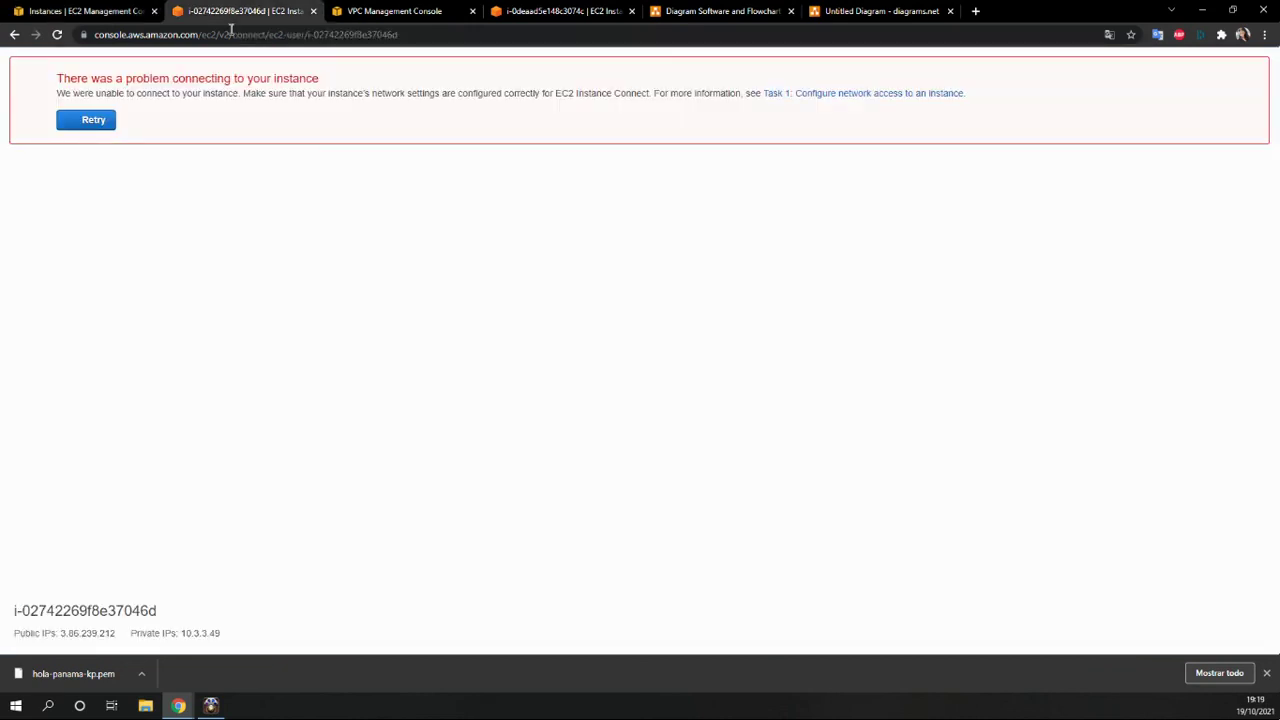
pyautogui.click(100, 127)
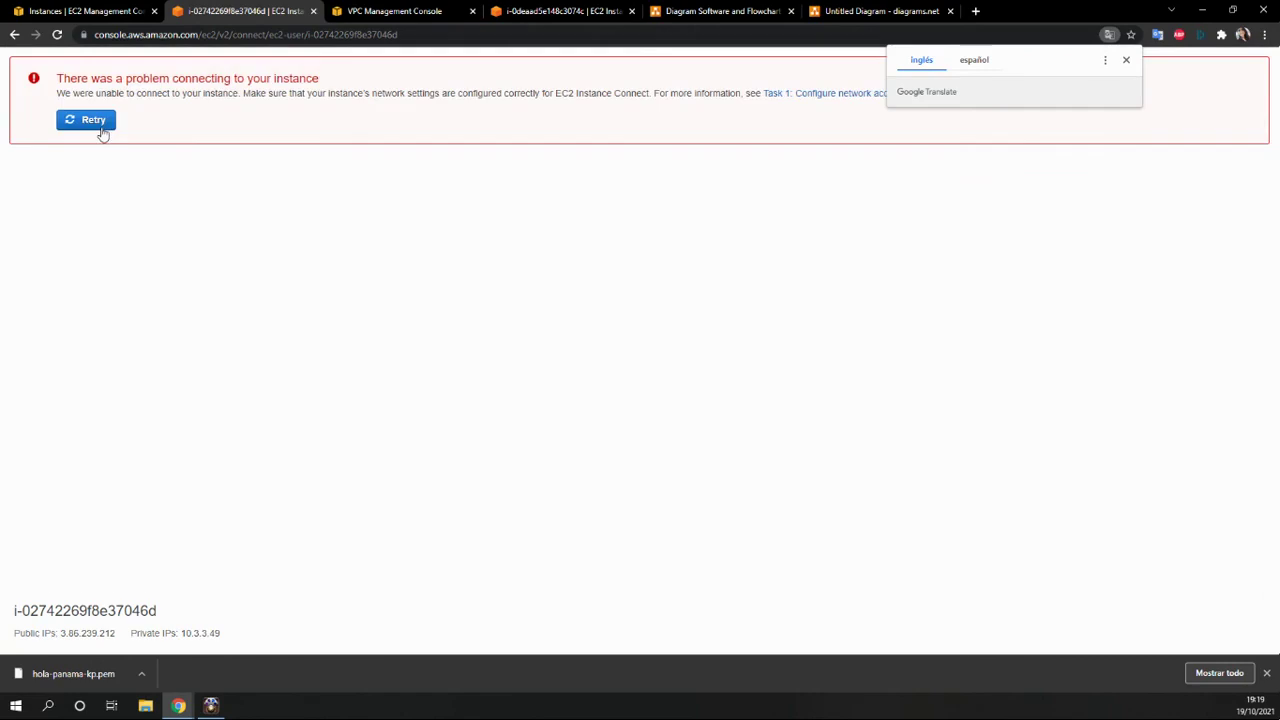
pyautogui.click(118, 12)
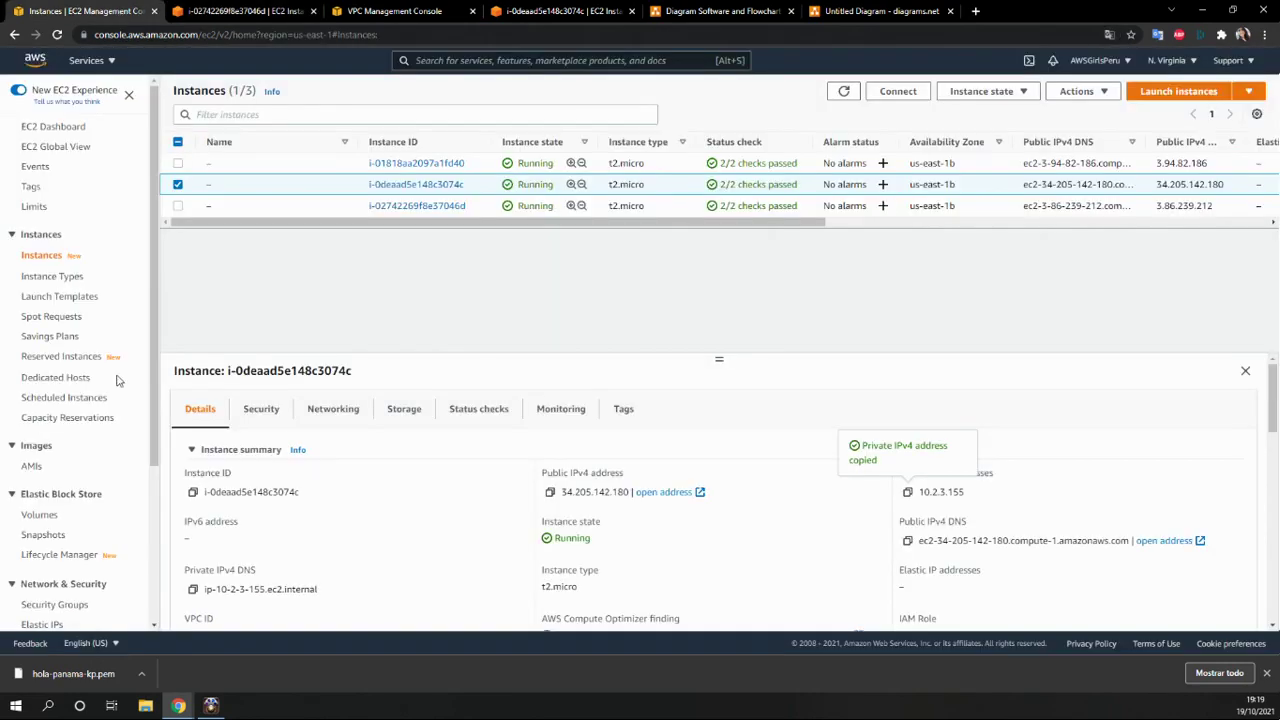
pyautogui.scroll(-3, 89, 380)
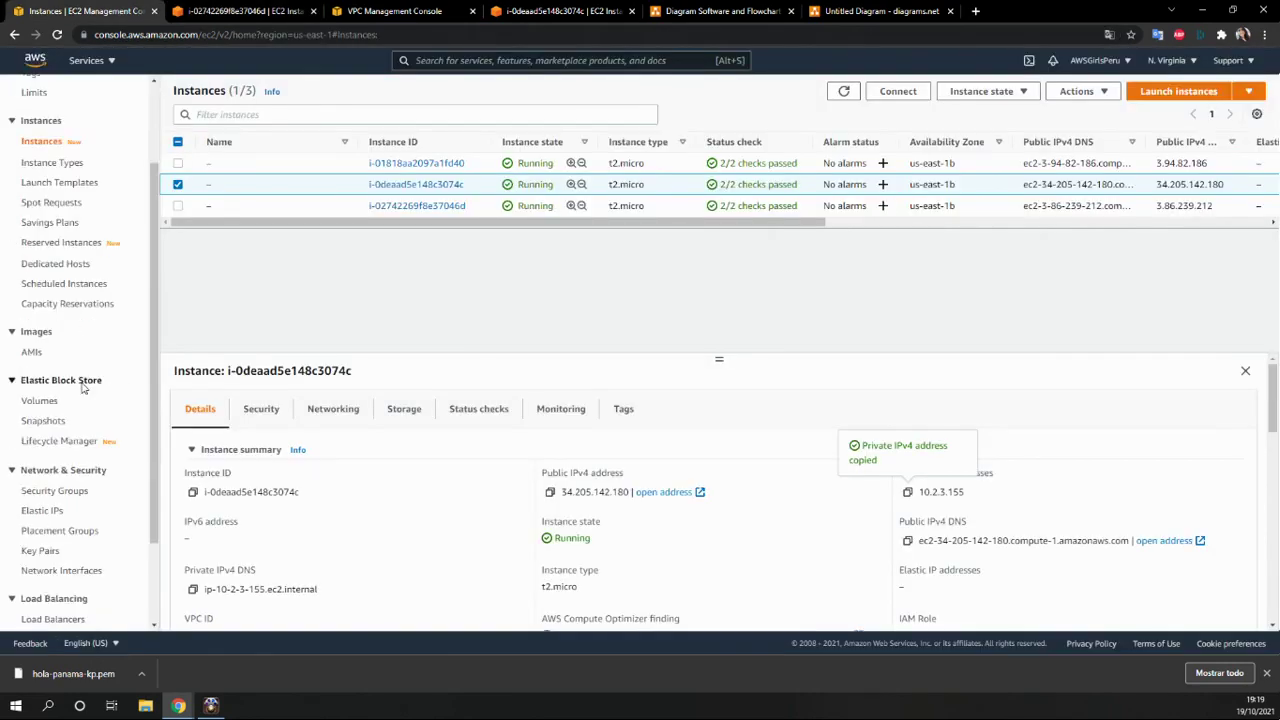
pyautogui.scroll(3, 70, 400)
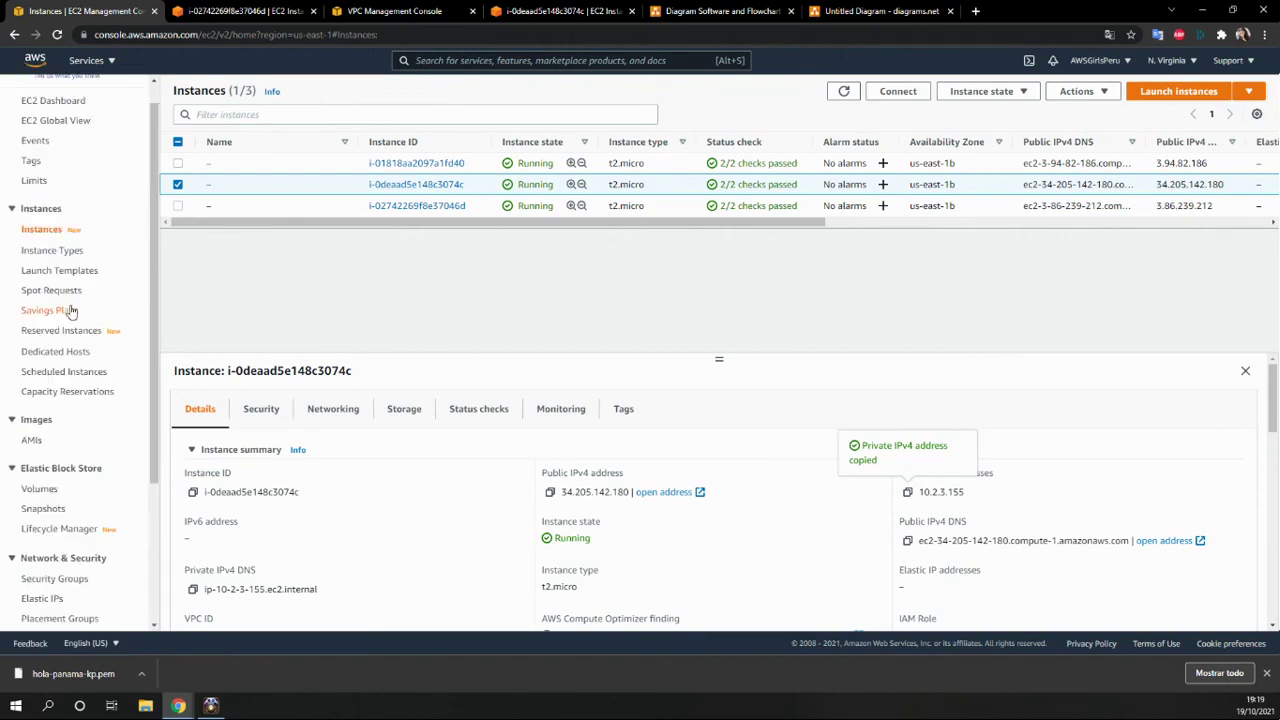
pyautogui.scroll(-1, 47, 458)
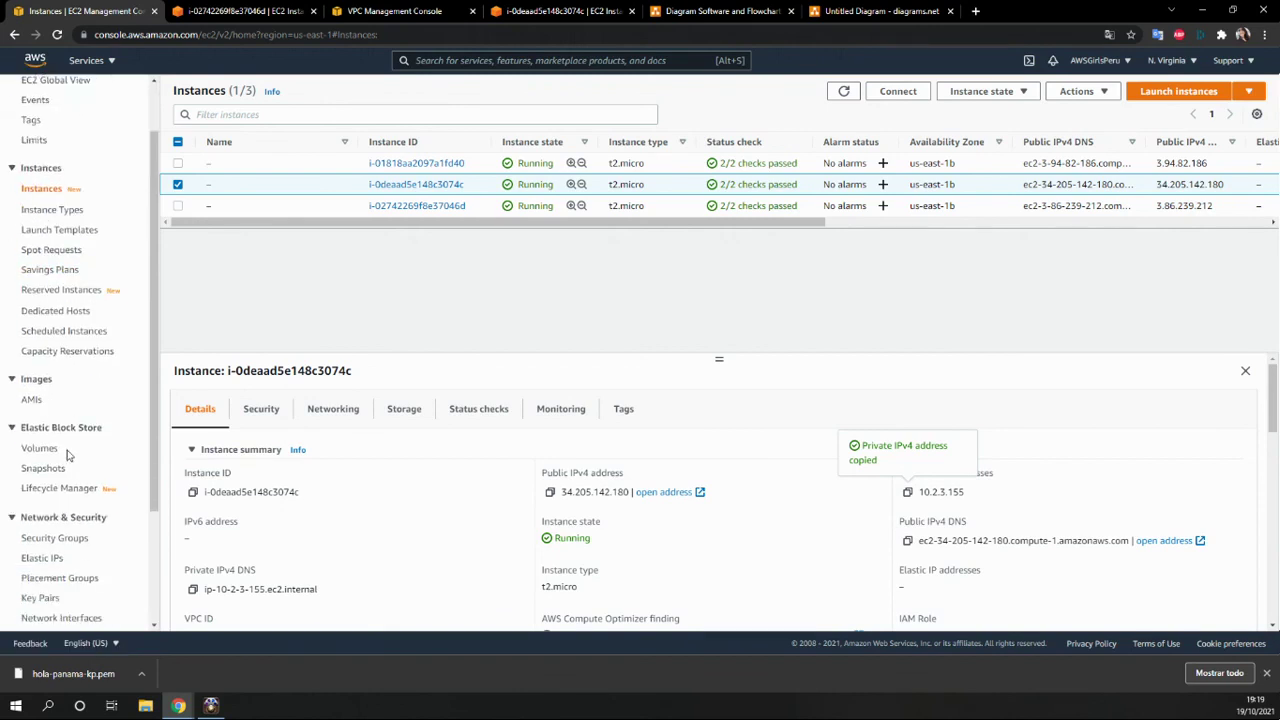
pyautogui.click(40, 211)
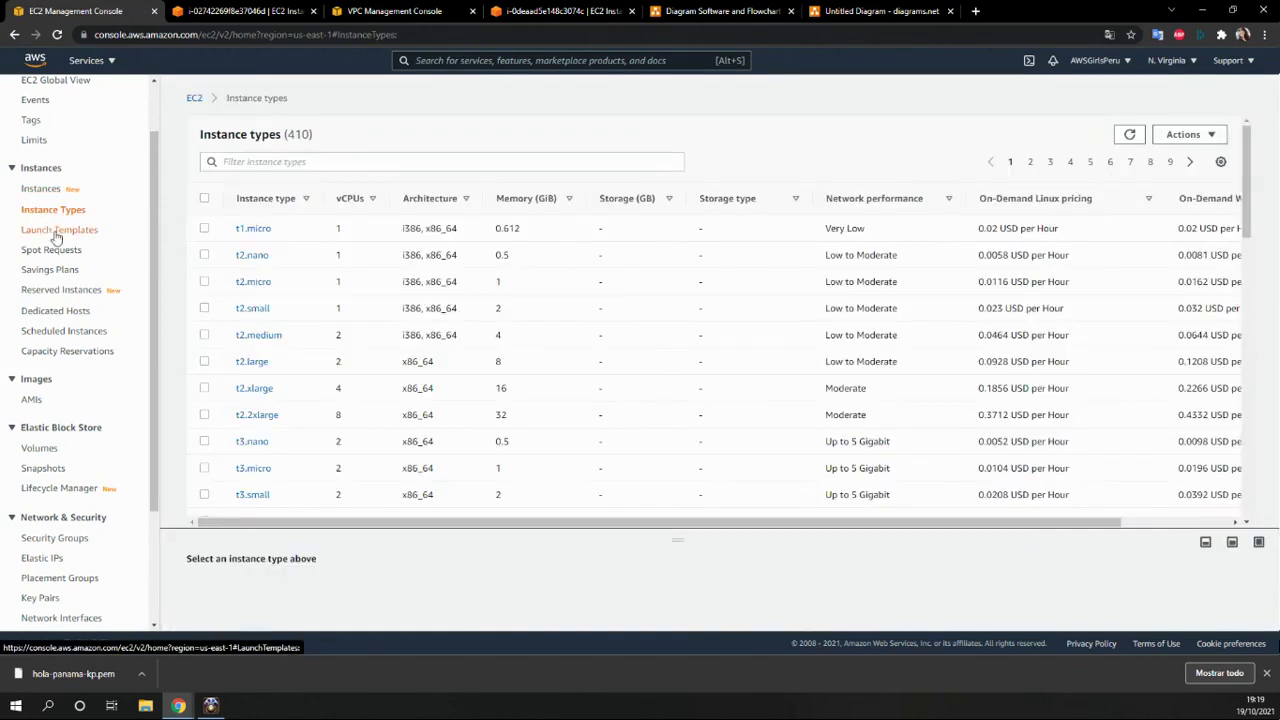
pyautogui.click(49, 231)
pyautogui.click(46, 254)
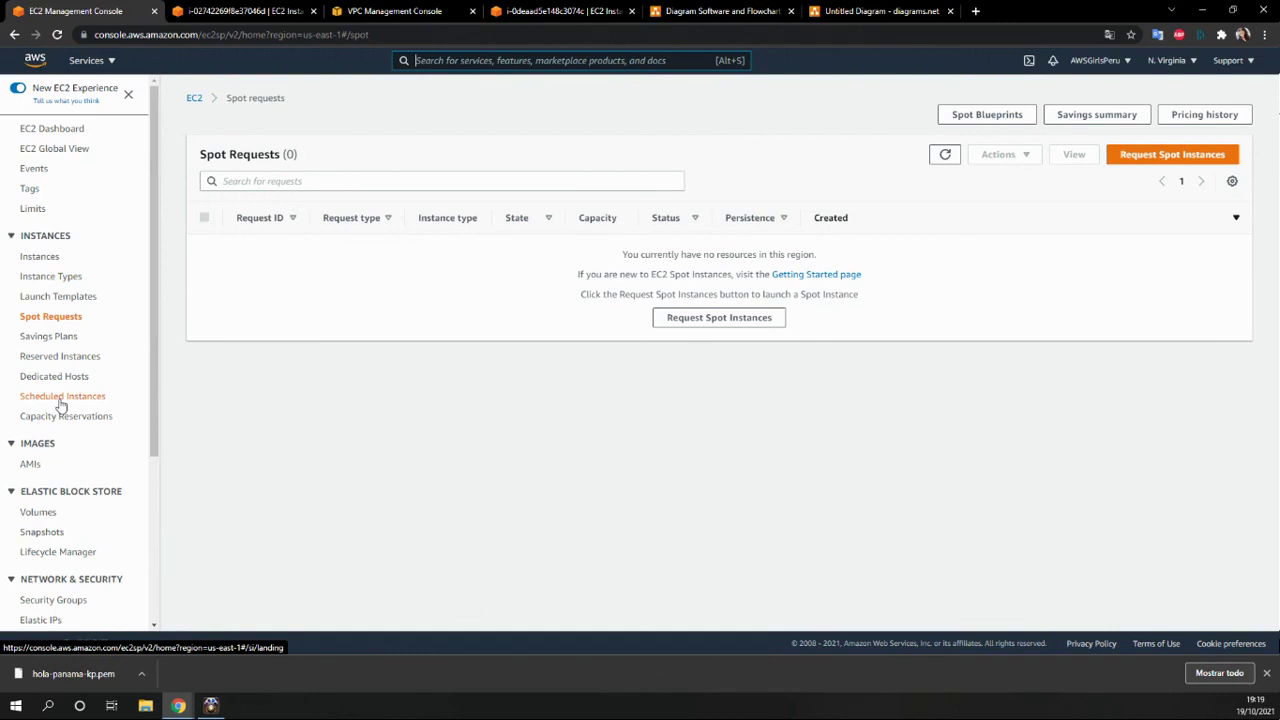
pyautogui.scroll(-3, 60, 402)
pyautogui.scroll(3, 58, 378)
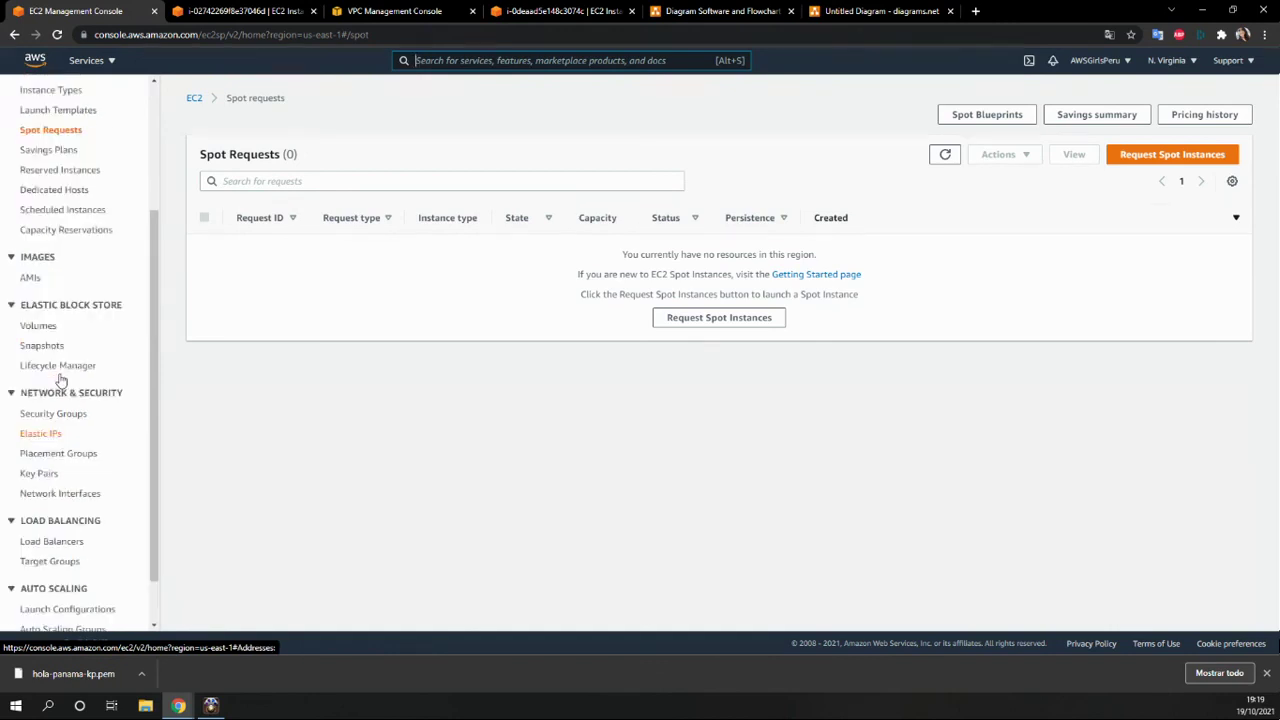
pyautogui.click(40, 488)
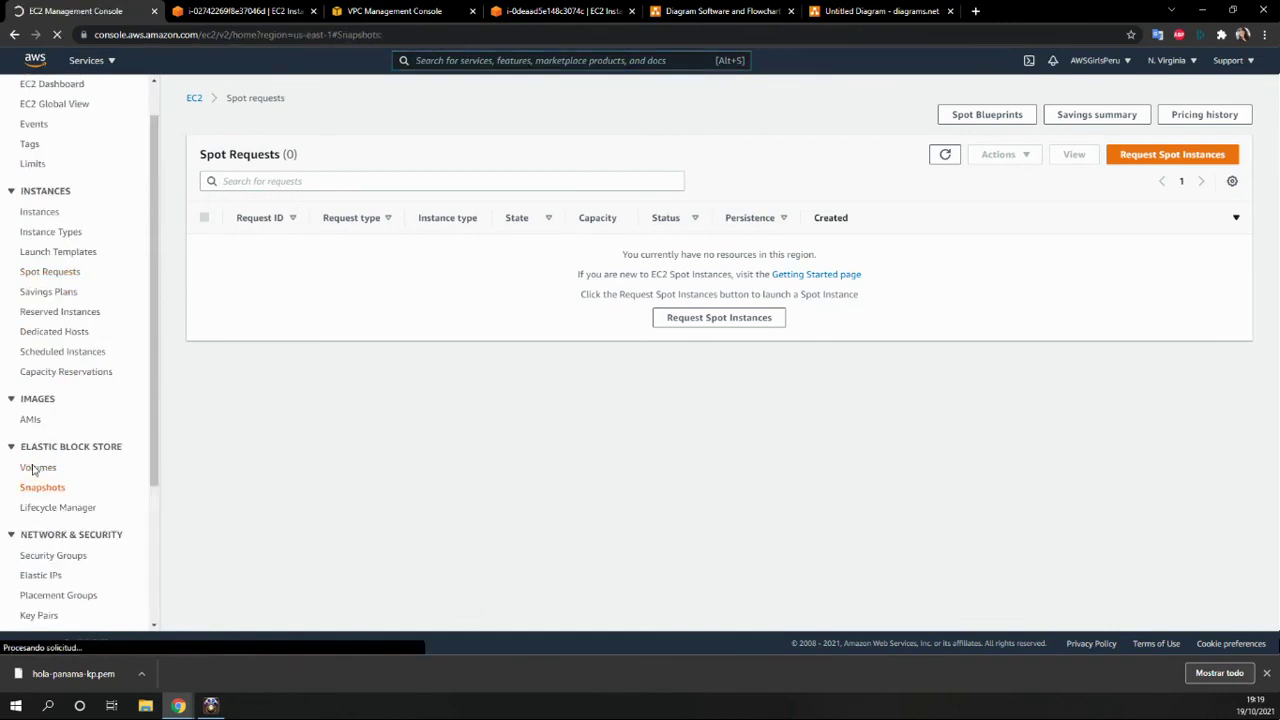
pyautogui.click(245, 11)
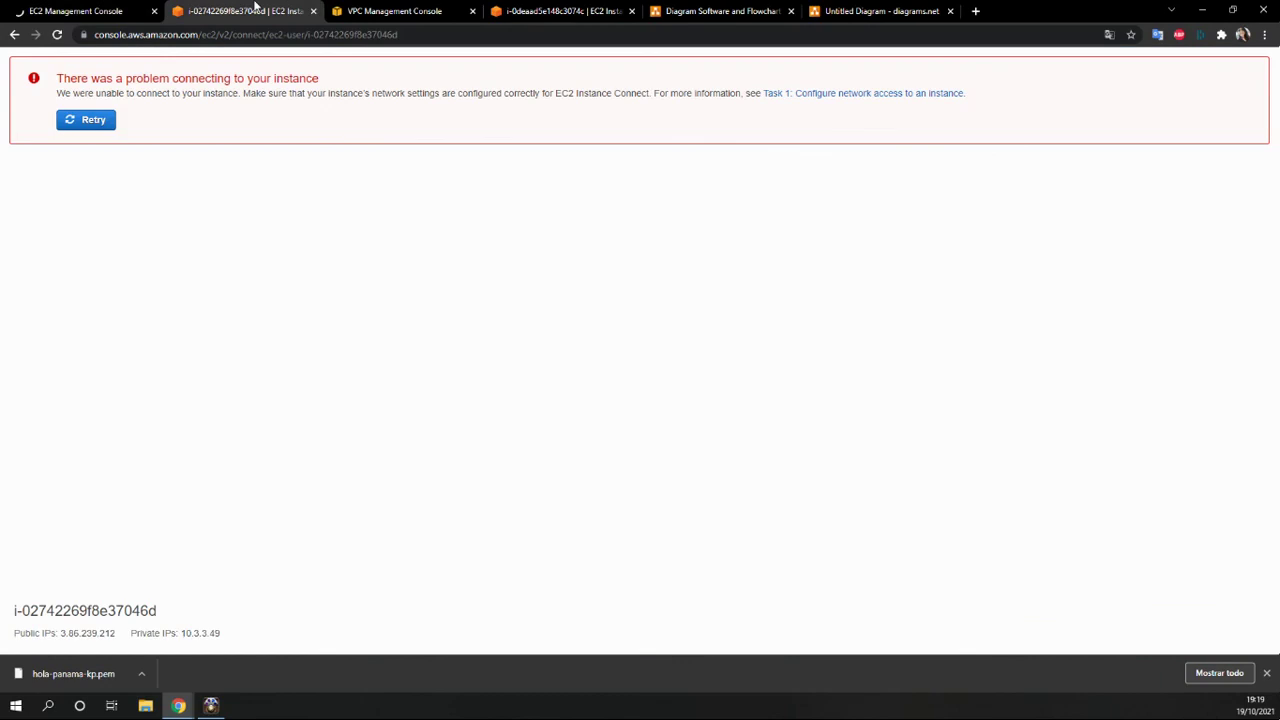
pyautogui.click(748, 11)
pyautogui.click(548, 11)
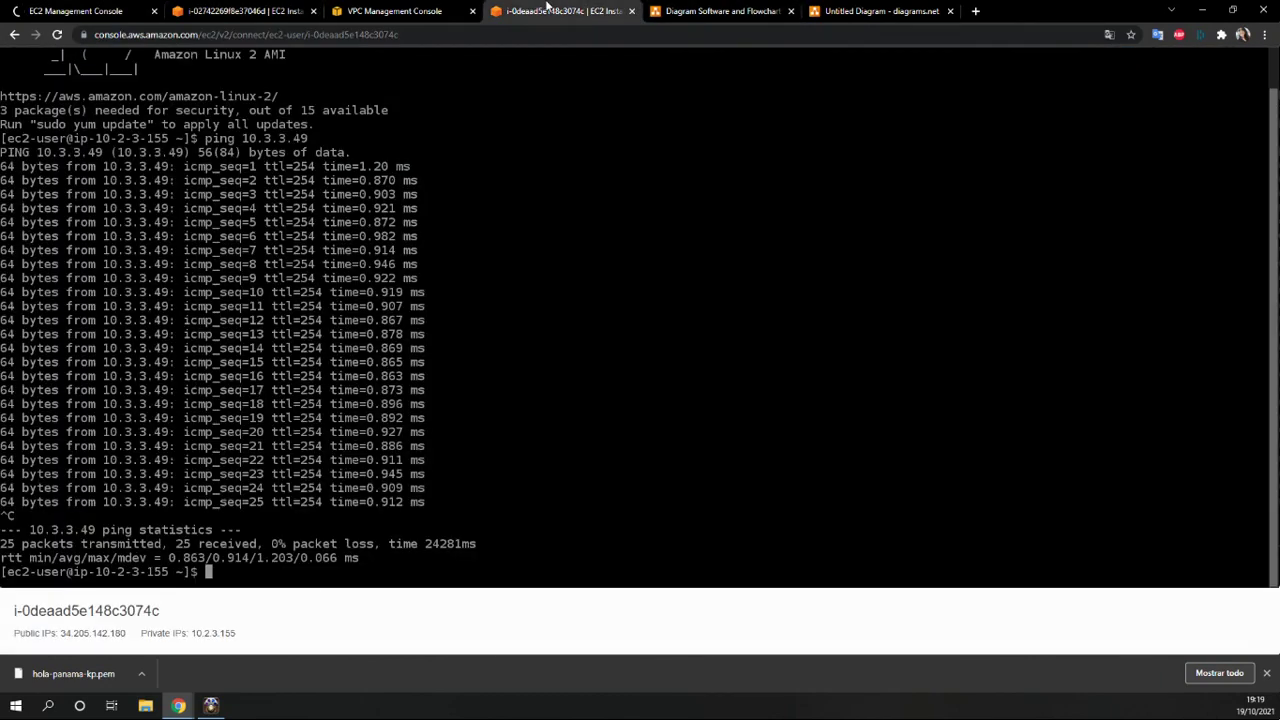
# Step: Find the dev VPC in the VPC console and open its main route table from the VPC details
pyautogui.click(415, 11)
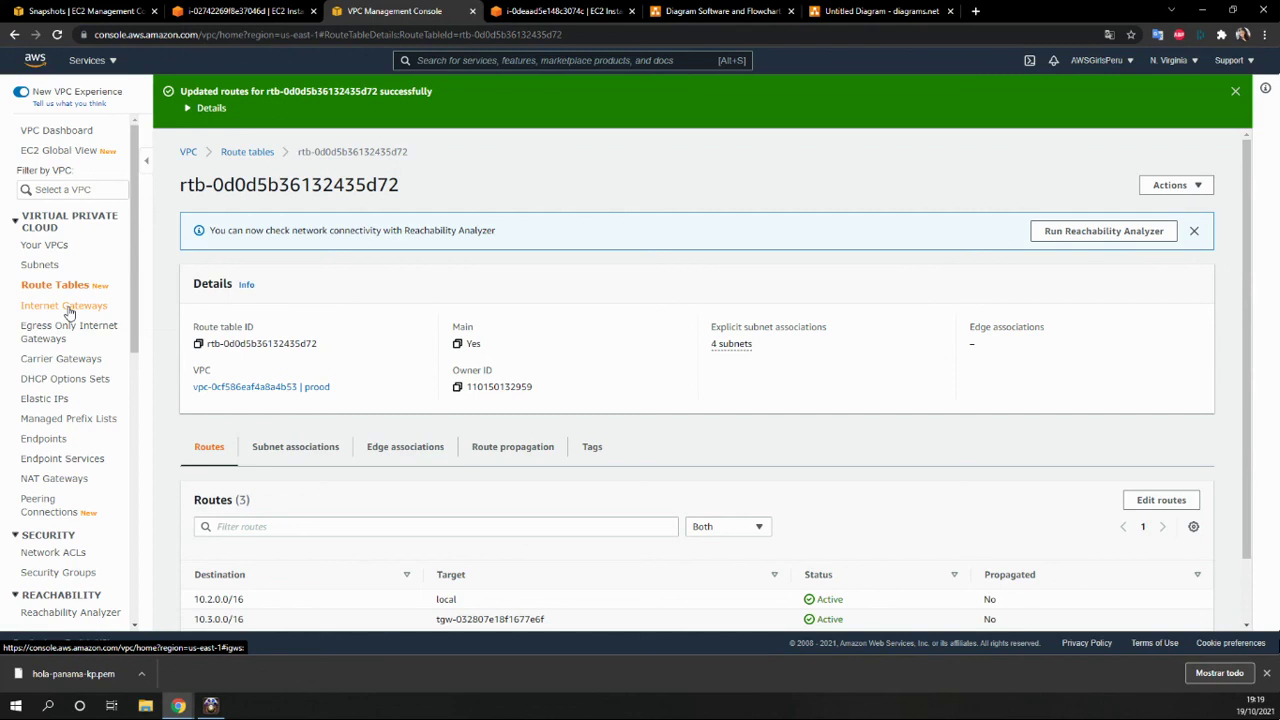
pyautogui.scroll(-1, 70, 310)
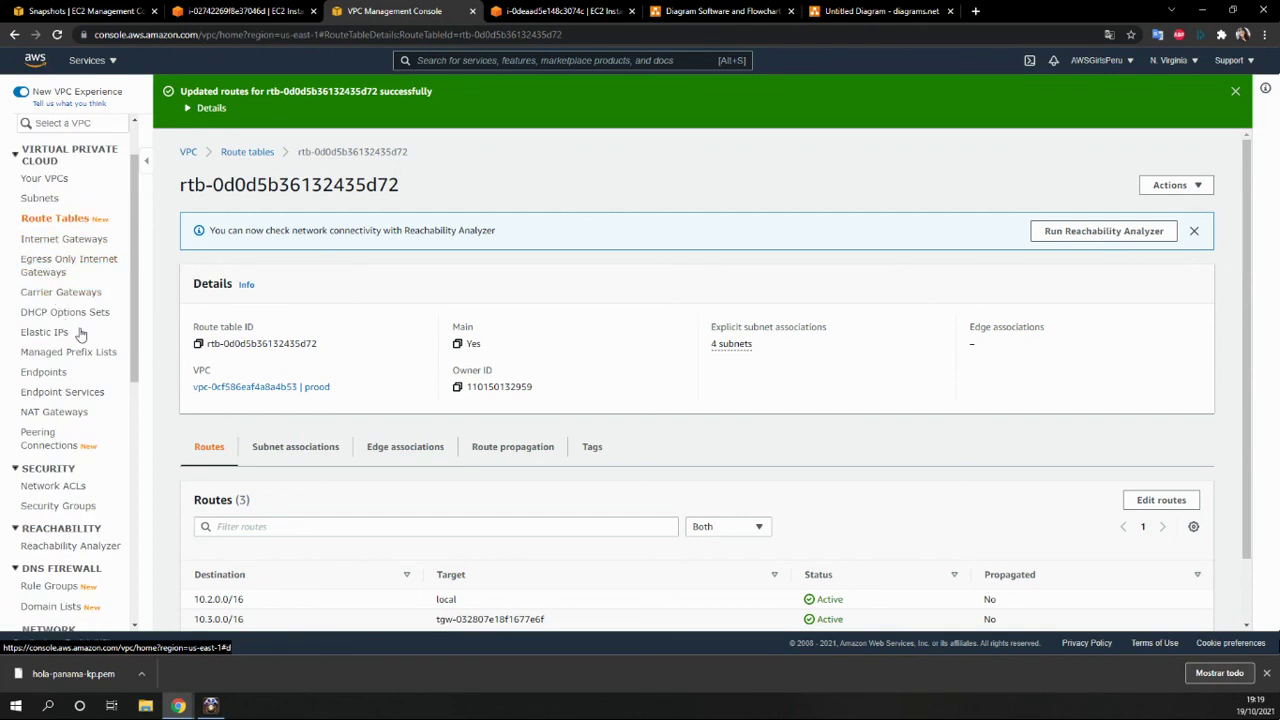
pyautogui.click(45, 200)
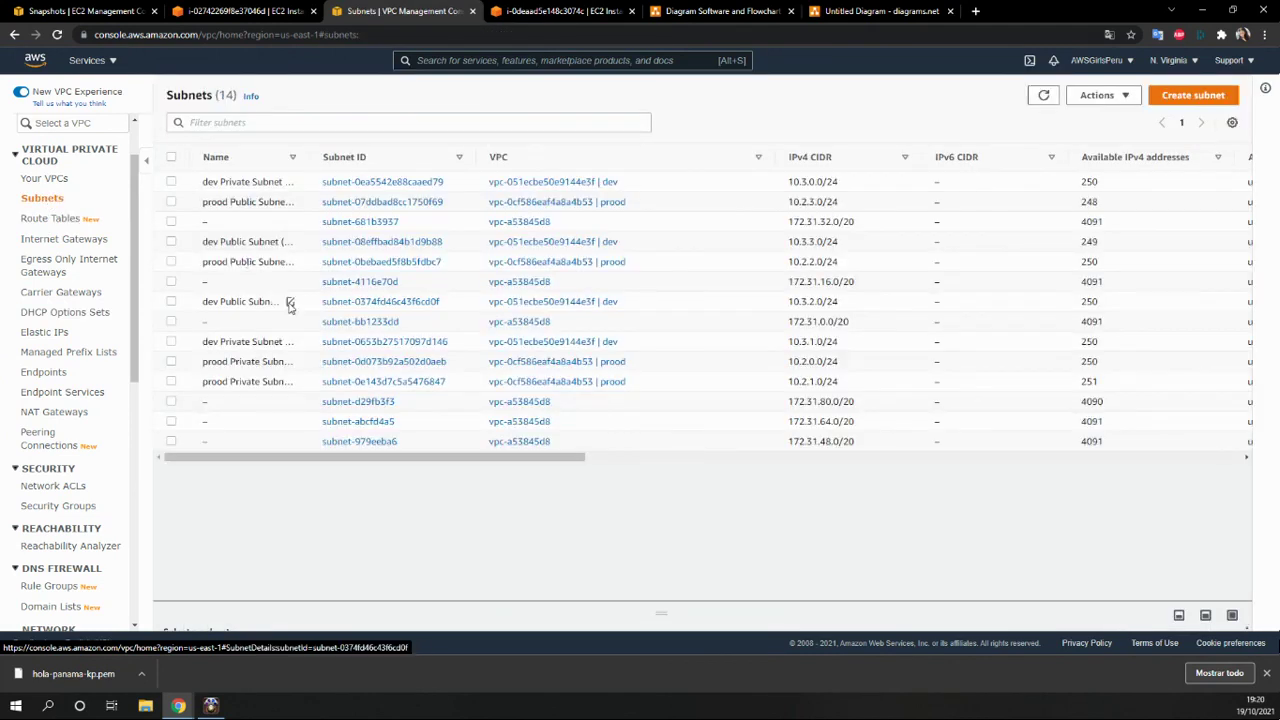
pyautogui.click(61, 184)
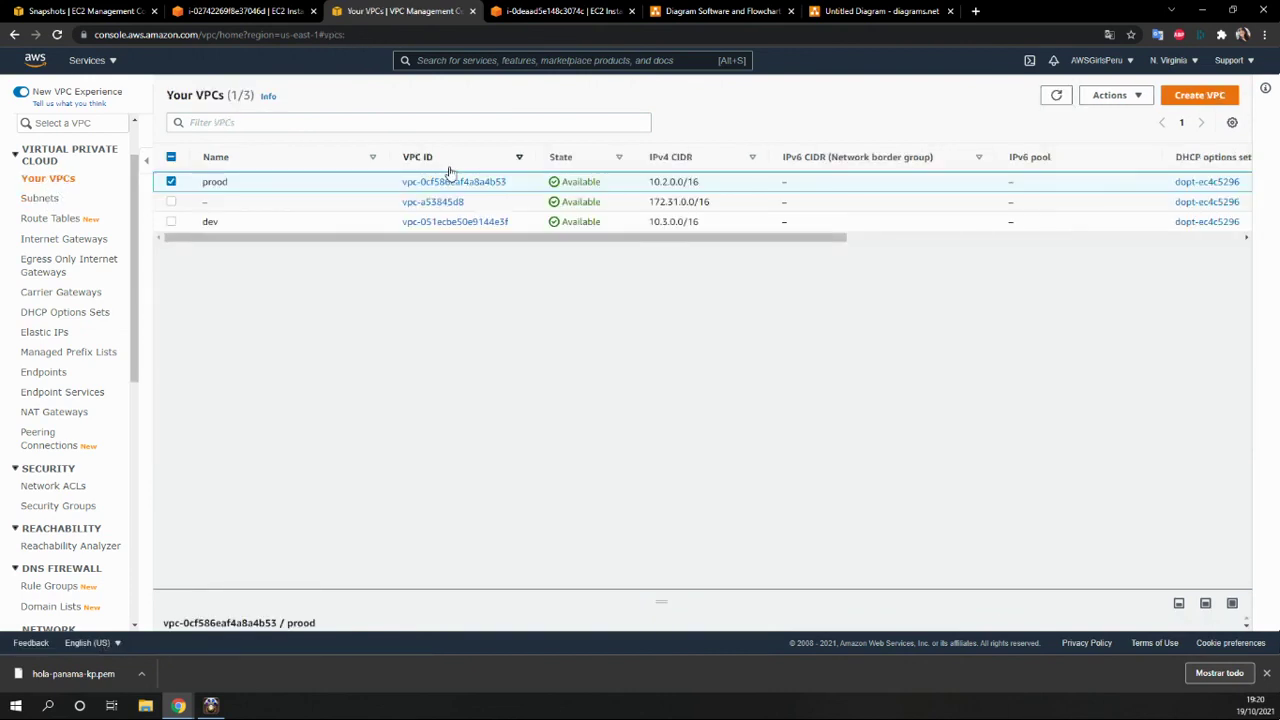
pyautogui.click(424, 224)
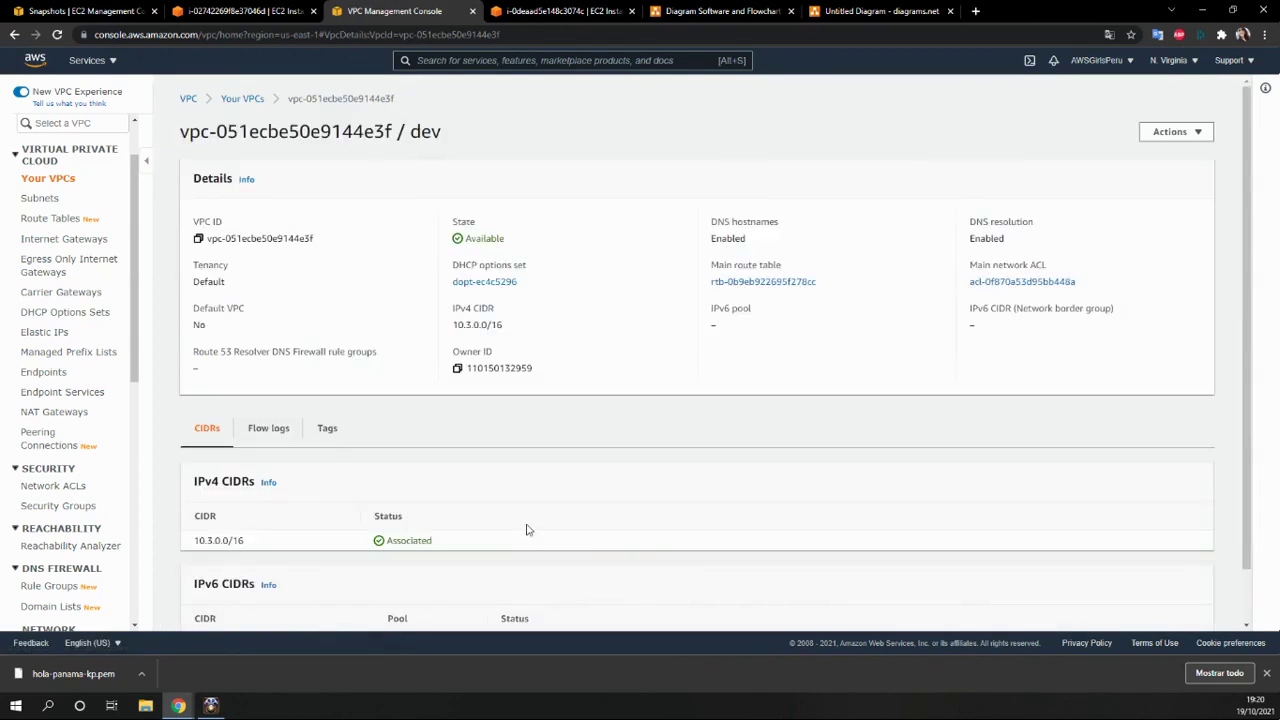
pyautogui.scroll(-1, 528, 530)
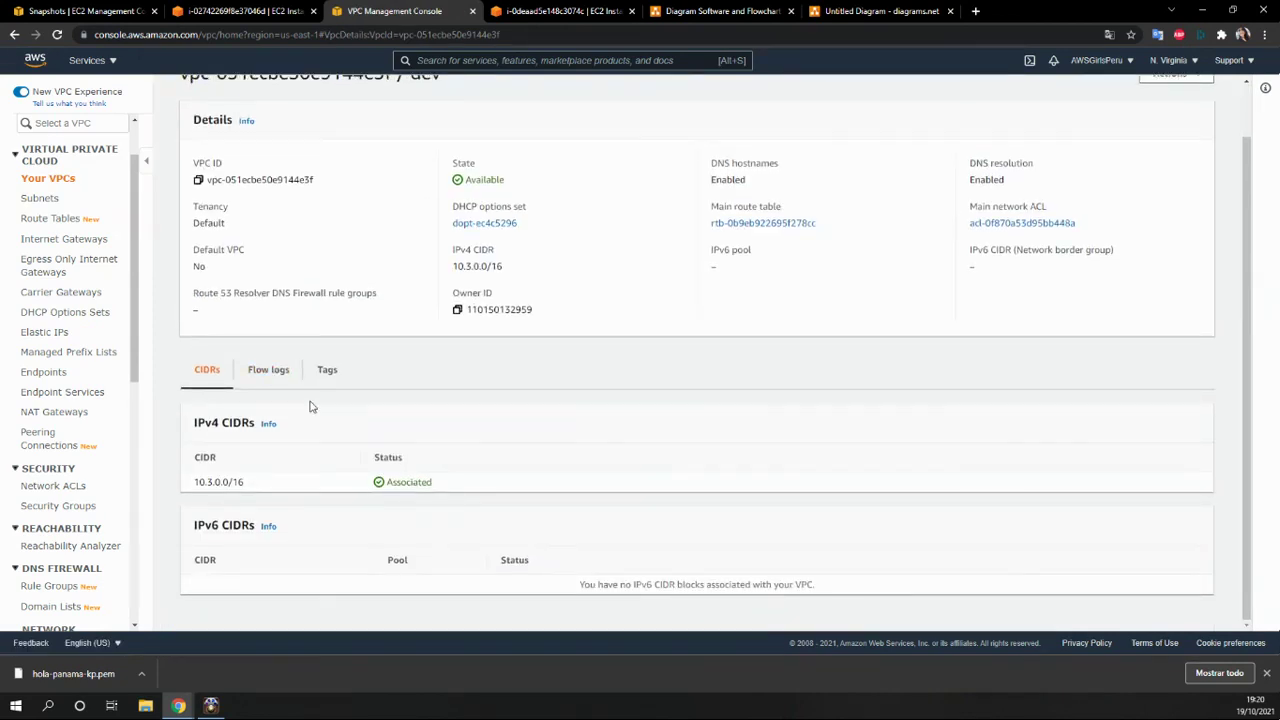
pyautogui.scroll(1, 1140, 245)
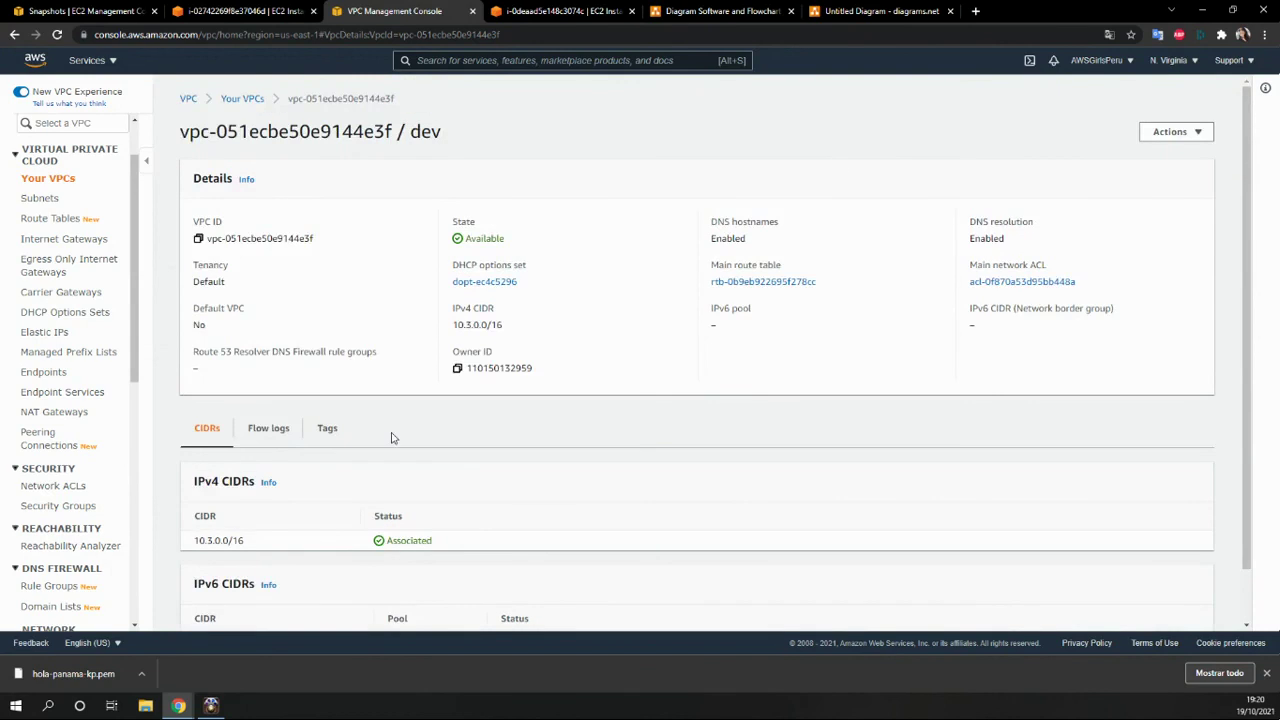
pyautogui.click(776, 288)
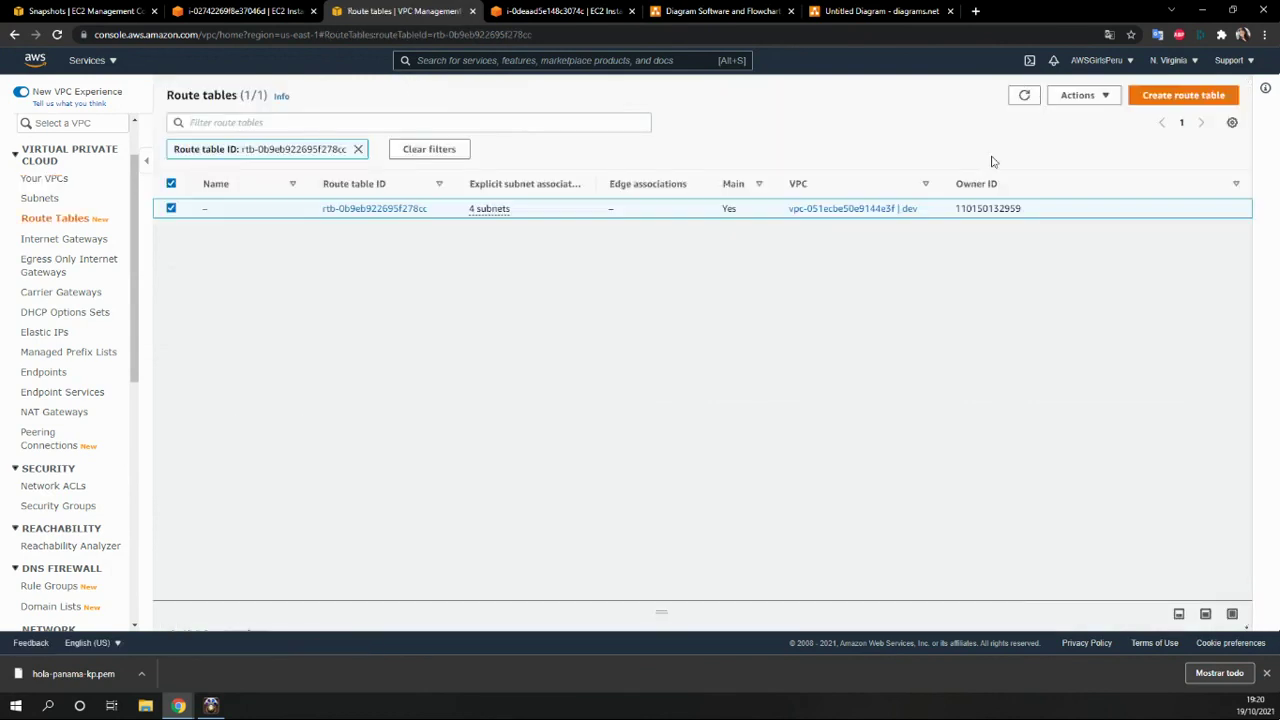
pyautogui.click(1077, 101)
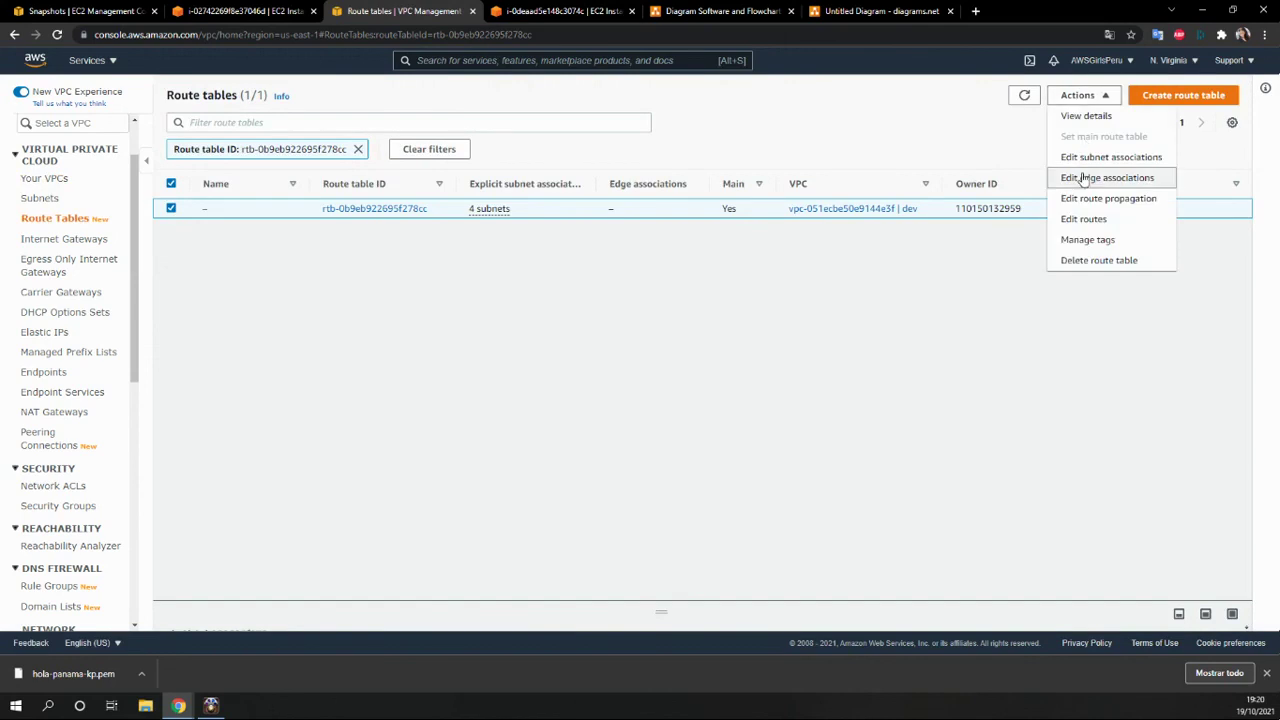
pyautogui.click(1090, 157)
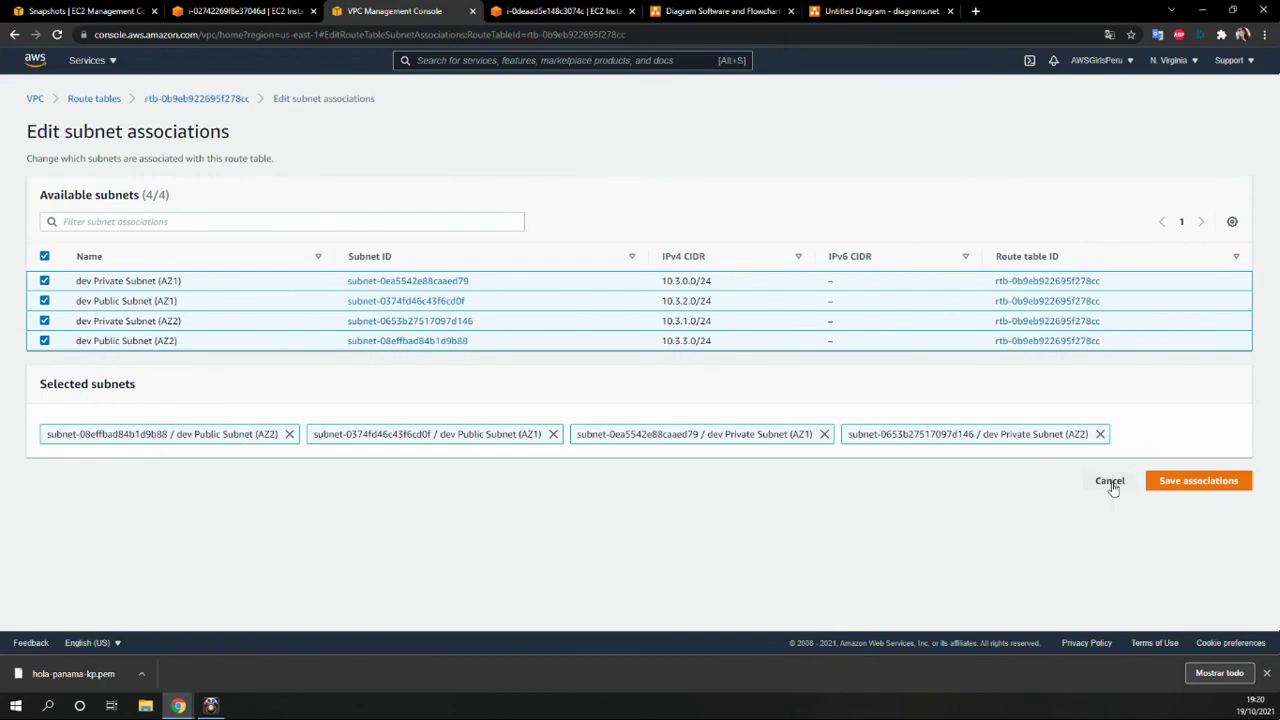
pyautogui.click(1111, 484)
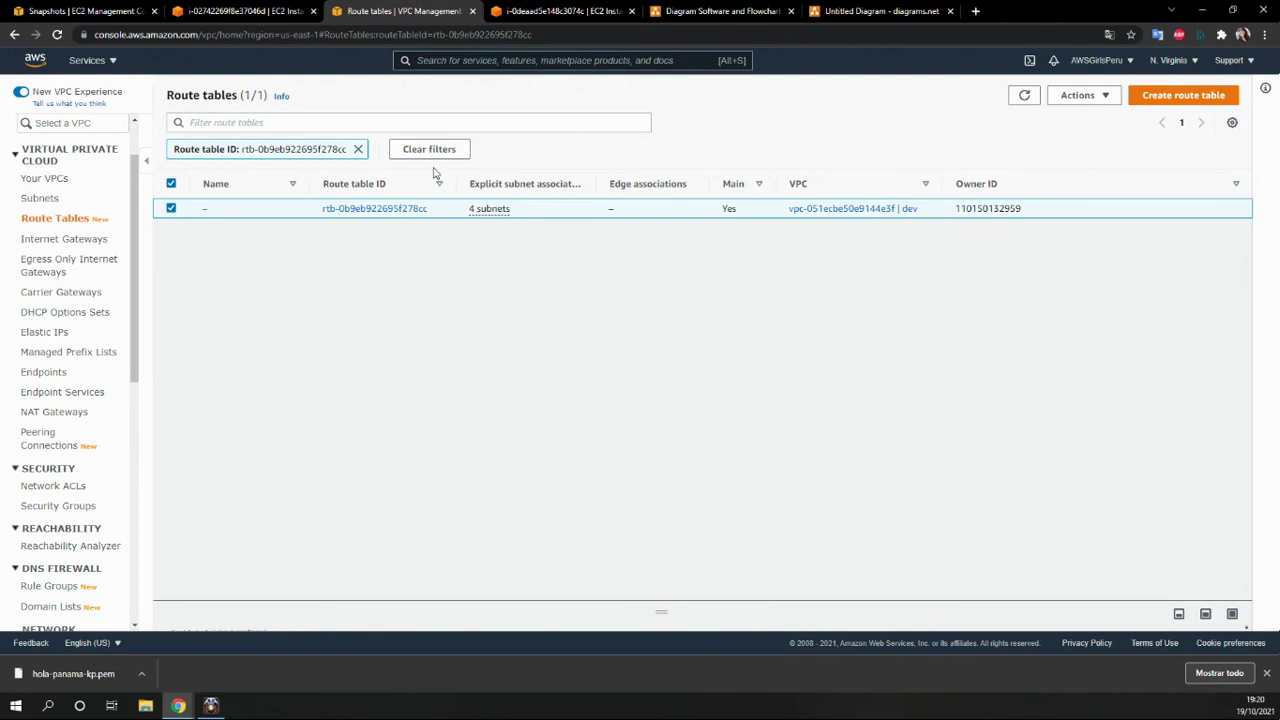
# Step: Open the dev VPC's main route table details, start editing its routes and add an empty route
pyautogui.click(360, 208)
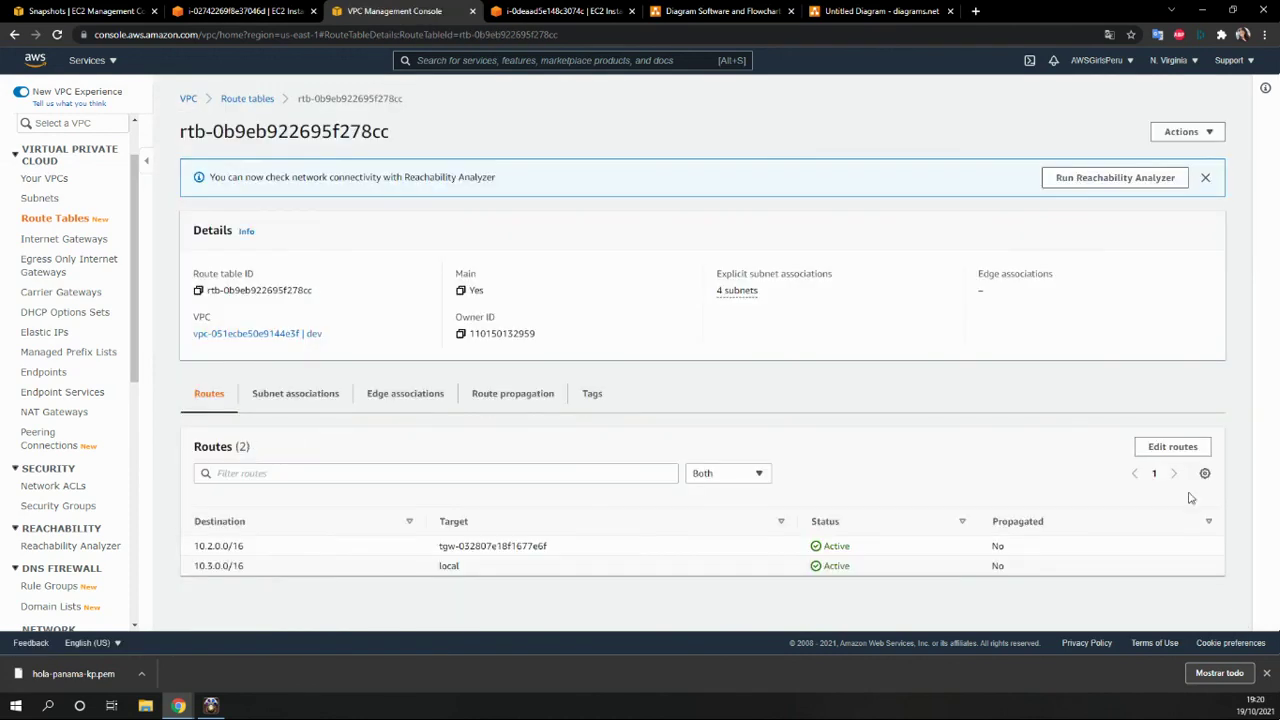
pyautogui.click(1138, 456)
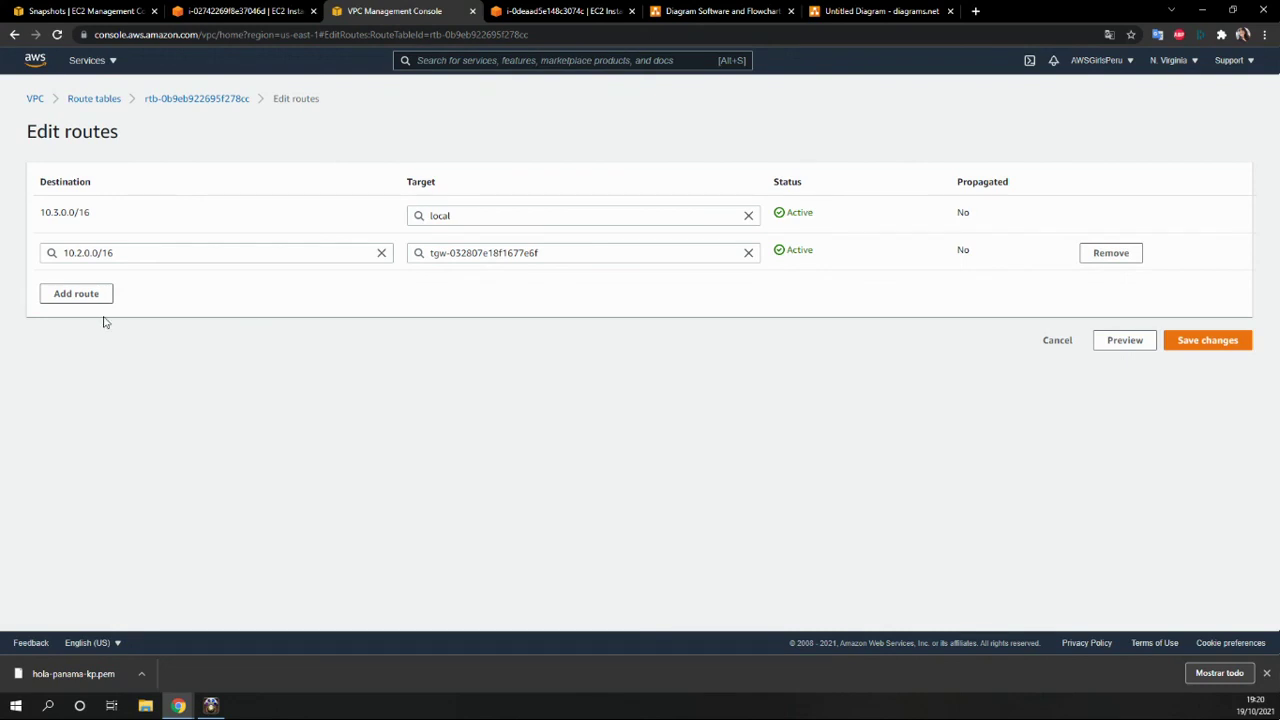
pyautogui.click(77, 299)
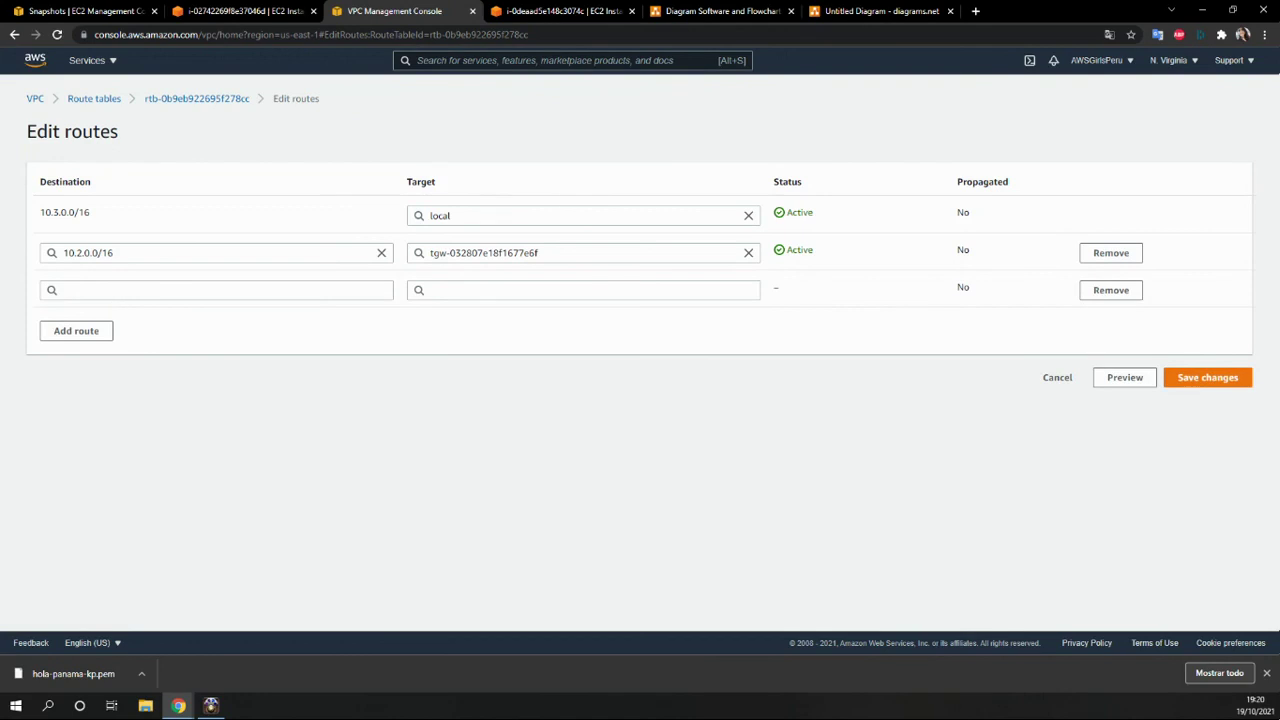
pyautogui.click(103, 292)
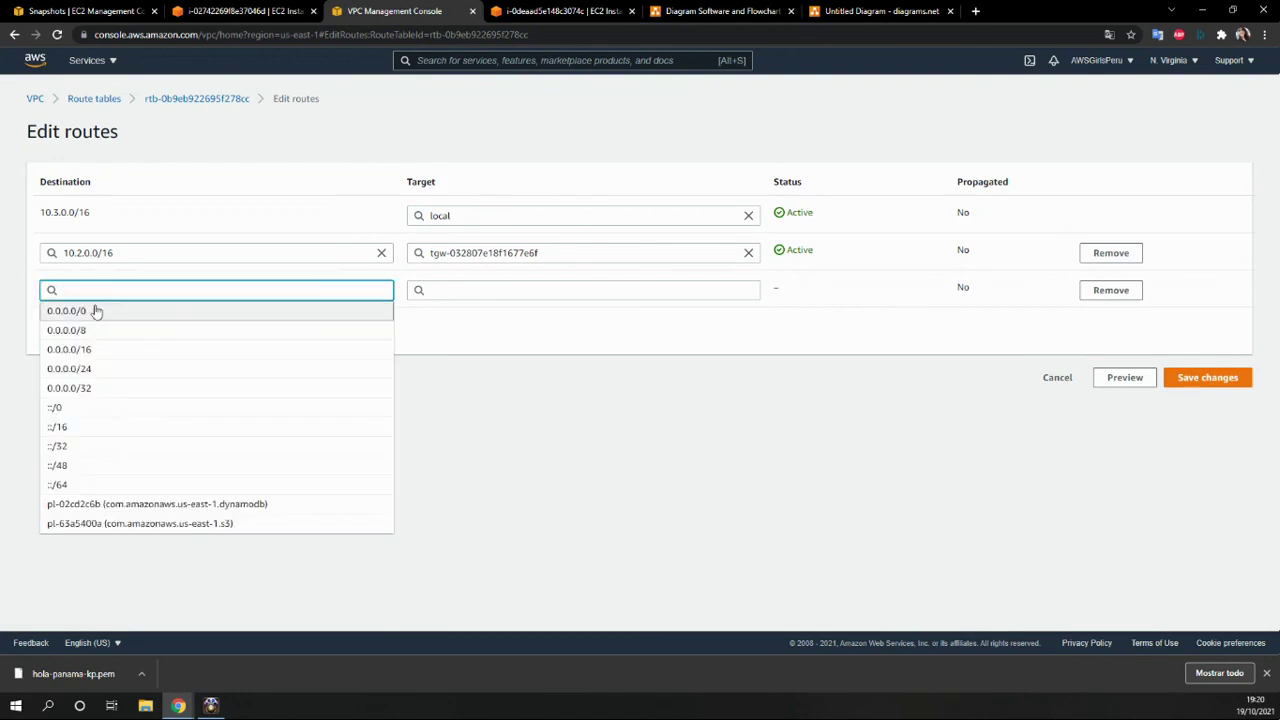
pyautogui.click(466, 386)
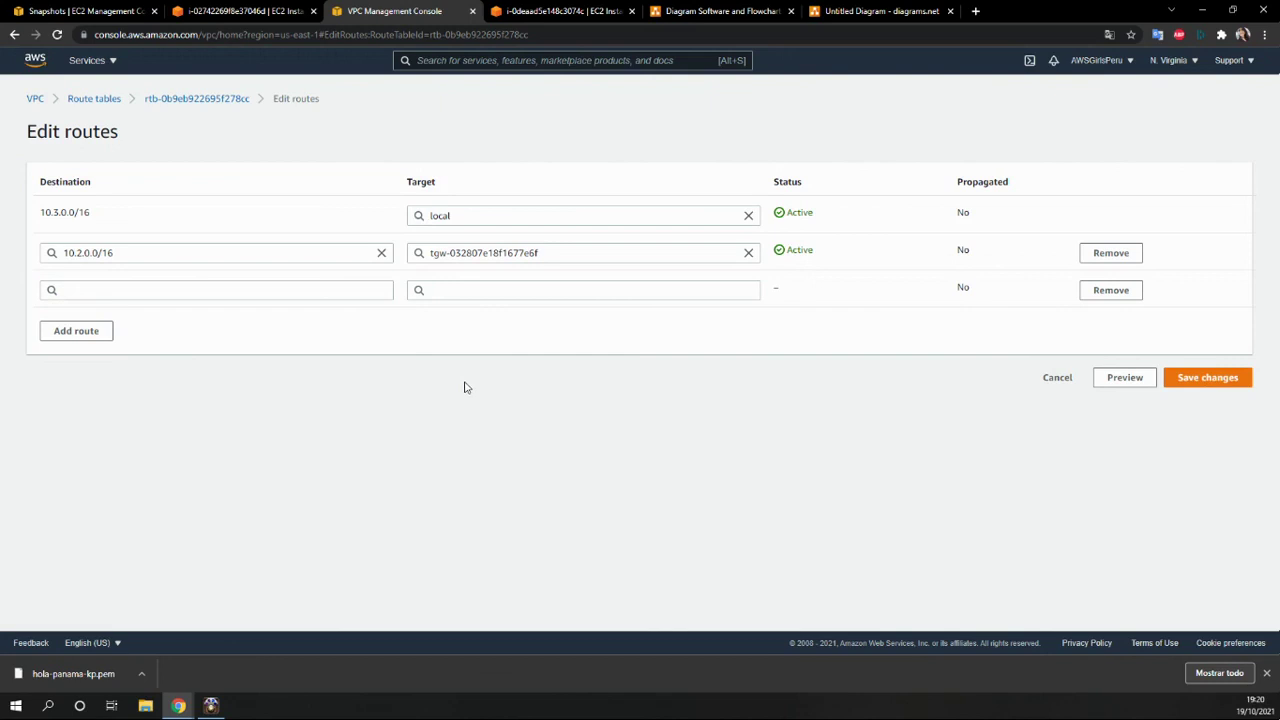
pyautogui.click(130, 287)
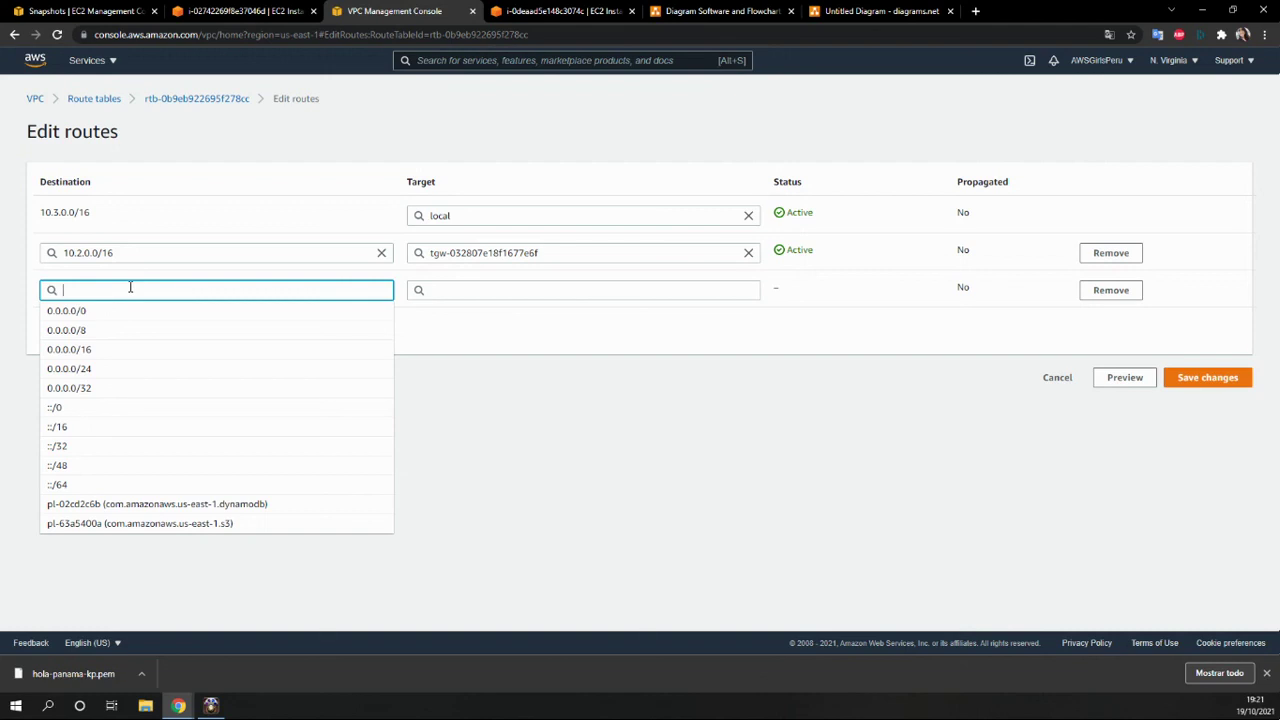
pyautogui.write('10')
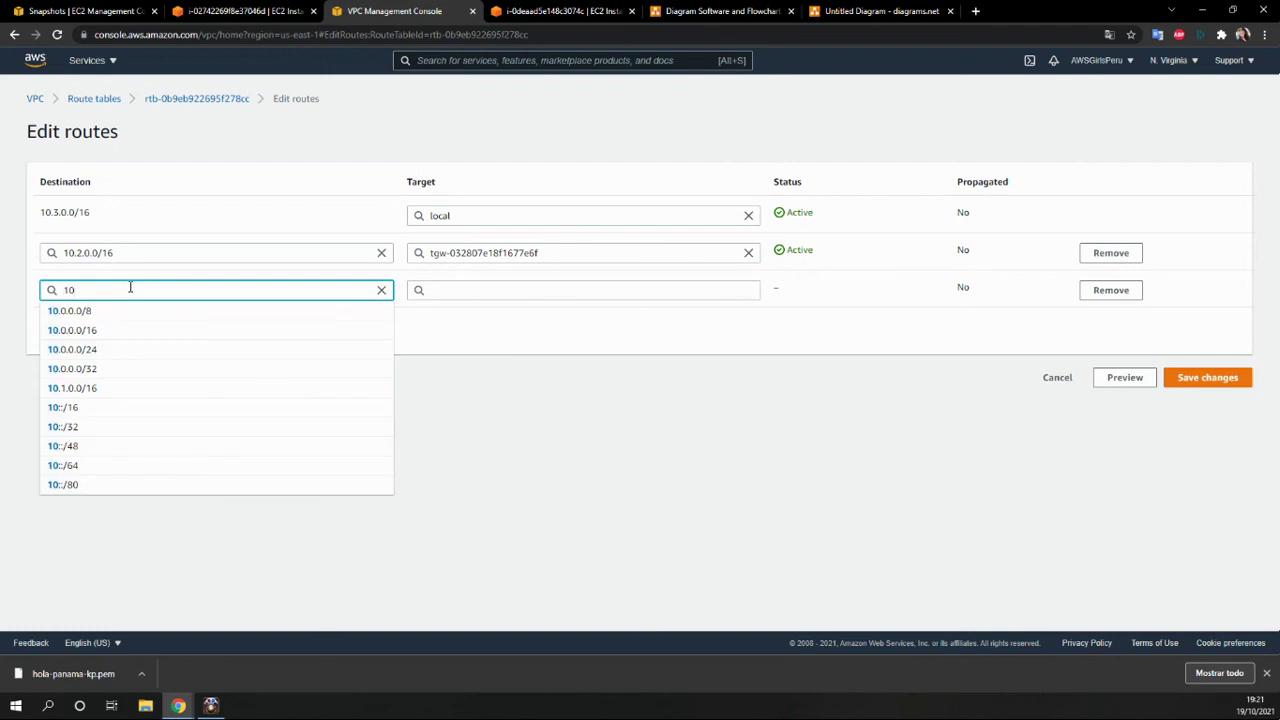
pyautogui.write('.2.')
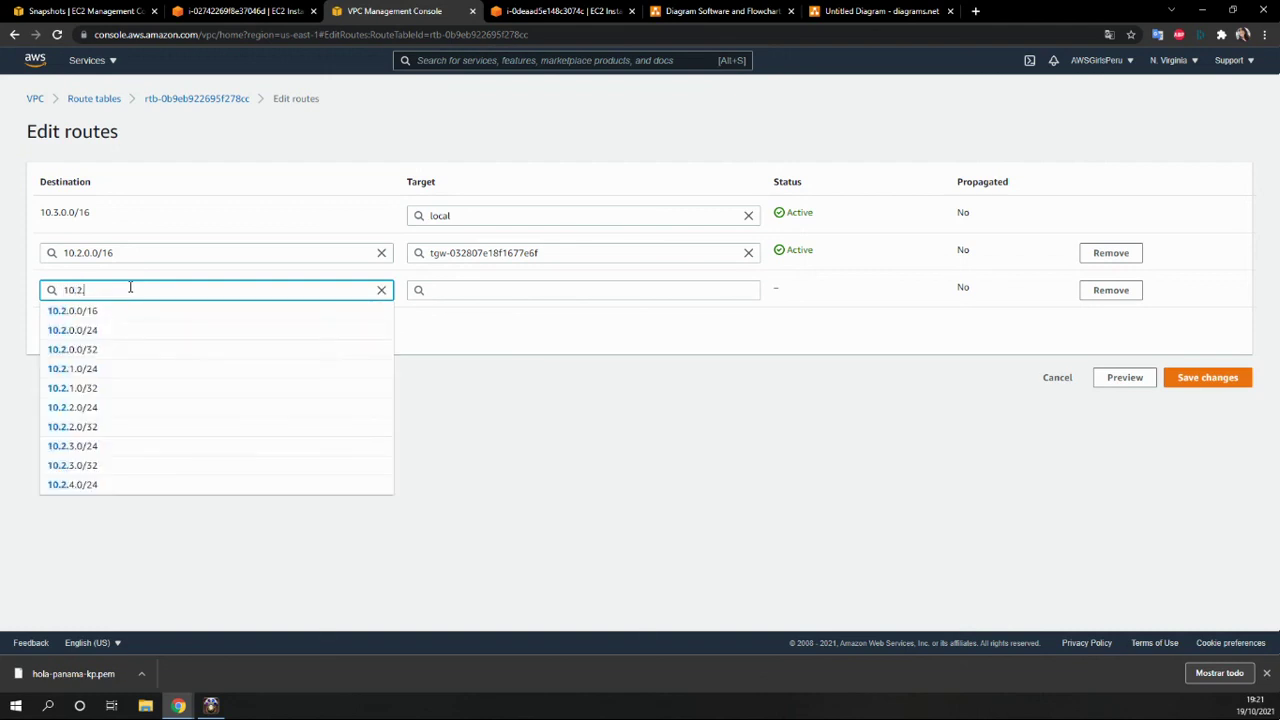
pyautogui.write('0.0')
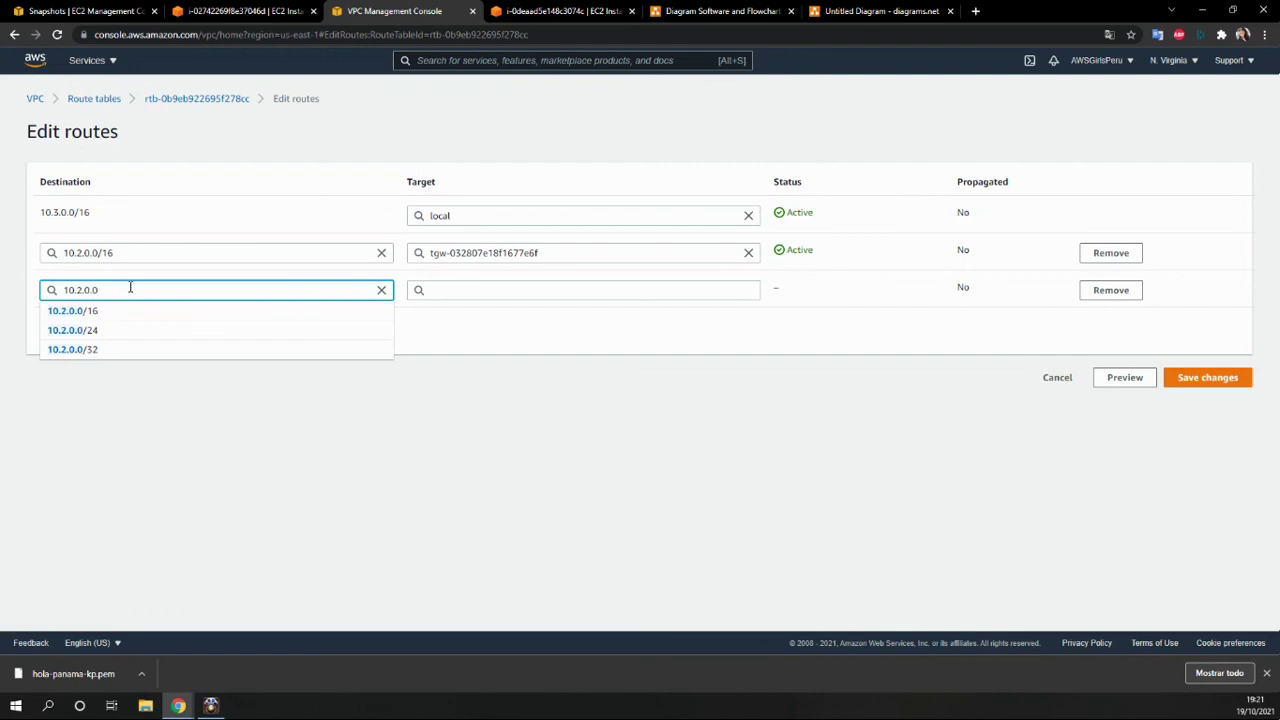
pyautogui.press('BackSpace')
pyautogui.press('BackSpace')
pyautogui.press('BackSpace')
pyautogui.press('BackSpace')
pyautogui.press('BackSpace')
pyautogui.press('BackSpace')
pyautogui.press('BackSpace')
pyautogui.press('BackSpace')
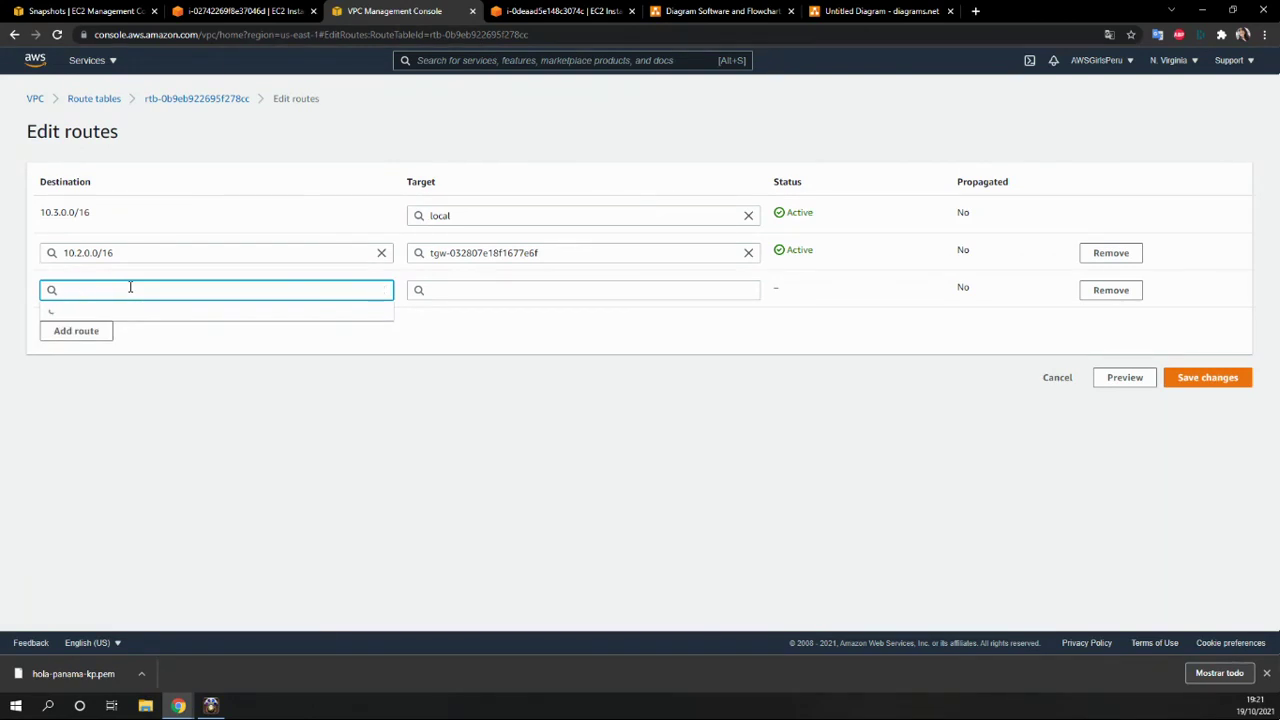
# Step: Set the new route's destination to 0.0.0.0/0 with dev internet gateway igw-08b26b827bdb9b18c as target, and save the routes
pyautogui.write('0.0.0.0')
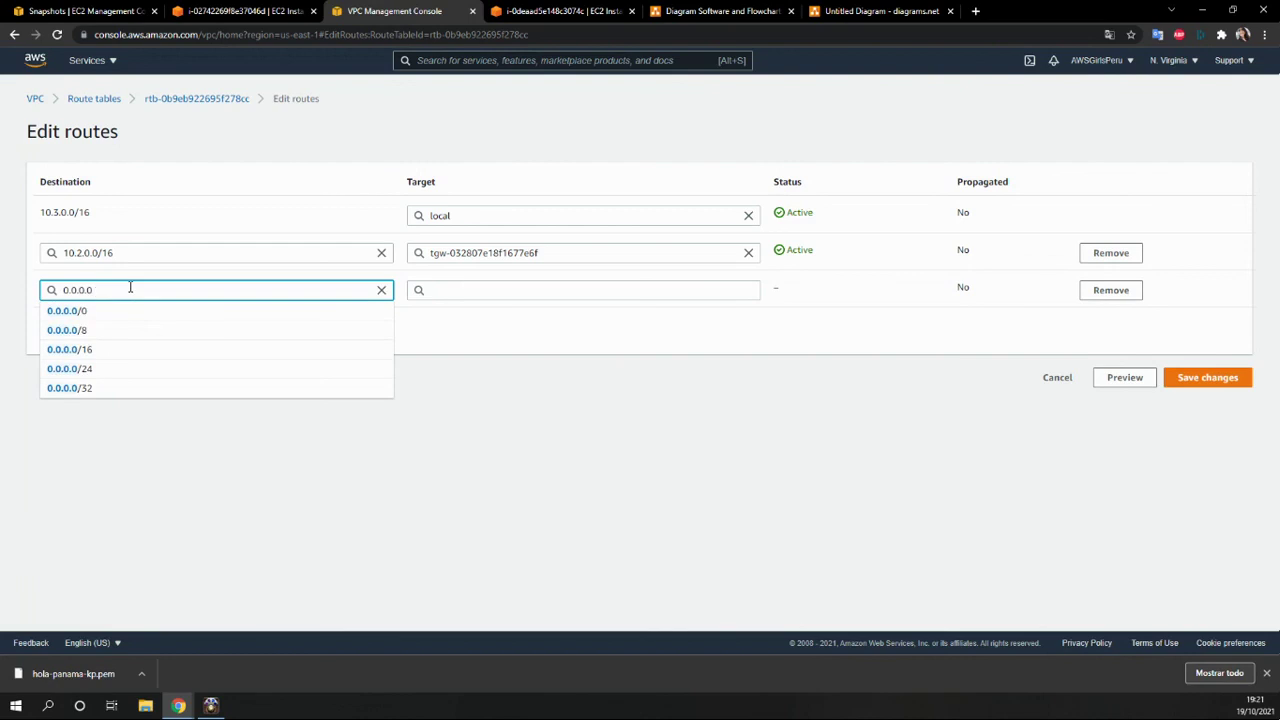
pyautogui.write('/0')
pyautogui.click(185, 314)
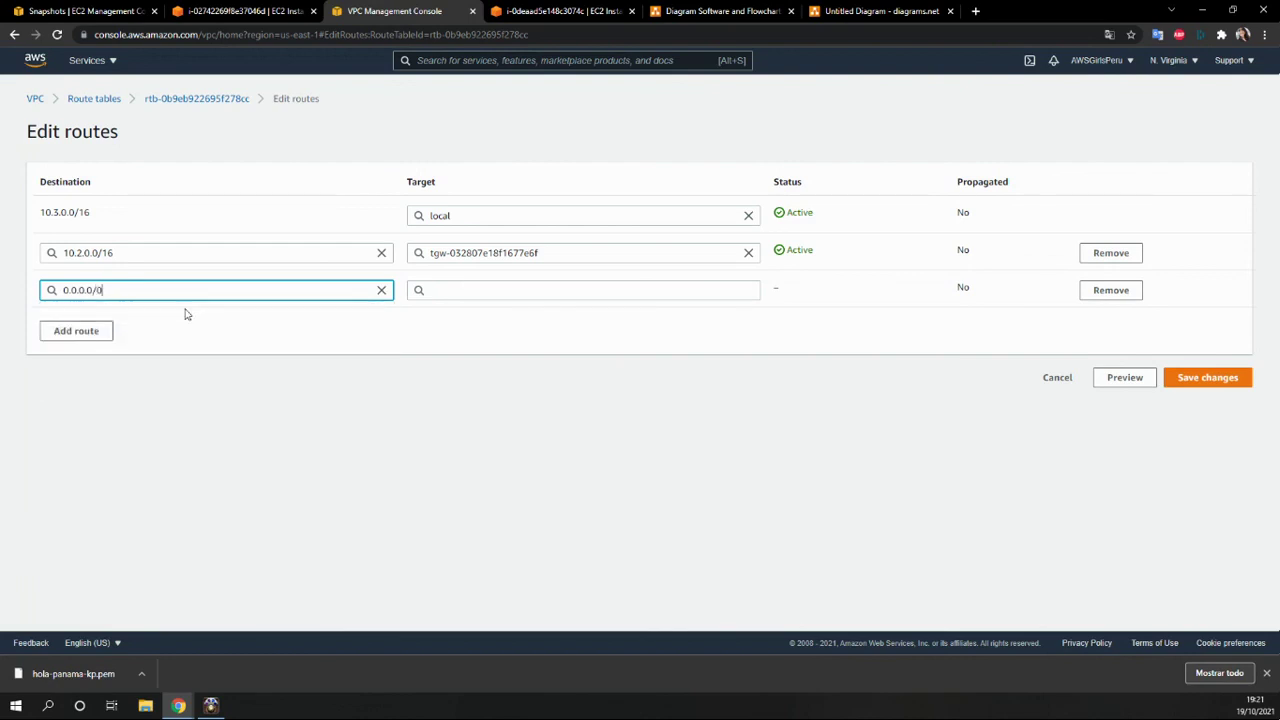
pyautogui.click(446, 291)
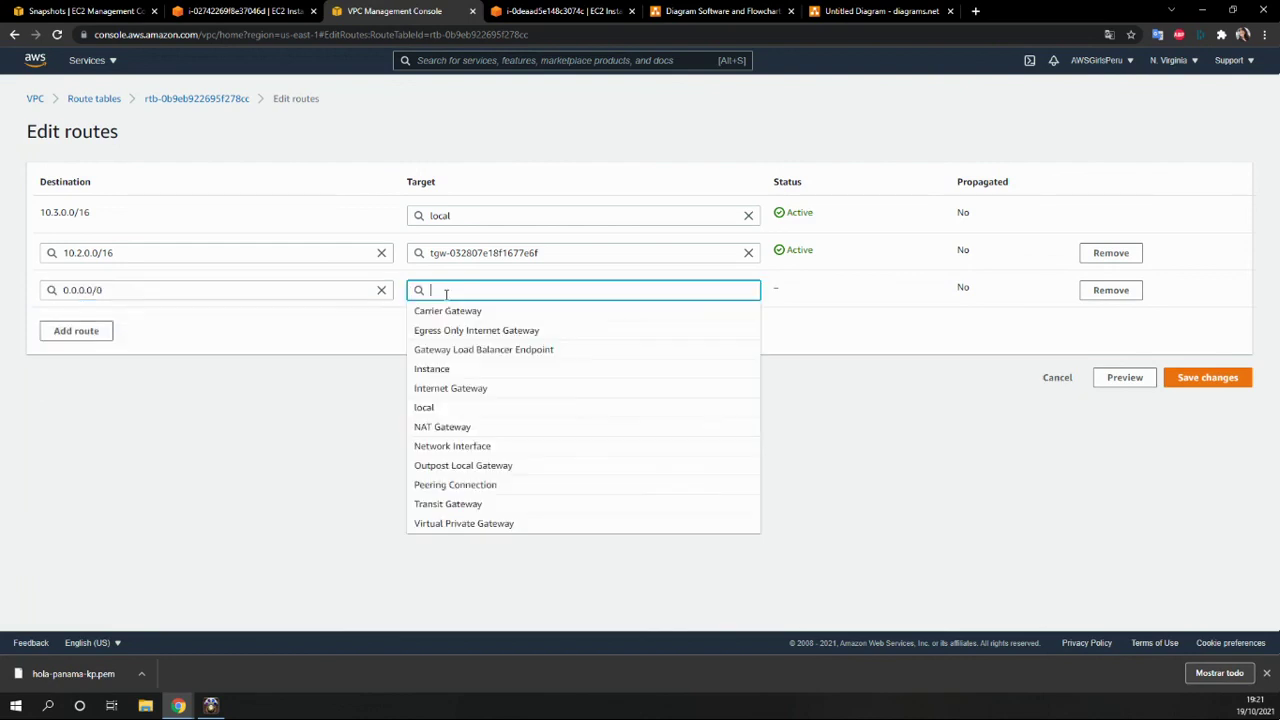
pyautogui.click(455, 390)
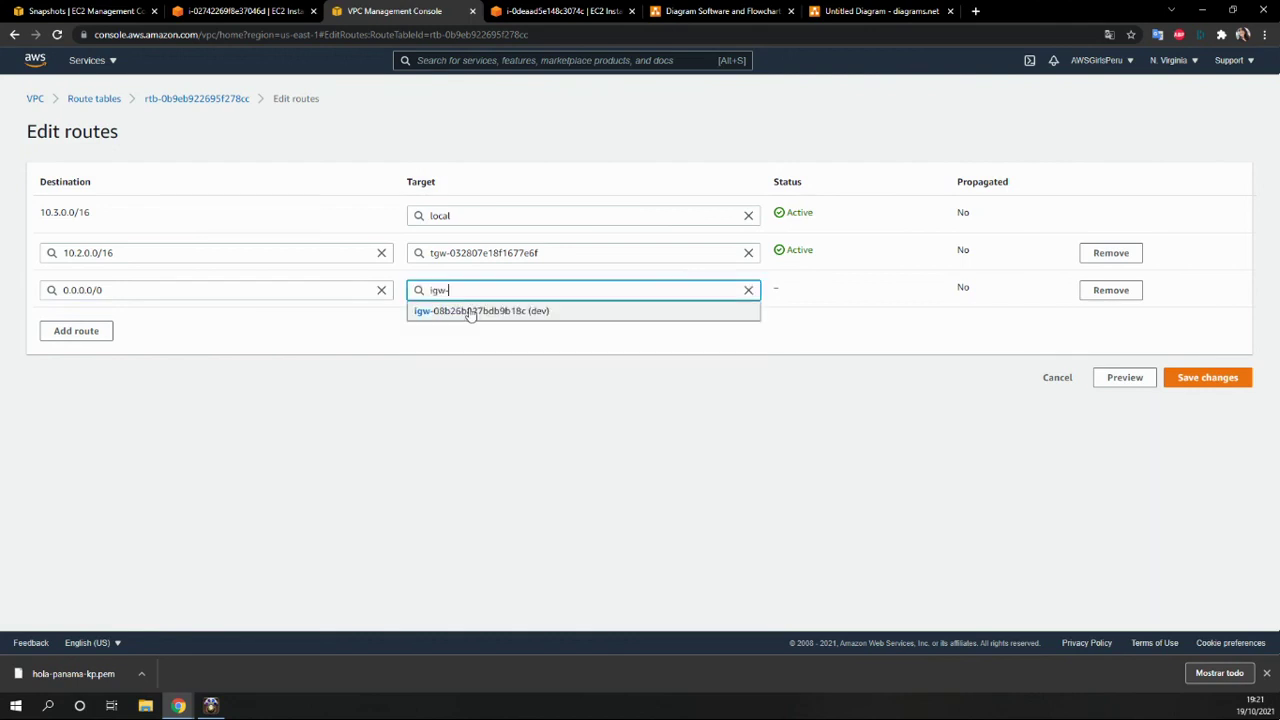
pyautogui.click(469, 309)
pyautogui.click(1205, 378)
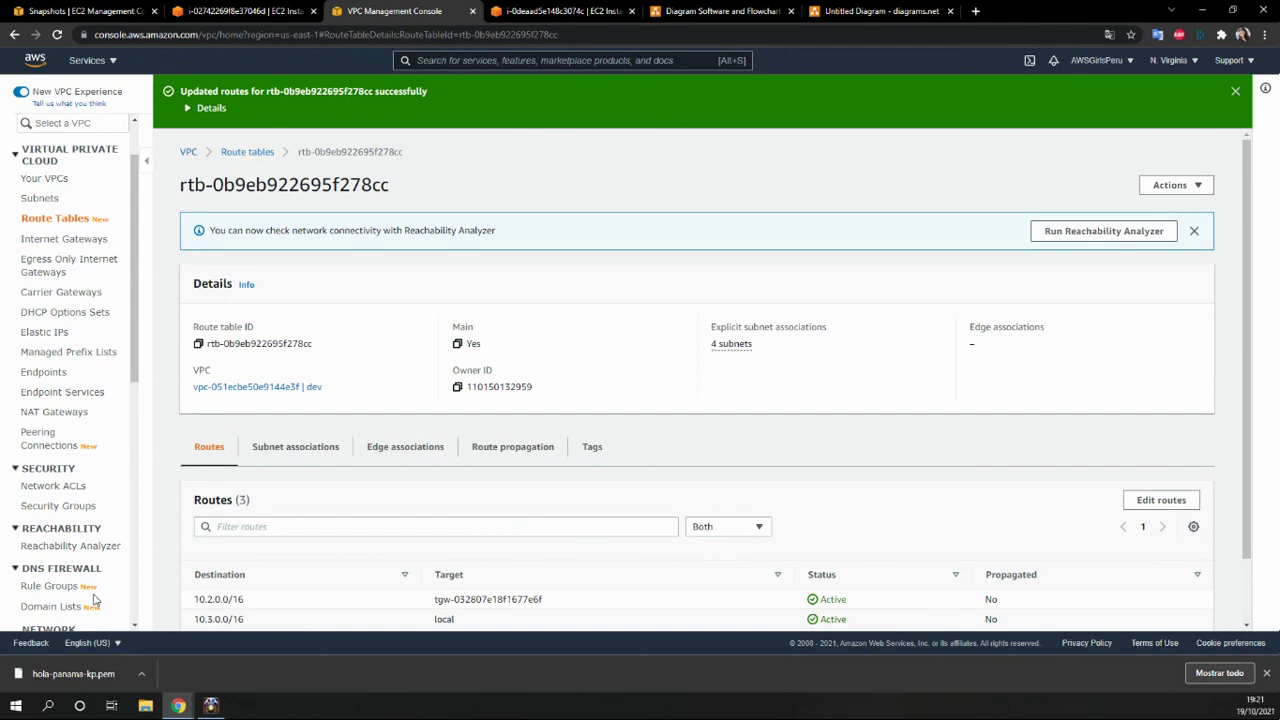
pyautogui.scroll(-1, 193, 595)
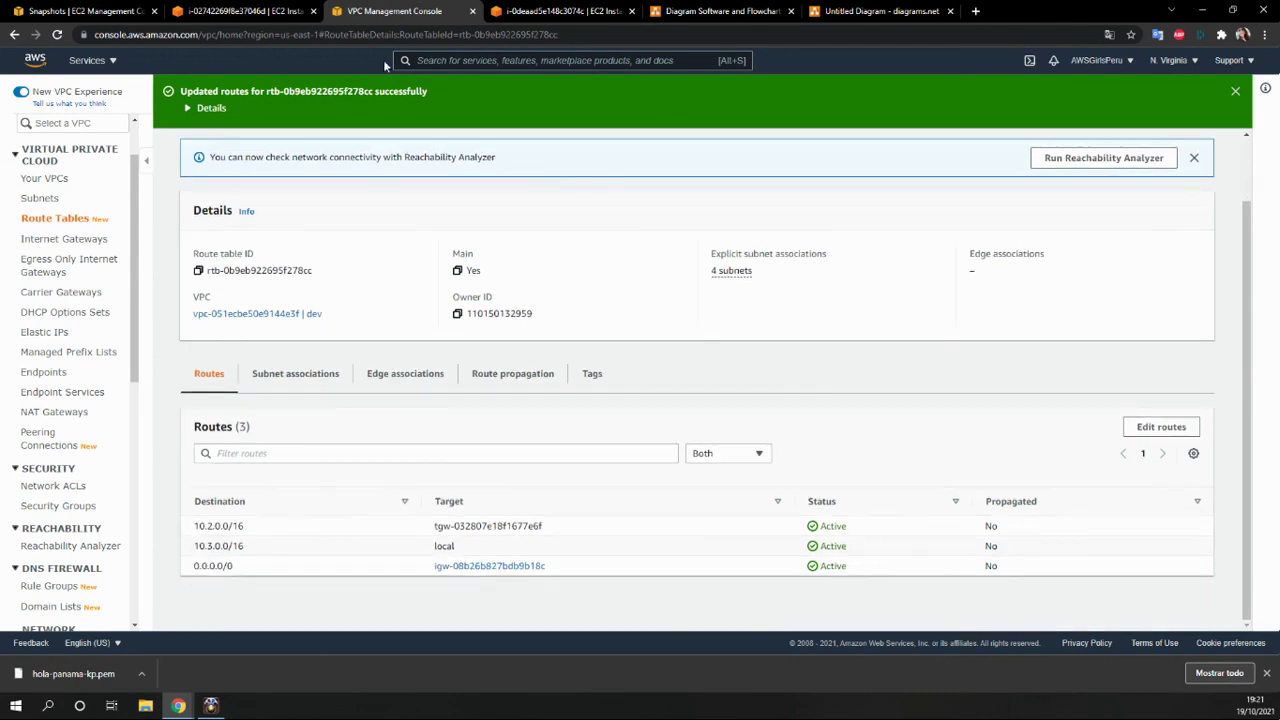
# Step: Retry the EC2 Instance Connect session to i-02742269f8e37046d and ping 10.2.3.155 from it, stopping the ping after several replies
pyautogui.click(245, 11)
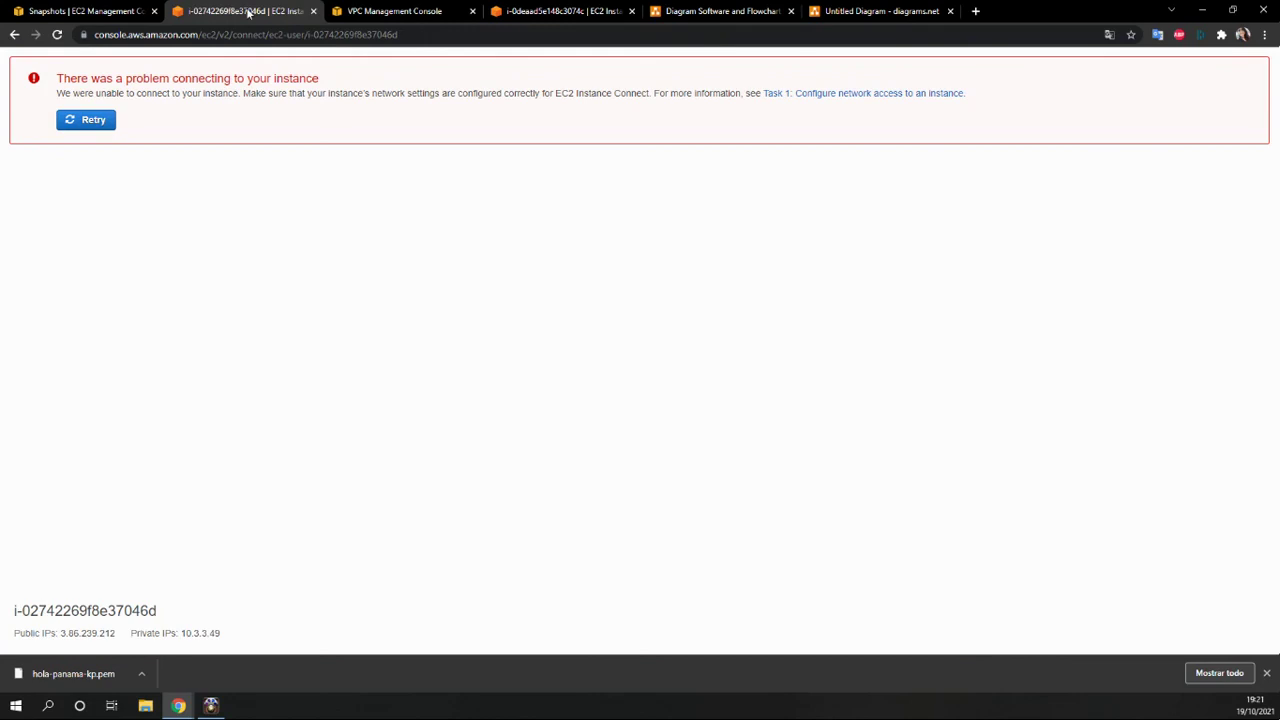
pyautogui.click(93, 120)
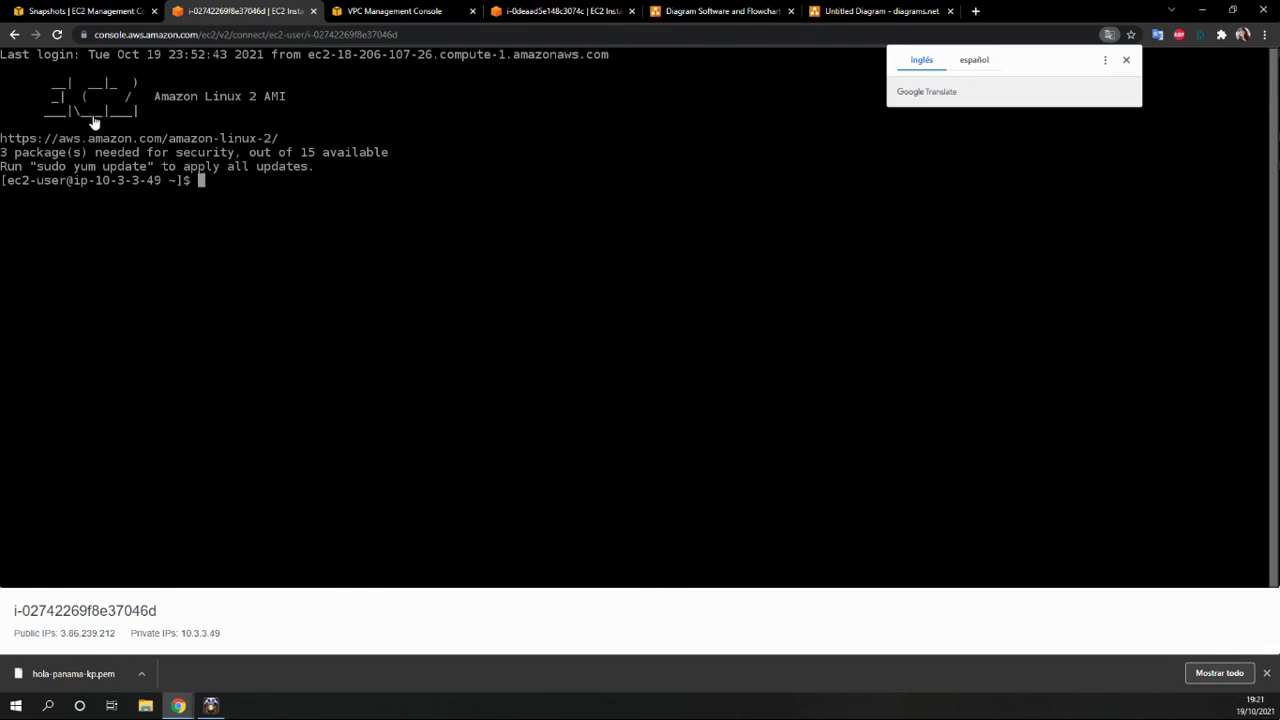
pyautogui.click(216, 186)
pyautogui.write('ping 10.2.3.155')
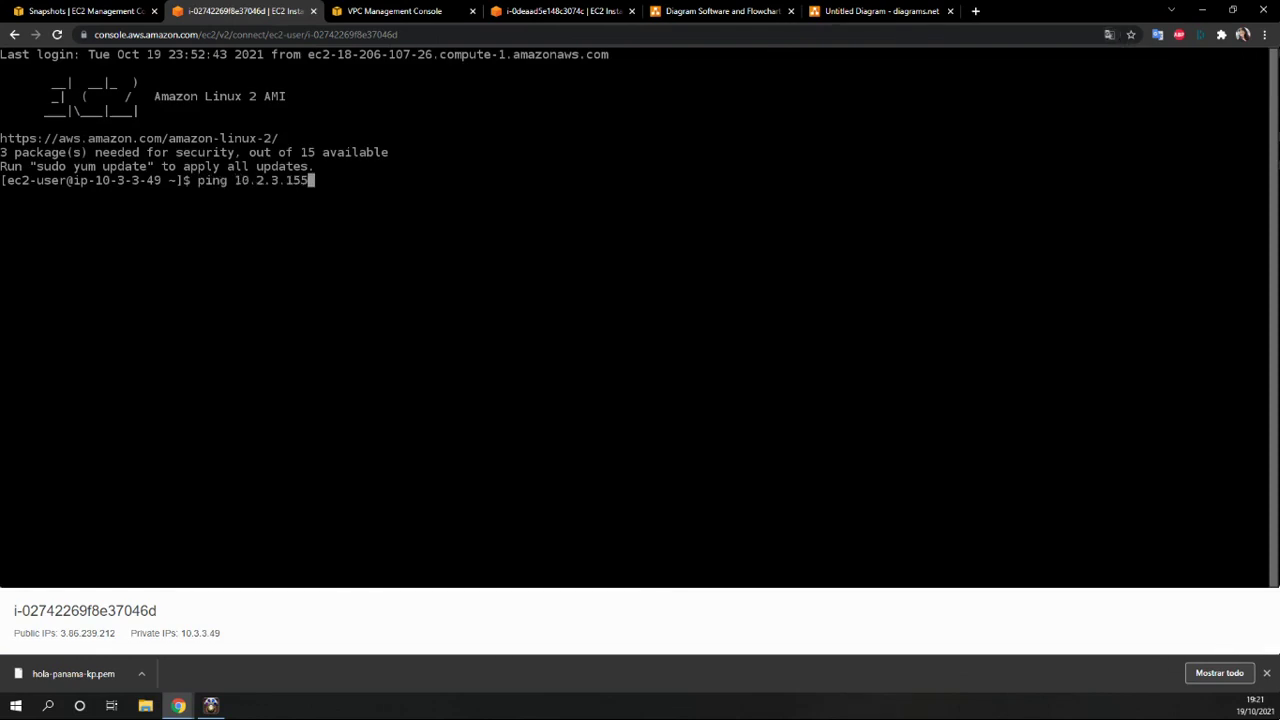
pyautogui.press('Return')
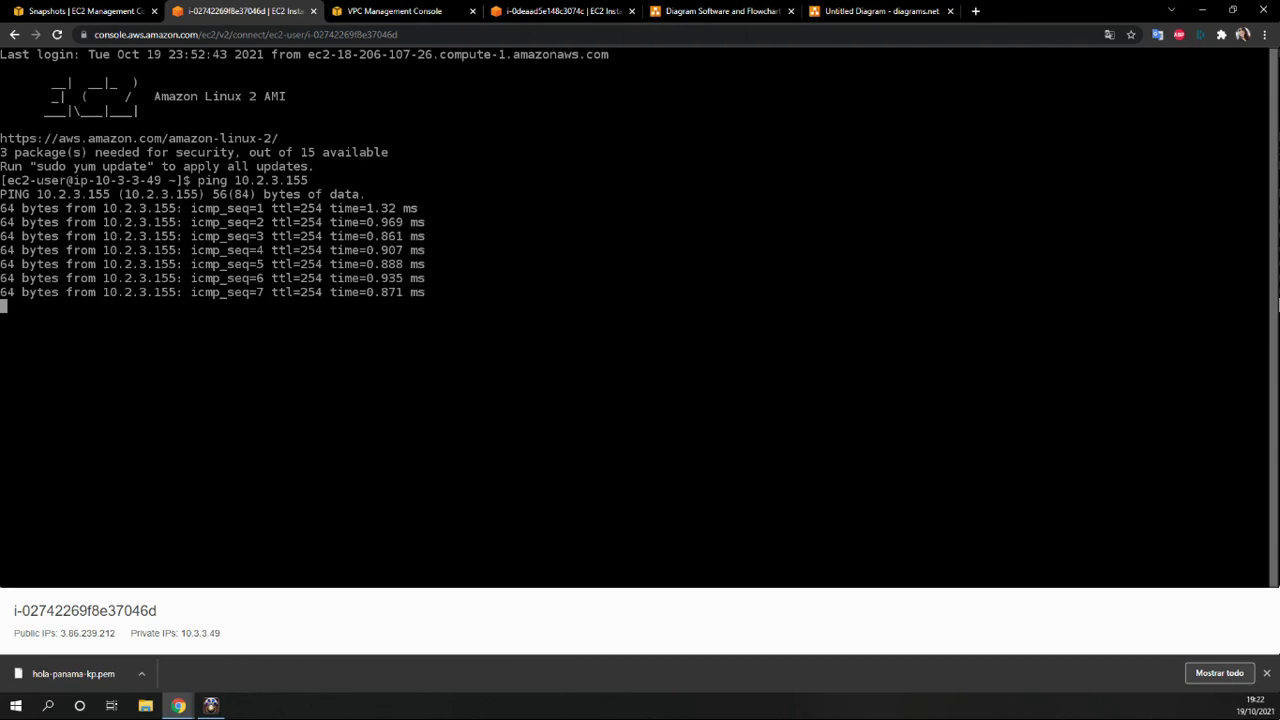
pyautogui.hotkey('ctrl', 'c')
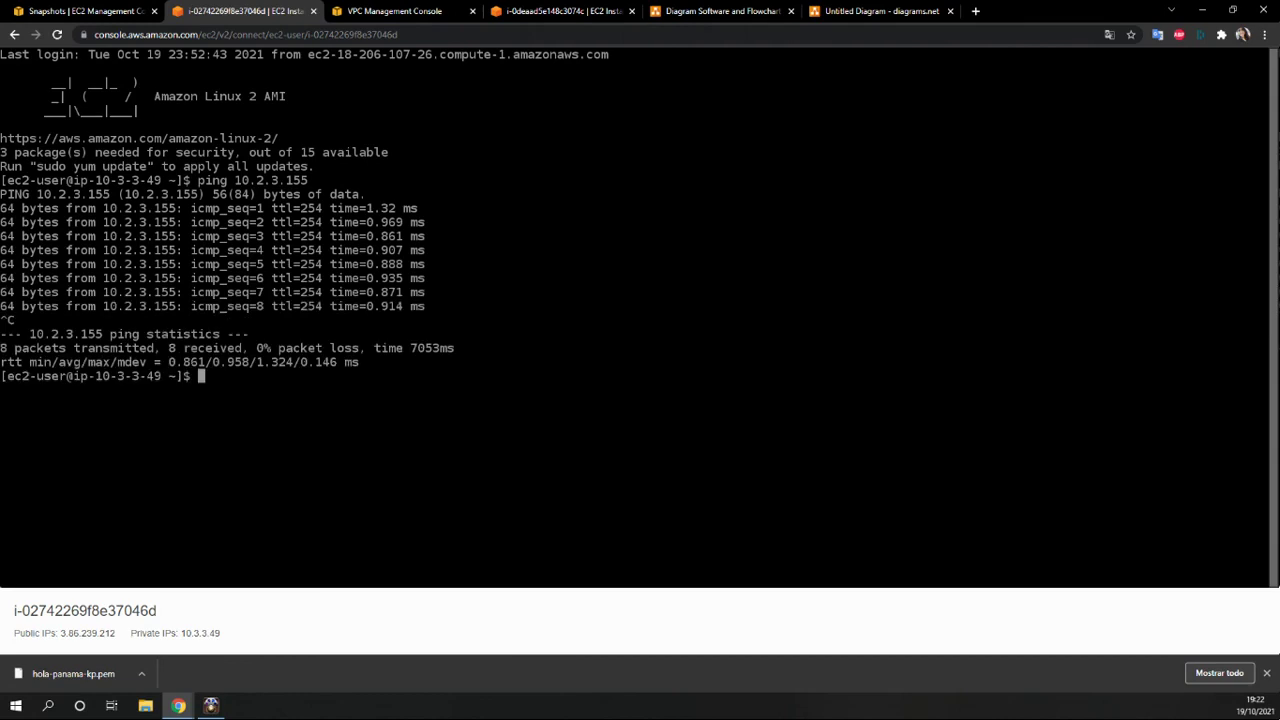